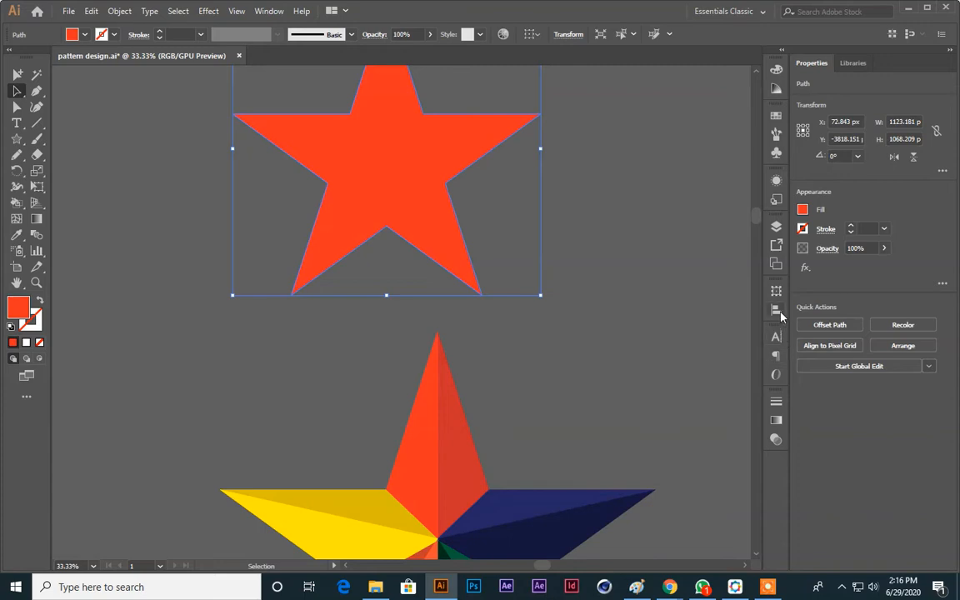
Examine the plain red star and the faceted multicolour reference star below it
scroll(584, 302, "down", 2)
scroll(607, 302, "up", 4)
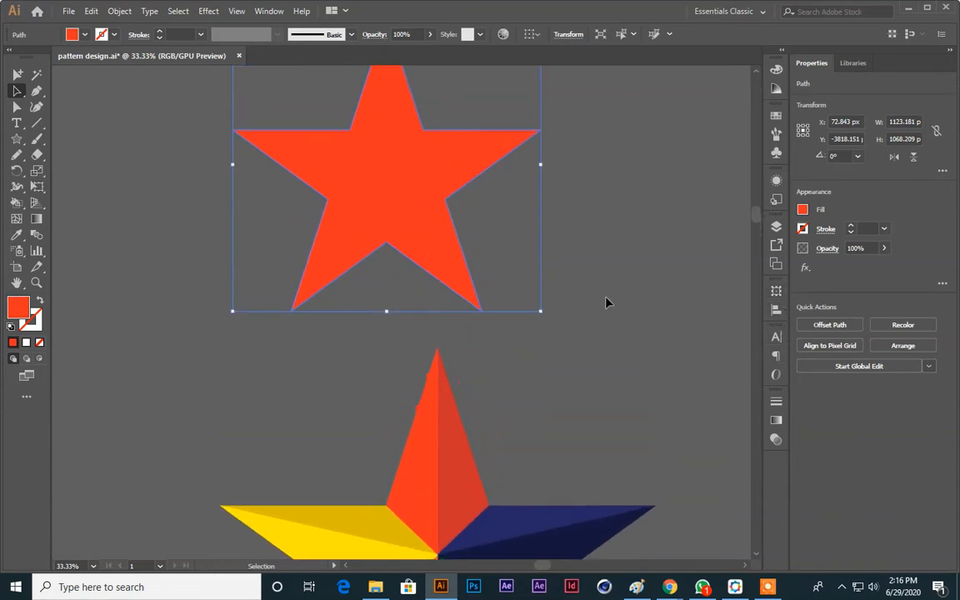
scroll(500, 183, "up", 1)
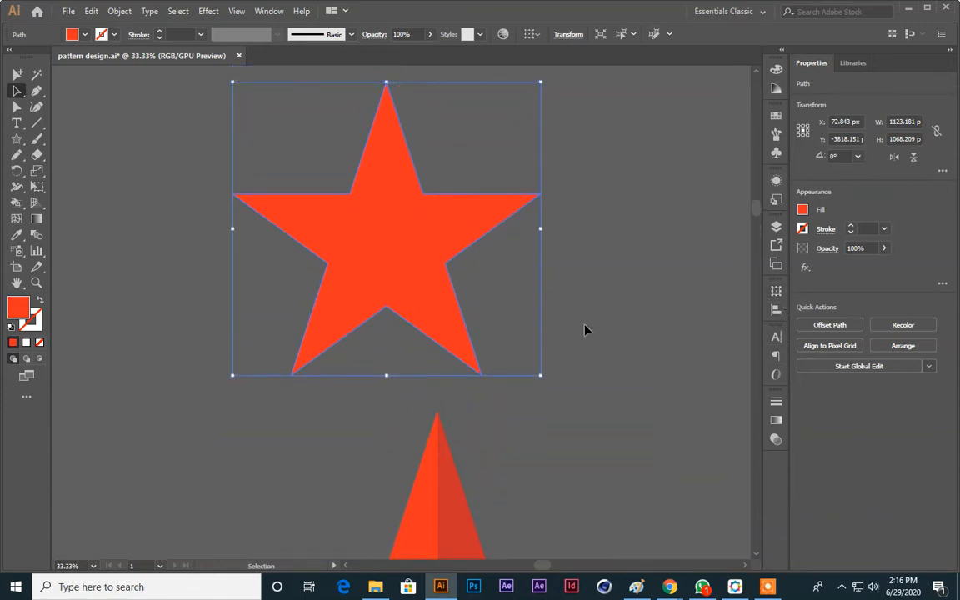
scroll(586, 330, "down", 2)
scroll(55, 264, "up", 2)
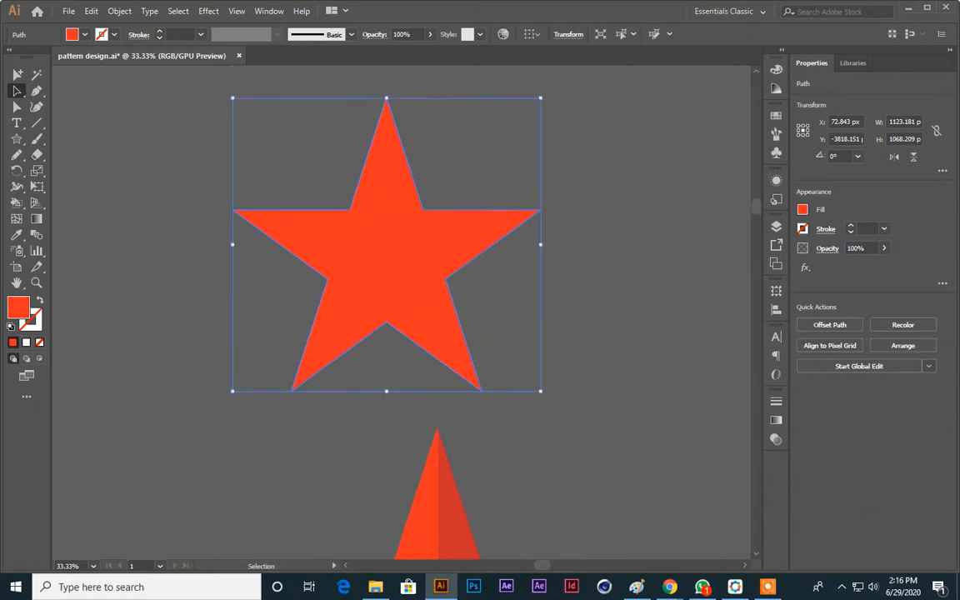
left_click(554, 306)
scroll(596, 333, "down", 5)
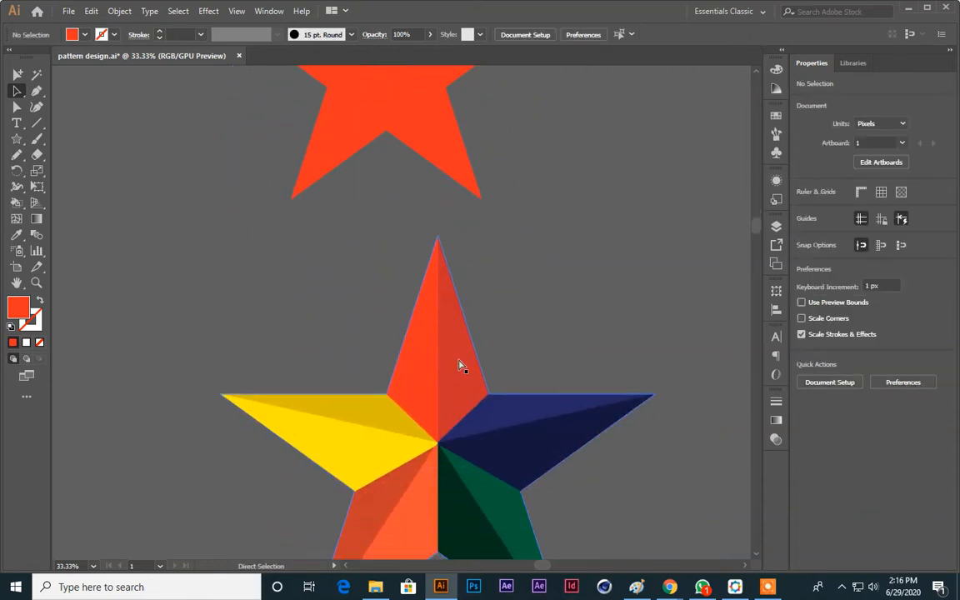
left_click_drag(460, 360, 439, 265)
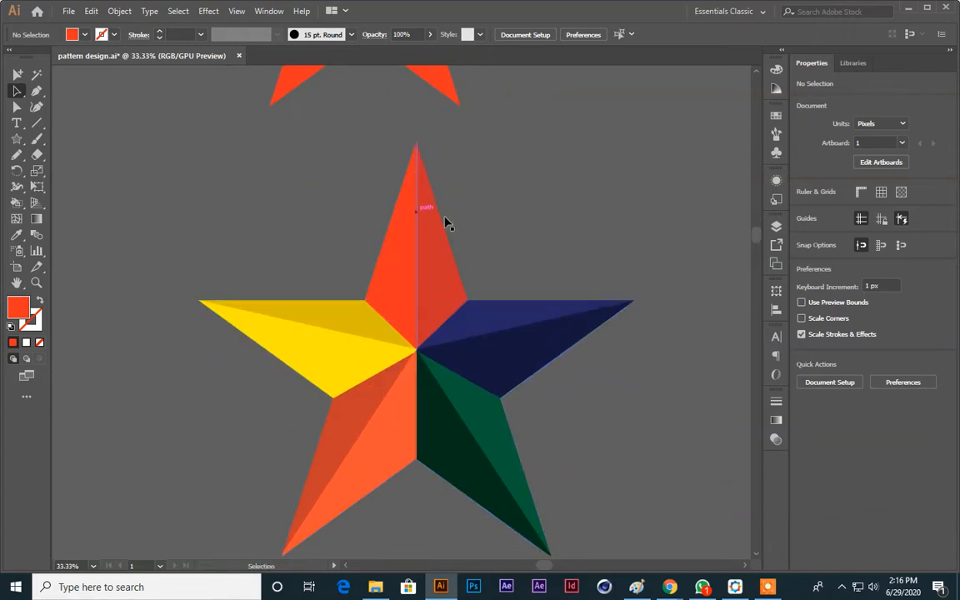
scroll(495, 194, "up", 2)
scroll(495, 194, "up", 4)
scroll(457, 487, "down", 2)
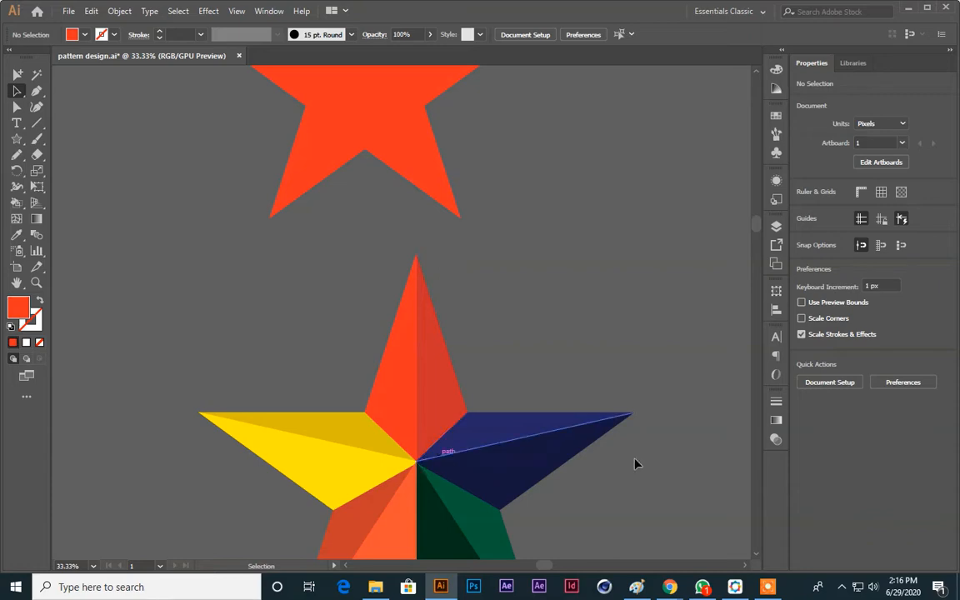
scroll(495, 380, "up", 3)
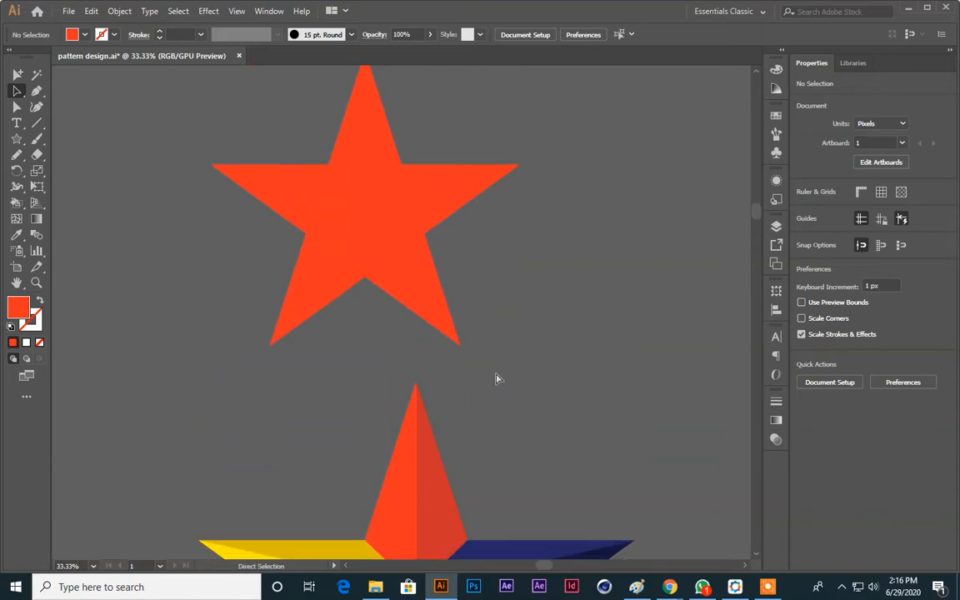
Switch the artwork to outline view and compare the plain star with the reference star's dividing lines
key("ctrl+i")
left_click(588, 389)
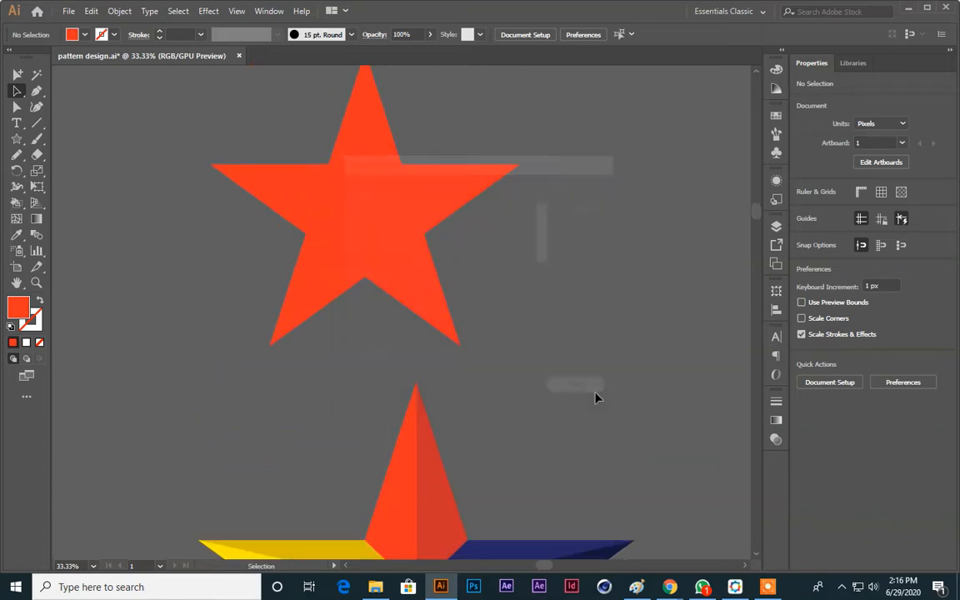
key("ctrl+y")
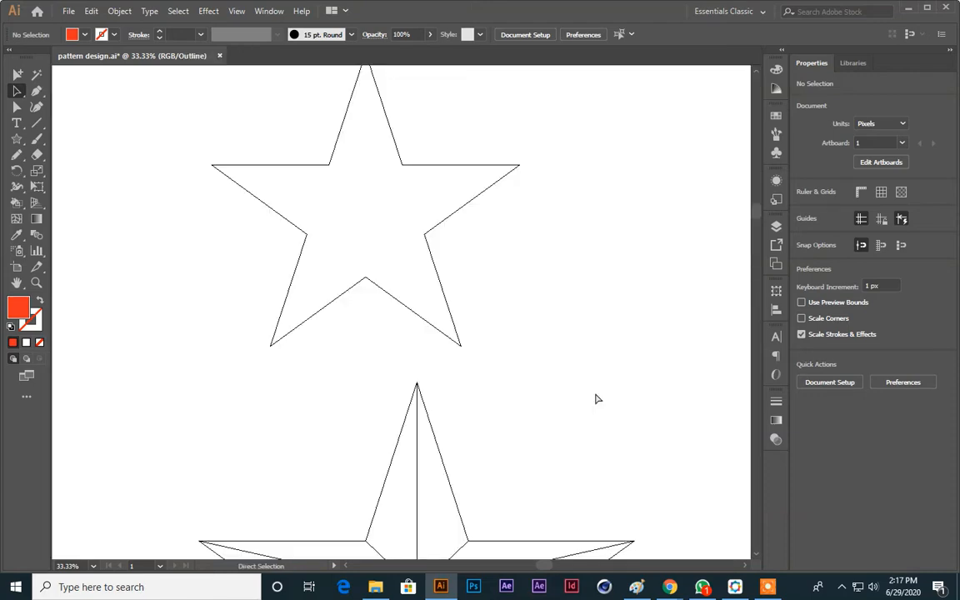
scroll(620, 440, "down", 3)
scroll(622, 441, "up", 5)
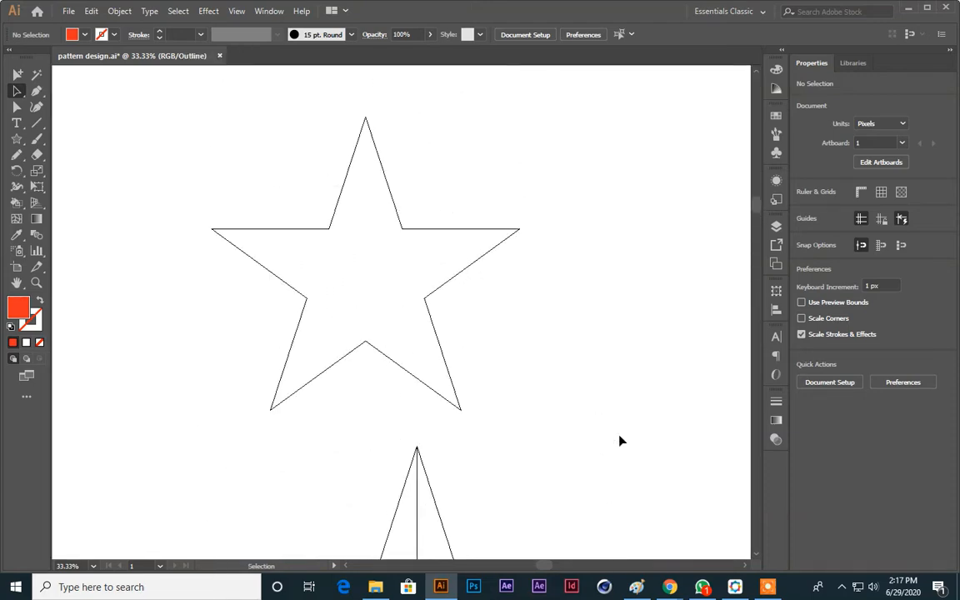
Draw a straight vertical line from the plain star's top point to its centre
key("ctrl+plus")
left_click_drag(609, 350, 622, 417)
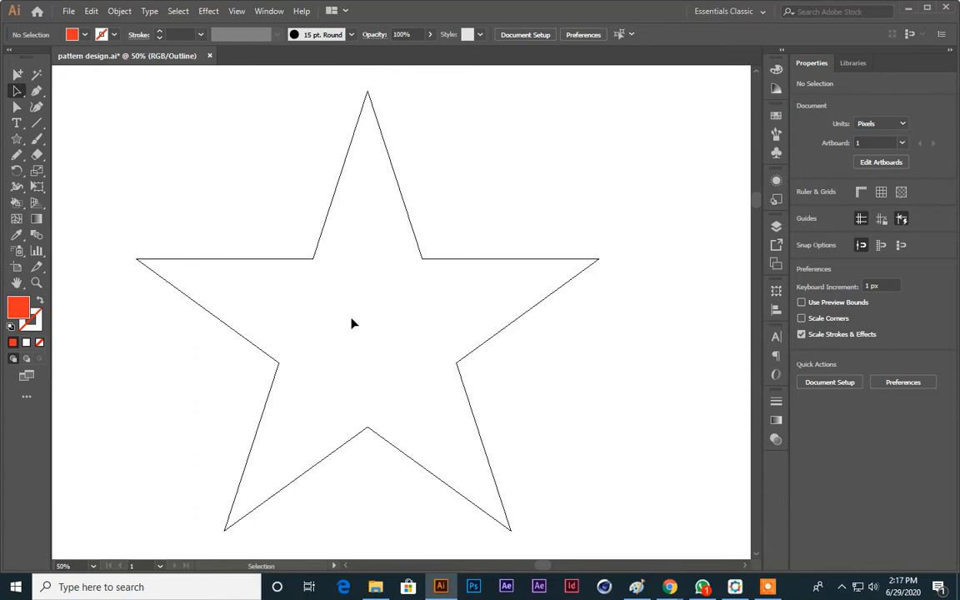
key("ctrl+a")
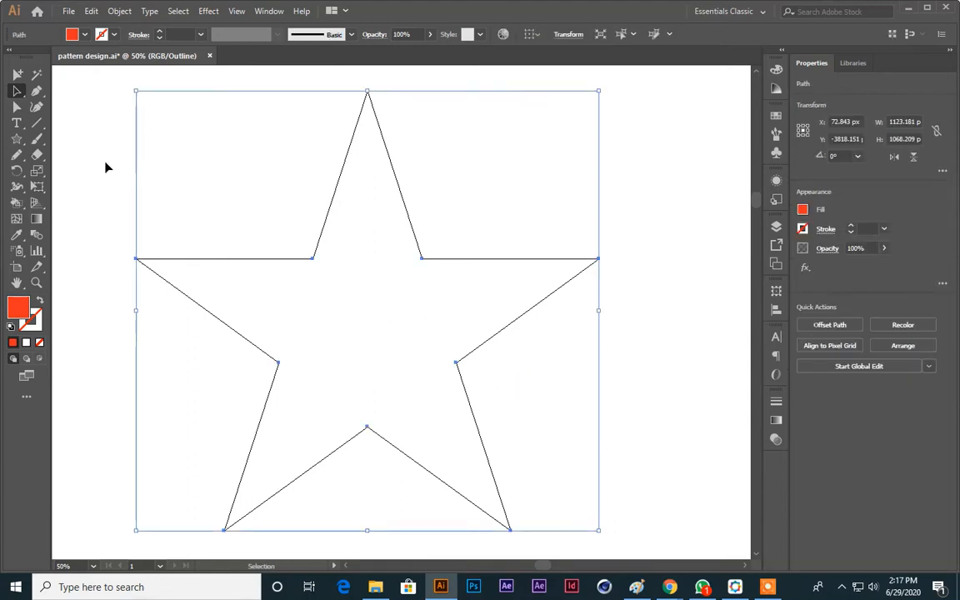
left_click(36, 123)
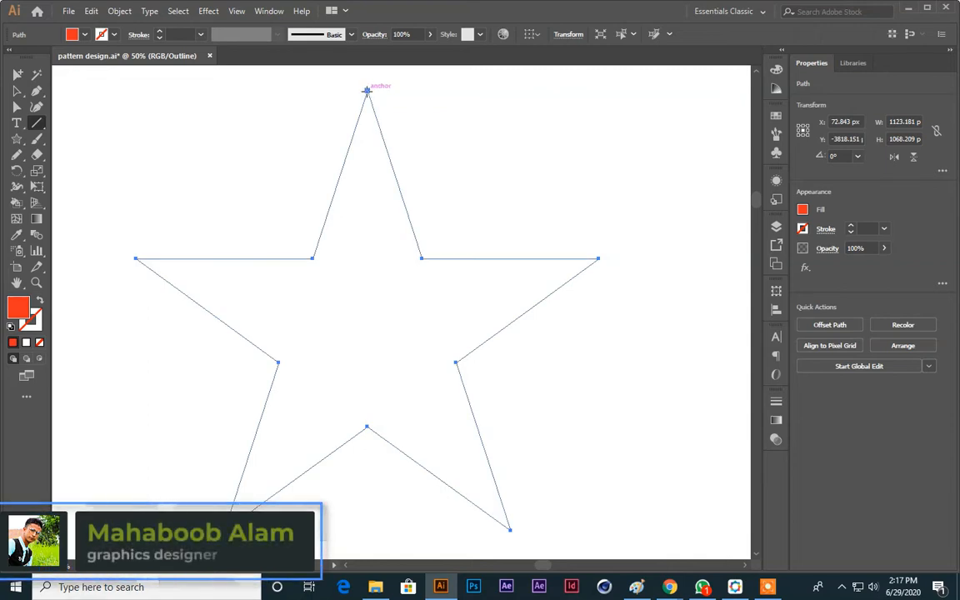
left_click_drag(367, 90, 368, 310)
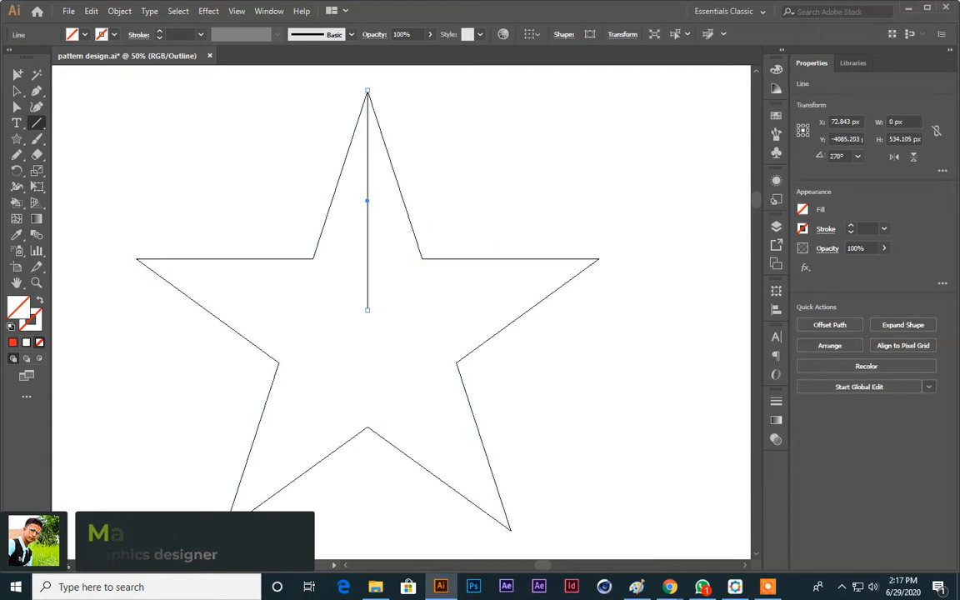
Give the vertical line a black 1 pt stroke and deselect it
left_click(103, 33)
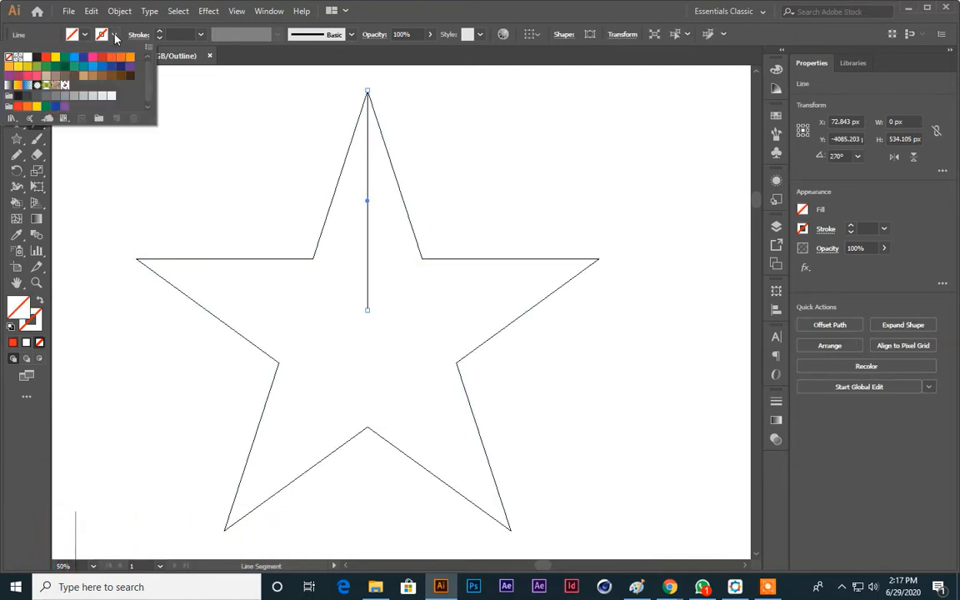
left_click(37, 59)
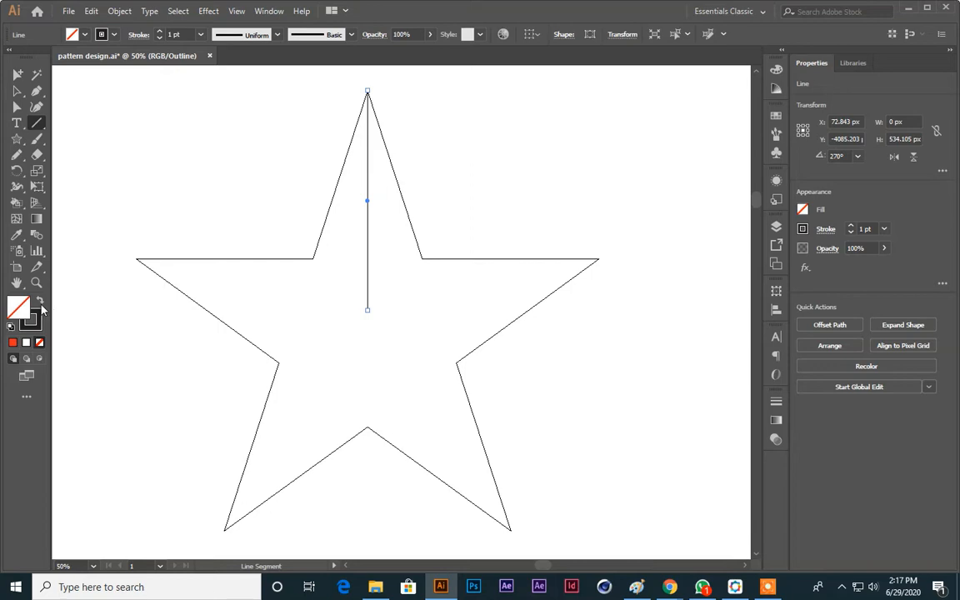
left_click(33, 318)
left_click(17, 75)
left_click(146, 123)
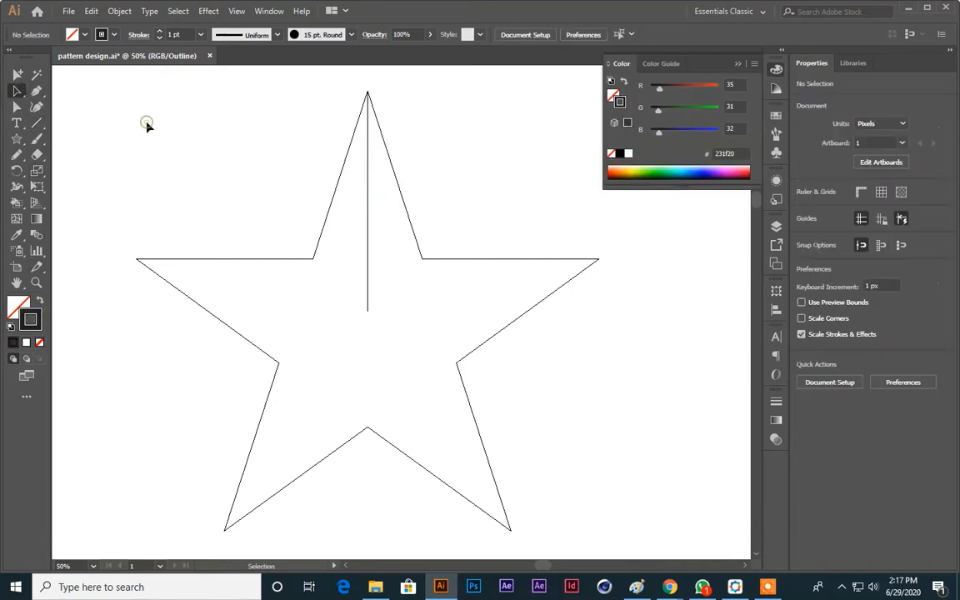
Return the artwork to preview display and check how the reference star's arms are divided
left_click_drag(530, 445, 502, 436)
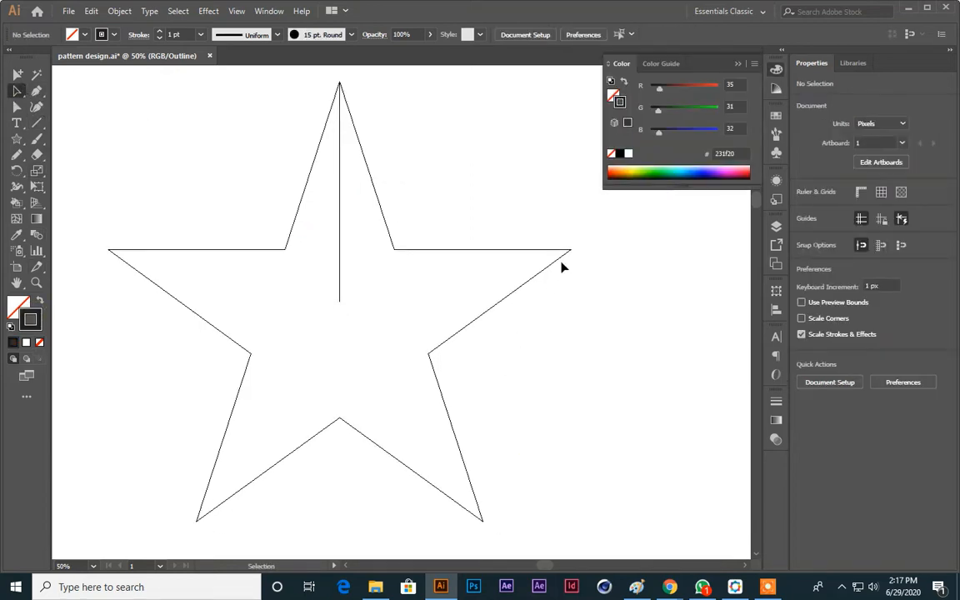
scroll(623, 357, "down", 5)
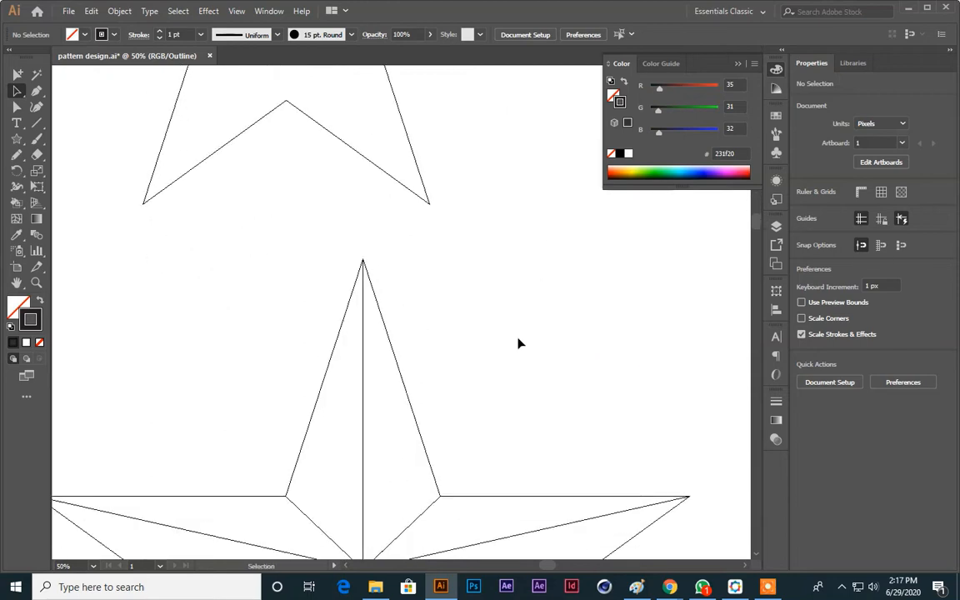
key("ctrl+y")
scroll(523, 308, "down", 3)
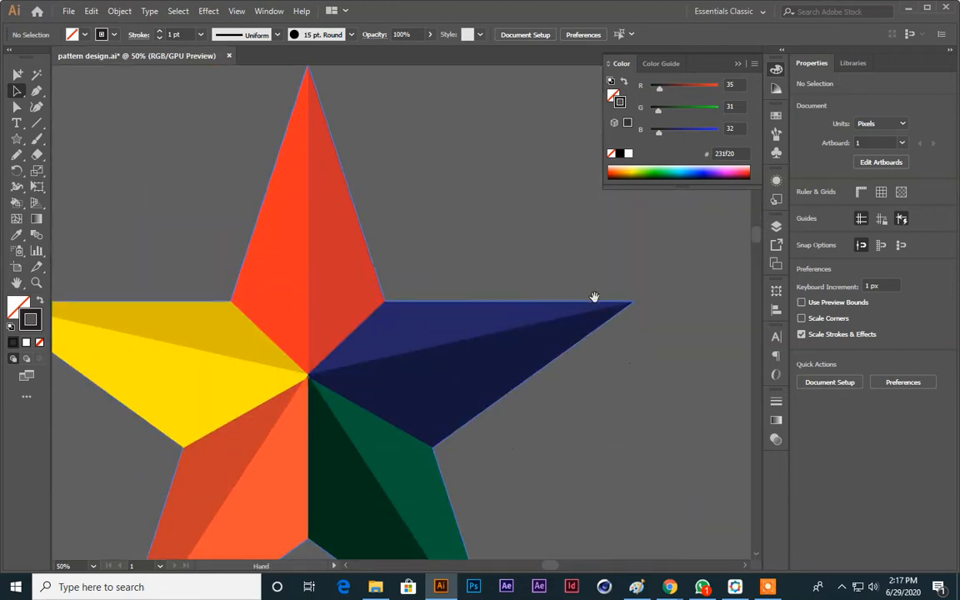
scroll(527, 384, "down", 1)
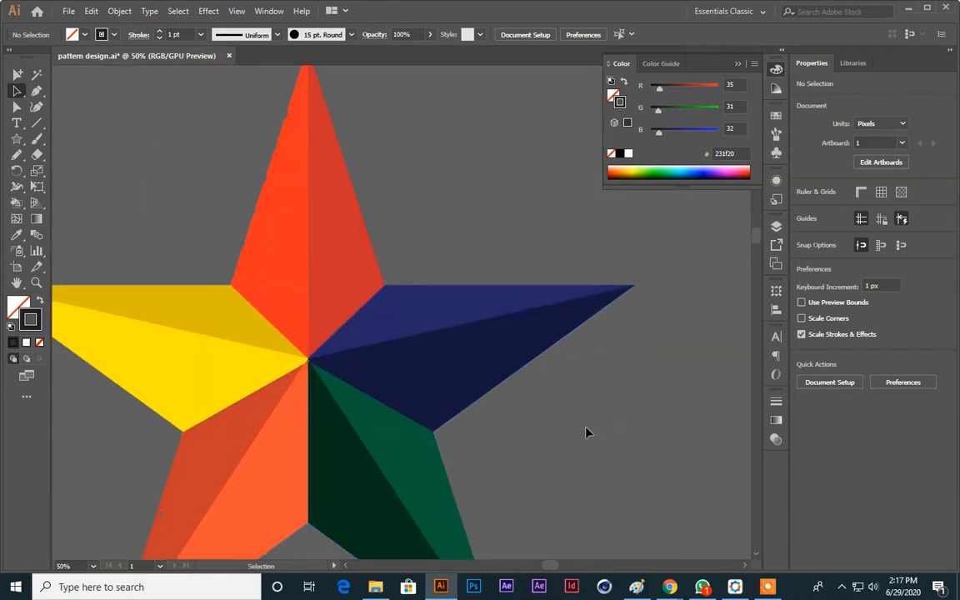
Draw straight lines from the plain star's right and lower-right points to its centre
left_click_drag(262, 165, 374, 545)
left_click_drag(337, 317, 357, 494)
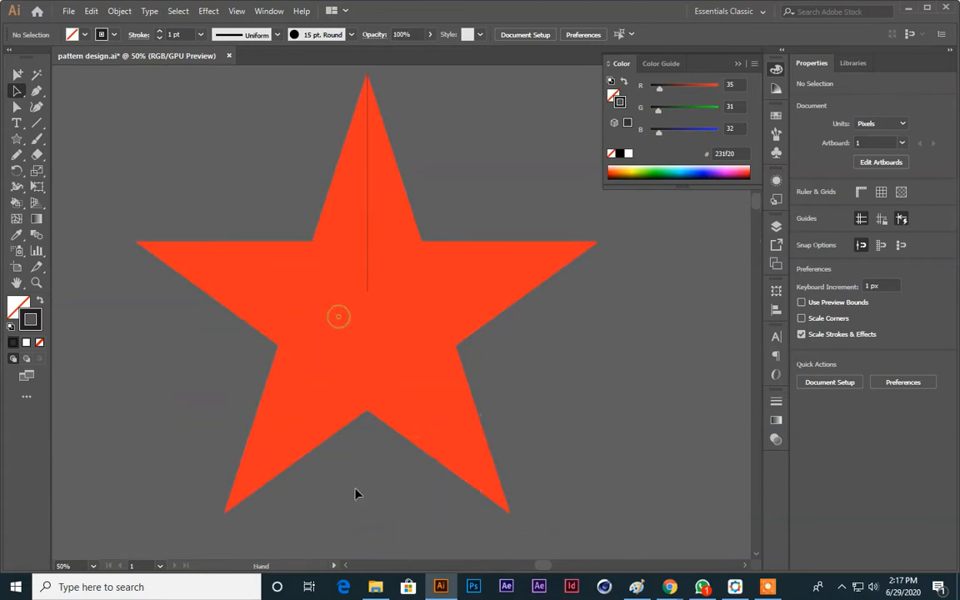
key("ctrl+=")
scroll(354, 493, "up", 1)
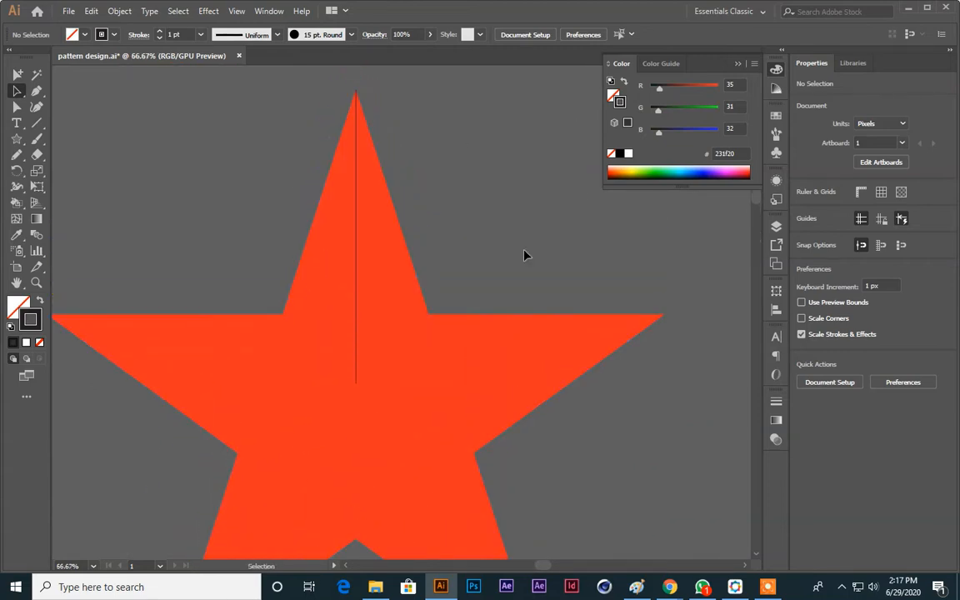
left_click(551, 350)
left_click(36, 123)
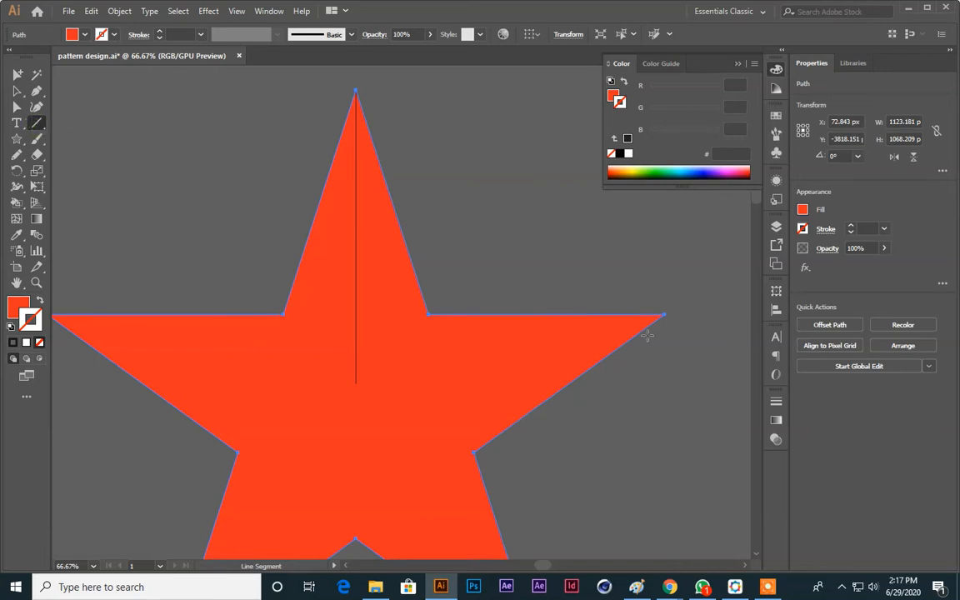
left_click_drag(665, 315, 356, 384)
scroll(456, 431, "down", 3)
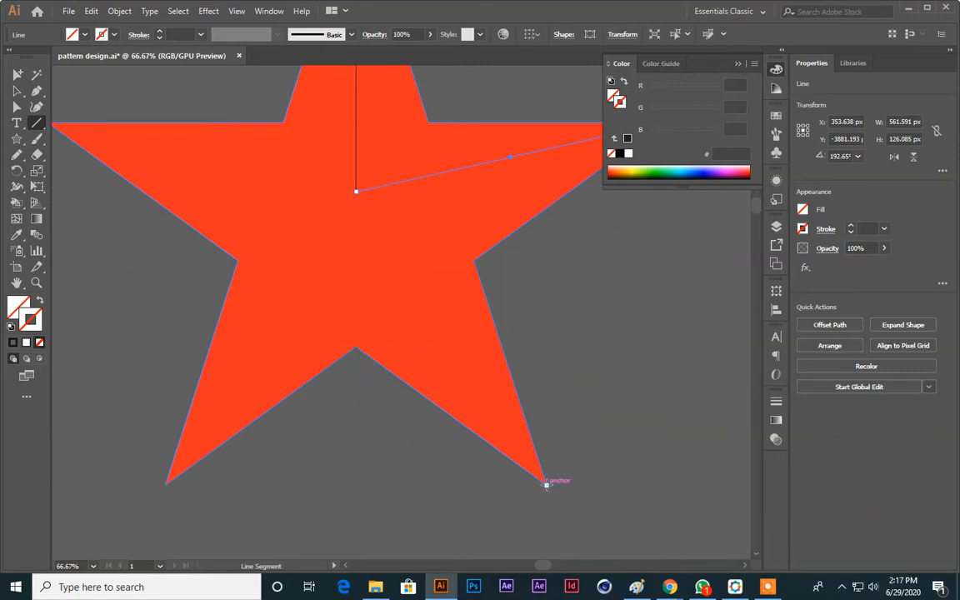
left_click_drag(545, 482, 356, 193)
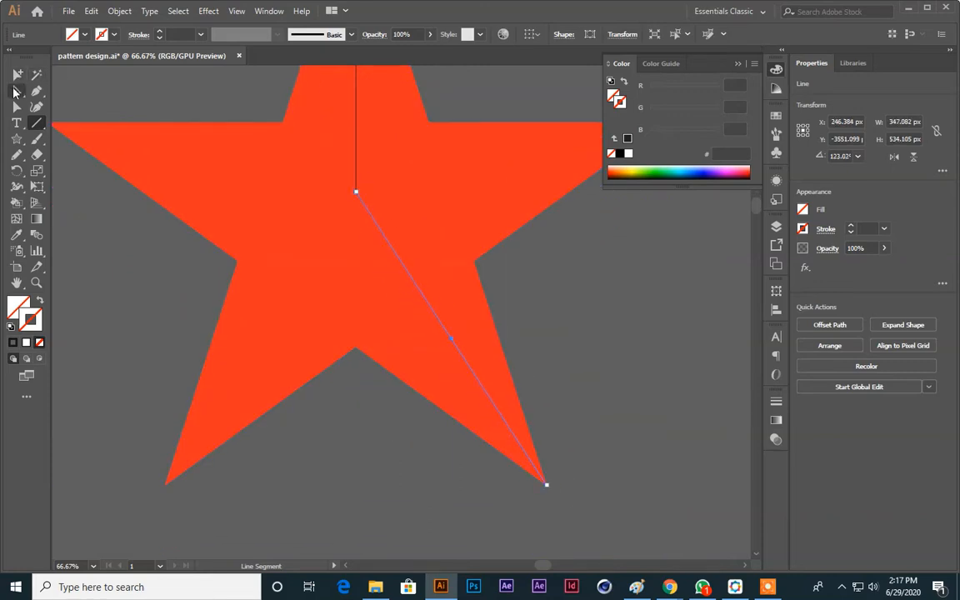
Give the line running to the star's lower-right point a black 1 pt stroke
left_click(17, 92)
left_click(101, 34)
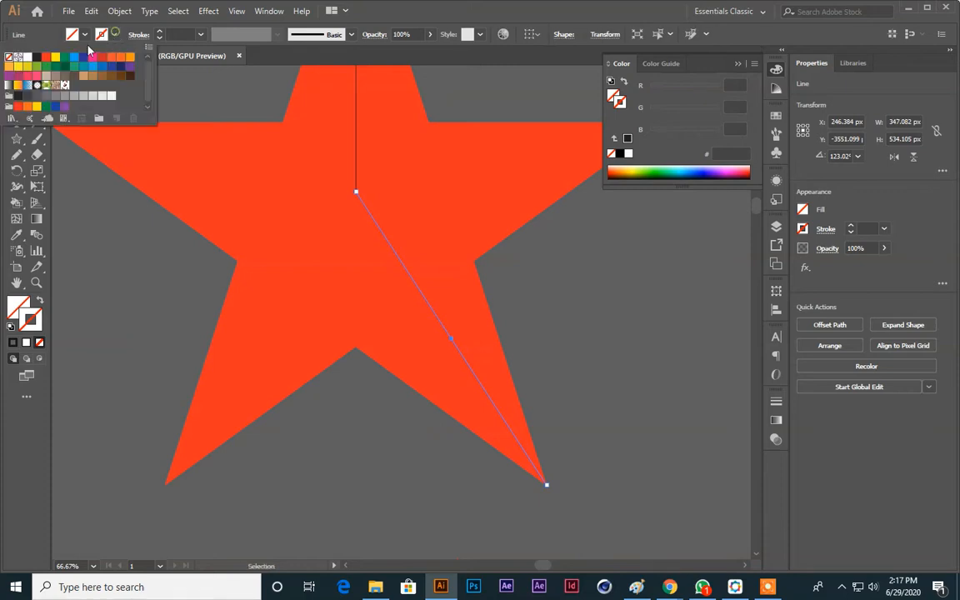
left_click(37, 59)
left_click(559, 322)
left_click(604, 353)
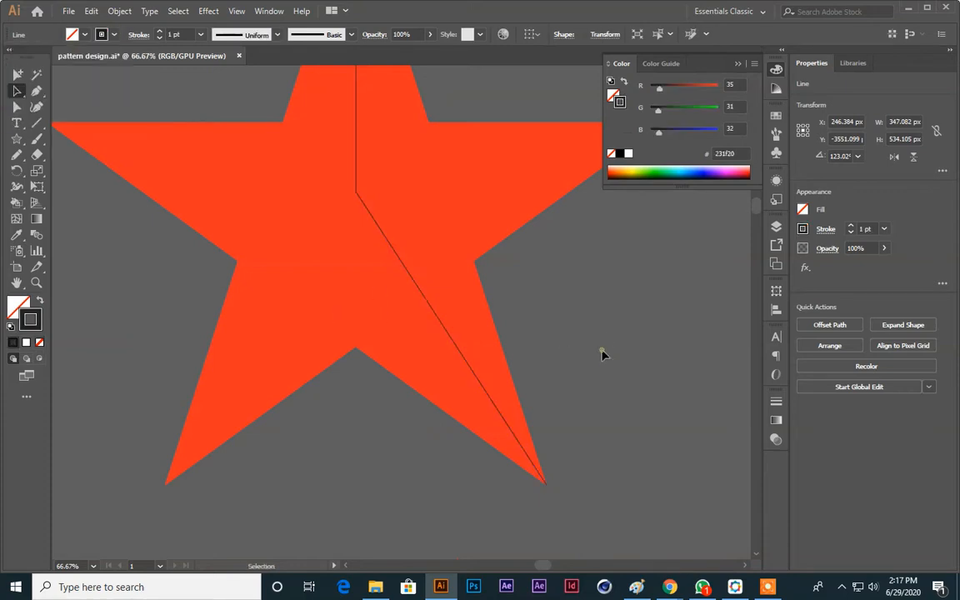
Apply a black 1 pt stroke to the line running to the star's right point, and deselect it
scroll(579, 326, "up", 1)
left_click(503, 193)
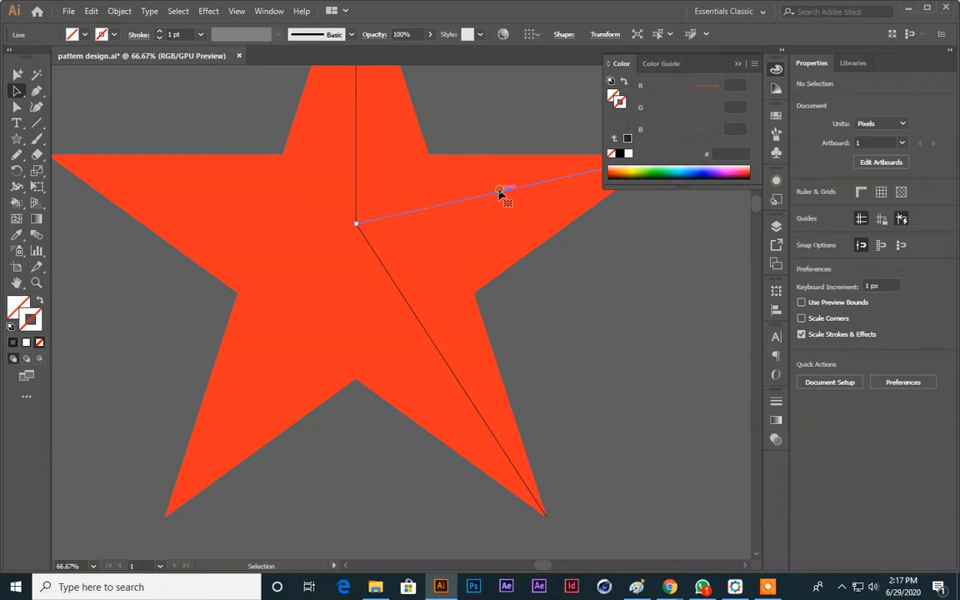
left_click(114, 34)
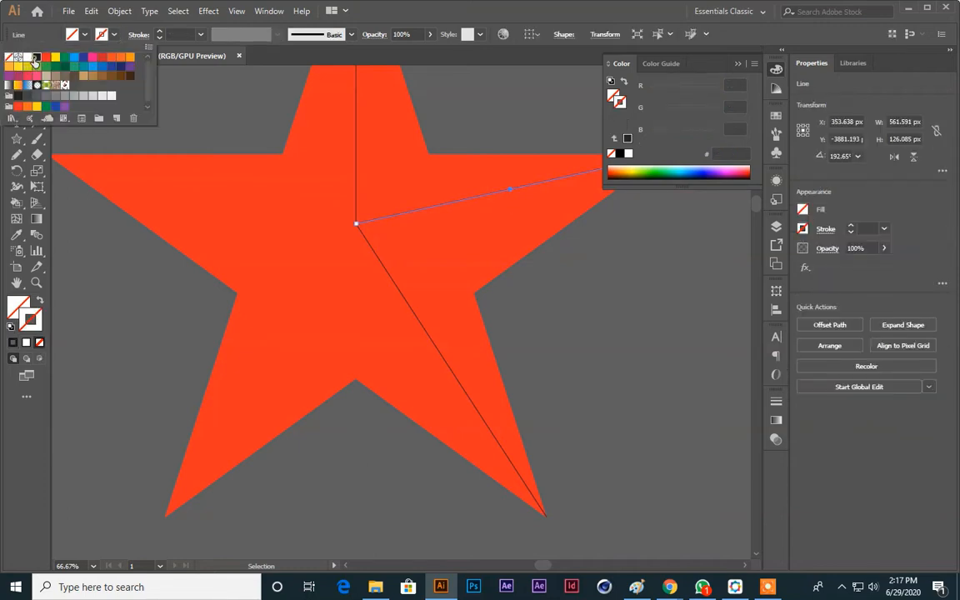
left_click(36, 59)
left_click(586, 430)
Draw black 1 pt lines from the star's lower-left and left points to its centre
left_click_drag(618, 432, 631, 481)
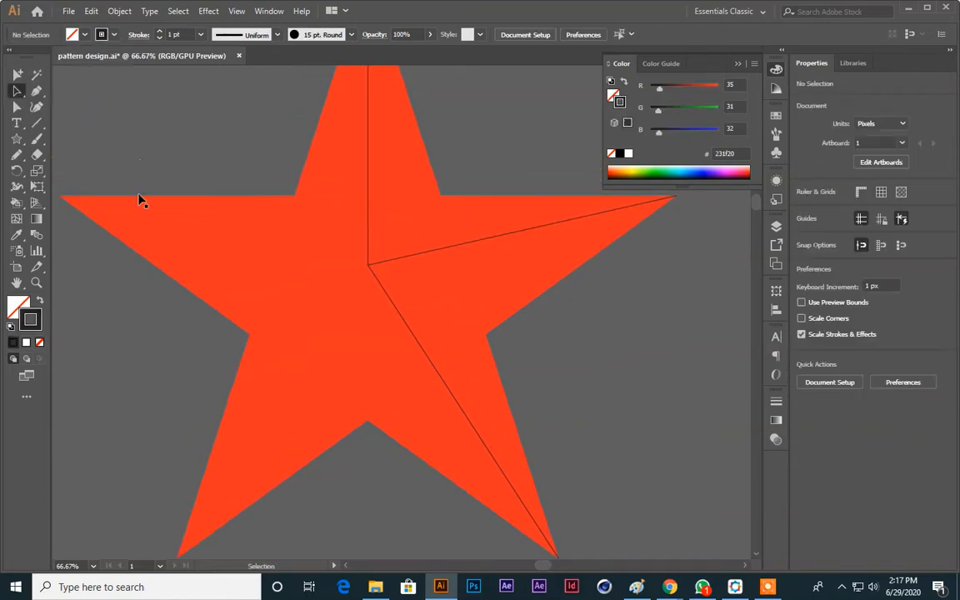
left_click(37, 123)
scroll(223, 275, "down", 3)
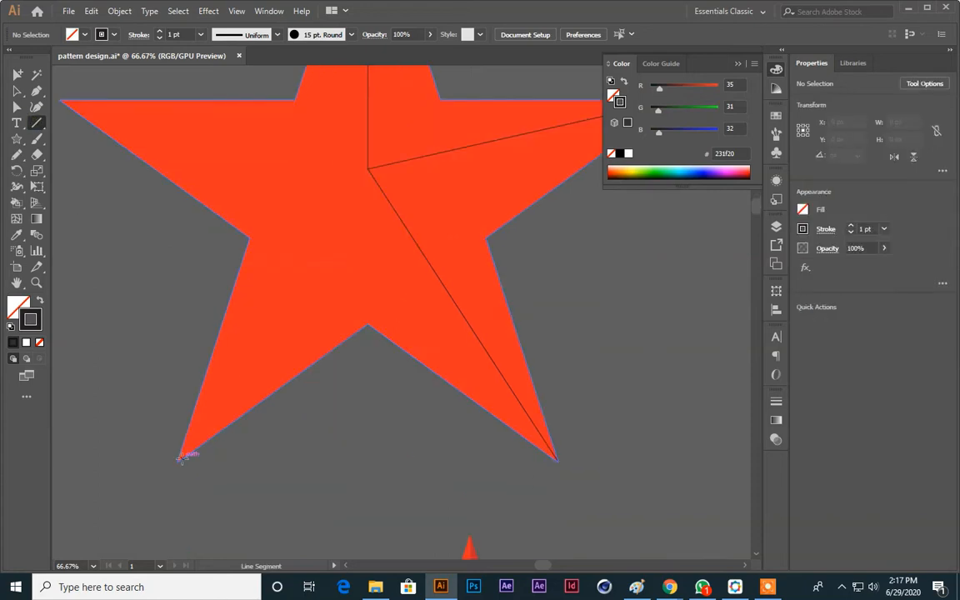
left_click_drag(177, 460, 368, 169)
scroll(334, 175, "up", 3)
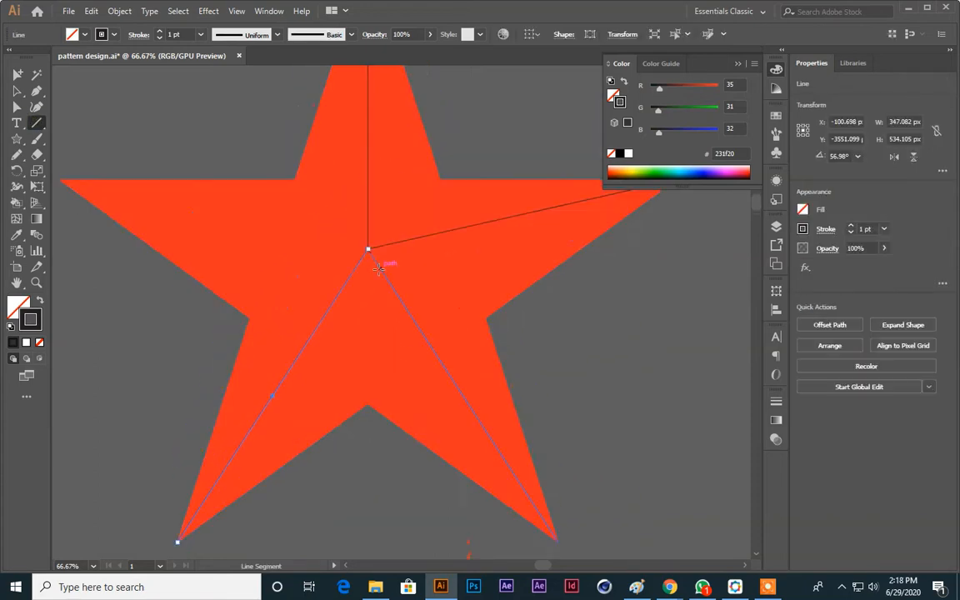
left_click_drag(160, 151, 212, 186)
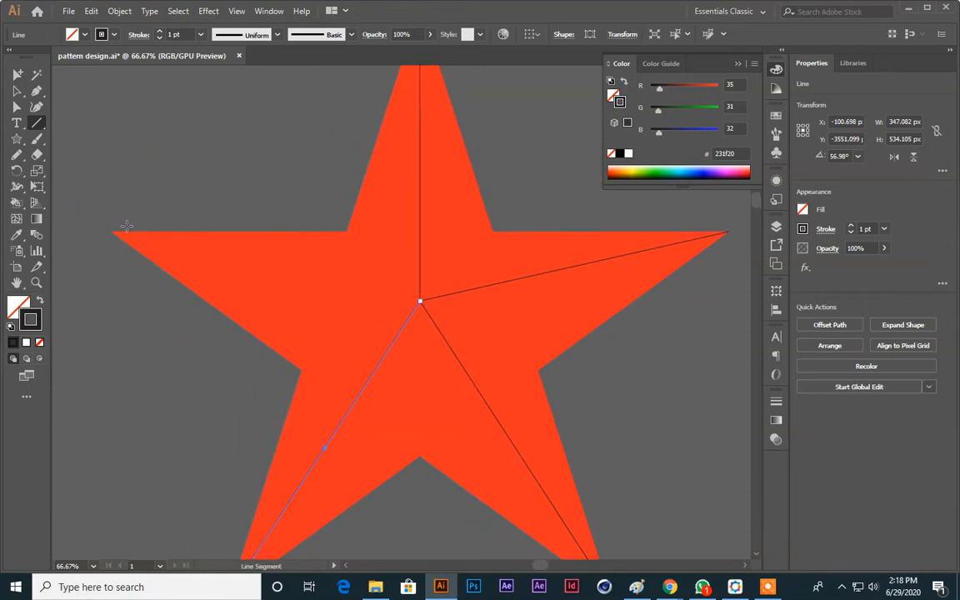
left_click_drag(111, 232, 420, 301)
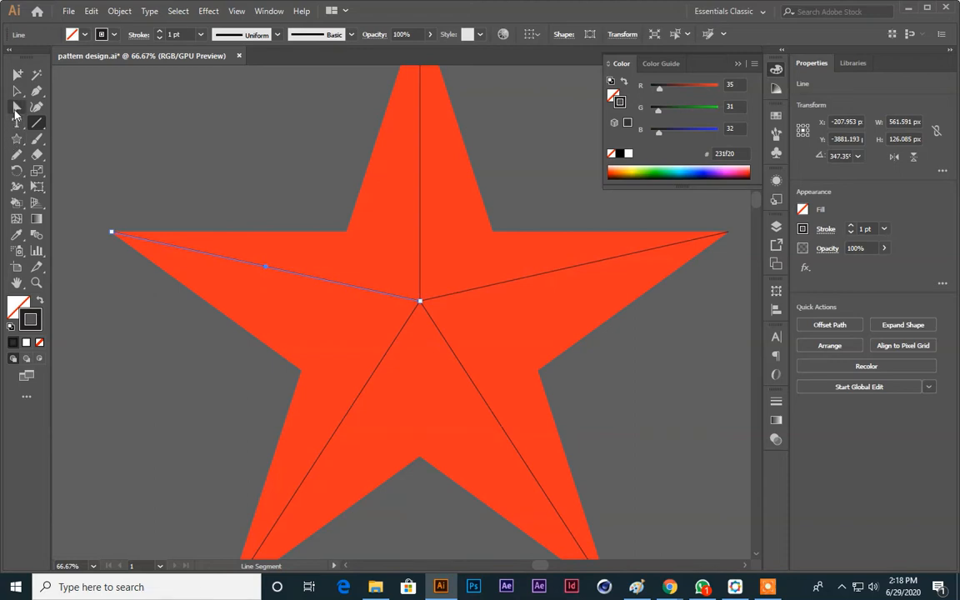
Deselect the new line and compare the divided star with the multicolour reference star
left_click(17, 90)
left_click(305, 167)
scroll(309, 171, "up", 3)
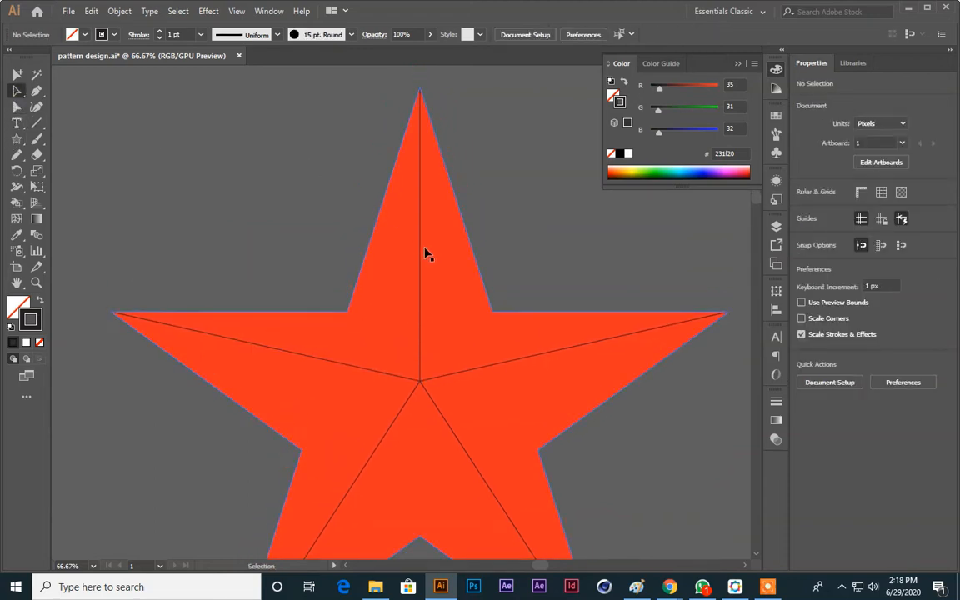
scroll(267, 180, "down", 1)
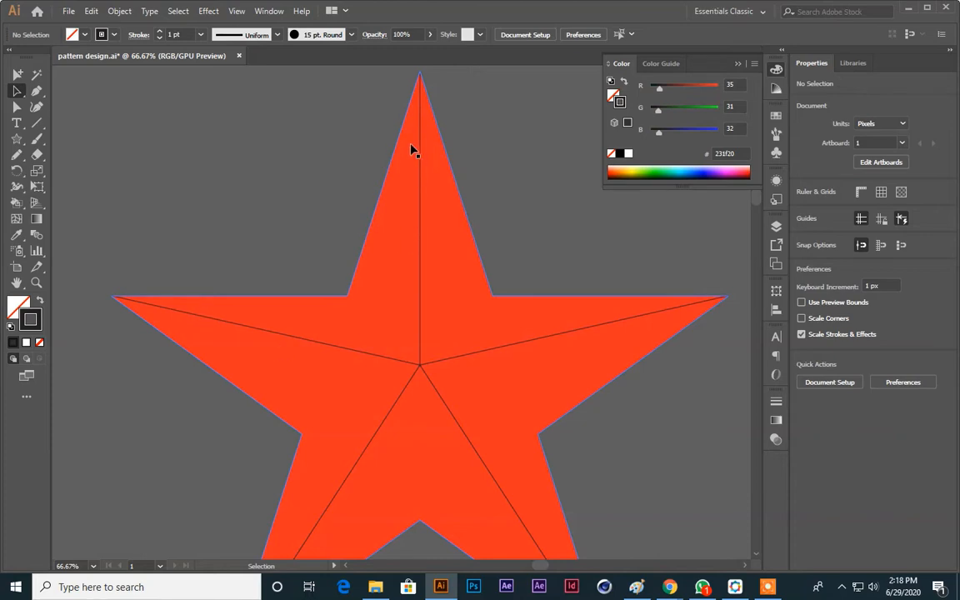
key("ctrl+minus")
key("ctrl+minus")
key("ctrl+minus")
key("space")
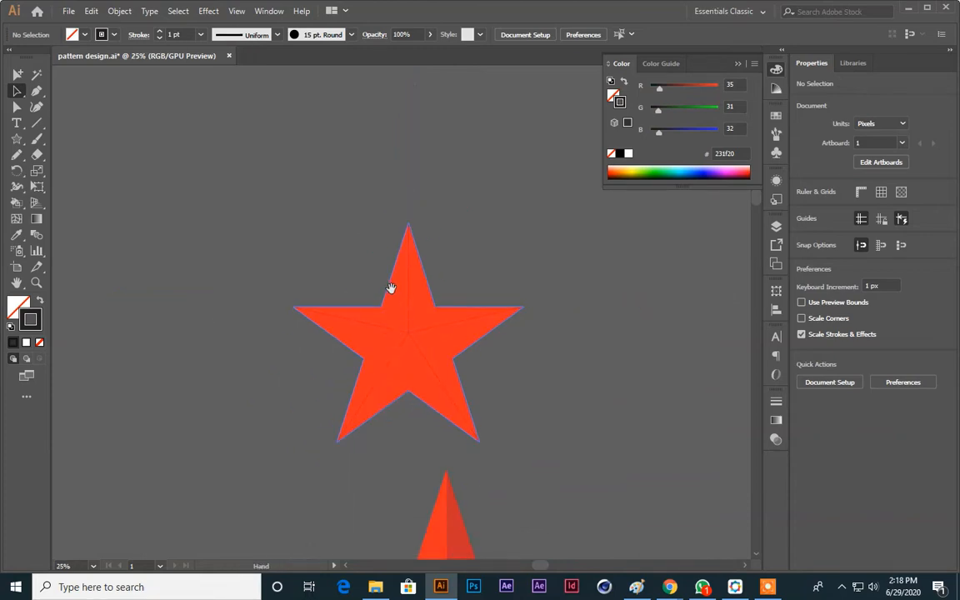
left_click_drag(403, 373, 408, 167)
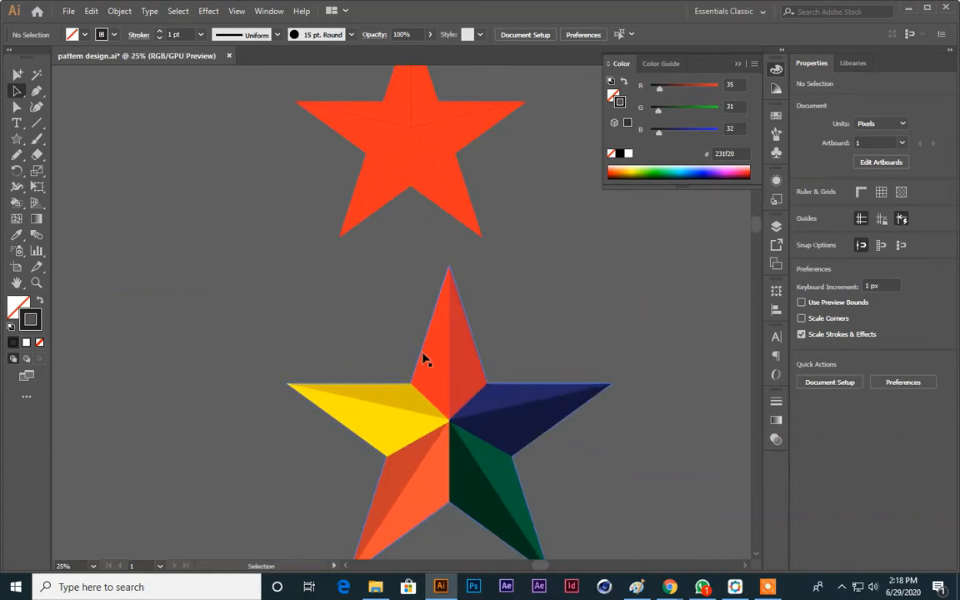
scroll(440, 393, "up", 5)
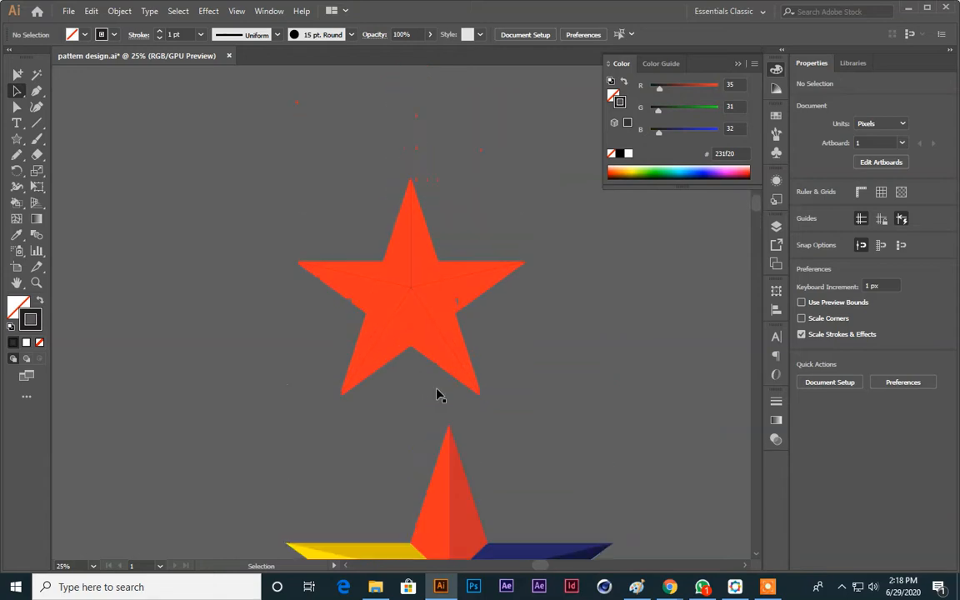
key("ctrl+plus")
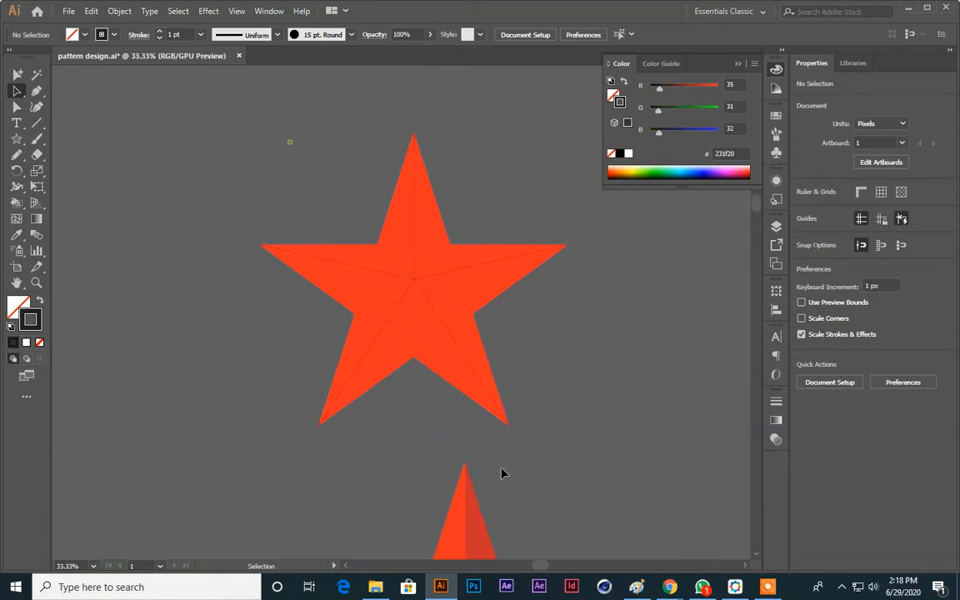
Try to fill the section between the divided star's top and left points with yellow (fff200) using the Live Paint Bucket
key("ctrl+a")
left_click(572, 325)
left_click(403, 326)
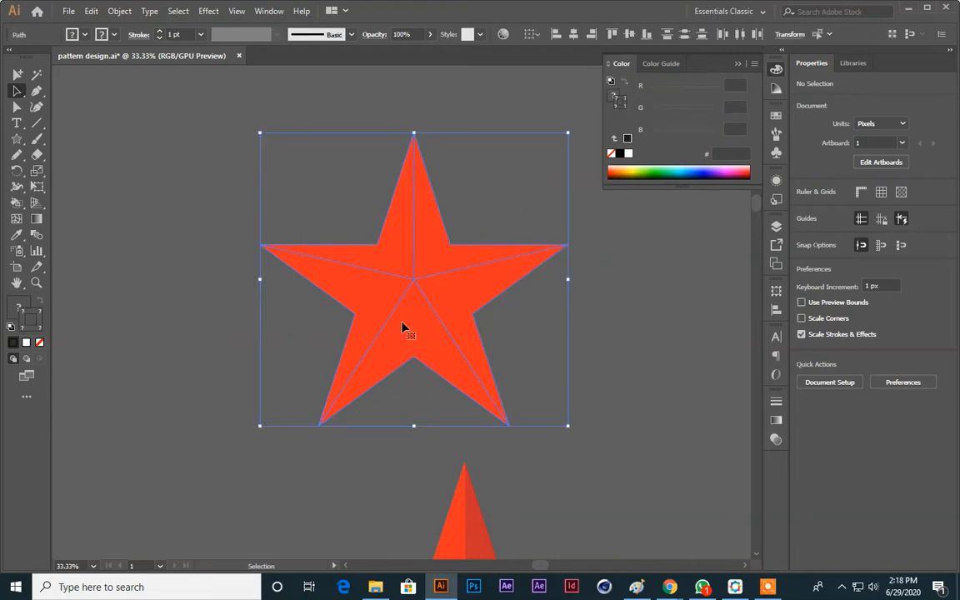
left_click(17, 206)
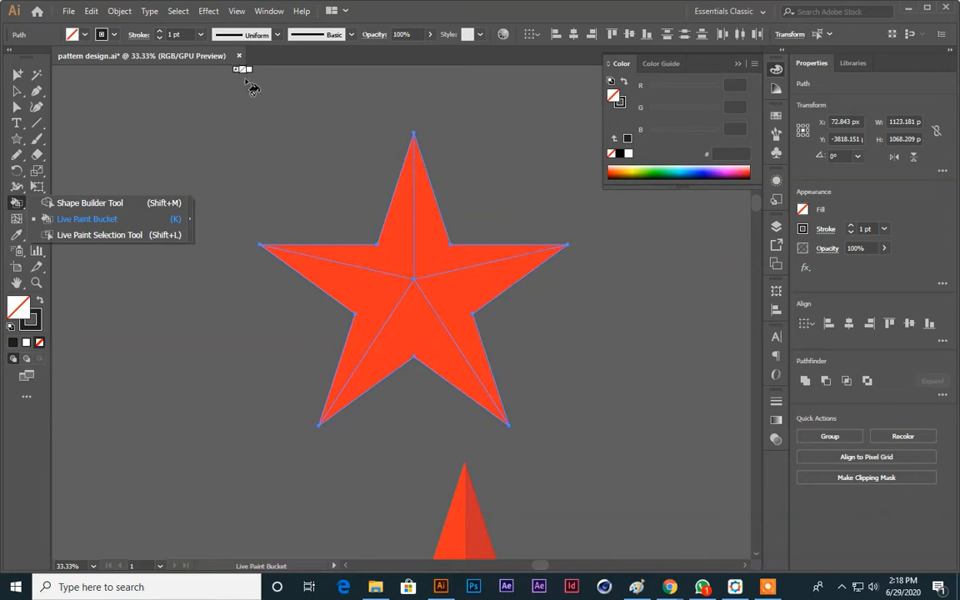
left_click(74, 33)
left_click(55, 58)
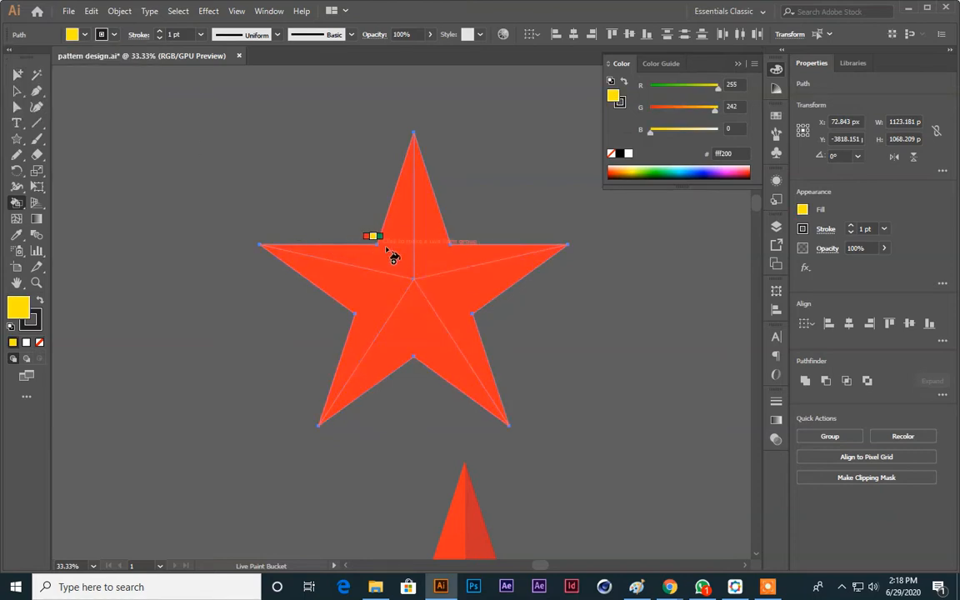
left_click(408, 256)
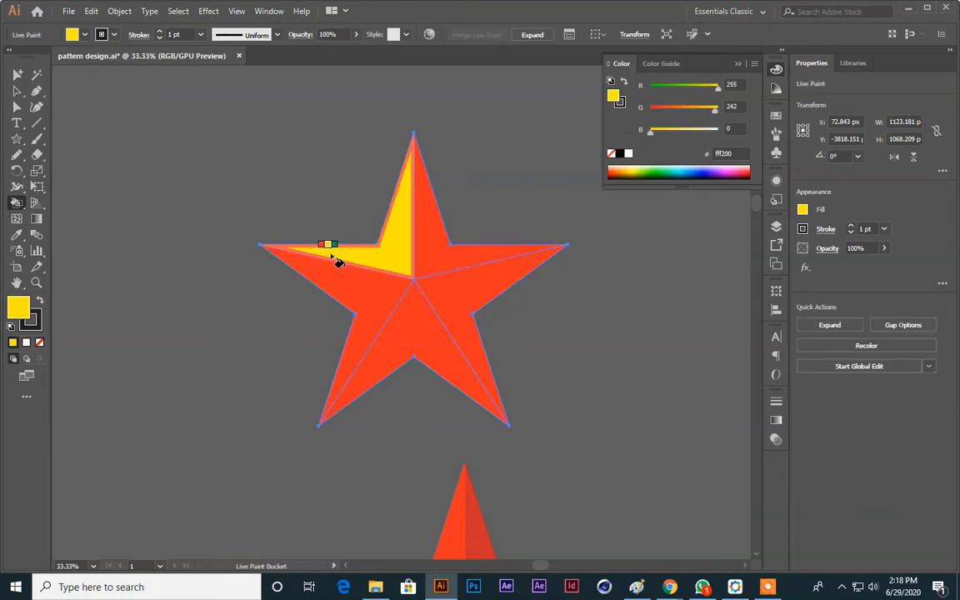
Undo the yellow Live Paint fill and the line from the star's left point, and clear the selection
scroll(554, 333, "down", 5)
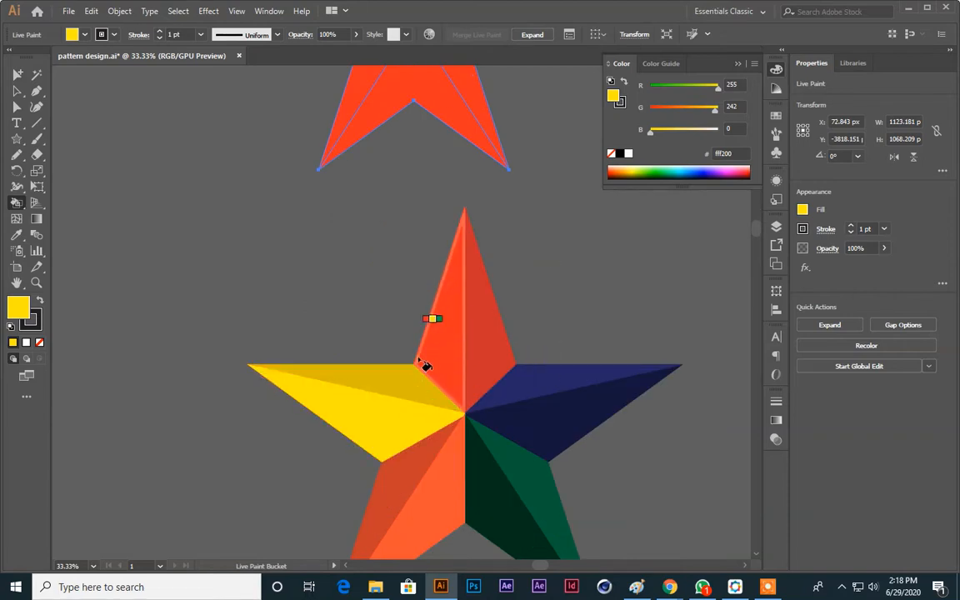
scroll(372, 375, "up", 1)
scroll(372, 374, "up", 5)
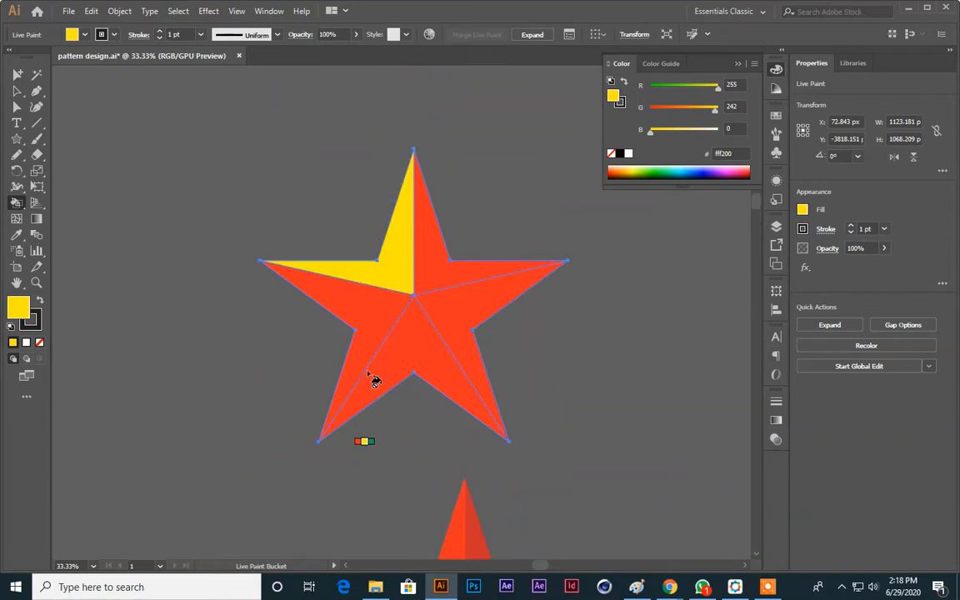
key("v")
left_click(366, 375)
key("ctrl+z")
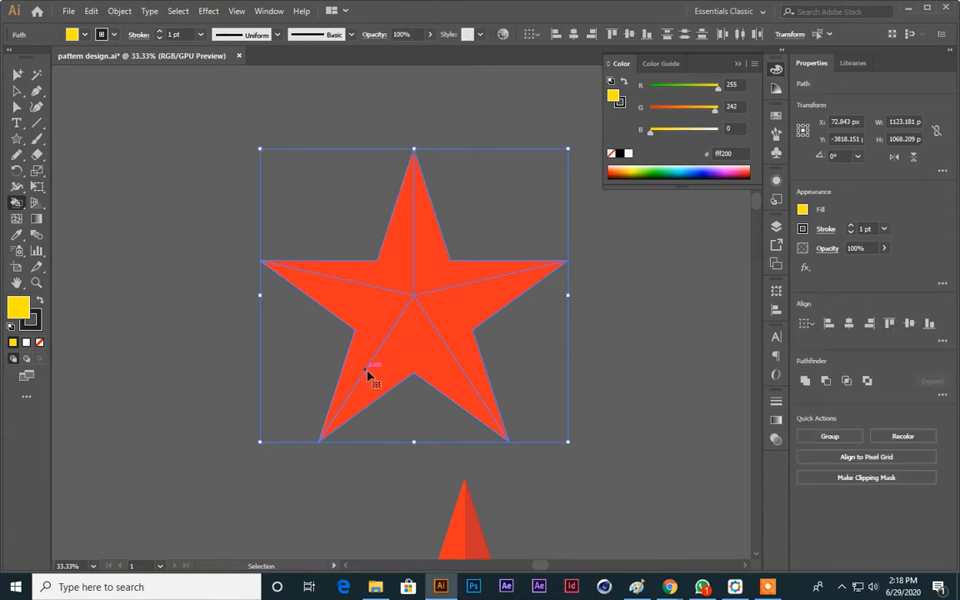
left_click(366, 375)
left_click(18, 95)
left_click(82, 112)
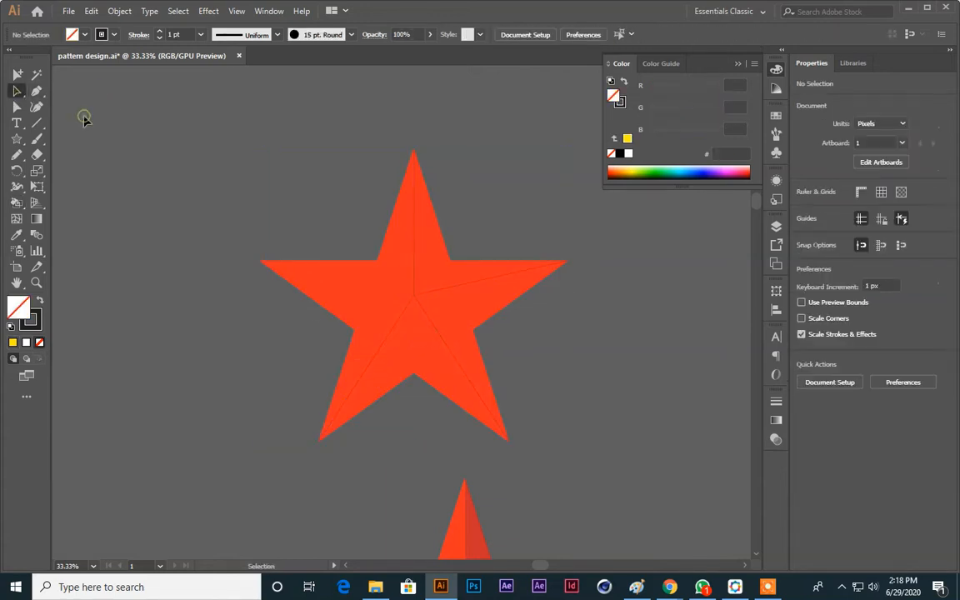
Redraw the straight line from the star's left point to its centre and deselect it
key("ctrl+plus")
scroll(83, 233, "up", 3)
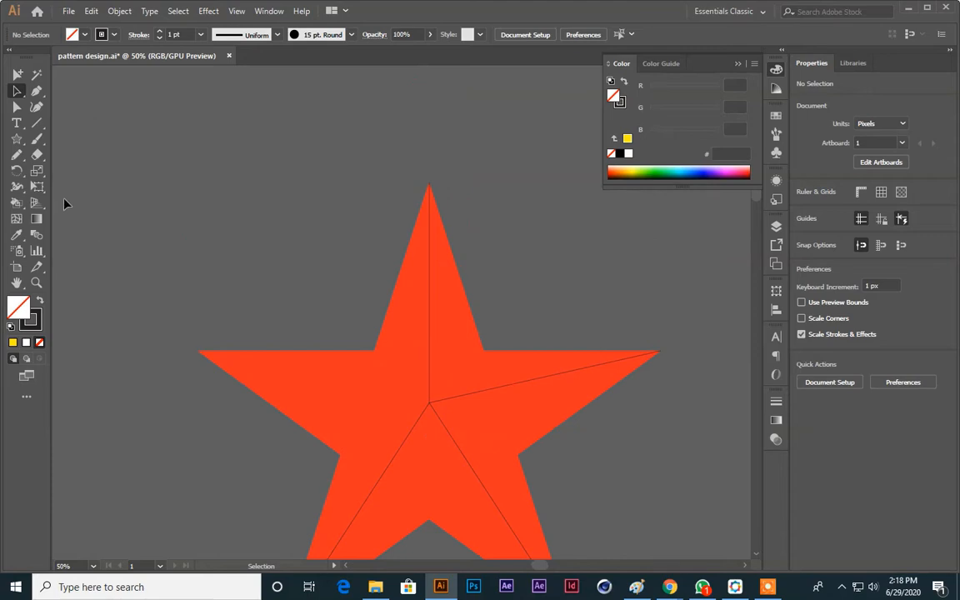
left_click(37, 124)
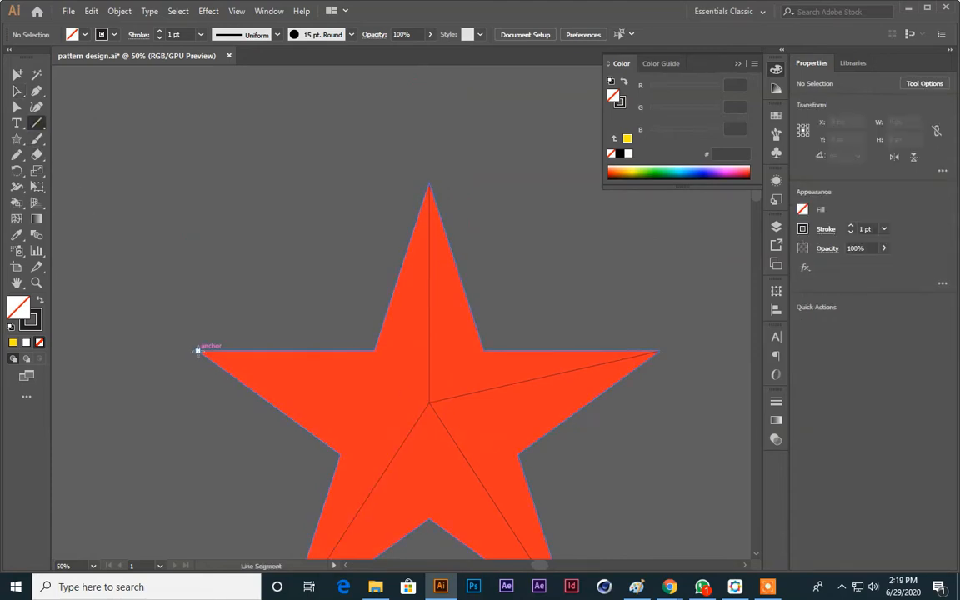
left_click_drag(199, 350, 429, 406)
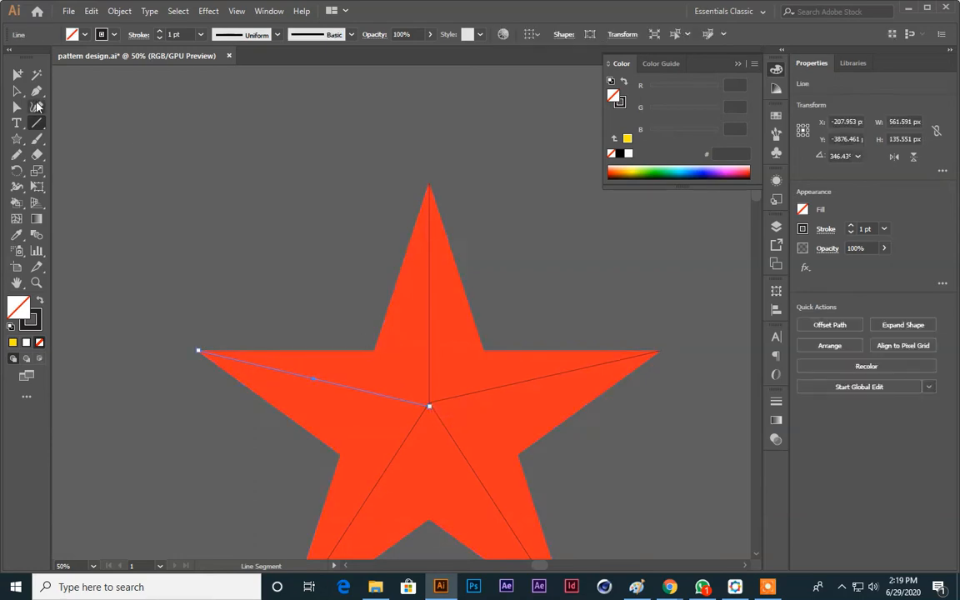
key("v")
left_click(140, 191)
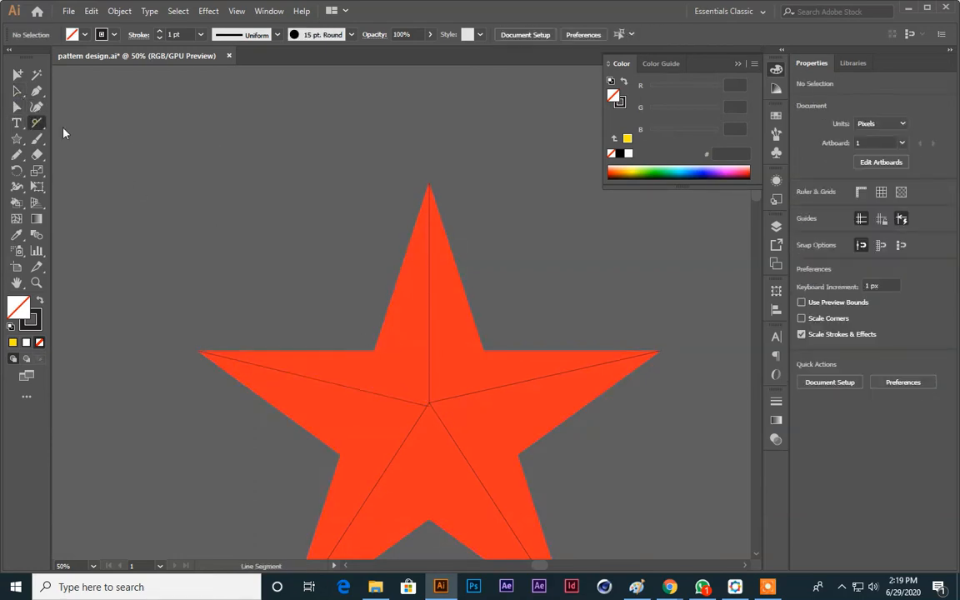
Draw straight lines from the star's five inner corners to its centre, and deselect the last one
key("backslash")
scroll(391, 301, "down", 2)
mouse_move(374, 270)
left_mouse_down()
mouse_move(437, 322)
mouse_move(430, 326)
left_mouse_up()
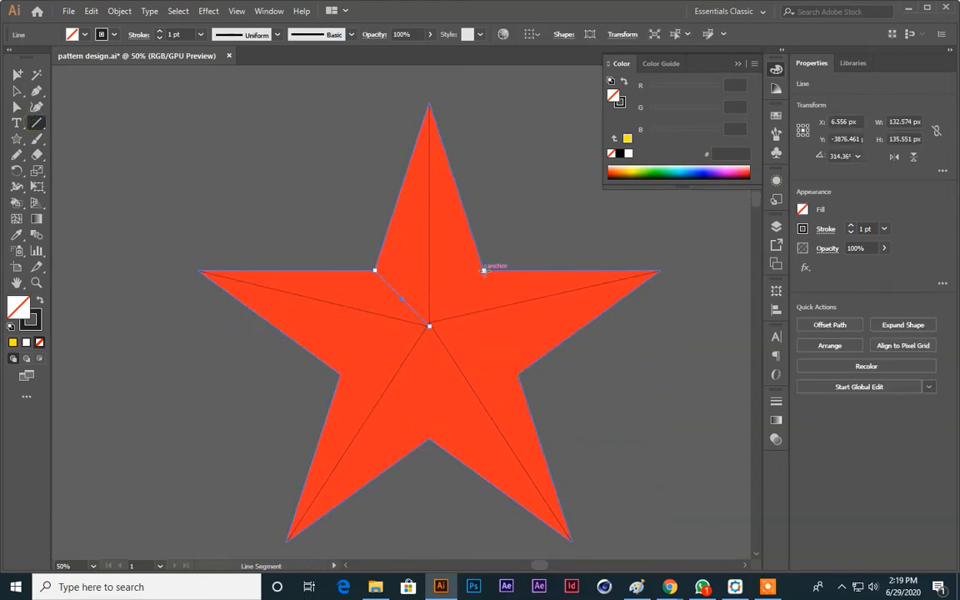
left_click_drag(484, 270, 430, 326)
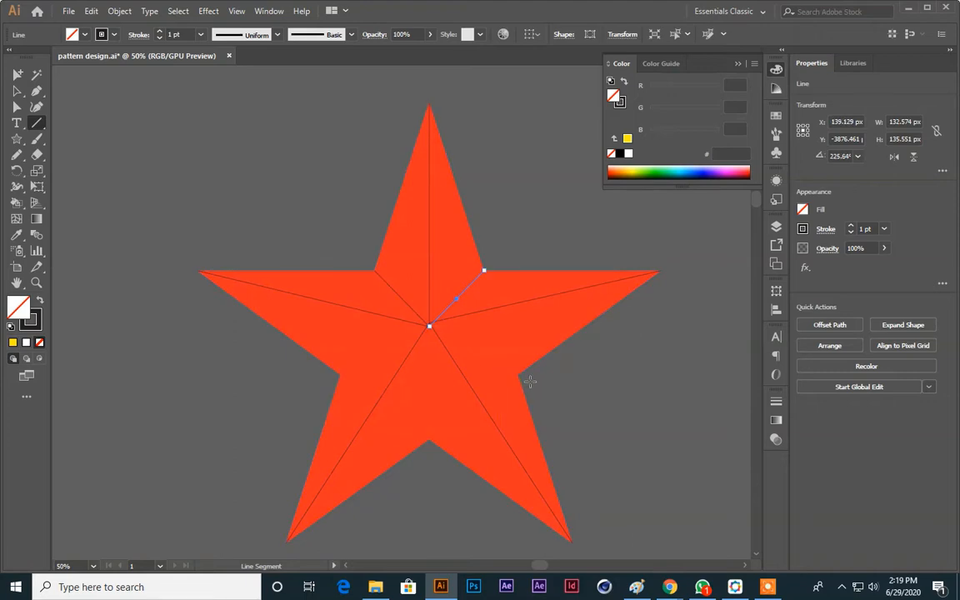
left_click_drag(518, 374, 429, 326)
left_click_drag(429, 439, 429, 325)
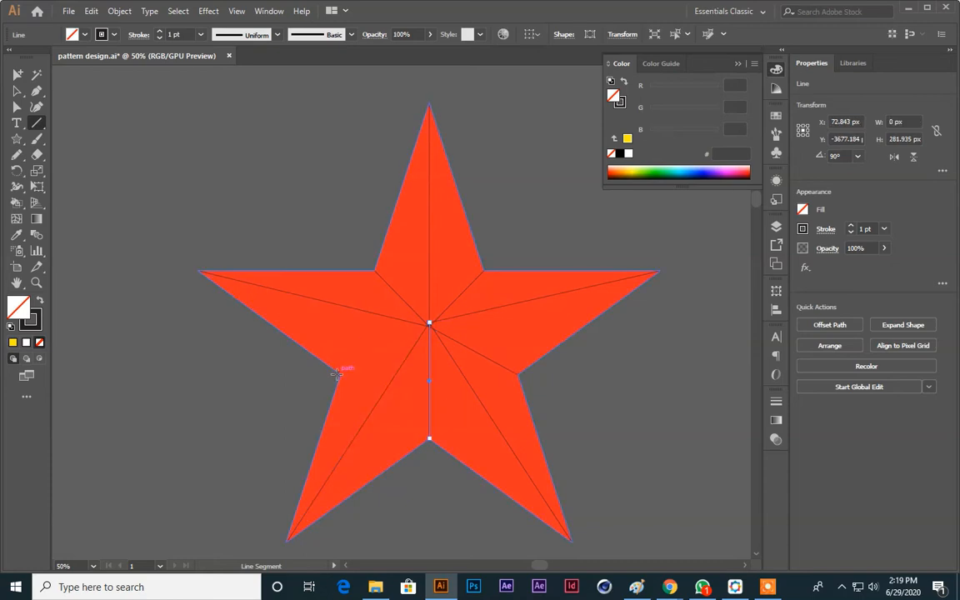
left_click_drag(340, 374, 430, 324)
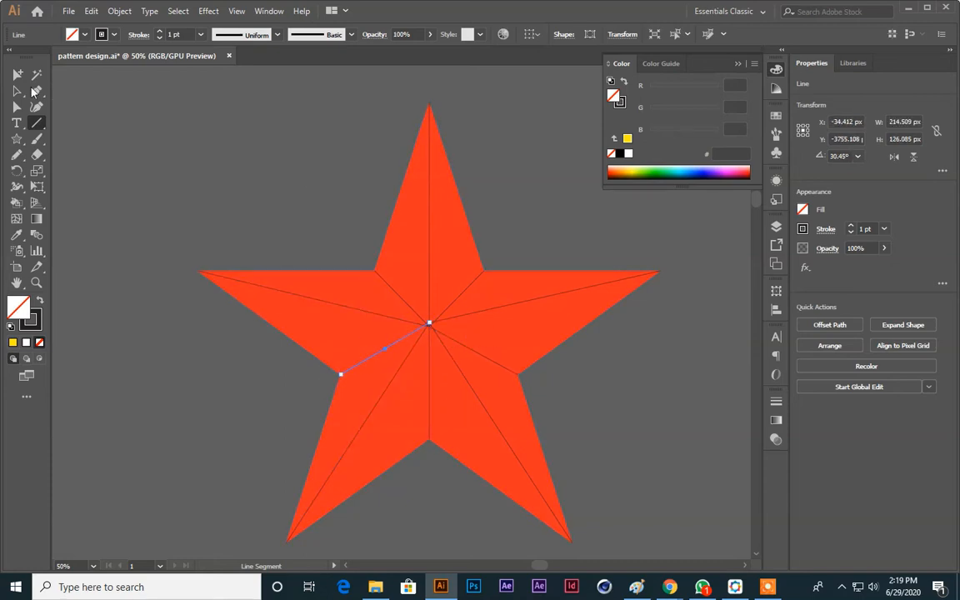
left_click(17, 90)
left_click(225, 124)
Select the star with all its lines, make it a Live Paint group, and fill the right half of the top point with red
left_click_drag(655, 463, 645, 372)
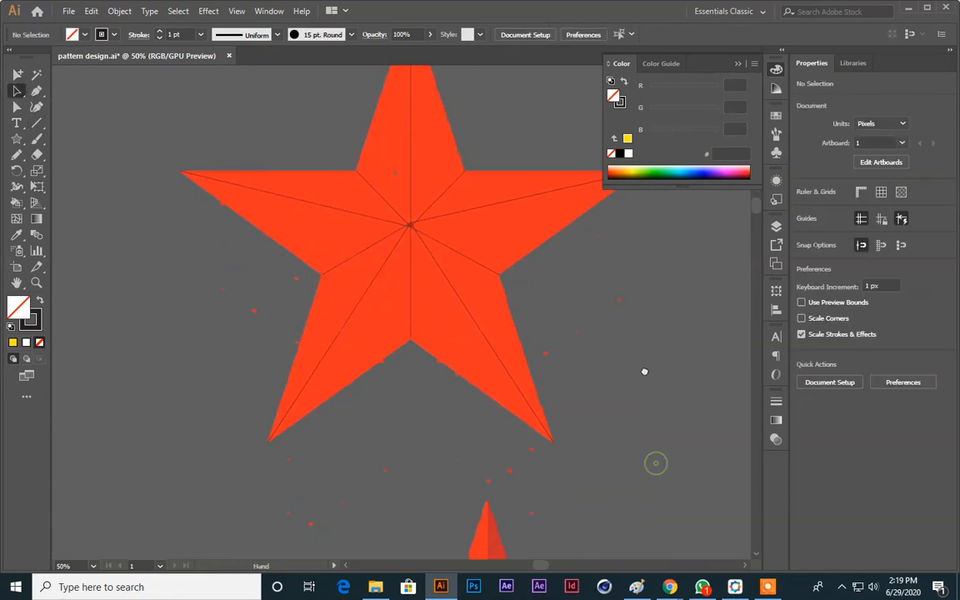
scroll(636, 380, "up", 1)
scroll(536, 373, "up", 4)
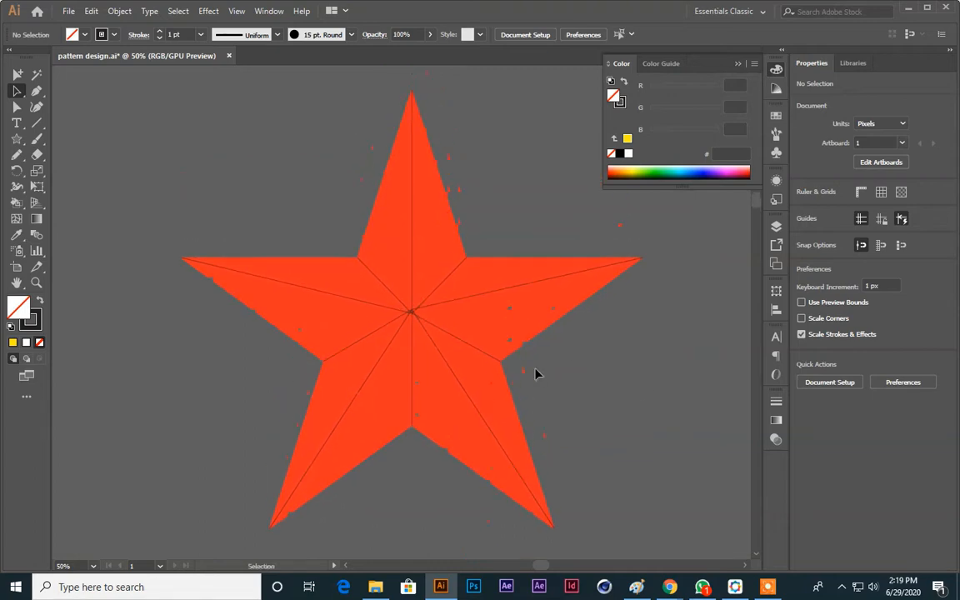
left_click_drag(406, 331, 551, 459)
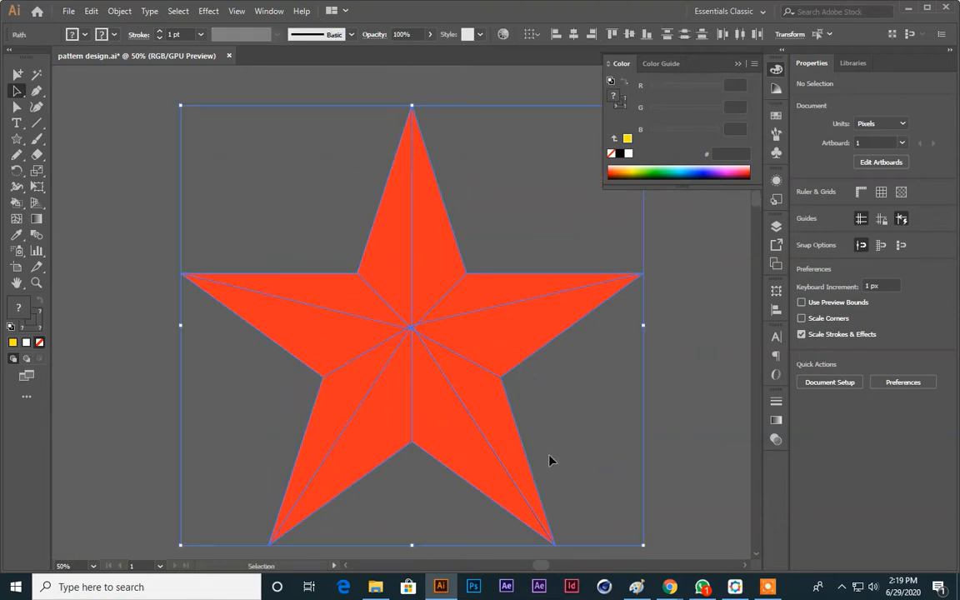
left_click(15, 205)
left_click(59, 215)
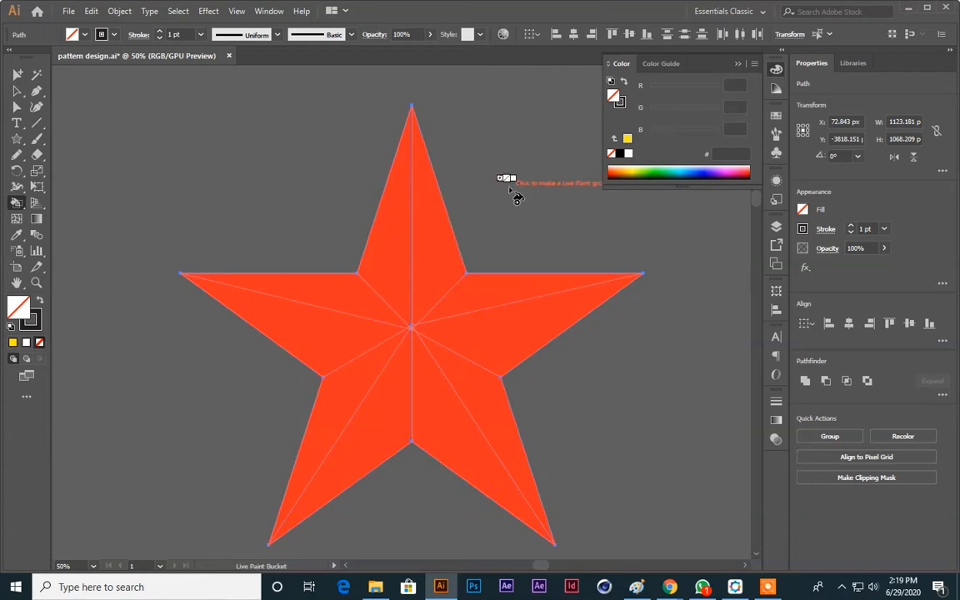
left_click(776, 119)
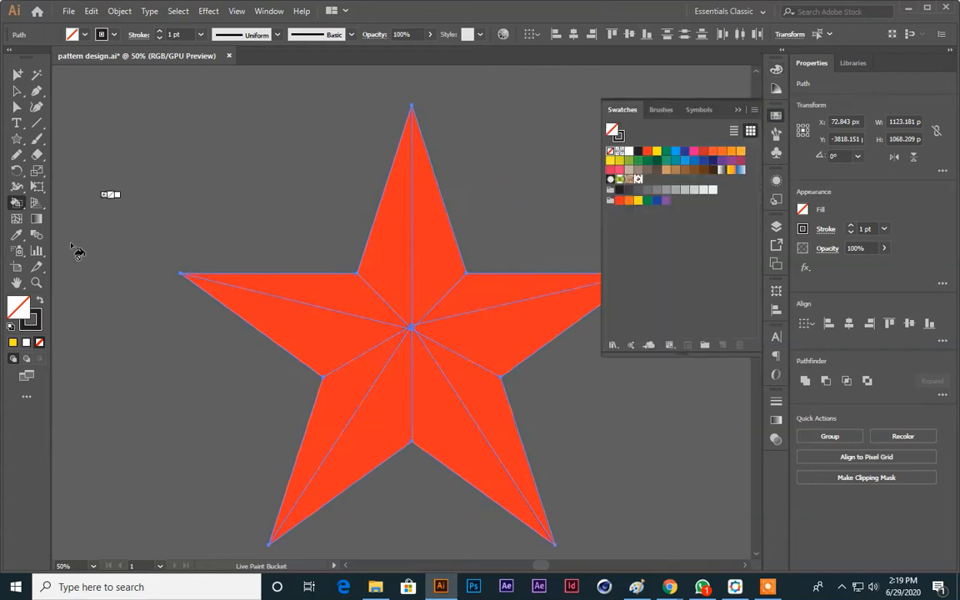
left_click(648, 157)
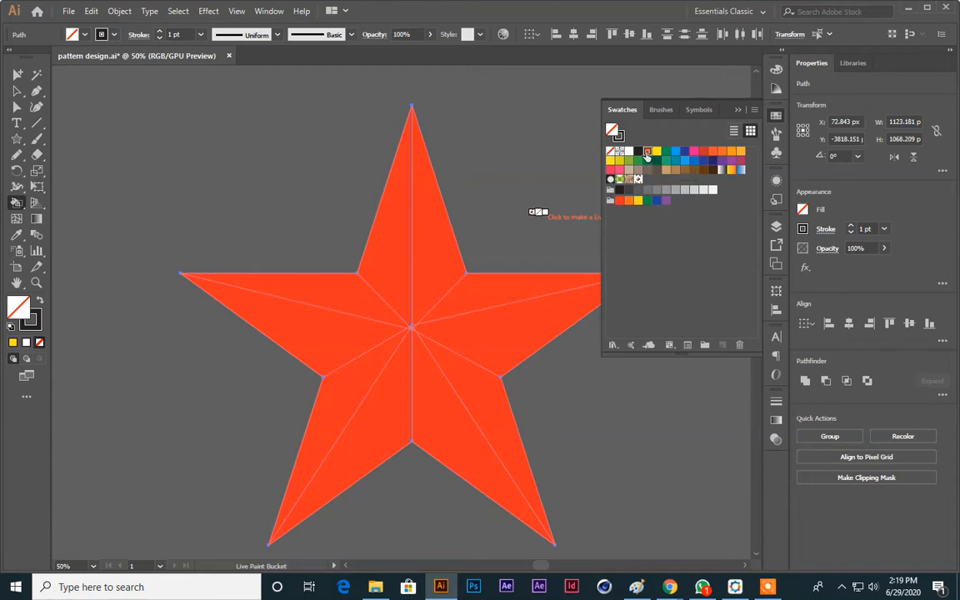
left_click(439, 250)
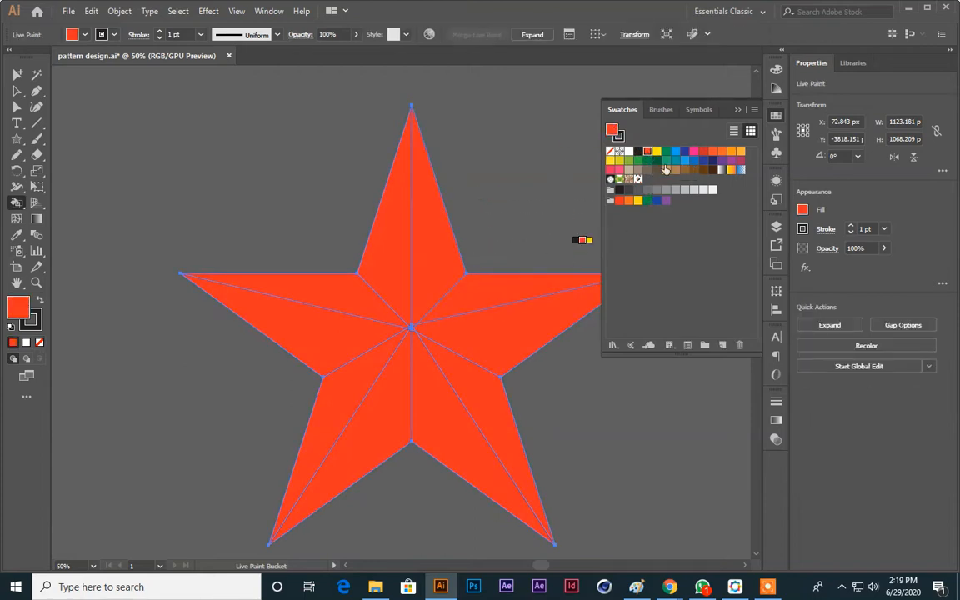
Live-paint the lower half of the star's right point dark blue and the inner half of its lower-right point yellow
left_click(685, 152)
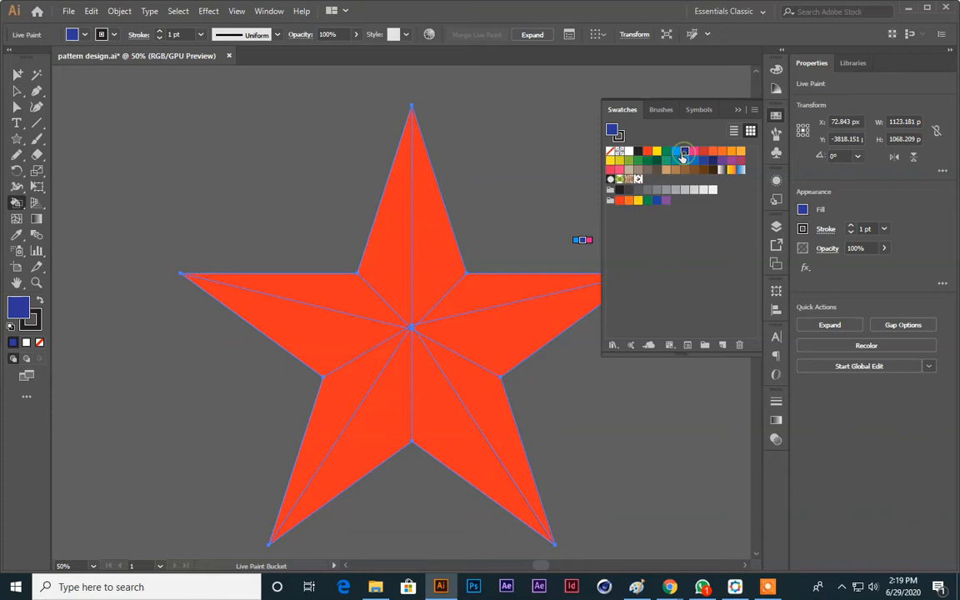
left_click(505, 332)
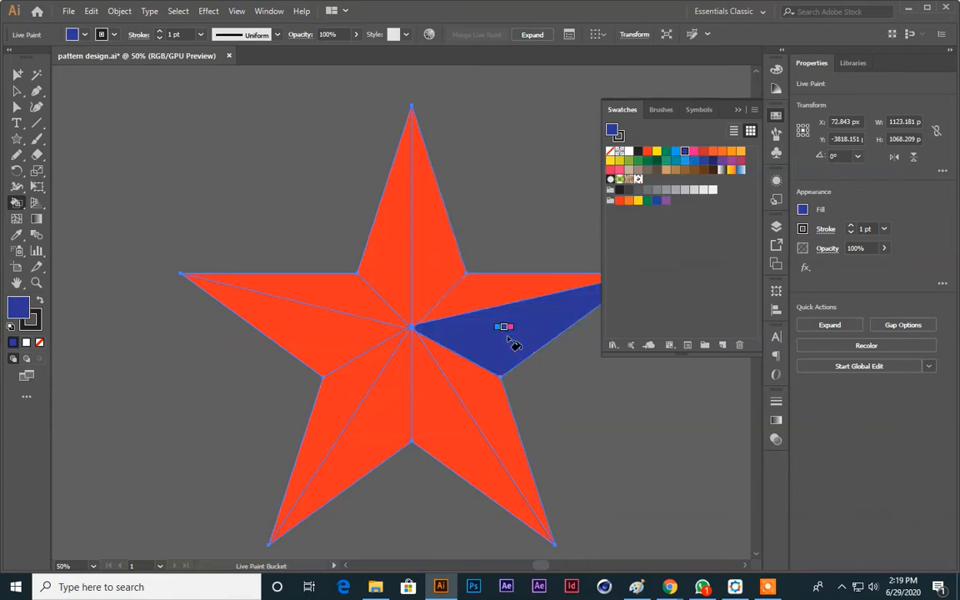
left_click(657, 153)
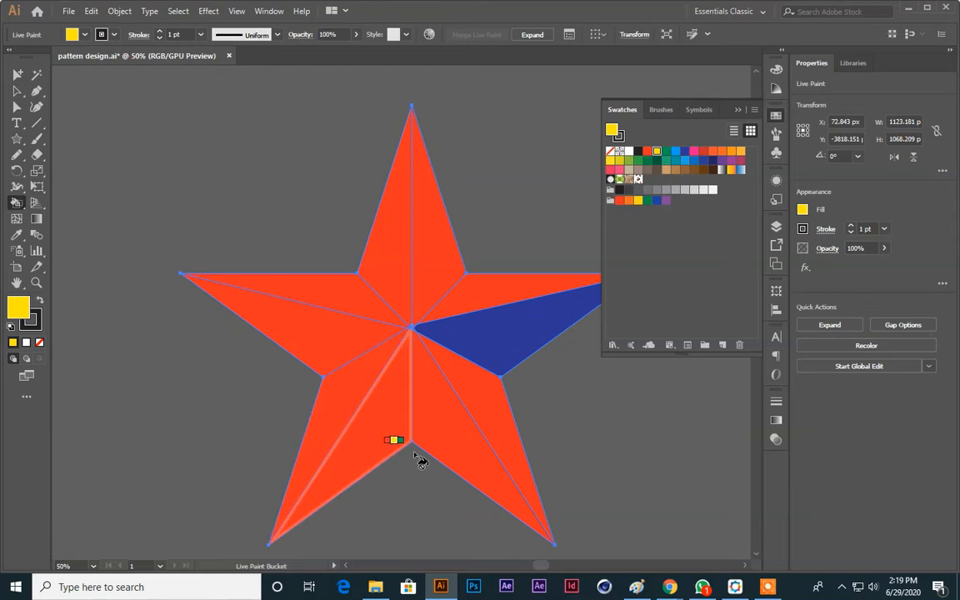
left_click(467, 461)
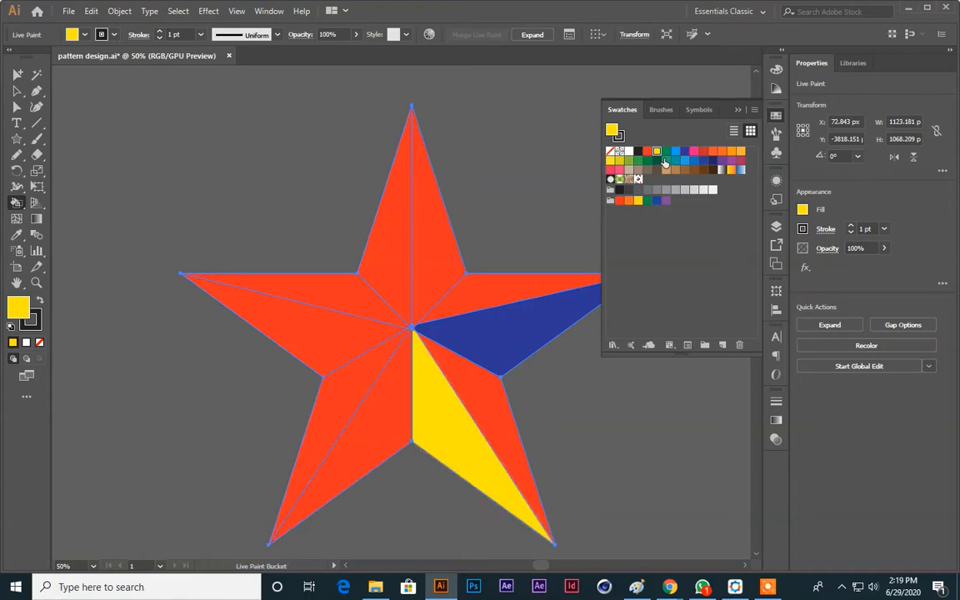
Live-paint the outer half of the star's lower-left point green and the upper half of its left point pink, then deselect the star
left_click(667, 152)
left_click(331, 430)
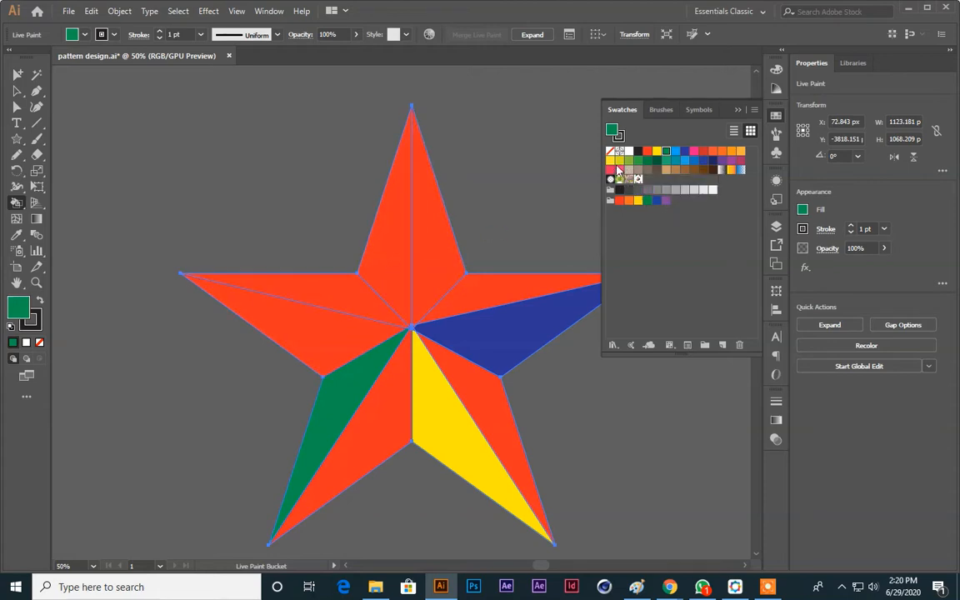
left_click(619, 170)
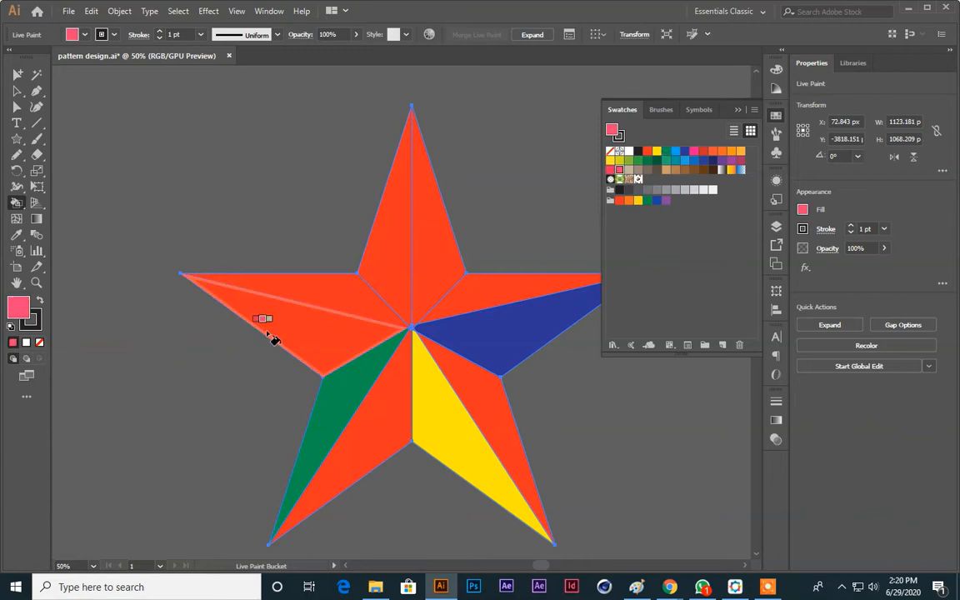
left_click(315, 302)
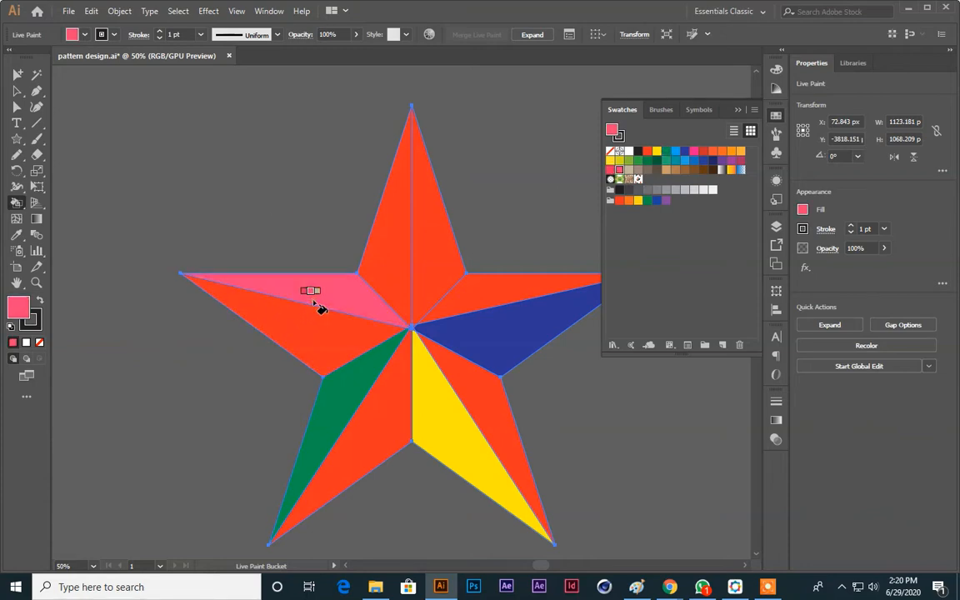
left_click(17, 90)
left_click(235, 171)
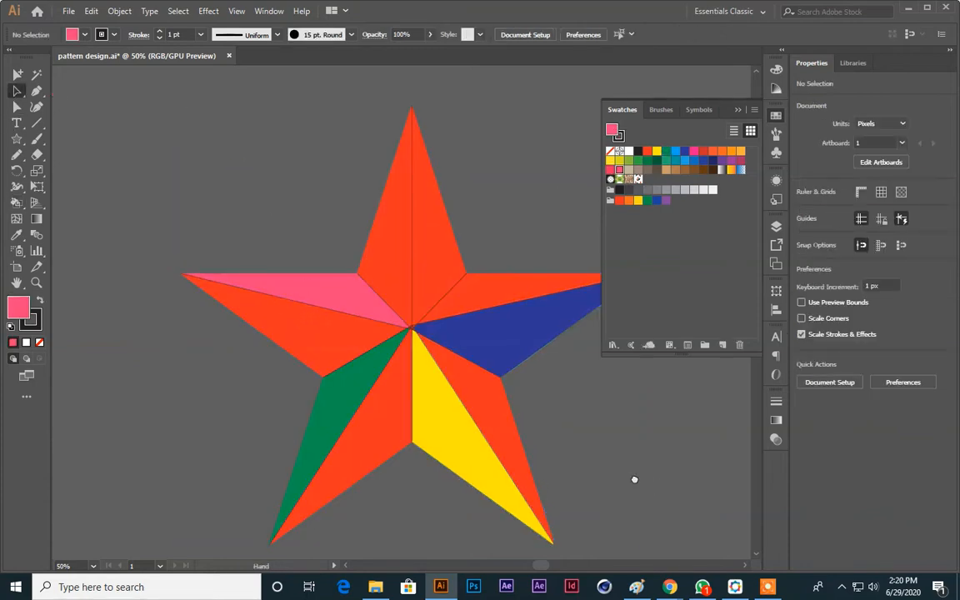
Darken the red swatch colour to 66% brightness, live-paint the left half of the star's top point with it, and deselect the star
left_click_drag(634, 479, 567, 438)
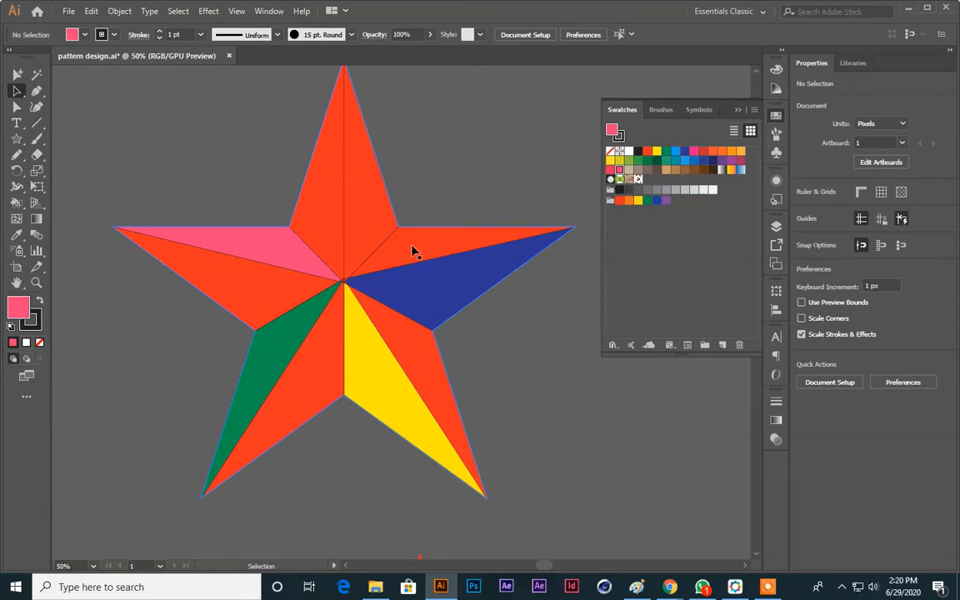
scroll(547, 428, "up", 2)
left_click(353, 244)
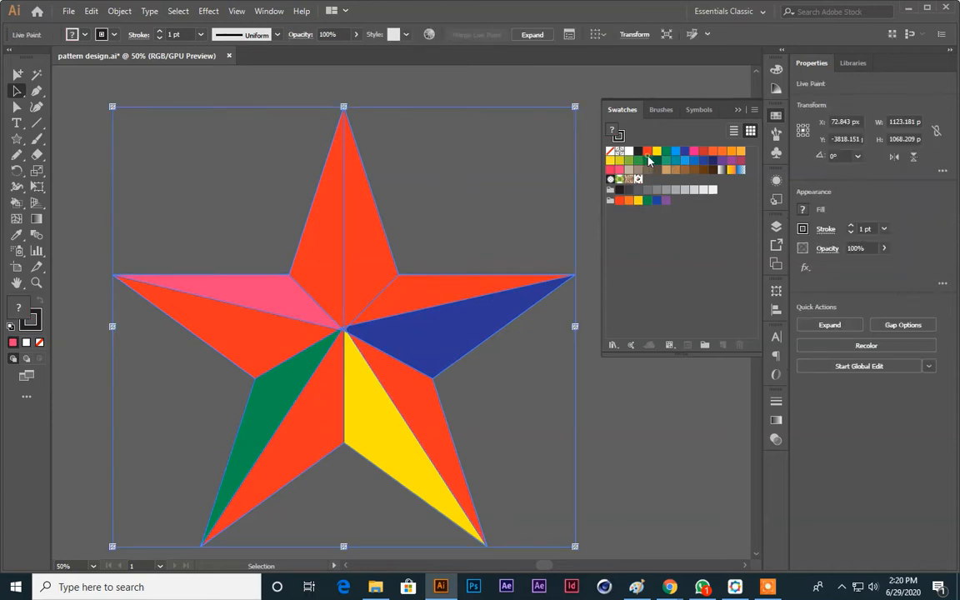
left_click(647, 151)
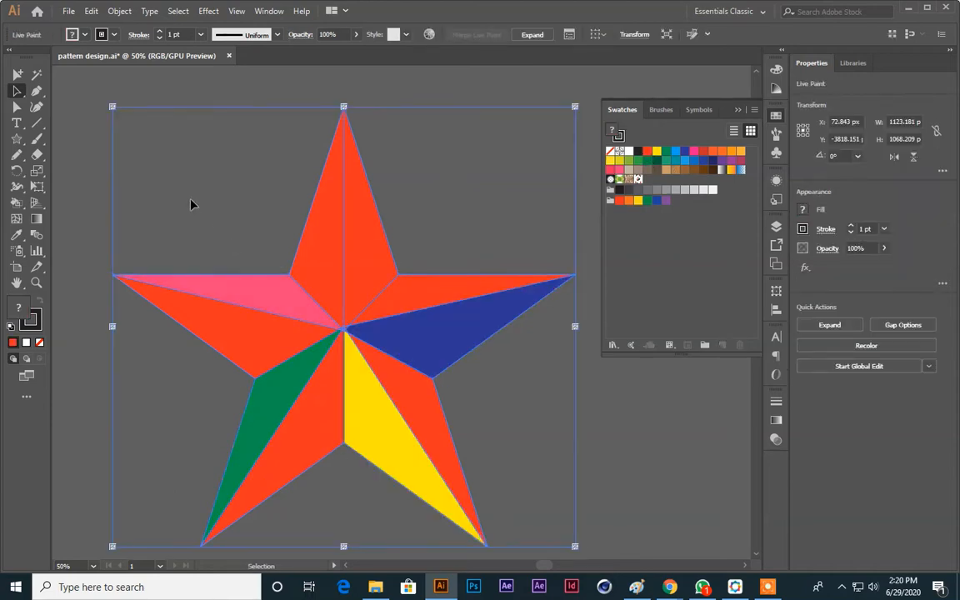
left_click(200, 205)
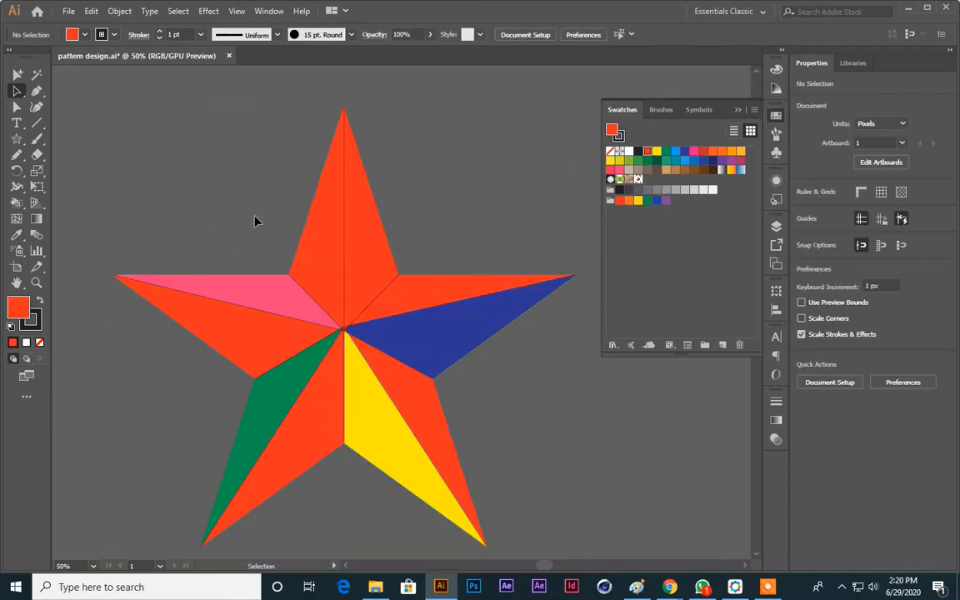
left_click(322, 236)
key("k")
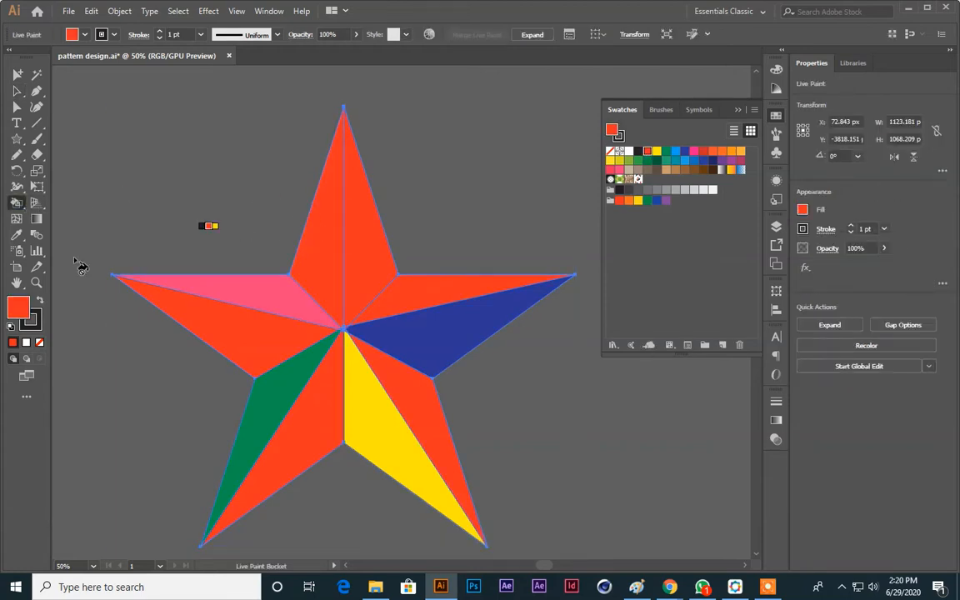
double_click(12, 309)
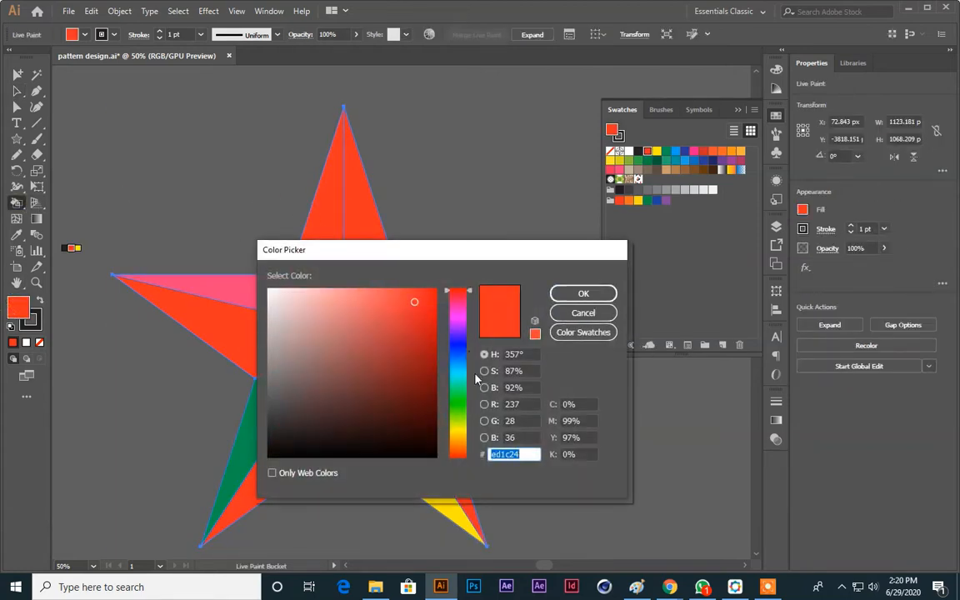
left_click(521, 388)
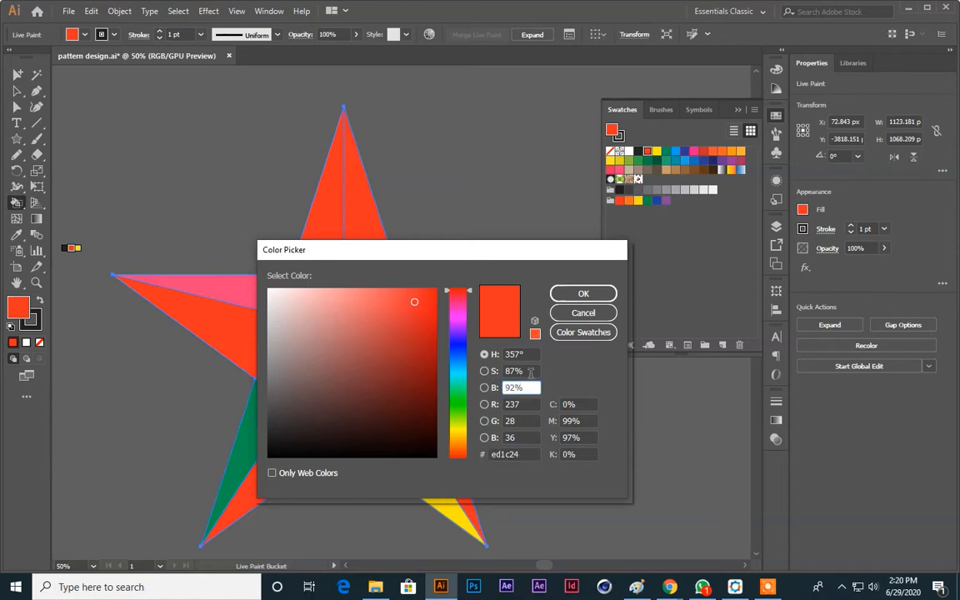
key("Down")
key("Down")
key("Down")
key("Down")
key("Down")
key("Down")
key("Down")
key("Down")
key("Down")
key("Down")
key("Down")
key("Down")
key("Down")
key("Down")
key("Down")
key("Down")
key("Down")
key("Down")
key("Down")
key("Down")
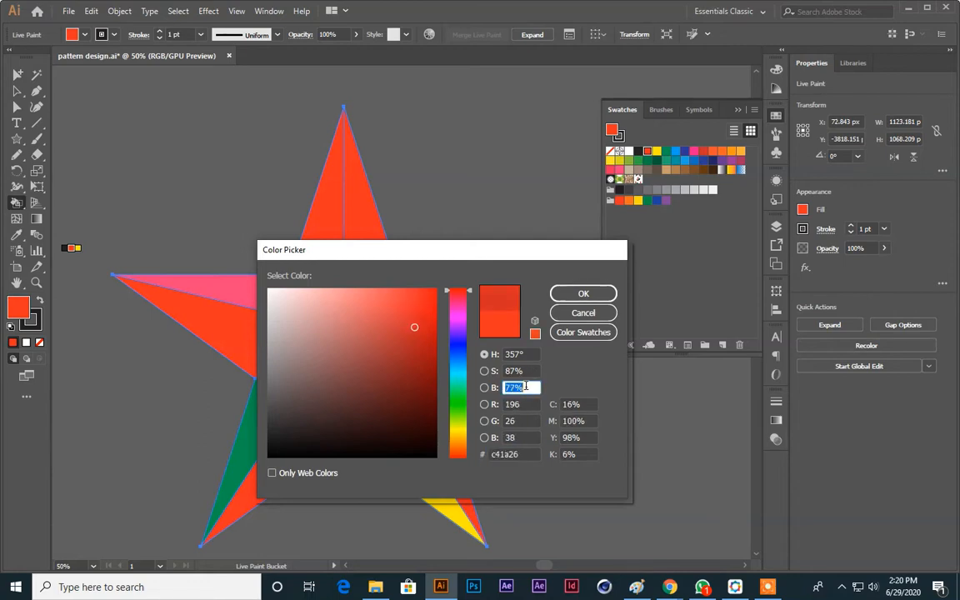
key("Down")
key("Down")
key("Down")
key("Down")
key("Down")
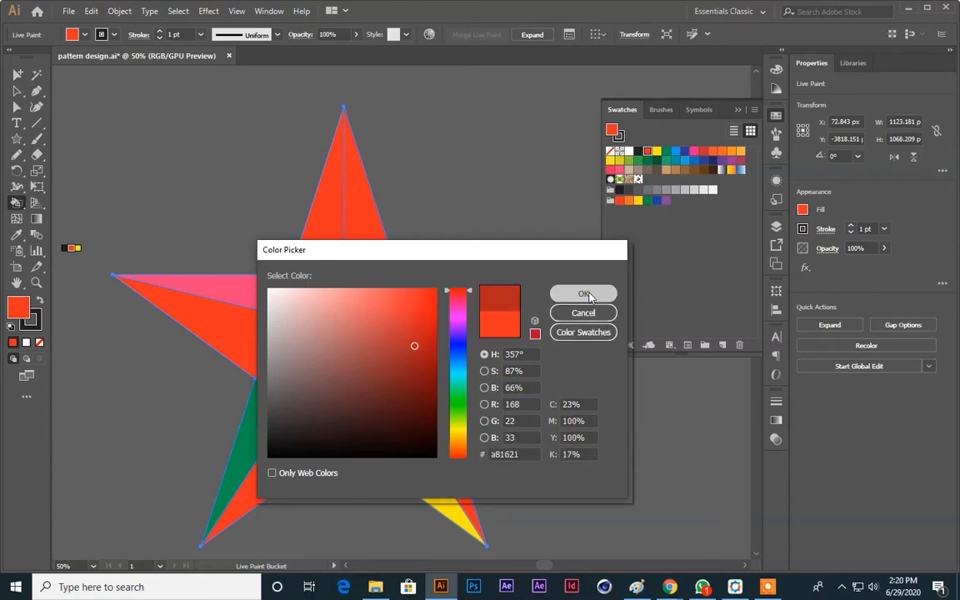
left_click(575, 293)
left_click(316, 224)
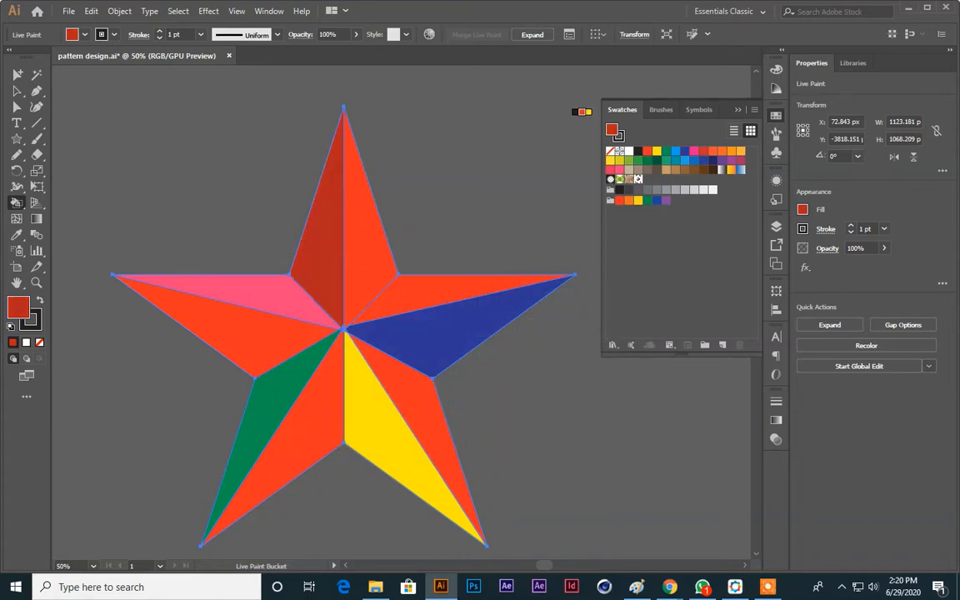
left_click(17, 90)
left_click(133, 138)
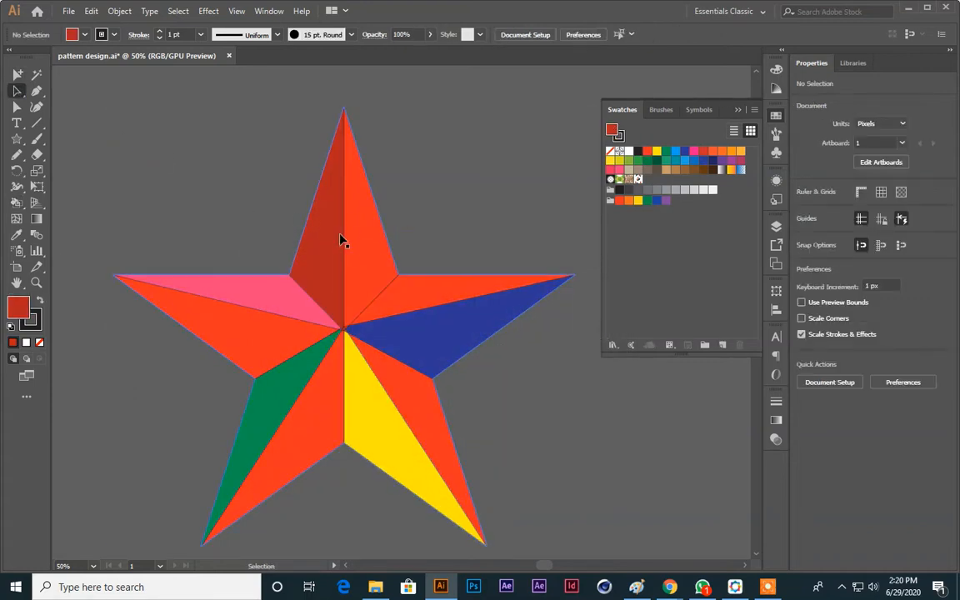
Darken the CMYK Blue fill to 42% brightness, live-paint the upper half of the star's right point with it, and deselect the star
left_click_drag(263, 196, 228, 154)
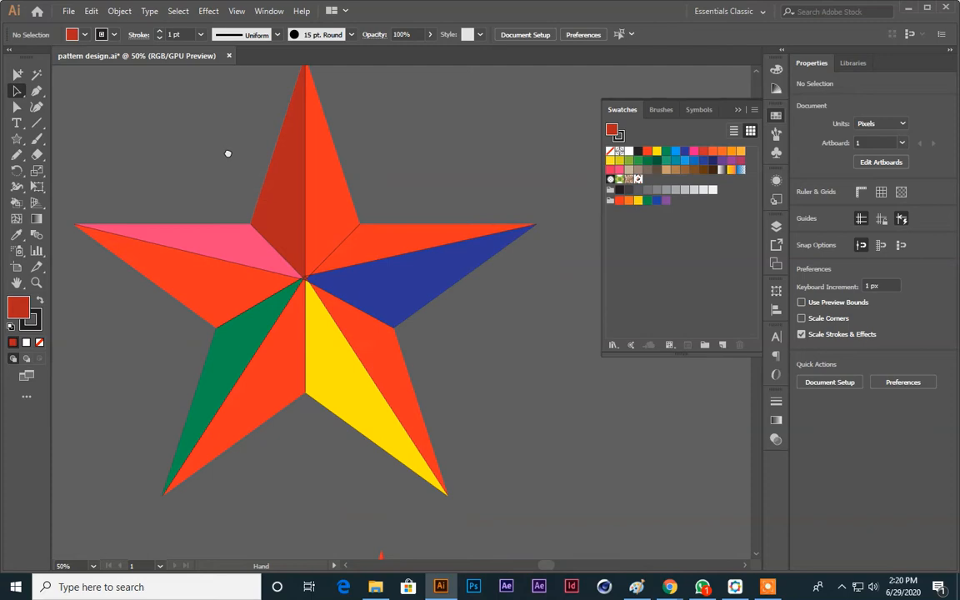
left_click(440, 263)
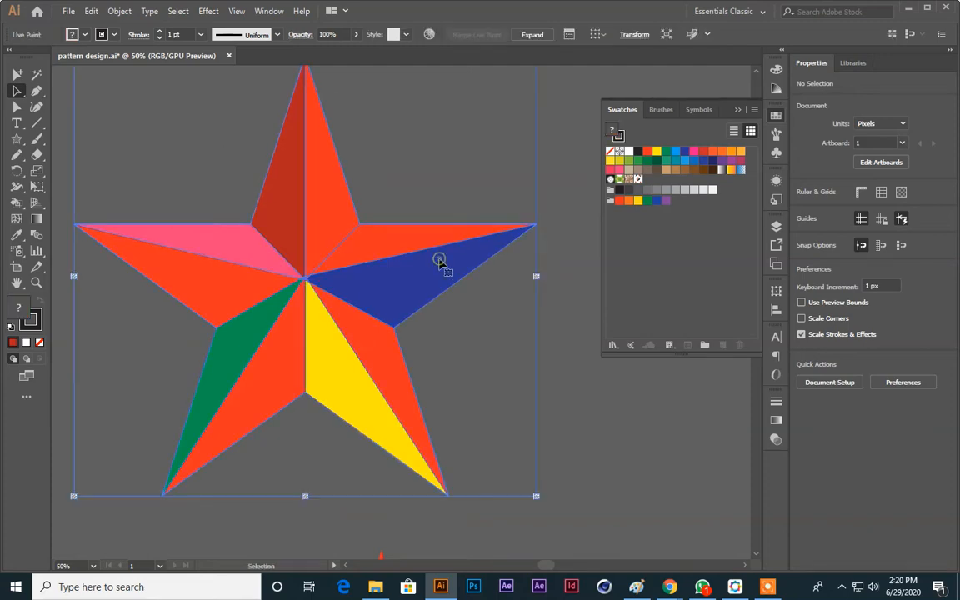
left_click(17, 203)
left_click(685, 157)
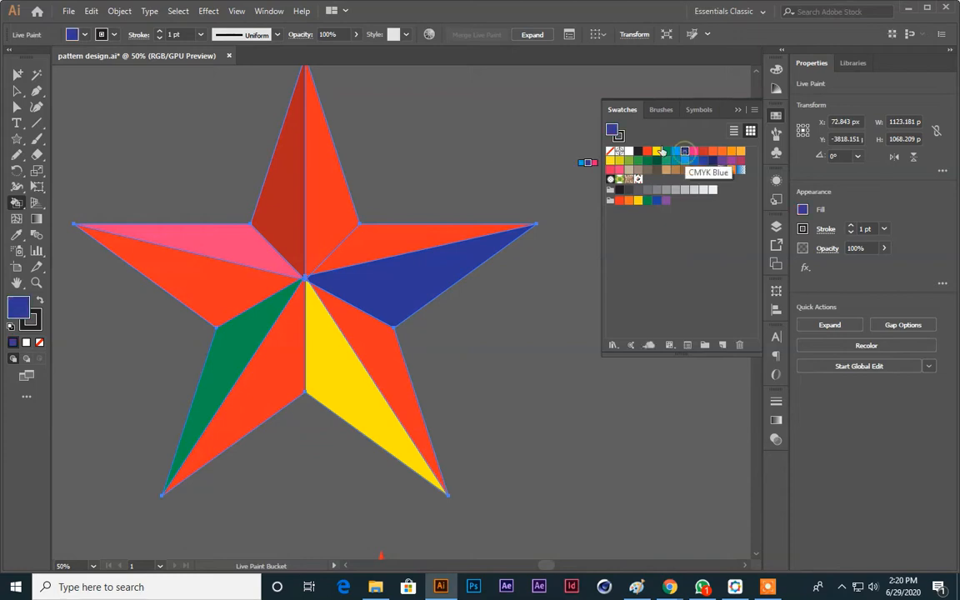
double_click(19, 307)
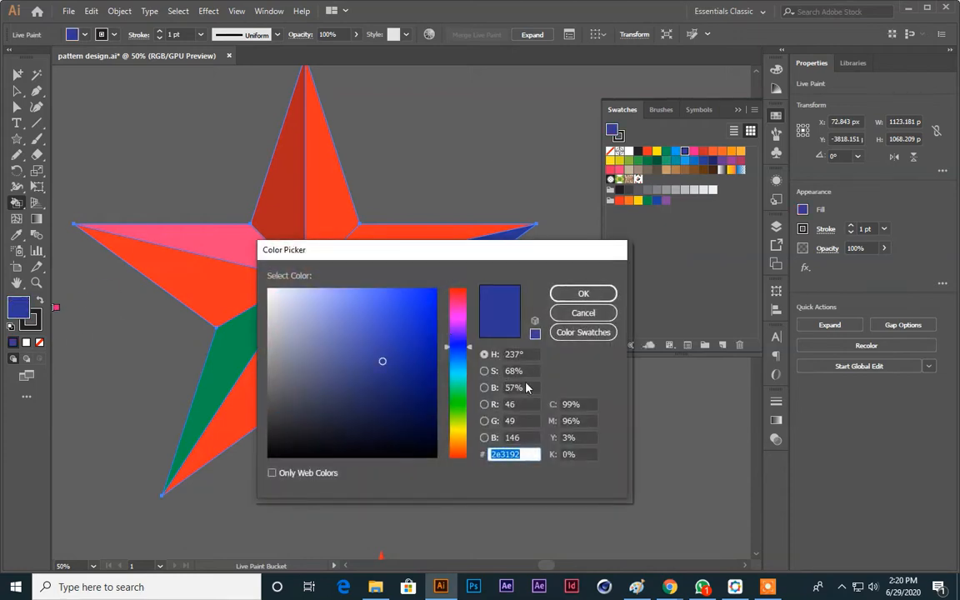
left_click(526, 387)
key("Down")
key("Down")
key("Down")
key("Down")
key("Down")
key("Down")
key("Down")
key("Down")
key("Down")
key("Down")
key("Down")
key("Down")
key("Down")
key("Down")
key("Down")
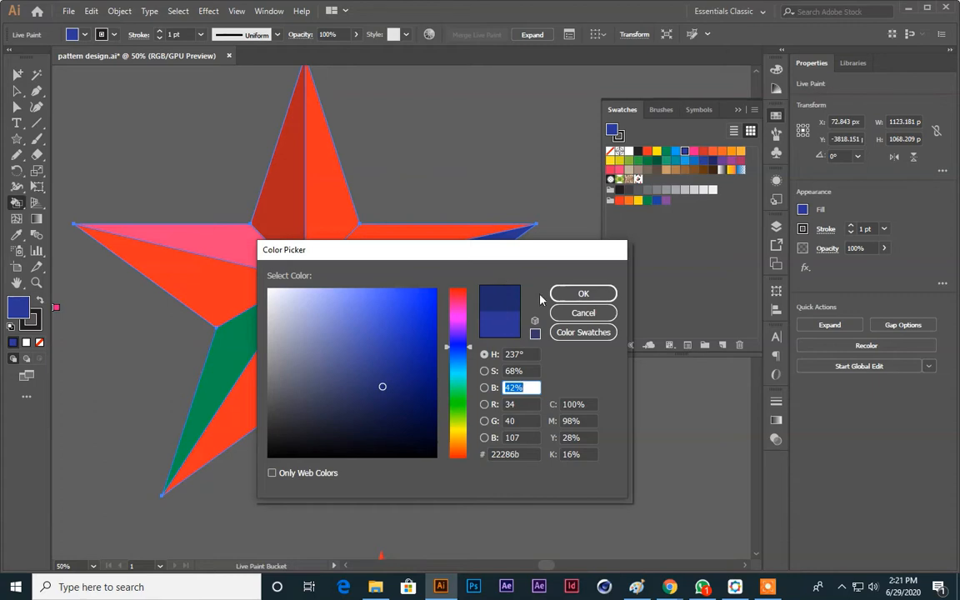
left_click(583, 293)
left_click(432, 244)
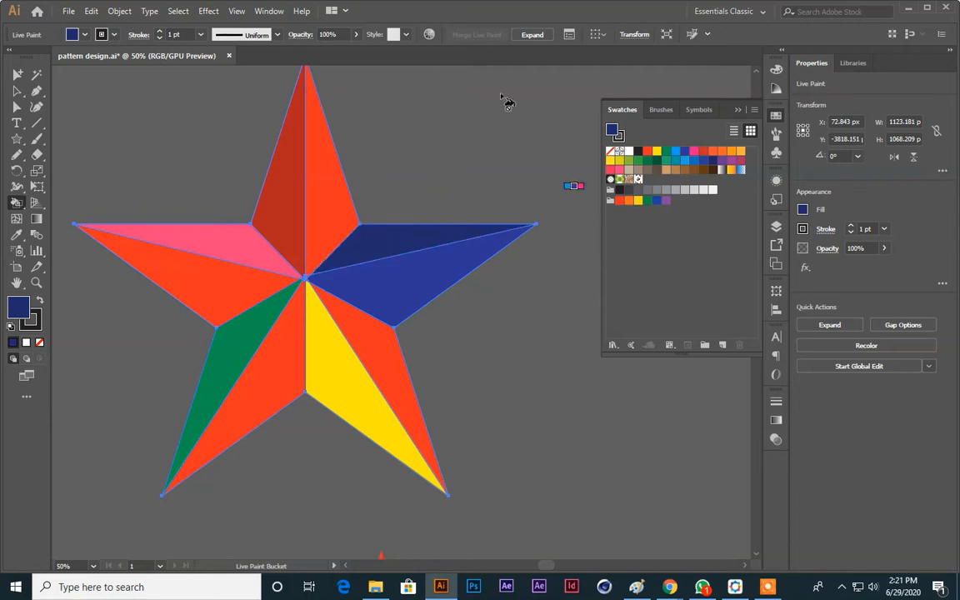
left_click(16, 90)
left_click(164, 140)
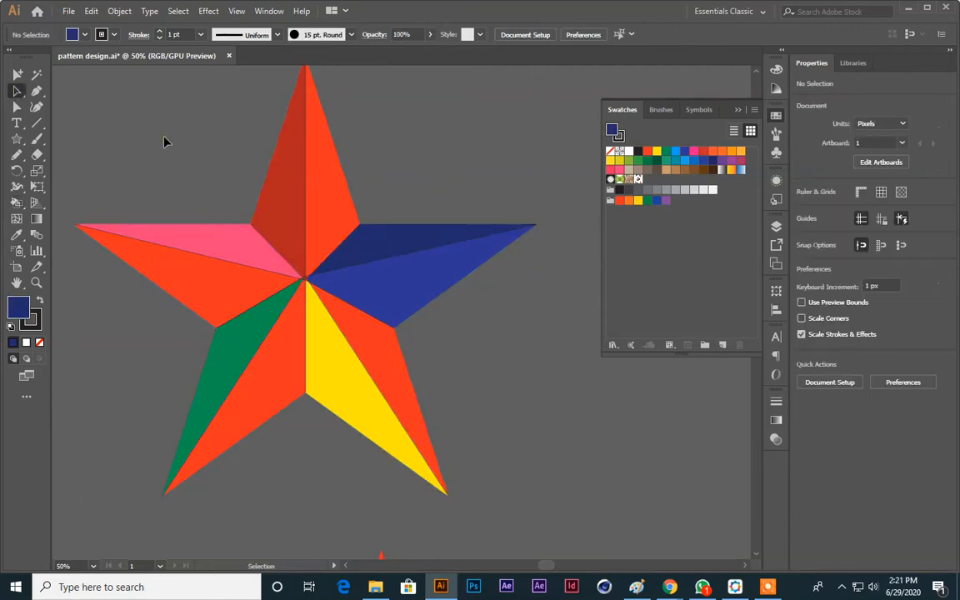
Darken the CMYK Yellow fill to 87% brightness, live-paint the outer half of the star's lower-right point with it, and deselect the star
left_click(374, 351)
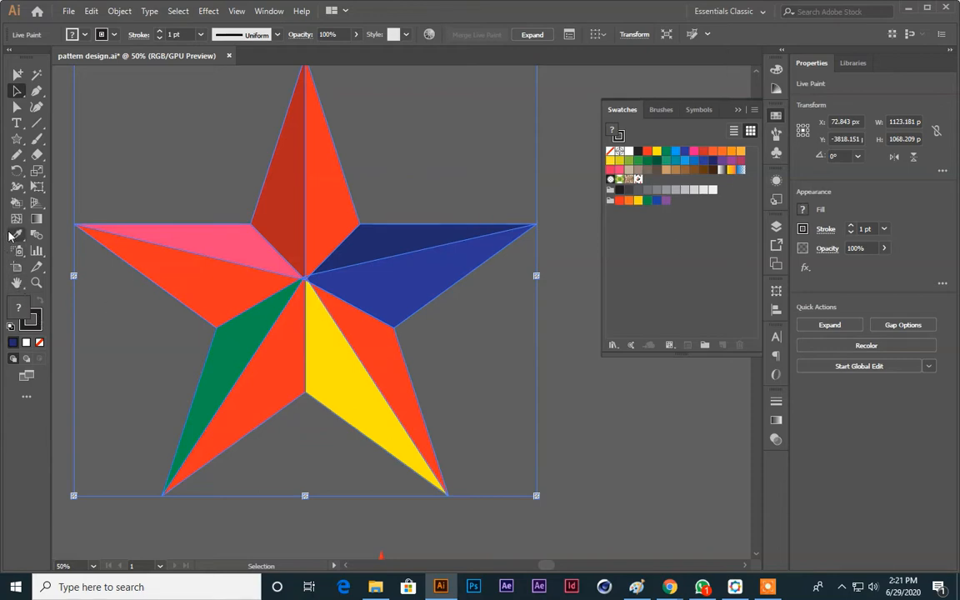
left_click(16, 204)
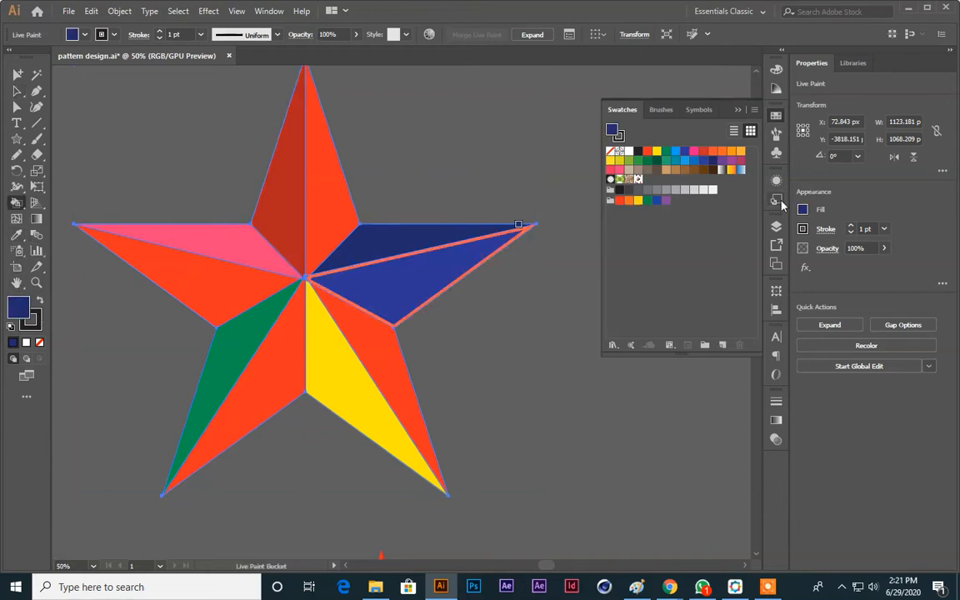
left_click(657, 152)
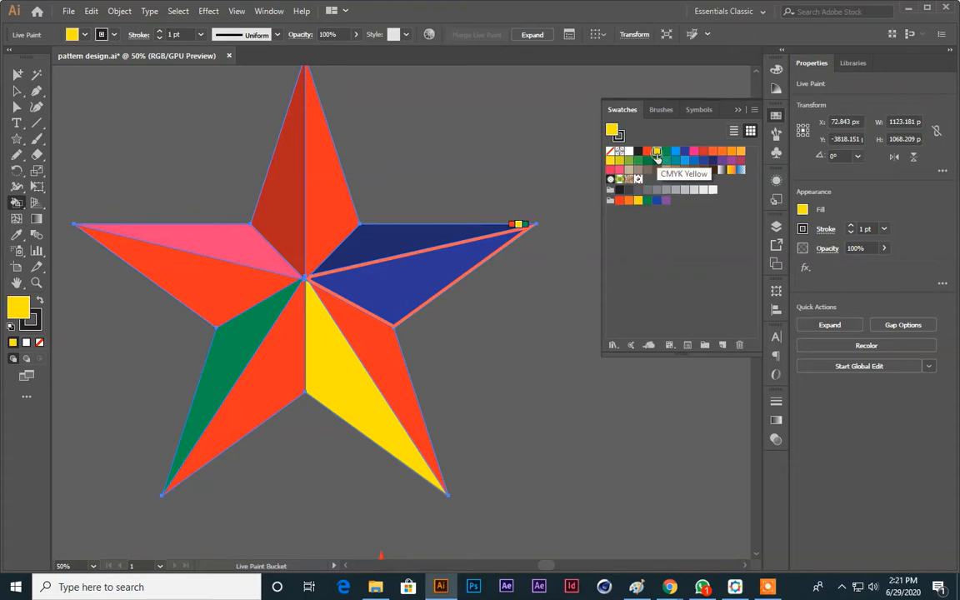
double_click(18, 310)
left_click(522, 388)
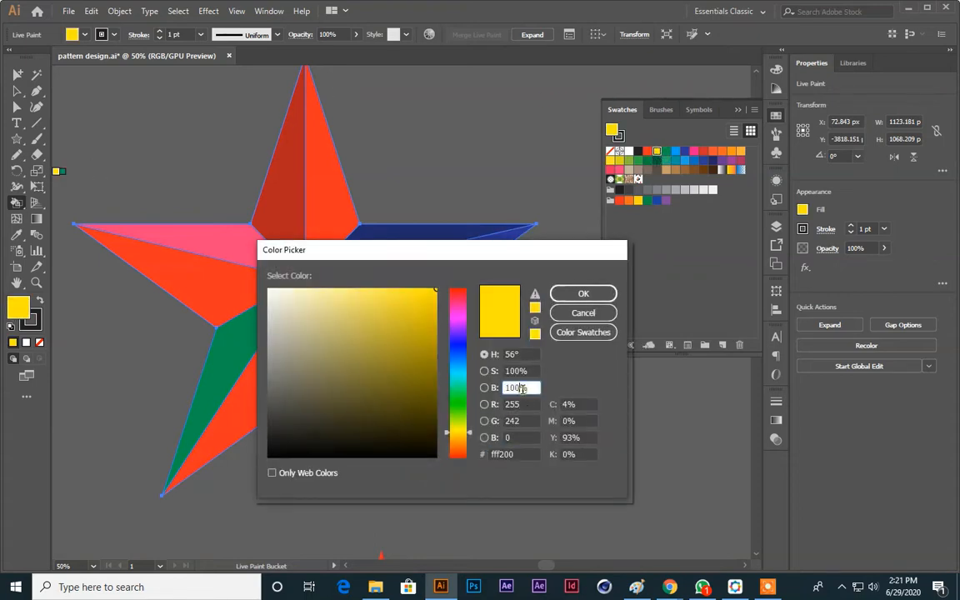
scroll(524, 388, "down", 18)
scroll(523, 389, "up", 3)
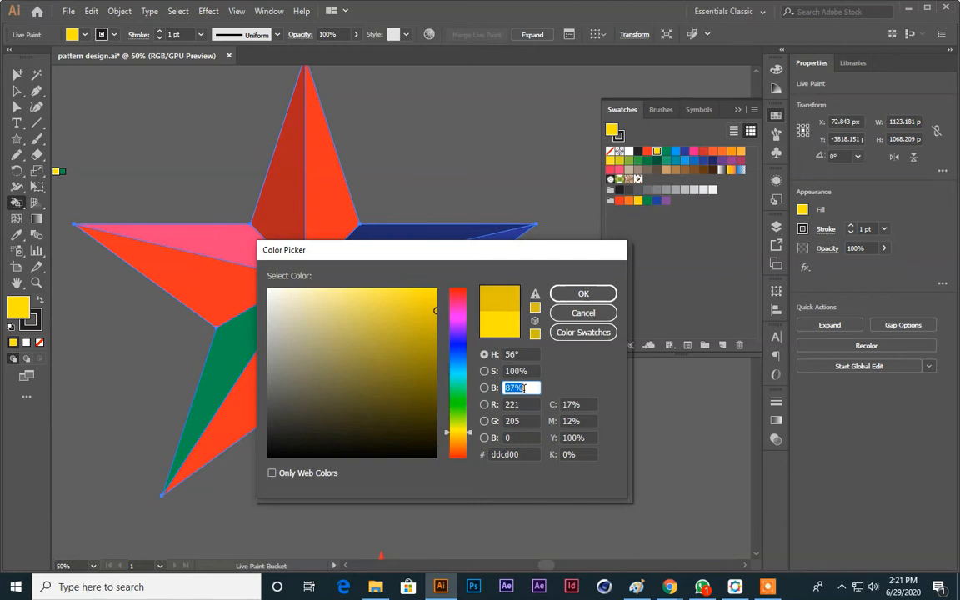
left_click(584, 293)
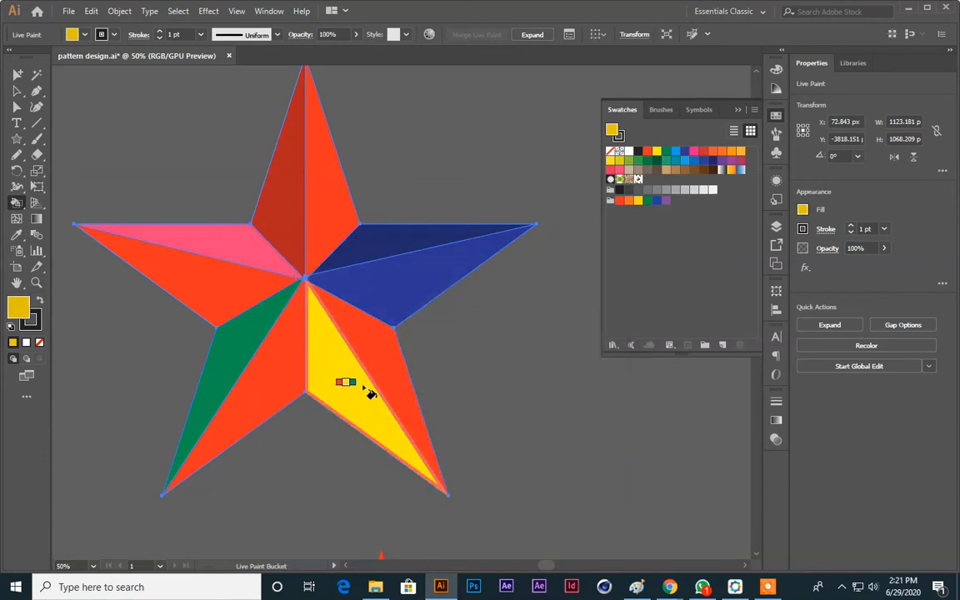
left_click(398, 372)
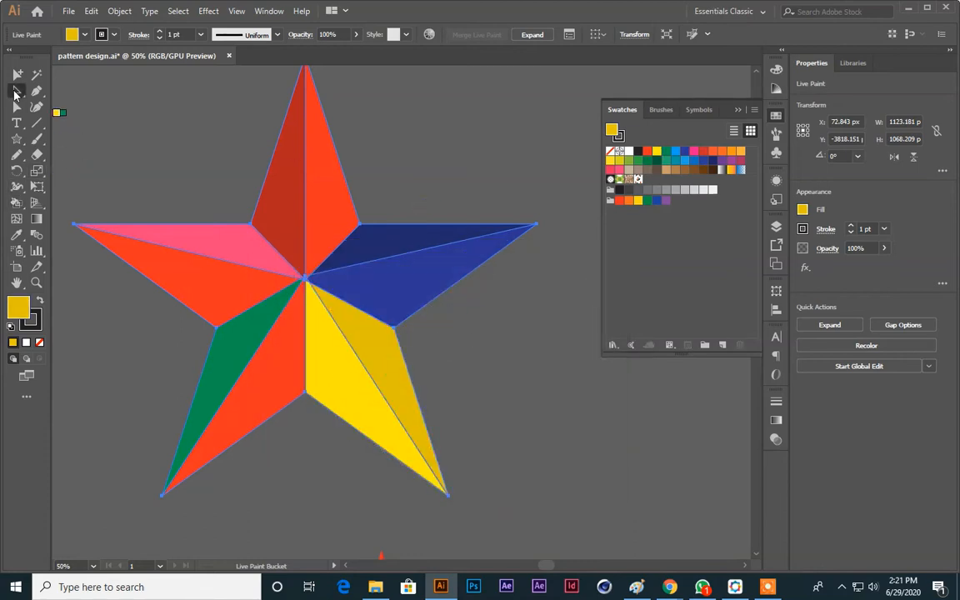
left_click(17, 89)
left_click(296, 513)
Darken the green swatch colour to 48% brightness and live-paint the inner half of the star's lower-left point with it
left_click_drag(306, 500, 395, 495)
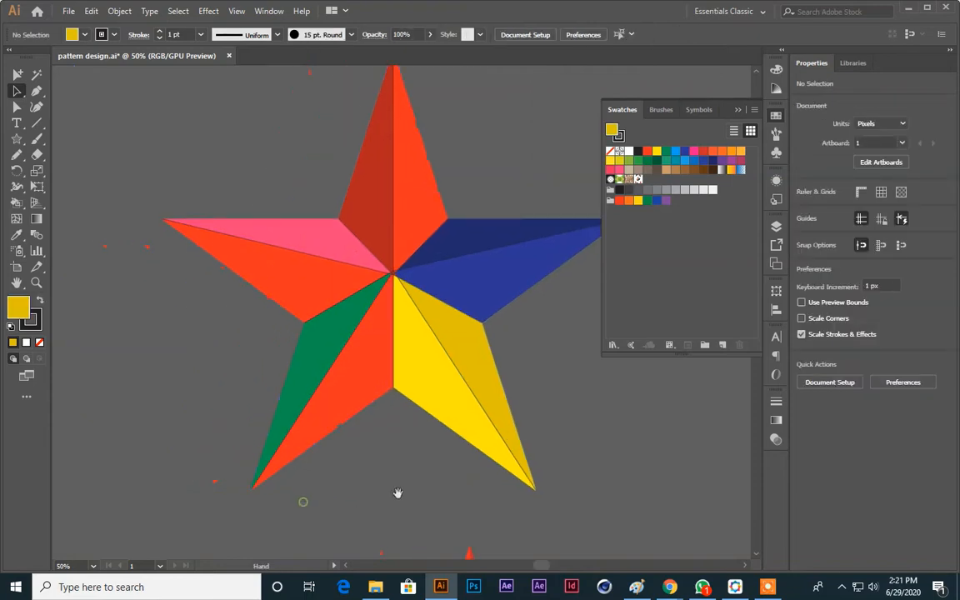
left_click(321, 354)
key("k")
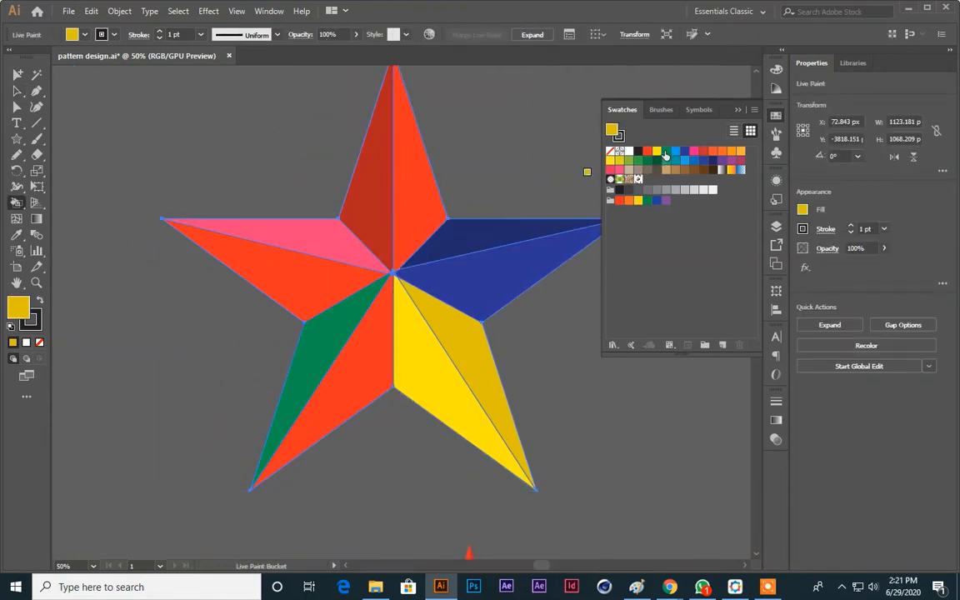
left_click(666, 152)
double_click(17, 306)
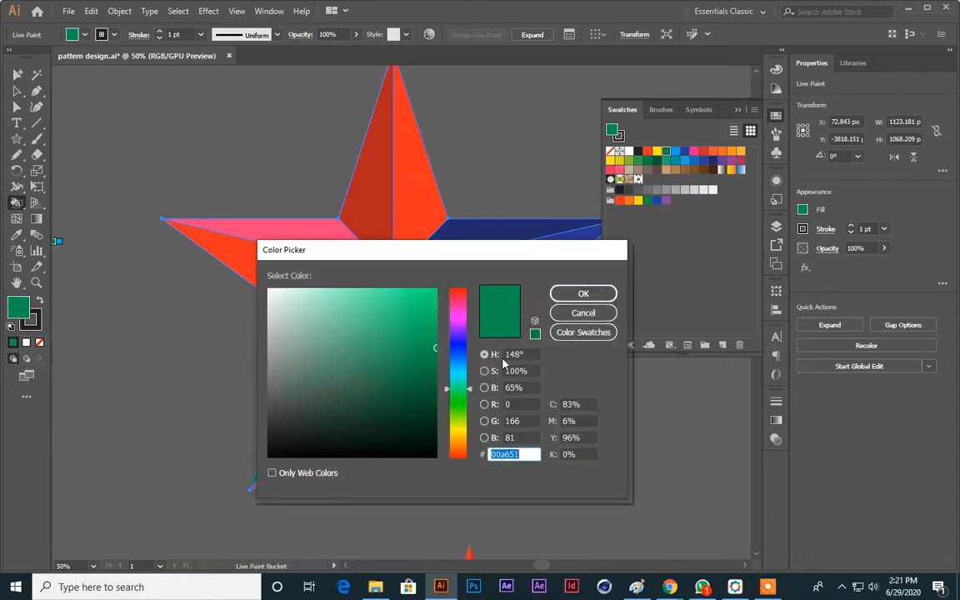
left_click(530, 388)
scroll(529, 388, "down", 17)
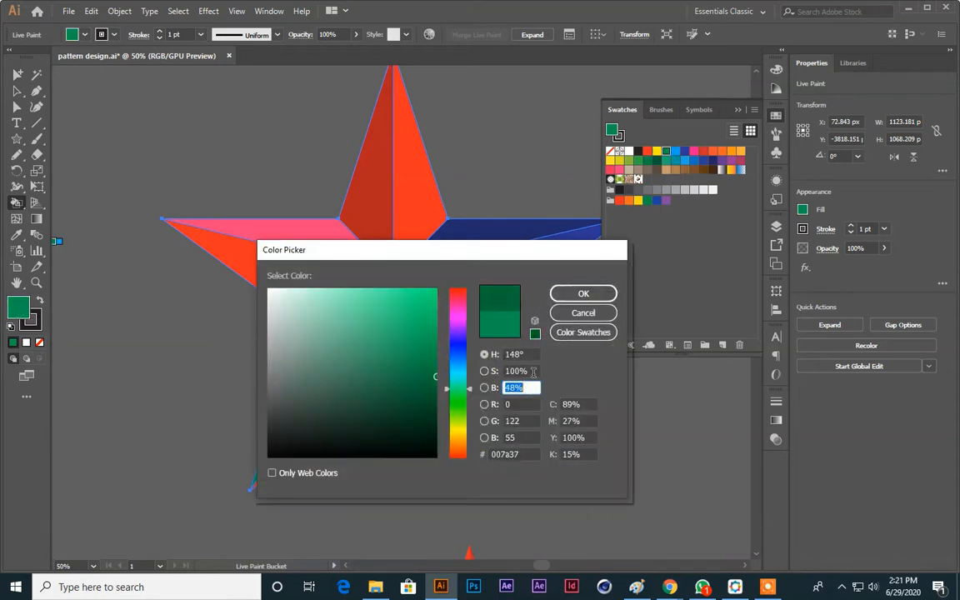
left_click(587, 299)
left_click(388, 365)
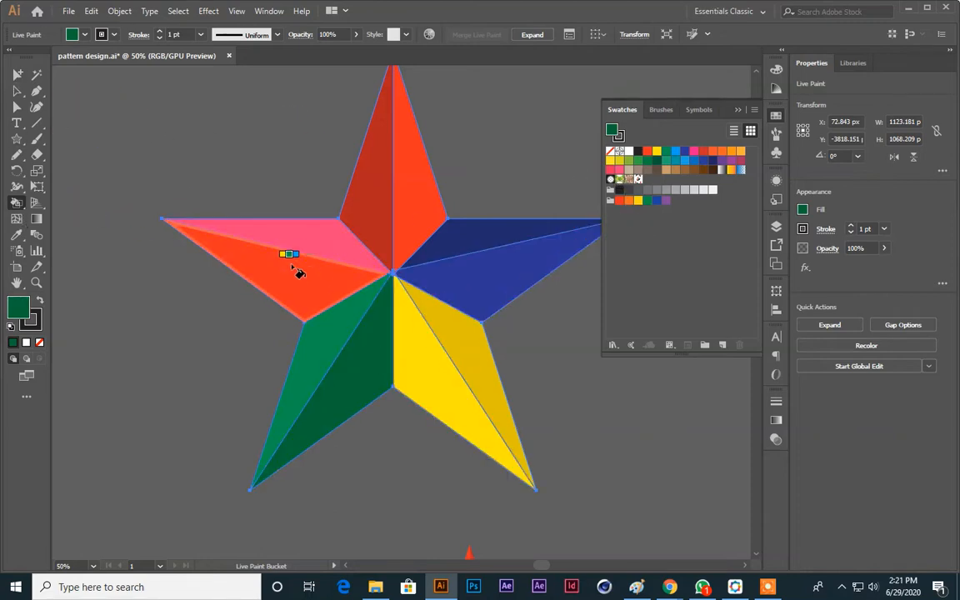
Darken the pink swatch colour to 67% brightness, live-paint the lower half of the star's left point with it, and deselect the star
left_click(619, 171)
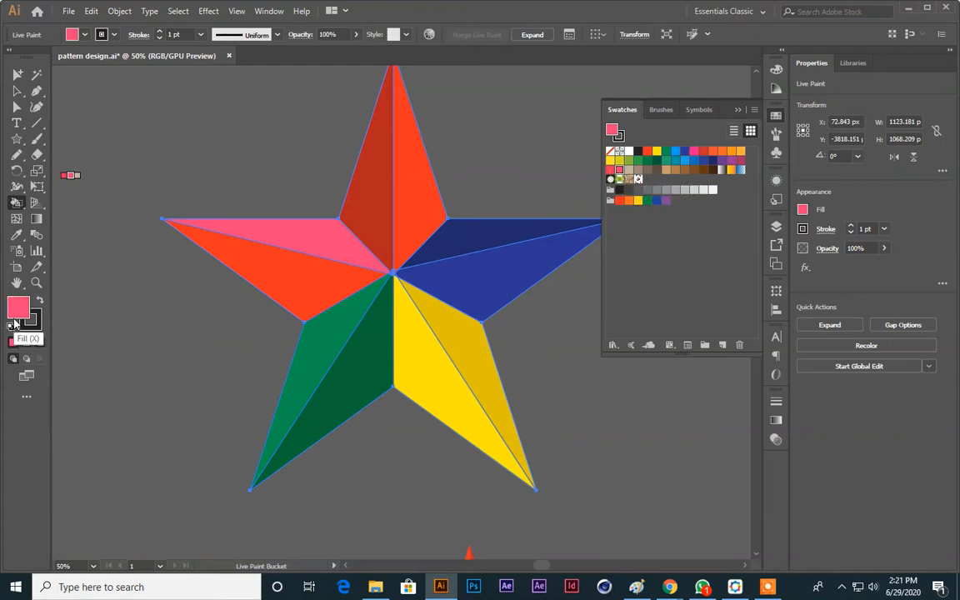
double_click(18, 308)
left_click(513, 387)
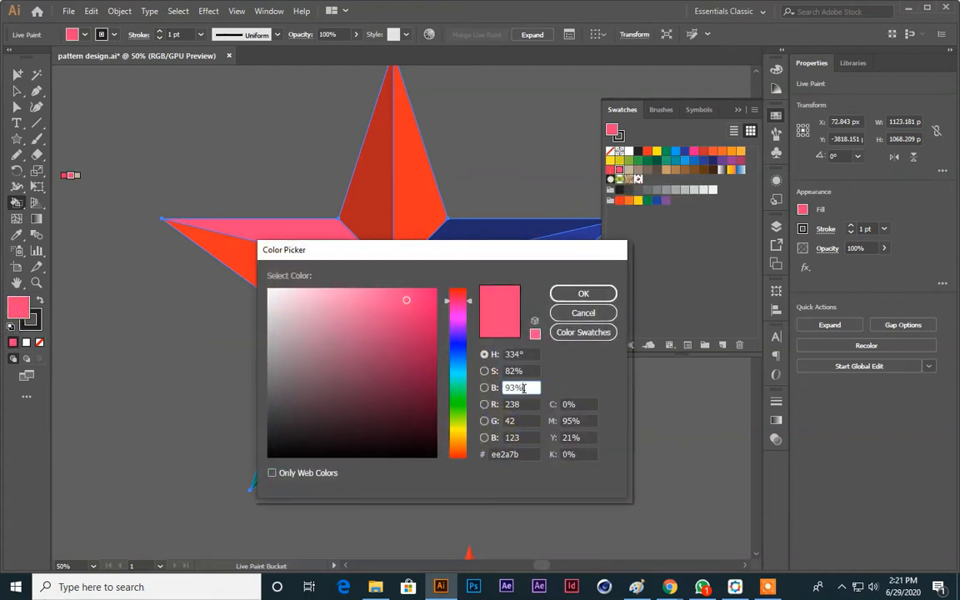
key("Down")
key("Down")
key("Down")
key("Down")
key("Down")
key("Down")
key("Down")
key("Down")
key("Down")
key("Down")
key("Down")
key("Down")
key("Down")
key("Down")
key("Down")
key("Down")
key("Down")
key("Down")
key("Down")
key("Down")
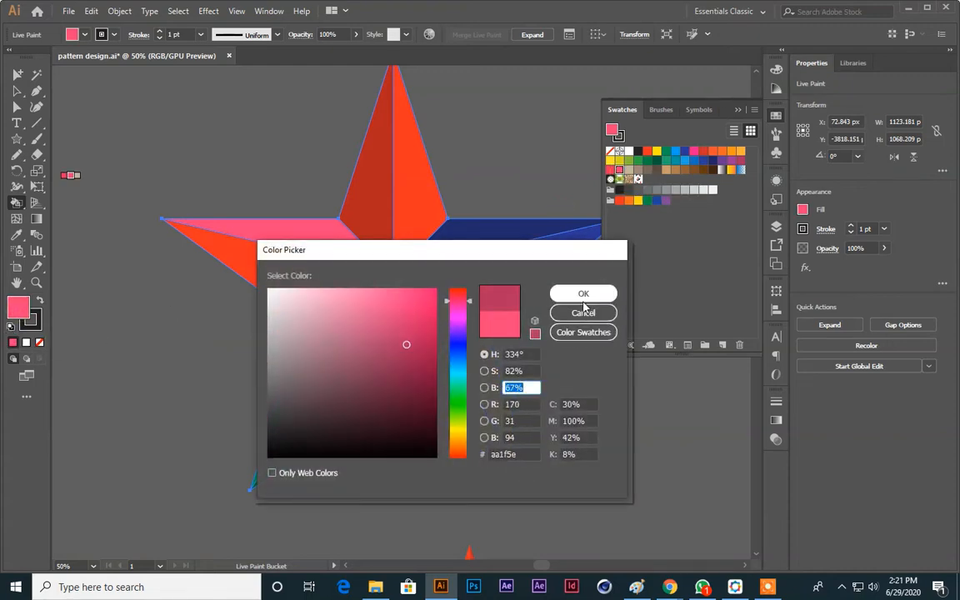
left_click(583, 298)
left_click(295, 265)
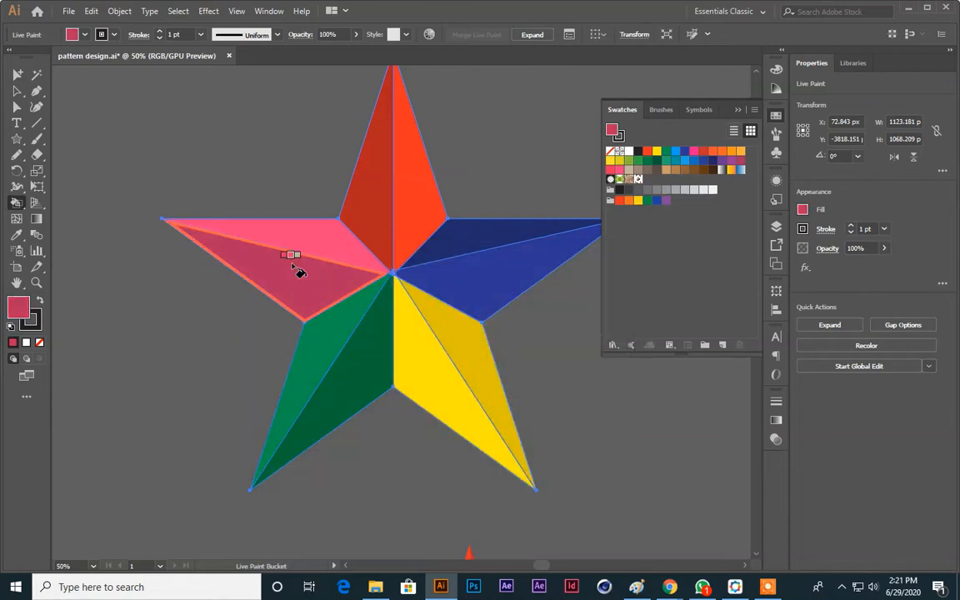
left_click(17, 90)
left_click(177, 141)
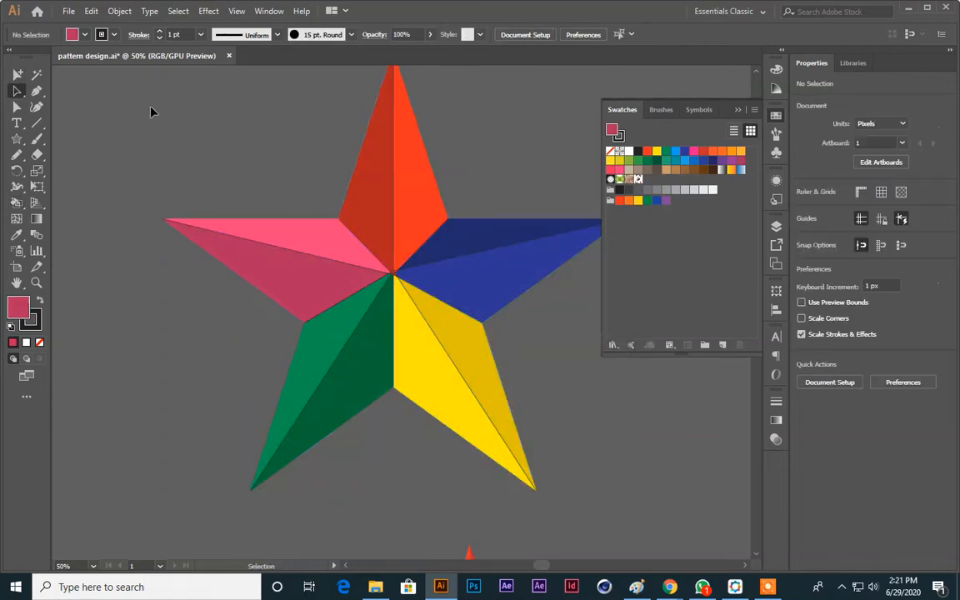
Remove the stroke from the whole Live Paint star and deselect it
left_click_drag(556, 503, 418, 424)
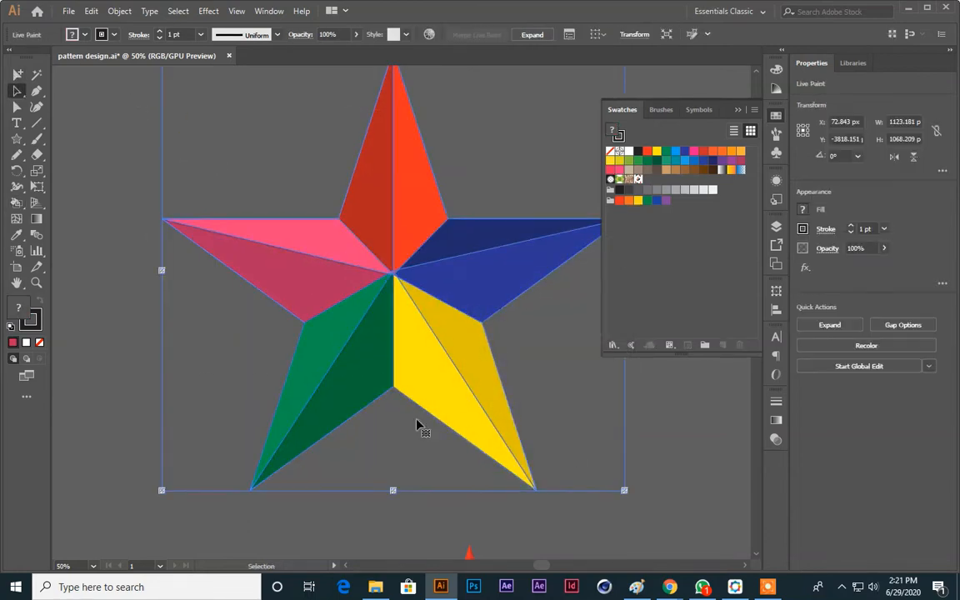
left_click(36, 327)
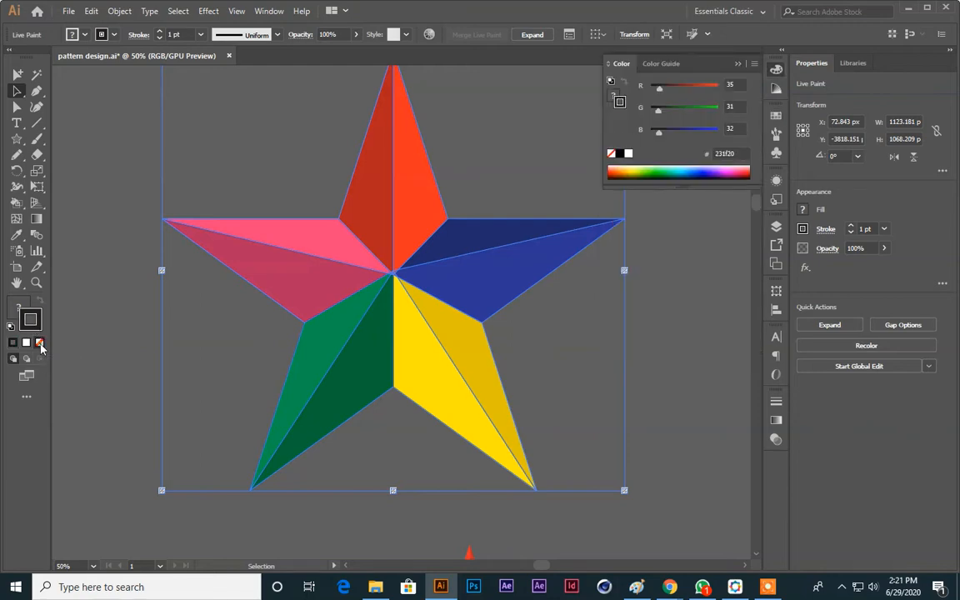
left_click(40, 343)
left_click(133, 338)
scroll(133, 339, "up", 1)
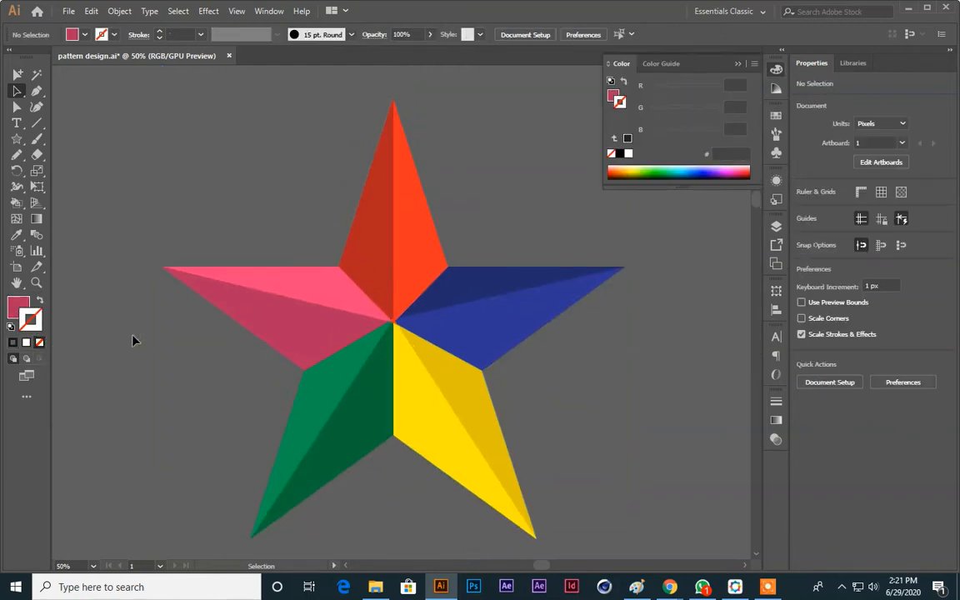
key("ctrl+minus")
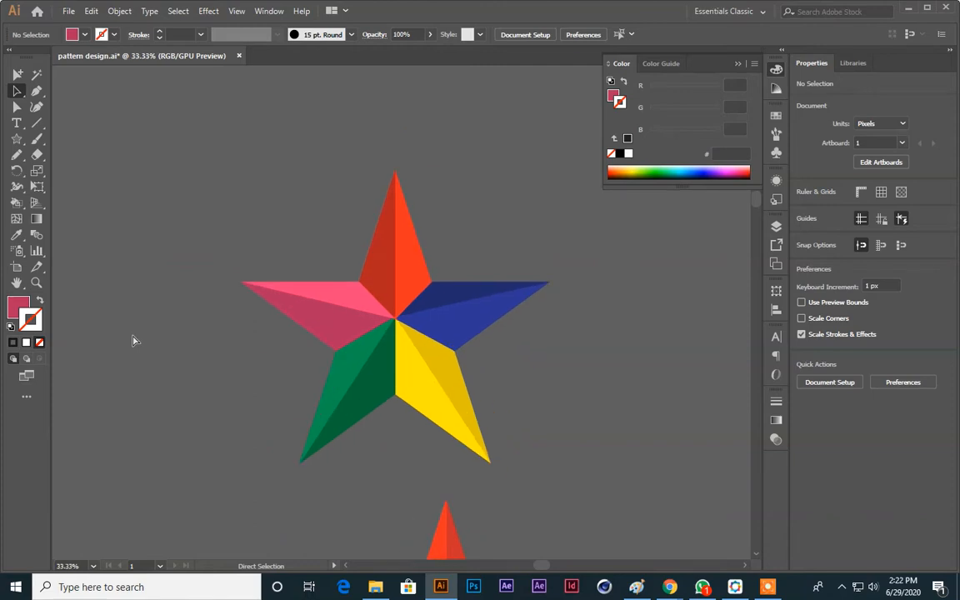
key("ctrl+plus")
scroll(192, 307, "down", 1)
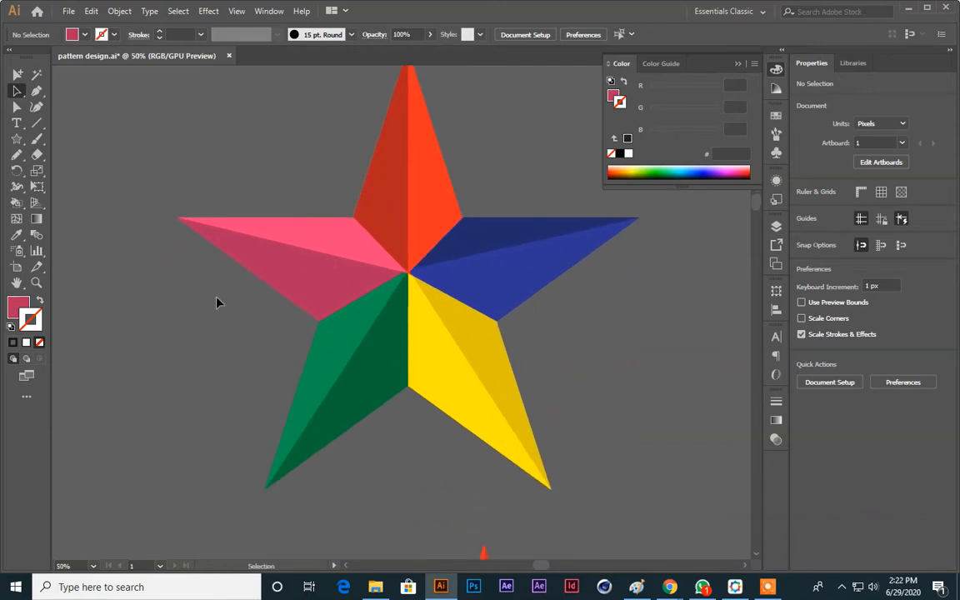
Select the whole multicolour Live Paint star and delete it
left_click_drag(196, 156, 579, 434)
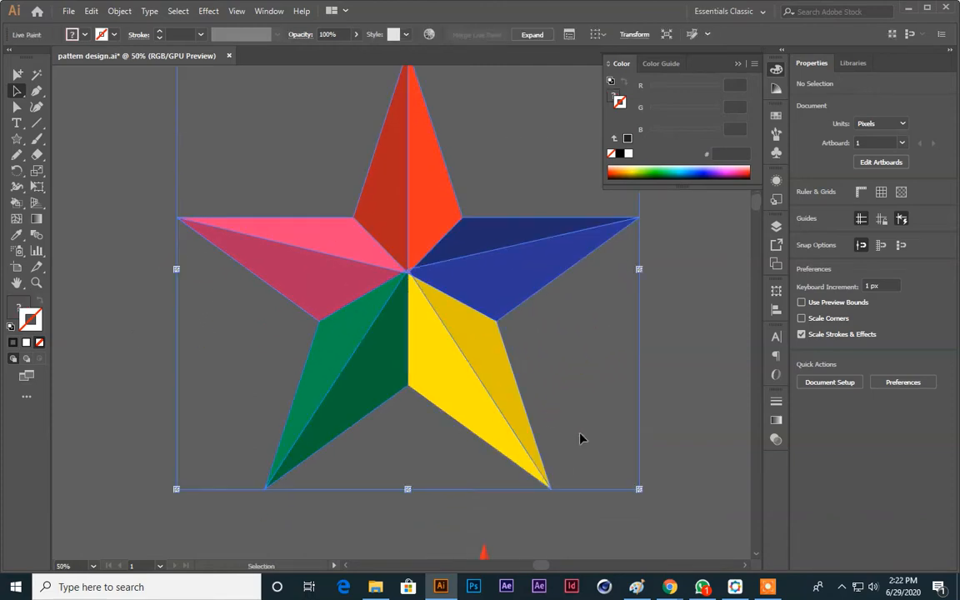
left_click(657, 315)
left_click_drag(223, 105, 553, 436)
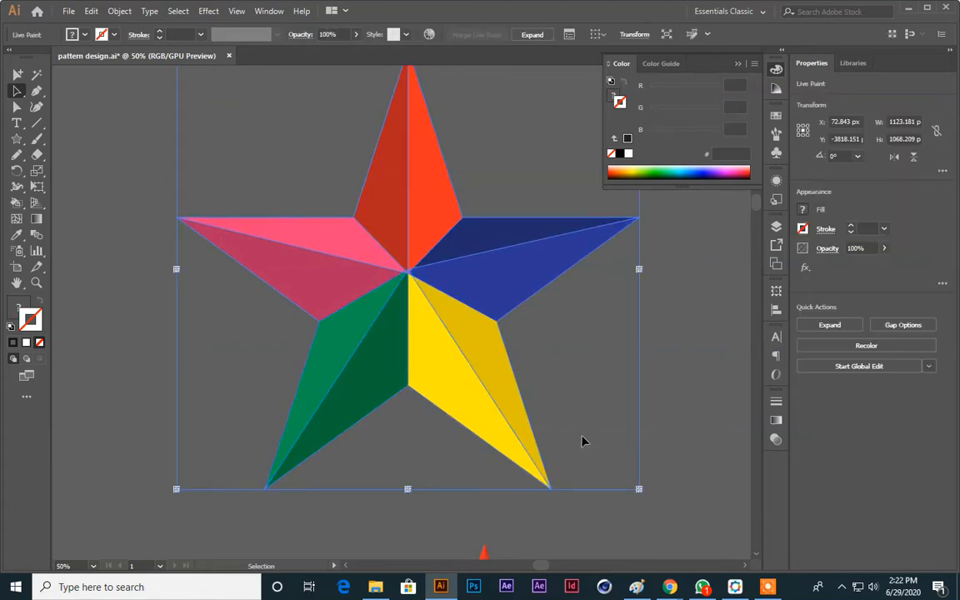
left_click_drag(531, 395, 560, 402)
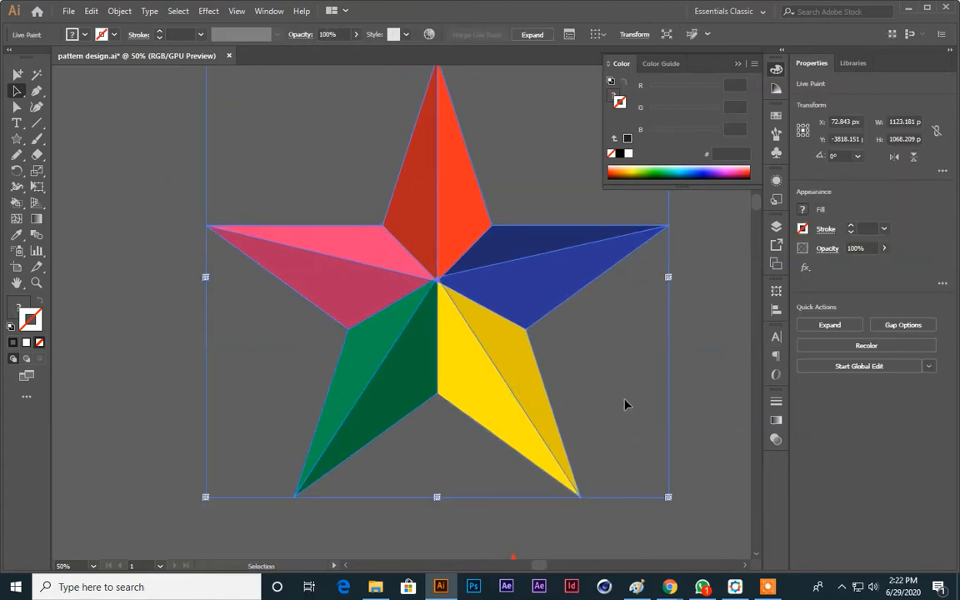
scroll(626, 405, "down", 2)
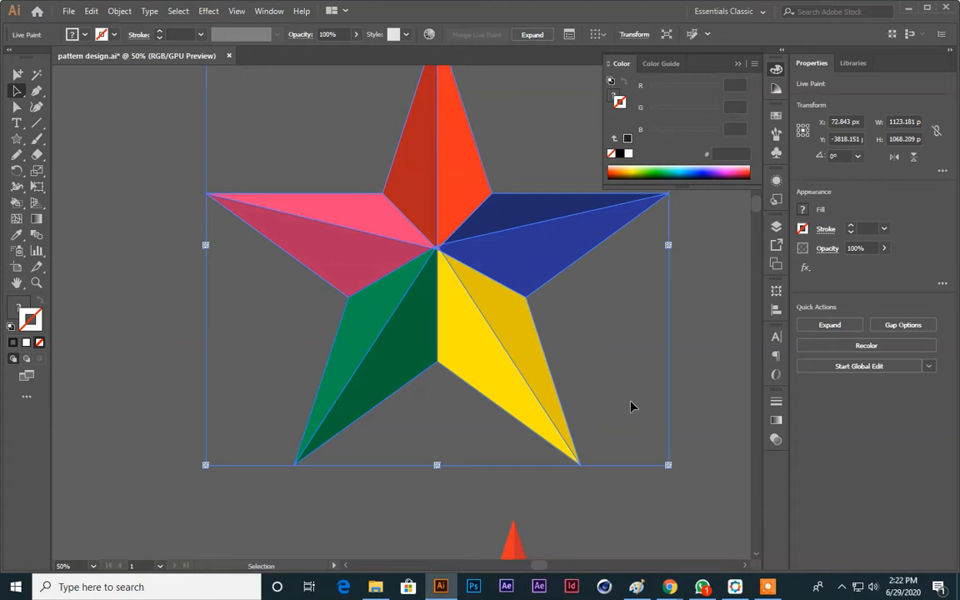
key("Delete")
scroll(613, 393, "down", 10)
key("ctrl+minus")
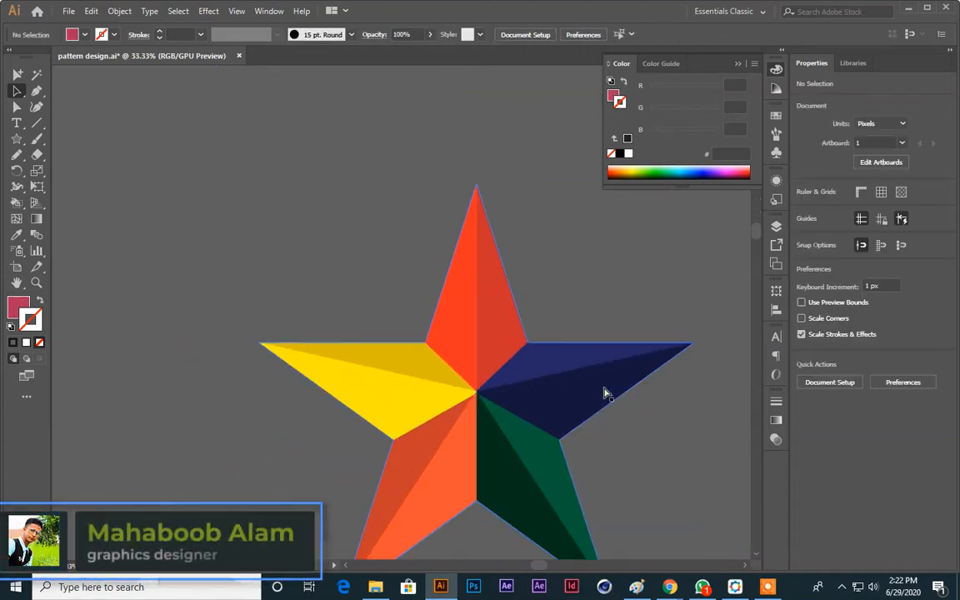
left_click_drag(596, 418, 562, 344)
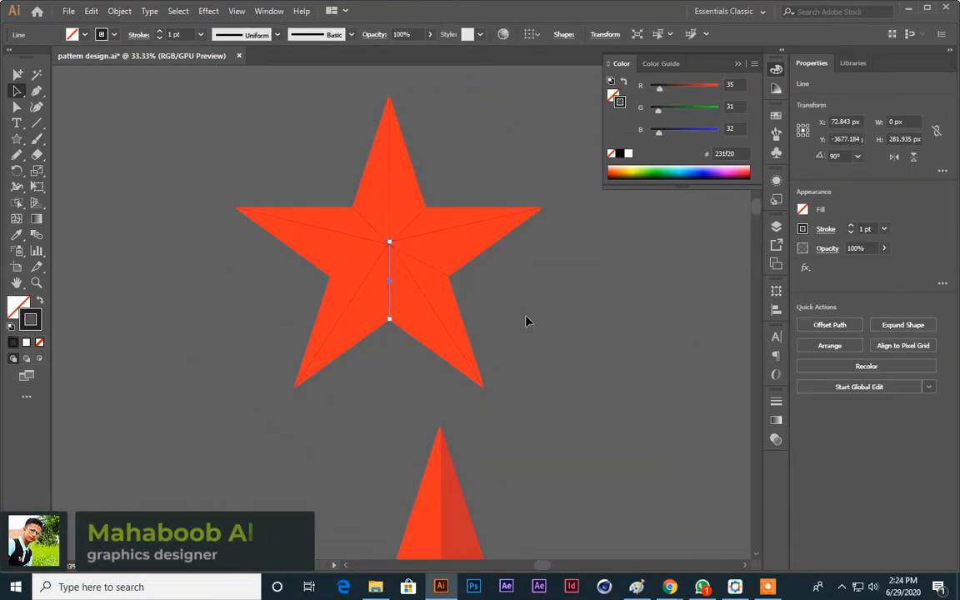
Select the plain red star with all its dividing lines and split it with the Pathfinder Divide operation
left_click(528, 322)
key("ctrl+plus")
key("ctrl+minus")
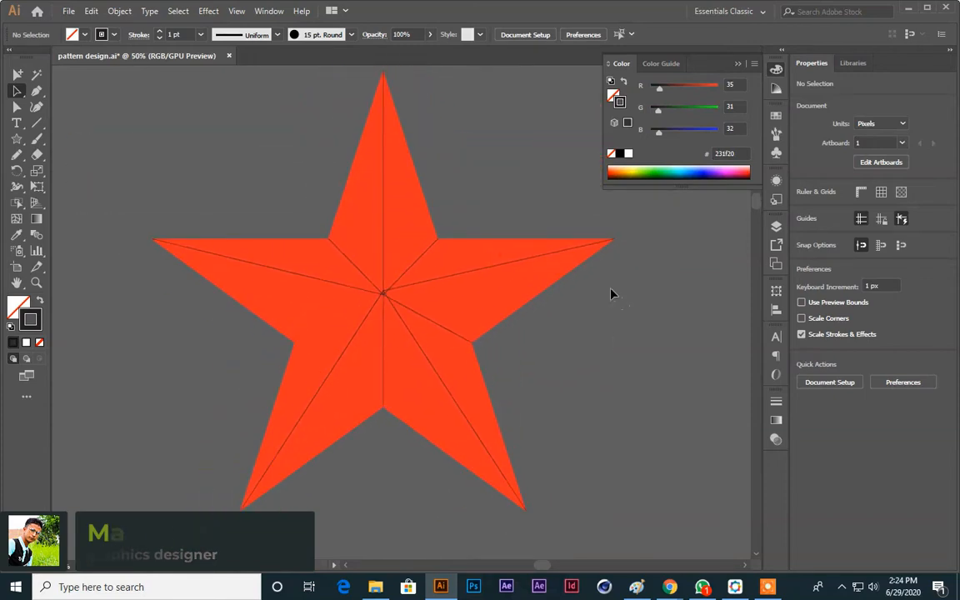
key("ctrl+a")
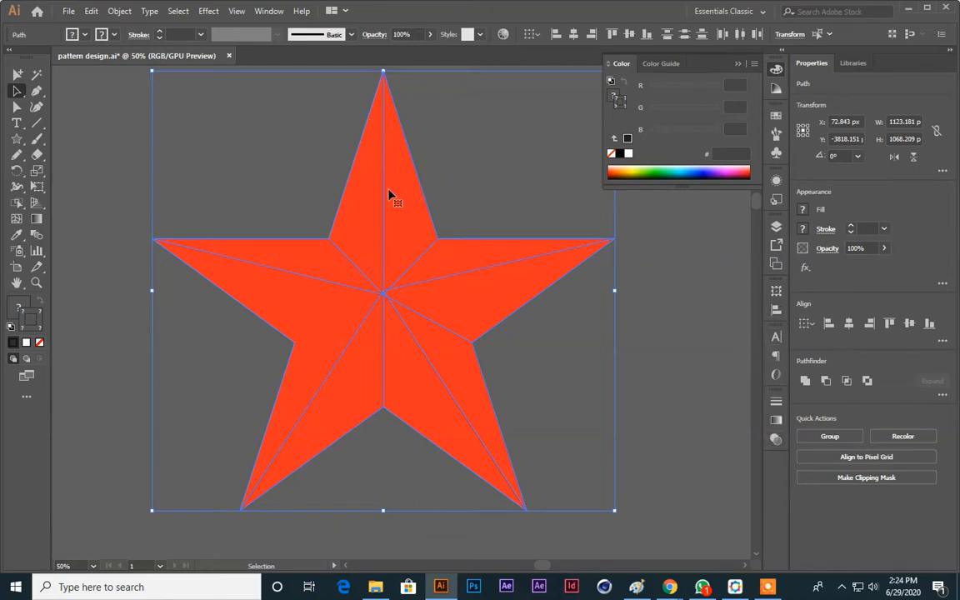
scroll(406, 224, "up", 2)
scroll(334, 159, "down", 1)
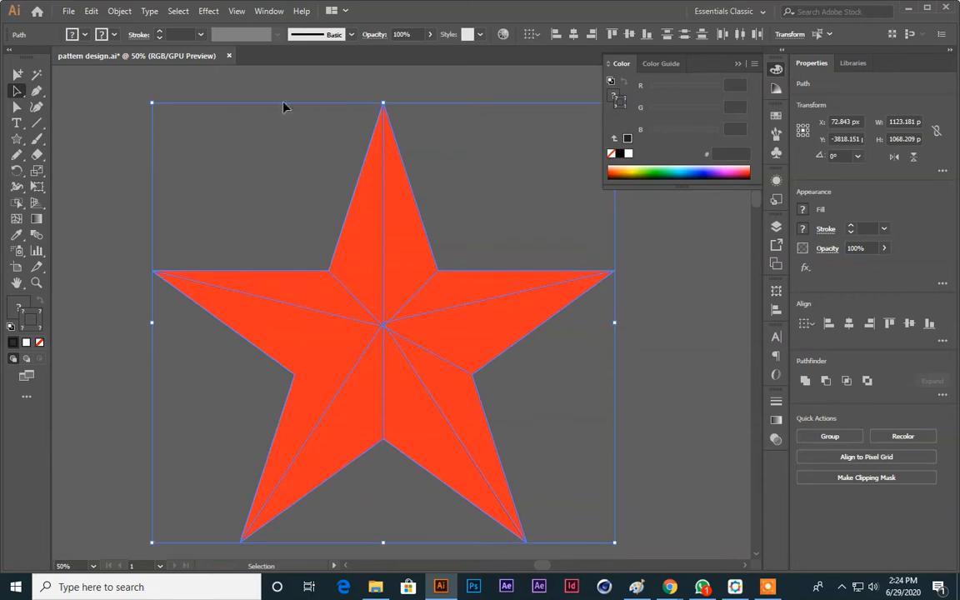
left_click(269, 12)
left_click(394, 478)
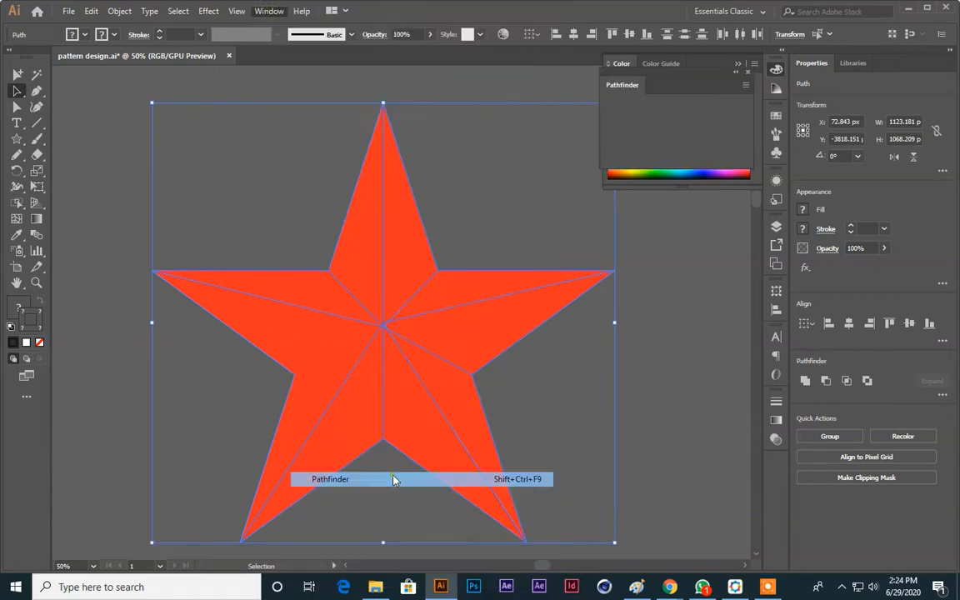
left_click(614, 156)
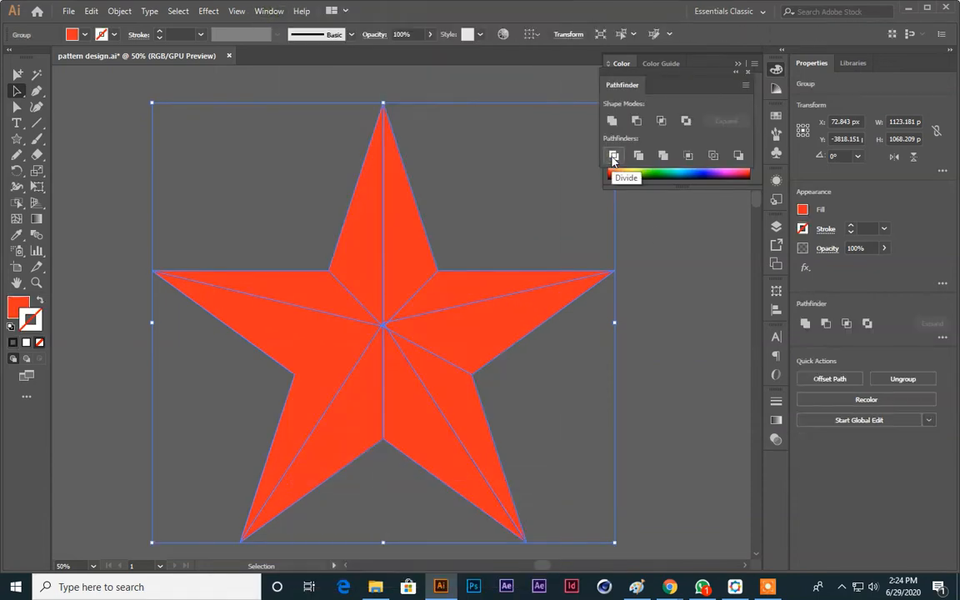
Ungroup the divided star into separate facets and deselect them
left_click(459, 209)
left_click(406, 212)
right_click(403, 210)
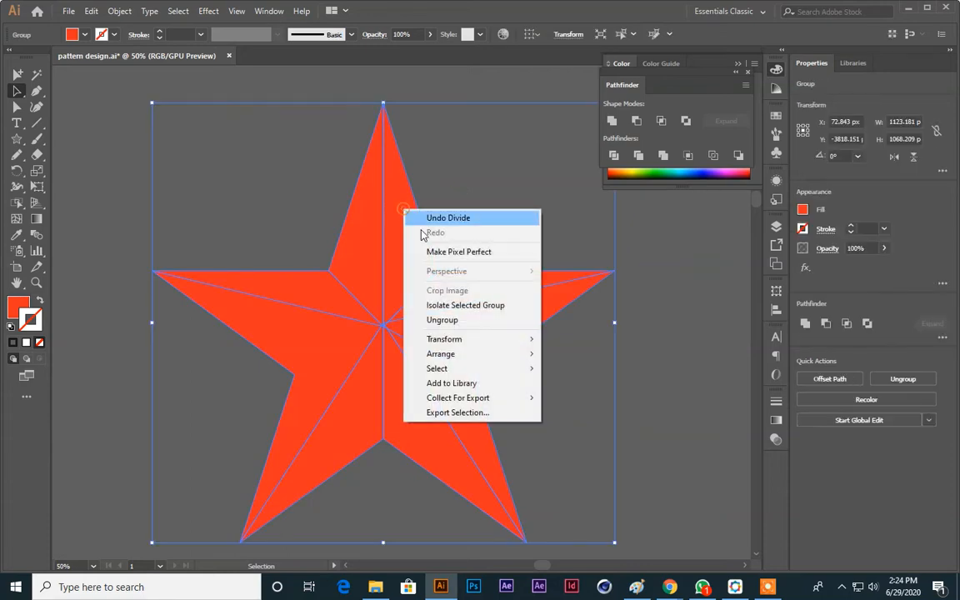
left_click(455, 323)
key("ctrl+shift+a")
Recolour the right half of the star's top point to a darker red and deselect it
left_click(394, 240)
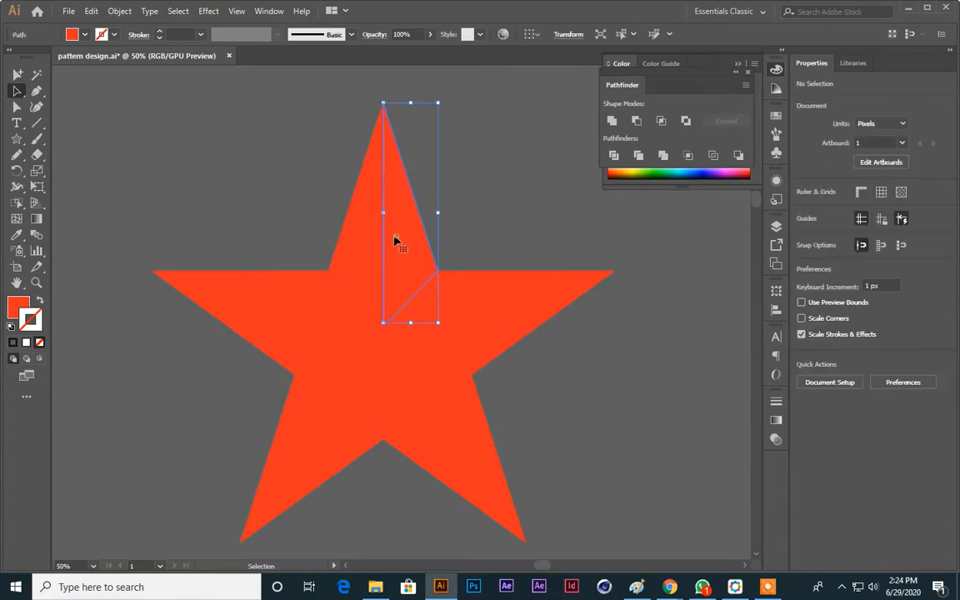
double_click(18, 304)
left_click_drag(421, 316, 428, 354)
left_click(575, 294)
left_click(596, 311)
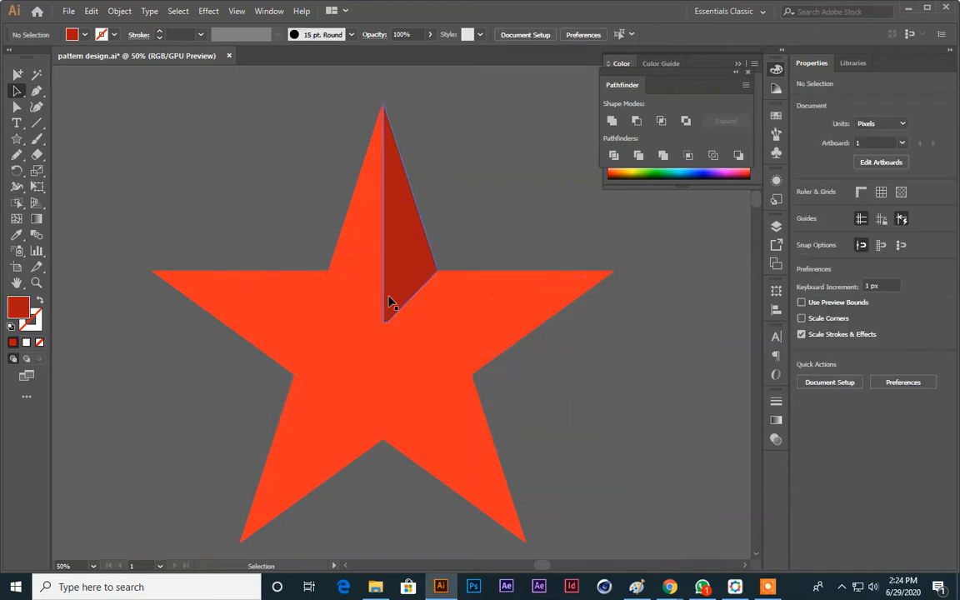
Fill the lower half of the star's right point with the bright yellow swatch and deselect it
left_click(315, 310)
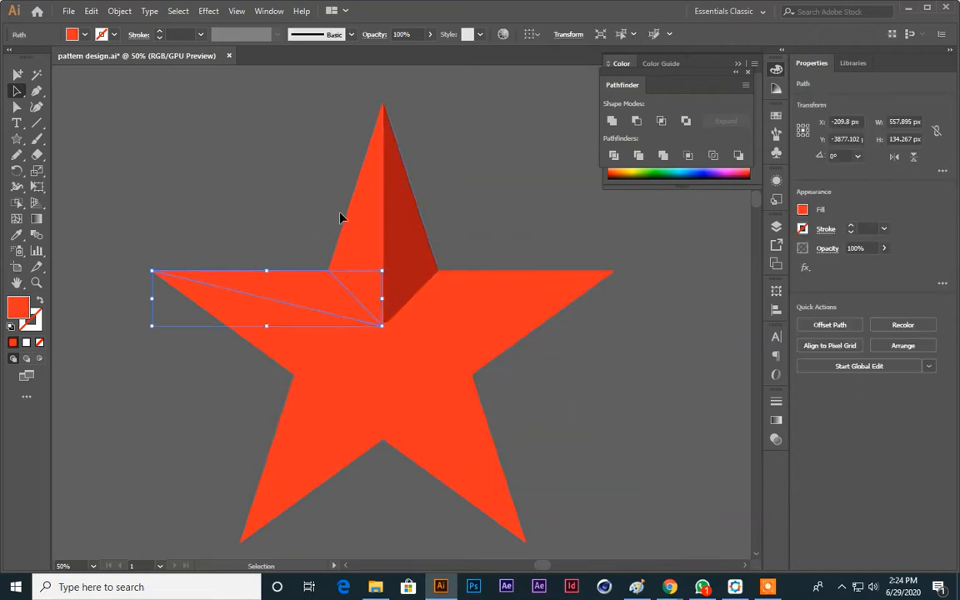
left_click(519, 204)
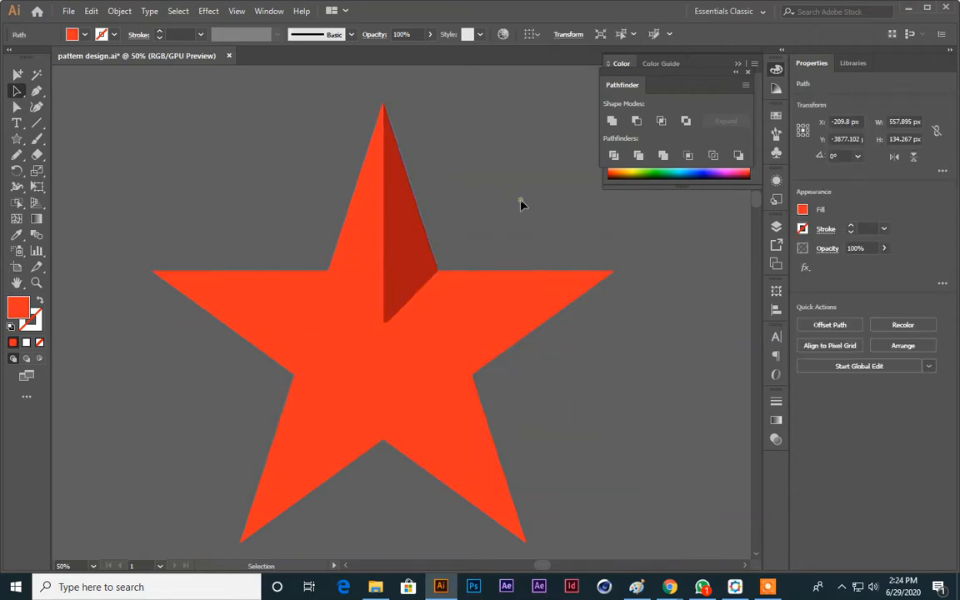
left_click(517, 300)
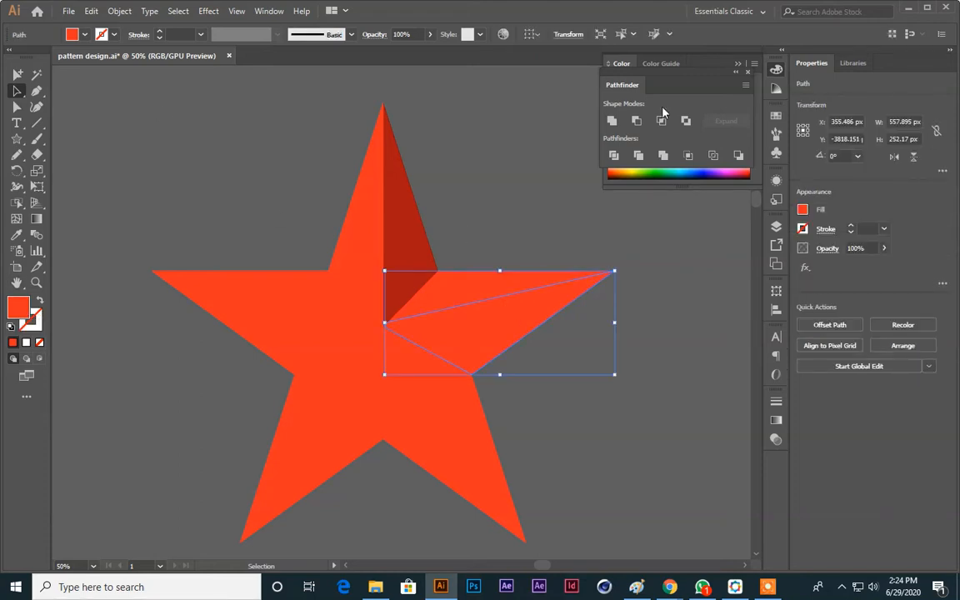
left_click(776, 115)
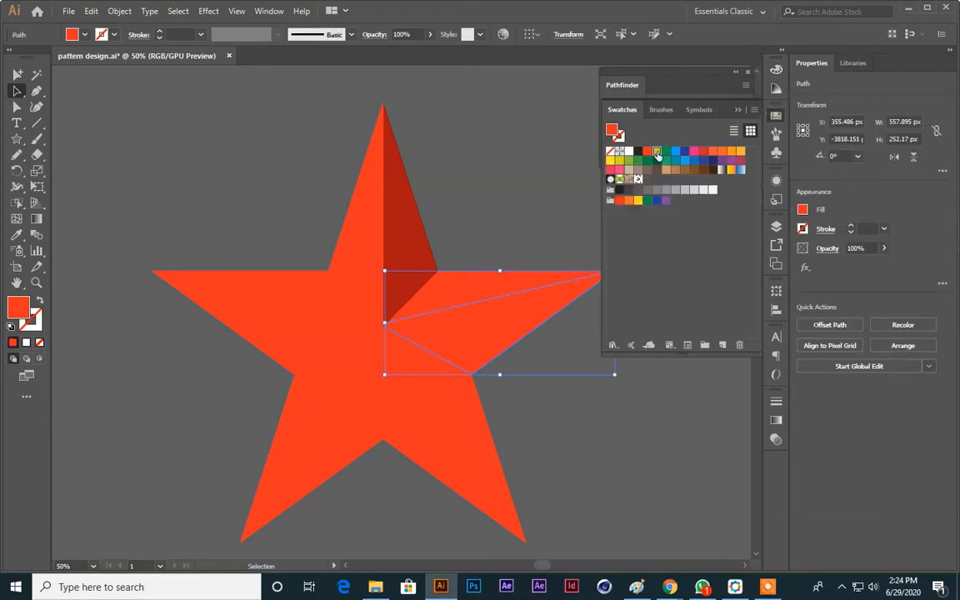
left_click(657, 153)
left_click(667, 393)
Fill the upper half of the star's right point with yellow darkened to 88% brightness and deselect it
left_click(467, 288)
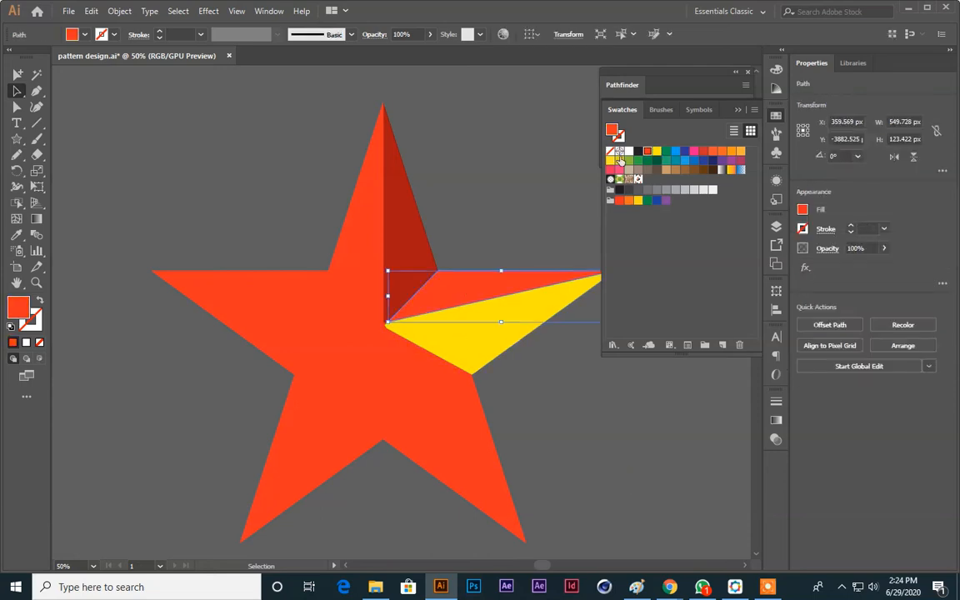
left_click(657, 153)
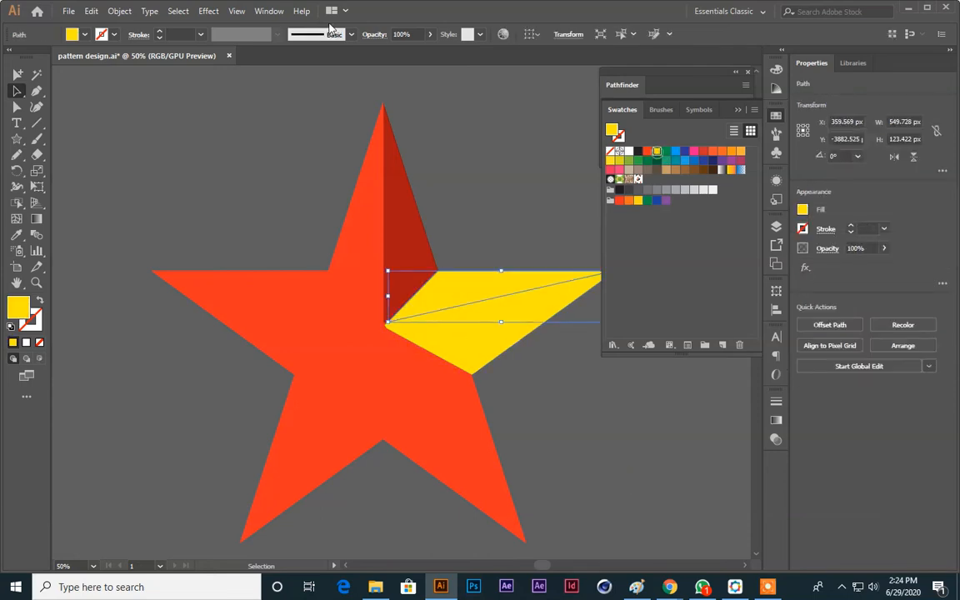
double_click(18, 308)
mouse_move(443, 319)
left_mouse_down()
mouse_move(433, 311)
mouse_move(436, 327)
mouse_move(435, 307)
left_mouse_up()
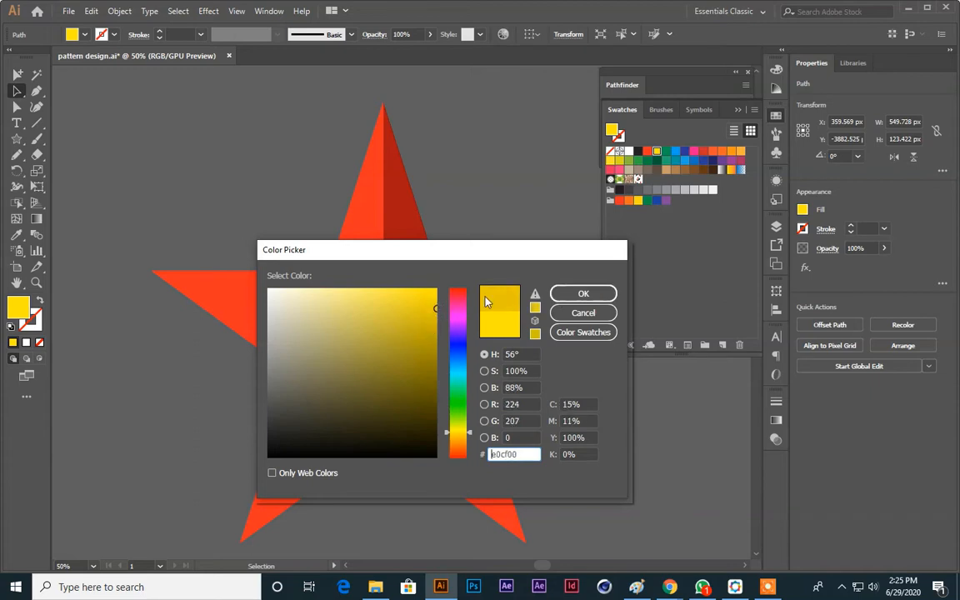
left_click(575, 295)
left_click(618, 433)
scroll(553, 382, "down", 3)
scroll(553, 382, "right", 3)
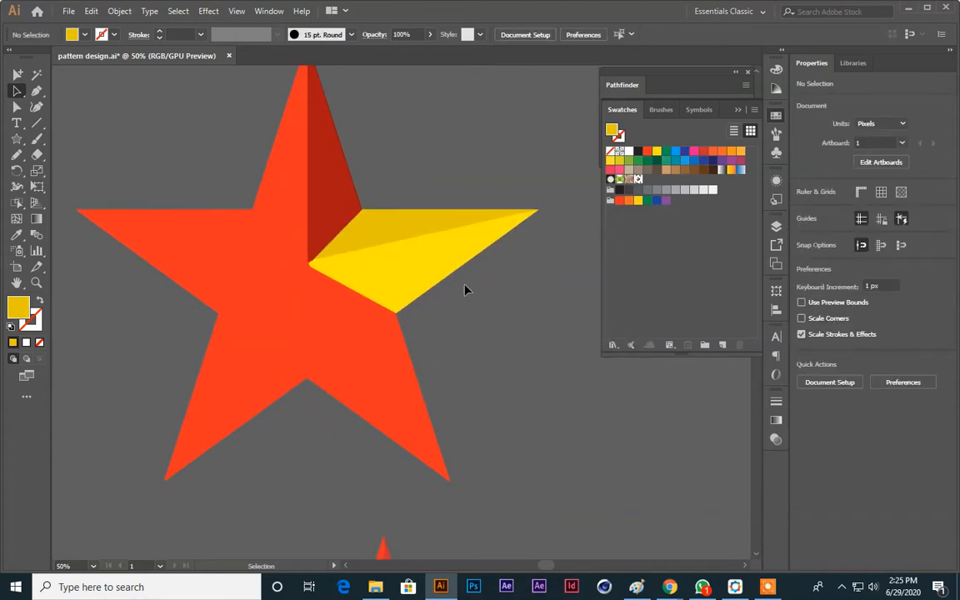
Delete the bright yellow lower half of the right point, undo the deletion, and deselect the facet
left_click(446, 262)
key("Delete")
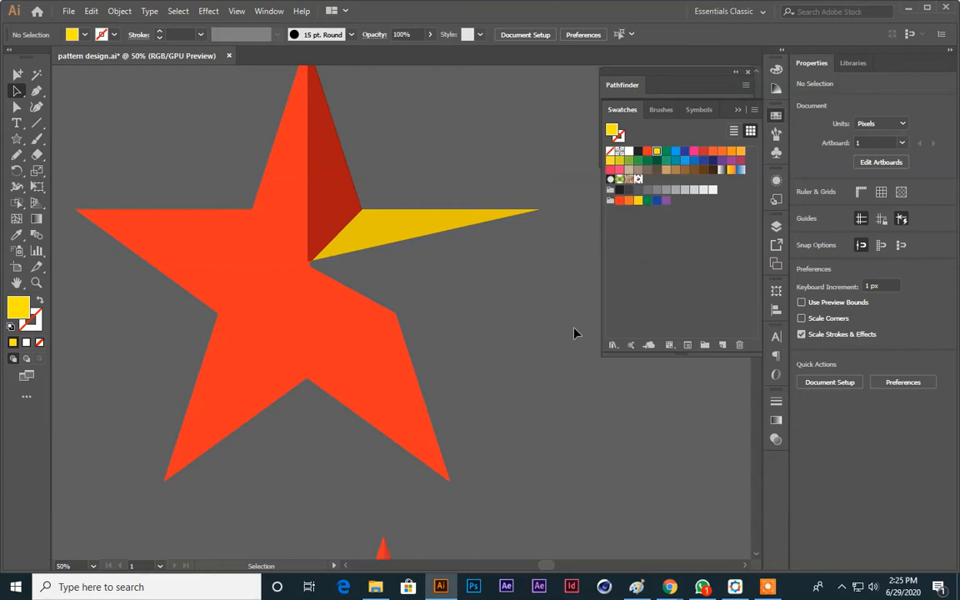
key("ctrl+z")
left_click(457, 300)
scroll(517, 451, "up", 2)
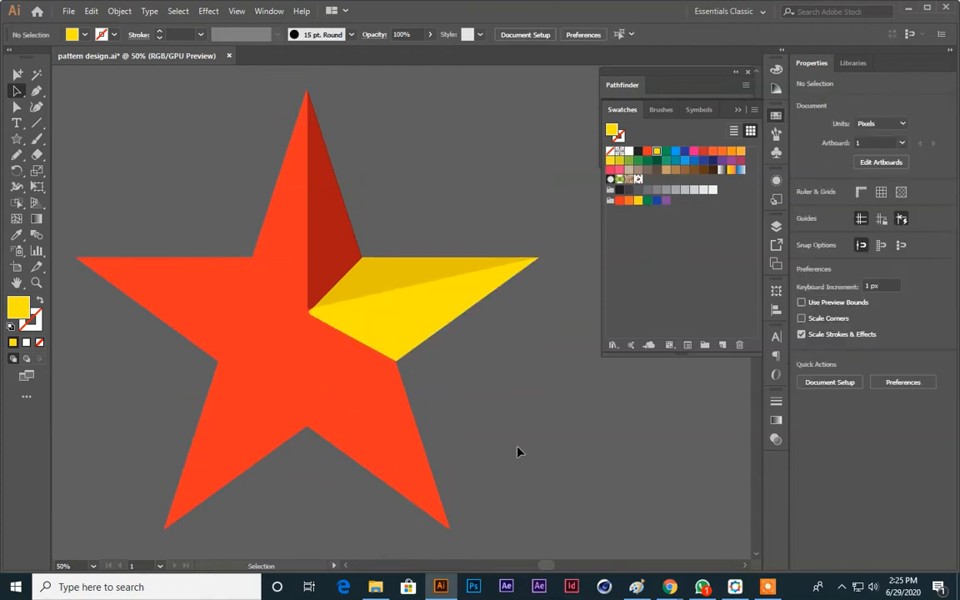
left_click_drag(518, 452, 535, 442)
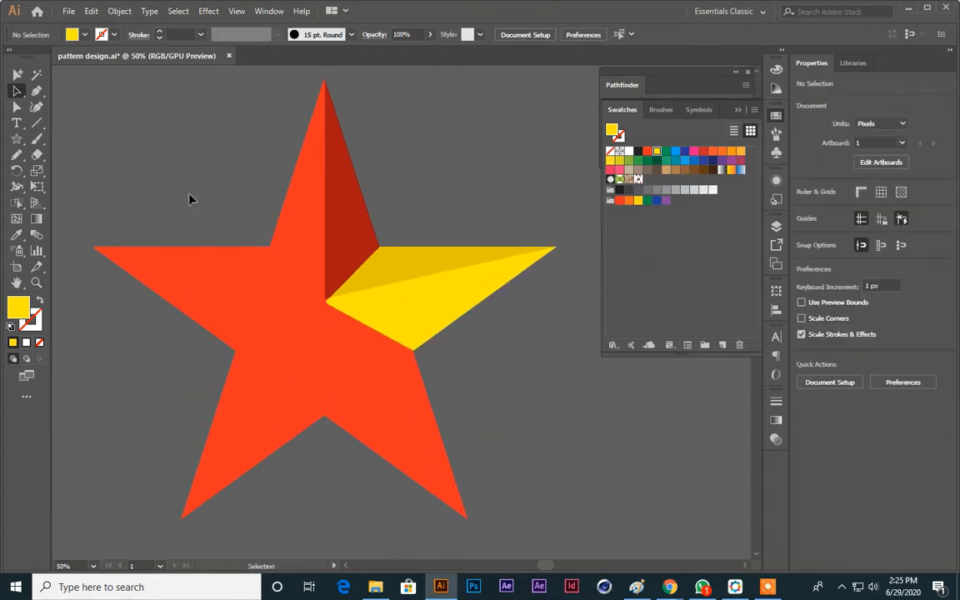
Undo the facet colouring and the Pathfinder division, back to the plain red star and its separate lines
key("ctrl+z")
key("ctrl+z")
key("ctrl+z")
key("ctrl+z")
key("ctrl+z")
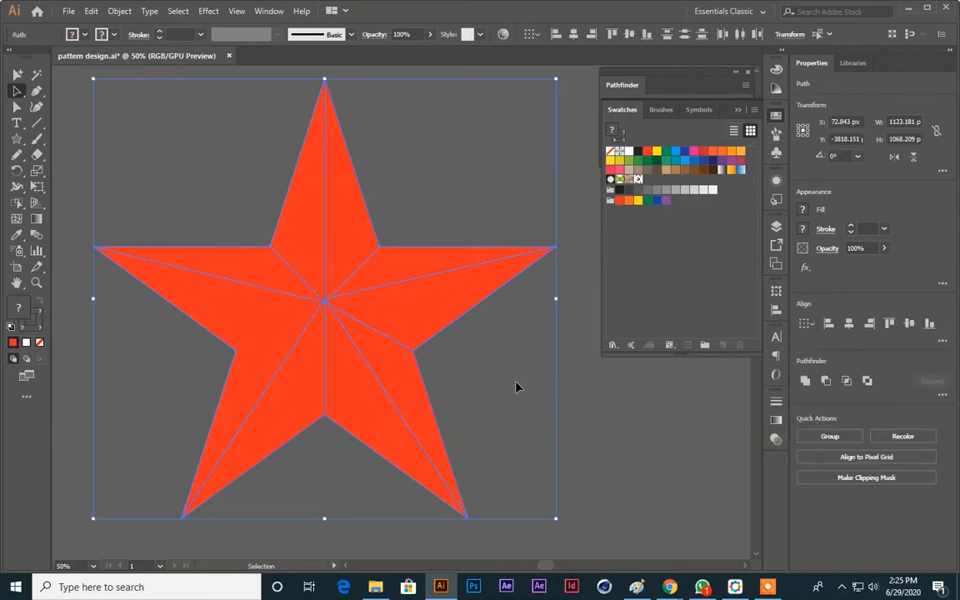
key("ctrl+z")
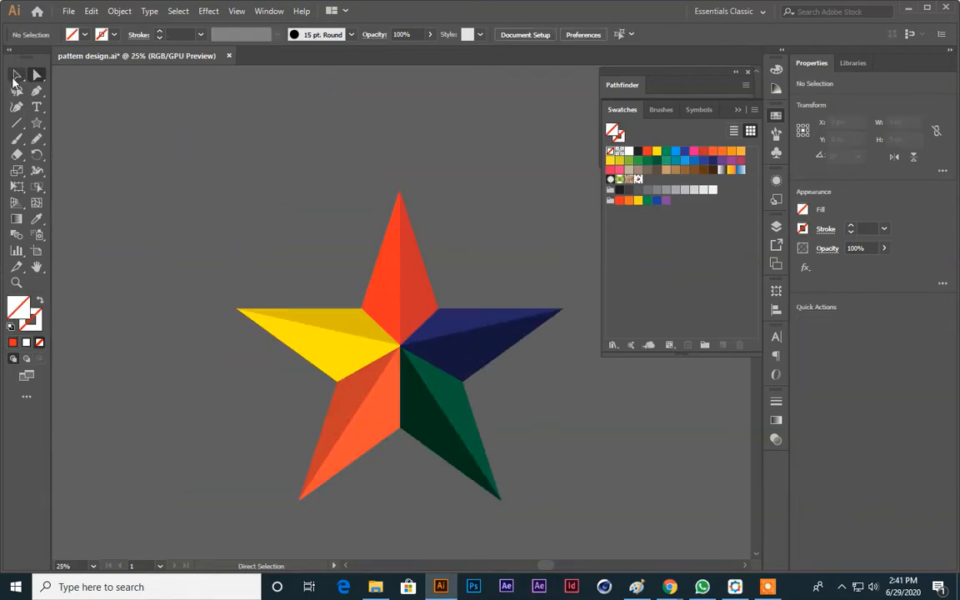
Draw an unfilled five-pointed star about 1227 × 1167 px above the coloured star and give it a 1 pt black stroke
scroll(357, 211, "up", 5)
left_click(37, 122)
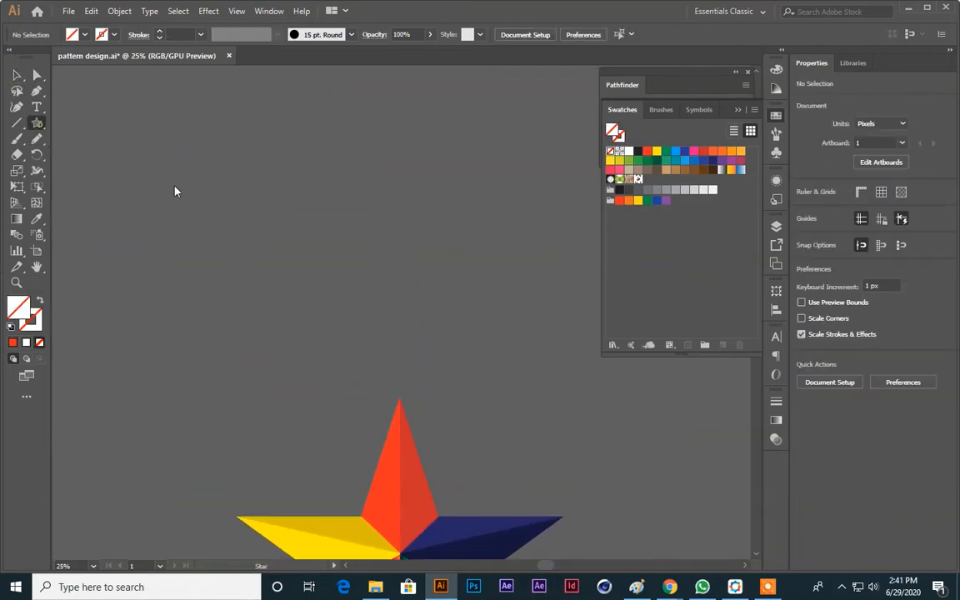
left_click_drag(325, 238, 371, 360)
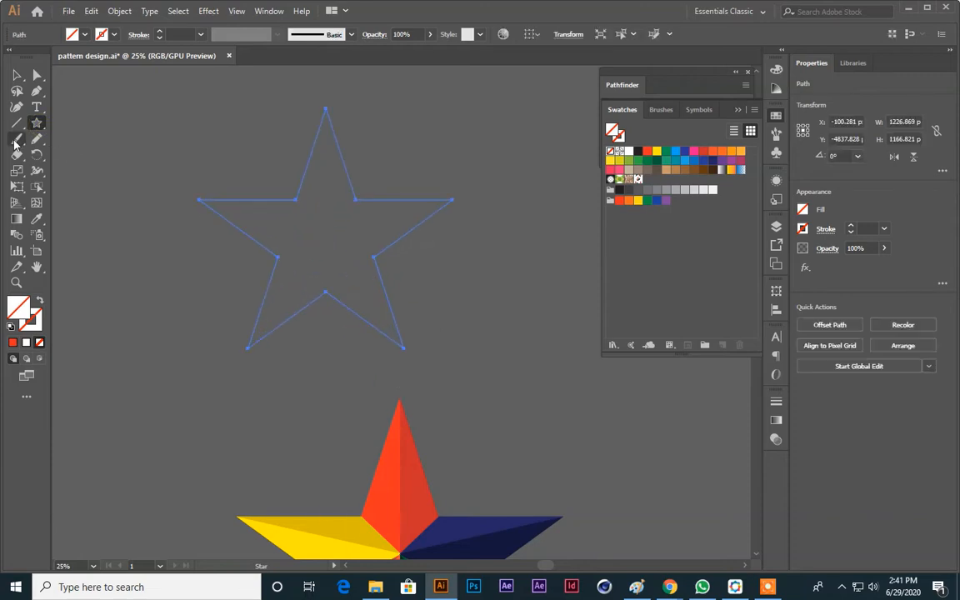
left_click(114, 36)
left_click(521, 273)
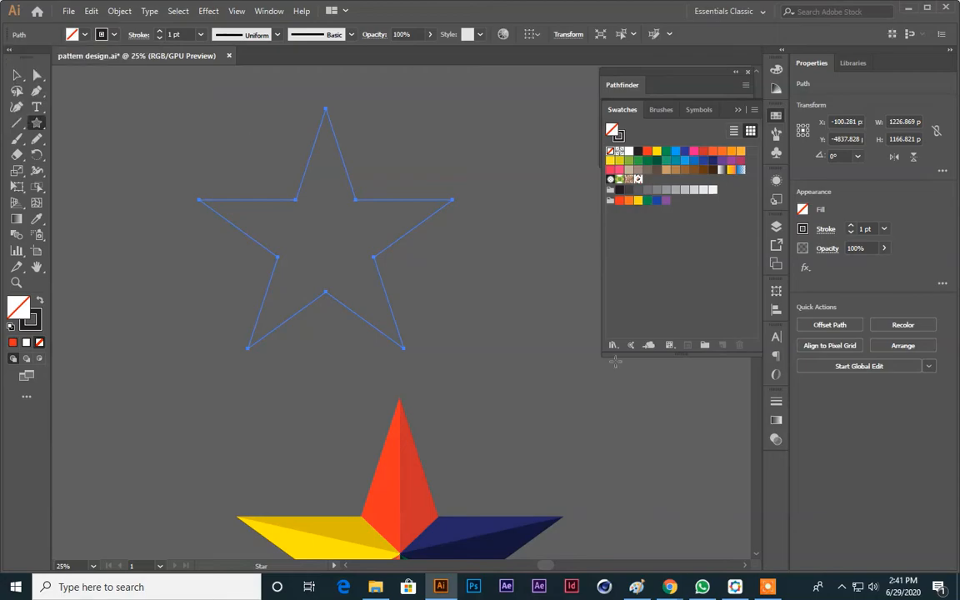
Switch to the Google Meet call in Chrome and share the Illustrator window showing pattern design.ai
left_click(670, 587)
left_click(561, 529)
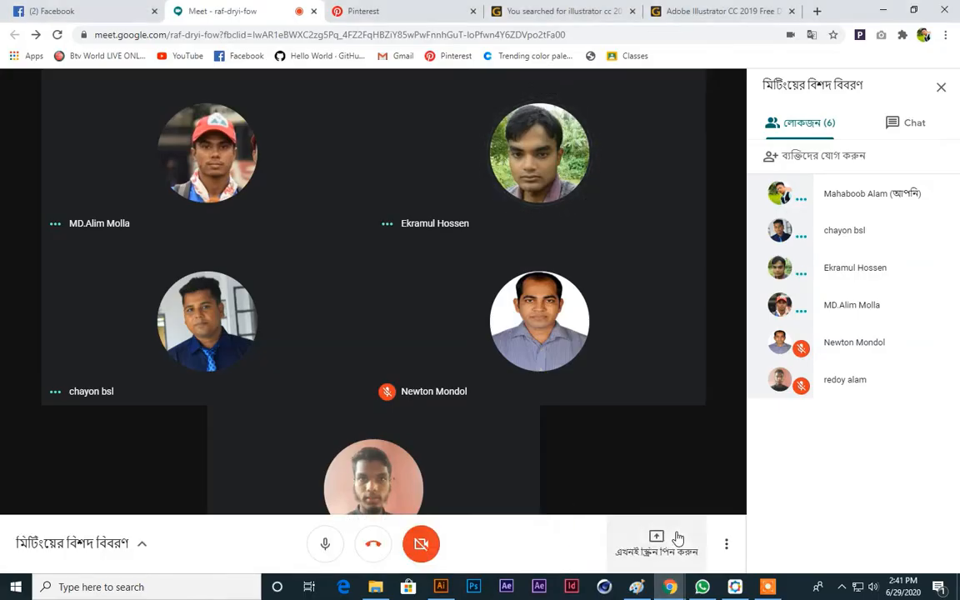
left_click(662, 542)
left_click(632, 450)
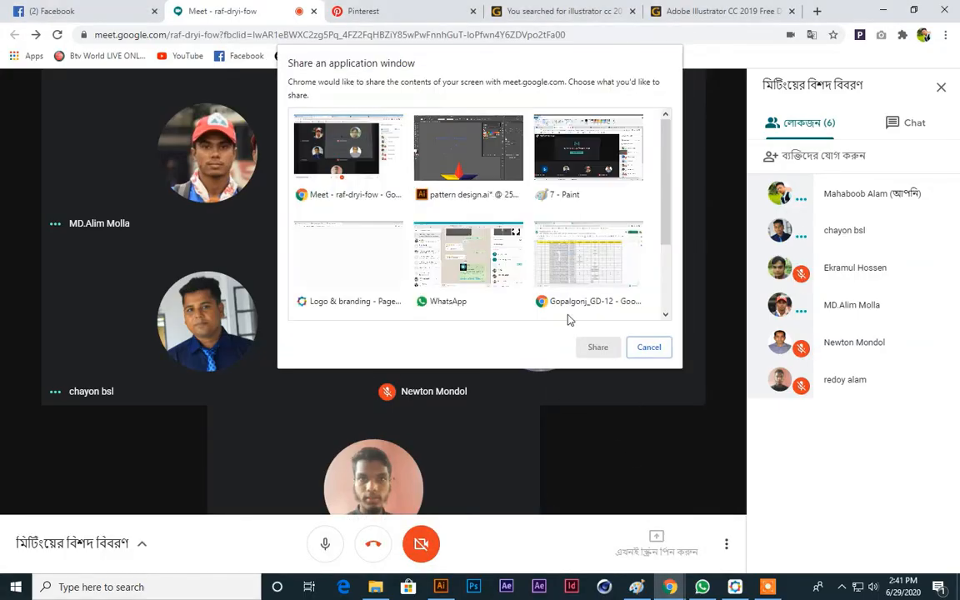
left_click(428, 163)
left_click(599, 348)
Delete the star outline drawn above the coloured star
scroll(349, 302, "up", 2)
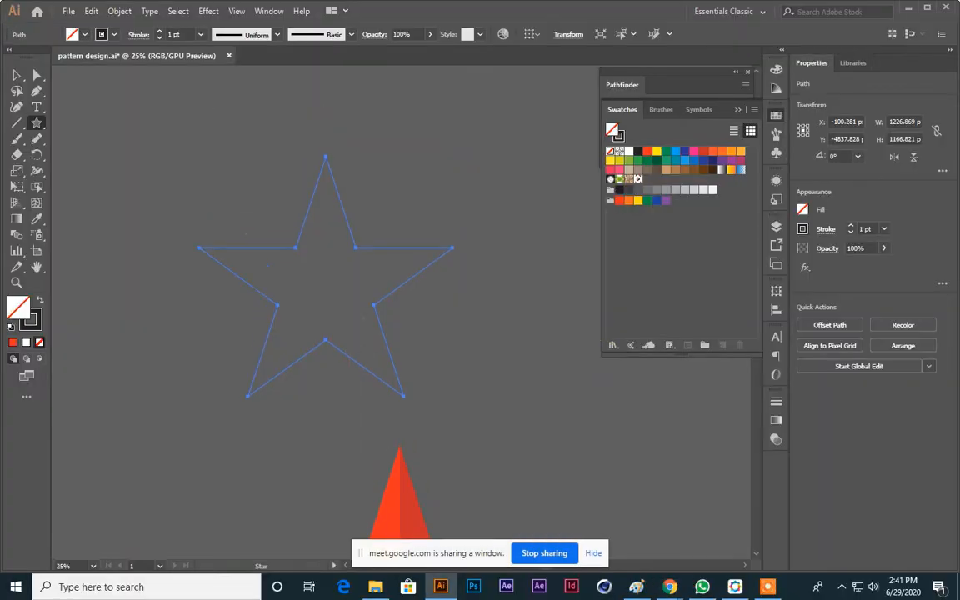
left_click(18, 75)
left_click(554, 390)
left_click(356, 248)
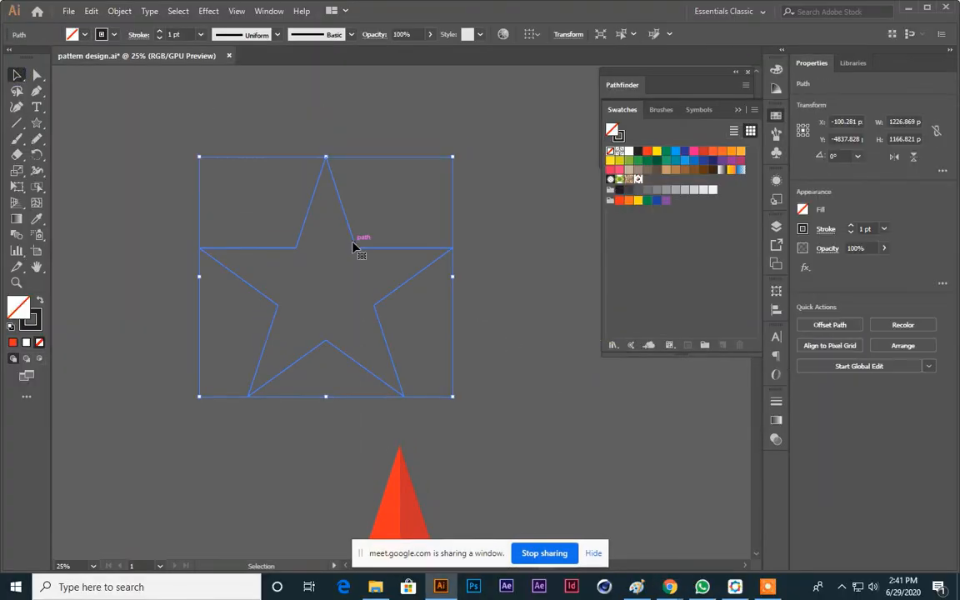
key("Delete")
Draw an unfilled five-pointed star about 1440 × 1369 px in the empty area above the coloured star and deselect it
scroll(242, 131, "up", 3)
left_click(37, 122)
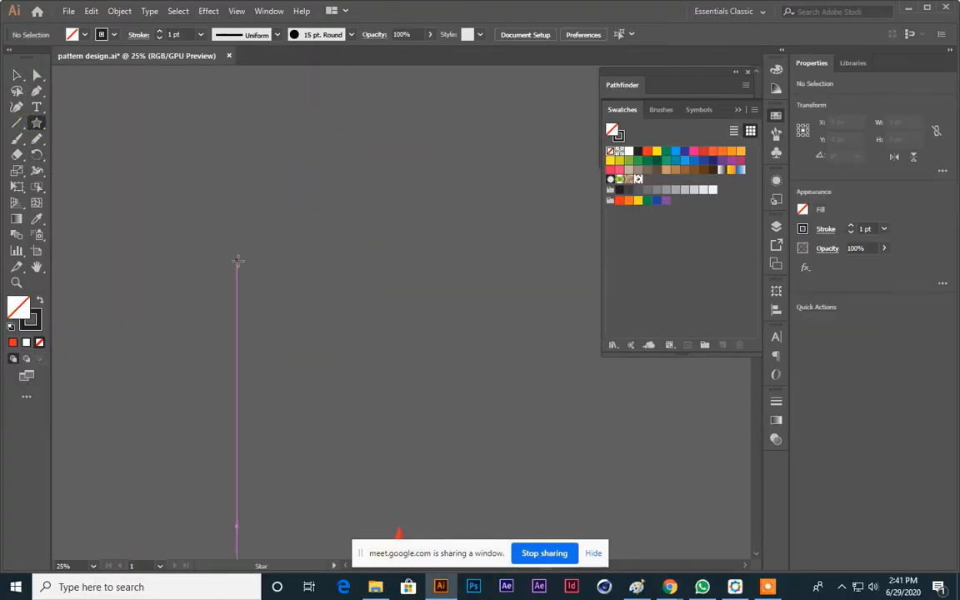
left_click_drag(339, 260, 375, 362)
left_click(129, 104)
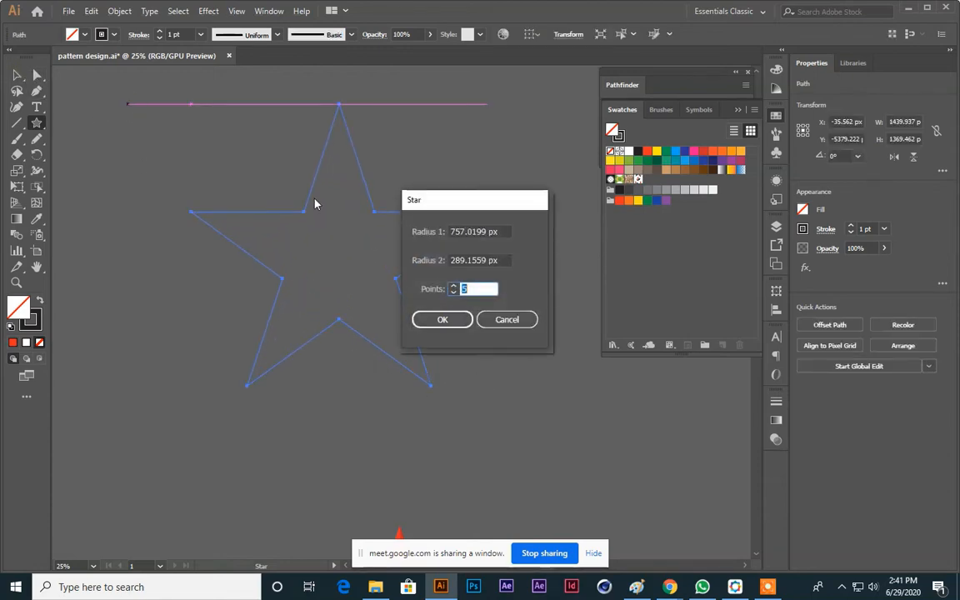
left_click(509, 321)
key("v")
left_click(151, 142)
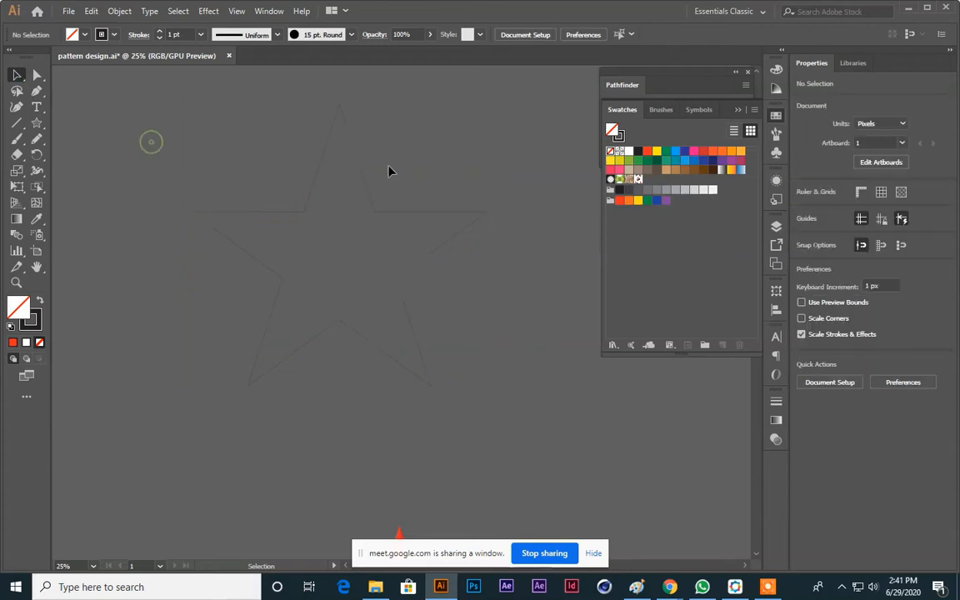
Set the new star's stroke weight to 3 pt and deselect it
left_click_drag(379, 172, 197, 154)
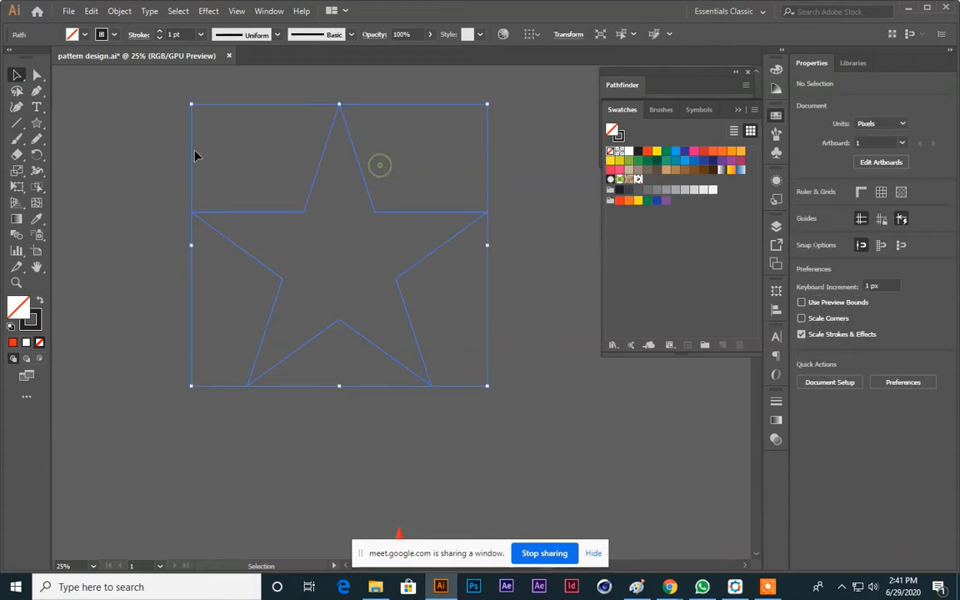
left_click(162, 33)
left_click(126, 165)
left_click_drag(127, 165, 208, 227)
left_click(94, 189)
Draw straight lines from each of the star's five outer tips to its centre and deselect the last one
left_click(17, 123)
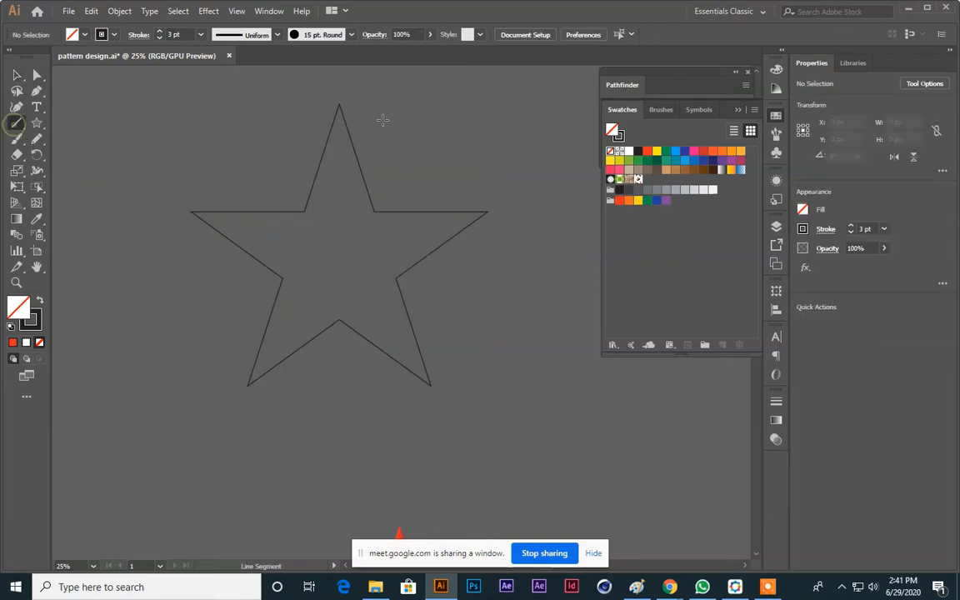
left_click_drag(339, 104, 339, 244)
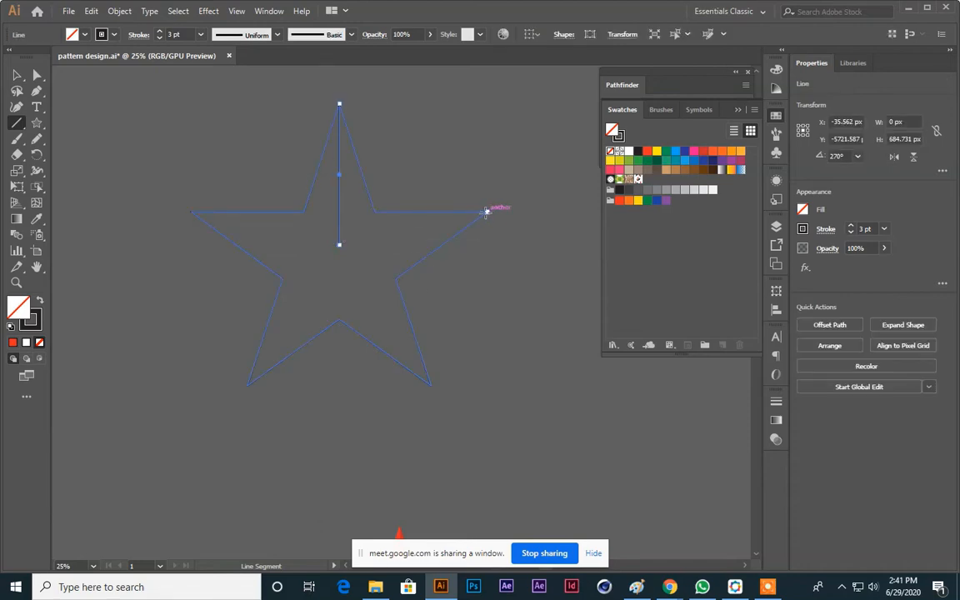
left_click_drag(487, 211, 340, 245)
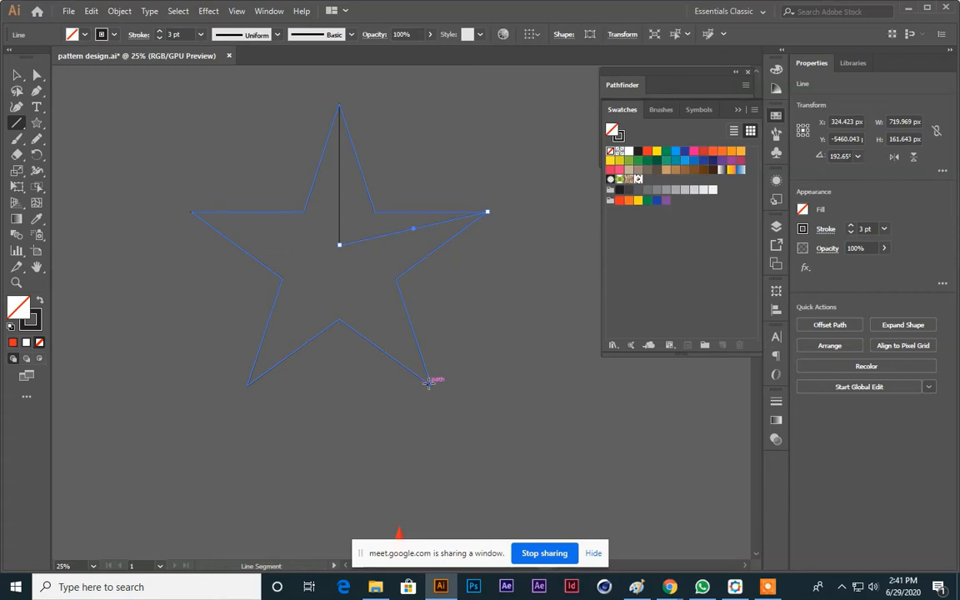
left_click_drag(431, 385, 339, 245)
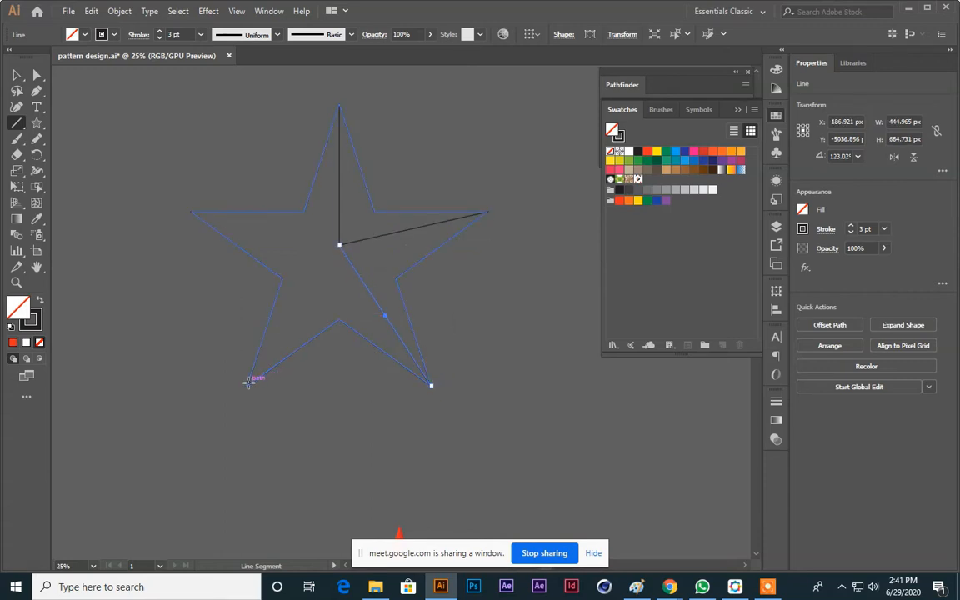
left_click_drag(249, 381, 339, 245)
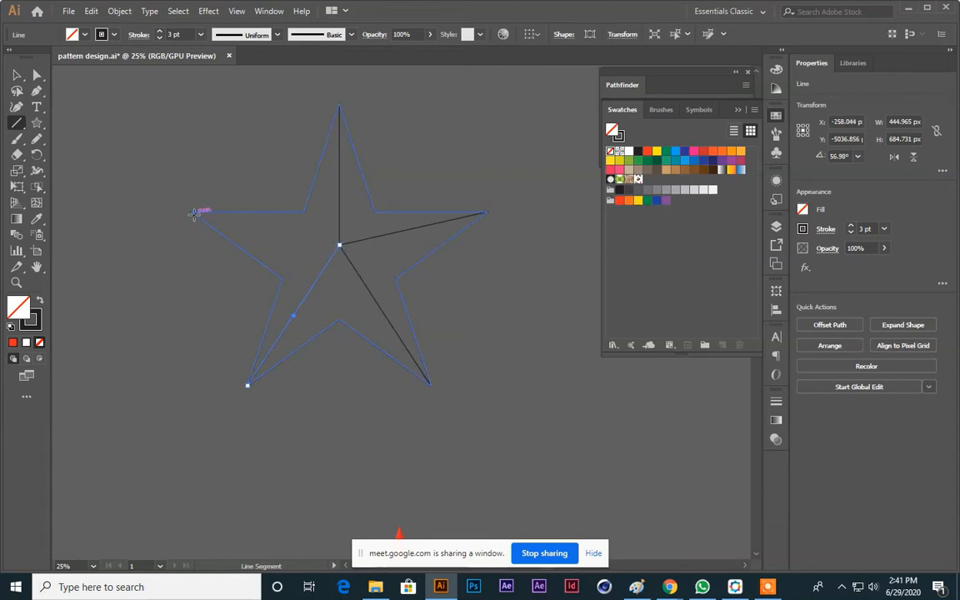
left_click_drag(191, 212, 340, 244)
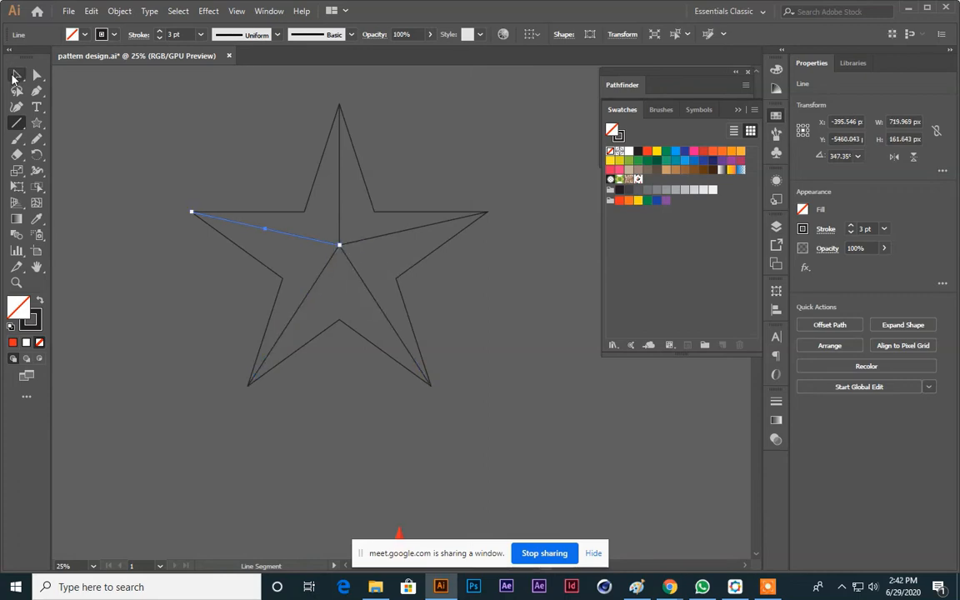
left_click(15, 77)
left_click(199, 127)
Draw straight lines from each of the star's five inner corners to its centre and deselect the last one
key("ctrl+plus")
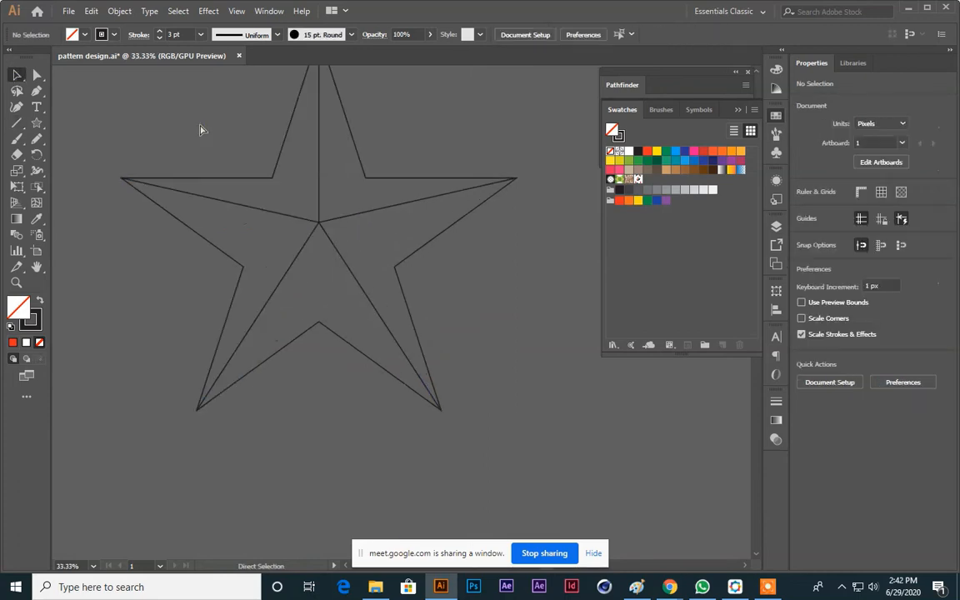
key("ctrl+plus")
left_click_drag(200, 124, 248, 222)
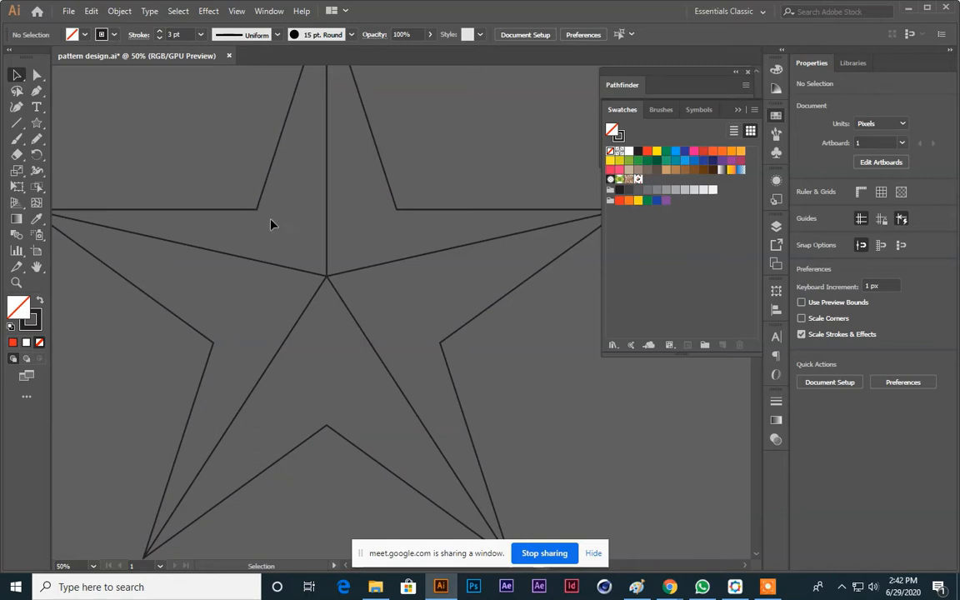
left_click(17, 125)
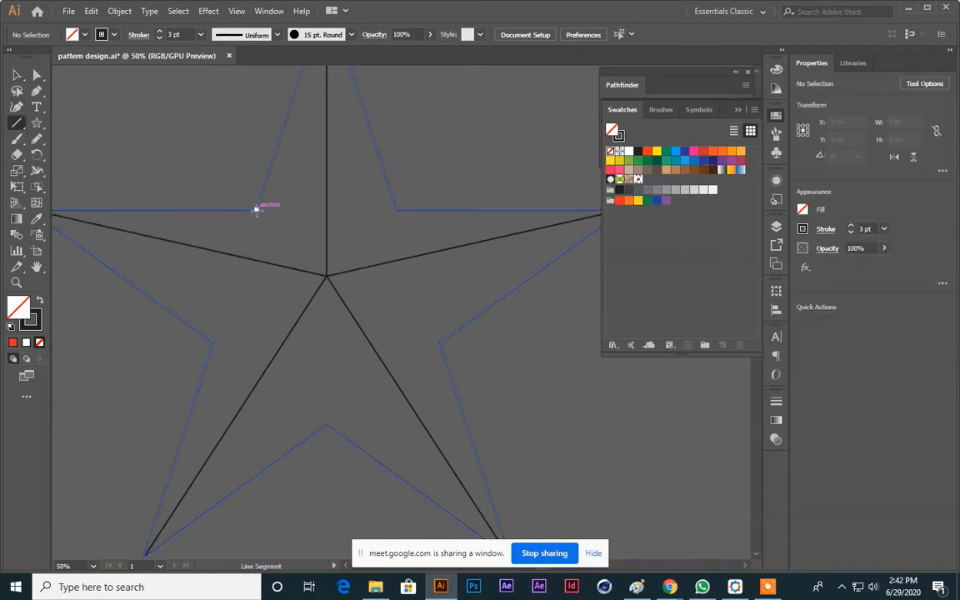
mouse_move(257, 209)
left_mouse_down()
mouse_move(332, 267)
mouse_move(326, 275)
left_mouse_up()
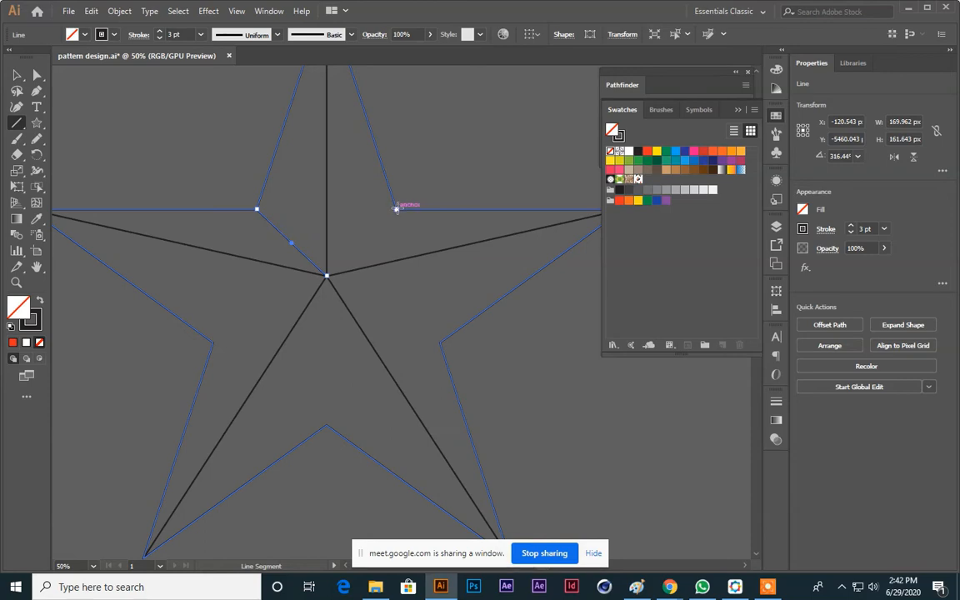
left_click_drag(397, 209, 326, 275)
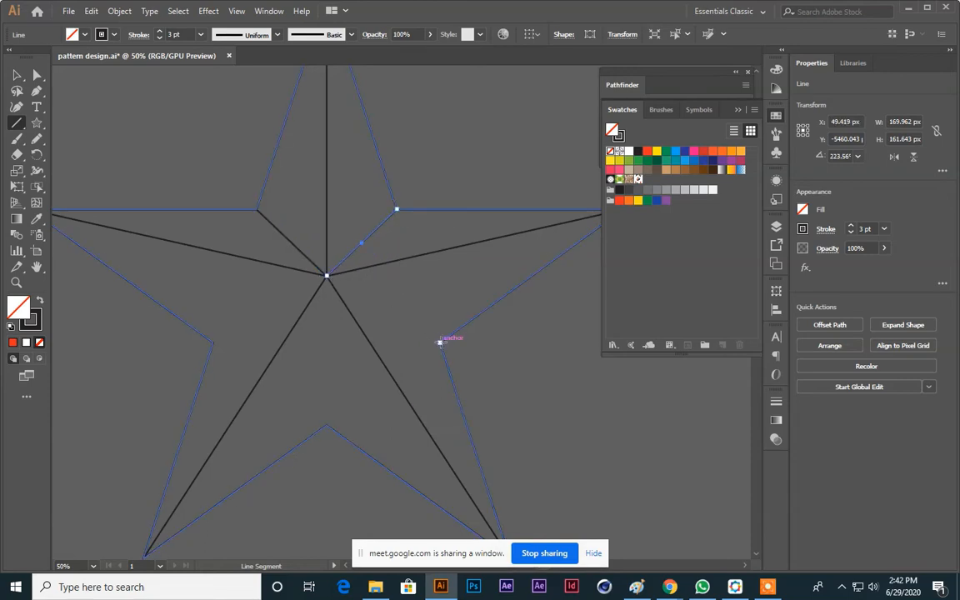
left_click_drag(441, 342, 326, 275)
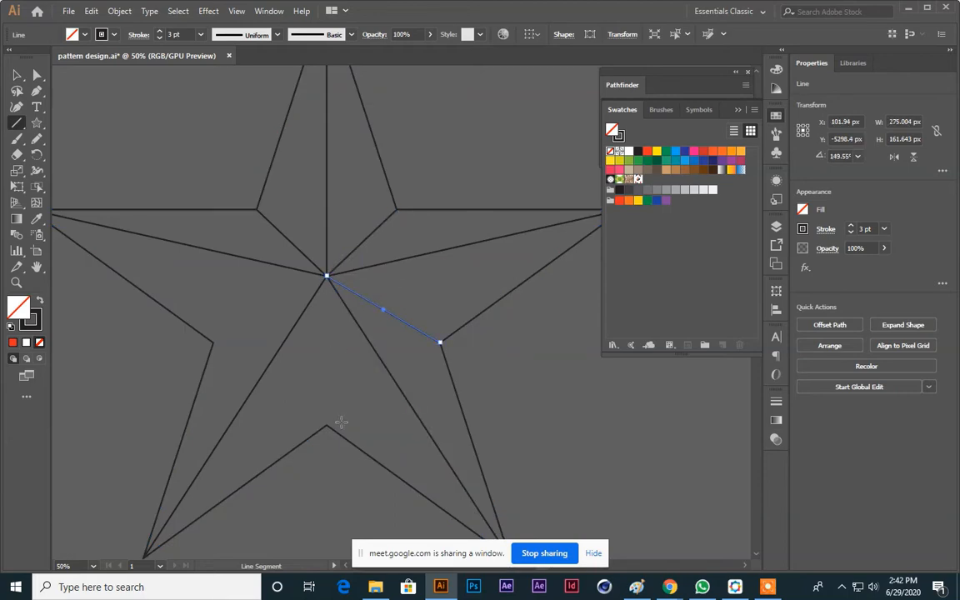
left_click_drag(326, 425, 326, 275)
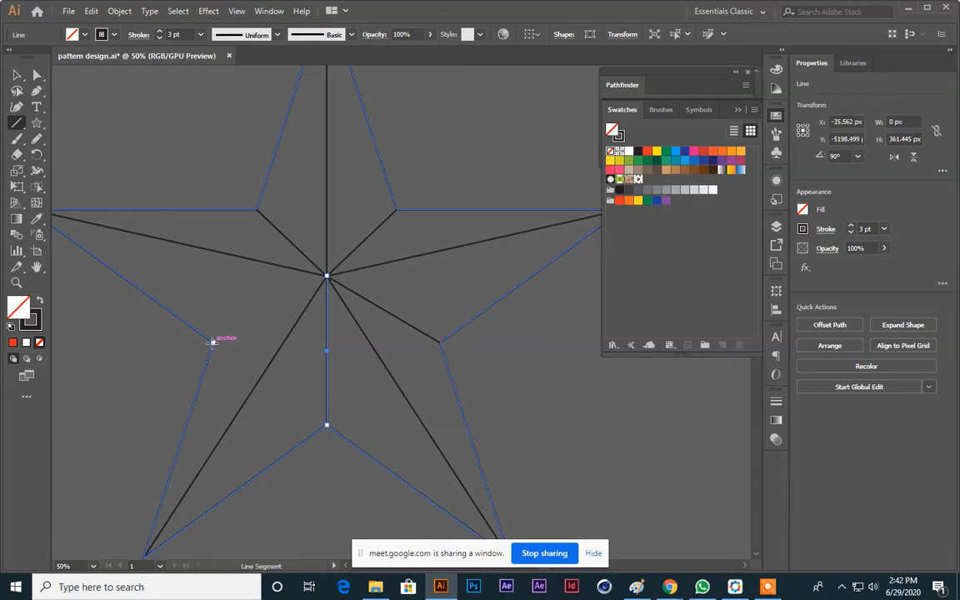
left_click_drag(212, 342, 325, 275)
key("v")
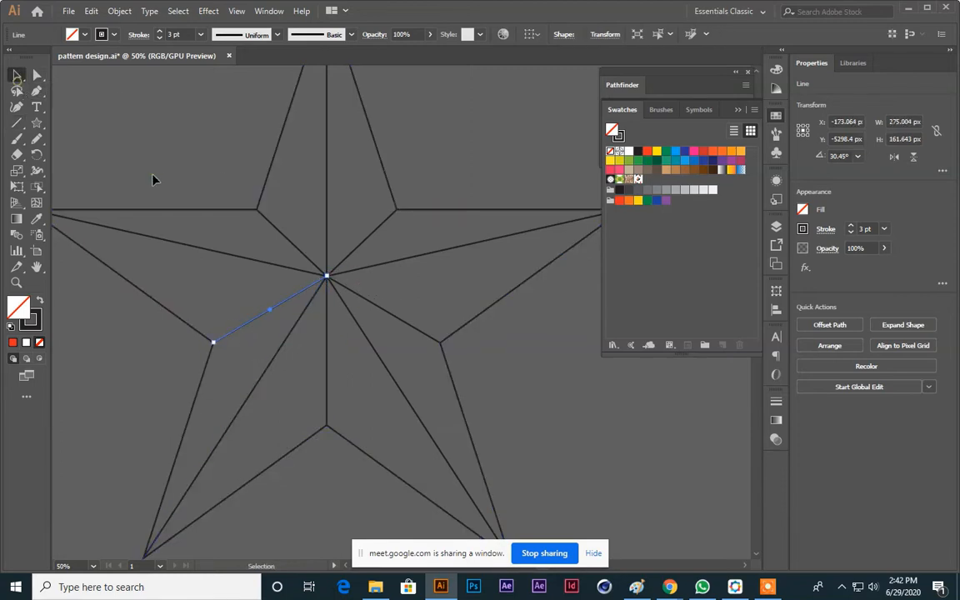
left_click(162, 177)
key("ctrl+minus")
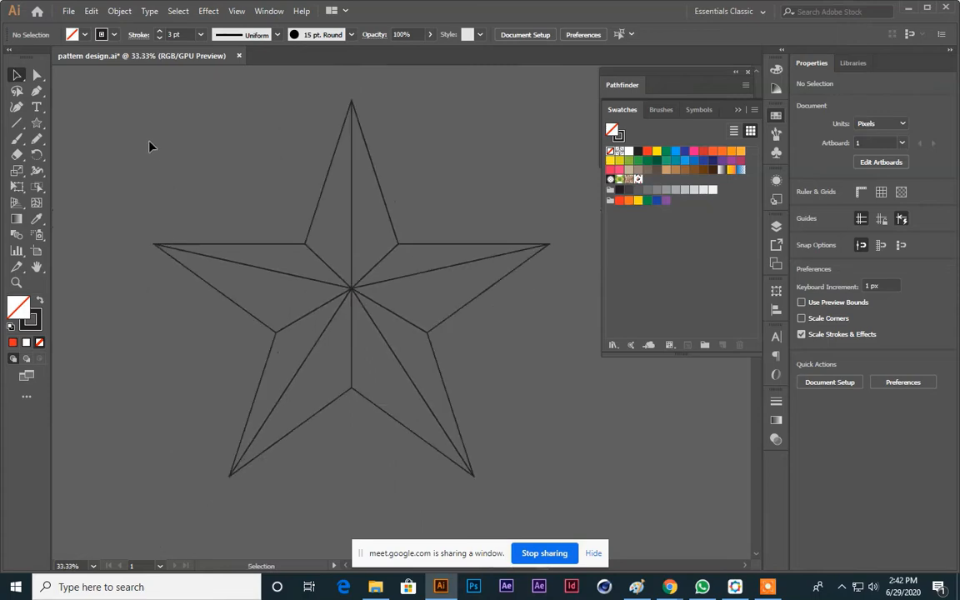
Hide the screen-sharing notice and select the star outline together with all its dividing lines
left_click_drag(176, 117, 487, 454)
left_click(180, 142)
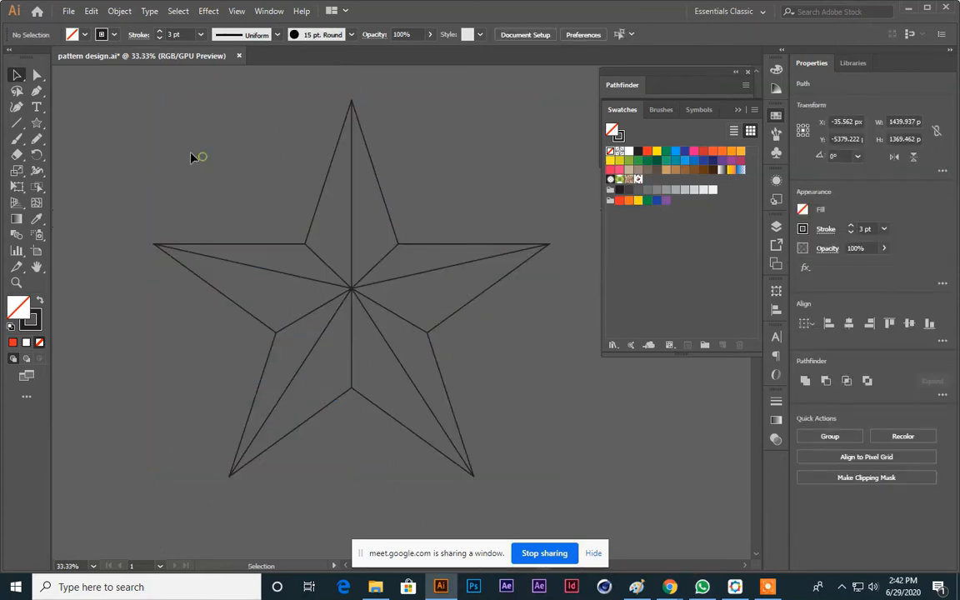
left_click(593, 554)
key("ctrl+a")
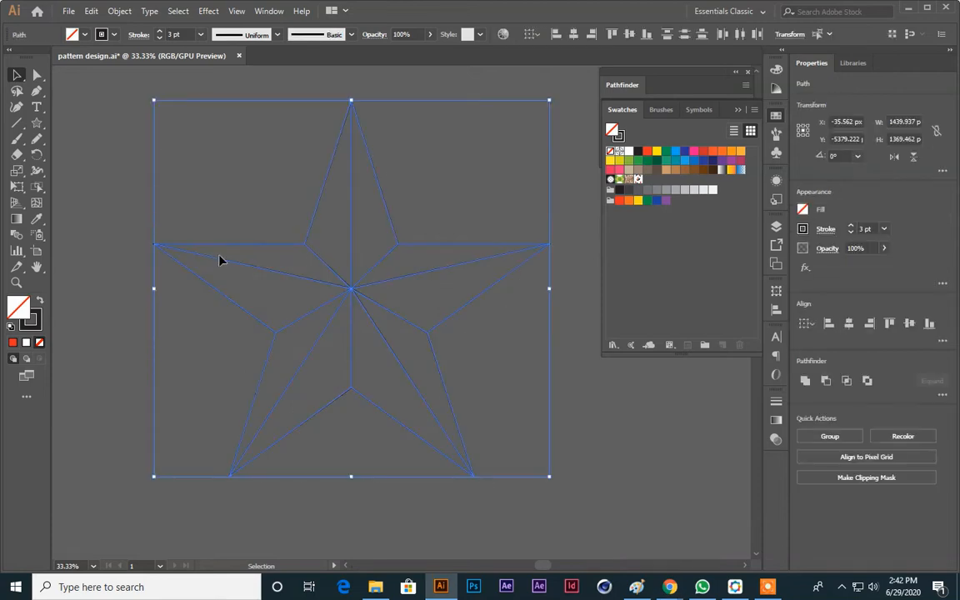
Make the selected star lines a Live Paint group and fill the right facet of the top arm with the red swatch
left_click(17, 171)
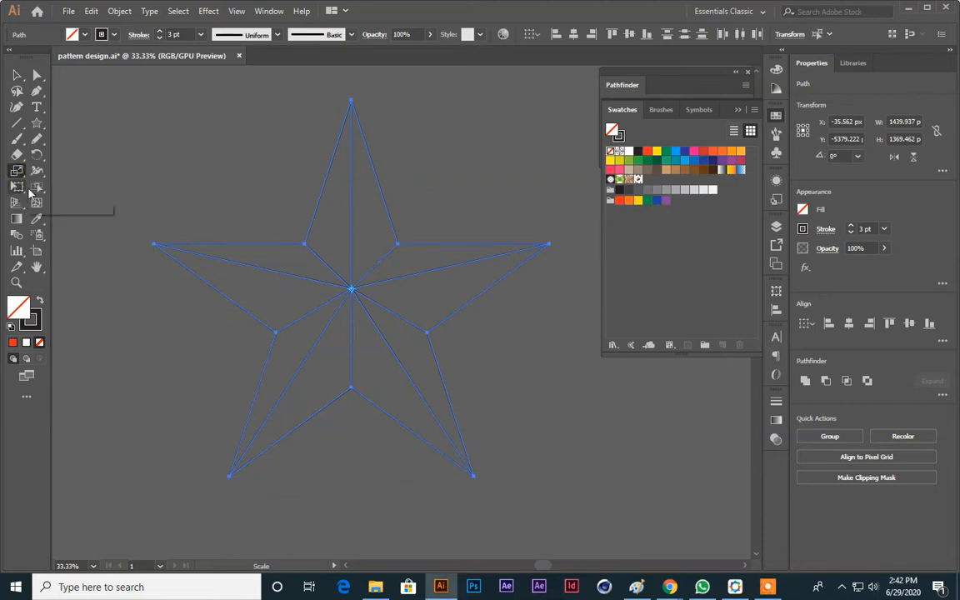
left_click_drag(37, 187, 74, 204)
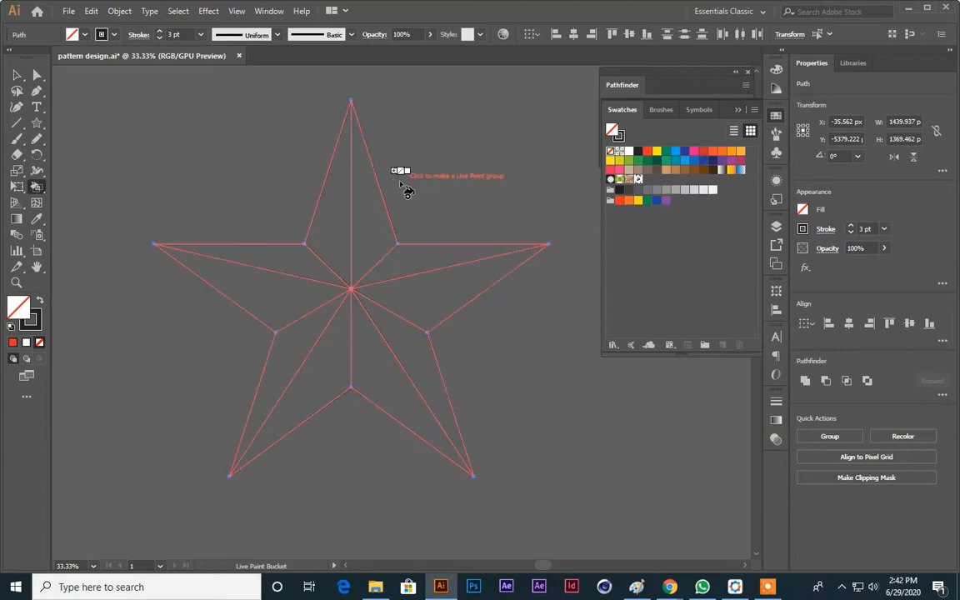
double_click(22, 309)
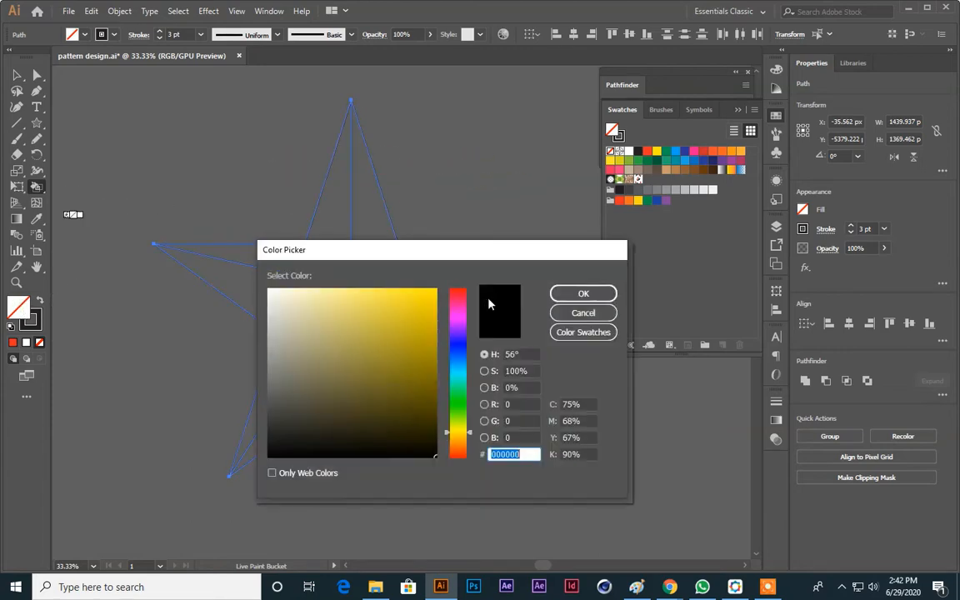
left_click(604, 313)
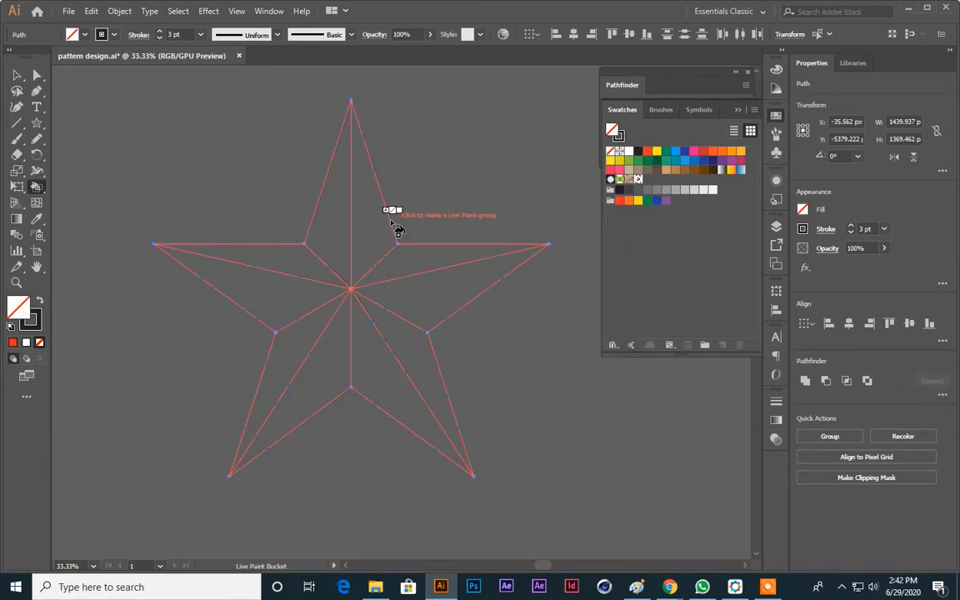
left_click(372, 215)
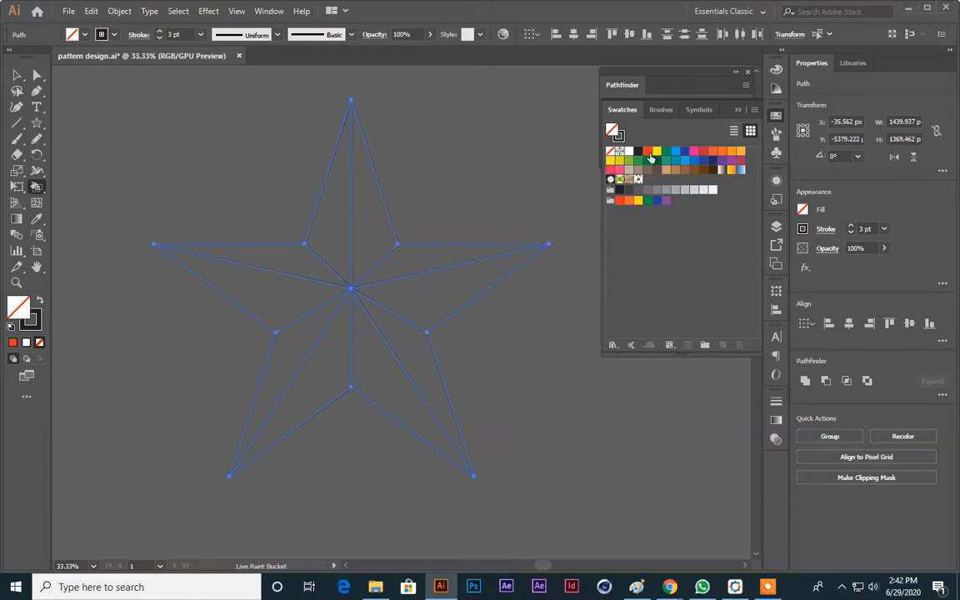
left_click(648, 154)
left_click(372, 242)
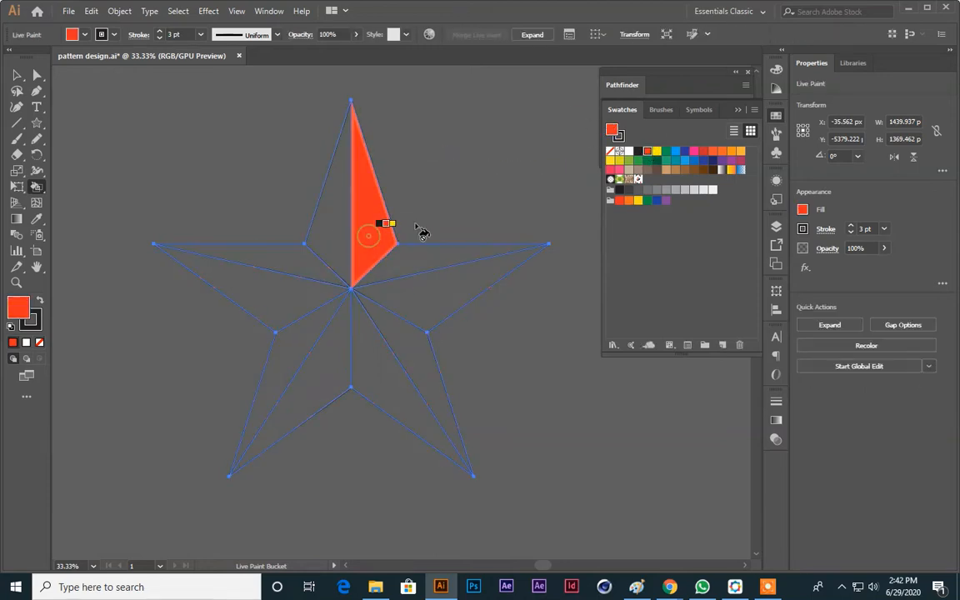
Darken the red fill colour to 78% brightness and paint the left facet of the star's top arm with it
double_click(19, 310)
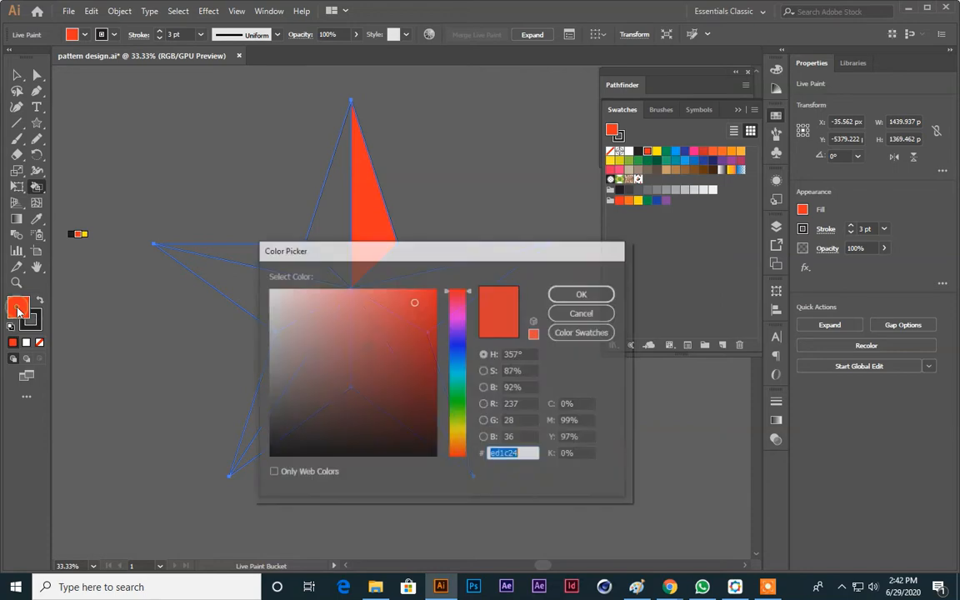
left_click(530, 385)
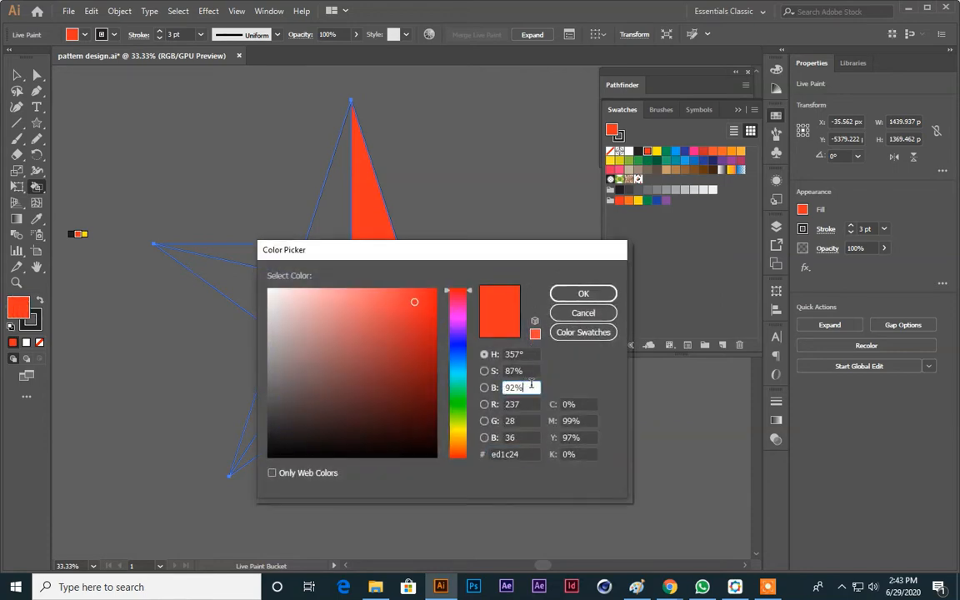
scroll(531, 385, "down", 4)
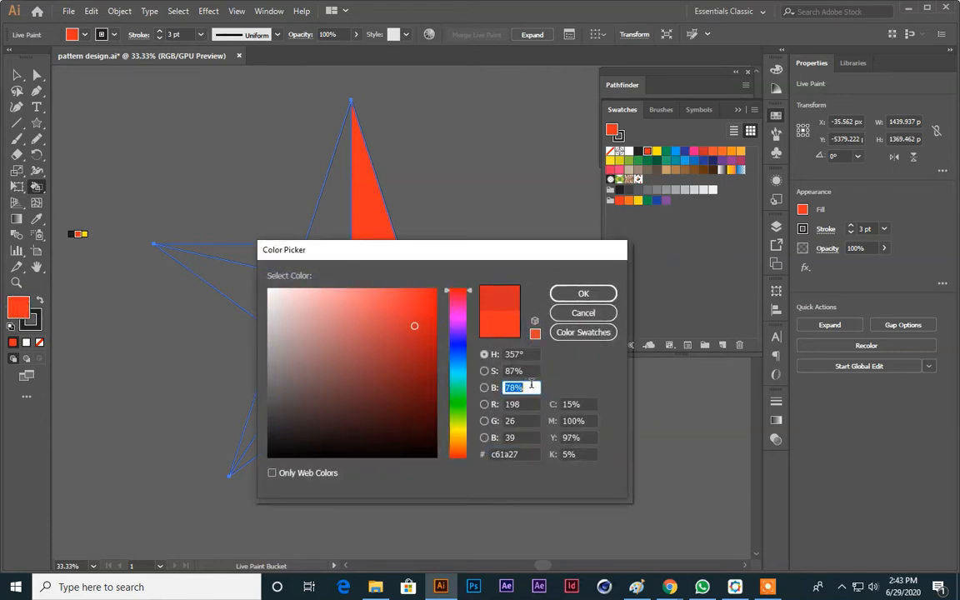
left_click(583, 293)
left_click(335, 213)
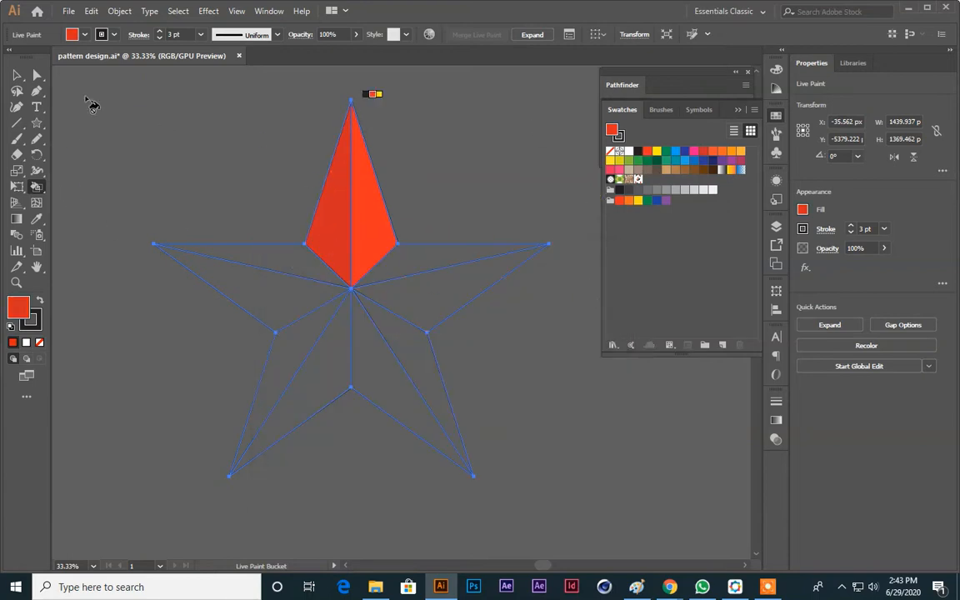
Fill the right arm's lower facet with yellow and its upper facet with the same yellow at 90% brightness
left_click(657, 152)
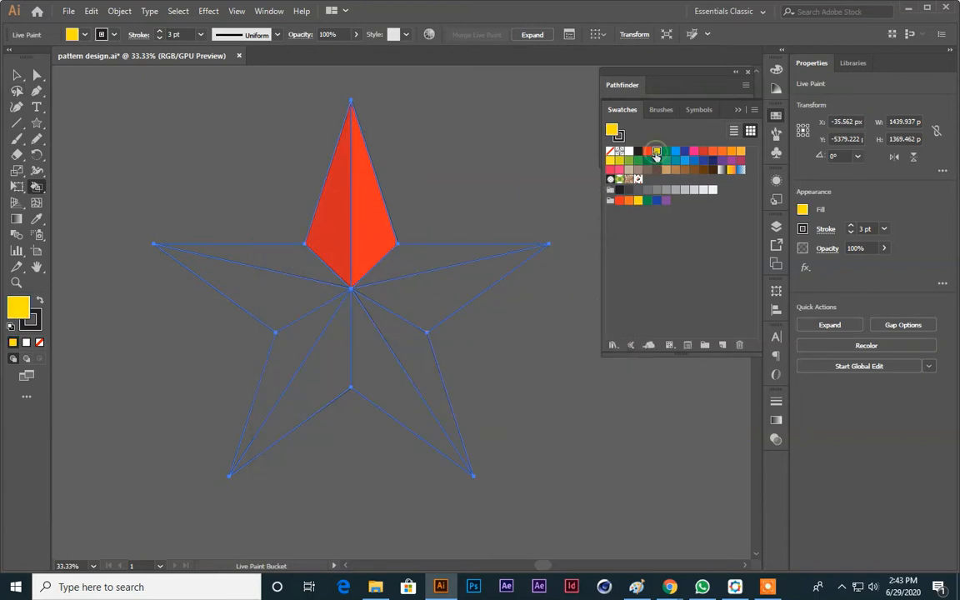
left_click(472, 296)
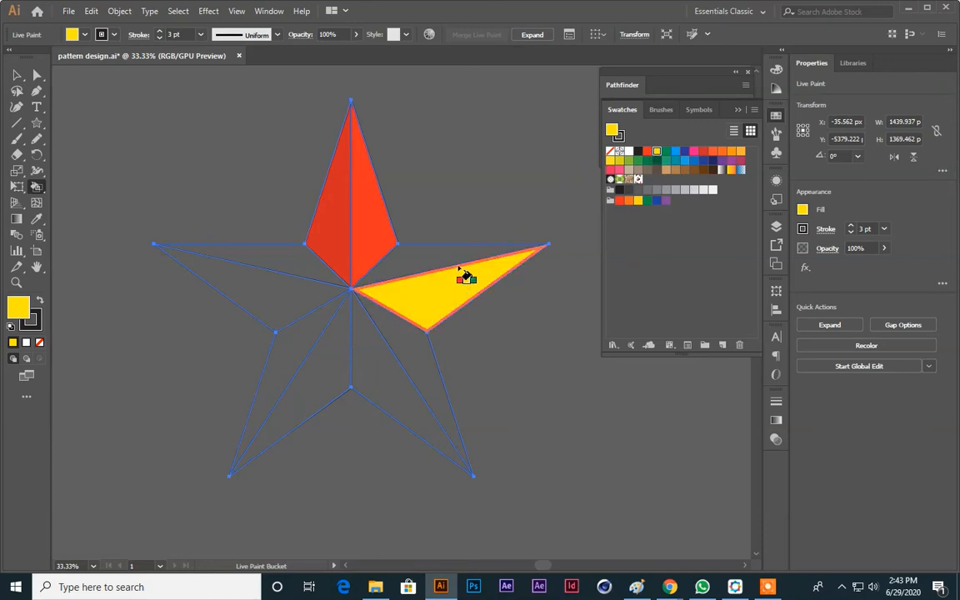
double_click(18, 308)
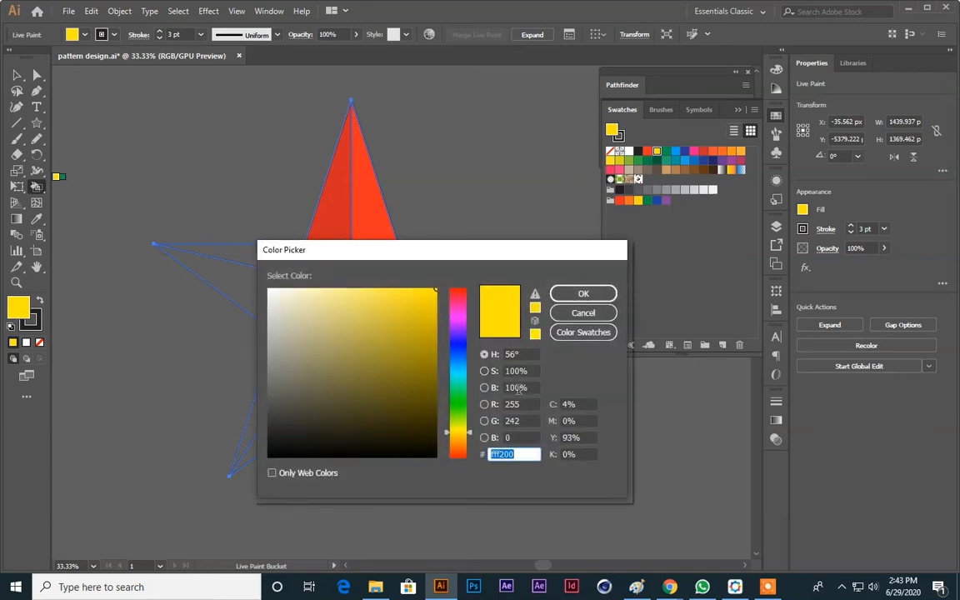
left_click(520, 388)
scroll(521, 388, "down", 9)
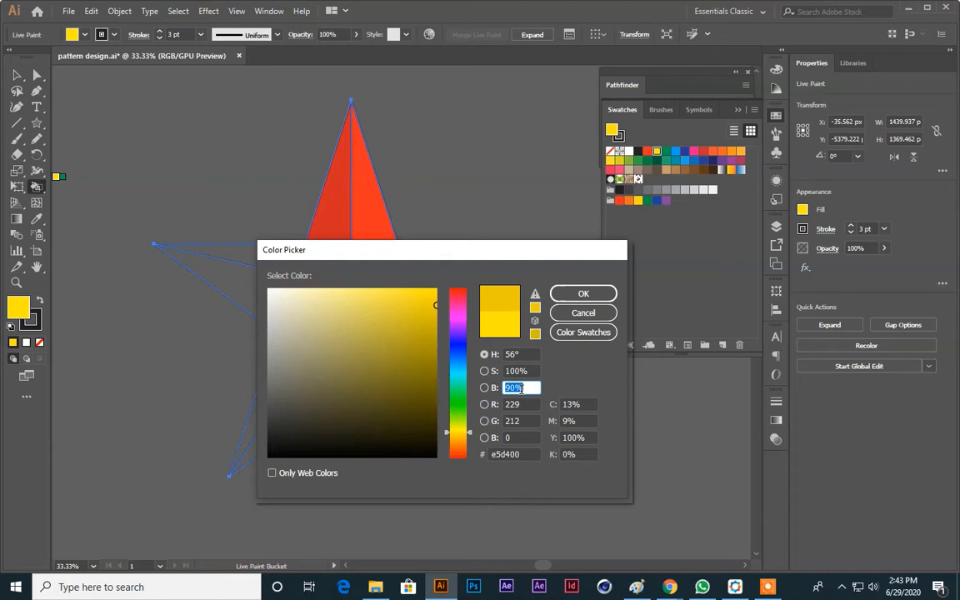
left_click(583, 293)
left_click(433, 262)
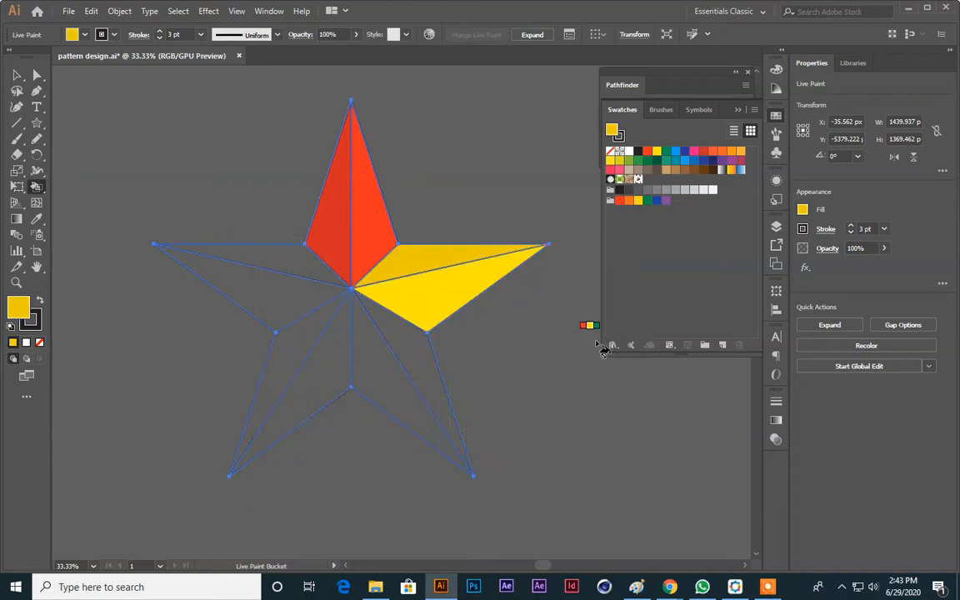
Fill the lower-right arm's inner facet with green and its outer facet with the same green at about 54% brightness
scroll(543, 345, "down", 1)
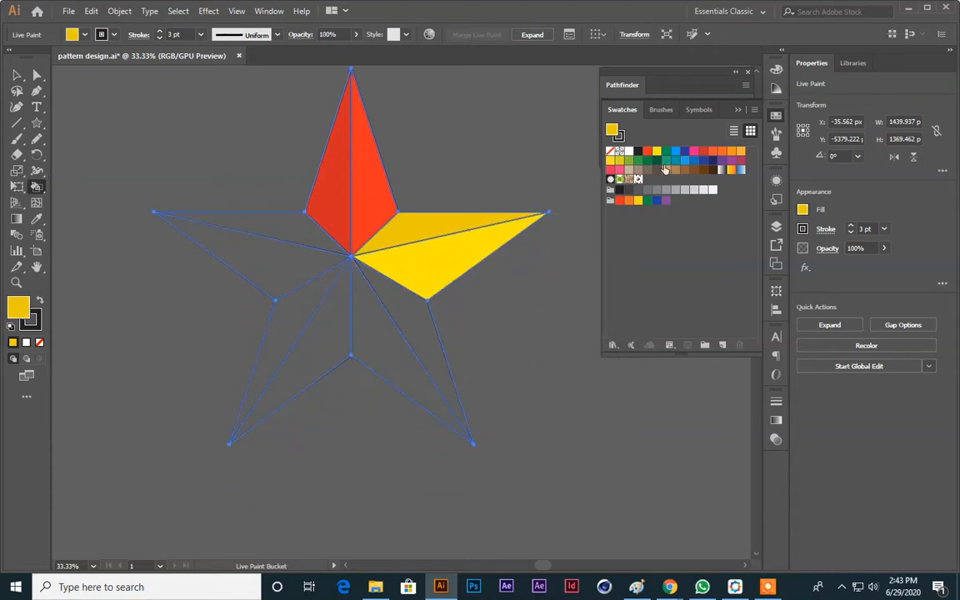
left_click(666, 152)
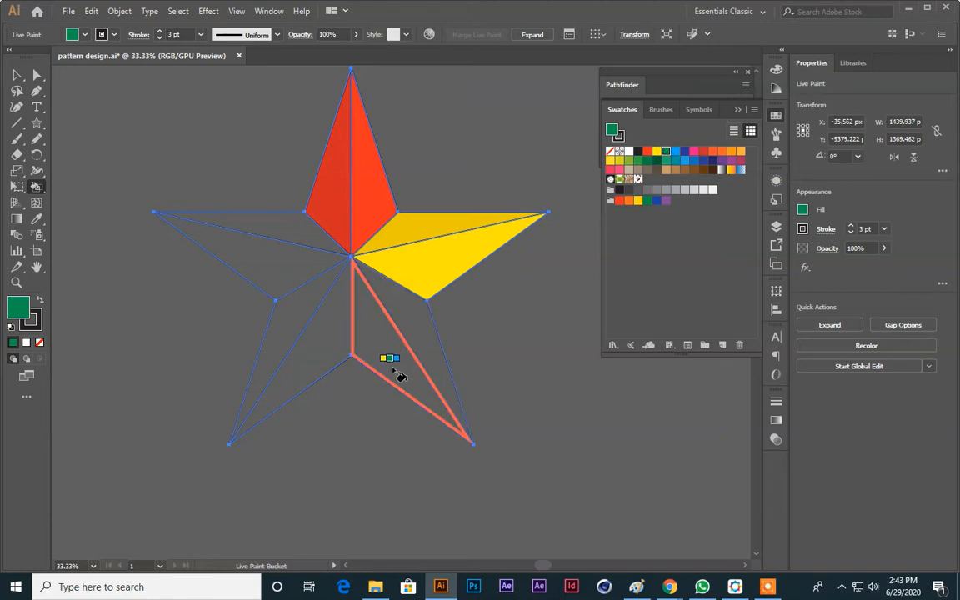
left_click(395, 374)
double_click(18, 310)
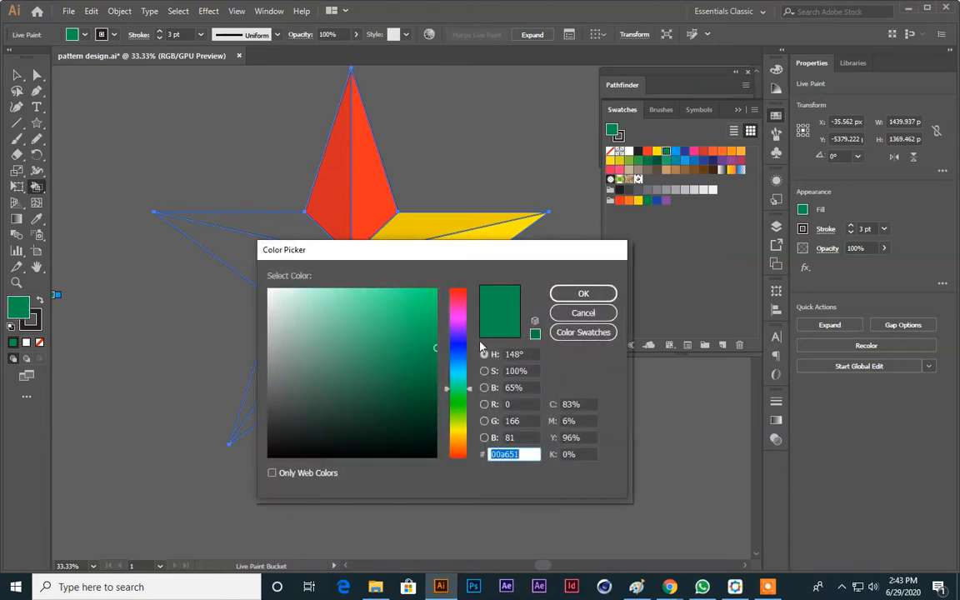
left_click(526, 389)
scroll(527, 390, "down", 12)
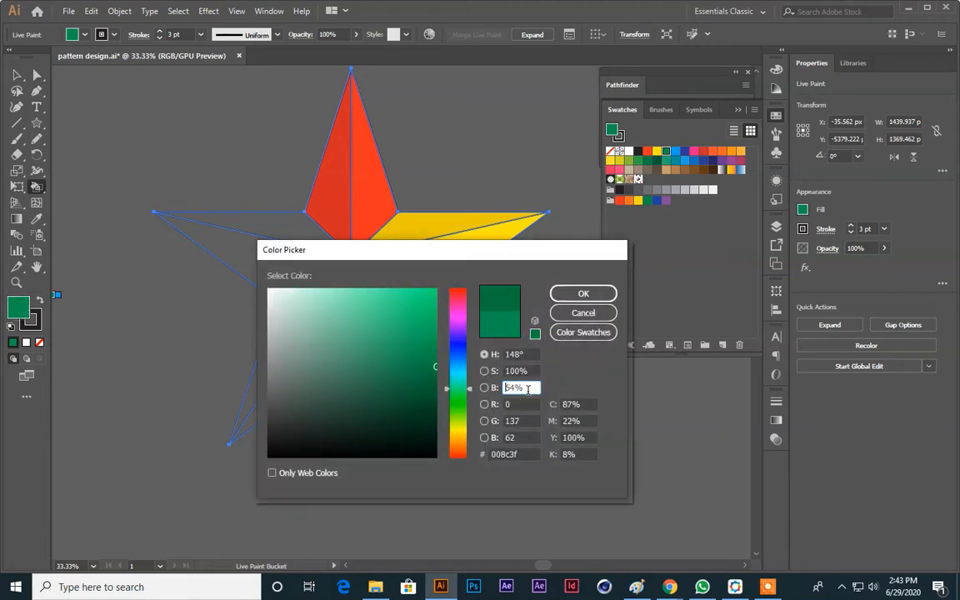
left_click(581, 292)
left_click(427, 344)
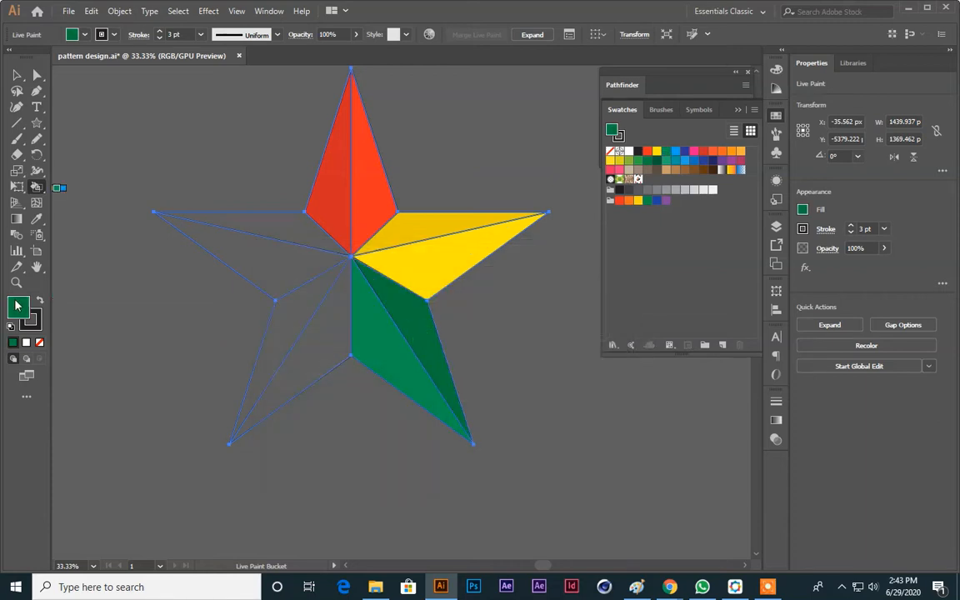
Fill the lower-left arm's outer facet with the dark blue swatch, undoing the first fill on its inner facet
left_click(684, 152)
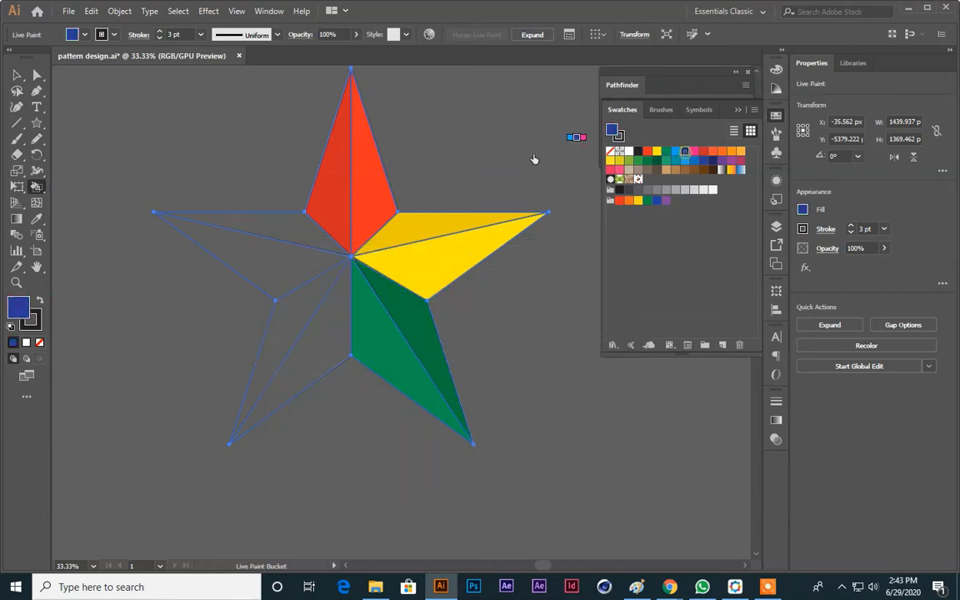
left_click(320, 360)
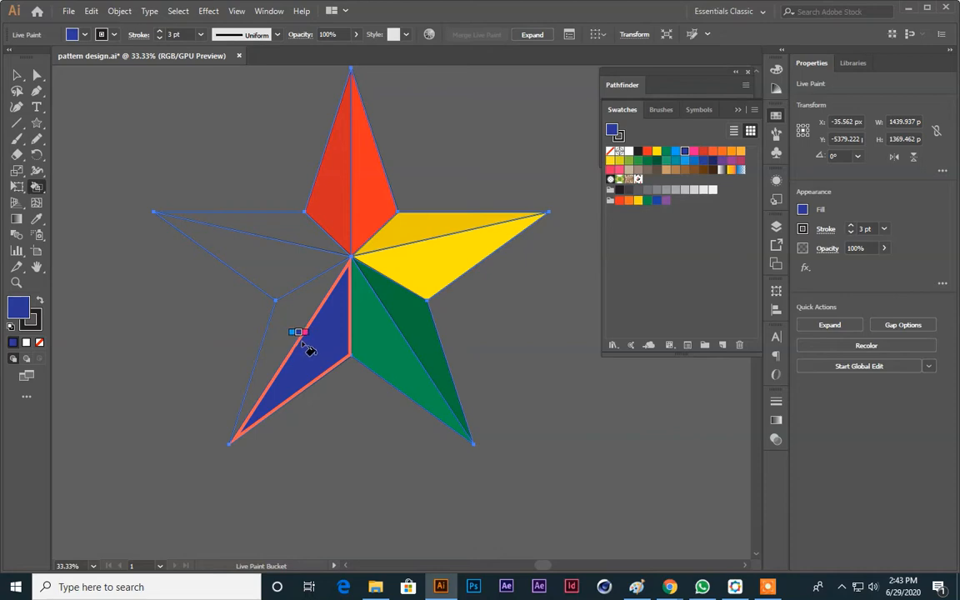
key("ctrl+z")
left_click(296, 313)
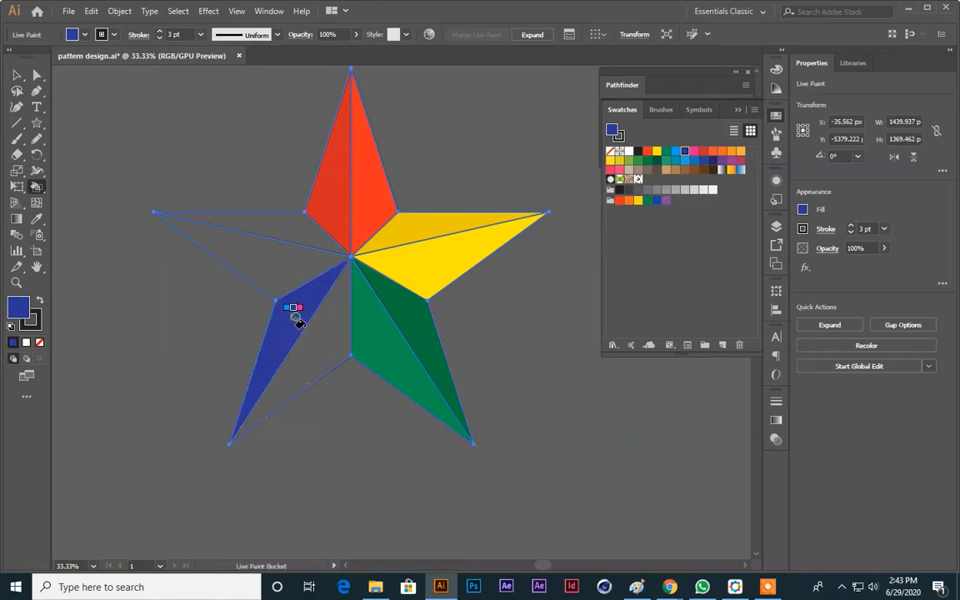
Darken the blue fill colour to 49% brightness and paint the inner facet of the lower-left arm with it
double_click(24, 314)
left_click(514, 388)
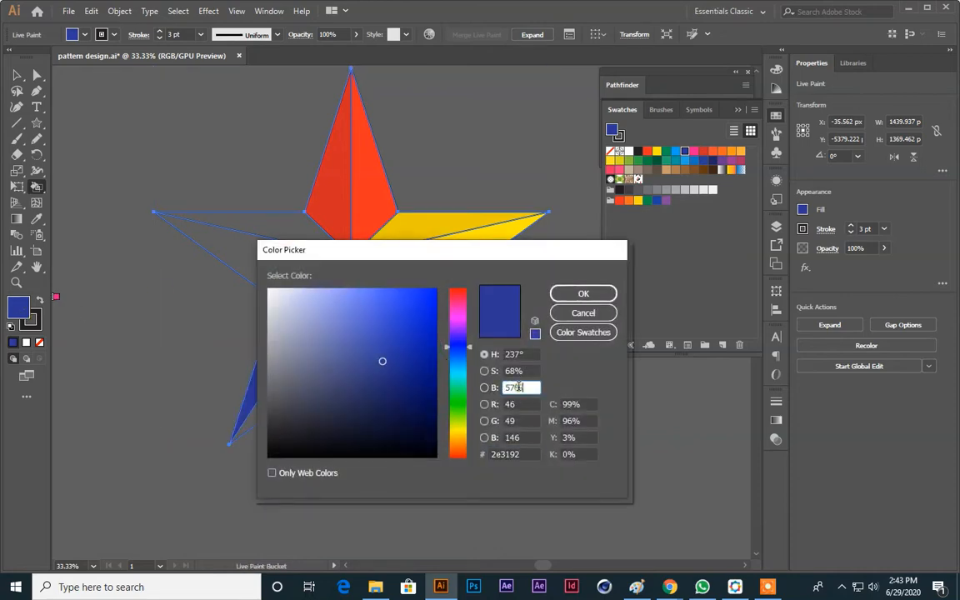
key("Down")
key("Down")
key("Down")
key("Down")
key("Down")
key("Down")
key("Down")
key("Down")
left_click(588, 296)
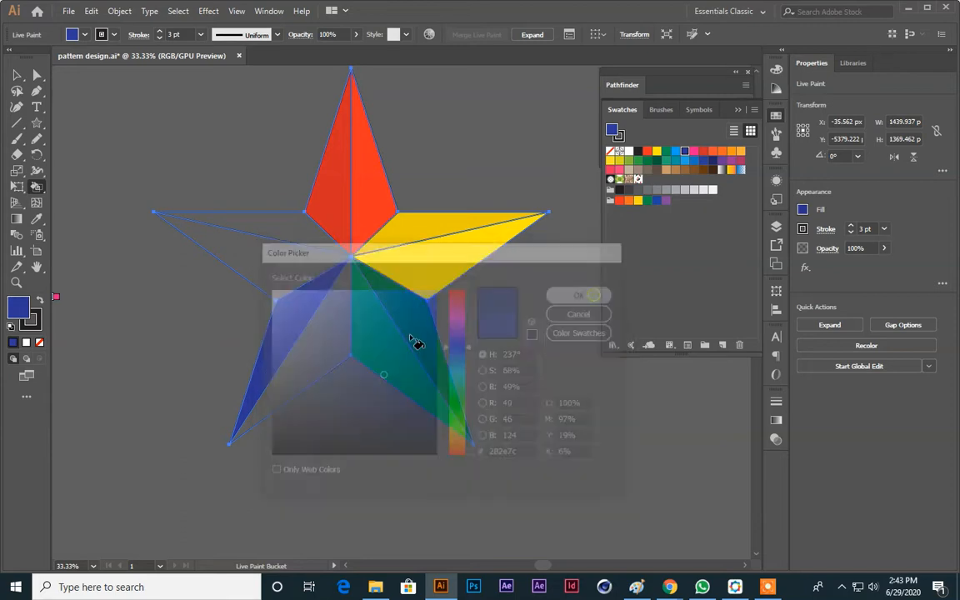
left_click(322, 357)
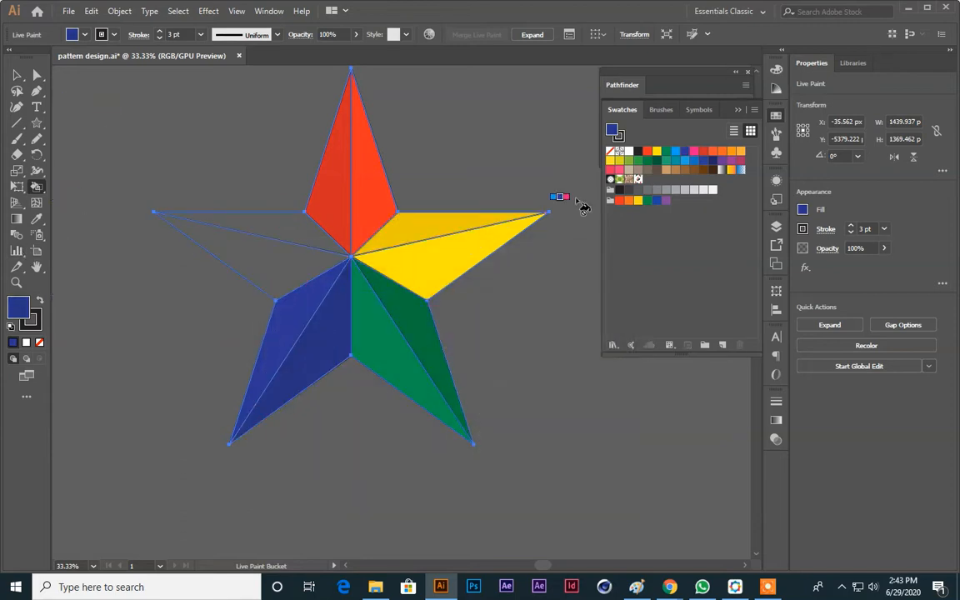
Fill the left arm's upper facet with pink and its lower facet with the same pink at 83% brightness
left_click(620, 170)
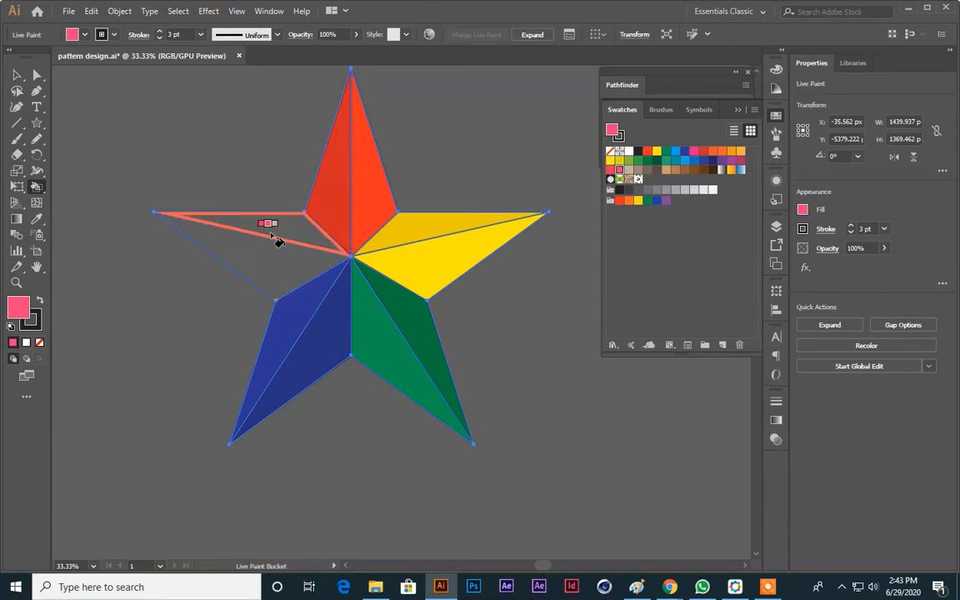
left_click(271, 232)
double_click(17, 310)
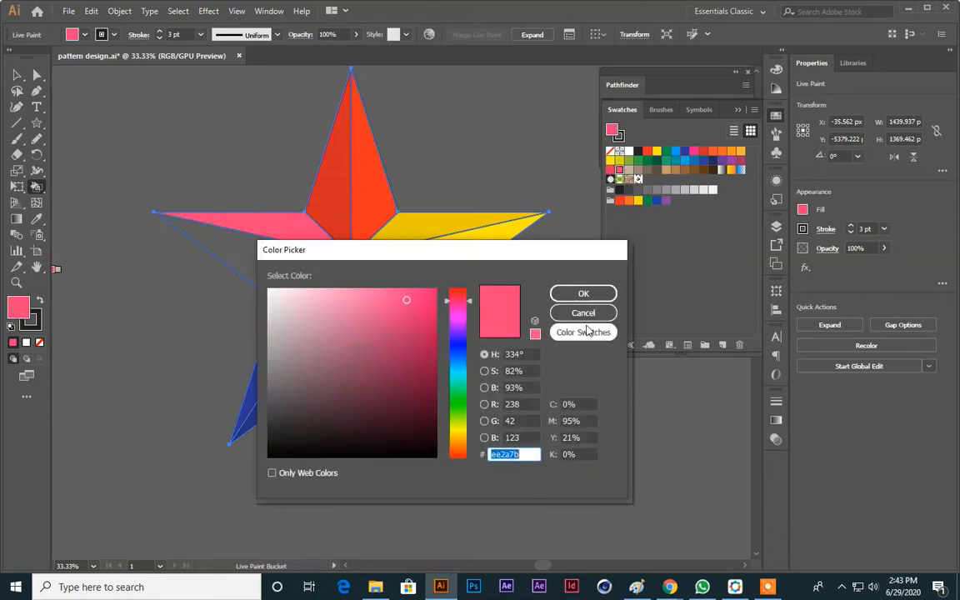
left_click(522, 388)
double_click(523, 387)
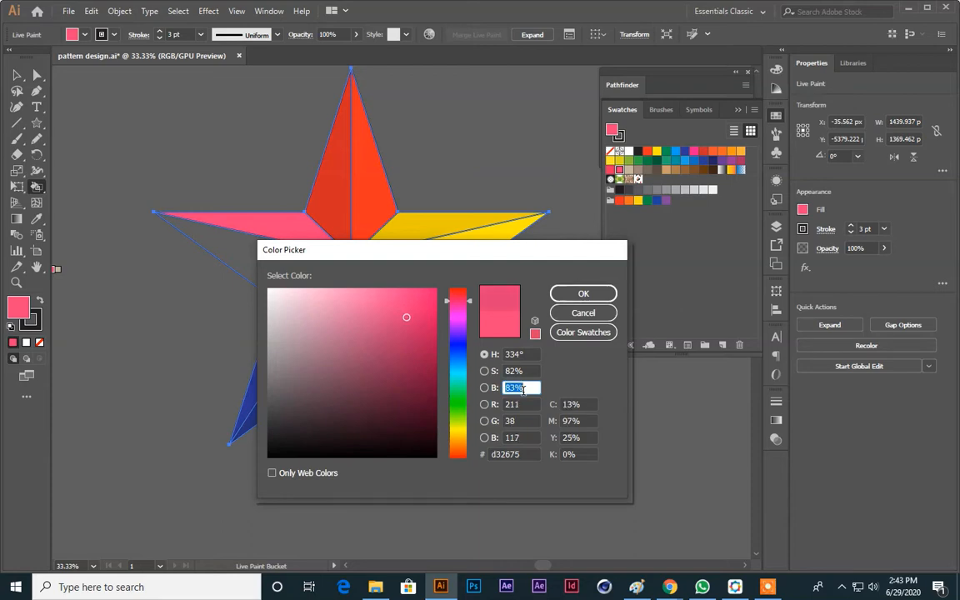
left_click(583, 293)
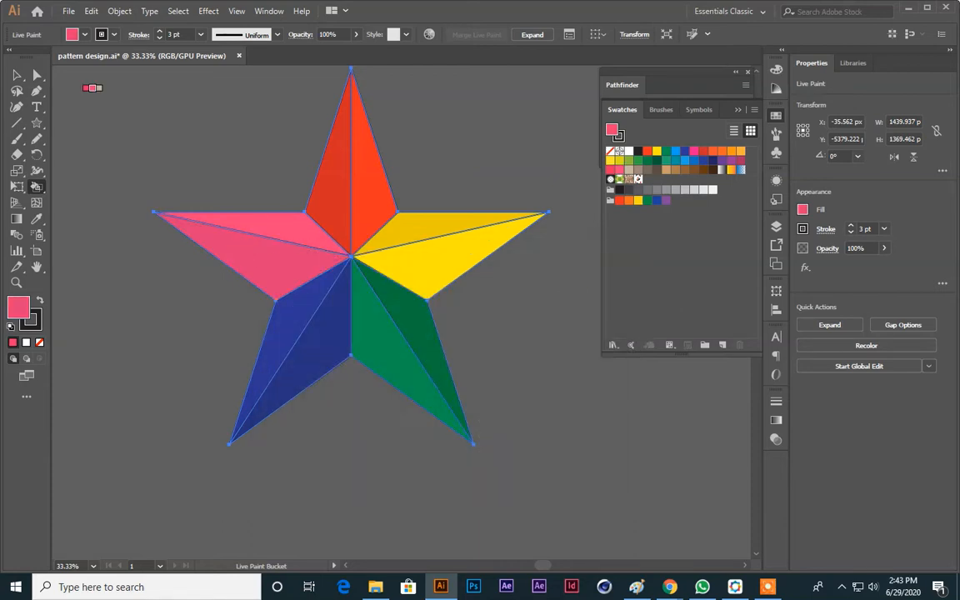
Select the whole painted star, remove its stroke and deselect it
key("v")
left_click(162, 138)
left_click_drag(154, 127, 522, 479)
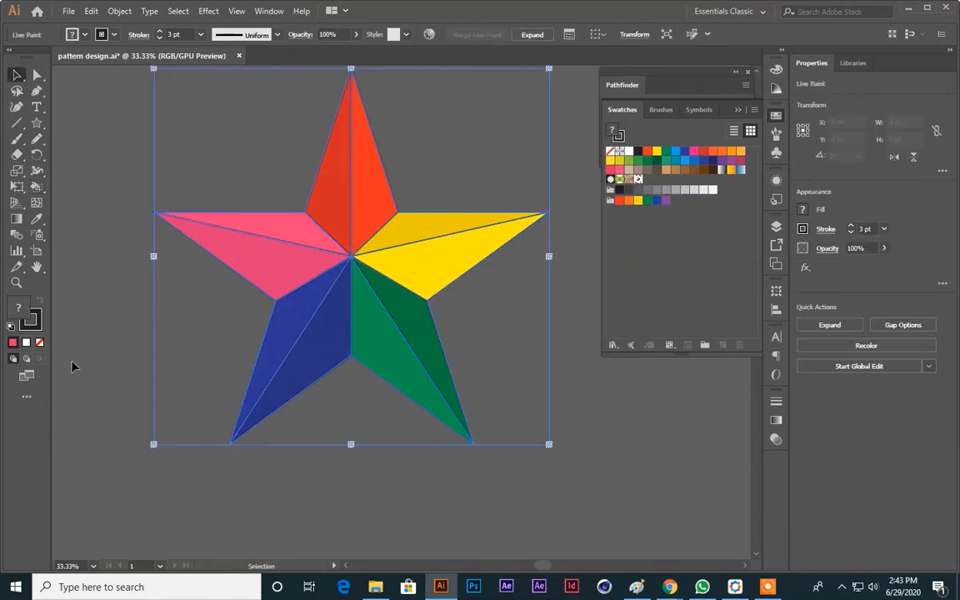
left_click(36, 323)
left_click(39, 343)
left_click(80, 253)
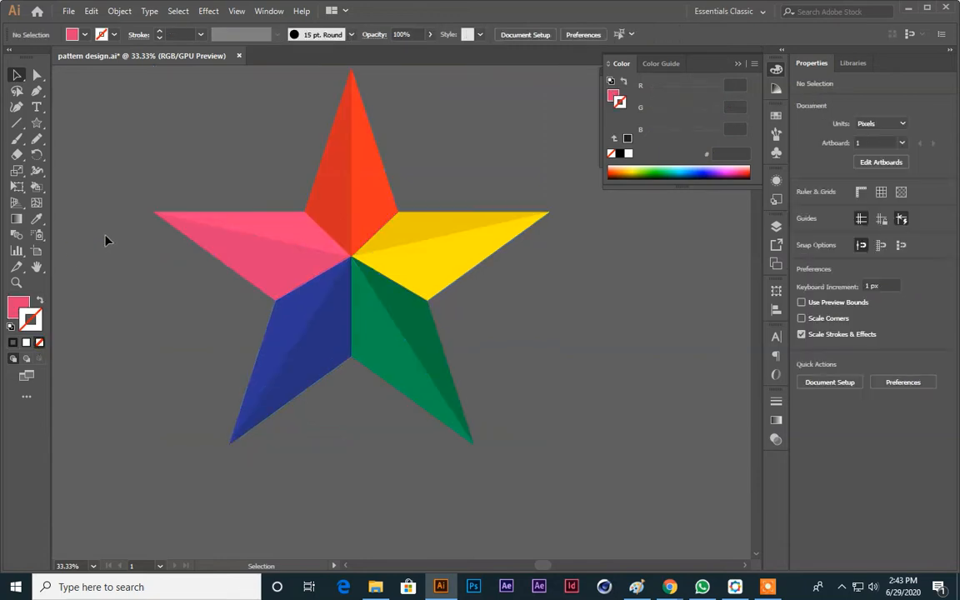
left_click_drag(129, 270, 213, 308)
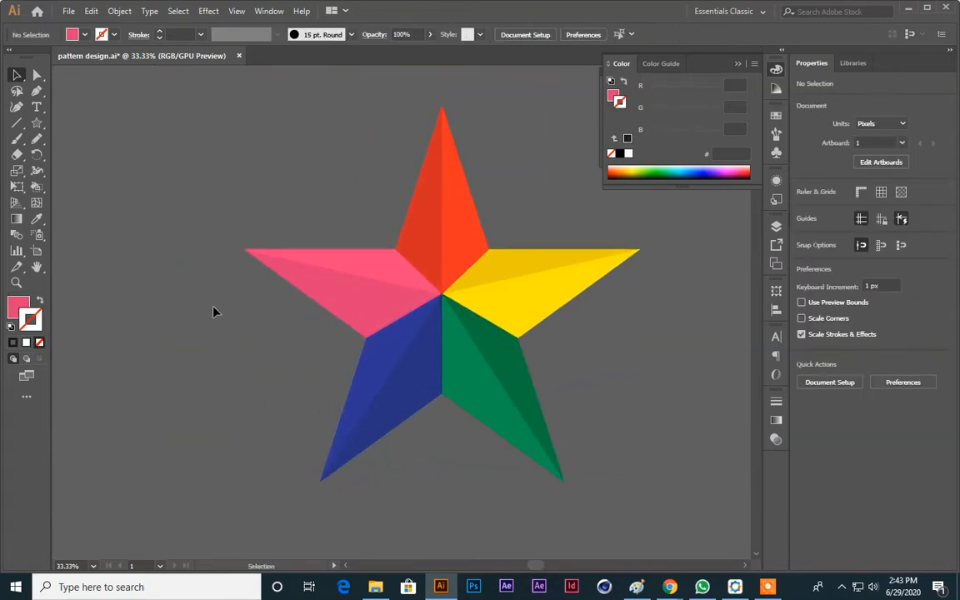
key("ctrl+minus")
key("ctrl+minus")
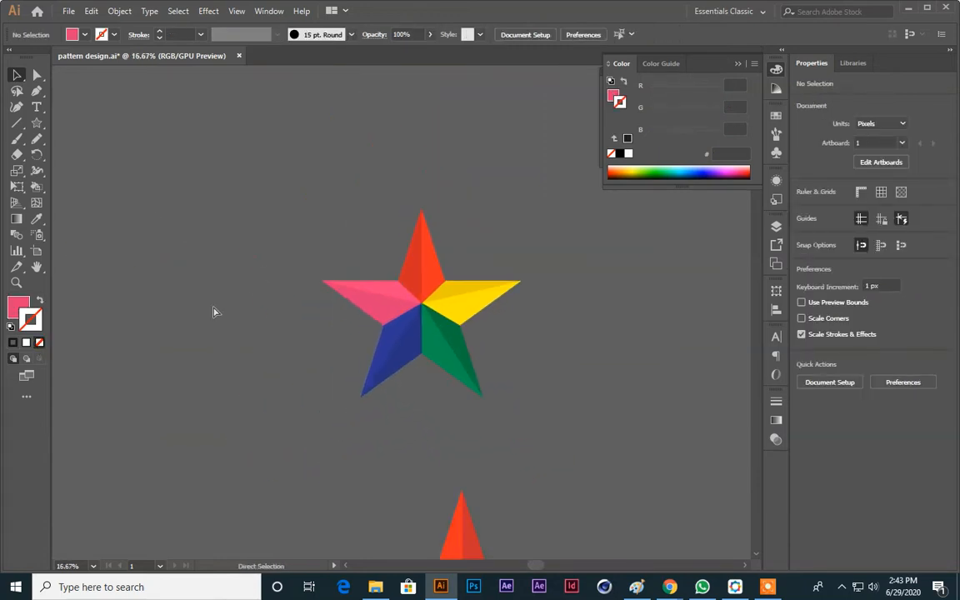
key("ctrl+equal")
key("ctrl+equal")
scroll(264, 268, "up", 5)
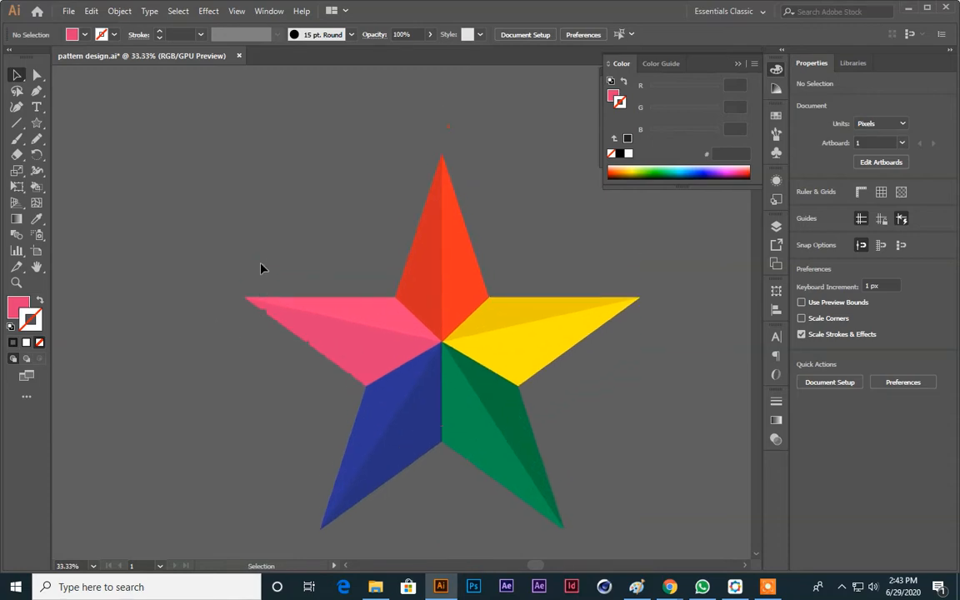
Draw a hexagon about 1154 px wide and 999 px tall with the Polygon tool in the empty area above the star
scroll(264, 267, "down", 5)
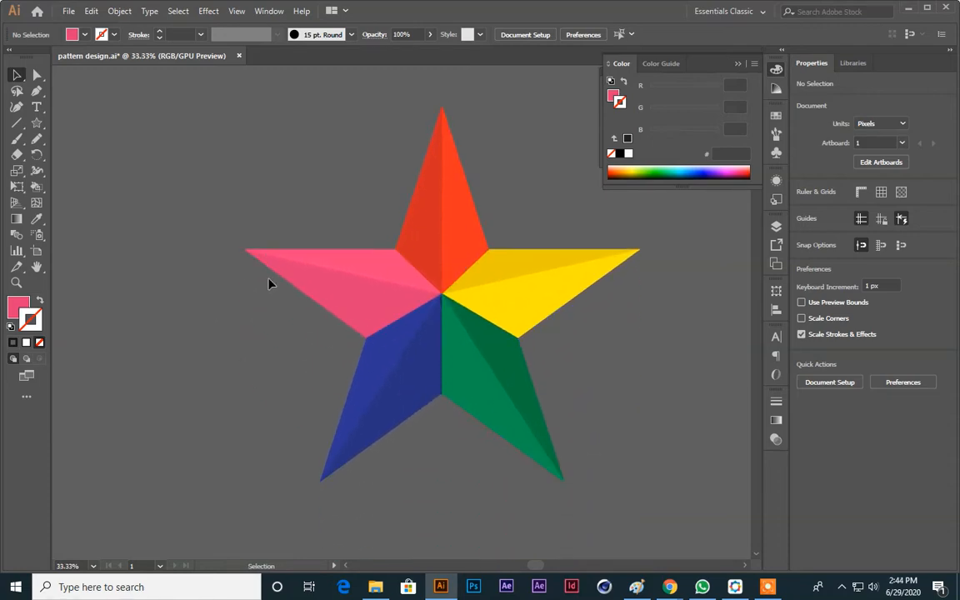
scroll(267, 281, "up", 4)
scroll(268, 284, "up", 10)
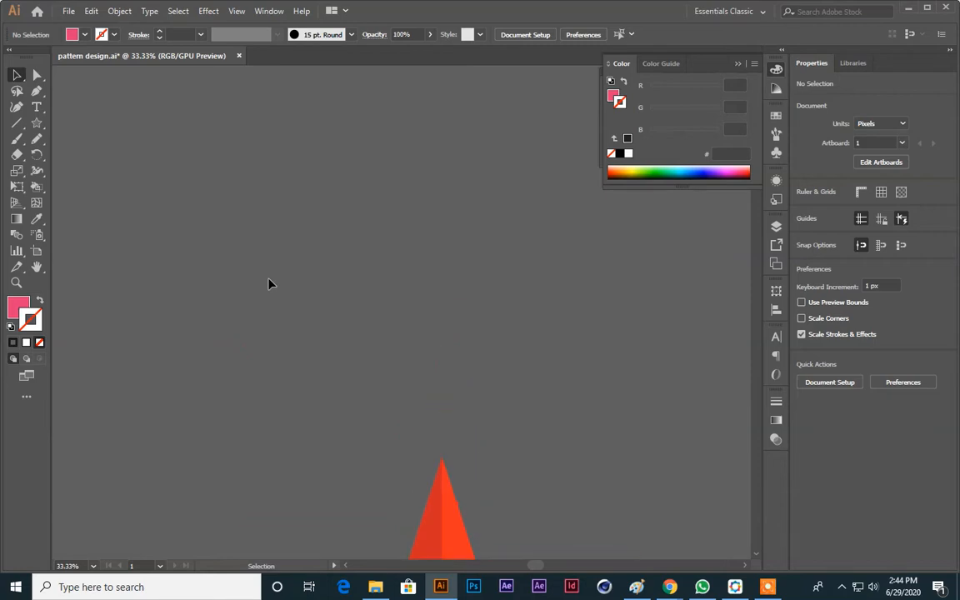
scroll(270, 281, "down", 3)
scroll(307, 238, "up", 6)
scroll(496, 224, "down", 6)
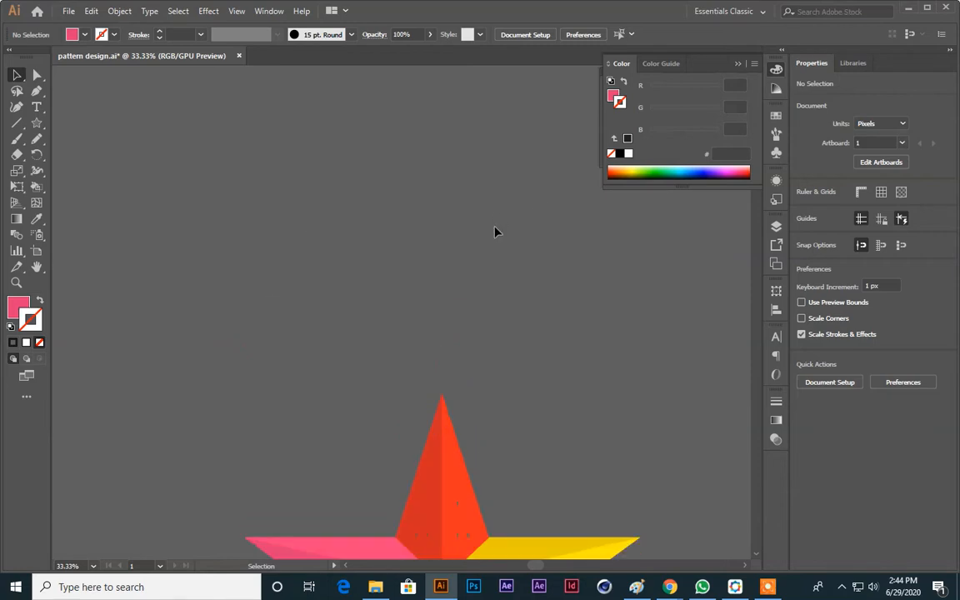
scroll(495, 231, "up", 10)
left_click_drag(37, 122, 84, 154)
scroll(443, 306, "up", 2)
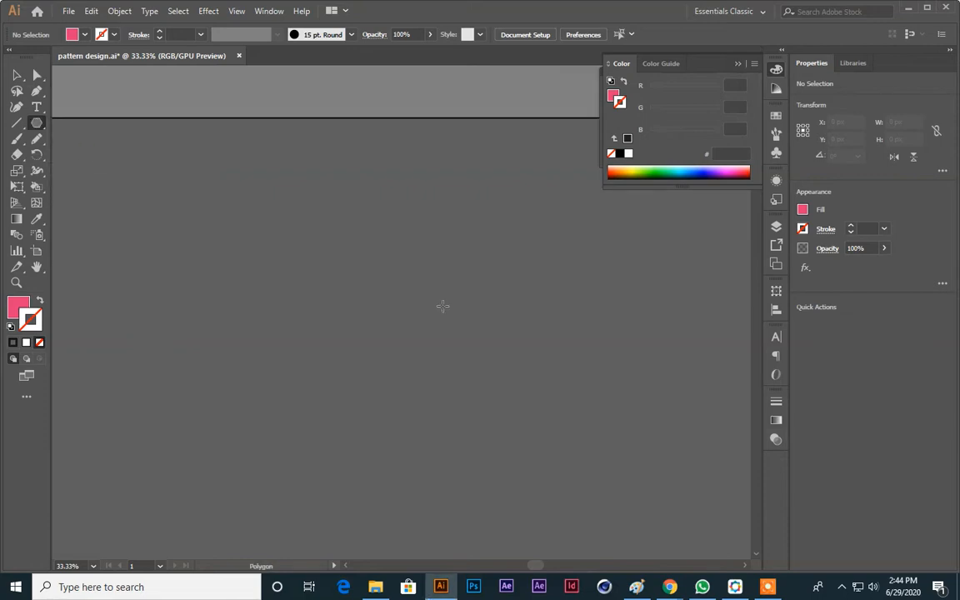
scroll(349, 272, "down", 3)
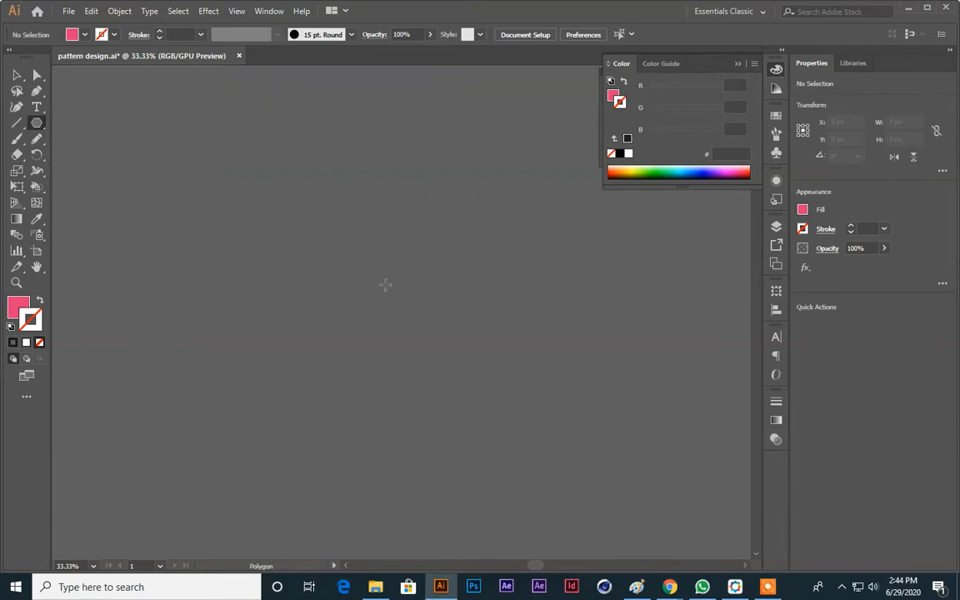
left_click_drag(385, 286, 482, 421)
left_click(18, 75)
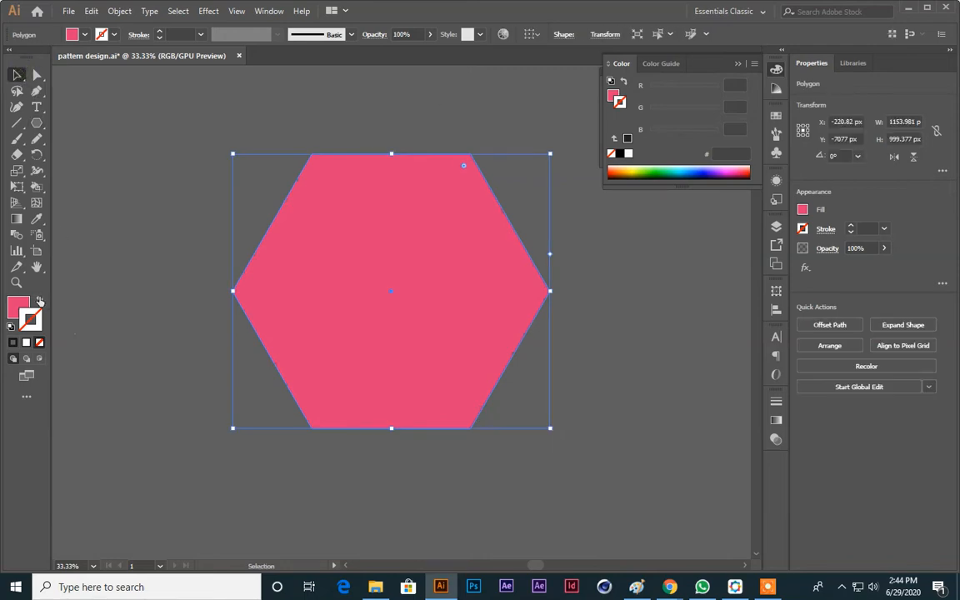
Swap the hexagon's fill and stroke so it has no fill, colour the stroke with the black swatch and deselect it
left_click(38, 301)
left_click(100, 36)
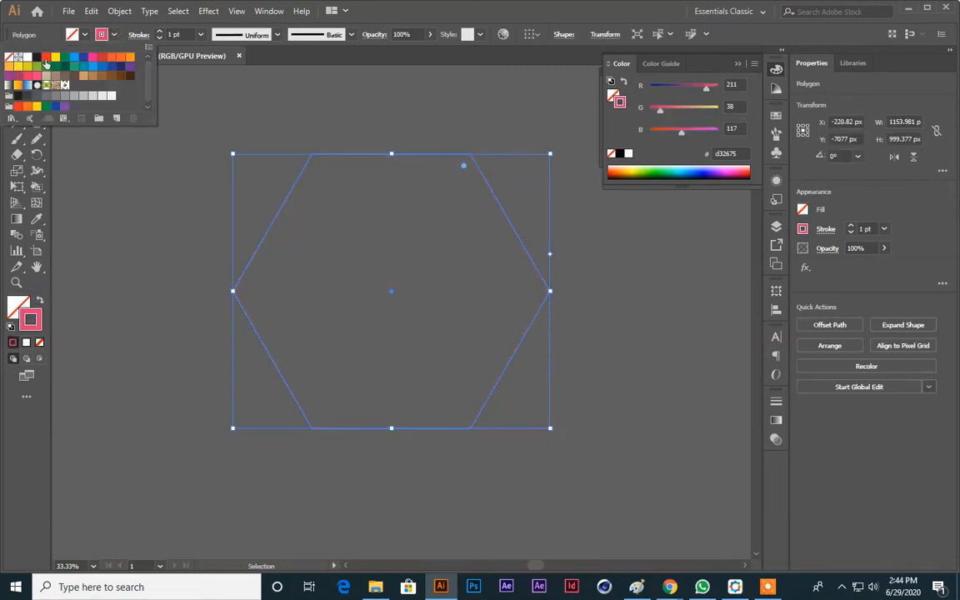
left_click(36, 58)
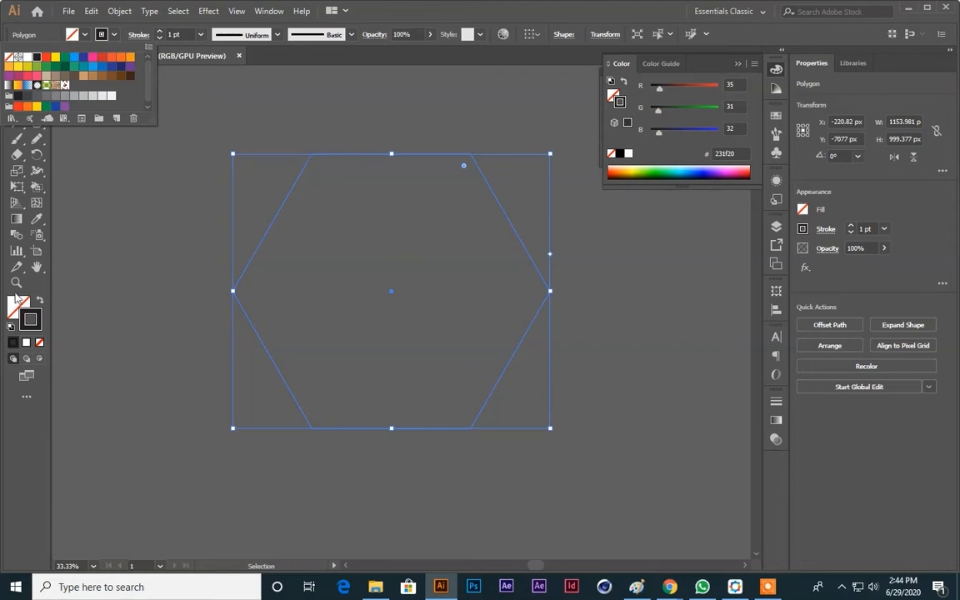
left_click(151, 216)
left_click(151, 210)
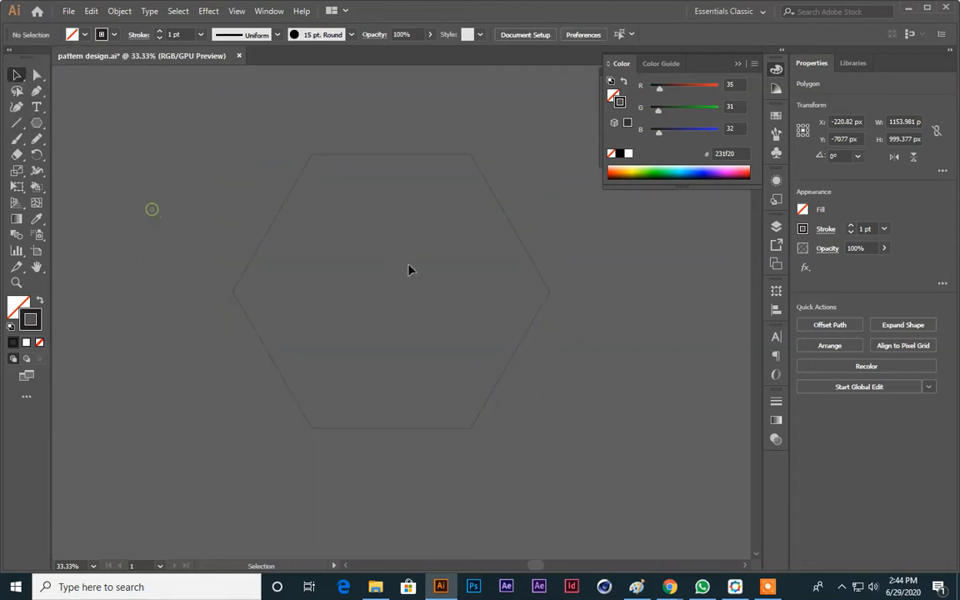
Set the hexagon's stroke weight to 6 pt and deselect it
left_click(534, 322)
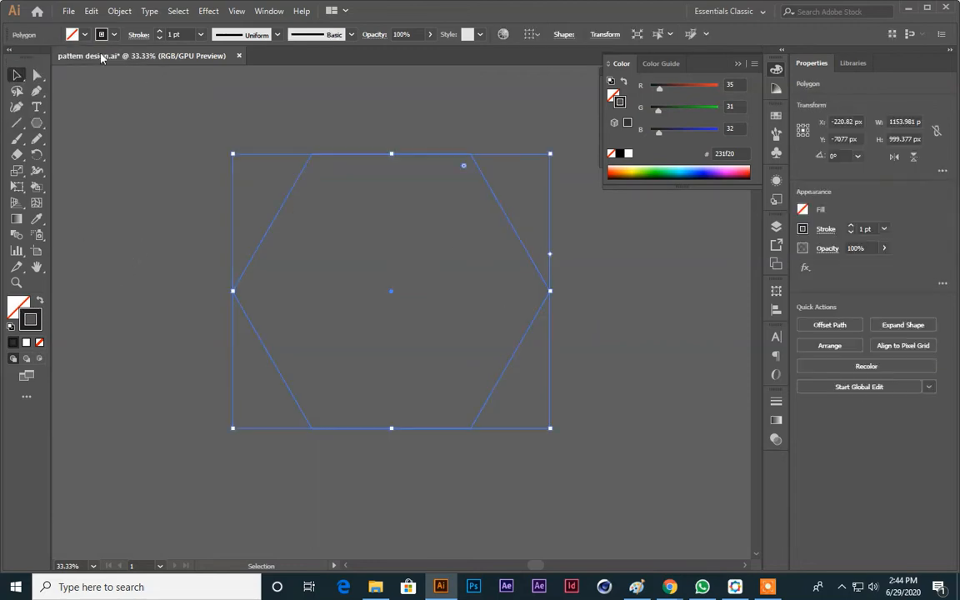
left_click(158, 32)
left_click(159, 31)
left_click(159, 32)
left_click(155, 134)
left_click_drag(586, 422, 489, 321)
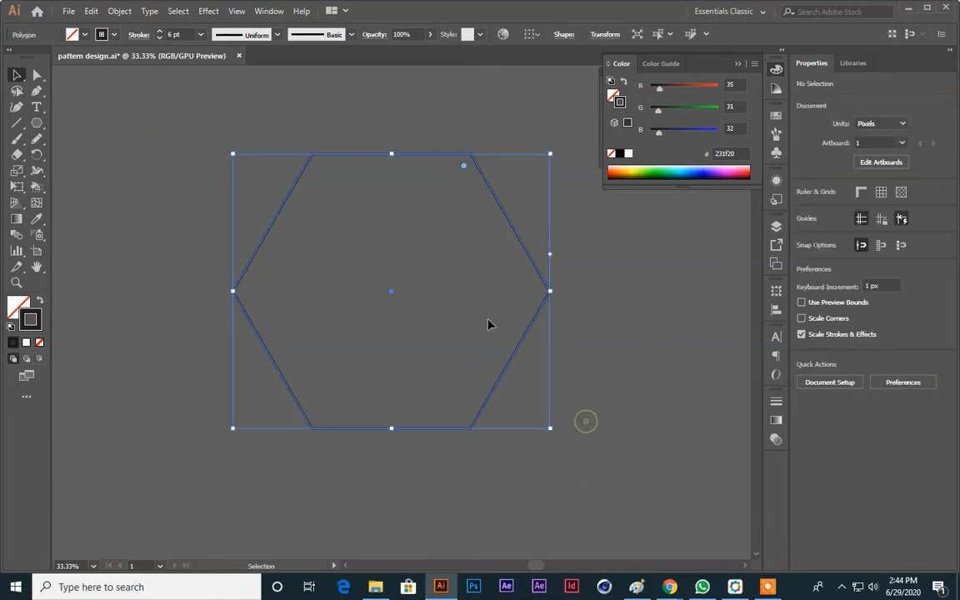
left_click(413, 281)
left_click(299, 185)
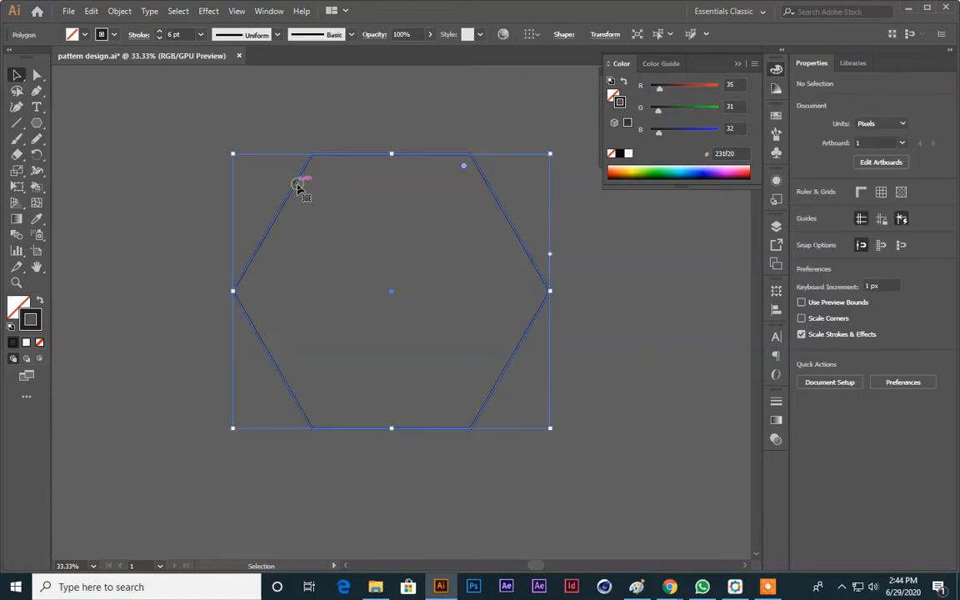
left_click(164, 171)
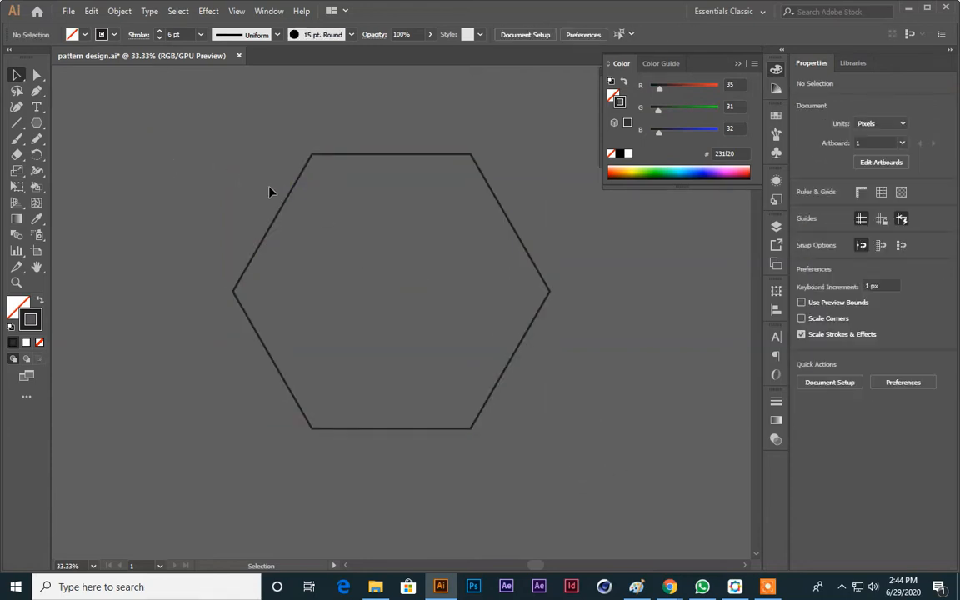
Draw a circle from the hexagon's centre, just over half the hexagon's width, and deselect it
left_click(36, 123, "alt")
left_click_drag(33, 129, 67, 136)
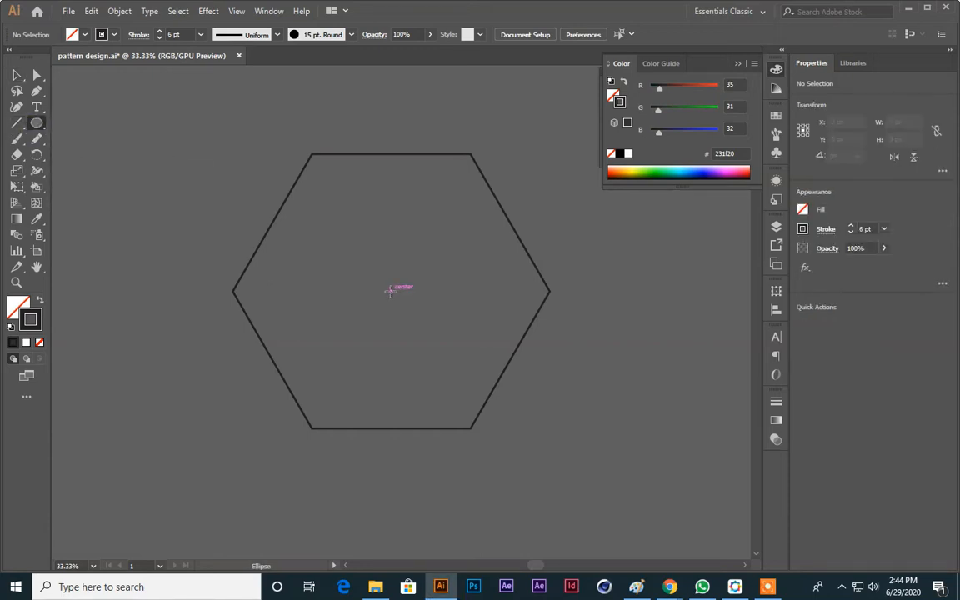
left_click_drag(391, 291, 426, 376)
key("v")
left_click(592, 428)
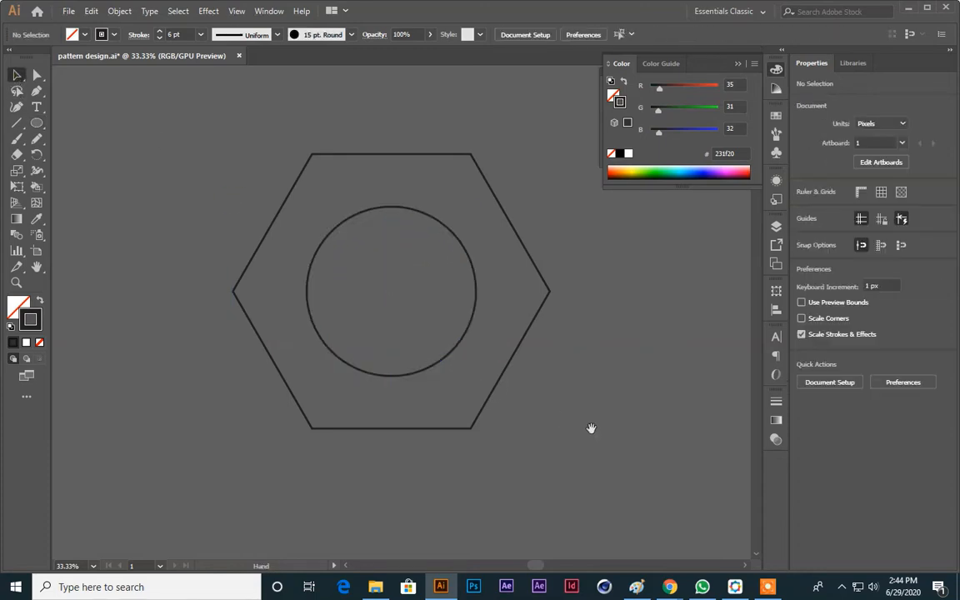
left_click_drag(592, 428, 569, 411)
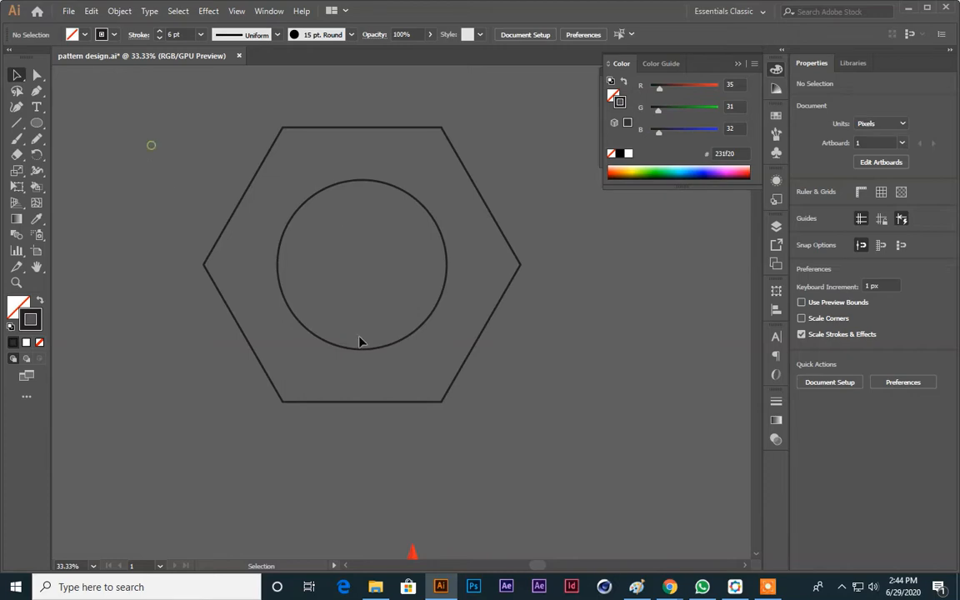
Skew and flatten the hexagon and circle together with Free Transform to about 1154 px by 680 px
key("ctrl+a")
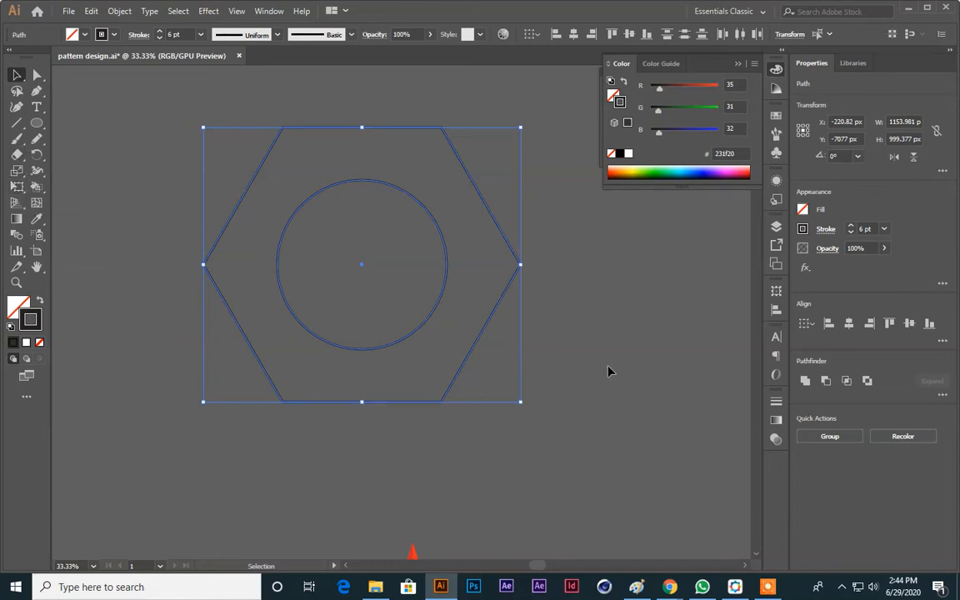
key("e")
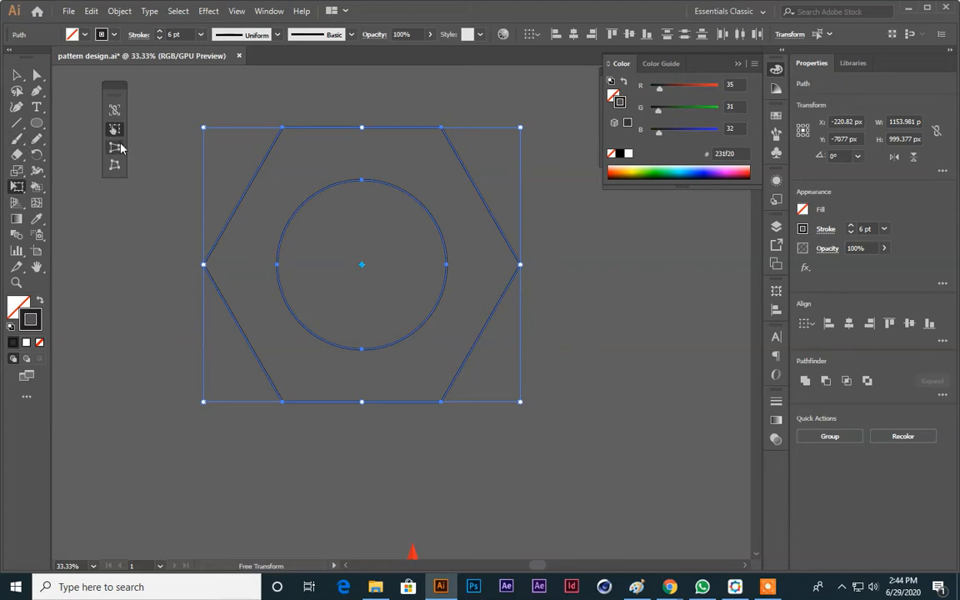
left_click_drag(359, 402, 512, 313)
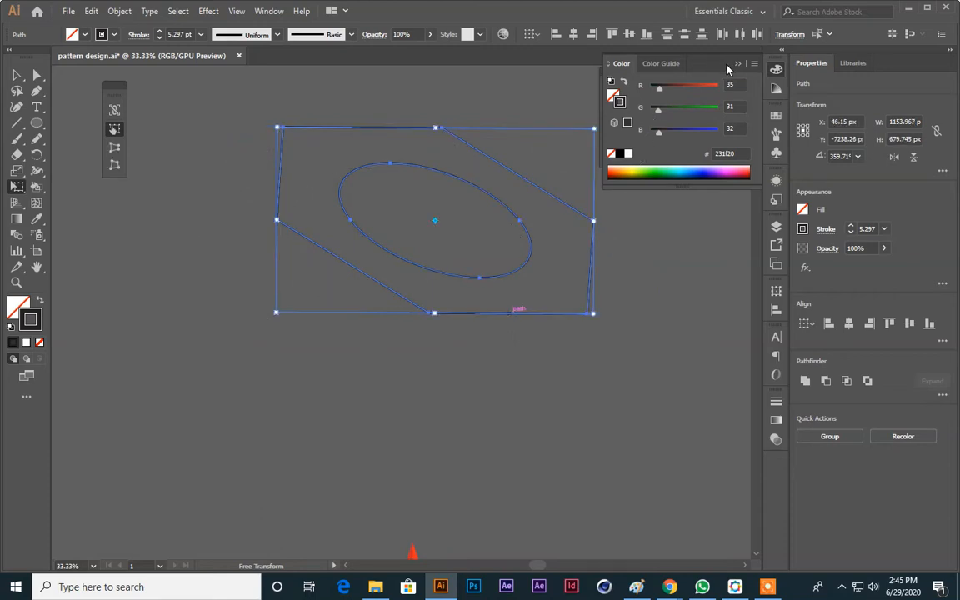
left_click(17, 75)
left_click(333, 318)
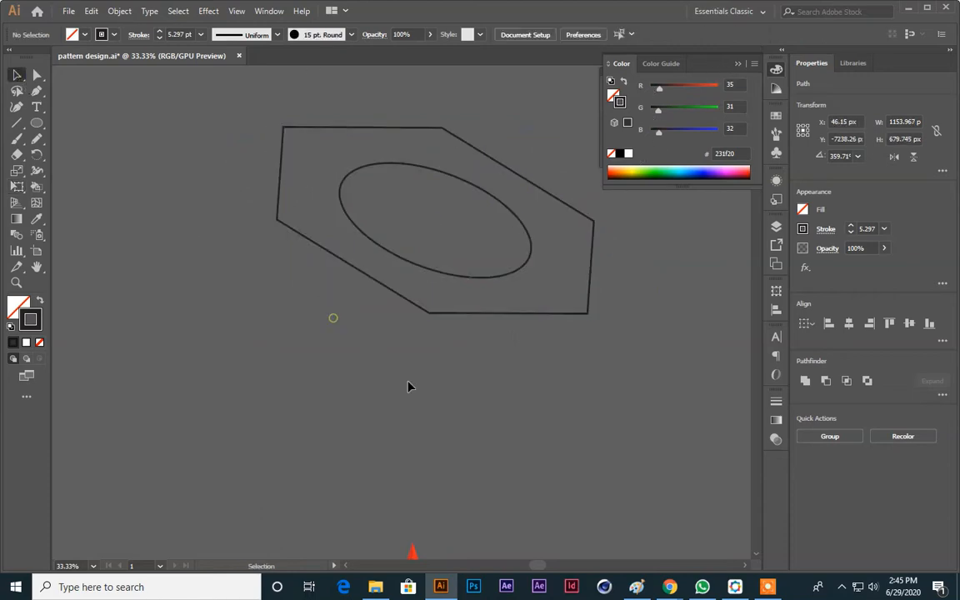
Rotate the skewed hexagon and ellipse counterclockwise to about 11.7° with Free Transform
left_click_drag(408, 386, 312, 403)
left_click_drag(339, 267, 344, 271)
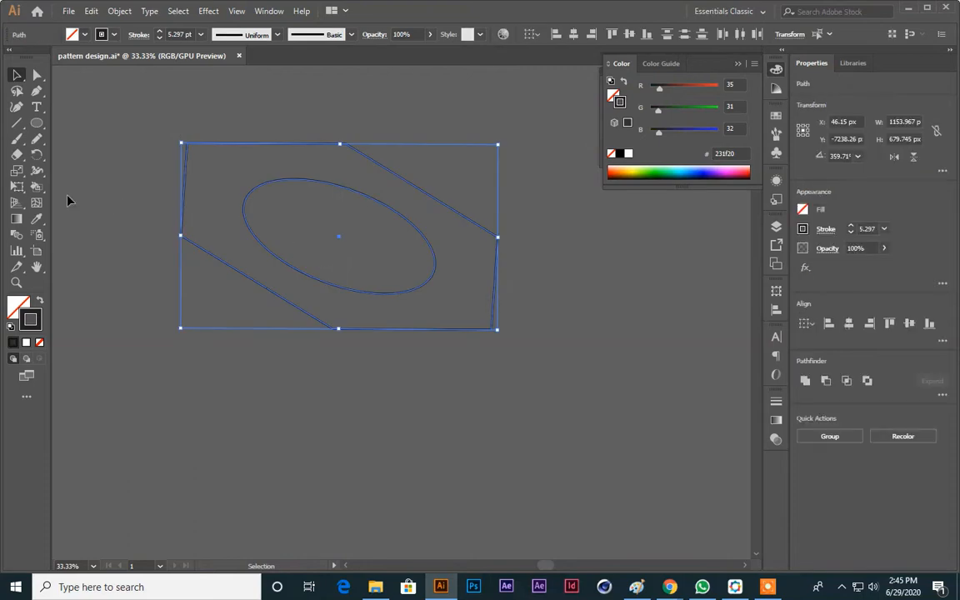
left_click(17, 185)
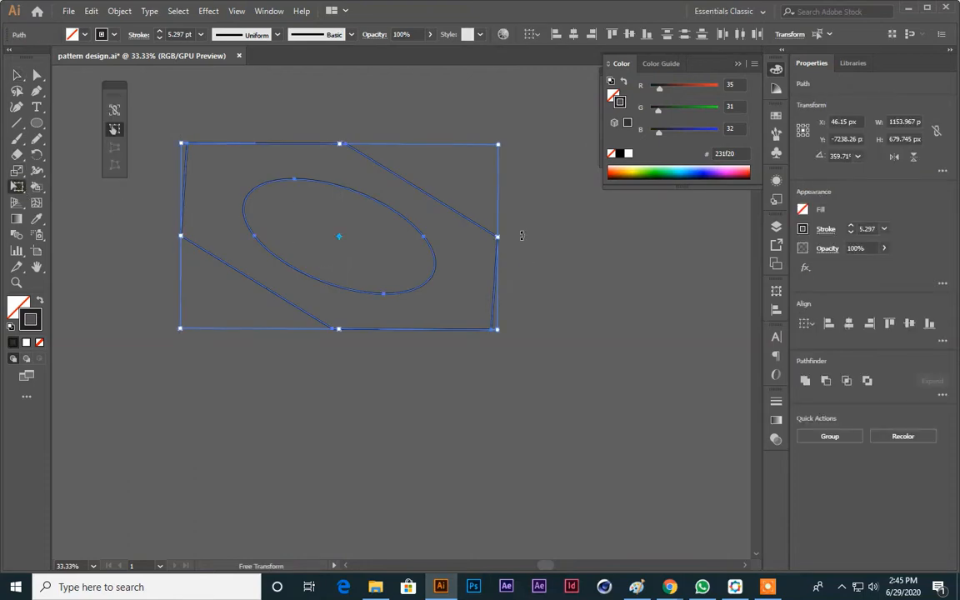
left_click_drag(522, 236, 514, 198)
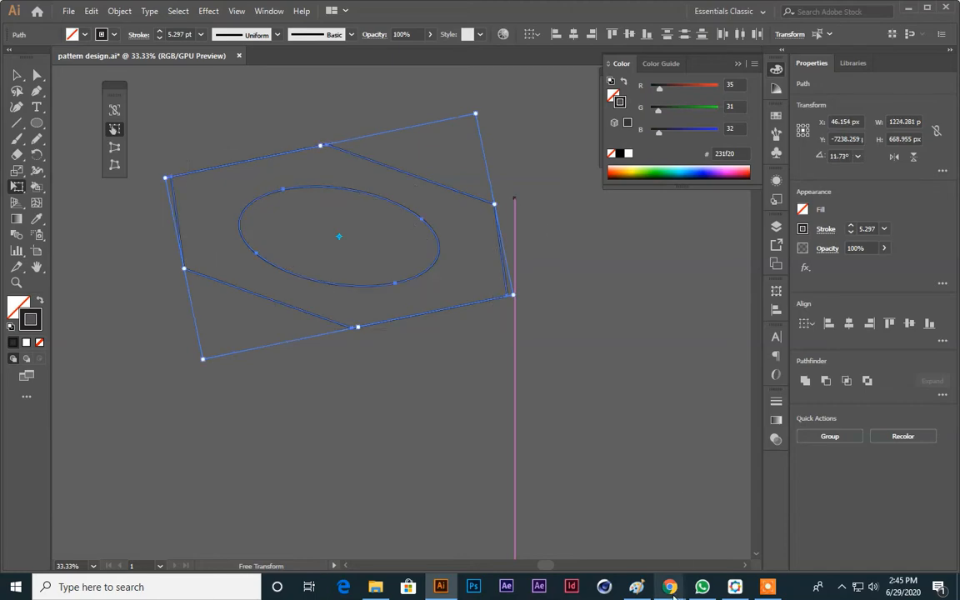
Switch to the Google Meet call in Chrome, admit the waiting participant and return to Illustrator
left_click(493, 453)
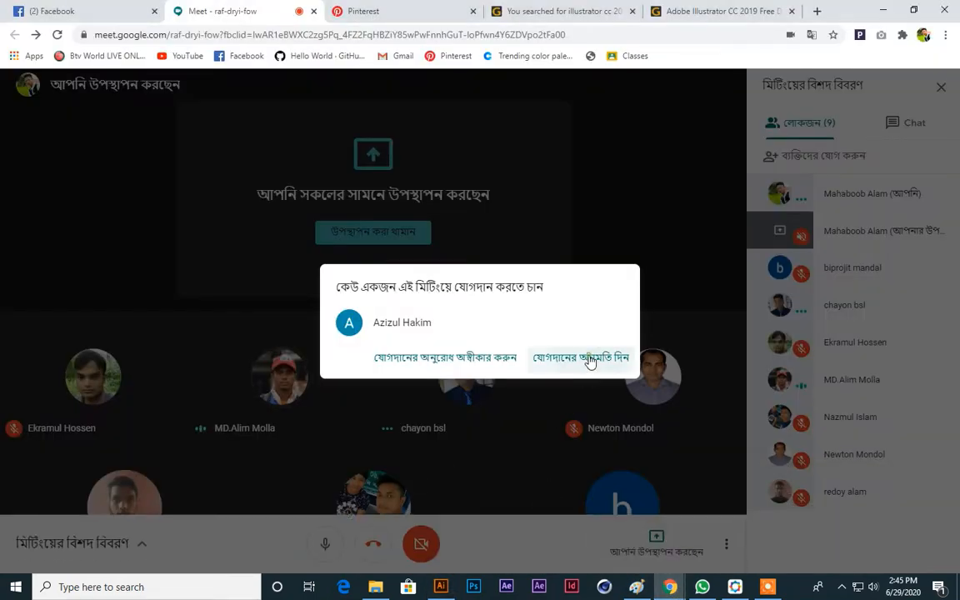
left_click(589, 358)
key("alt+Tab")
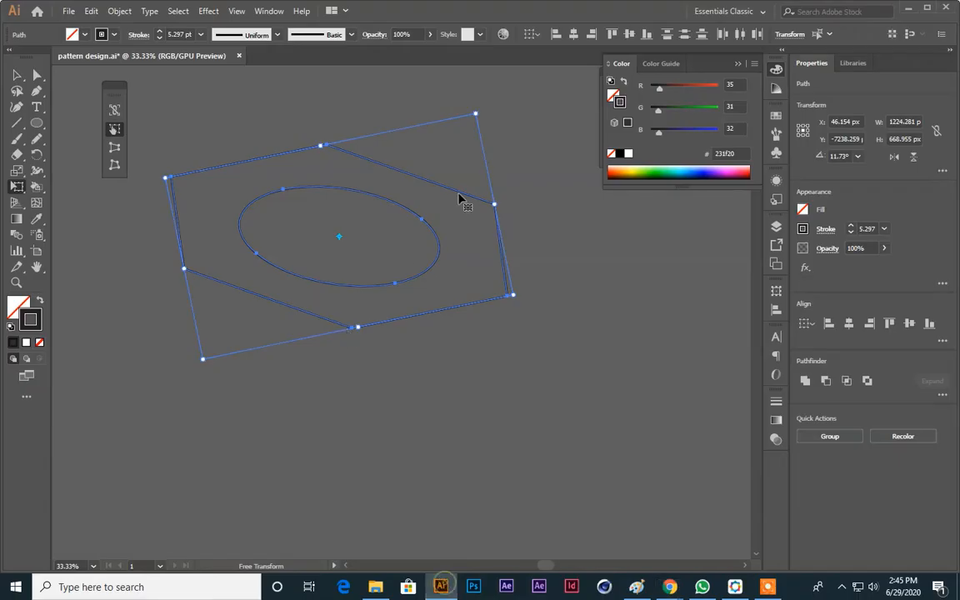
Rotate the hexagon and ellipse slightly further, to 14.2°, and leave Free Transform
left_click_drag(527, 312, 547, 325)
left_click(17, 75)
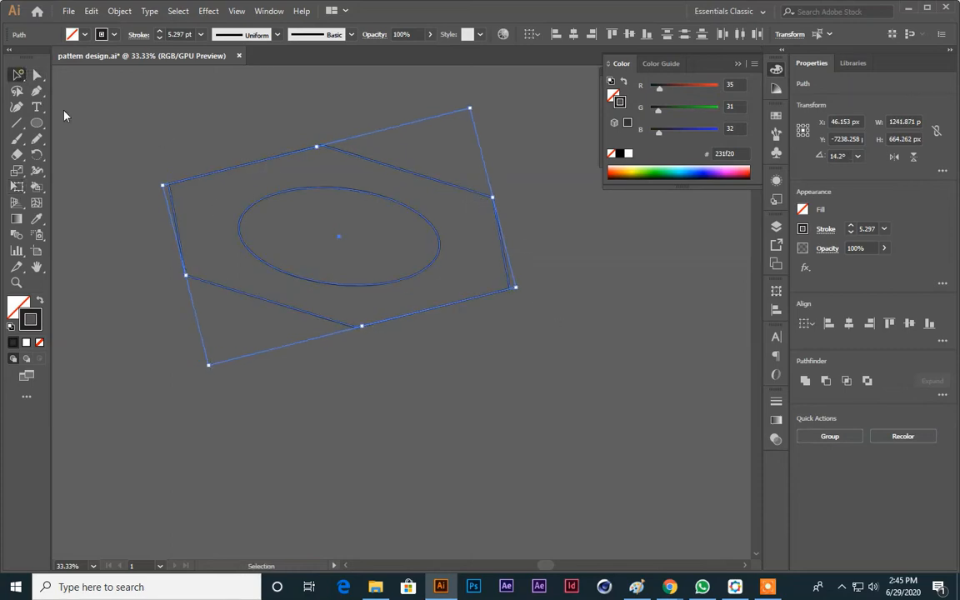
left_click(529, 440)
Duplicate the tilted hexagon and ellipse straight down by about 177 px and deselect the copy
left_click(338, 194)
left_click_drag(337, 192, 342, 243)
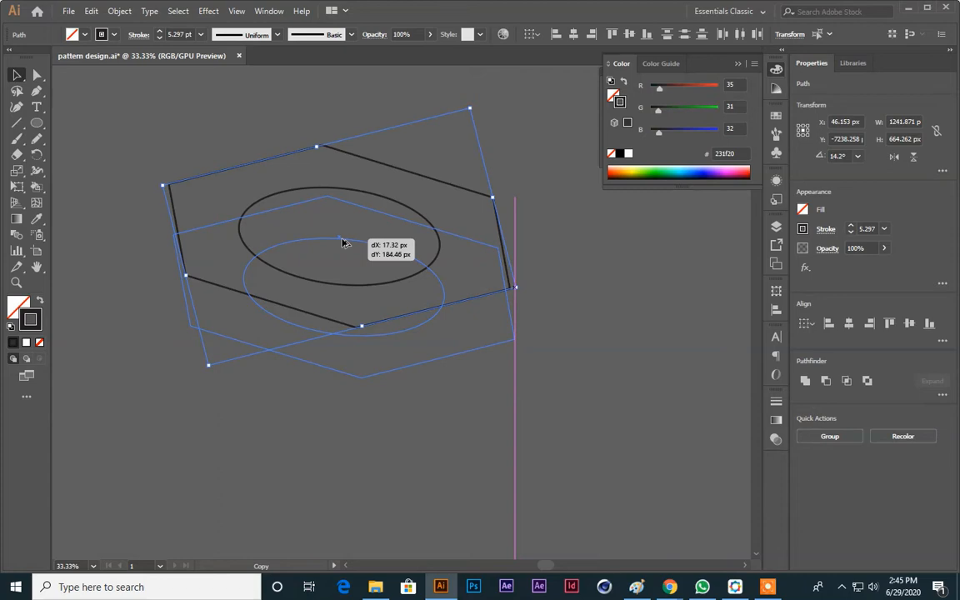
left_click_drag(342, 243, 339, 240)
left_click(527, 406)
Connect the two left, the front and the right corners of the upper and lower hexagons with vertical lines about 177 px long
key("ctrl+plus")
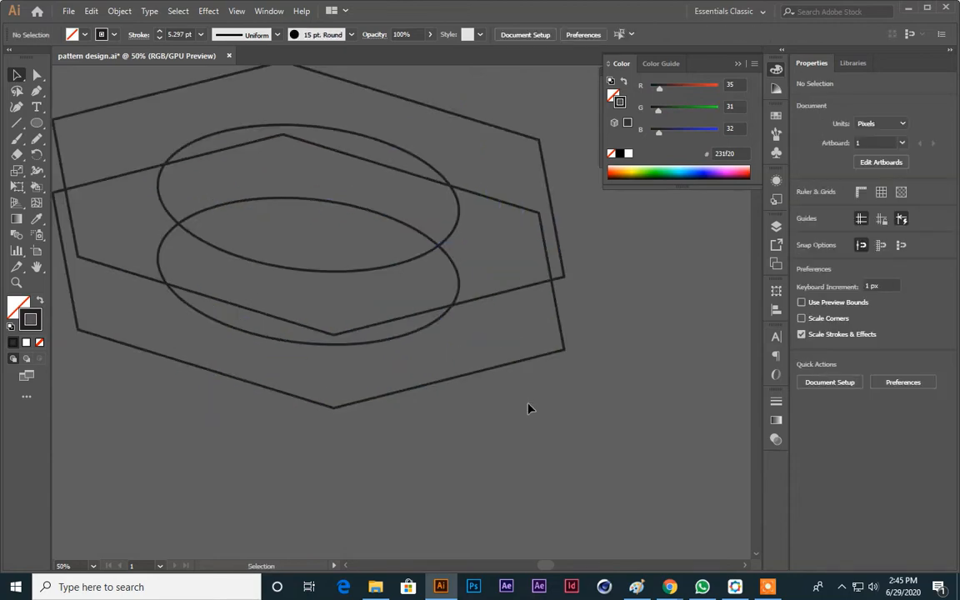
left_click_drag(526, 409, 574, 435)
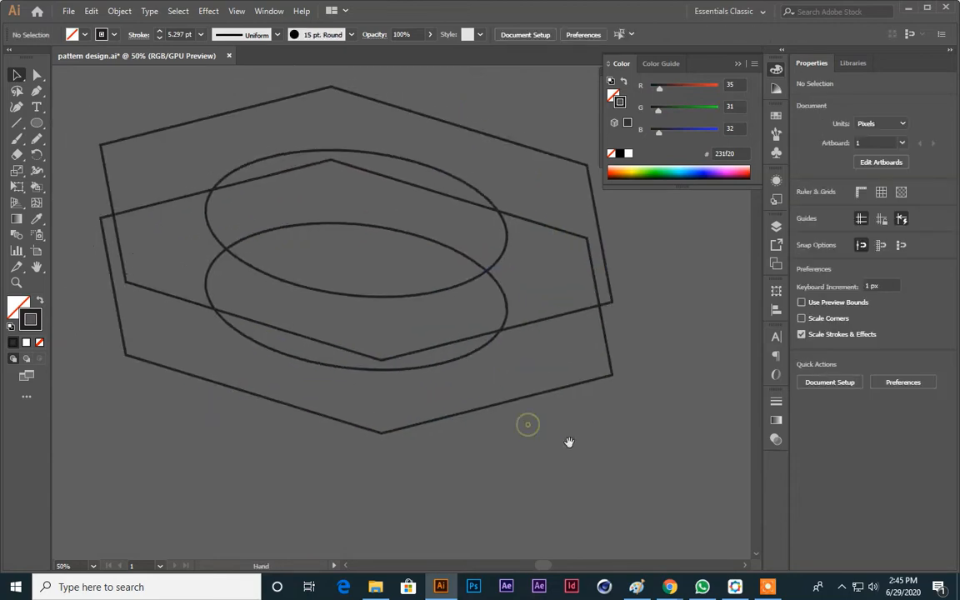
left_click(17, 123)
left_click_drag(100, 144, 100, 217)
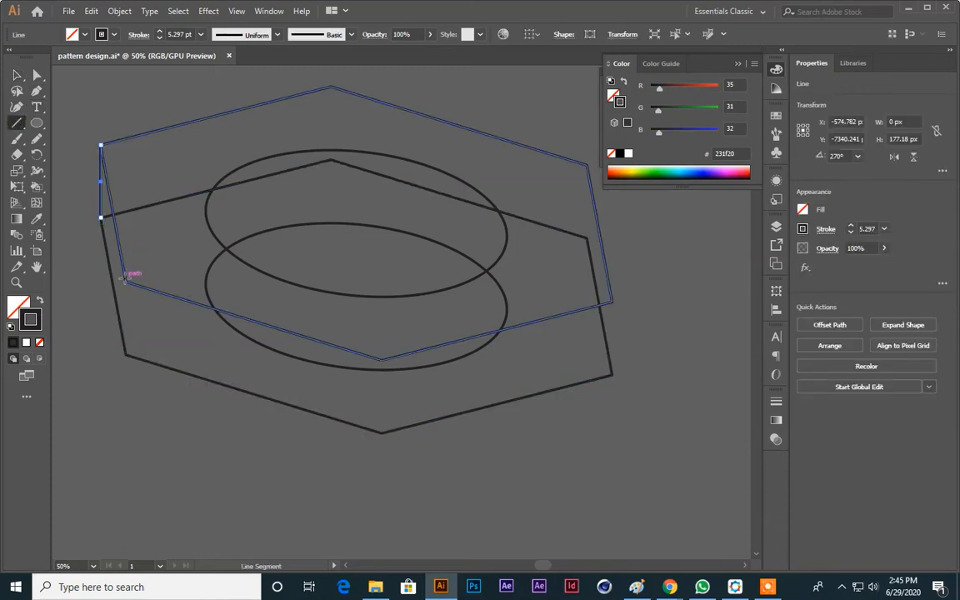
left_click_drag(127, 280, 125, 355)
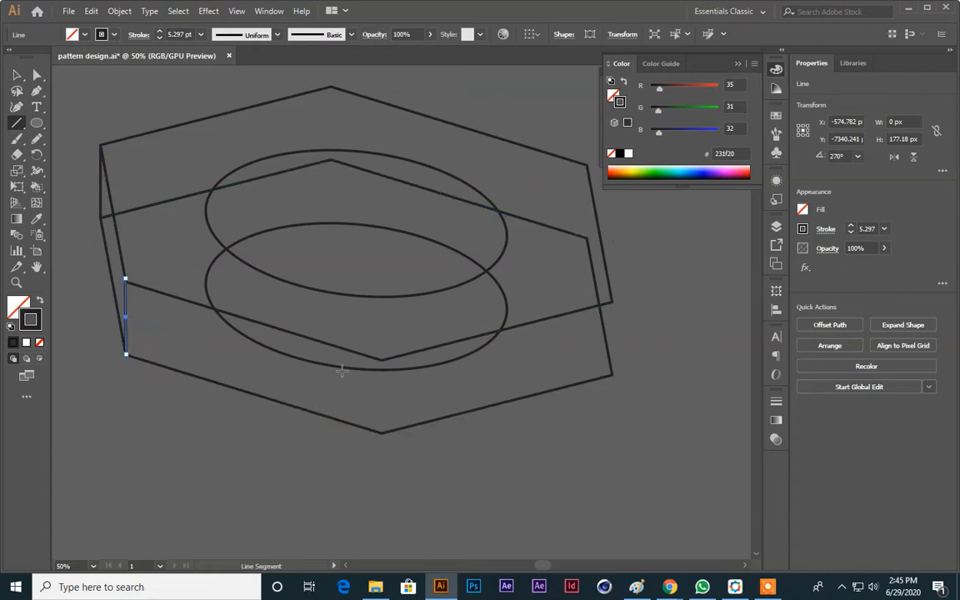
left_click_drag(381, 360, 382, 433)
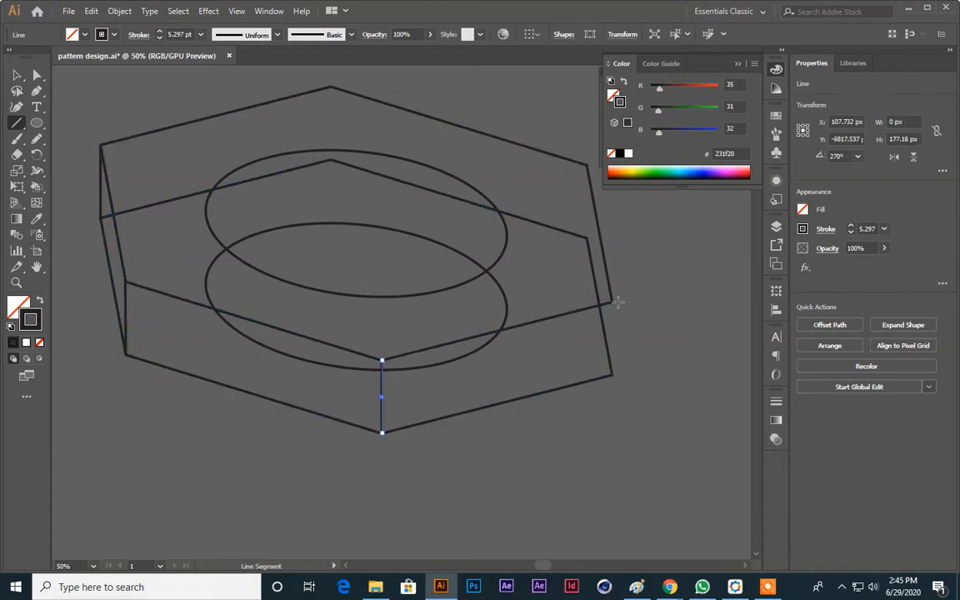
left_click_drag(612, 301, 612, 375)
left_click(14, 76)
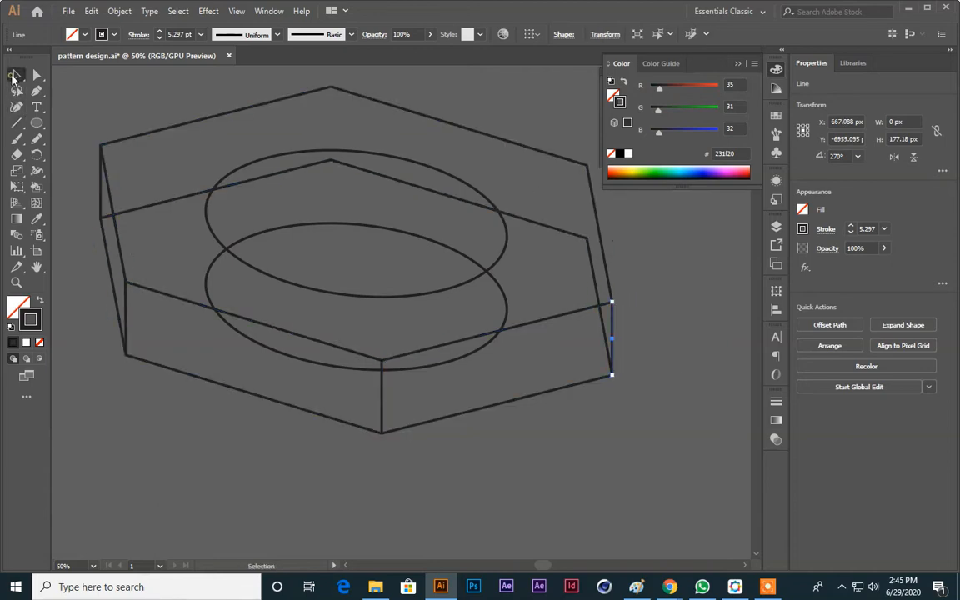
left_click(563, 448)
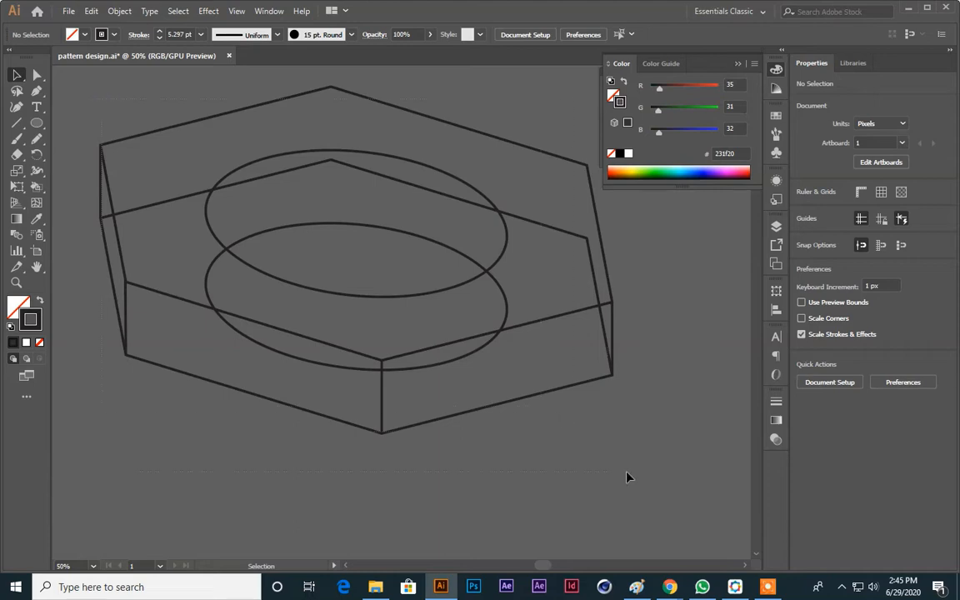
Select all the nut outlines and turn them into a Live Paint group with the Live Paint Bucket
key("ctrl+a")
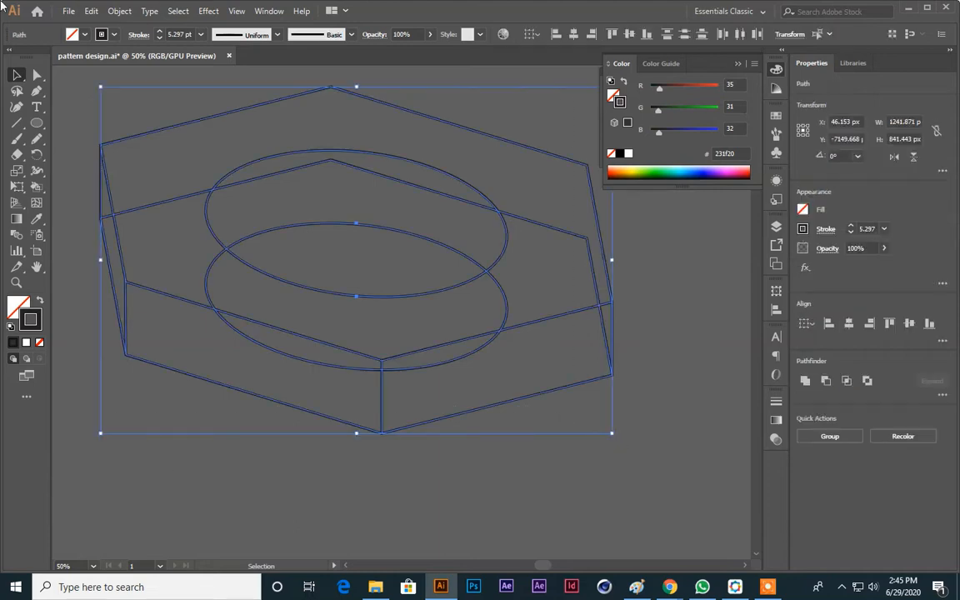
left_click(36, 188)
left_click_drag(36, 188, 68, 204)
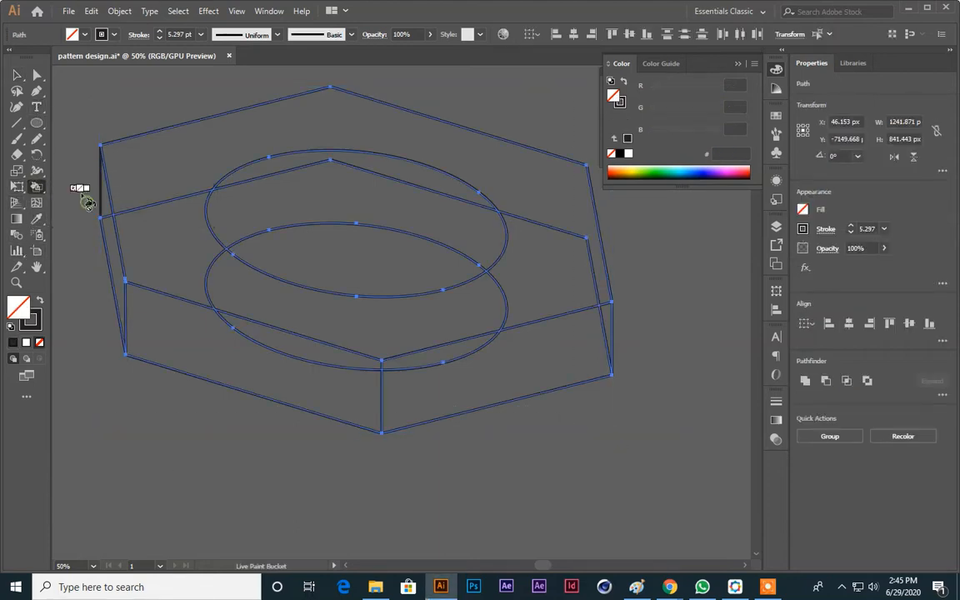
left_click(392, 213)
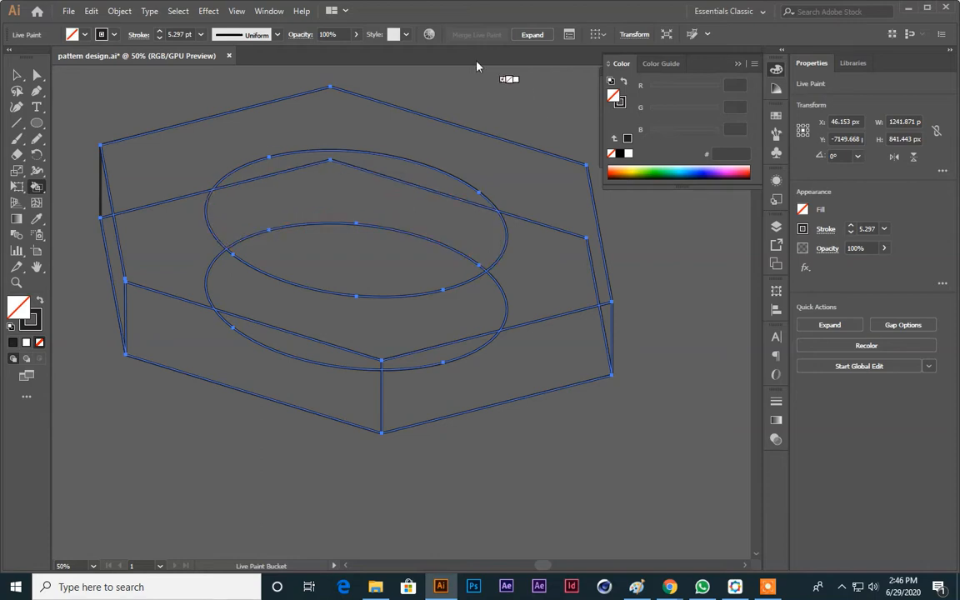
Delete the lower hexagon's hidden back edges that cross the top face and the hole, using the Live Paint Selection tool
left_click(36, 190)
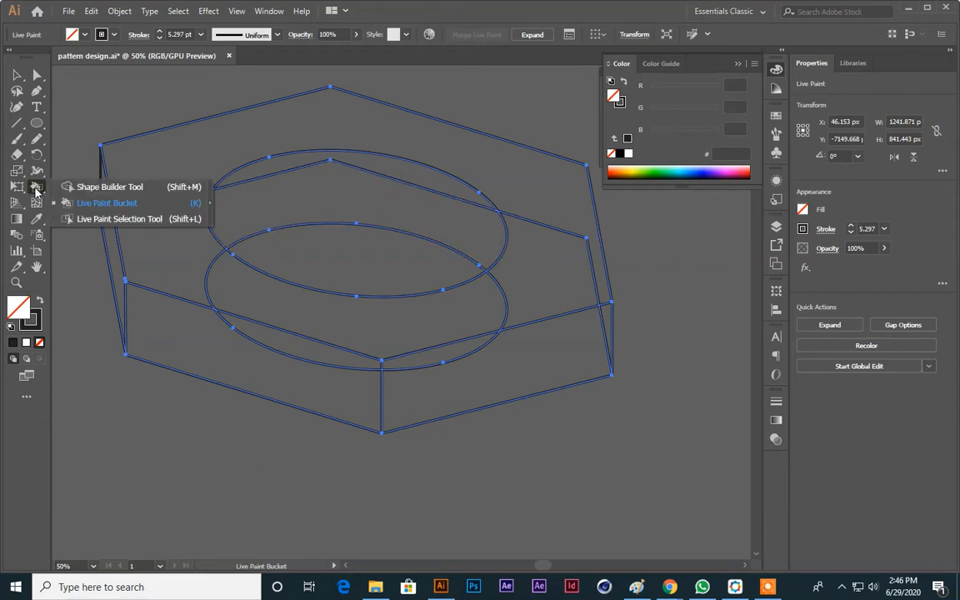
left_click(87, 219)
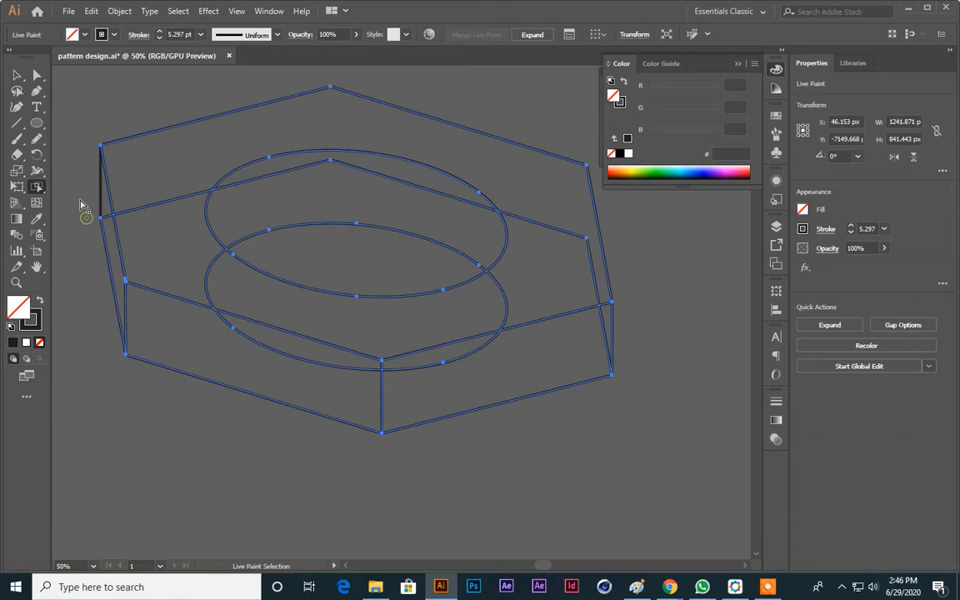
left_click(175, 201)
key("Delete")
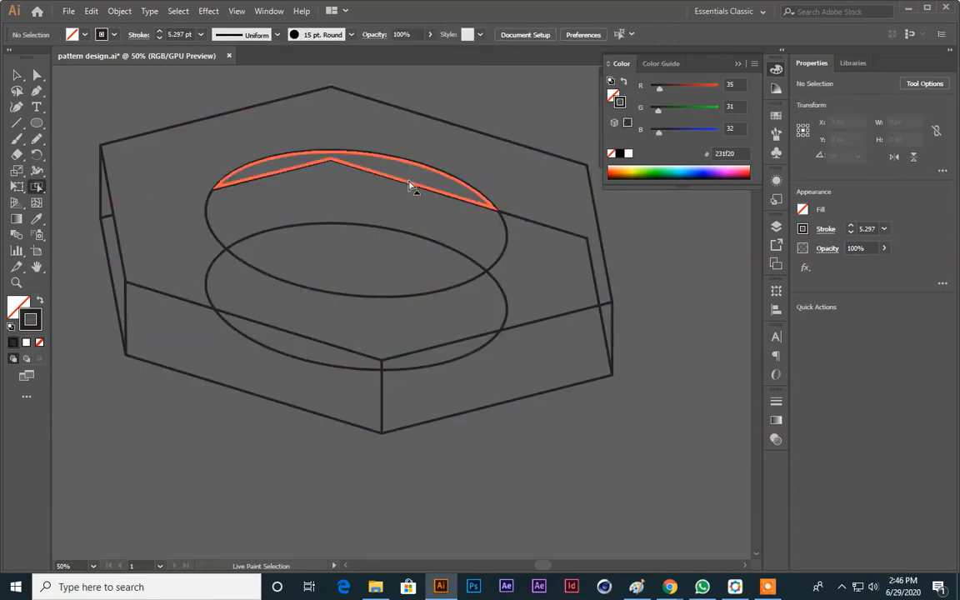
left_click(440, 194)
key("Delete")
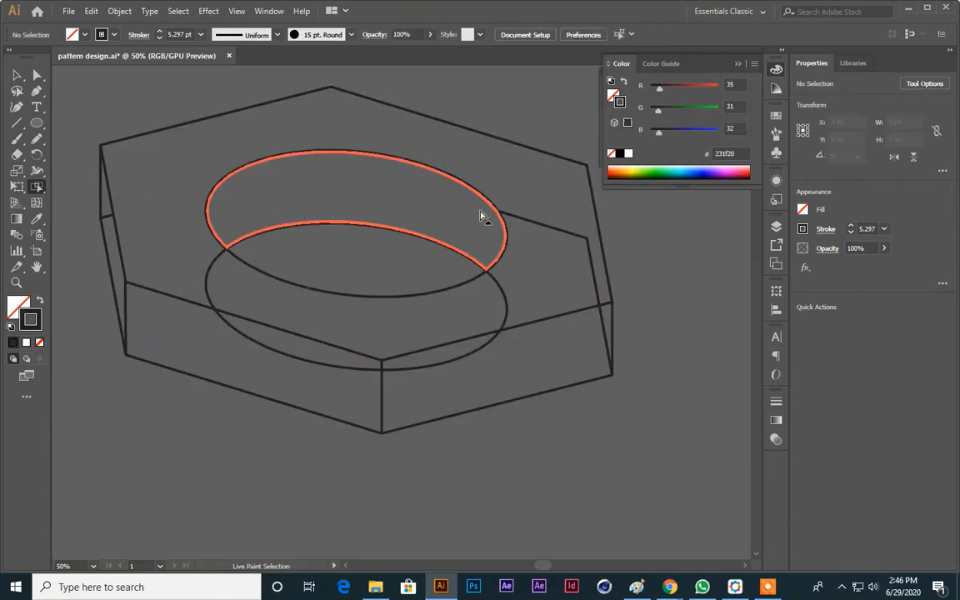
left_click(573, 236)
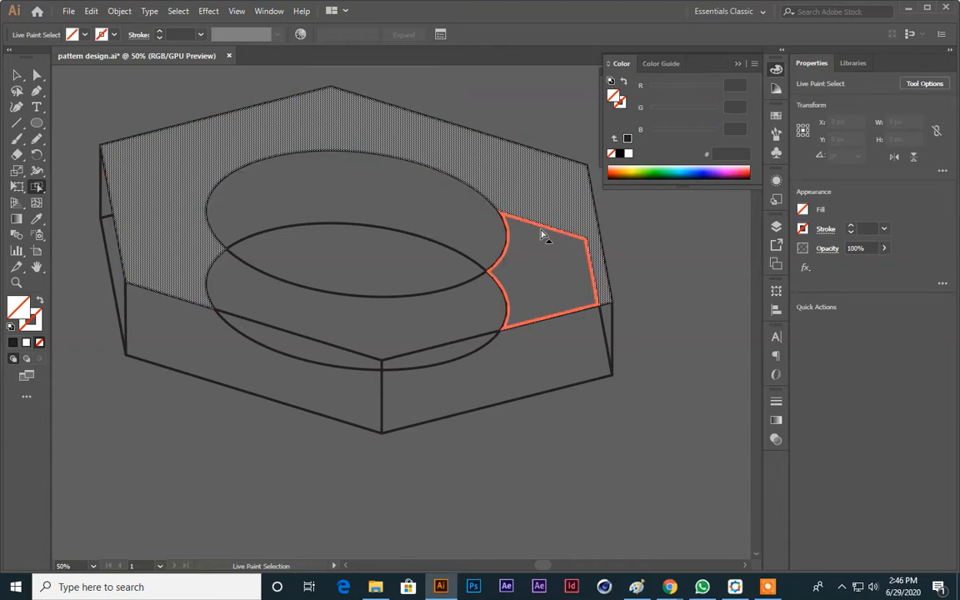
left_click(542, 232)
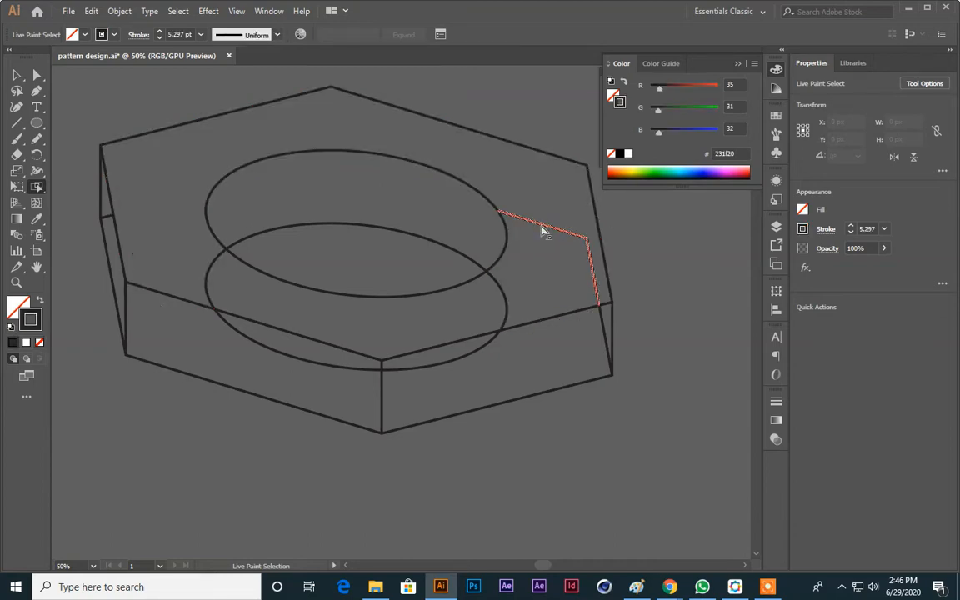
key("Delete")
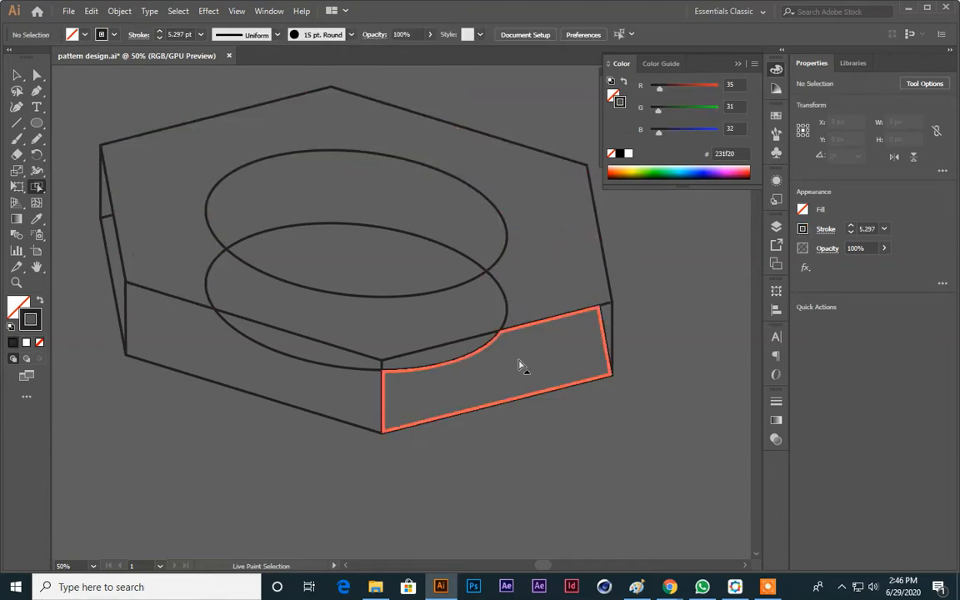
Delete the lower ellipse's arcs across the top face and front sides, keeping only the arc inside the hole
left_click(509, 309)
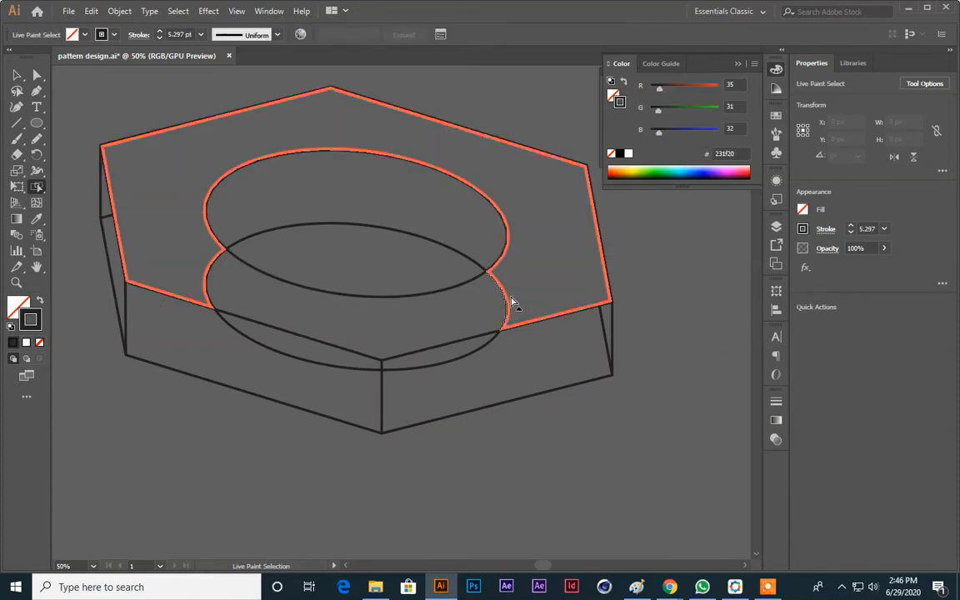
key("Delete")
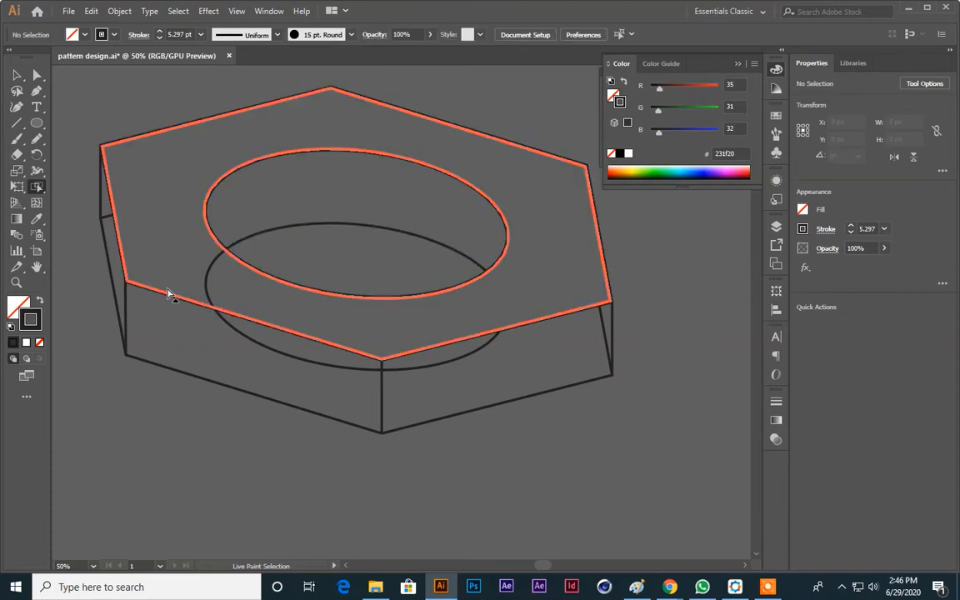
left_click(210, 280)
key("Delete")
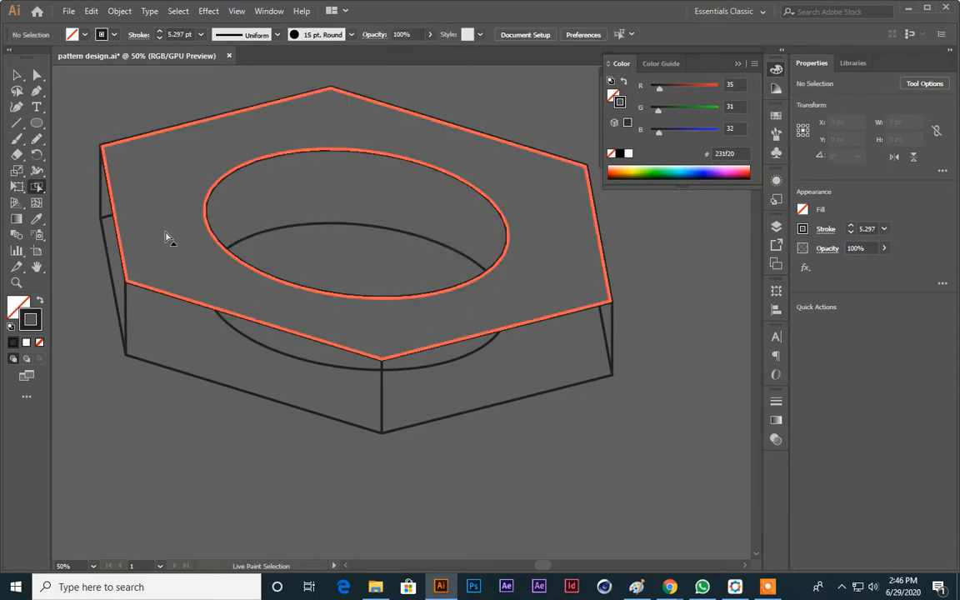
left_click(285, 360)
key("Delete")
left_click(472, 358)
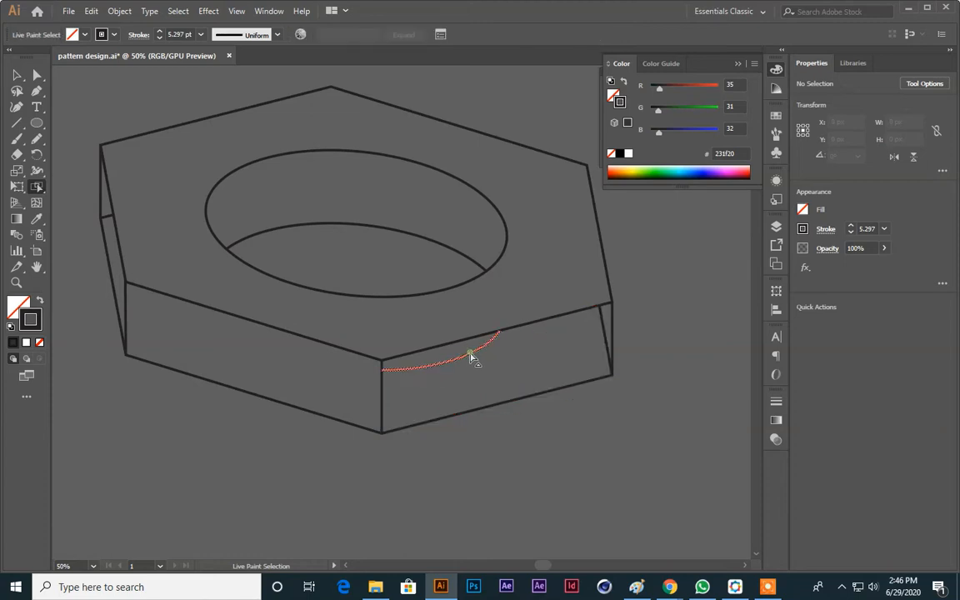
key("Delete")
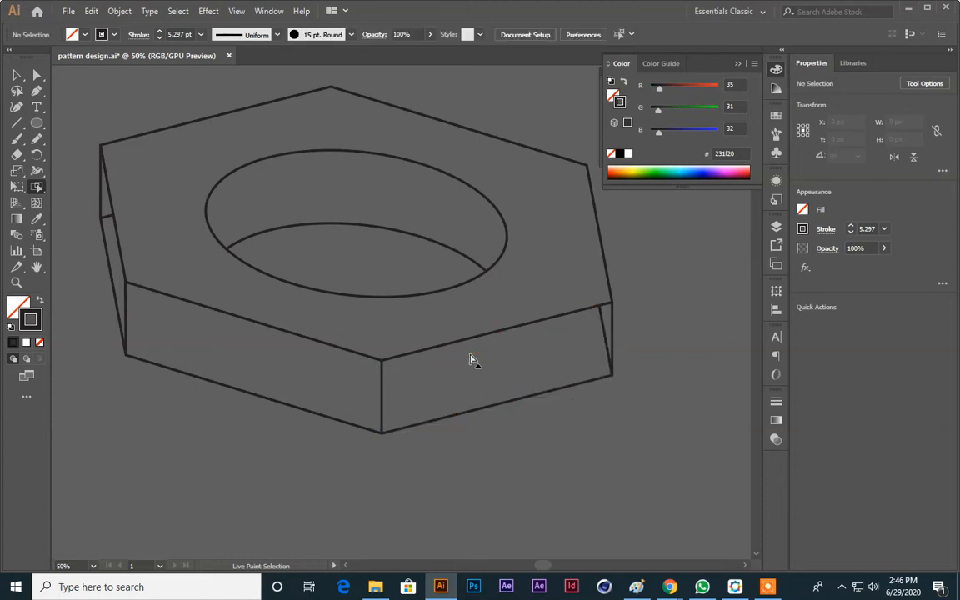
Try to remove the short leftover segment of the lower hexagon at the nut's far-left corner
left_click(106, 221)
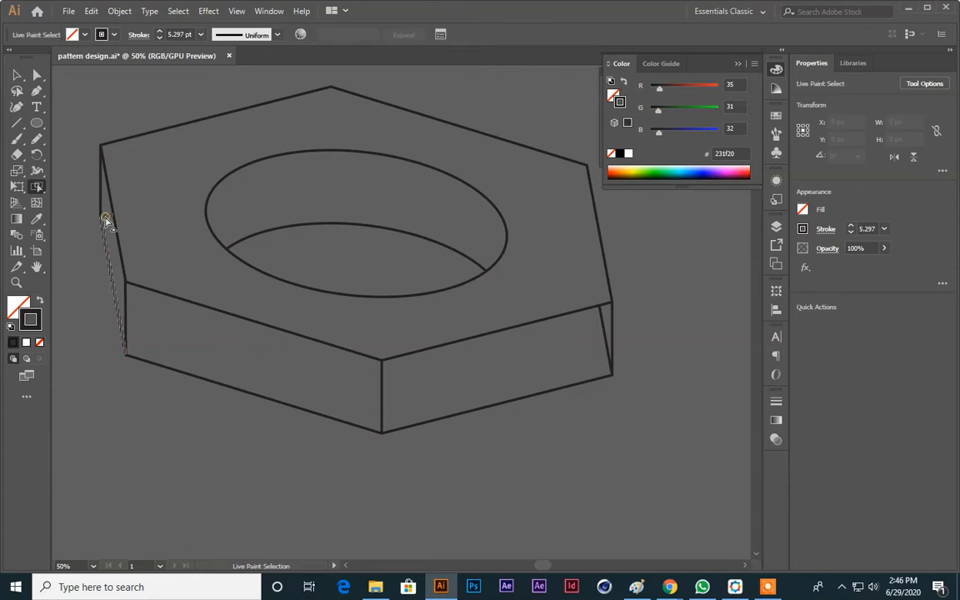
key("Delete")
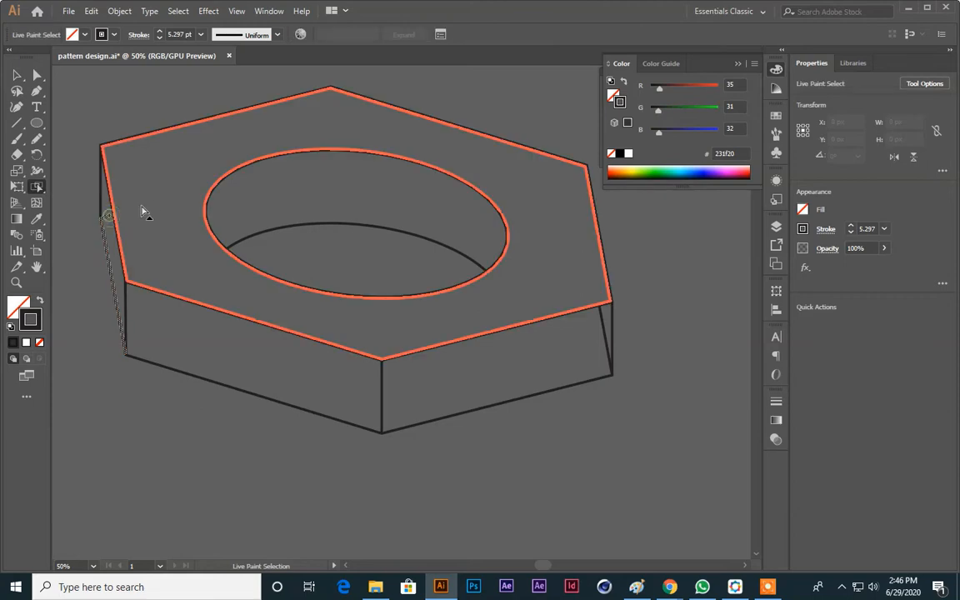
key("ctrl+equal")
key("ctrl+equal")
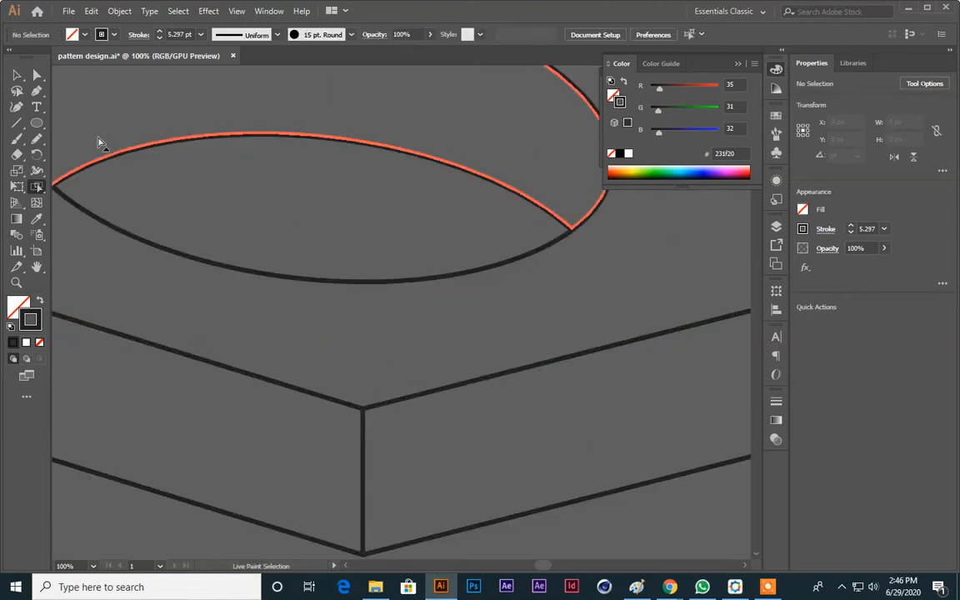
mouse_move(131, 196)
left_mouse_down()
mouse_move(259, 330)
mouse_move(387, 363)
left_mouse_up()
left_click_drag(292, 367, 429, 336)
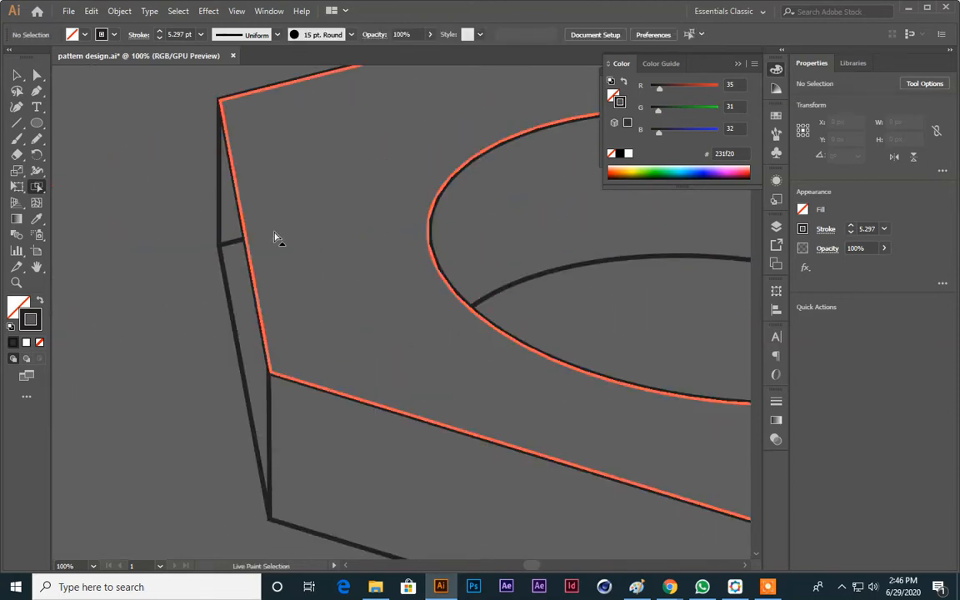
left_click(236, 244)
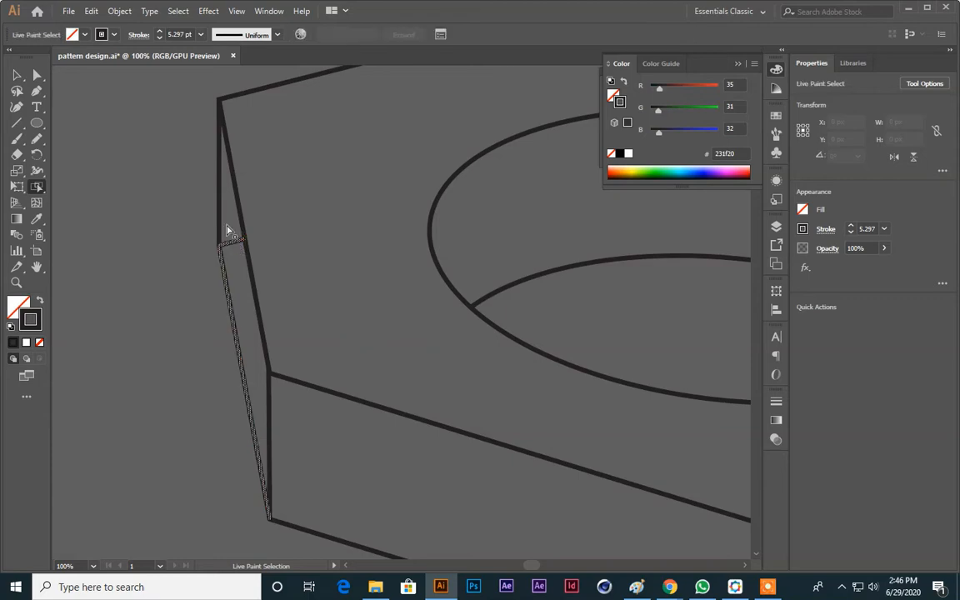
left_click(227, 225)
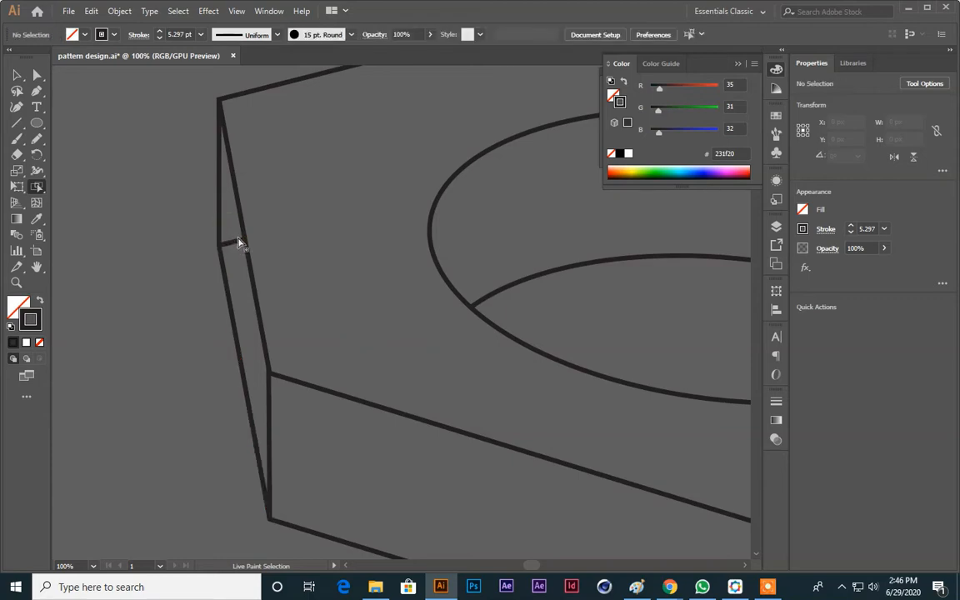
left_click(237, 241)
left_click(236, 244)
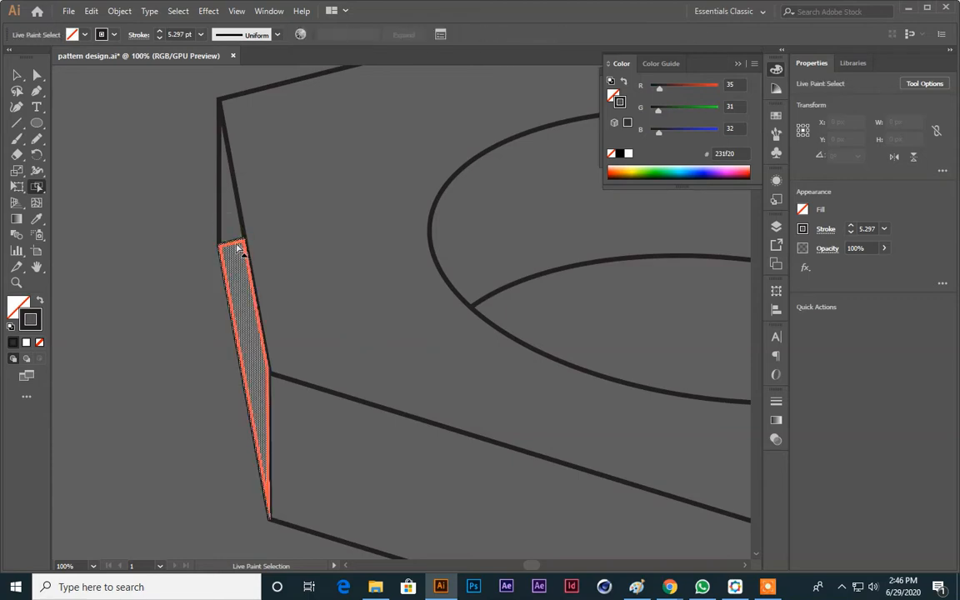
left_click(232, 237)
left_click(234, 241)
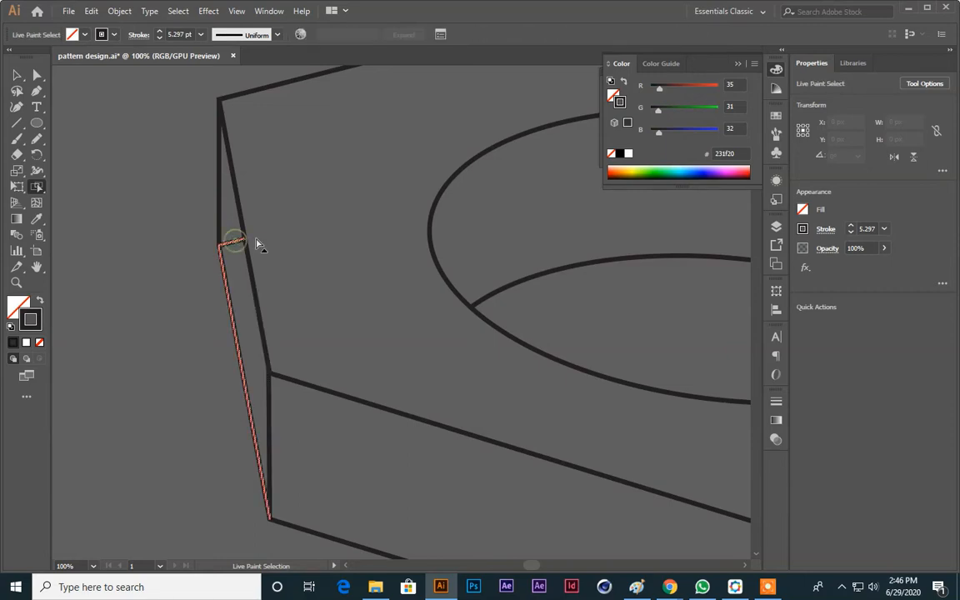
left_click(204, 186)
Delete the leftover slanted lower-hexagon edge inside the side face at the nut's right corner
key("ctrl+minus")
key("ctrl+minus")
key("ctrl+minus")
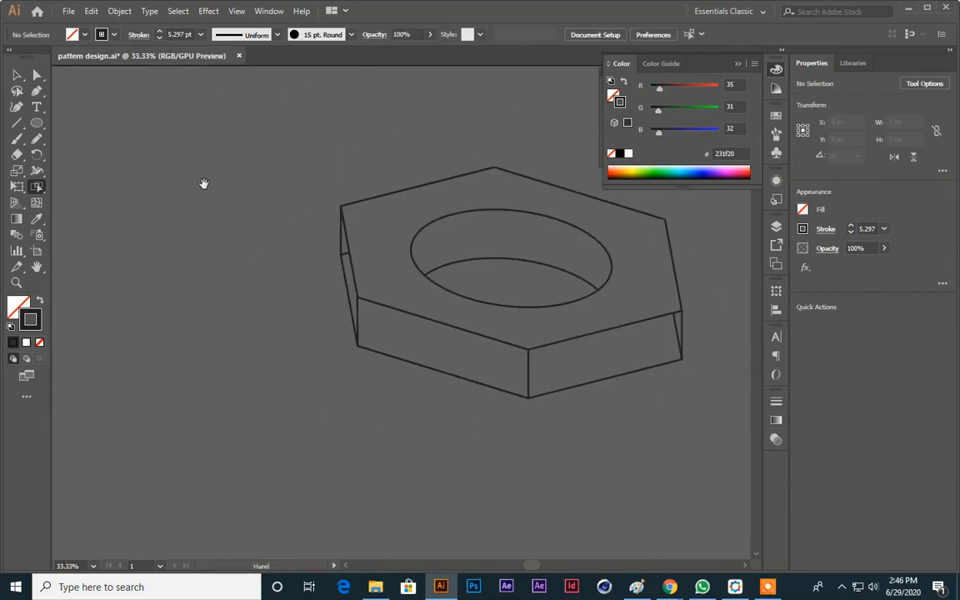
left_click_drag(228, 240, 181, 259)
key("ctrl+plus")
key("ctrl+plus")
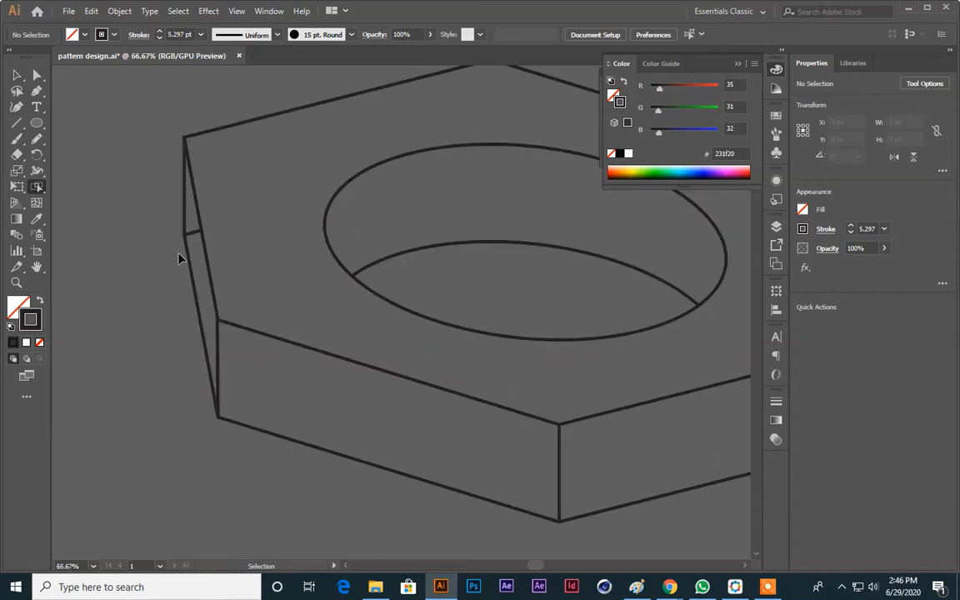
left_click_drag(355, 293, 222, 240)
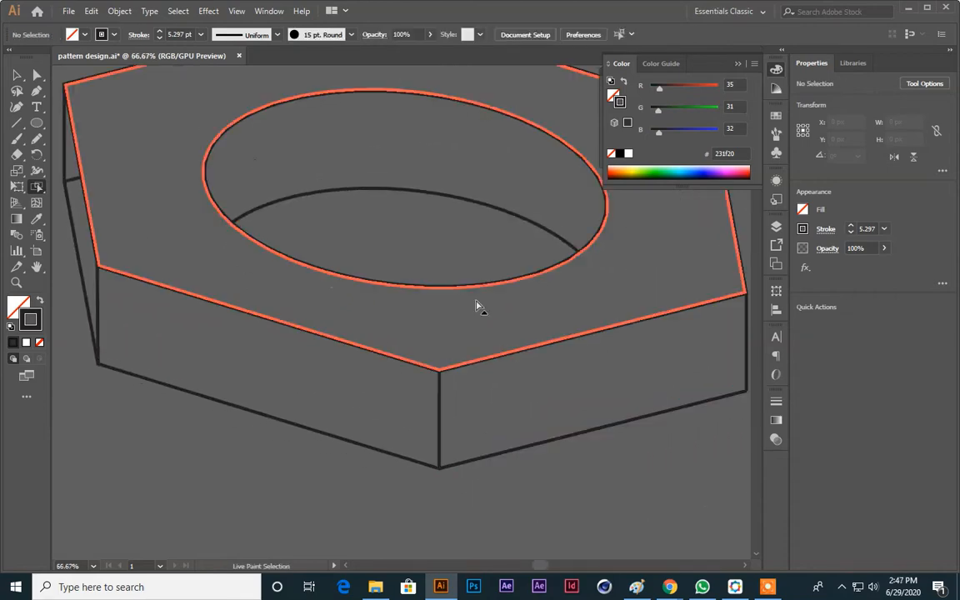
scroll(417, 300, "up", 2)
key("ctrl+minus")
key("ctrl+minus")
key("ctrl+minus")
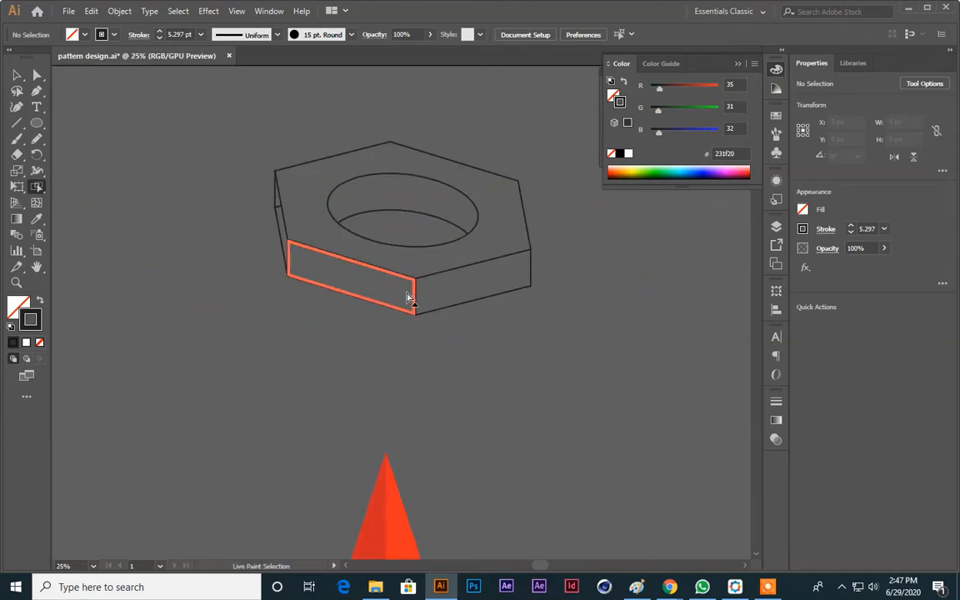
scroll(328, 338, "up", 3)
key("ctrl+plus")
key("ctrl+plus")
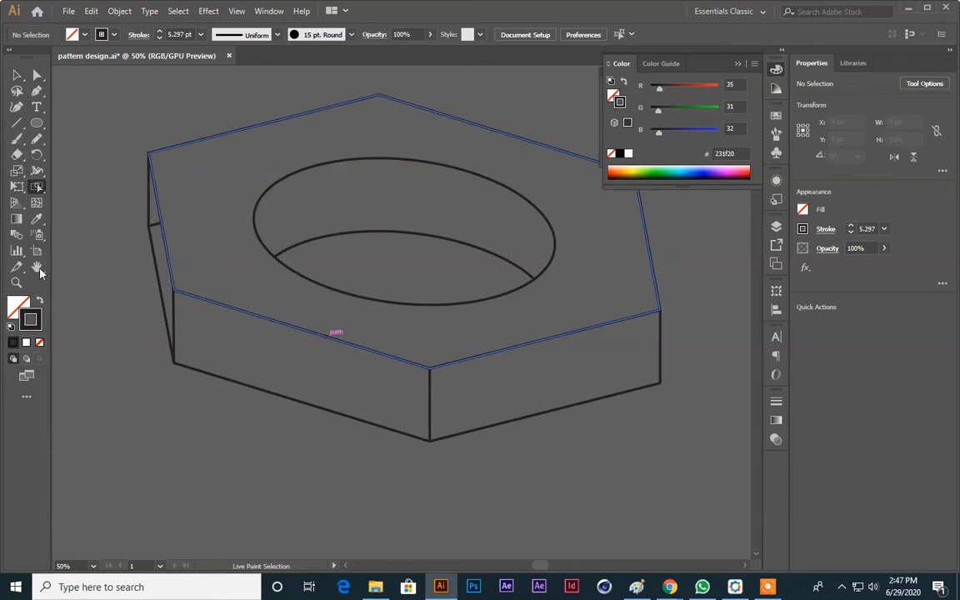
Select the whole nut and fill its top face around the hole with the orange swatch using the Live Paint Bucket
left_click(13, 308)
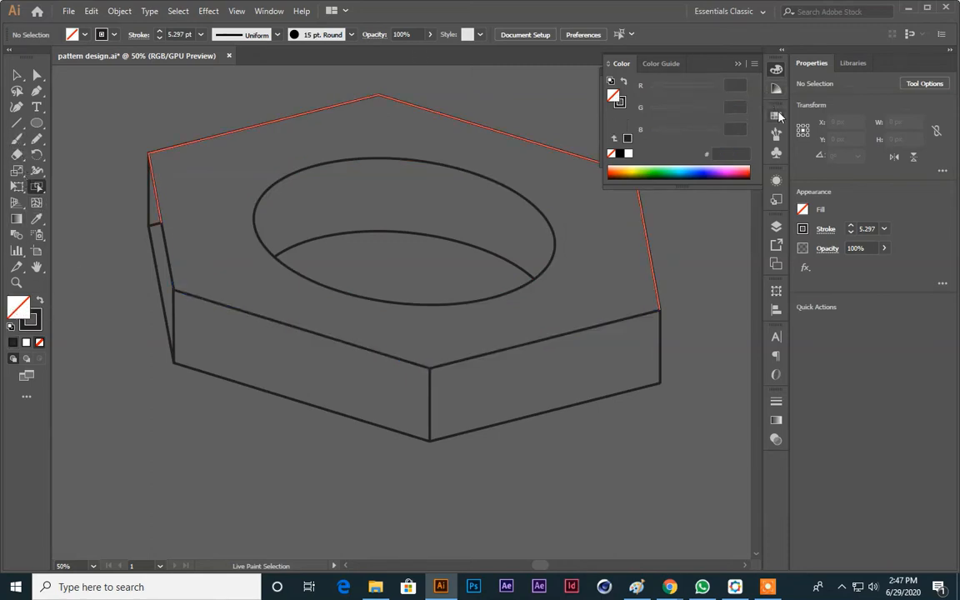
left_click(778, 116)
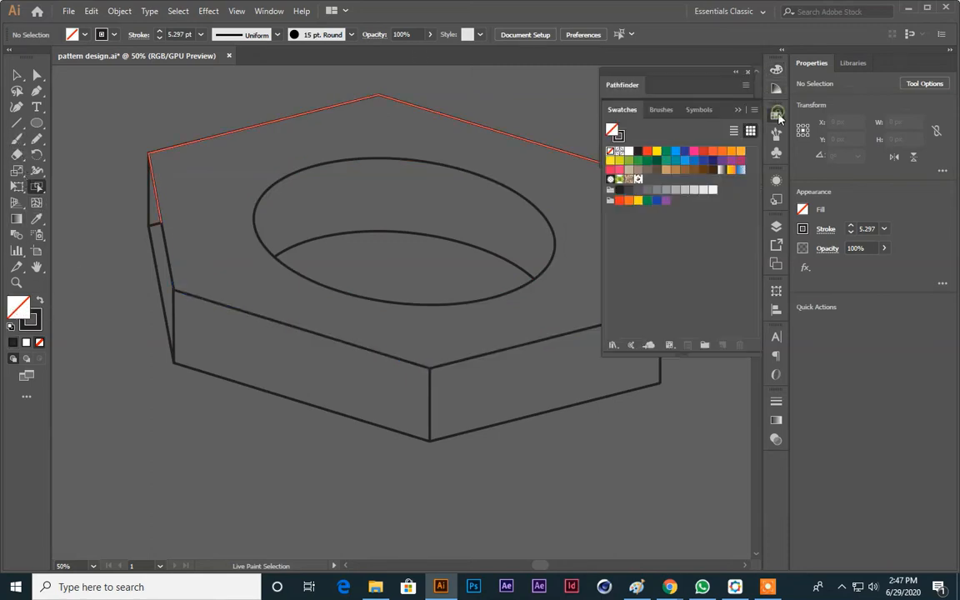
left_click(712, 153)
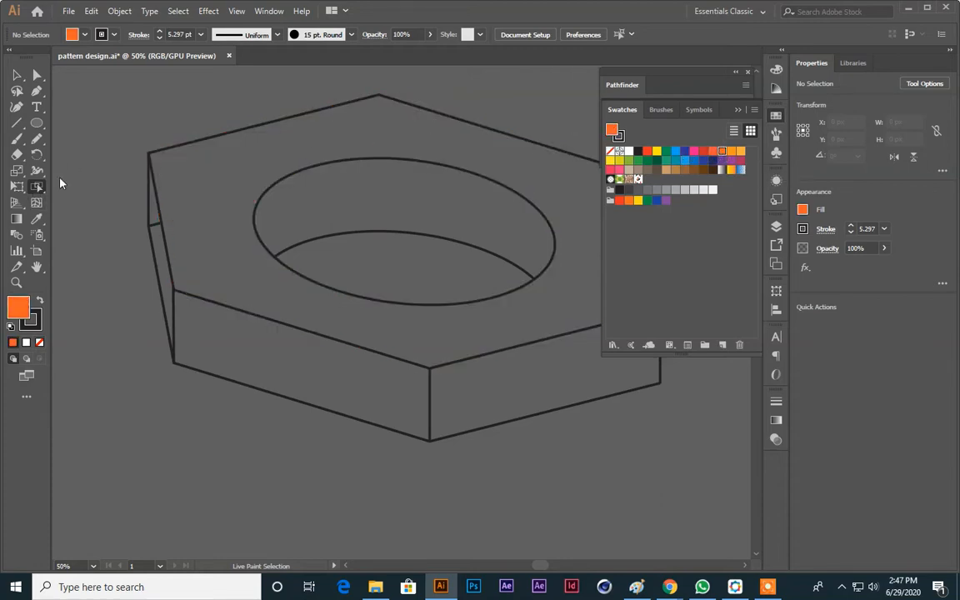
left_click(16, 75)
mouse_move(125, 87)
left_mouse_down()
mouse_move(580, 458)
mouse_move(626, 446)
left_mouse_up()
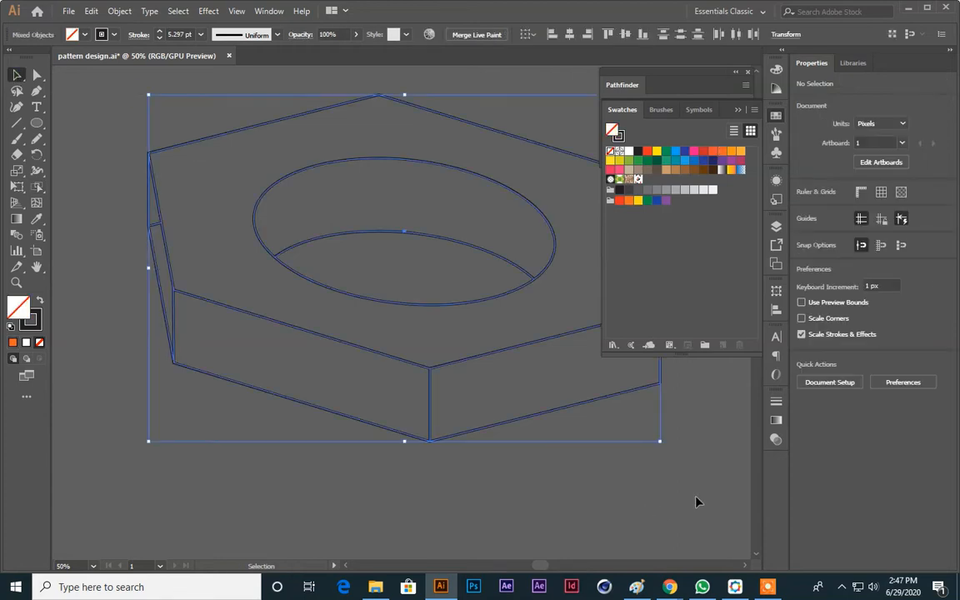
mouse_move(37, 186)
left_mouse_down()
mouse_move(94, 184)
mouse_move(107, 203)
left_mouse_up()
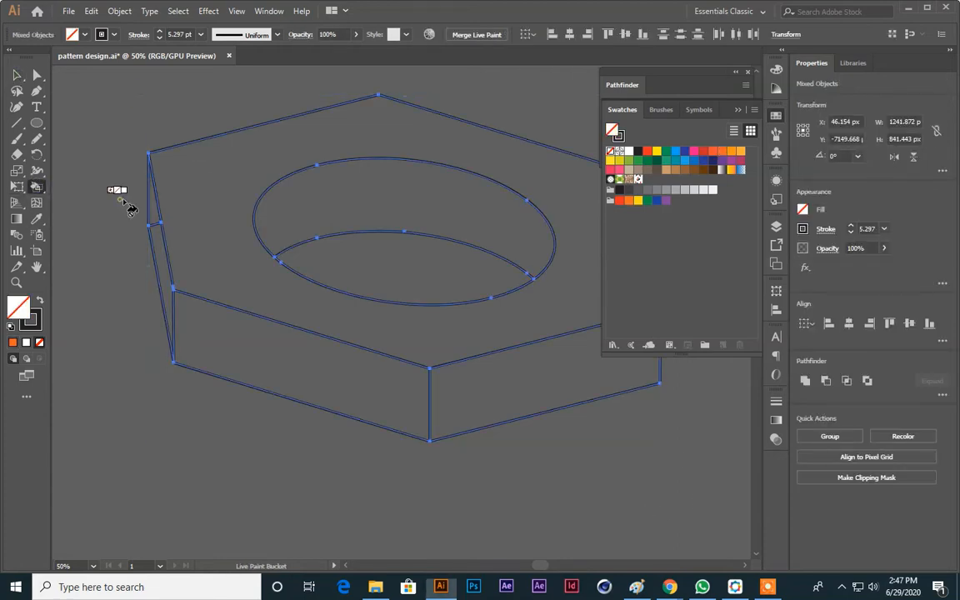
left_click(713, 152)
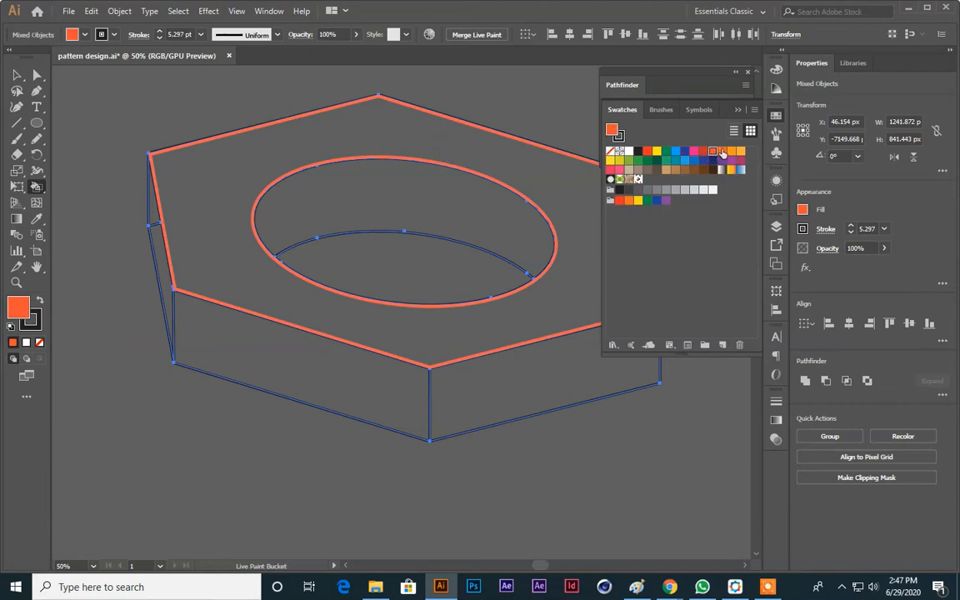
left_click(378, 131)
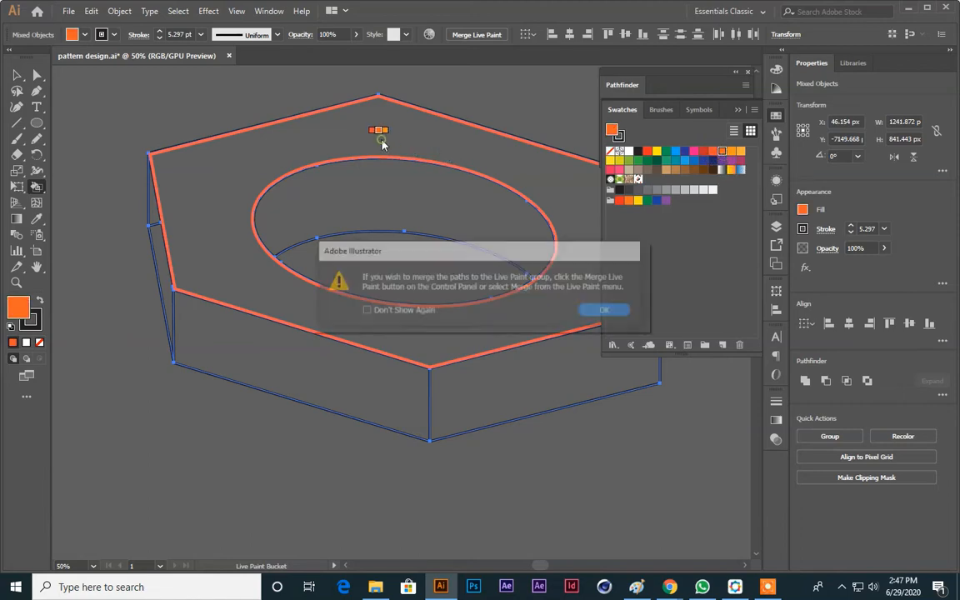
left_click(610, 311)
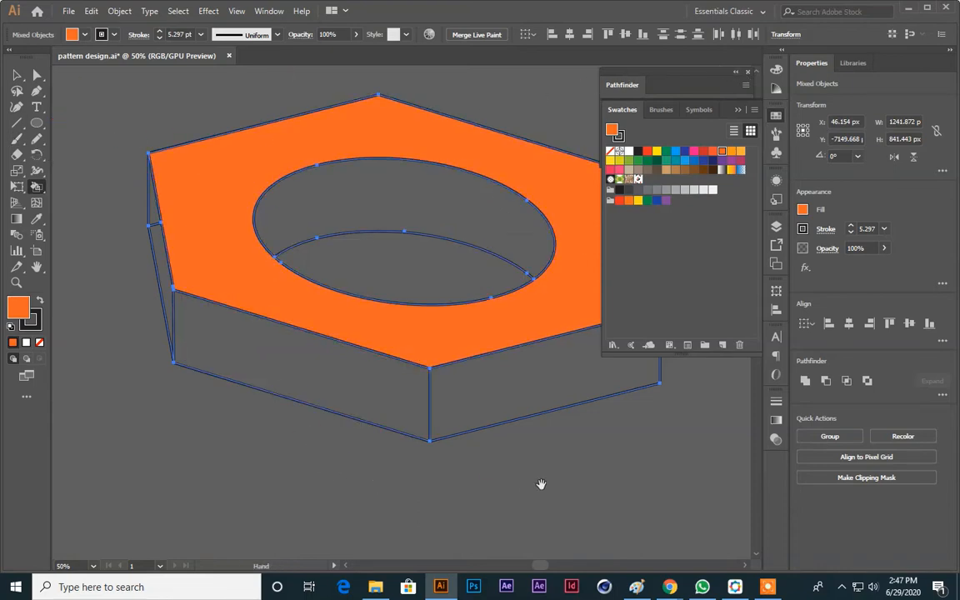
Darken the fill colour to 67% brightness and paint the hole's inner wall with it
scroll(542, 484, "right", 2)
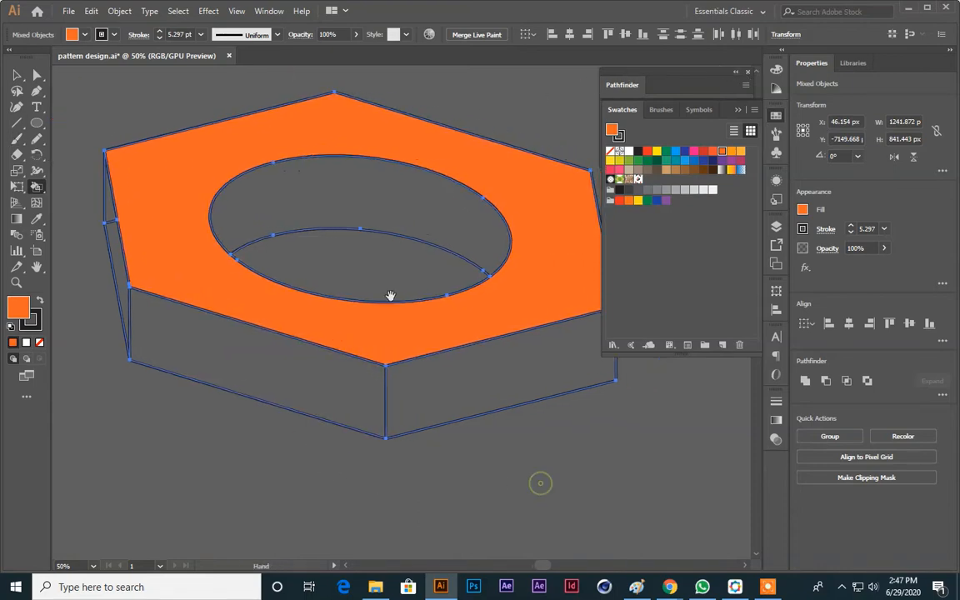
double_click(19, 308)
left_click(524, 388)
key("Down")
key("Down")
key("Down")
key("Down")
key("Down")
key("Down")
key("Down")
key("Down")
key("Down")
key("Down")
key("Down")
key("Down")
key("Down")
key("Down")
key("Down")
key("Down")
key("Down")
key("Down")
key("Down")
key("Down")
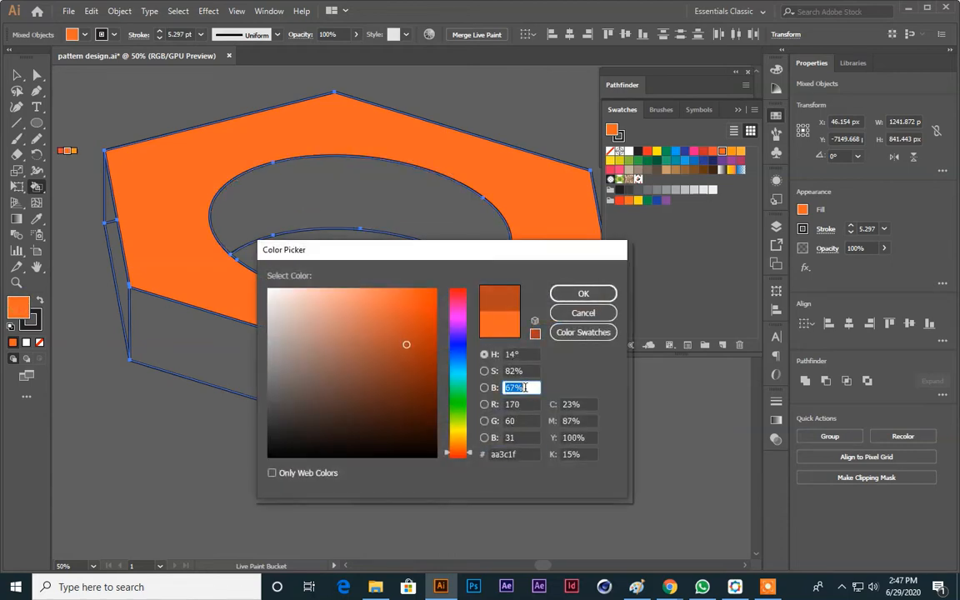
left_click(583, 294)
left_click(396, 198)
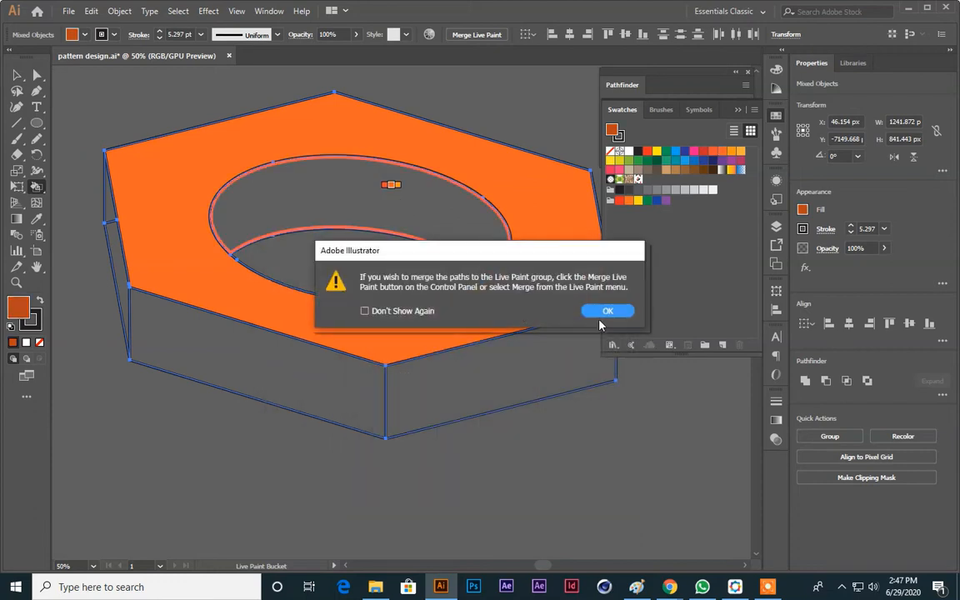
left_click(606, 310)
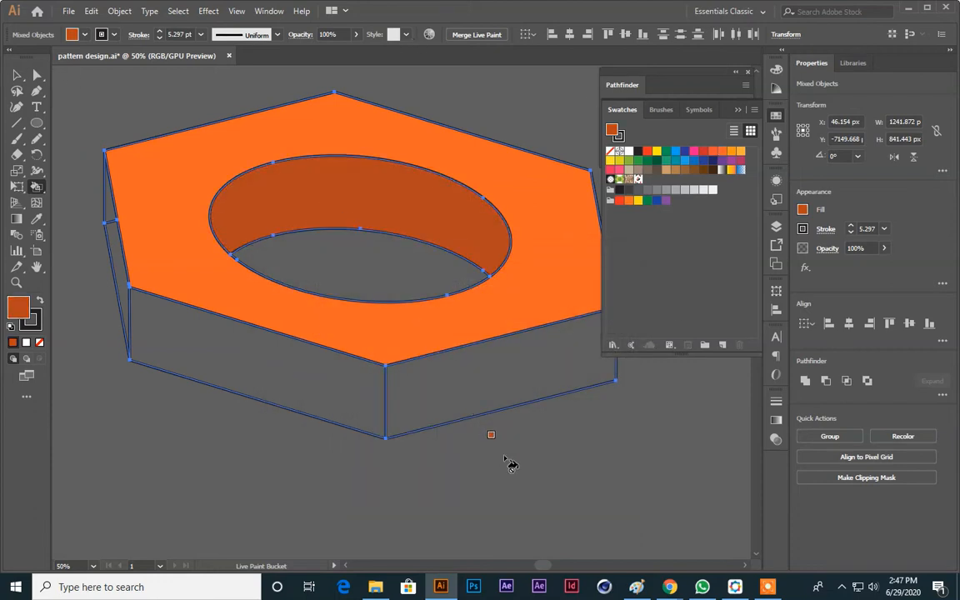
Raise the fill colour's brightness to 90% and paint the nut's front-right side face
left_click_drag(542, 478, 496, 467)
left_click_drag(469, 421, 498, 423)
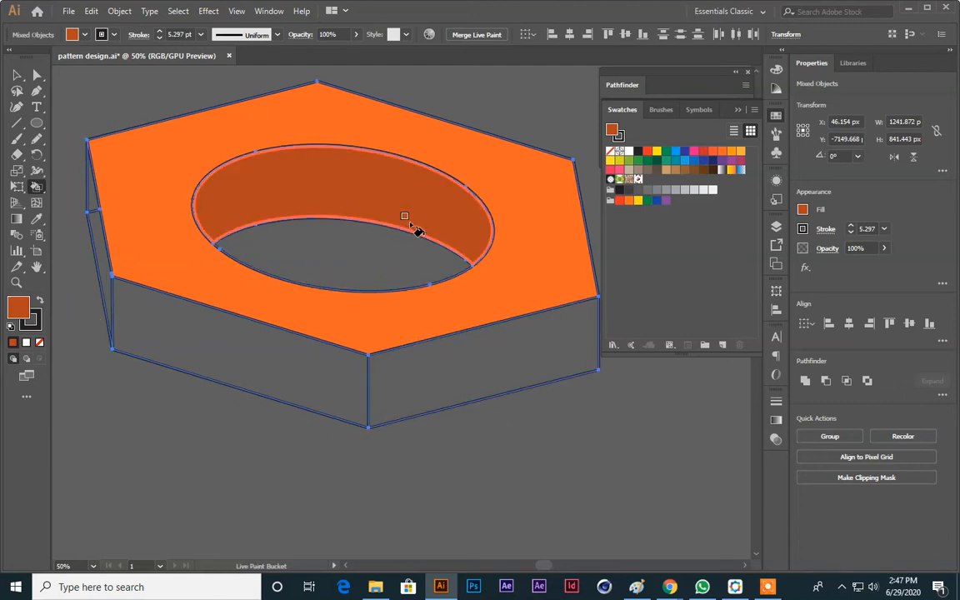
double_click(23, 309)
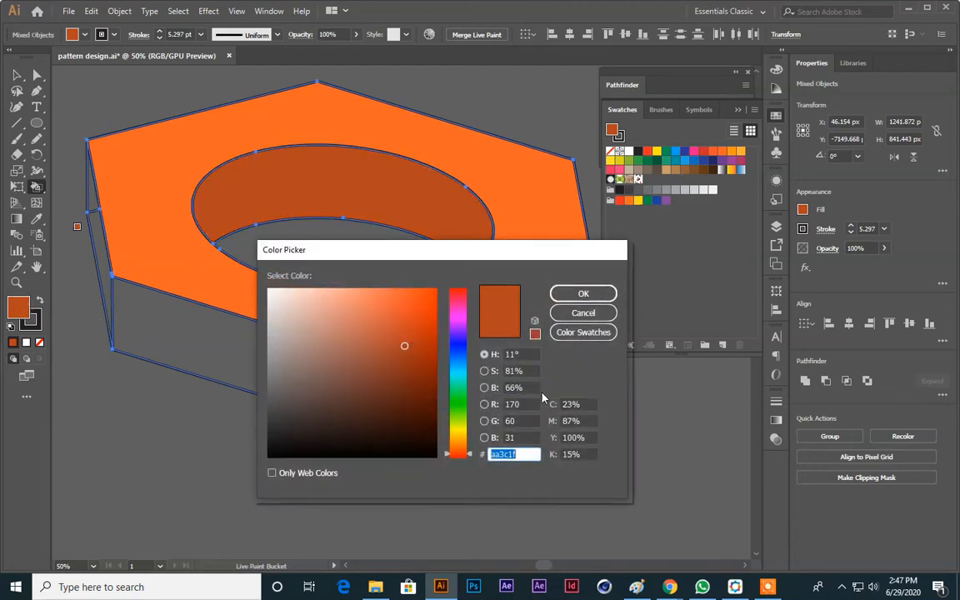
left_click(526, 388)
key("Up")
key("Up")
key("Up")
key("Up")
key("Up")
key("Up")
key("Up")
key("Up")
key("Up")
key("Up")
key("Up")
key("Up")
key("Up")
key("Up")
key("Up")
key("Up")
key("Up")
key("Up")
key("Up")
key("Up")
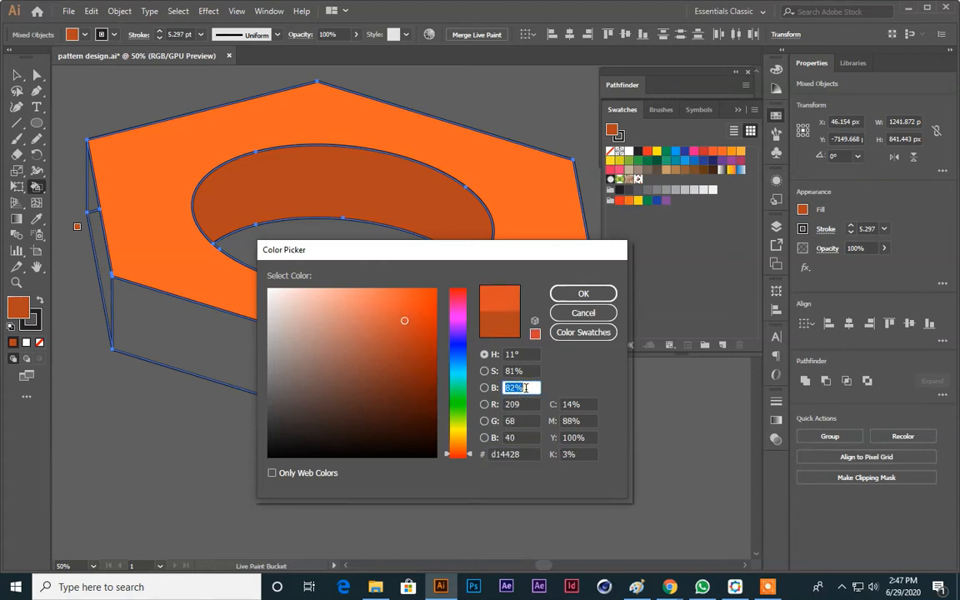
key("Up")
key("Up")
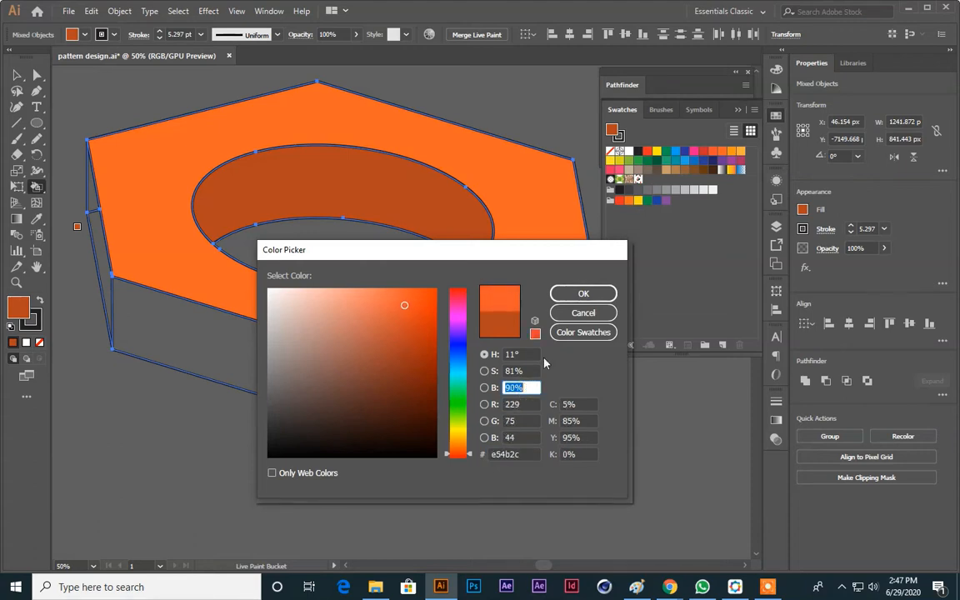
left_click(578, 295)
left_click(518, 353)
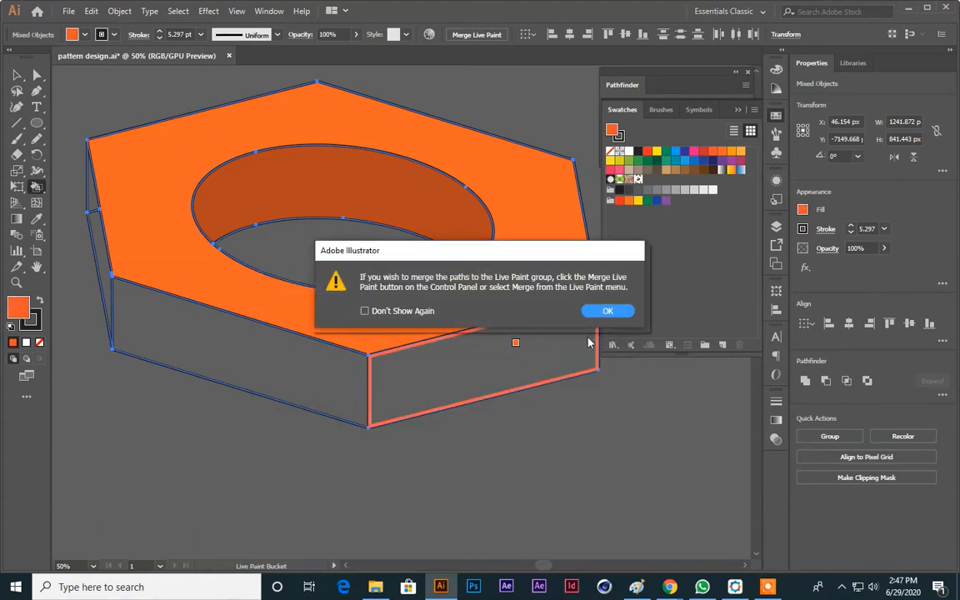
left_click(608, 310)
Lower the fill colour's brightness to 76% and paint the nut's front-left side face
left_click_drag(492, 441, 586, 448)
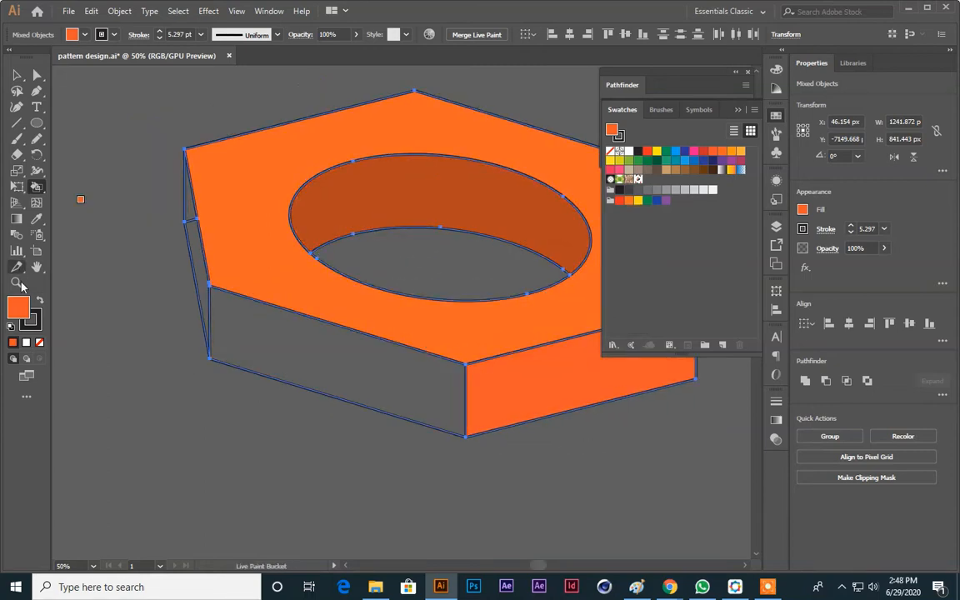
double_click(19, 308)
left_click(513, 387)
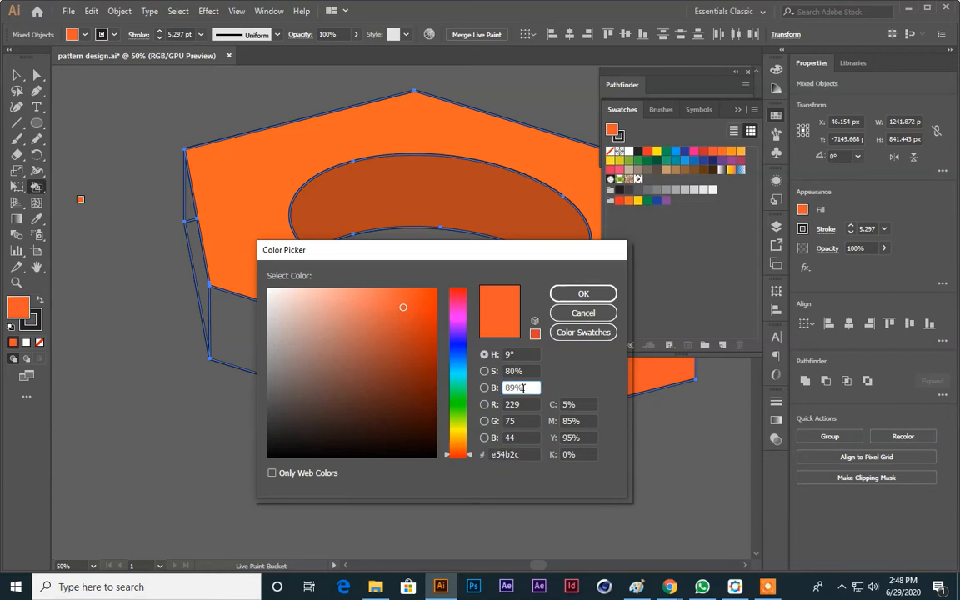
key("Down")
key("Down")
key("Down")
key("Down")
key("Down")
key("Down")
key("Down")
key("Down")
key("Down")
key("Down")
key("Down")
key("Down")
key("Down")
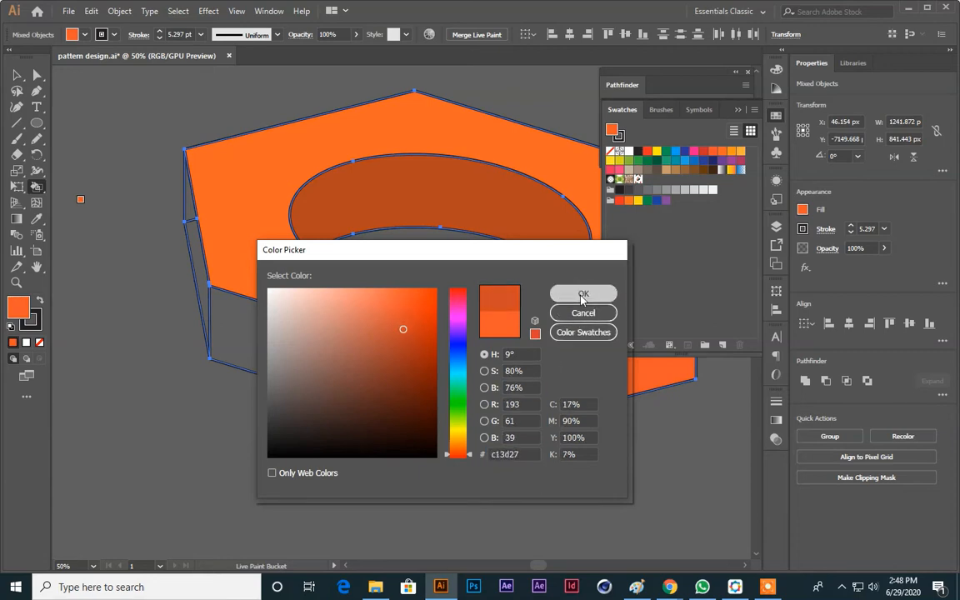
left_click(583, 293)
left_click(305, 343)
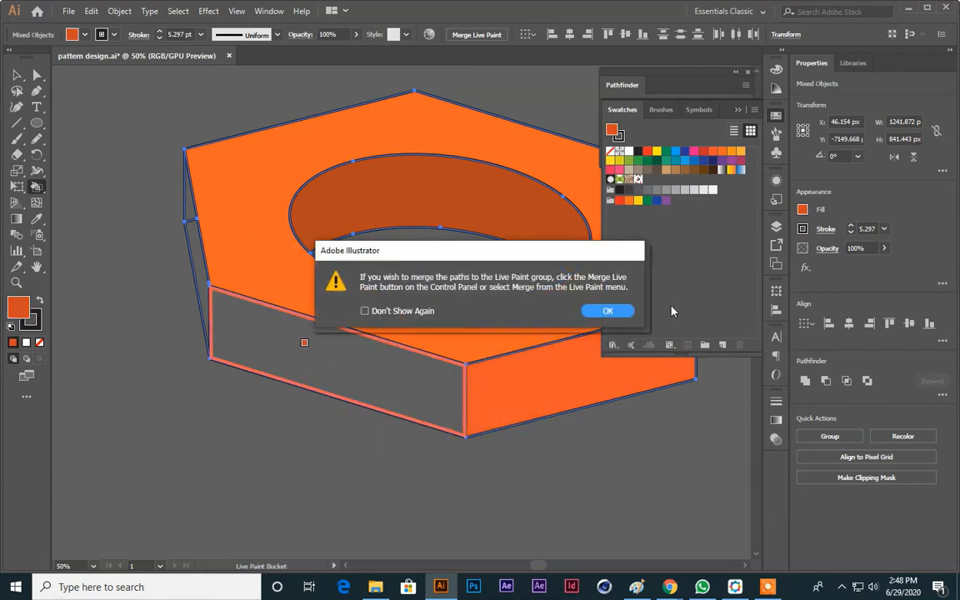
left_click(608, 311)
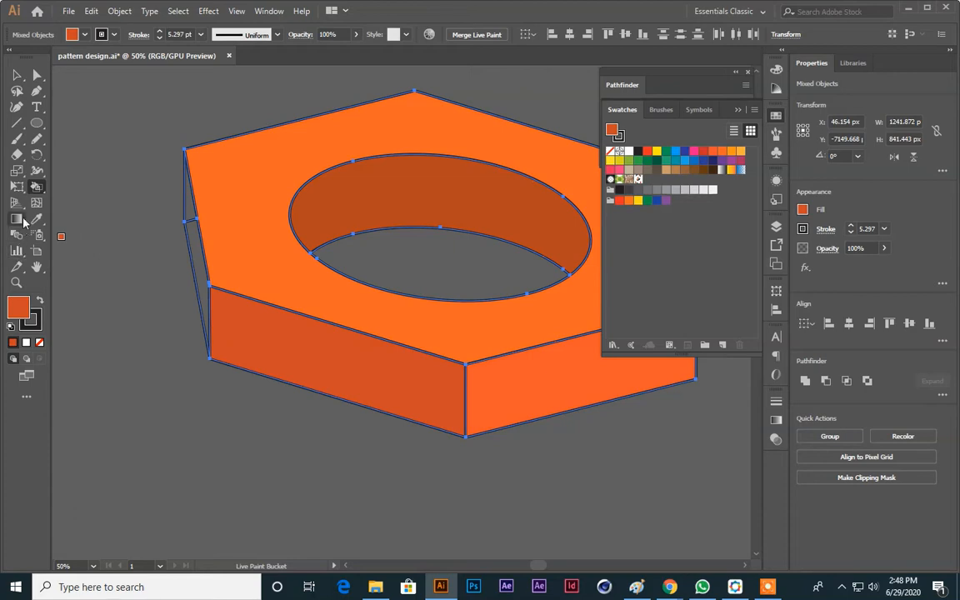
Lower the fill colour's brightness to 60% and paint the lower part of the nut's narrow far-left side face
double_click(19, 303)
left_click(532, 402)
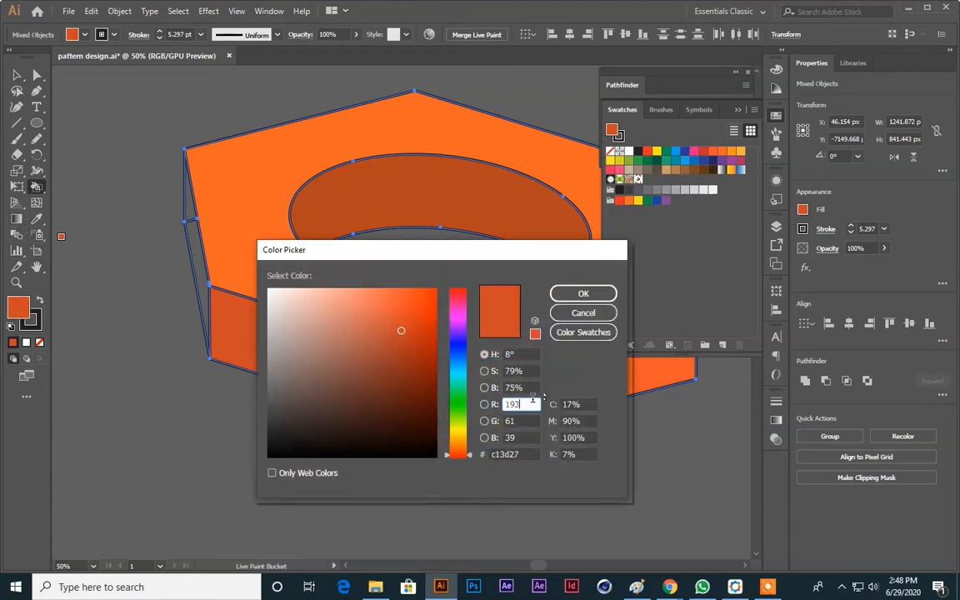
left_click(532, 388)
scroll(532, 388, "down", 10)
scroll(531, 387, "down", 1)
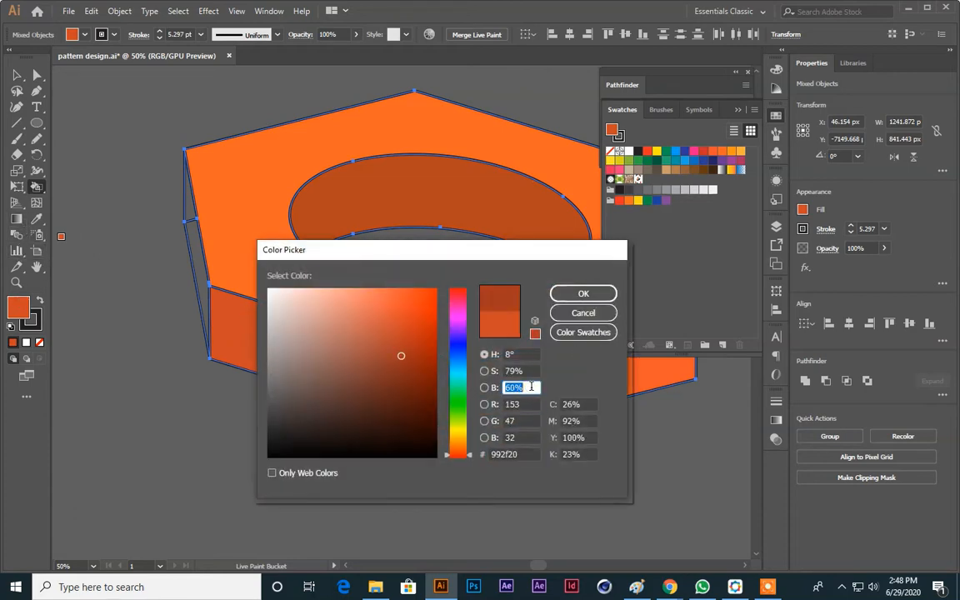
left_click(584, 293)
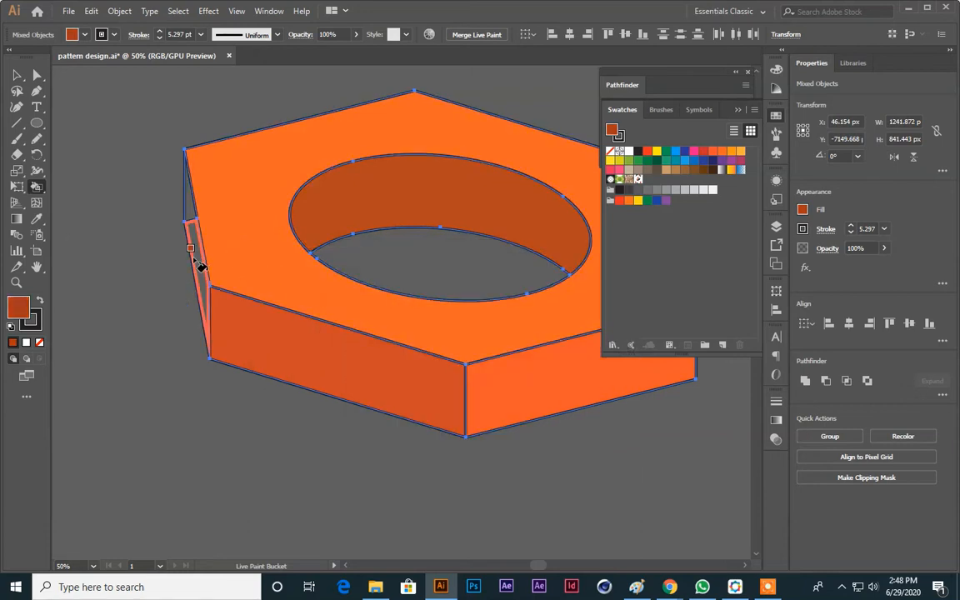
left_click(190, 244)
left_click(606, 311)
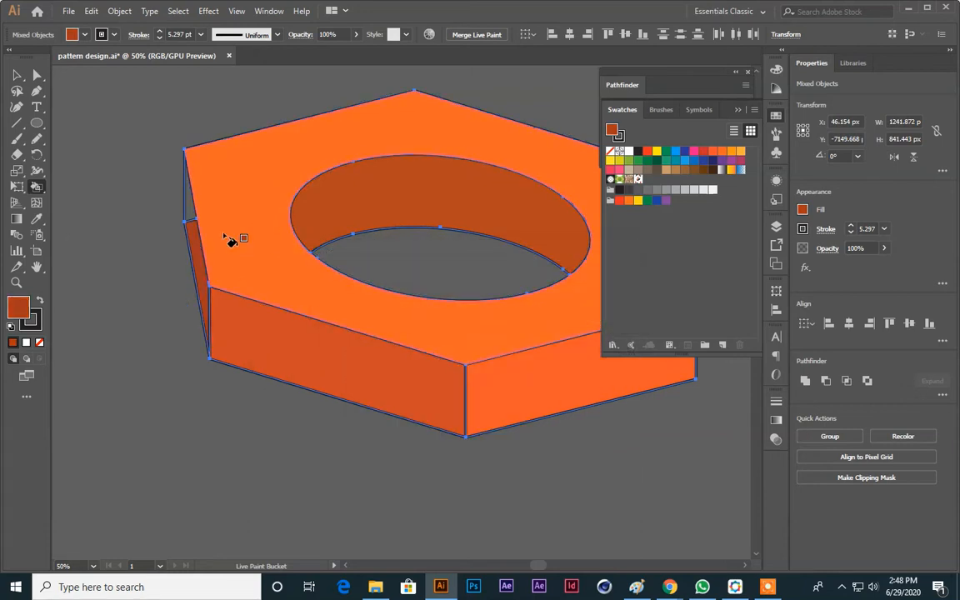
Try to paint the small triangle at the top of the nut's far-left side face with the same dark orange
left_click(194, 216)
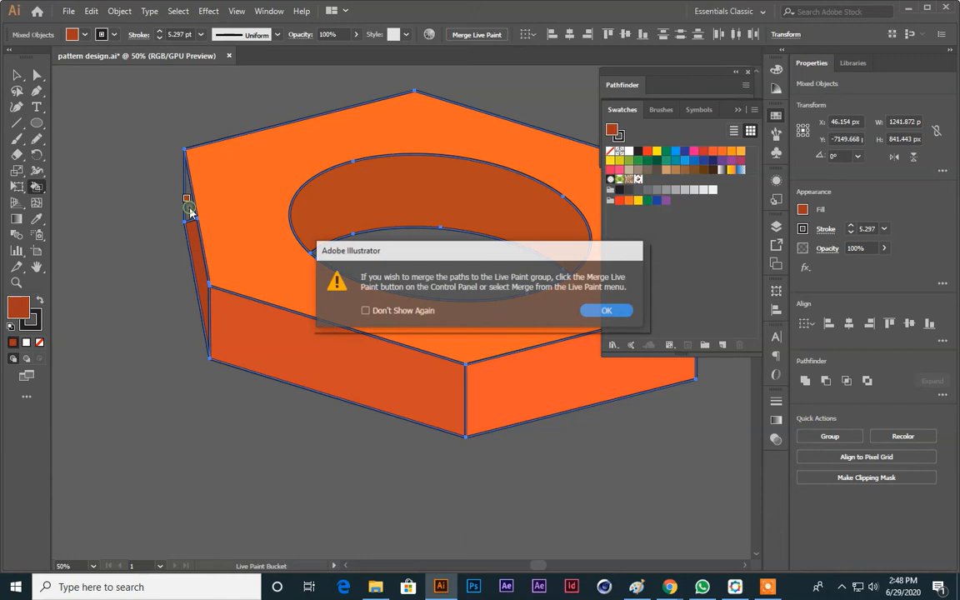
left_click(606, 311)
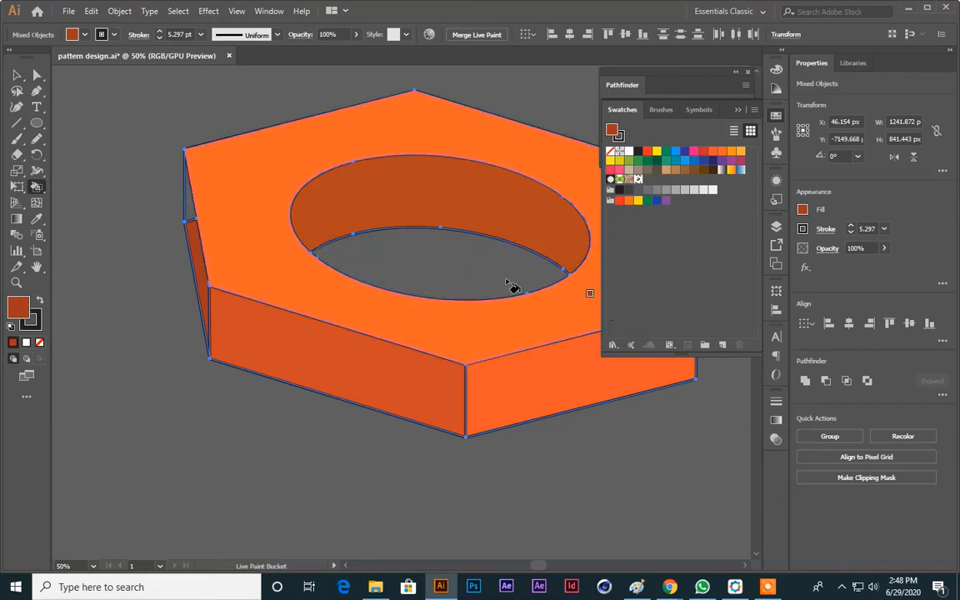
left_click(191, 216)
left_click(594, 311)
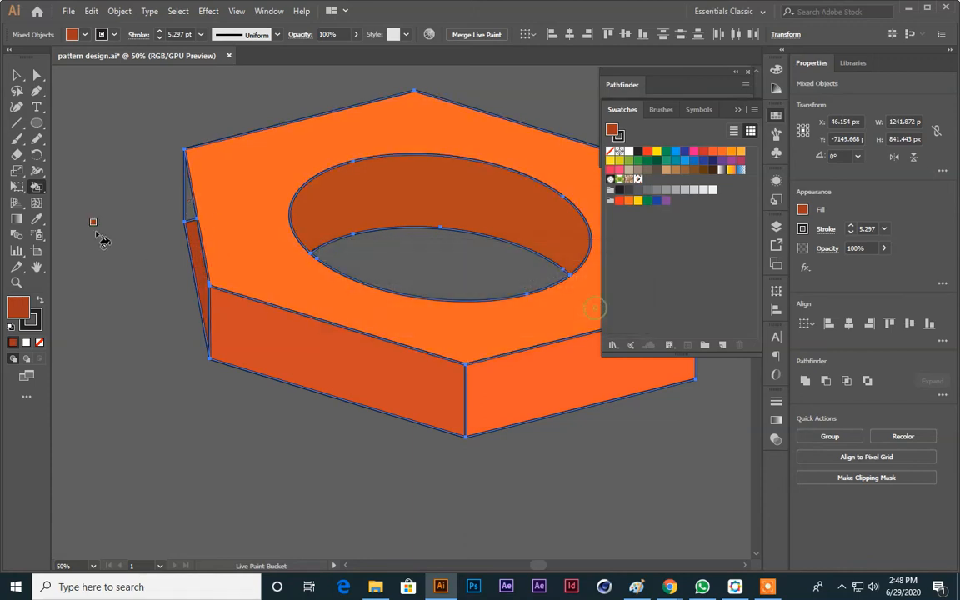
key("ctrl+plus")
left_click_drag(189, 270, 427, 365)
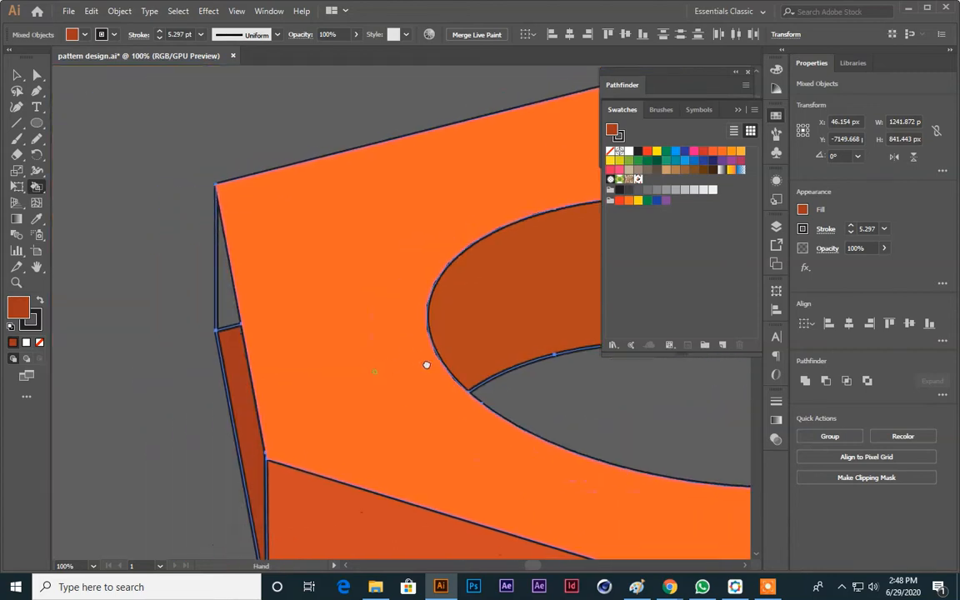
left_click(227, 303)
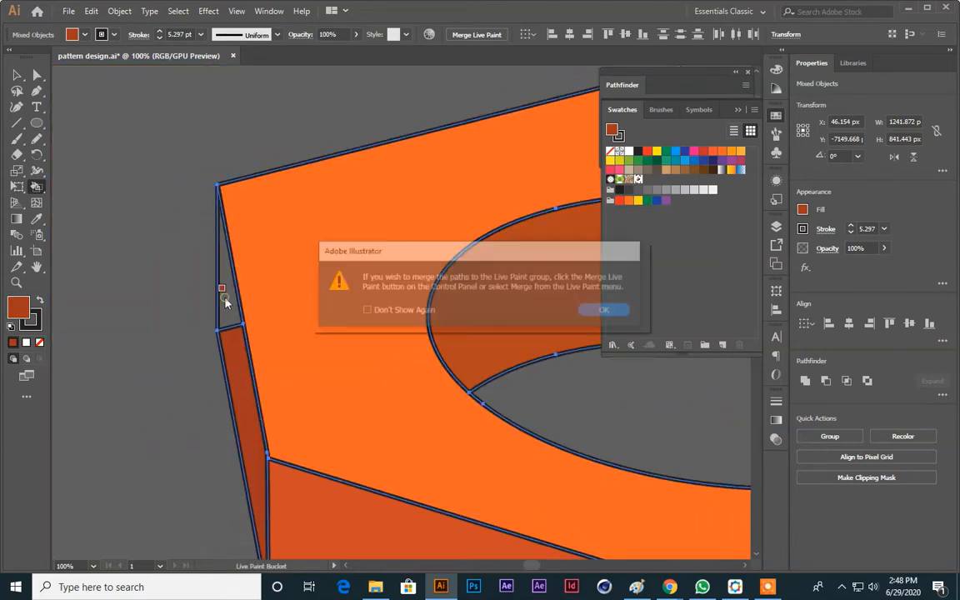
left_click(612, 312)
Examine the edges around the small unpainted triangle on the nut's far-left side face by selecting and deselecting them
key("v")
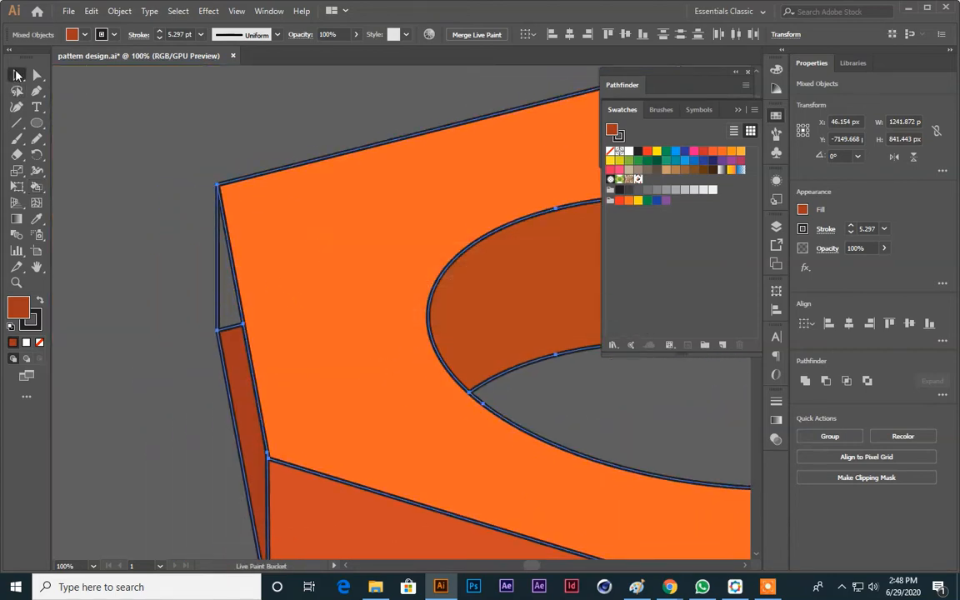
left_click(158, 154)
left_click(279, 250)
left_click(124, 249)
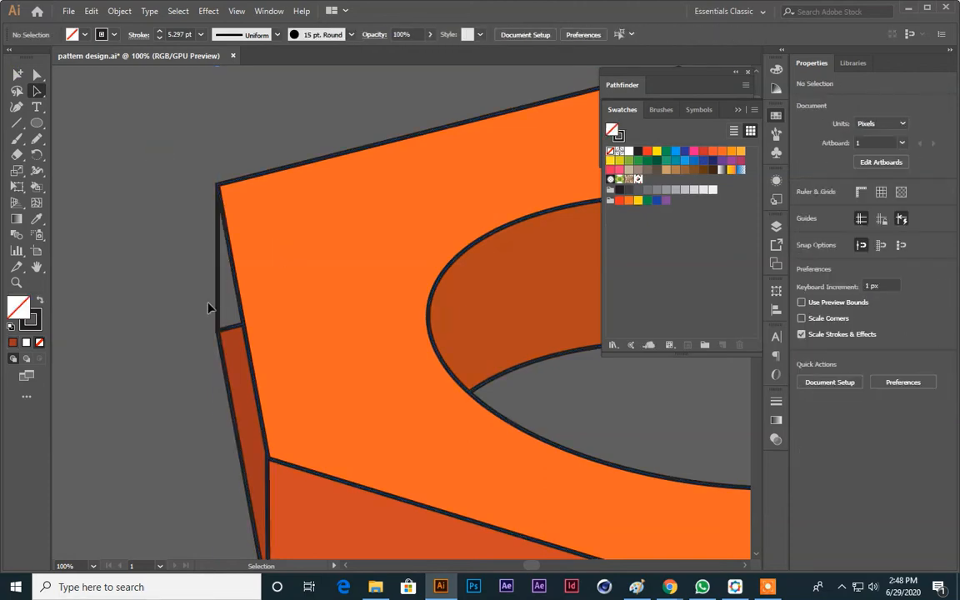
left_click(235, 332)
left_click(203, 277)
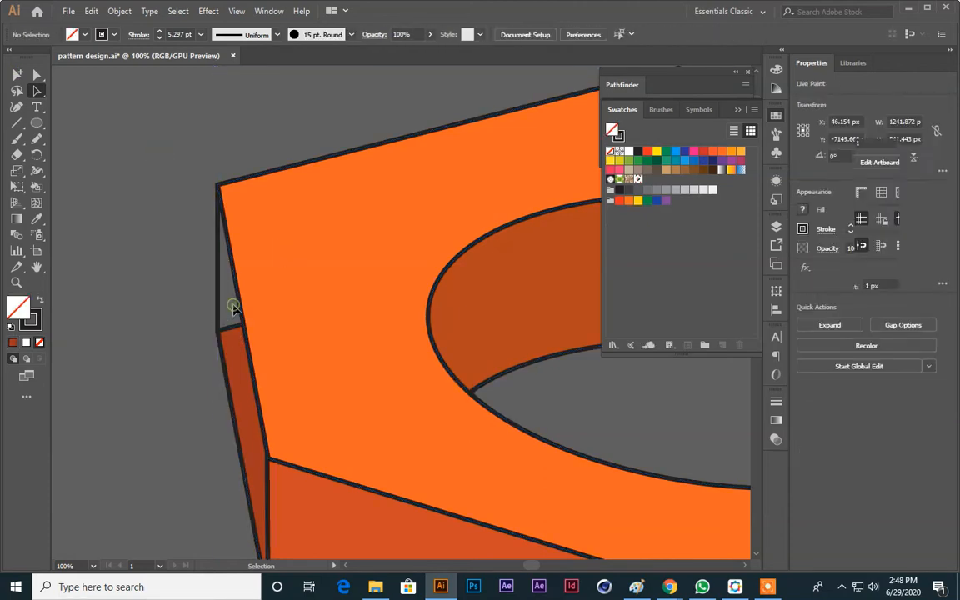
left_click(239, 329)
left_click(154, 277)
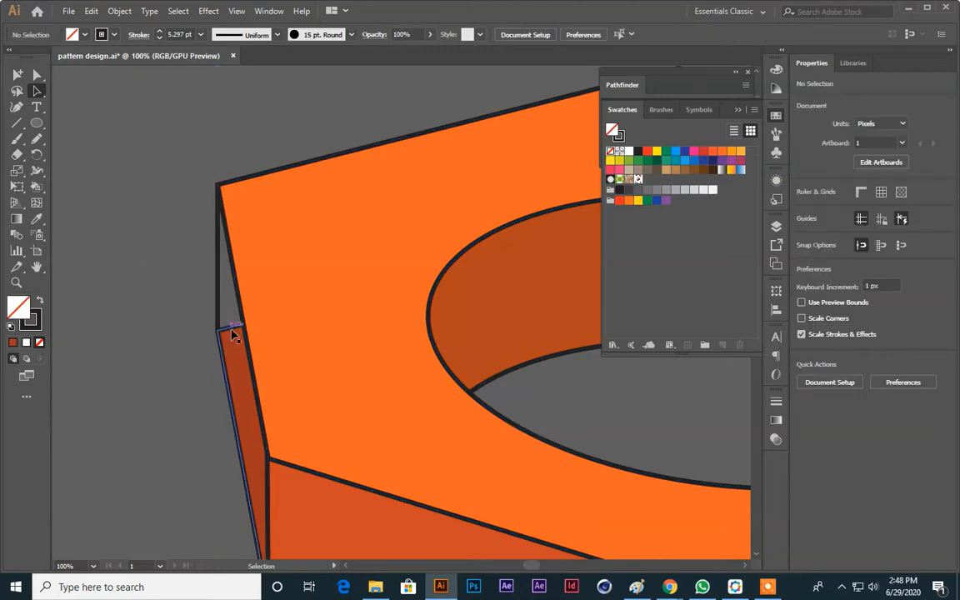
left_click(240, 332)
left_click(146, 263)
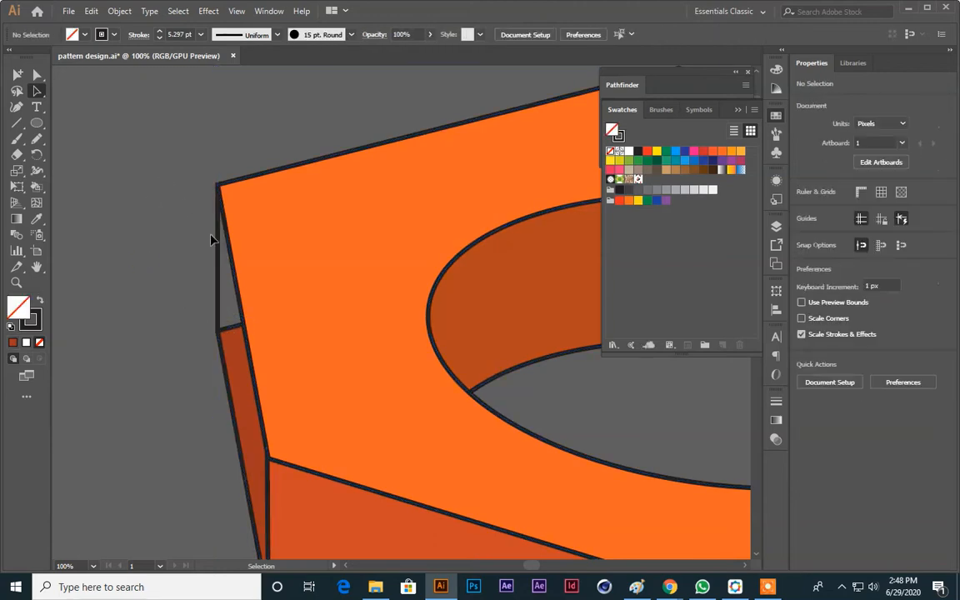
left_click(220, 249)
left_click(166, 232)
left_click(221, 257)
left_click(185, 255)
key("ctrl+minus")
key("ctrl+minus")
left_click_drag(384, 379, 169, 397)
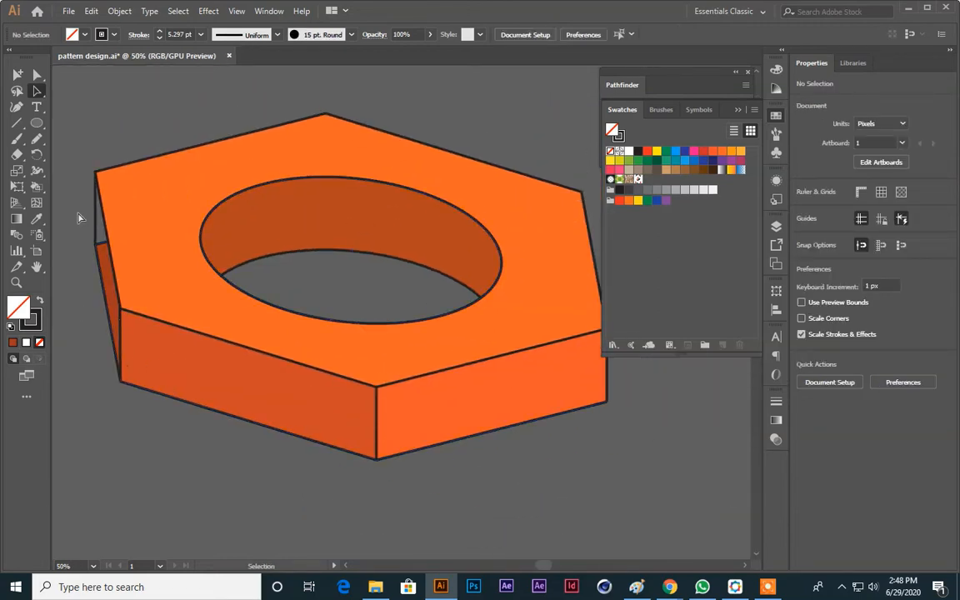
Undo the nut's painting, Live Paint grouping, hidden-edge removals and the middle and right vertical edges, back to the overlapping hexagon-and-ellipse wireframe
key("ctrl+z")
key("ctrl+z")
key("ctrl+z")
key("ctrl+z")
key("ctrl+z")
key("ctrl+z")
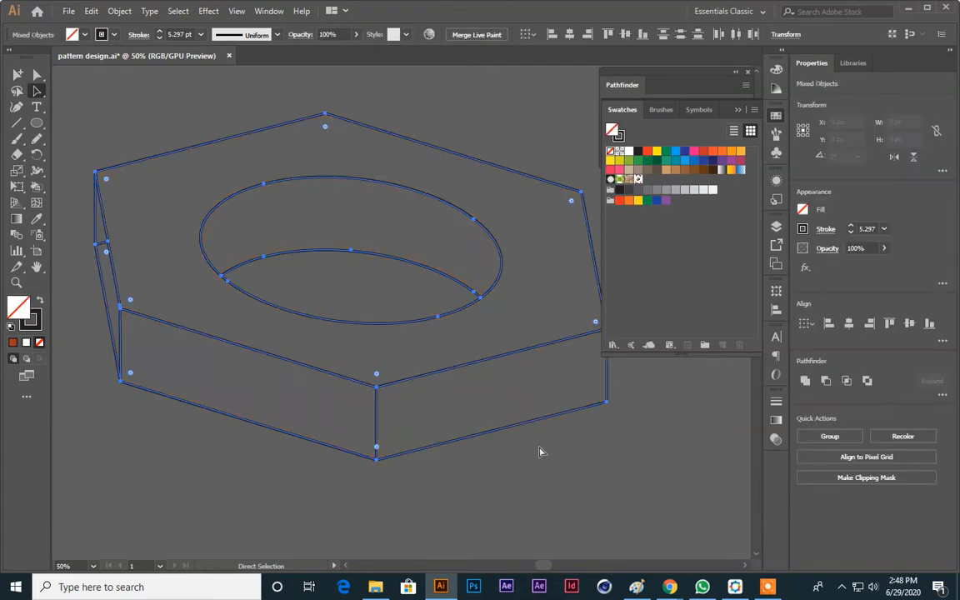
key("ctrl+z")
key("ctrl+z")
key("ctrl+z")
key("ctrl+z")
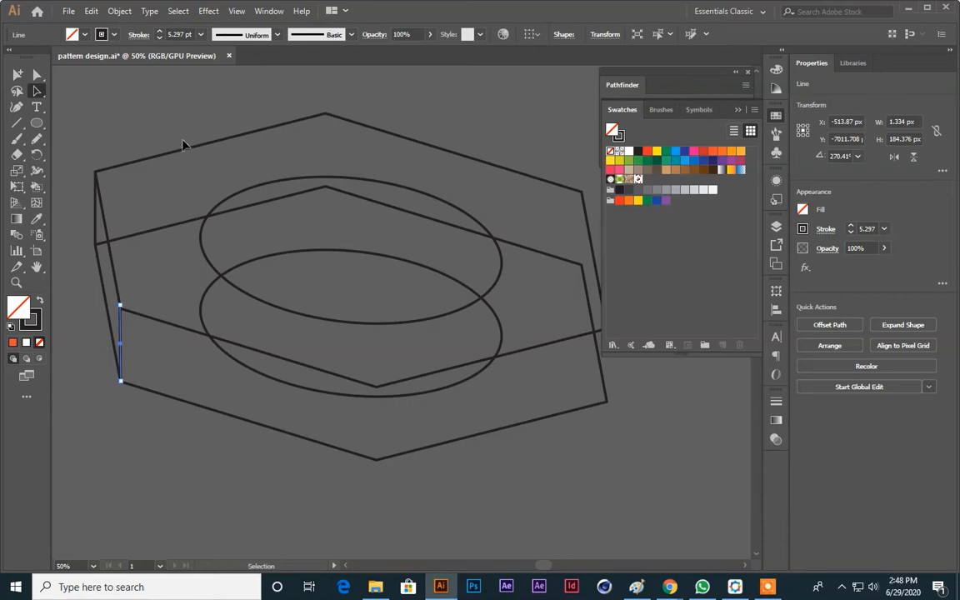
Draw the nut's front-middle and far-right vertical edges between the two hexagons, each about 177 px long
left_click(96, 219)
key("ctrl+a")
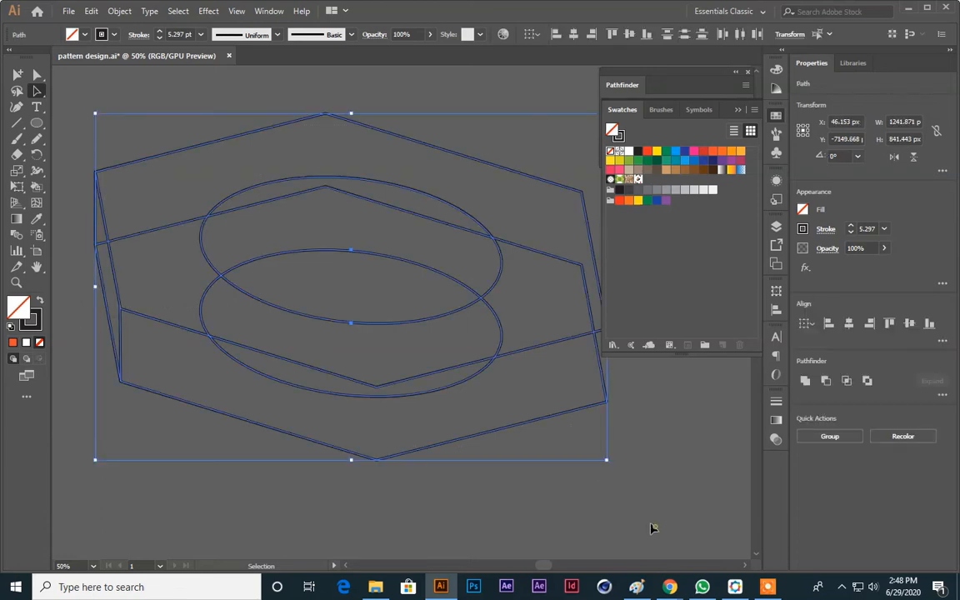
left_click(653, 528)
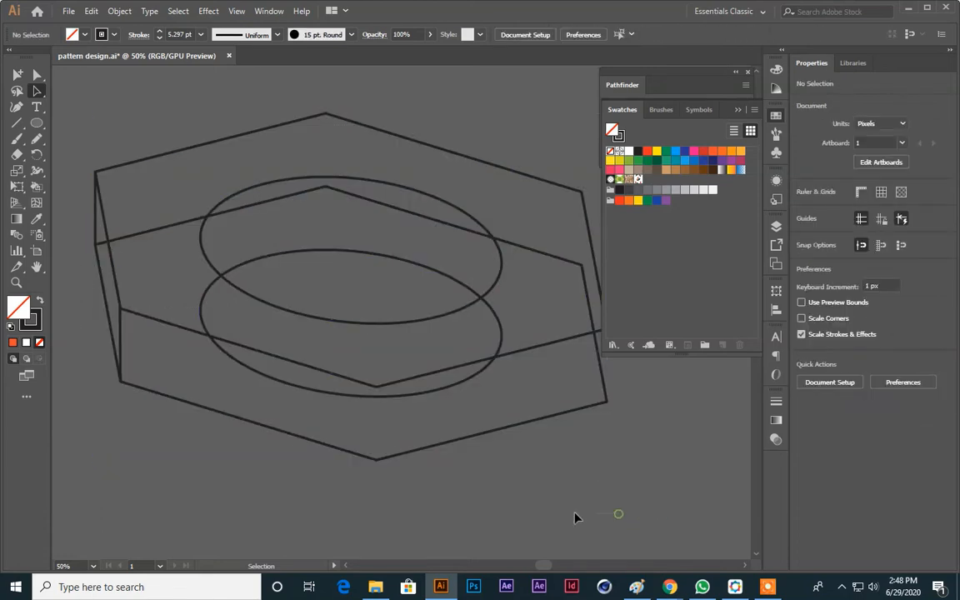
left_click(16, 122)
left_click_drag(376, 386, 376, 458)
left_click_drag(521, 497, 495, 440)
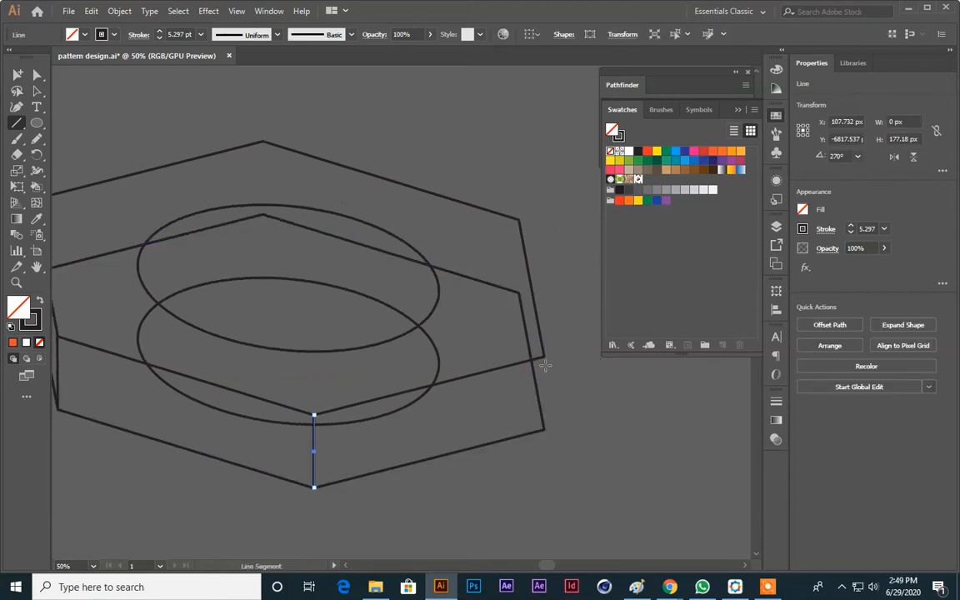
left_click_drag(545, 357, 543, 429)
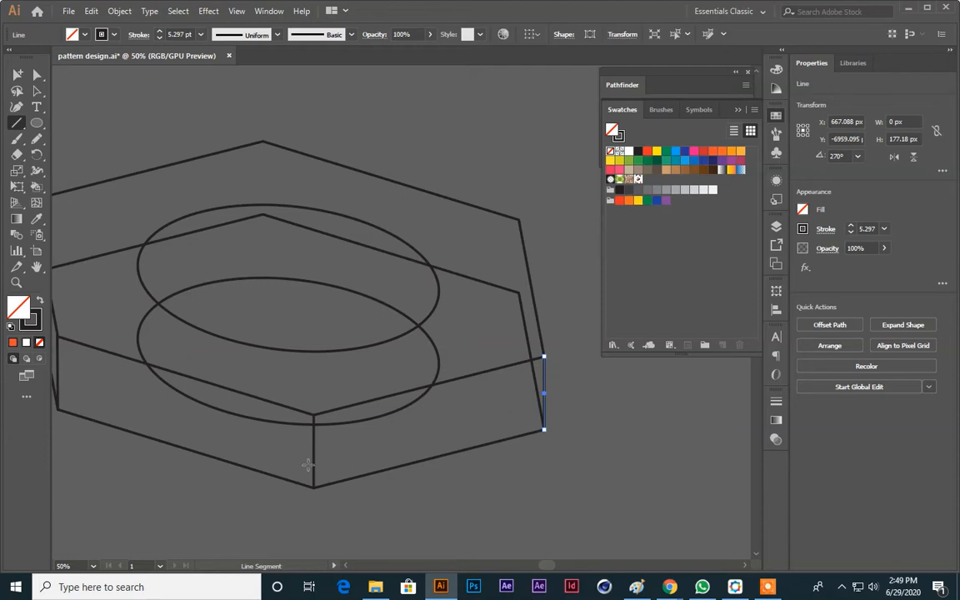
left_click_drag(381, 483, 464, 513)
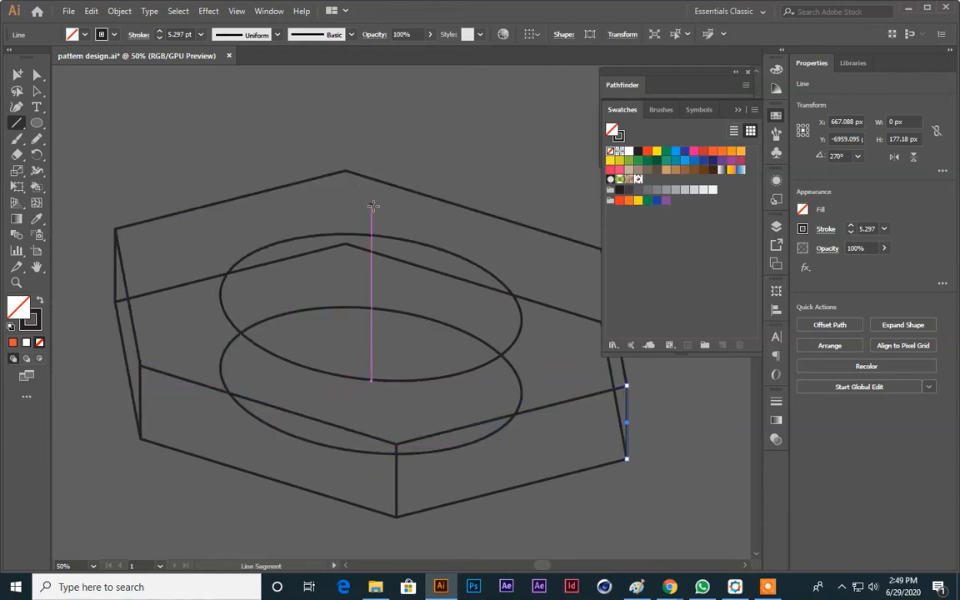
Select the whole nut wireframe and convert it into a Live Paint group
left_click(36, 91)
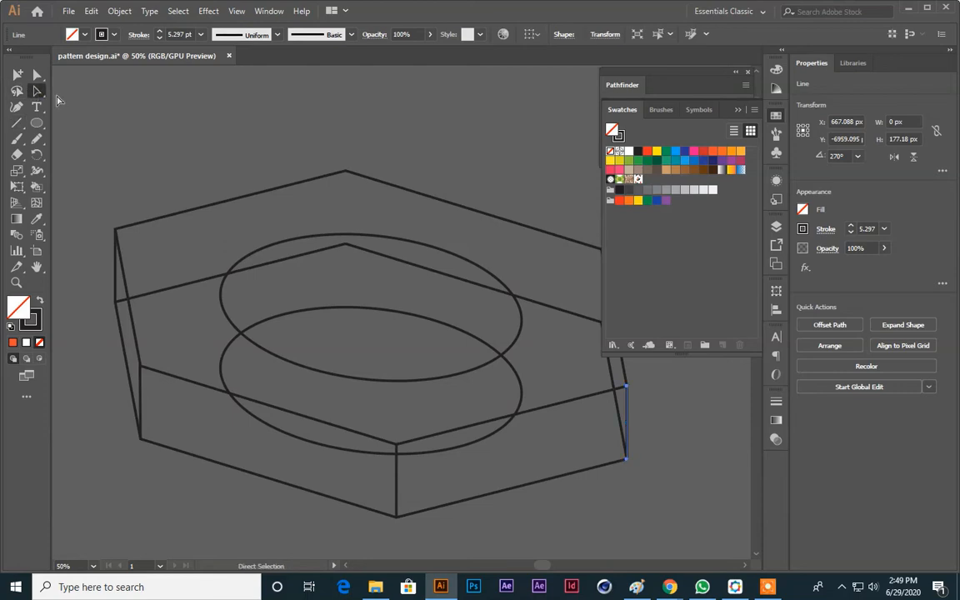
key("ctrl+minus")
left_click_drag(182, 264, 242, 357)
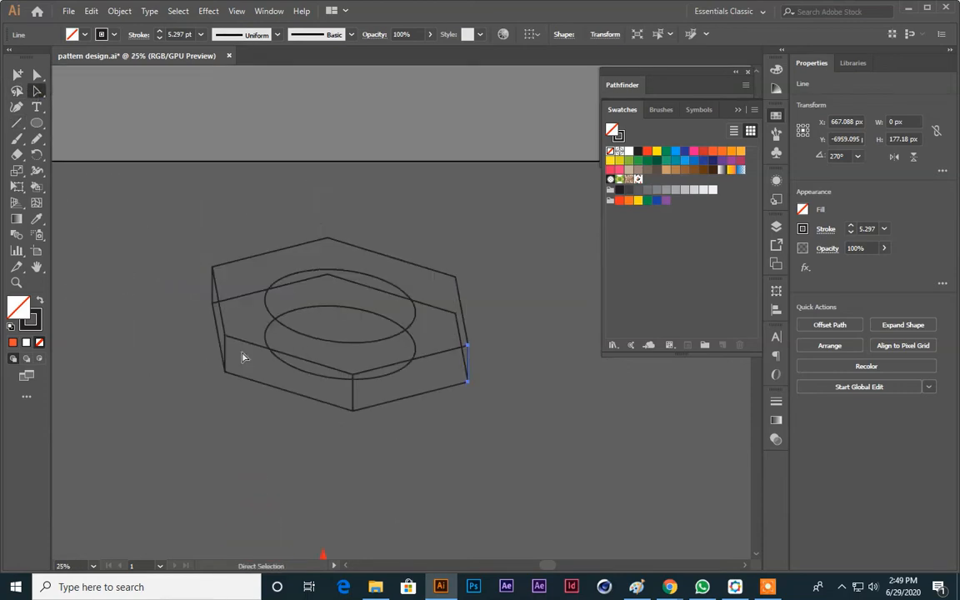
key("ctrl+plus")
left_click_drag(241, 399, 316, 422)
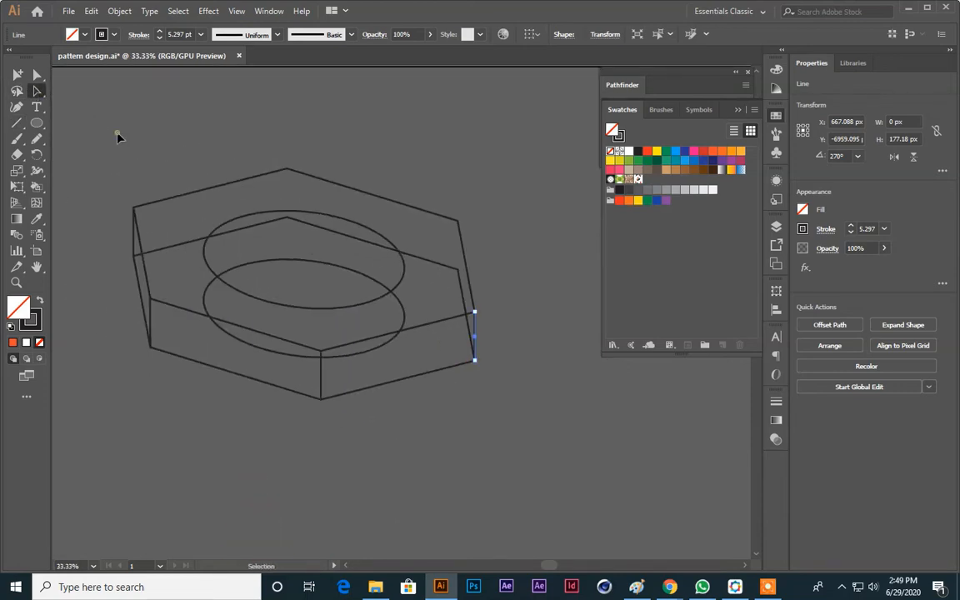
left_click(117, 137)
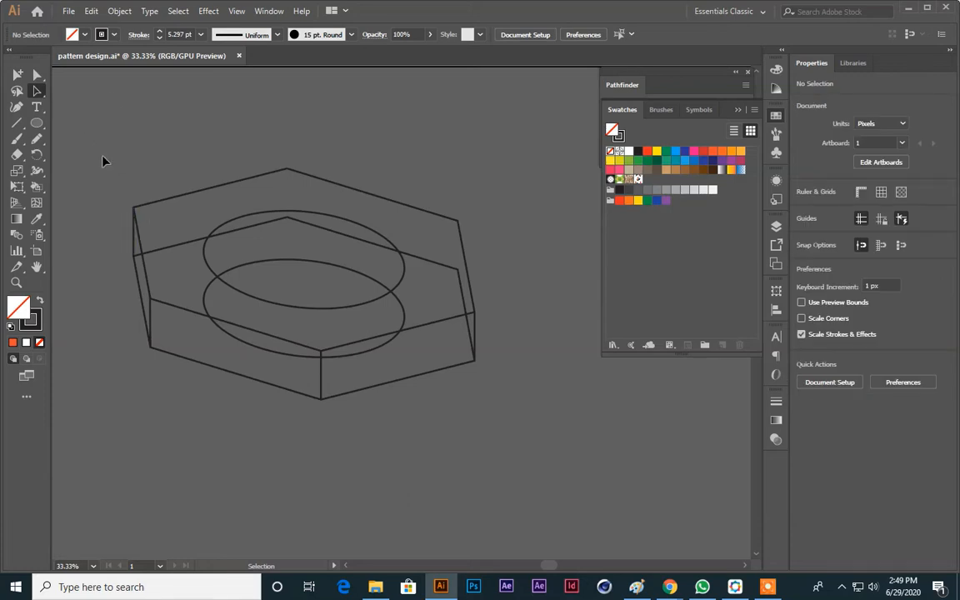
left_click_drag(101, 155, 542, 458)
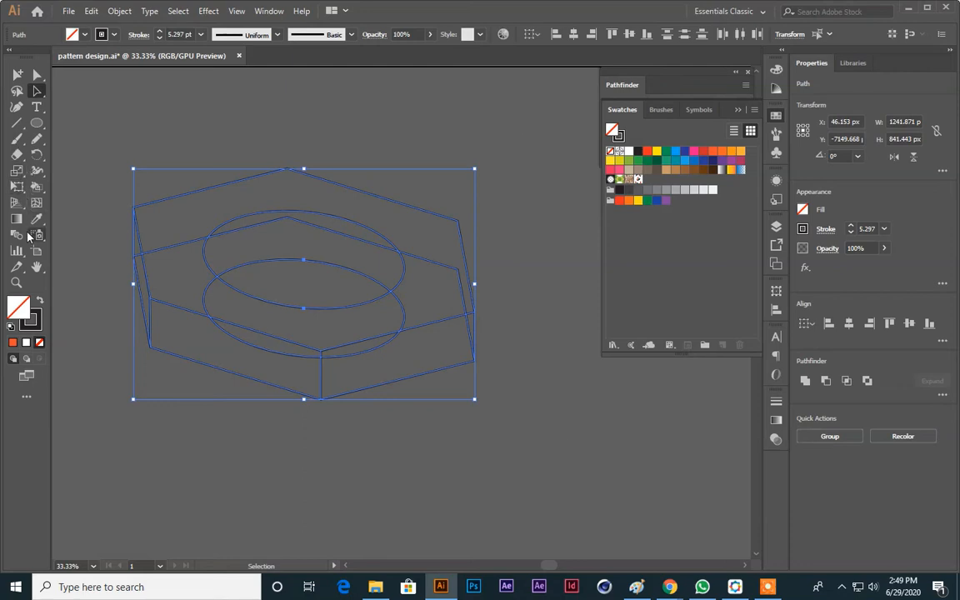
left_click_drag(35, 194, 70, 203)
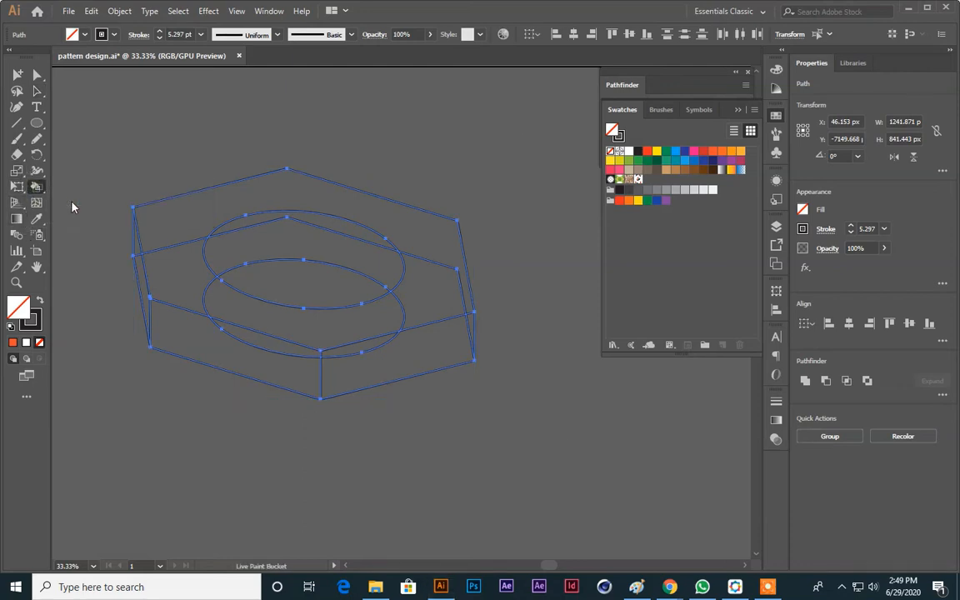
left_click(322, 252)
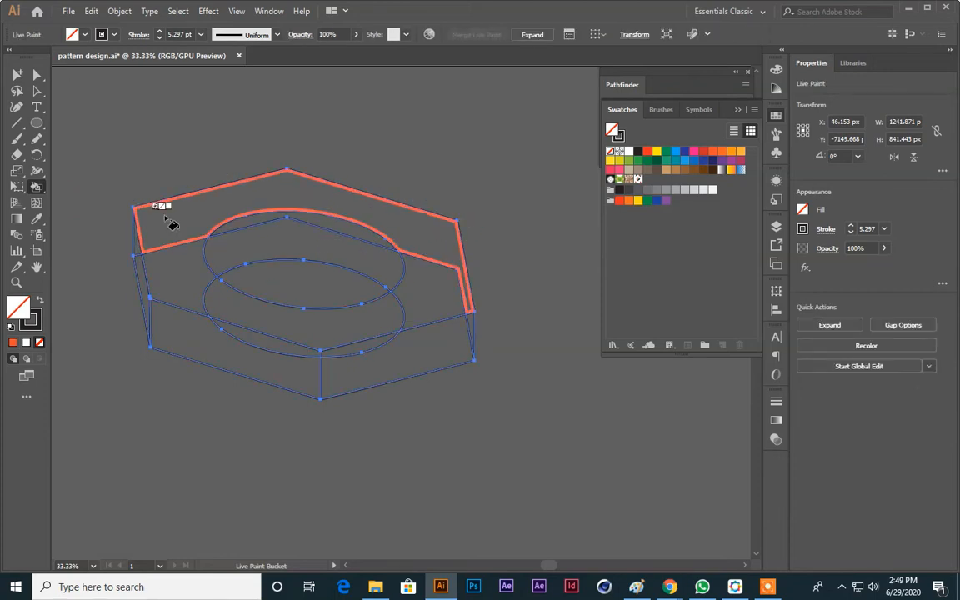
With Live Paint Selection, delete the lower hexagon's back-left edge from its far-left corner to the upper ellipse
key("ctrl+plus")
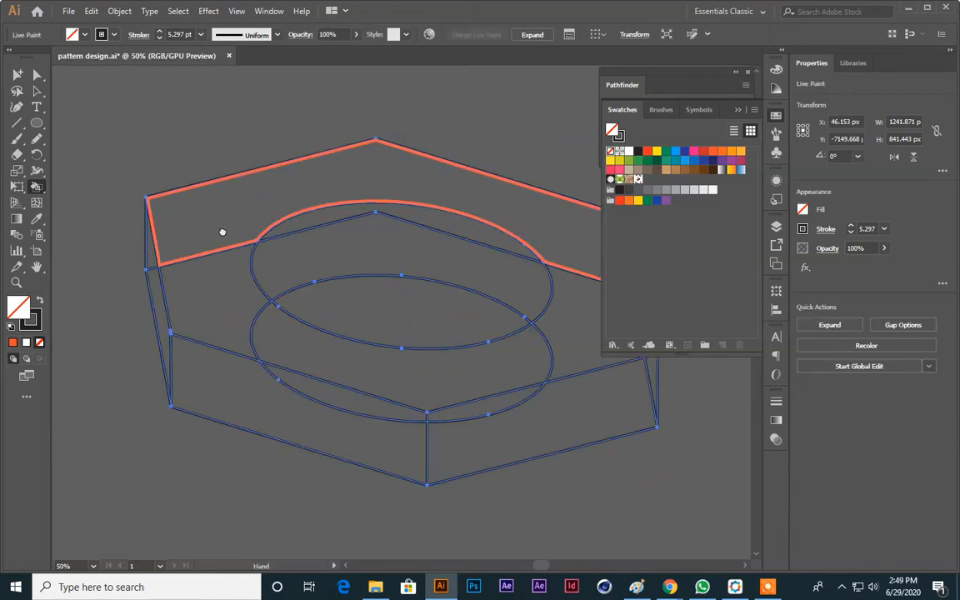
left_click_drag(223, 232, 189, 215)
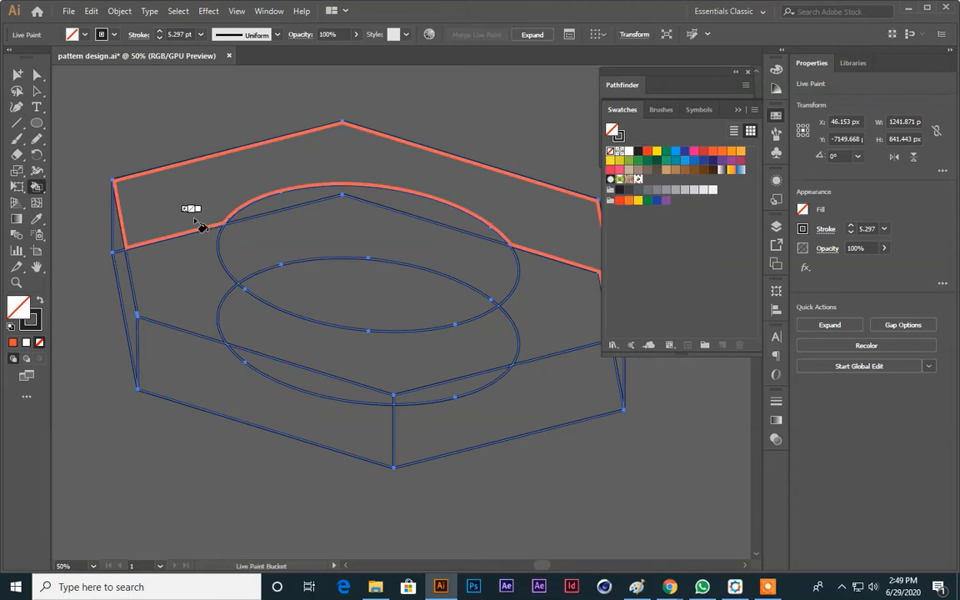
left_click(36, 186)
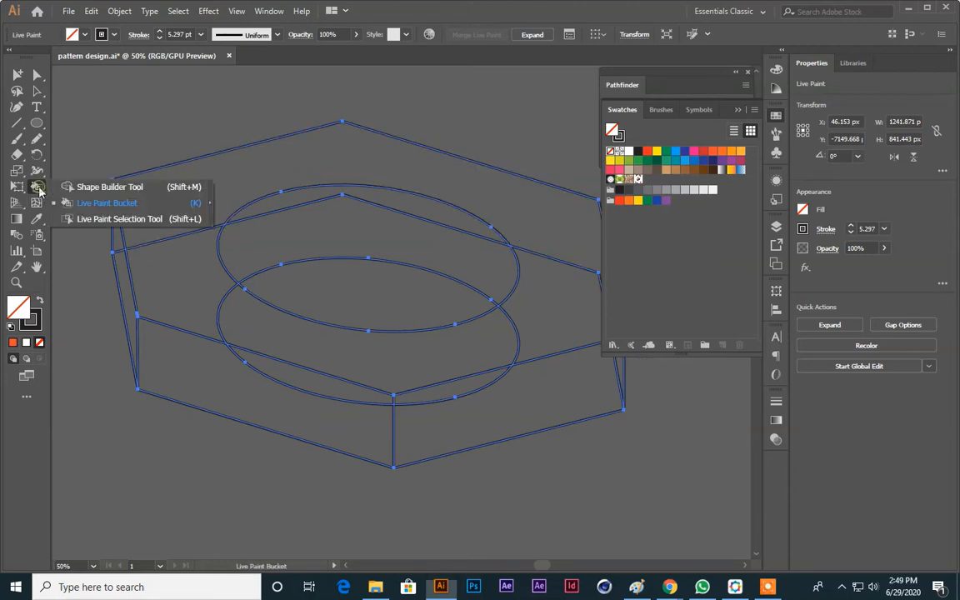
left_click(128, 223)
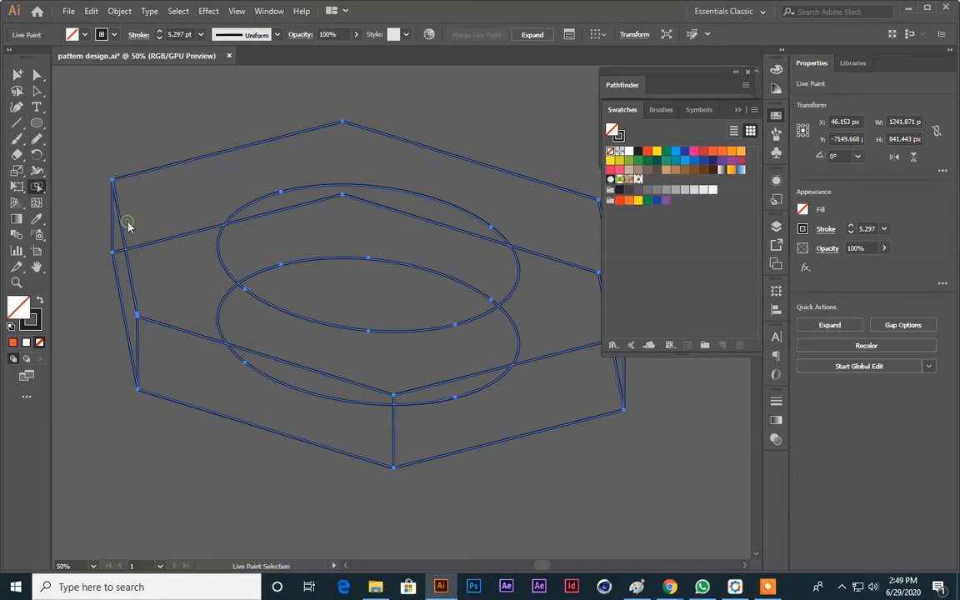
left_click(175, 239)
key("Delete")
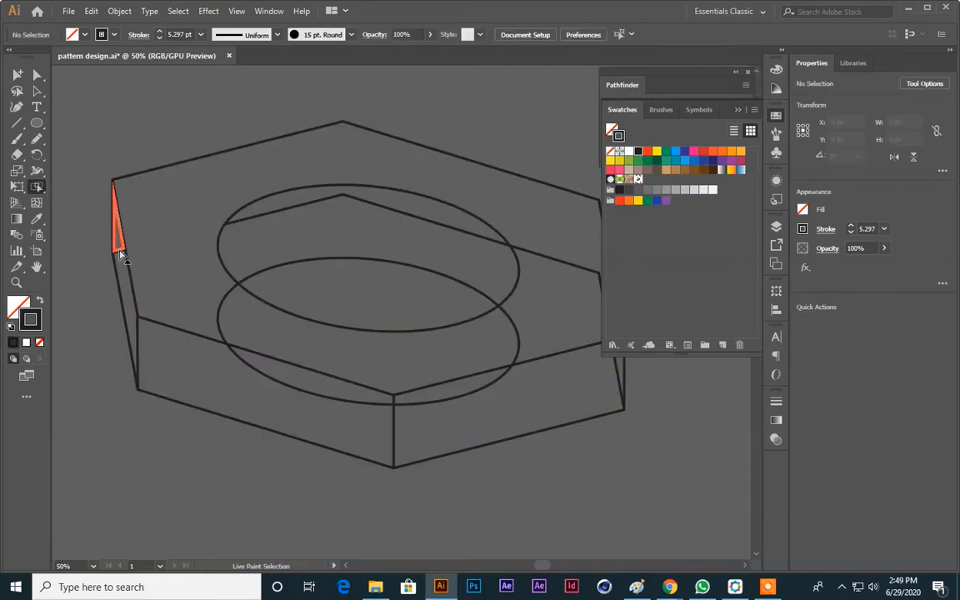
left_click(120, 252)
key("Delete")
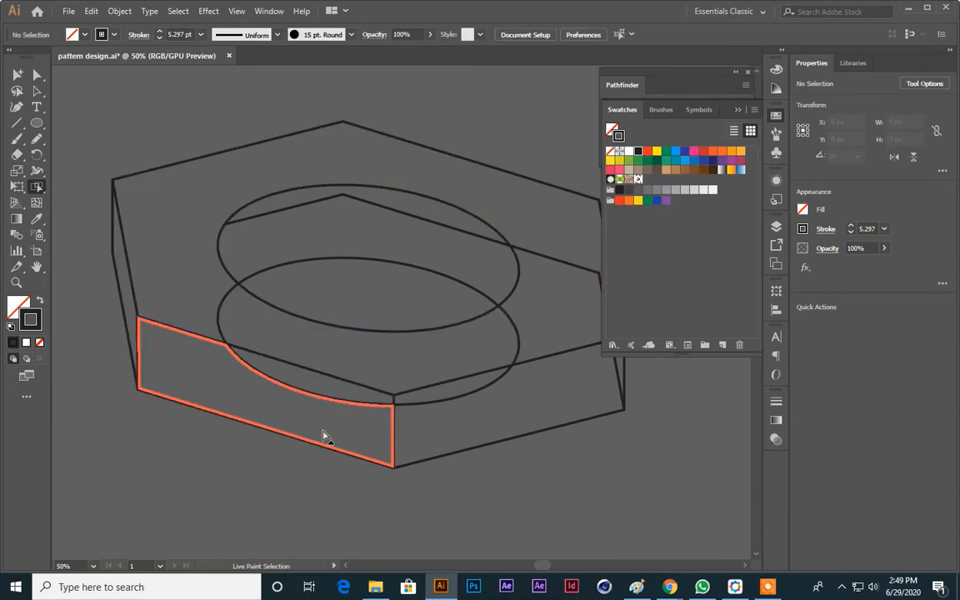
Delete the parts of the lower ellipse that cross the nut's front-left and front-right side faces
left_click(367, 406)
key("Delete")
left_click(450, 399)
key("Delete")
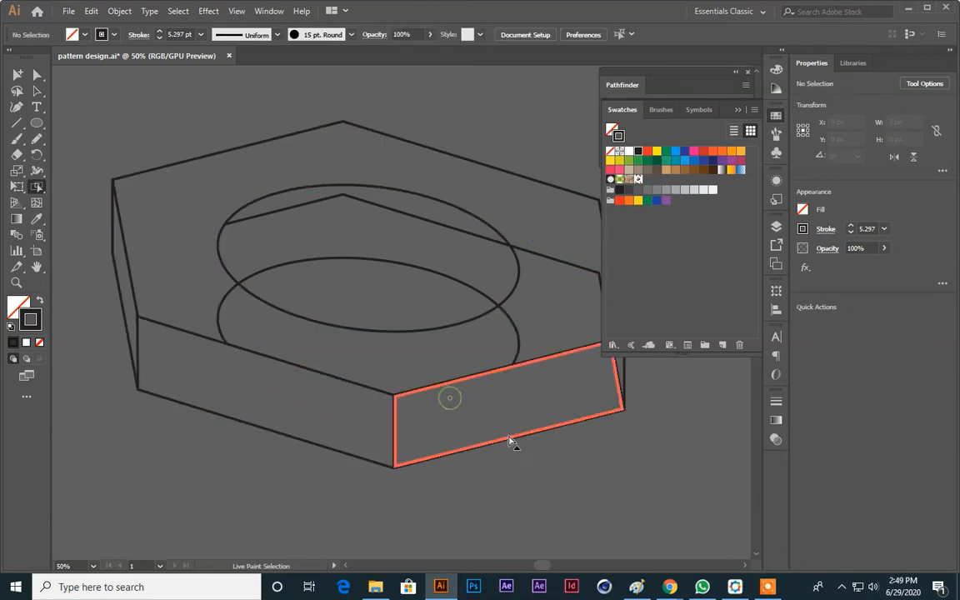
Delete the hidden side edge and the hidden lower-hexagon edge on the nut's right side with Live Paint Selection
key("space")
left_click_drag(555, 477, 448, 502)
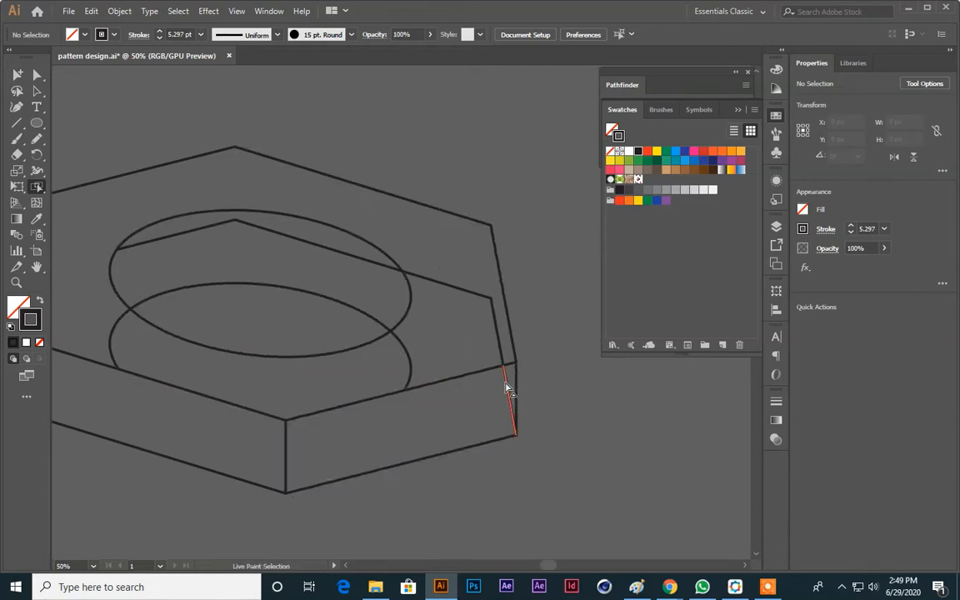
left_click(507, 388)
key("Delete")
left_click(480, 294)
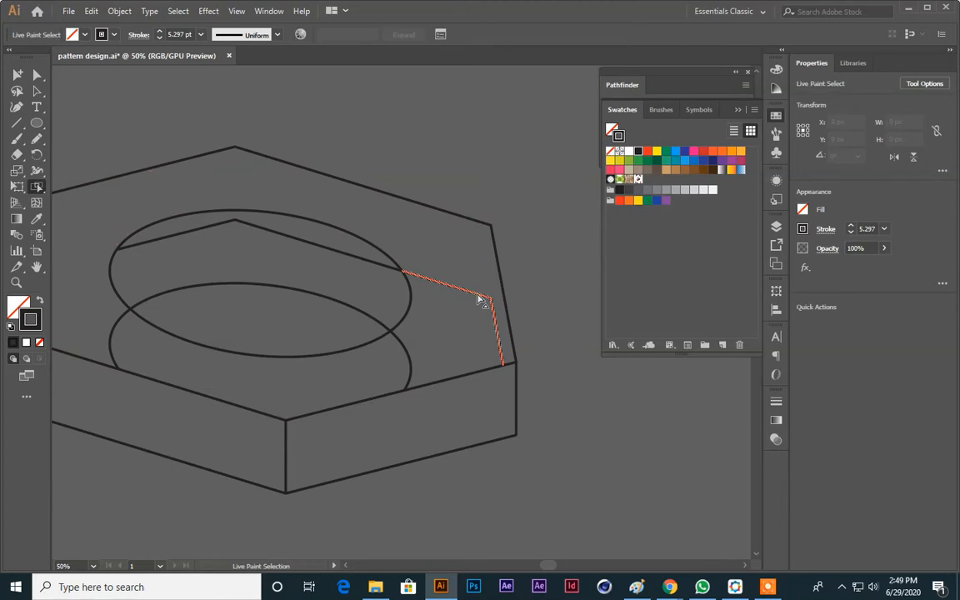
key("Delete")
Delete the lower ellipse's arcs outside the hole and the leftover hexagon edge inside the hole
left_click(407, 364)
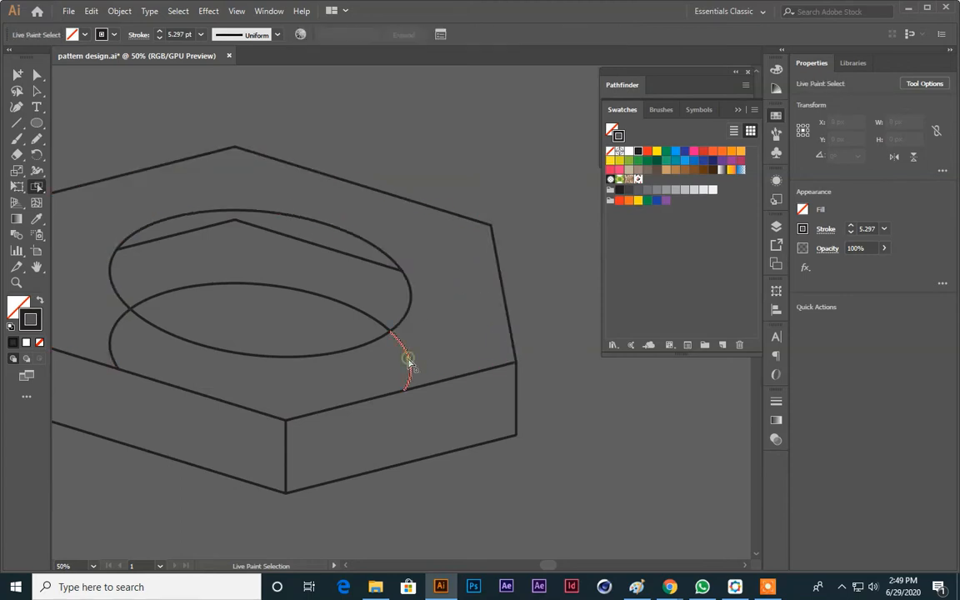
key("Delete")
left_click_drag(137, 331, 246, 388)
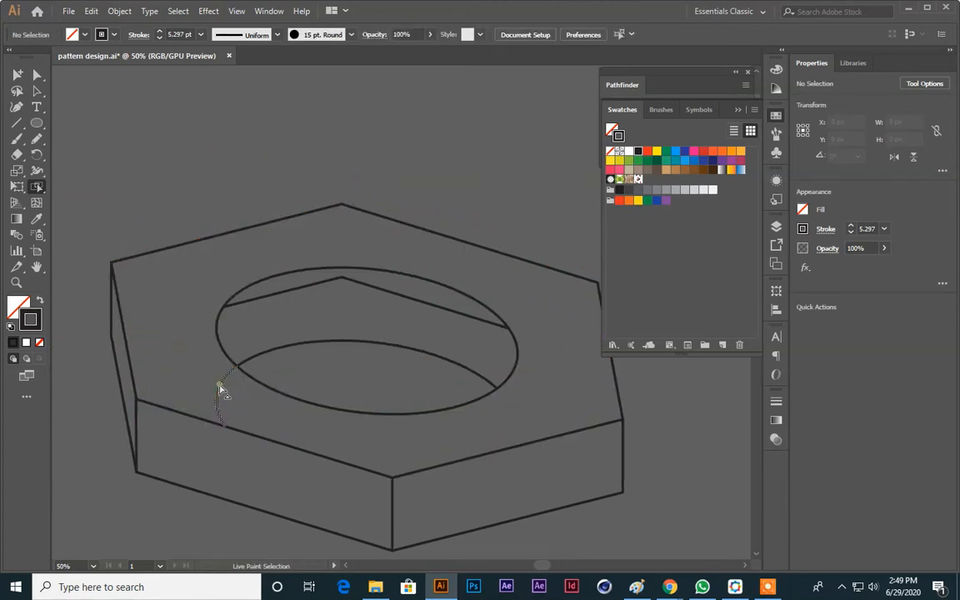
key("Delete")
left_click(311, 288)
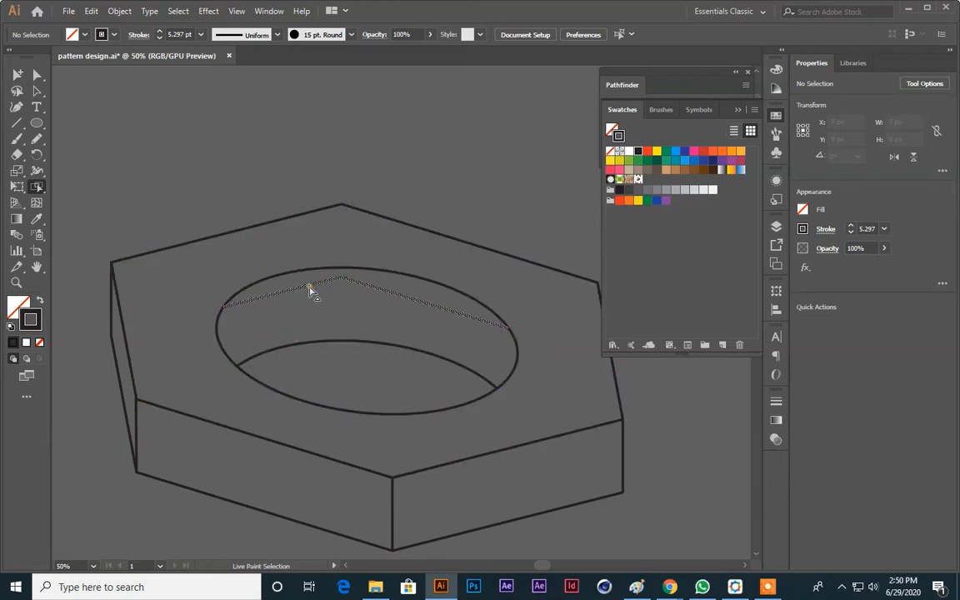
key("Delete")
left_click(36, 91)
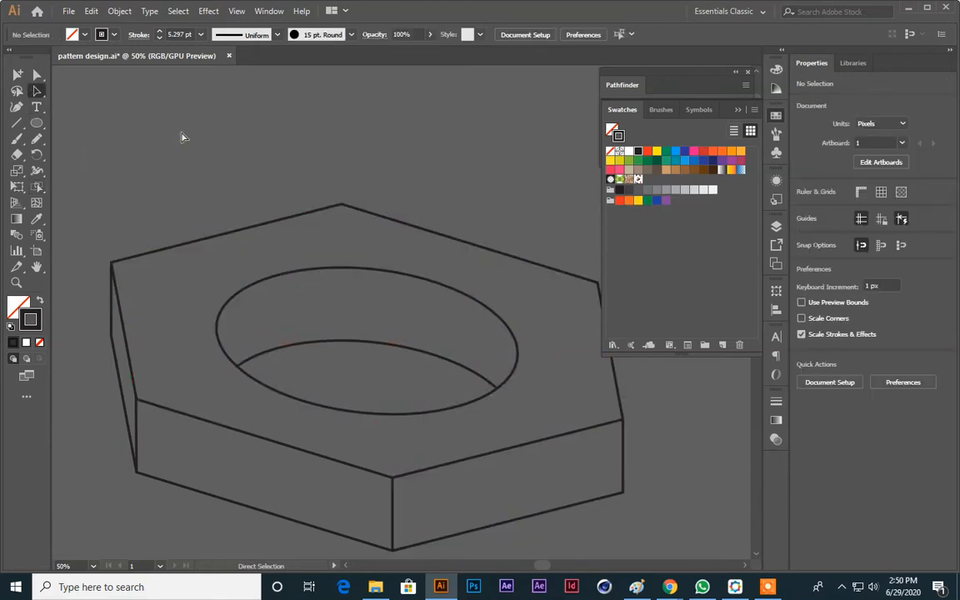
key("ctrl+minus")
key("ctrl+minus")
scroll(183, 138, "down", 4)
scroll(218, 142, "up", 4)
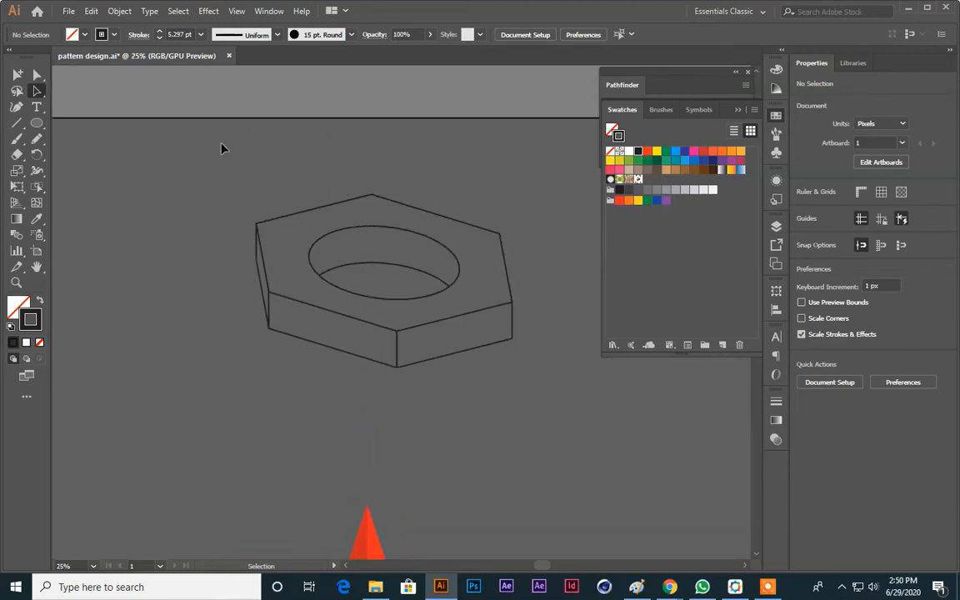
key("ctrl+plus")
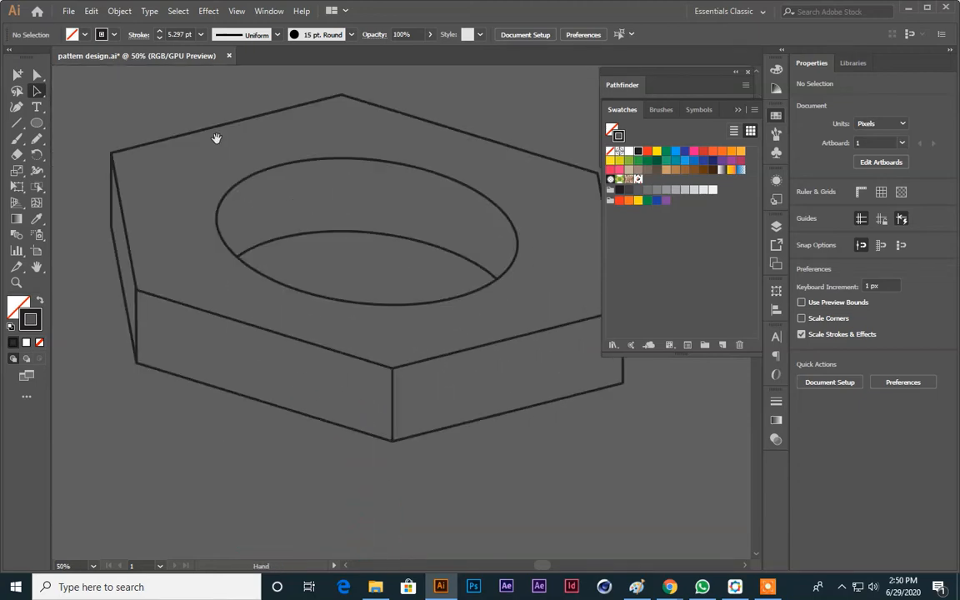
left_click_drag(392, 268, 374, 310)
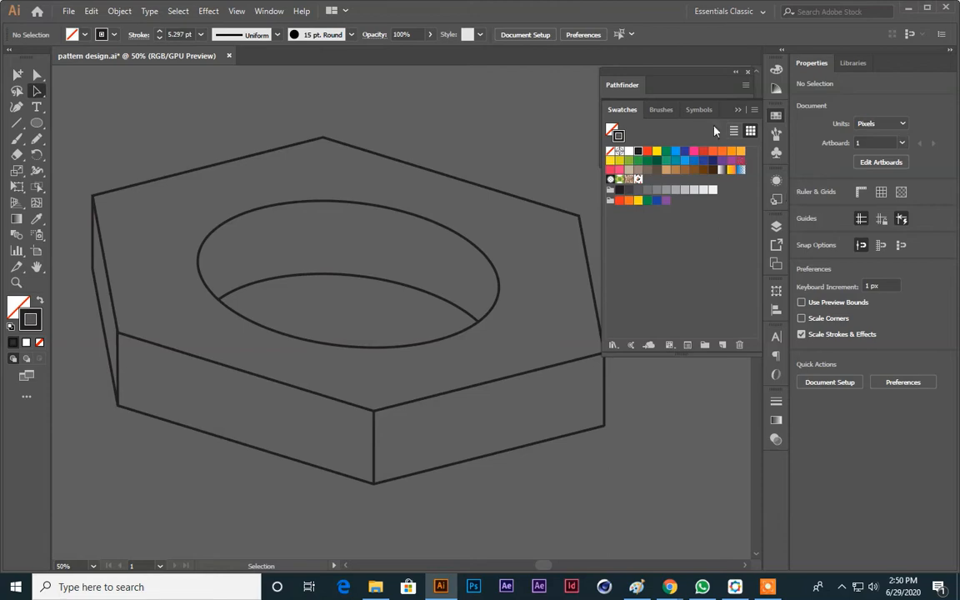
Select the whole nut and fill its top face with the orange-red swatch ef4136 using Live Paint Bucket
key("ctrl+minus")
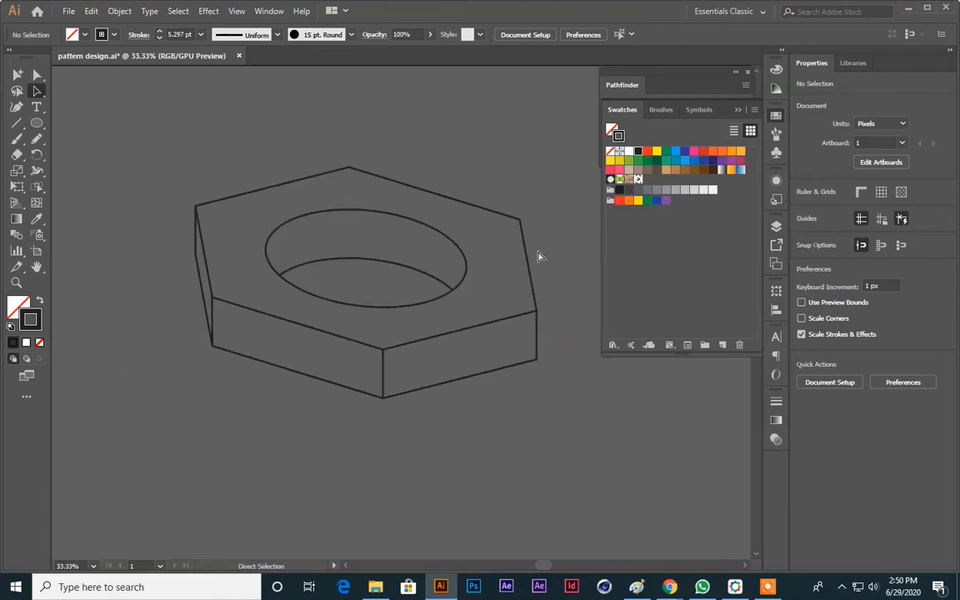
key("ctrl+a")
key("ctrl+alt+x")
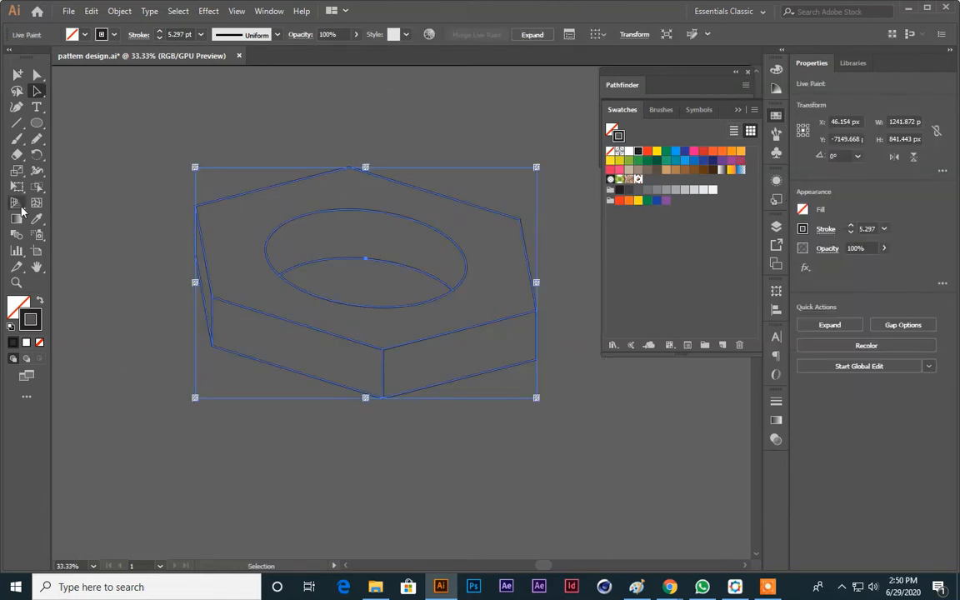
left_click_drag(37, 188, 91, 200)
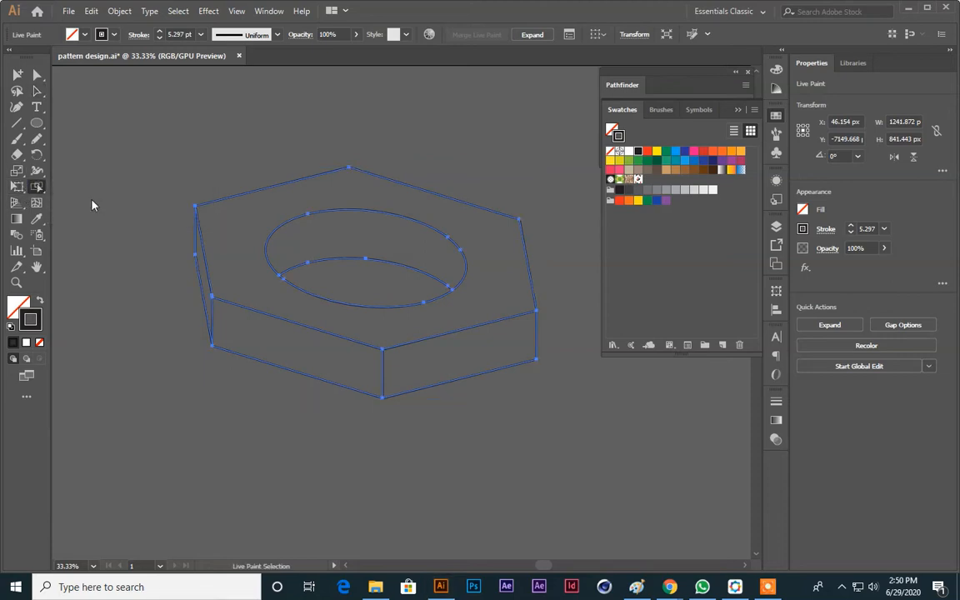
left_click(713, 152)
left_click(360, 198)
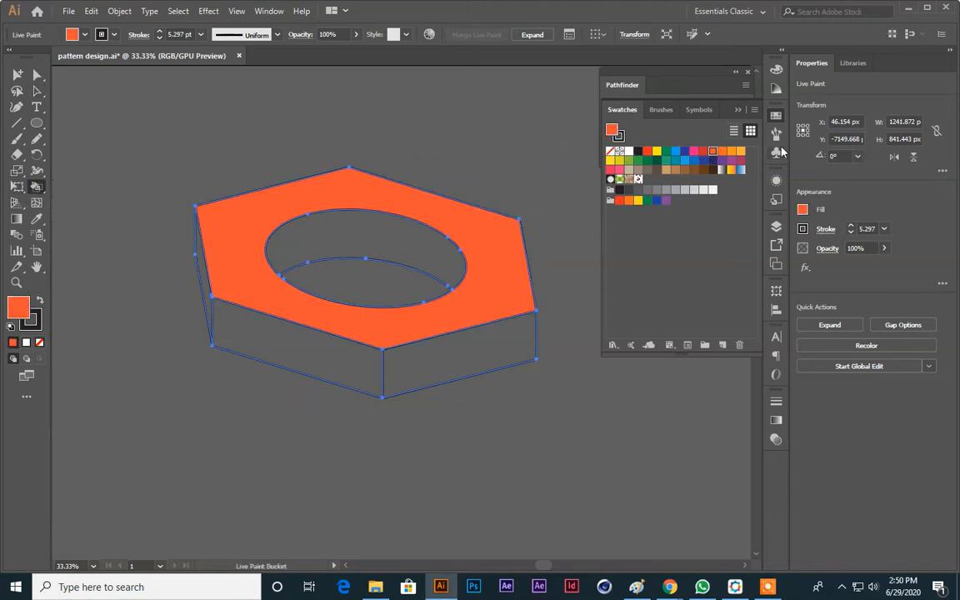
Darken the fill colour to 77% brightness and paint the hole's inner wall and the nut's narrow left face with it
double_click(17, 309)
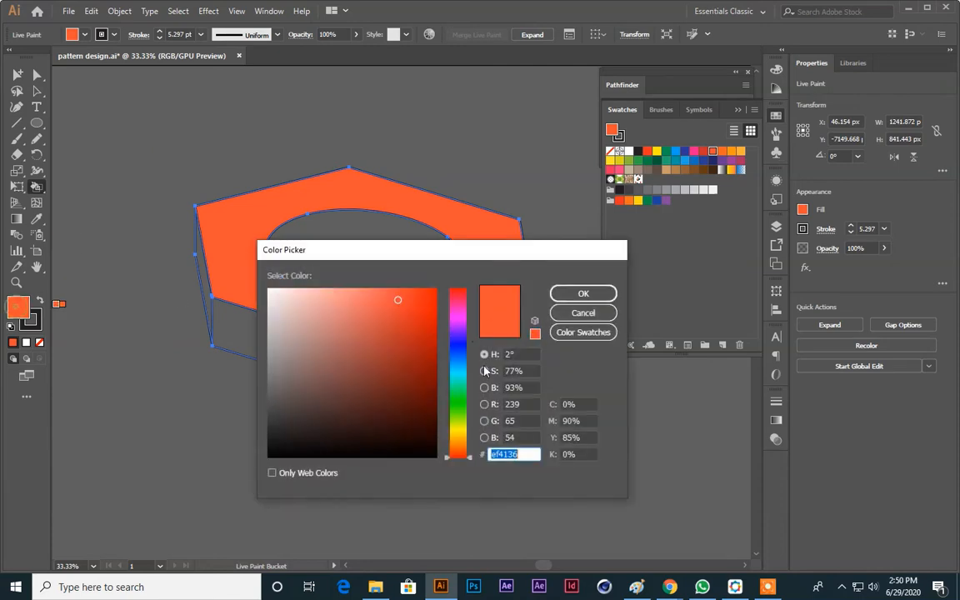
left_click(525, 388)
key("Down")
key("Down")
key("Down")
key("Down")
key("Down")
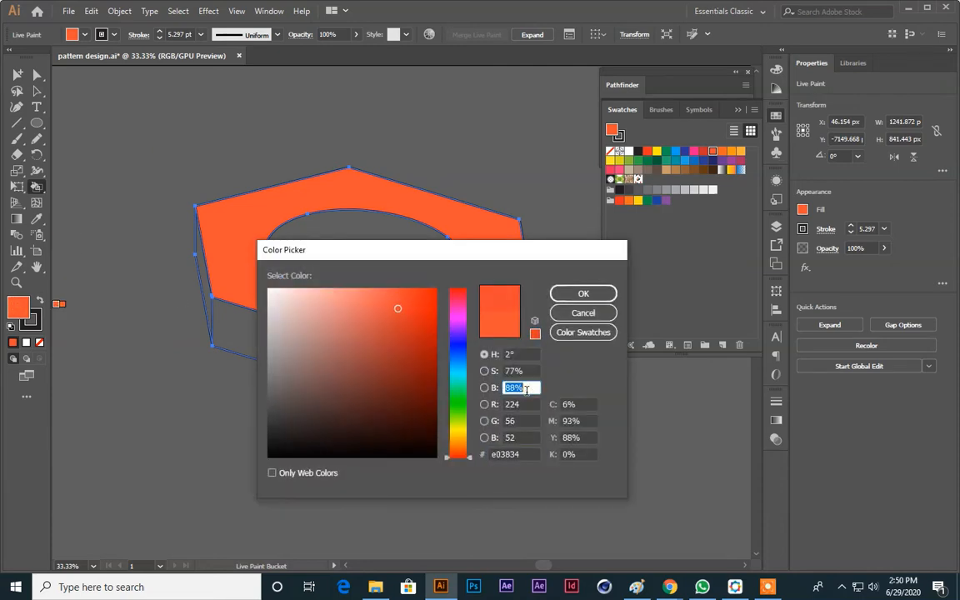
key("Down")
key("Down")
key("Down")
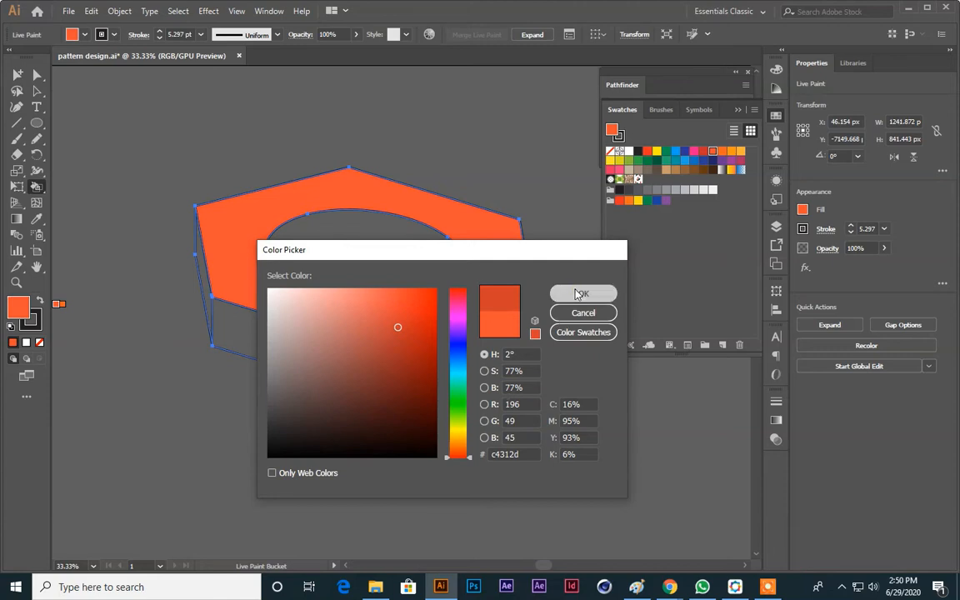
left_click(583, 293)
left_click(403, 247)
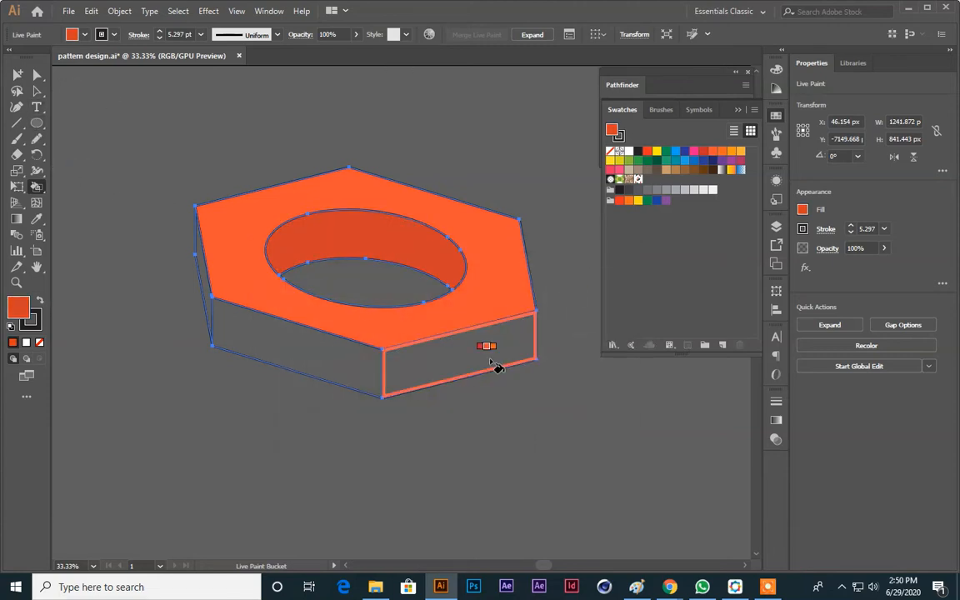
left_click(209, 287)
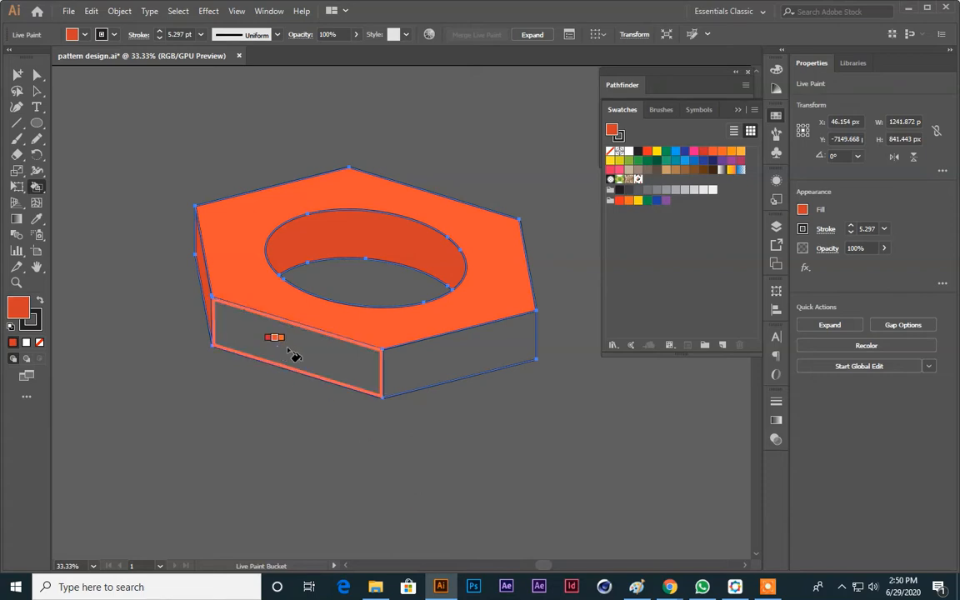
Raise the fill colour's brightness to get d83535 and paint the nut's front-left face with it
double_click(23, 312)
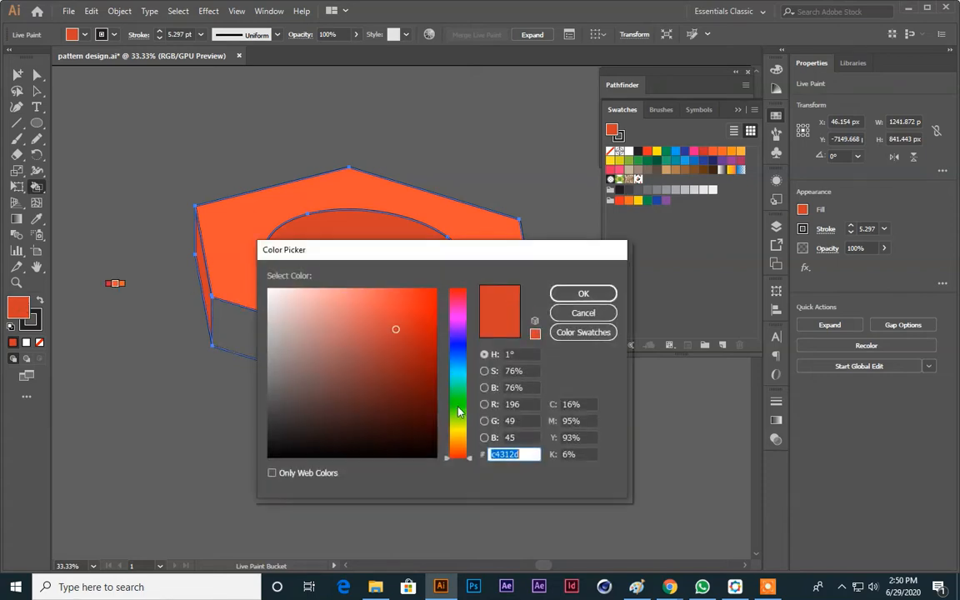
left_click(529, 388)
key("Up")
key("Up")
key("Up")
key("Up")
key("Up")
key("Up")
key("Up")
key("Up")
key("Up")
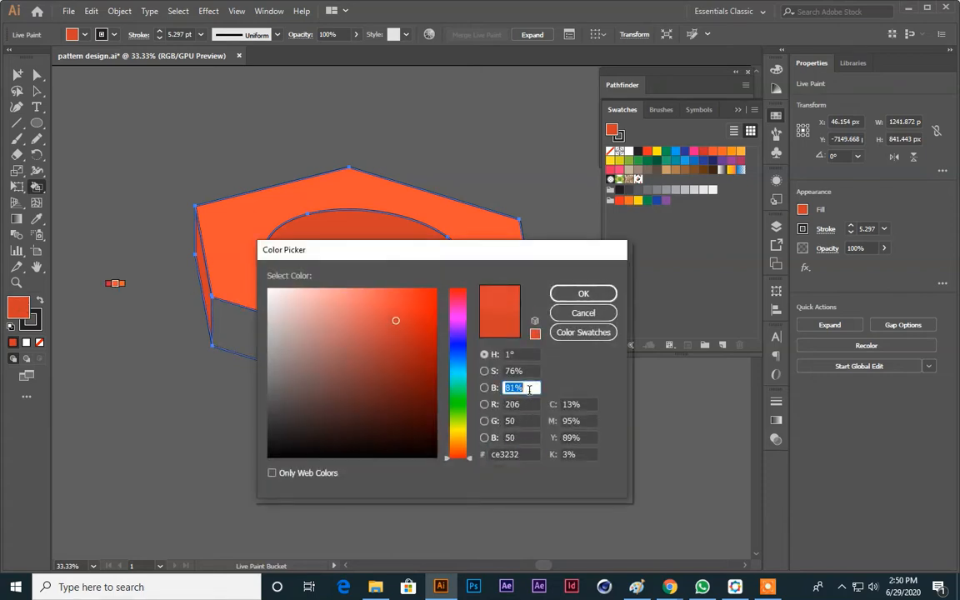
left_click(576, 294)
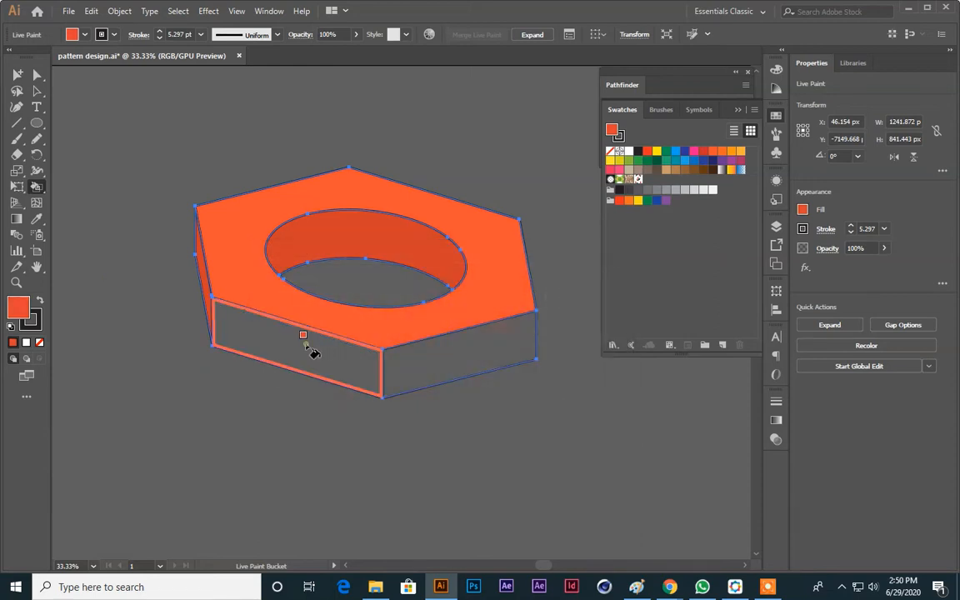
left_click(304, 337)
Raise the fill colour's brightness to 87% and paint the nut's front-right face with it
double_click(19, 312)
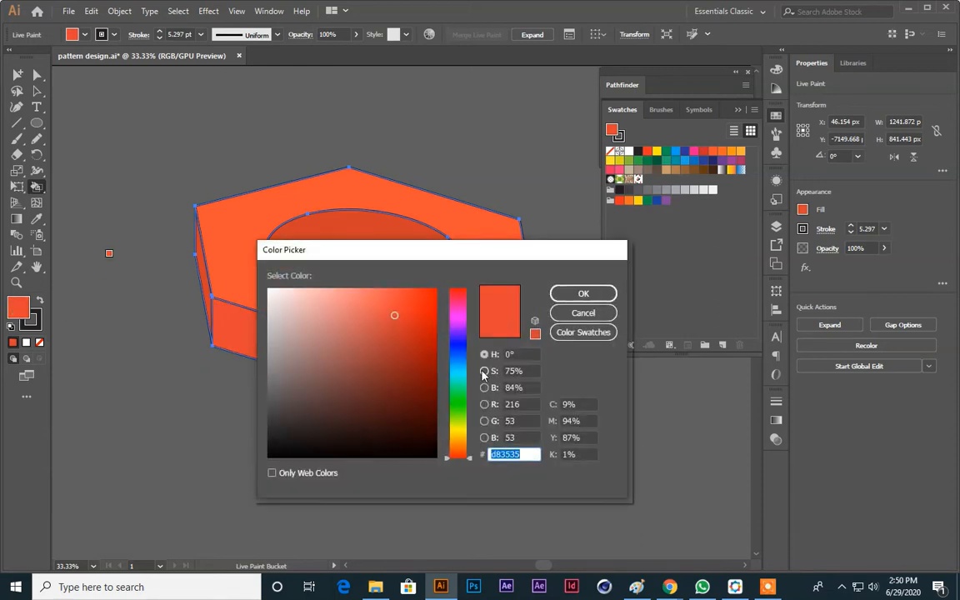
left_click(517, 372)
left_click(524, 387)
key("Up")
key("Up")
key("Up")
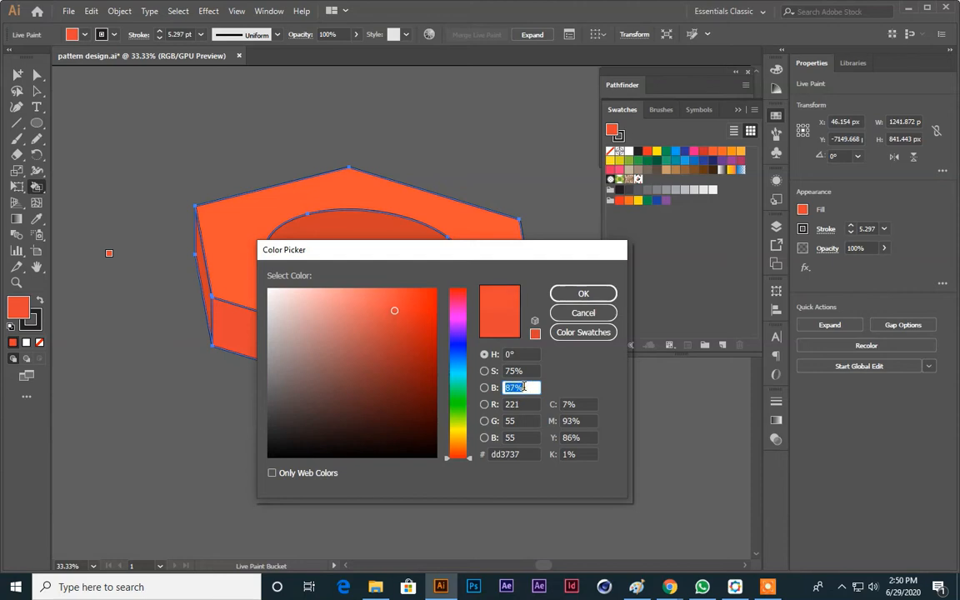
left_click(603, 294)
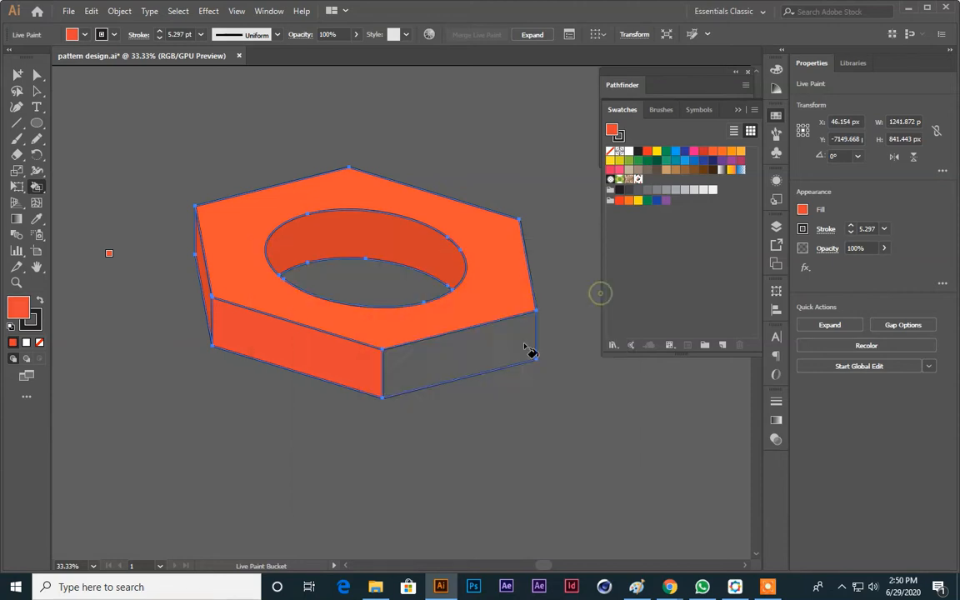
left_click(497, 347)
Select the whole nut, remove its stroke, and deselect it
left_click(37, 91)
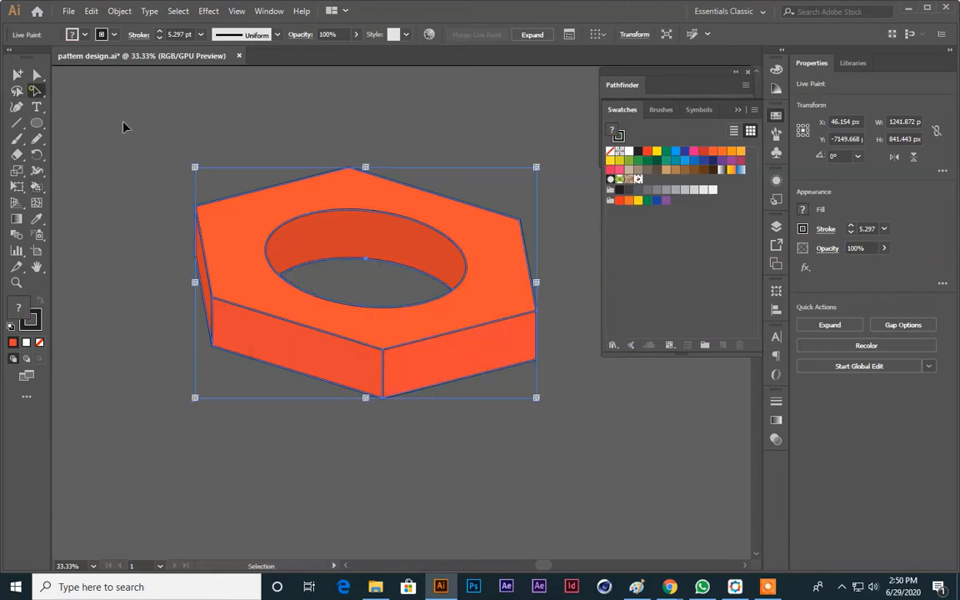
left_click_drag(135, 117, 616, 465)
left_click(36, 326)
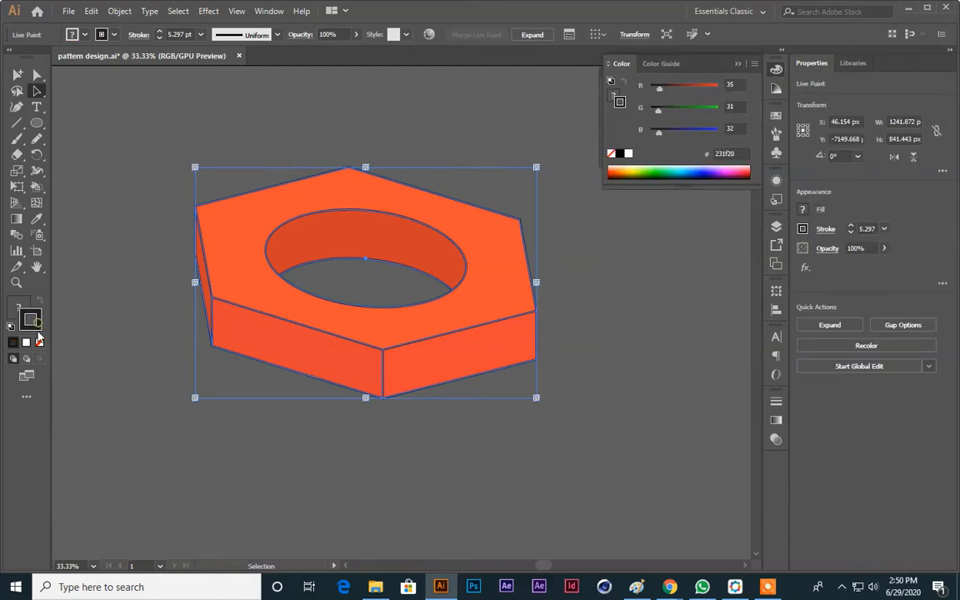
left_click(39, 343)
left_click(96, 380)
Examine the coloured nut and the multicoloured star below it on the artboard
key("space")
left_click_drag(99, 374, 225, 385)
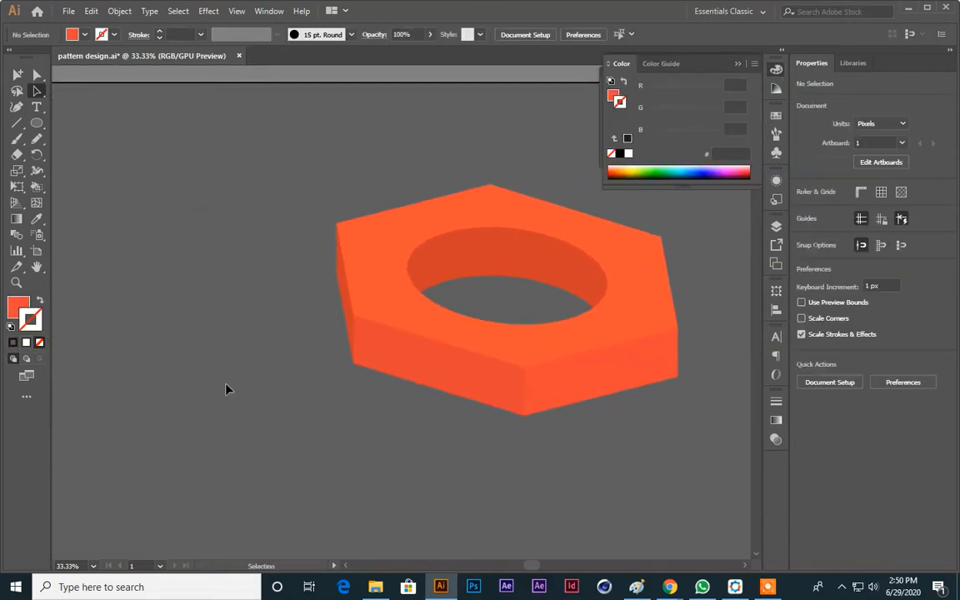
key("space")
left_click_drag(324, 418, 290, 423)
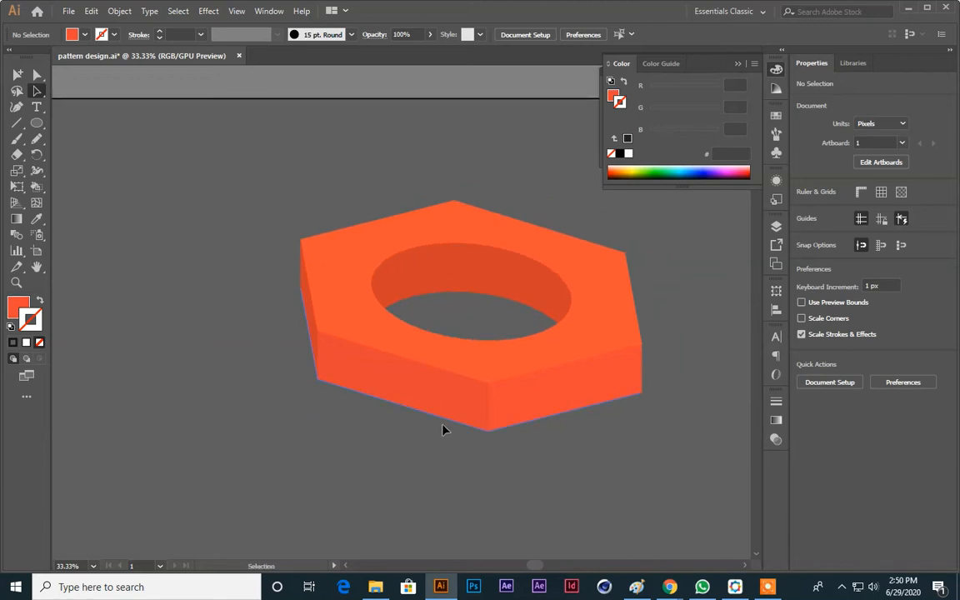
key("ctrl+minus")
key("ctrl+minus")
scroll(458, 446, "down", 3)
key("ctrl+equal")
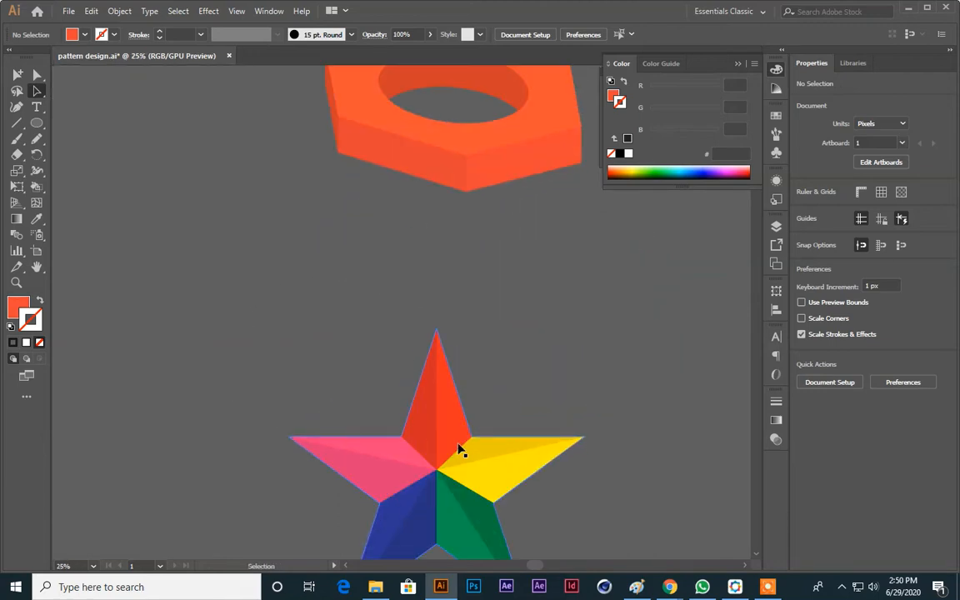
scroll(459, 450, "up", 3)
key("ctrl+equal")
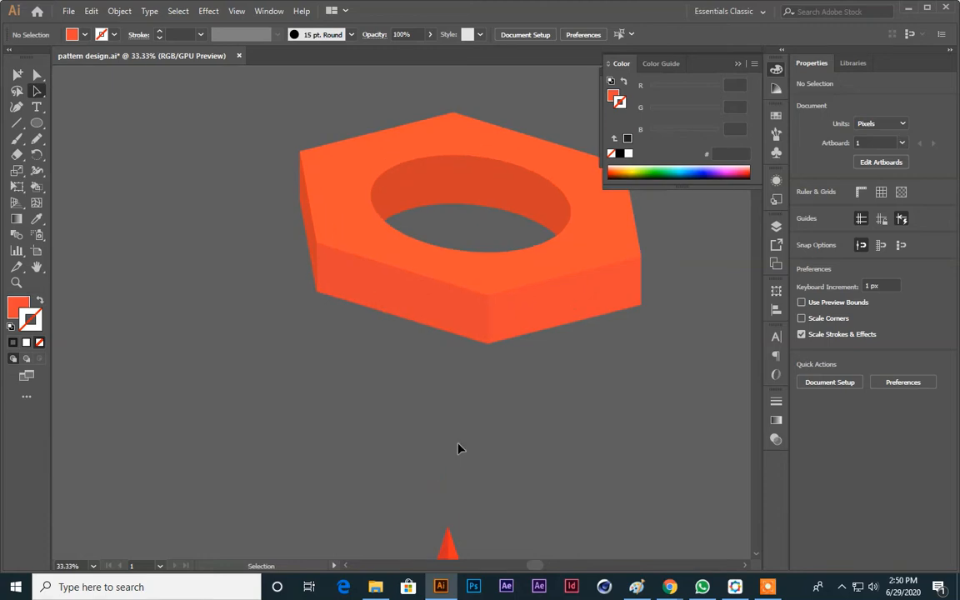
Delete the finished hexagonal nut from the artboard
scroll(459, 450, "up", 1)
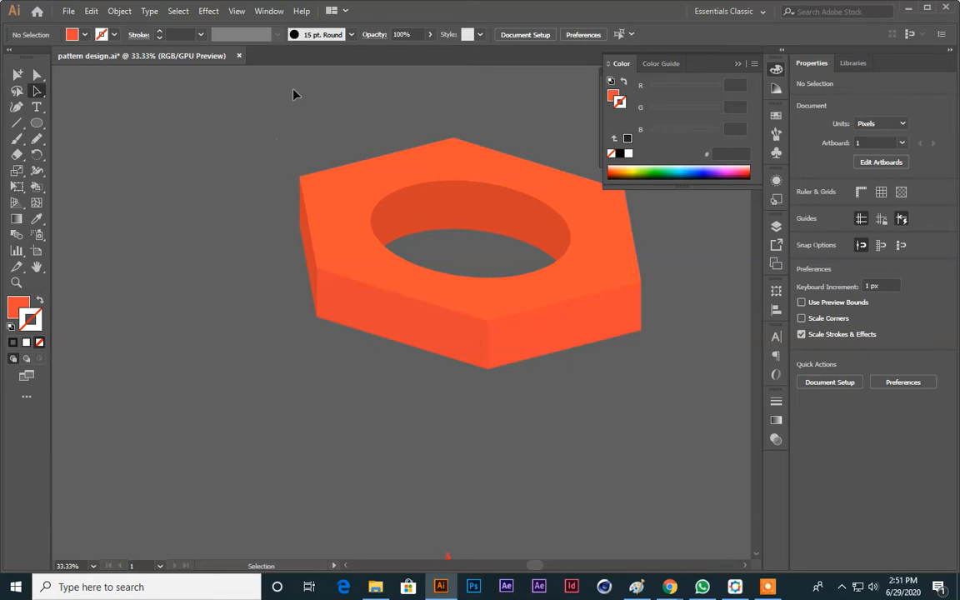
left_click(414, 283)
key("Delete")
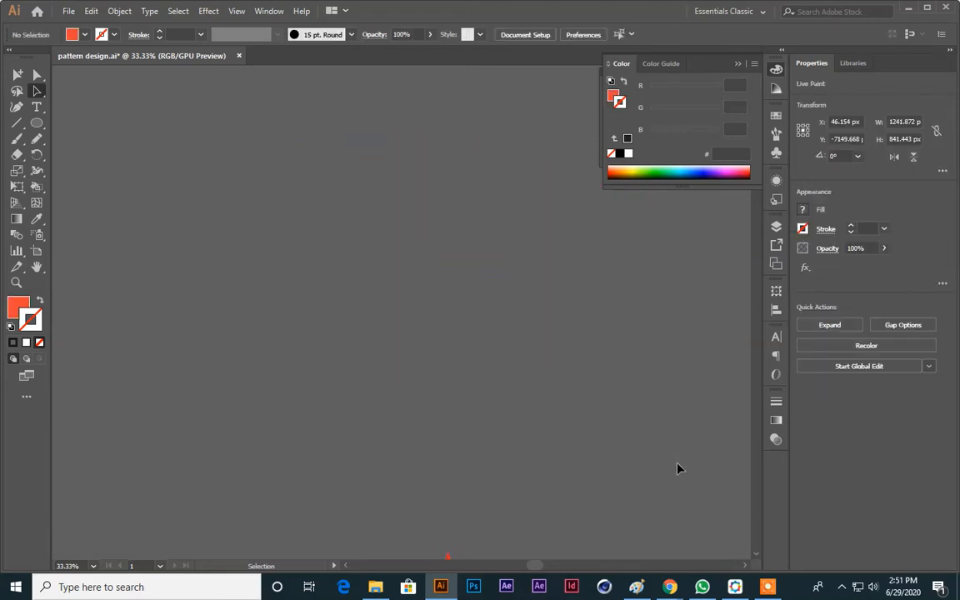
left_click_drag(41, 123, 88, 156)
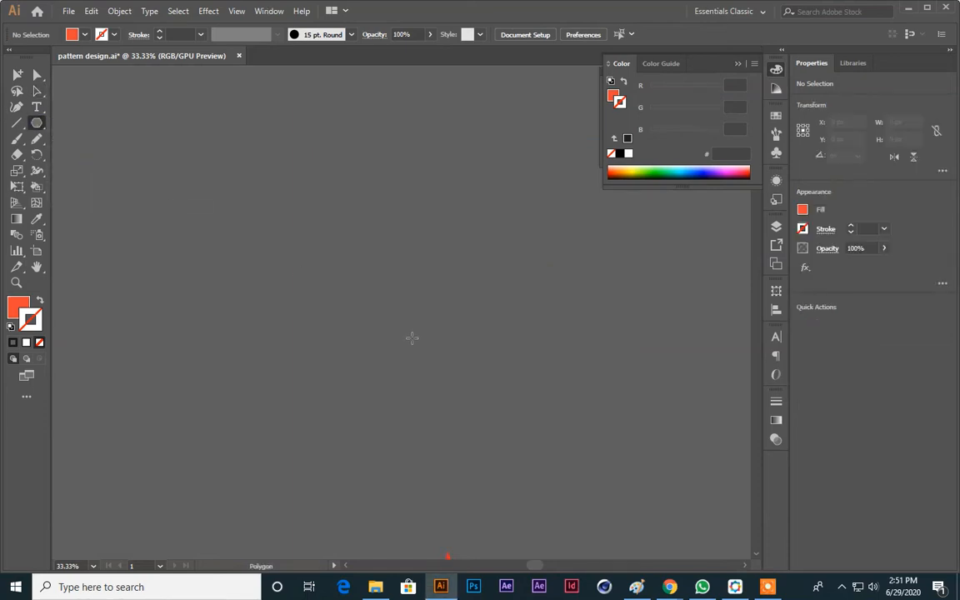
key("ctrl+minus")
key("ctrl+minus")
key("ctrl+minus")
key("ctrl+minus")
key("ctrl+minus")
key("ctrl+minus")
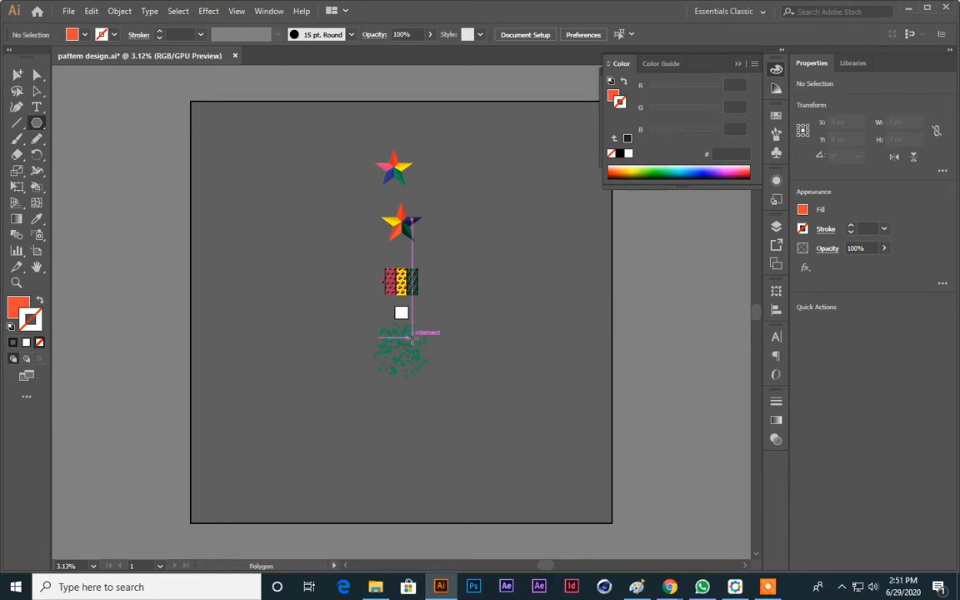
key("v")
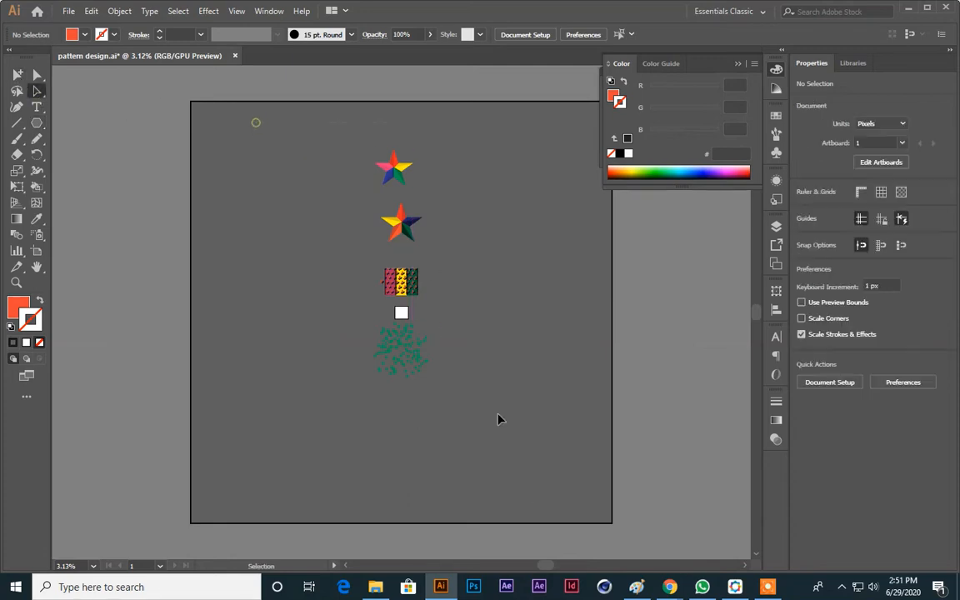
Select and delete all the remaining artwork in the document
key("ctrl+a")
key("Delete")
key("ctrl+0")
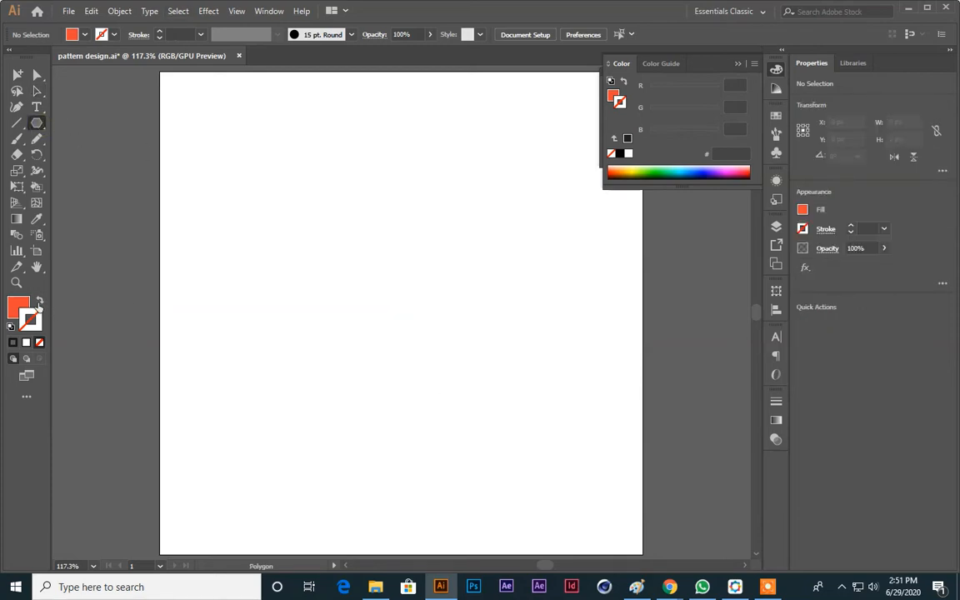
Draw a hexagon about 294 by 255 px with no fill and a 1 pt black stroke, and shift it slightly downward
left_click(39, 300)
left_click(114, 34)
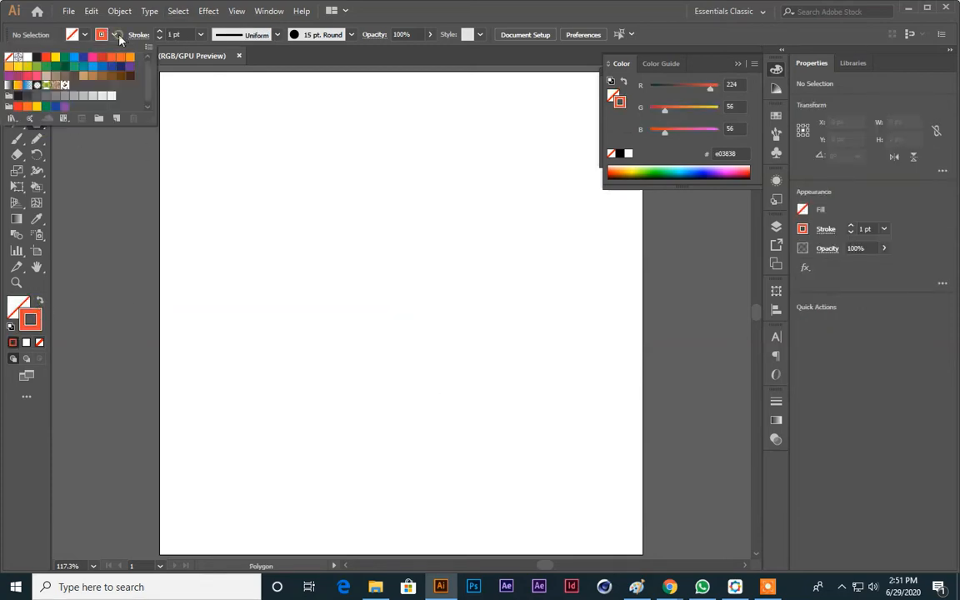
left_click(36, 56)
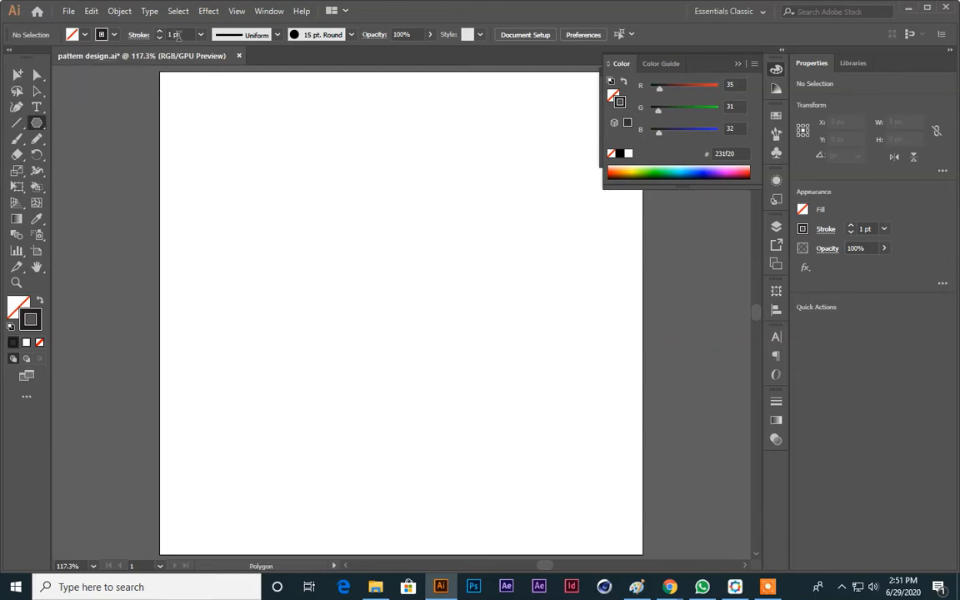
left_click_drag(397, 277, 470, 400)
left_click(37, 91)
left_click(312, 153)
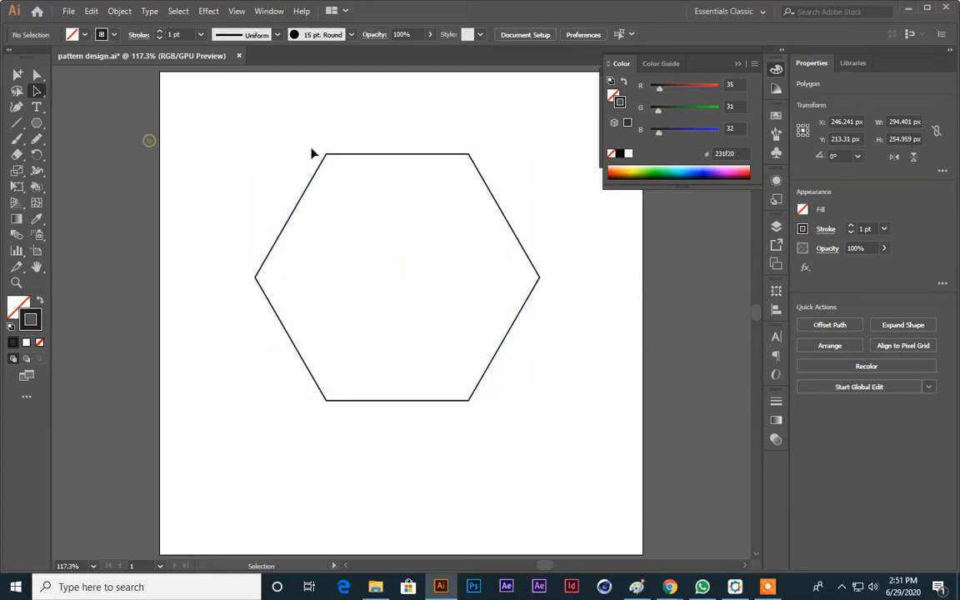
left_click_drag(366, 155, 366, 185)
left_click(308, 128)
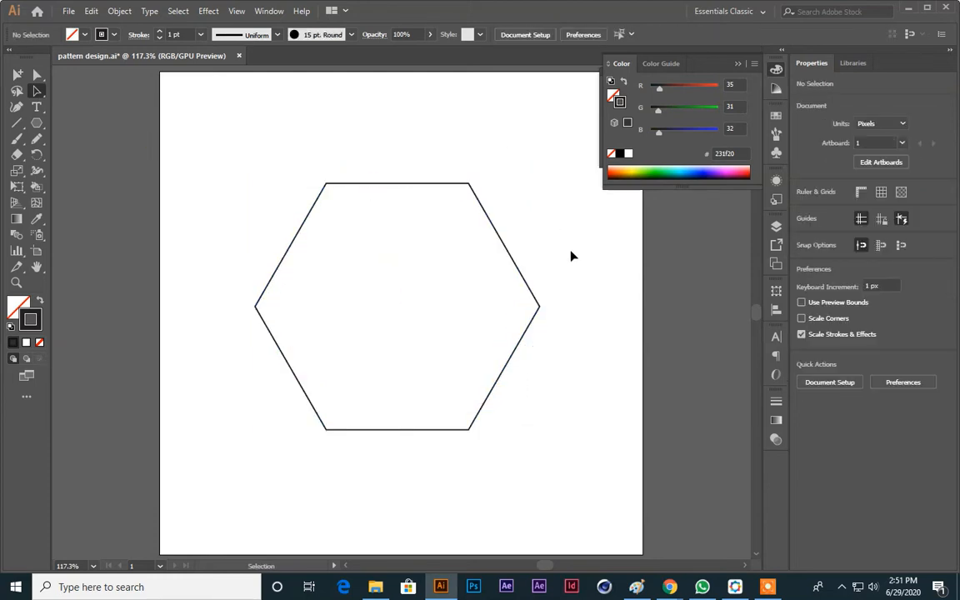
Draw a circle about 137 px in diameter in the middle of the hexagon
key("space")
left_click_drag(596, 274, 571, 281)
left_click_drag(37, 123, 87, 137)
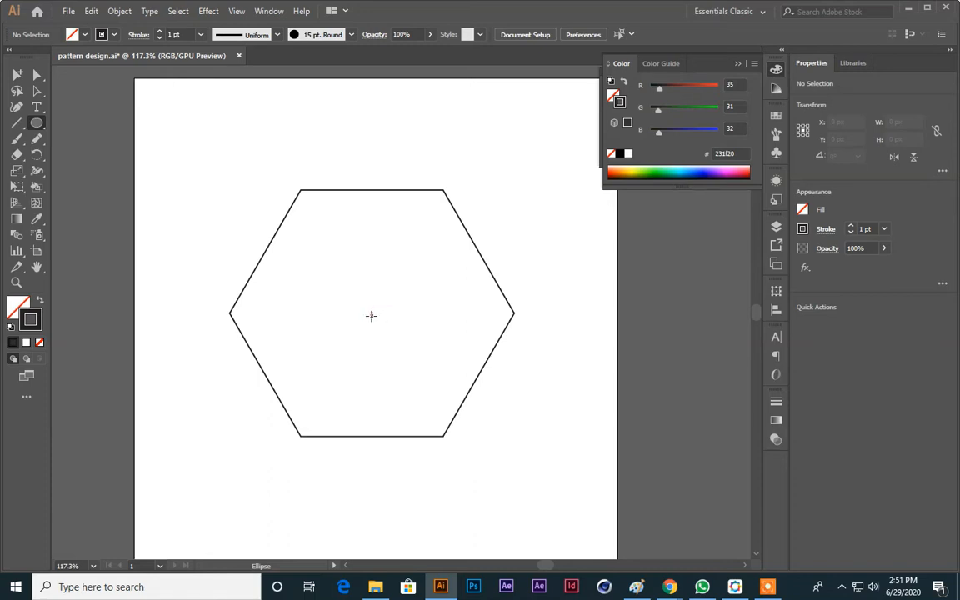
left_click_drag(372, 316, 439, 382)
key("v")
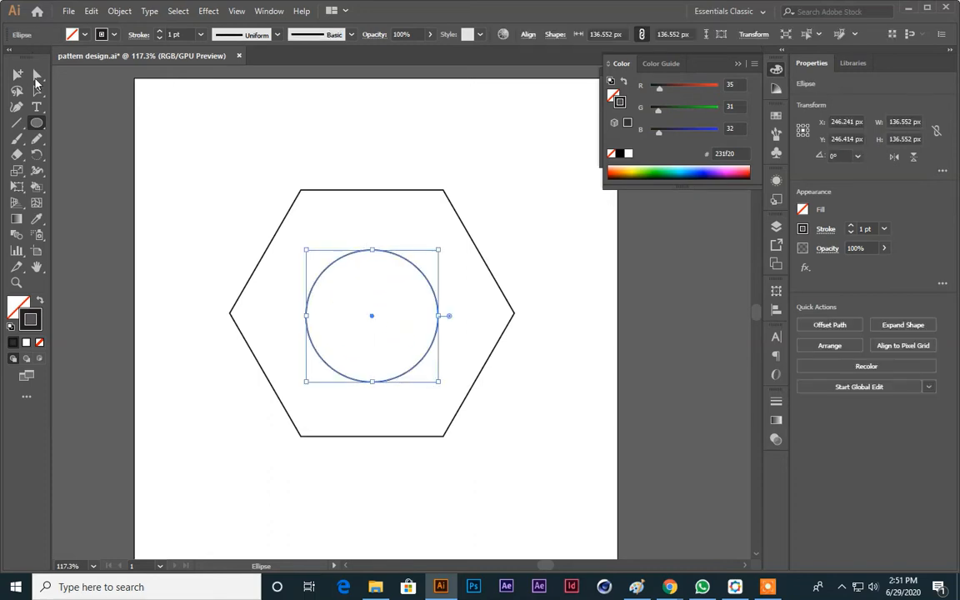
Enlarge the circle slightly and place it outside the hexagon, to its right
left_click(208, 109)
mouse_move(391, 258)
left_mouse_down()
mouse_move(671, 310)
mouse_move(727, 281)
left_mouse_up()
left_click(195, 217)
Align the hexagon and circle on their horizontal and vertical centres, and move the pair back up and left onto the artboard
key("ctrl+a")
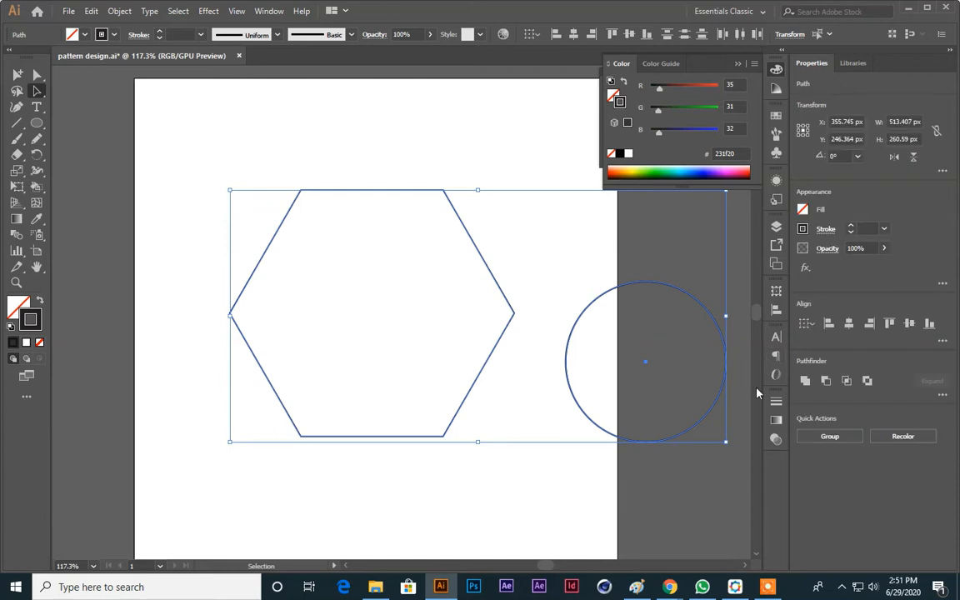
left_click(776, 309)
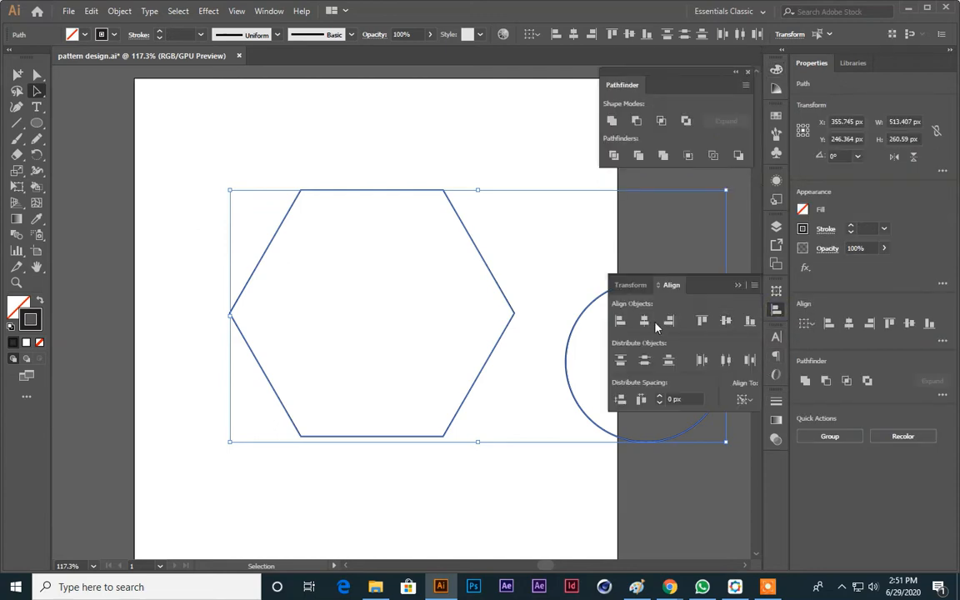
left_click(646, 321)
left_click(726, 321)
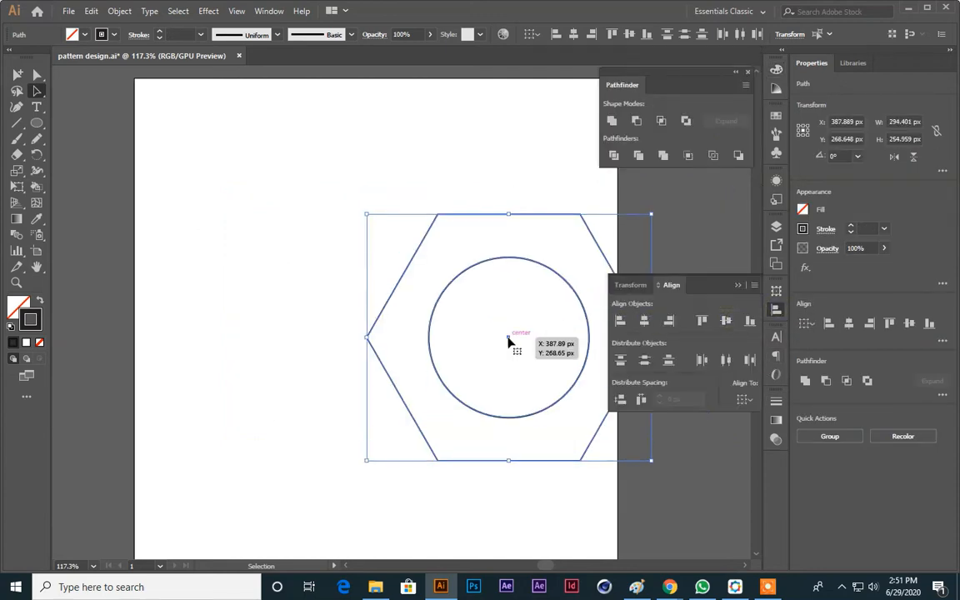
left_click_drag(508, 337, 360, 281)
left_click(536, 250)
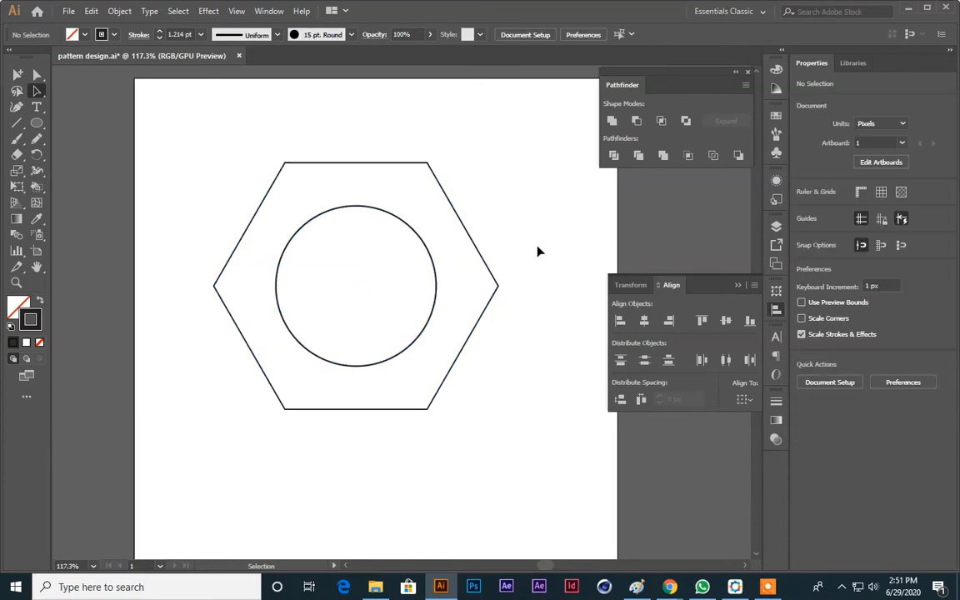
key("ctrl+plus")
left_click_drag(508, 214, 483, 253)
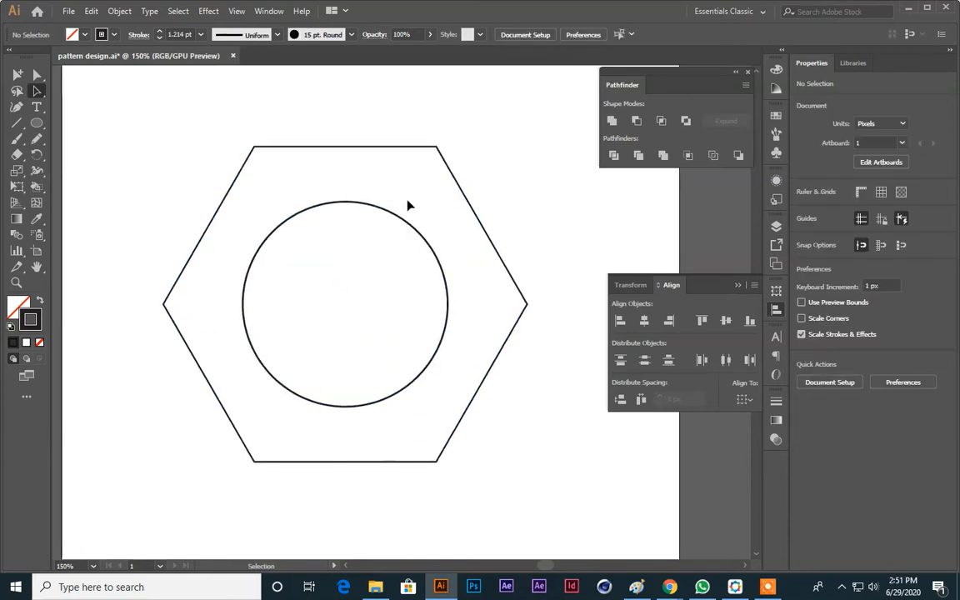
left_click(641, 272)
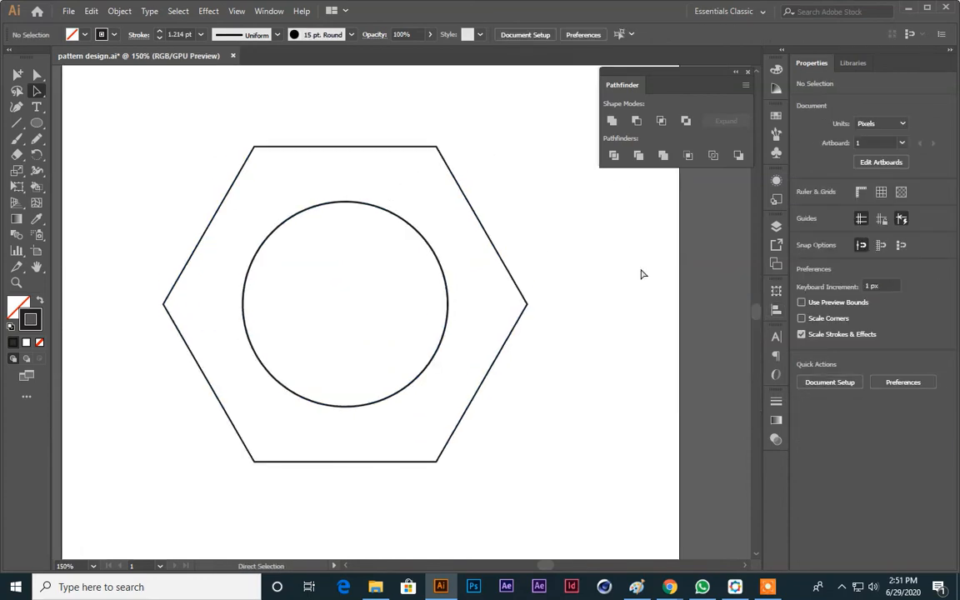
key("ctrl+minus")
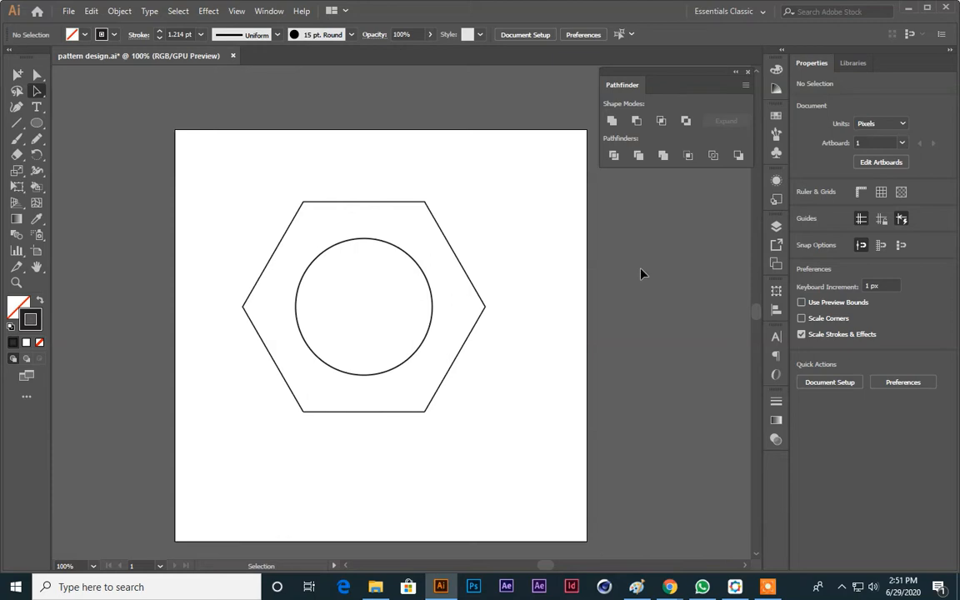
left_click(397, 249)
left_click(501, 333)
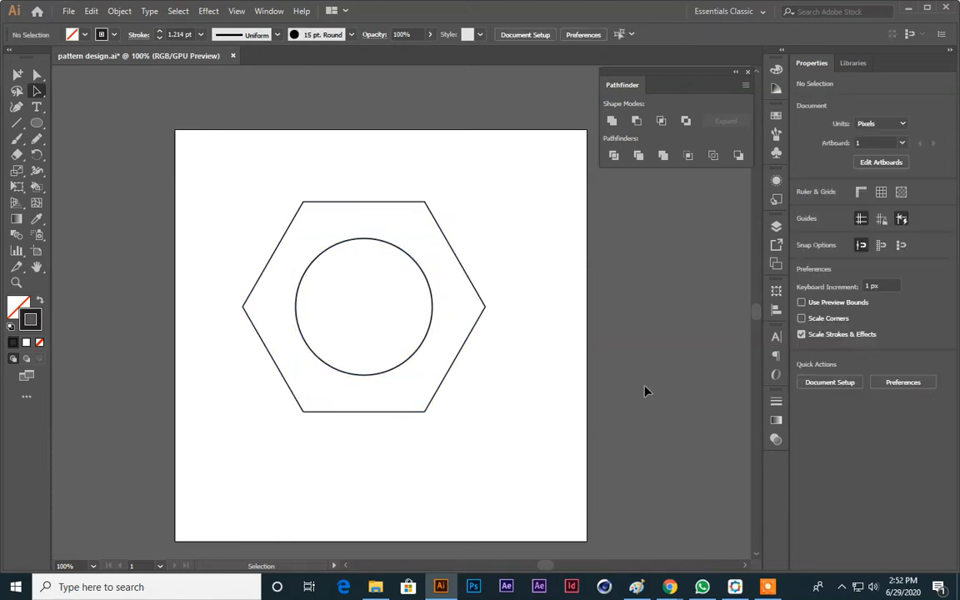
Squash and skew the hexagon and circle together with Free Transform to about 168 px high, and rotate them about 15° counterclockwise
left_click_drag(597, 426, 392, 350)
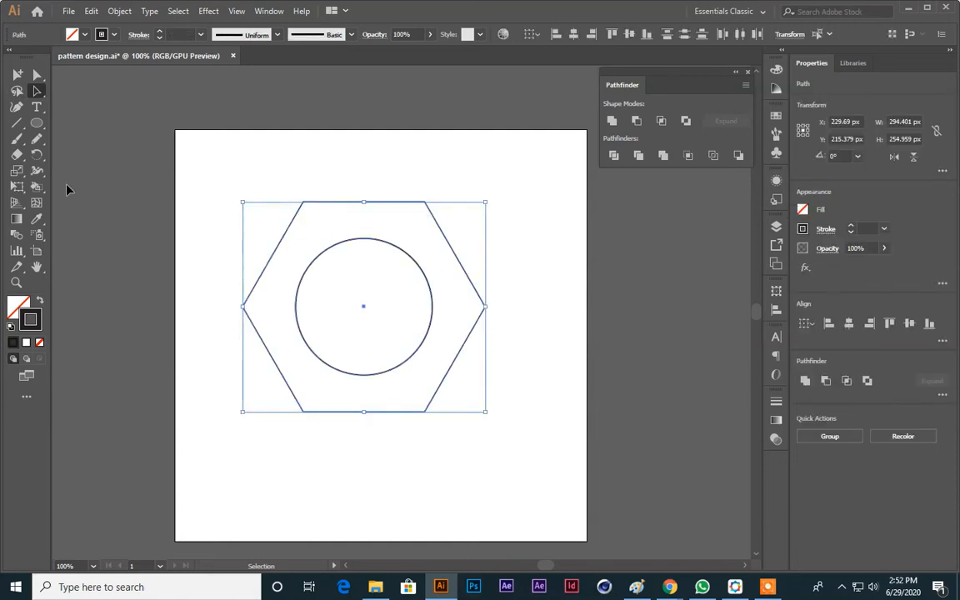
left_click(18, 188)
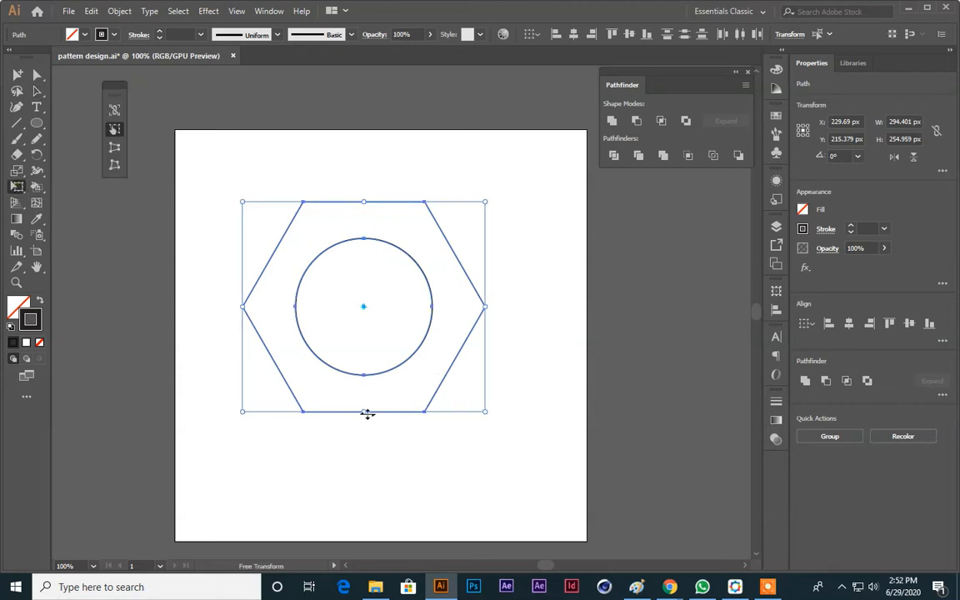
left_click_drag(368, 414, 472, 341)
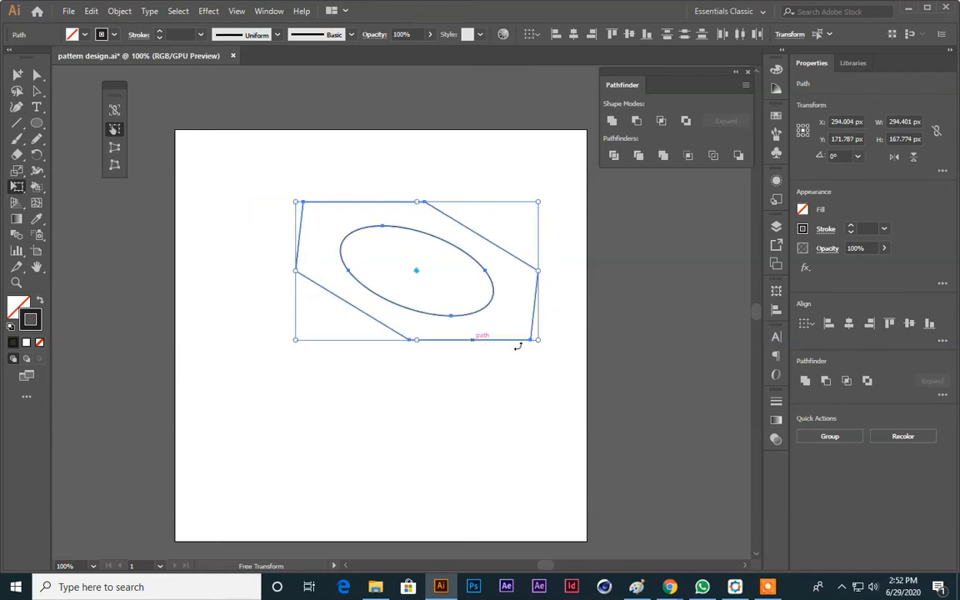
left_click_drag(553, 349, 570, 323)
left_click(564, 383)
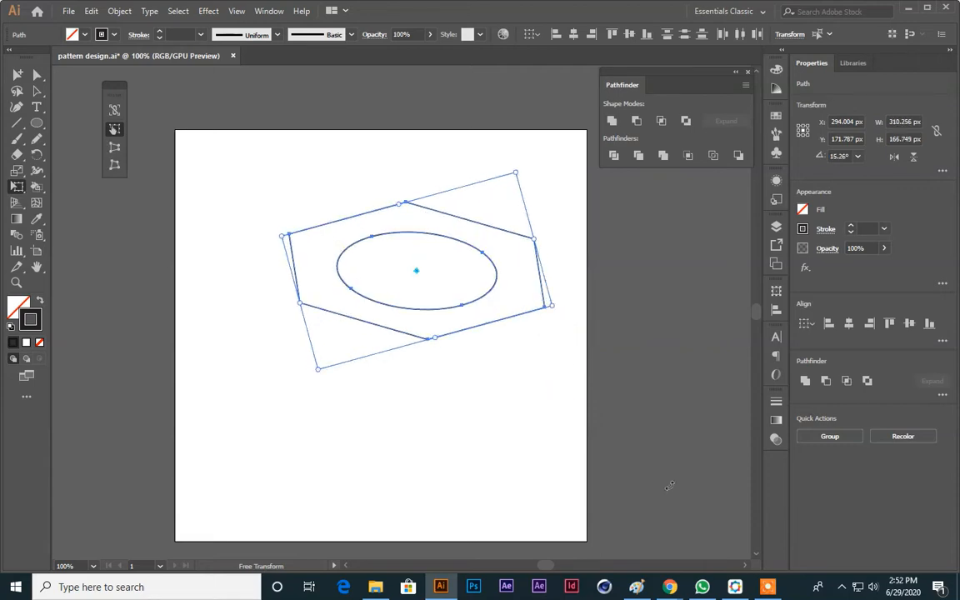
left_click(37, 94)
left_click(242, 268)
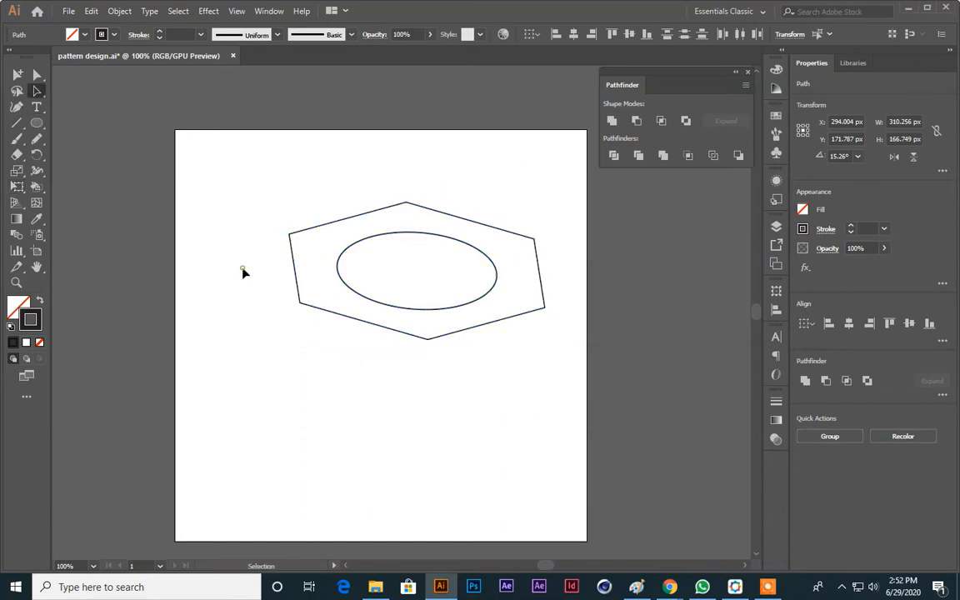
Duplicate the skewed hexagon and ellipse straight down so the copy overlaps the originals
key("ctrl+minus")
key("ctrl+plus")
key("ctrl+plus")
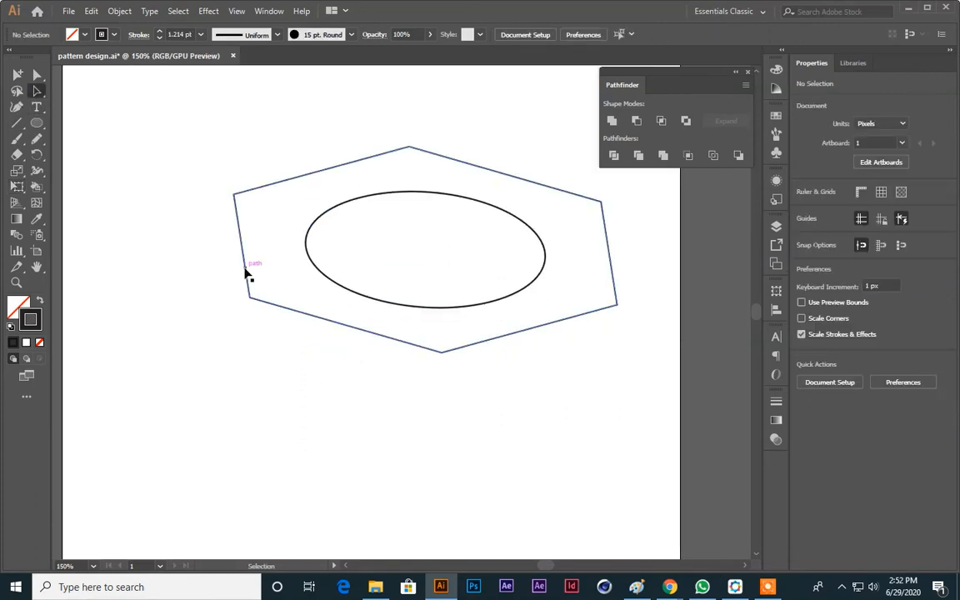
left_click_drag(218, 139, 514, 357)
scroll(513, 357, "down", 1)
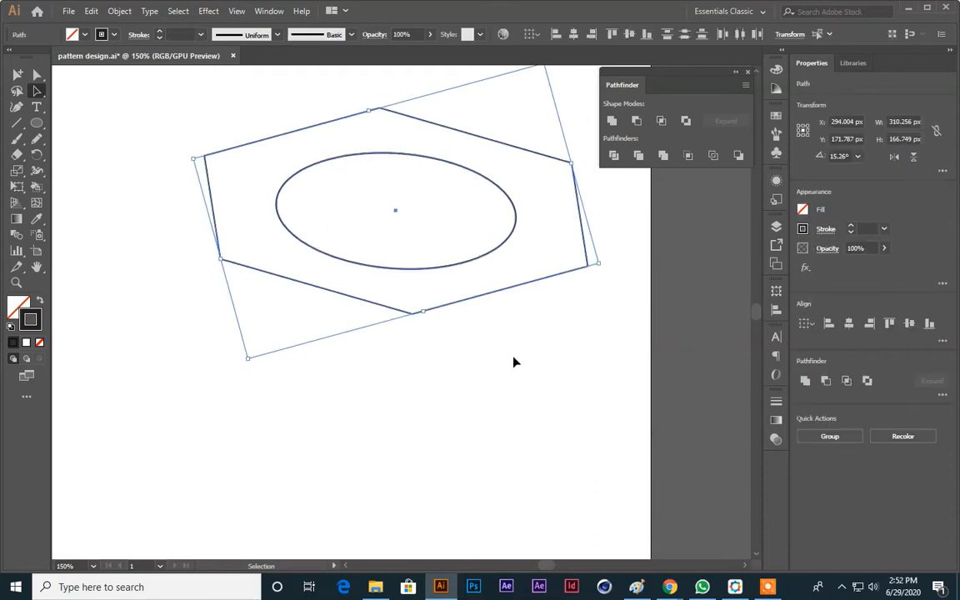
left_click_drag(396, 213, 417, 269)
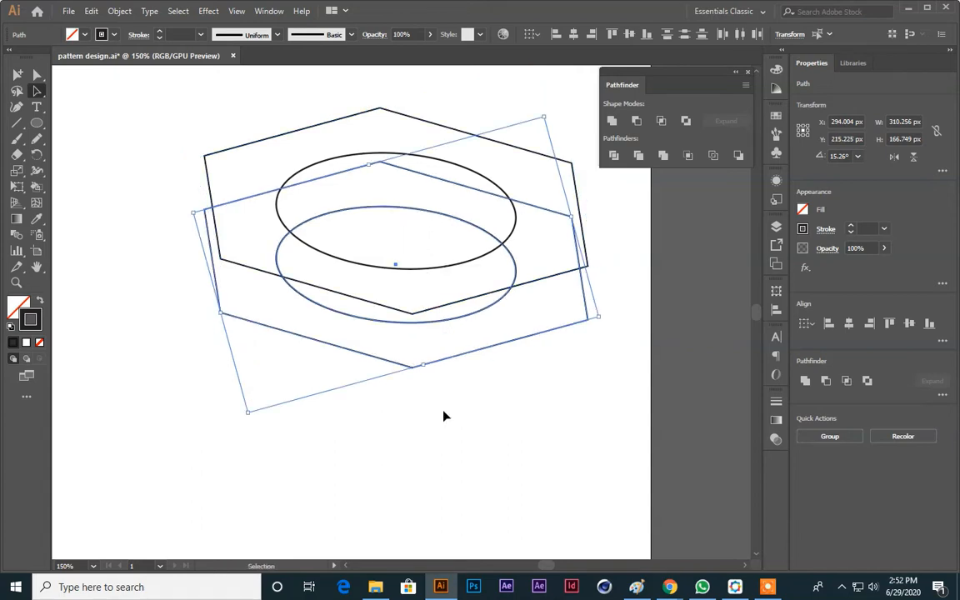
left_click(463, 455)
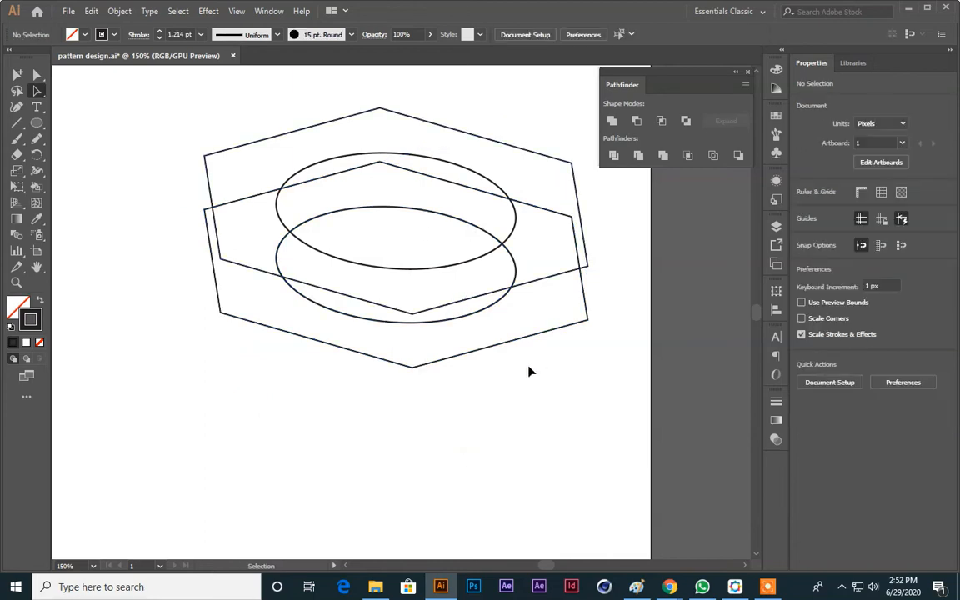
Undo the duplication of the hexagon and ellipse, and leave nothing selected
key("a")
key("ctrl+z")
key("v")
left_click(528, 423)
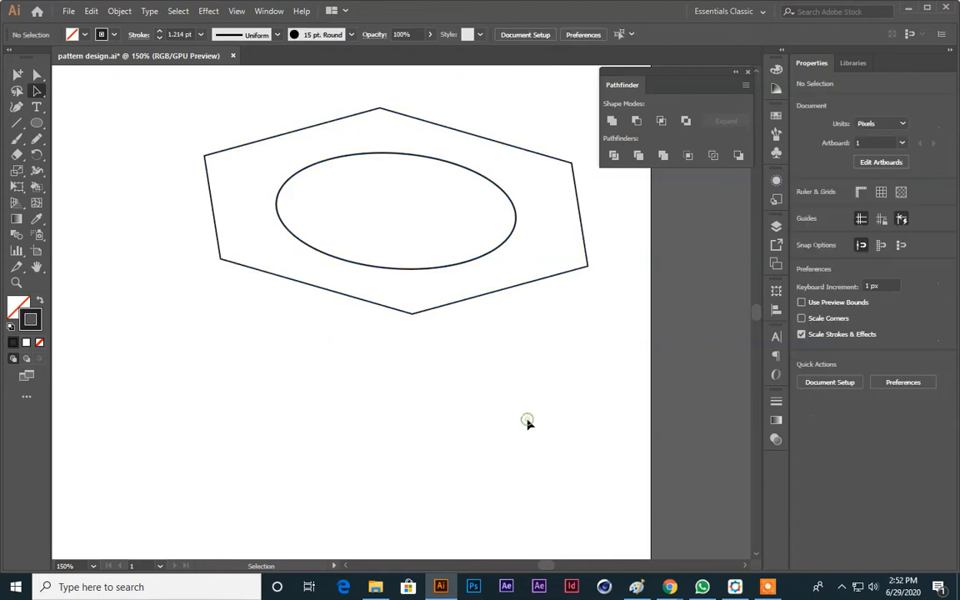
Duplicate the hexagon and ellipse again about 46 px straight down, constraining the copy to the vertical direction
scroll(528, 424, "up", 1)
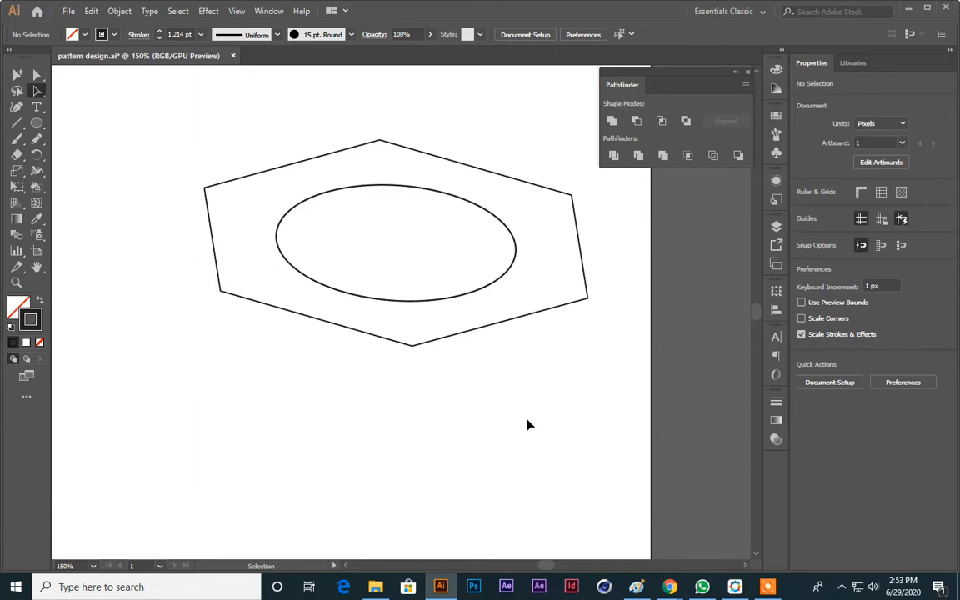
left_click_drag(202, 151, 396, 246)
left_click(617, 450)
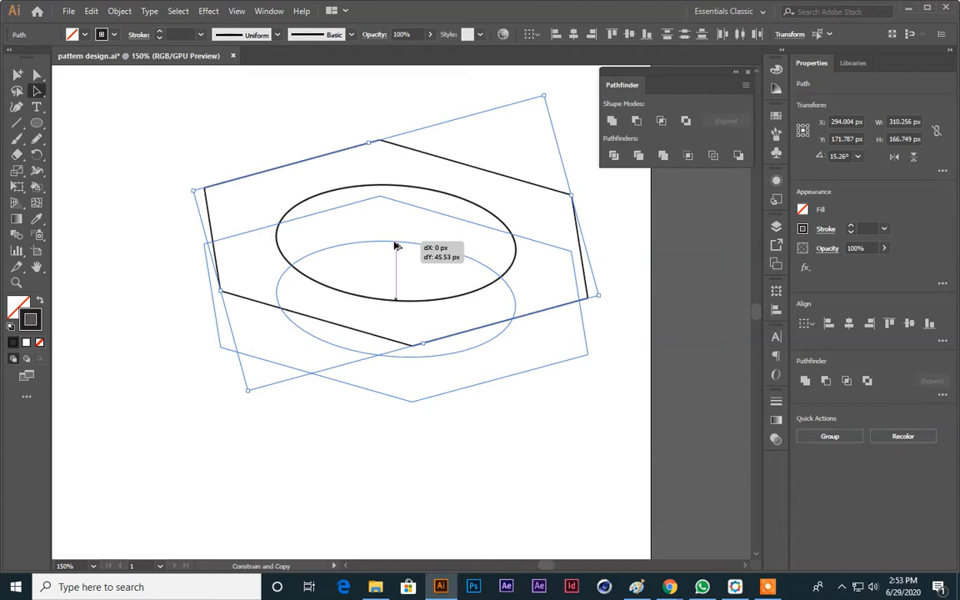
left_click_drag(396, 246, 396, 246)
left_click(581, 419)
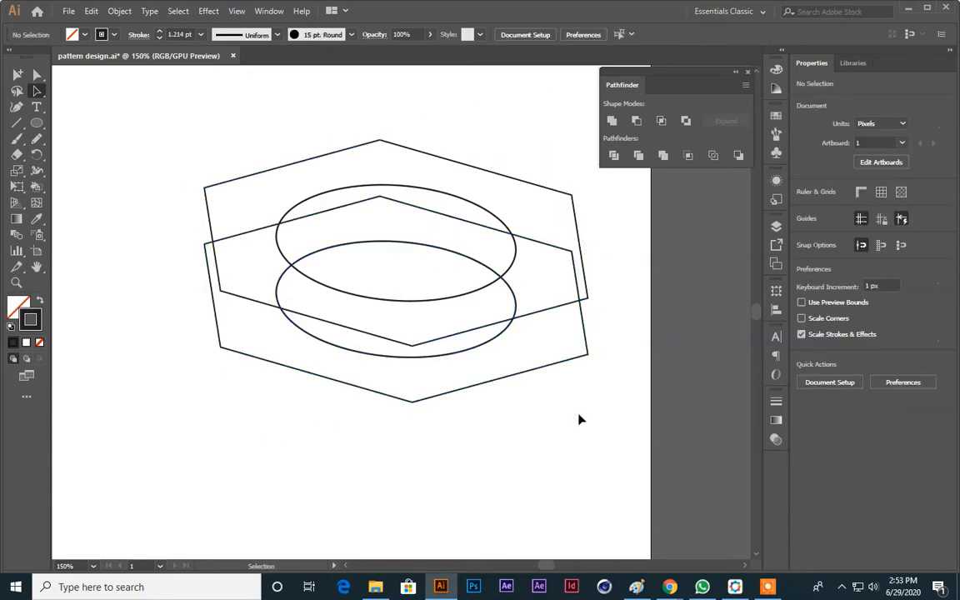
key("ctrl+minus")
key("ctrl+plus")
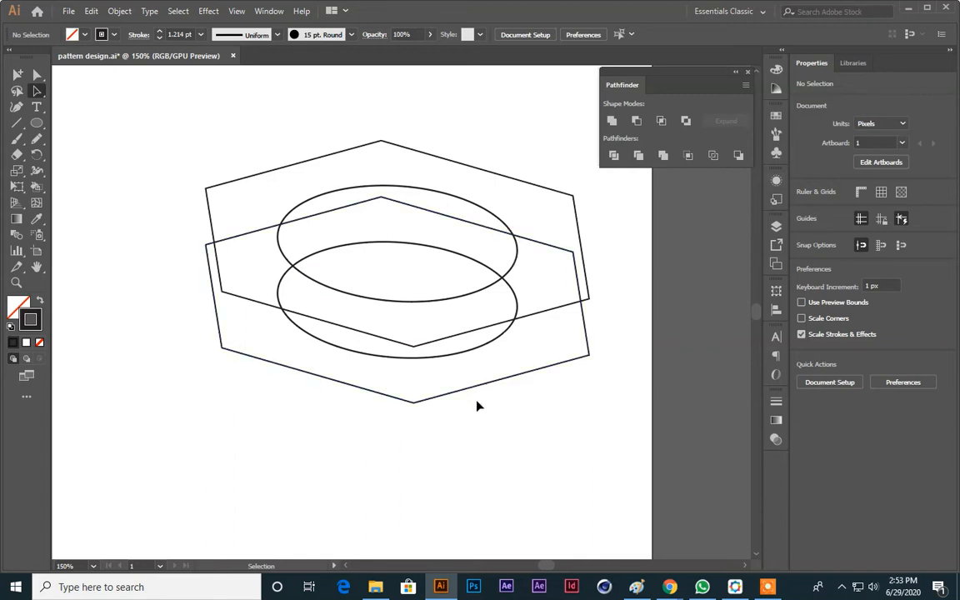
Undo the vertical copy, and duplicate the reselected hexagon and ellipse freely about 41 px down and 3 px left
key("ctrl+z")
left_click(516, 444, "ctrl")
left_click_drag(516, 444, 355, 197)
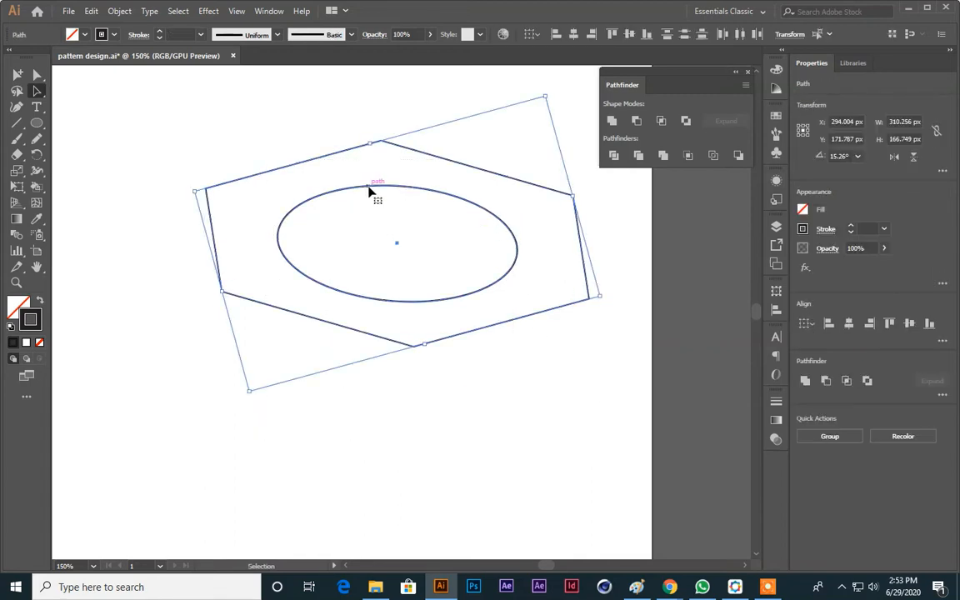
left_click(365, 189)
left_click(605, 507)
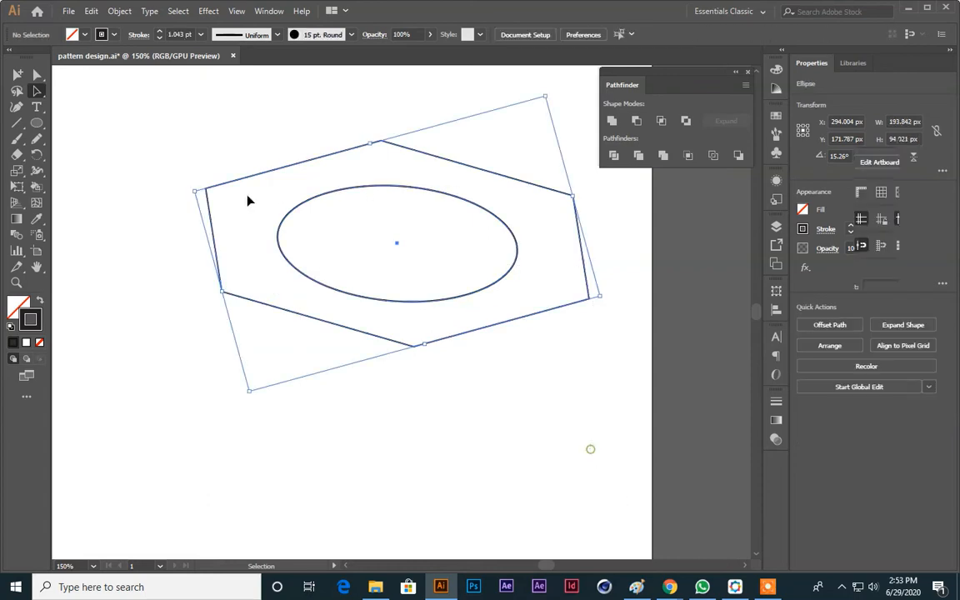
left_click_drag(373, 189, 371, 242)
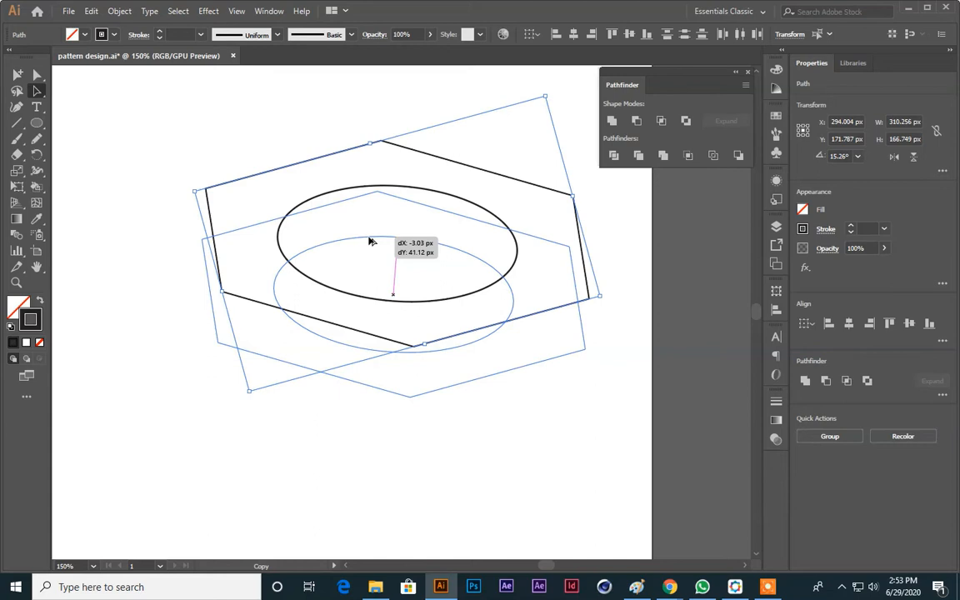
left_click_drag(371, 242, 371, 242)
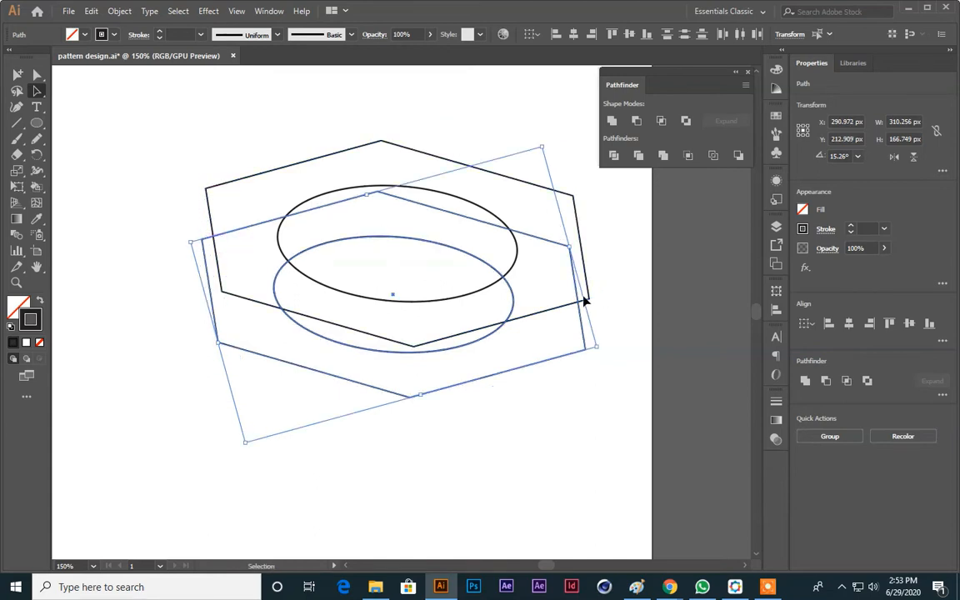
Undo the free copy and duplicate the hexagon and ellipse once more, downward and slightly to the left
key("ctrl+z")
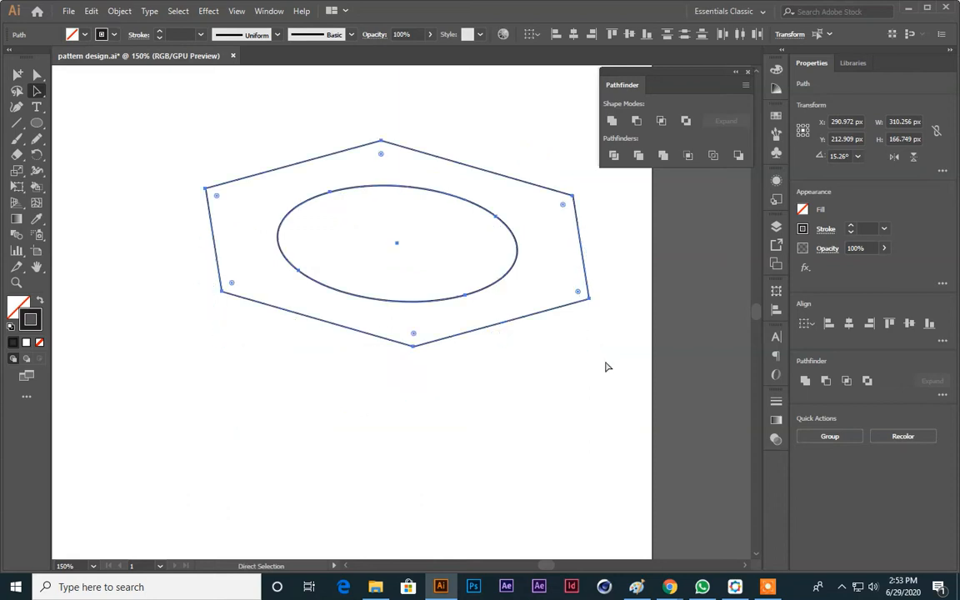
left_click_drag(403, 191, 399, 241)
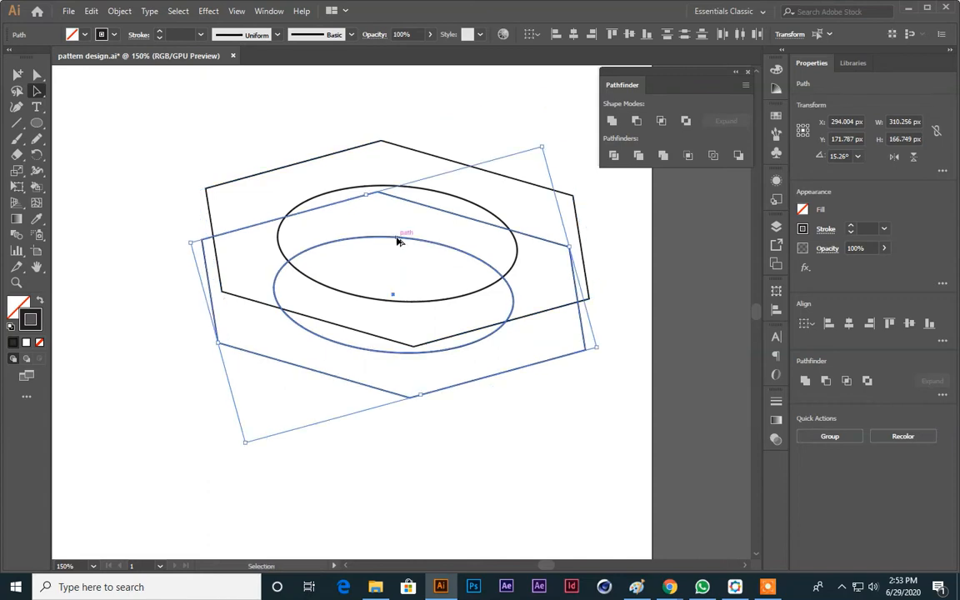
left_click(526, 458)
left_click_drag(162, 138, 540, 405)
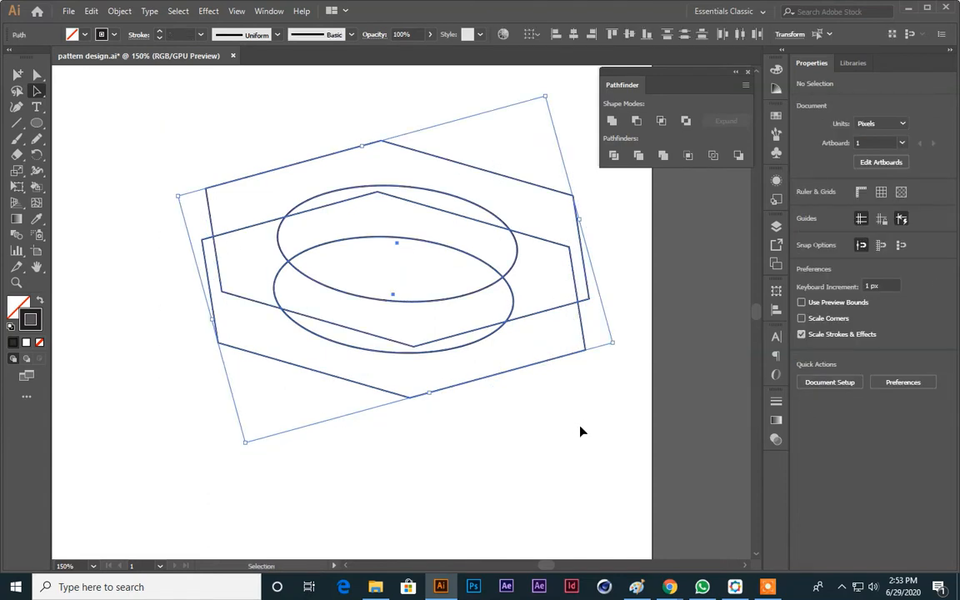
left_click(611, 447)
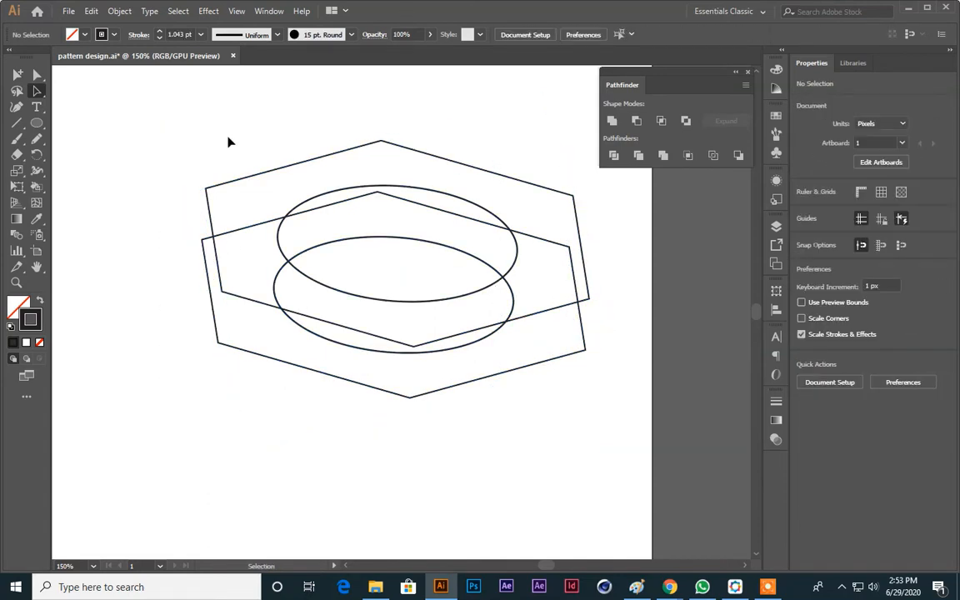
left_click(239, 183)
left_click(186, 123)
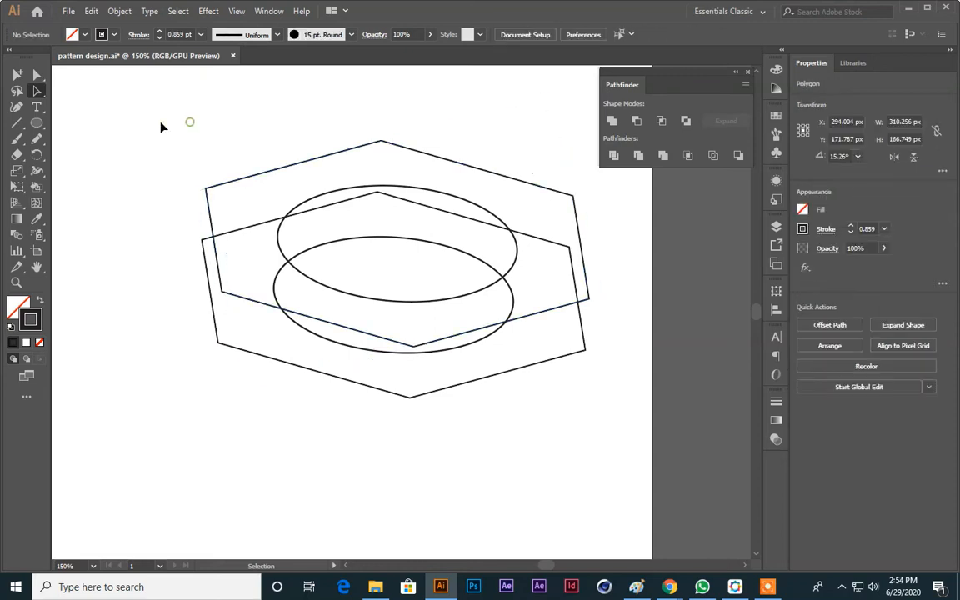
Draw four line segments joining the right, front, lower-left and upper-left corners of the upper hexagon to the matching corners of its copy
left_click(16, 123)
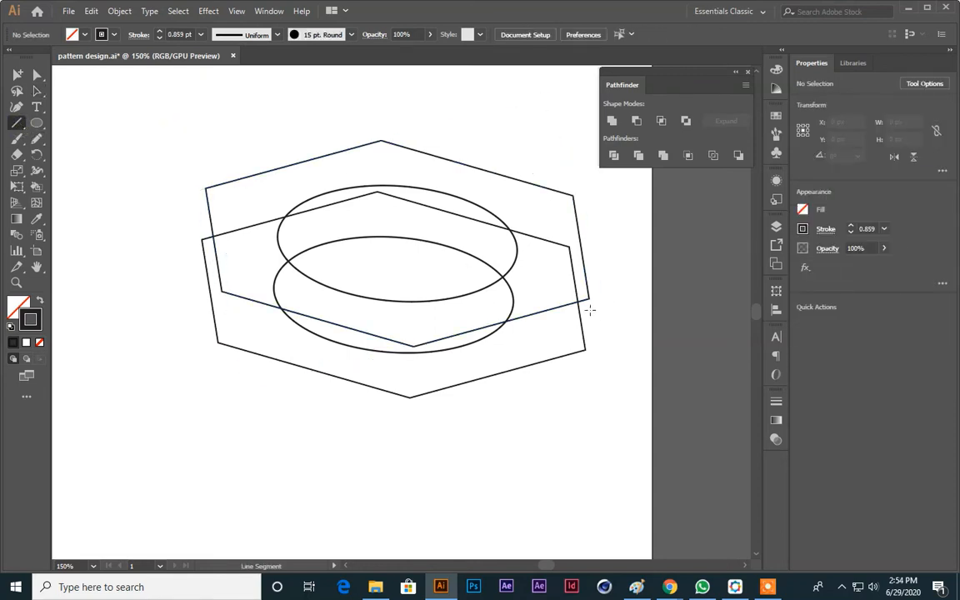
left_click_drag(588, 299, 586, 351)
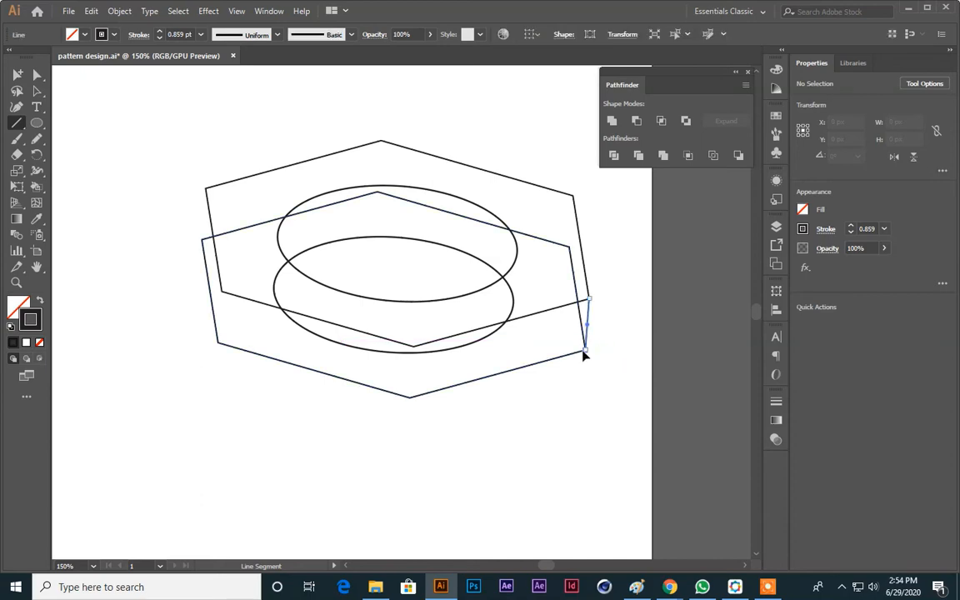
left_click_drag(413, 346, 409, 398)
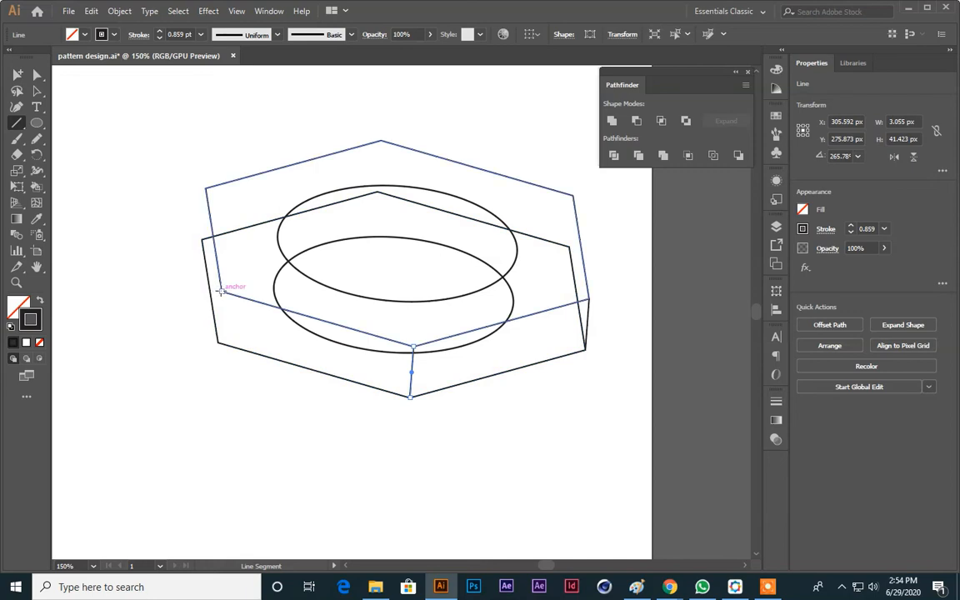
left_click_drag(221, 291, 217, 344)
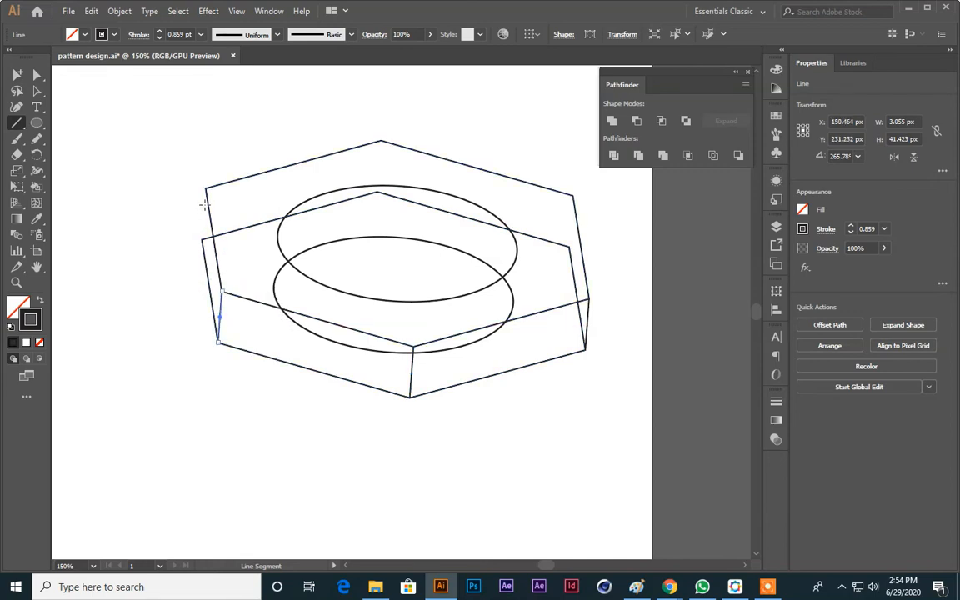
left_click_drag(205, 186, 203, 239)
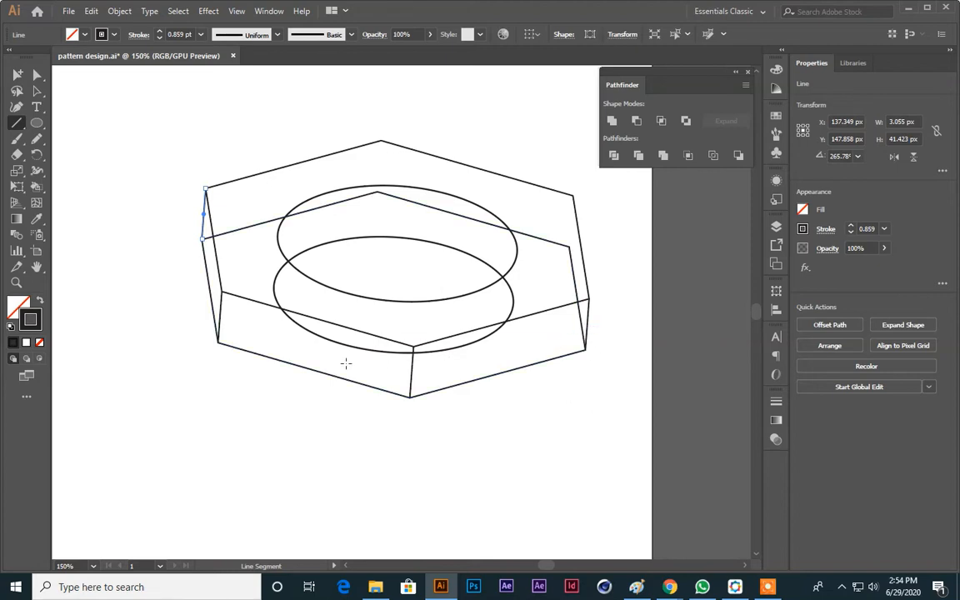
Make a Live Paint group from all the hexagons, ellipses and lines, undo it, and leave nothing selected
left_click(37, 90)
left_click_drag(167, 101, 637, 467)
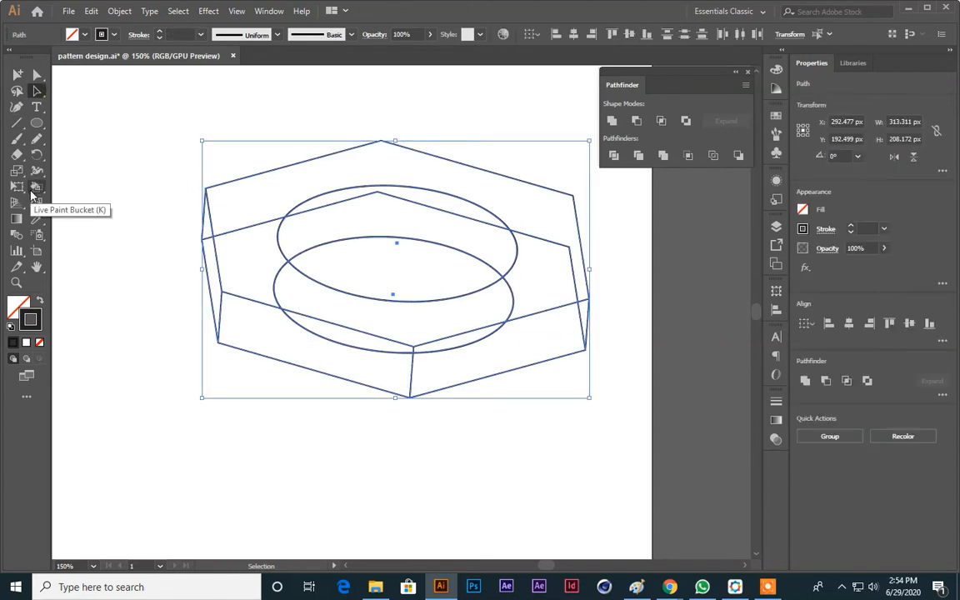
left_click(35, 188)
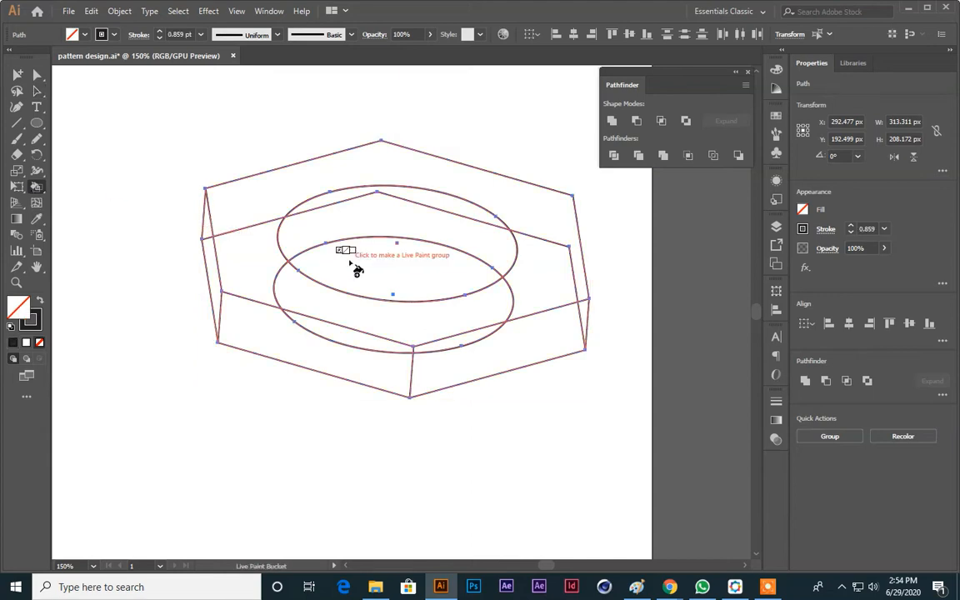
left_click(395, 227)
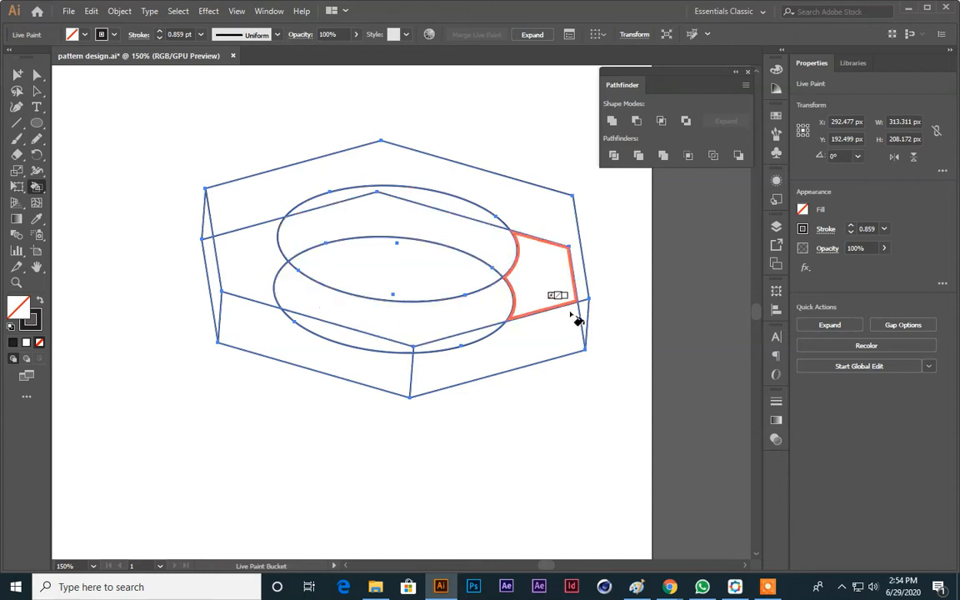
key("ctrl+z")
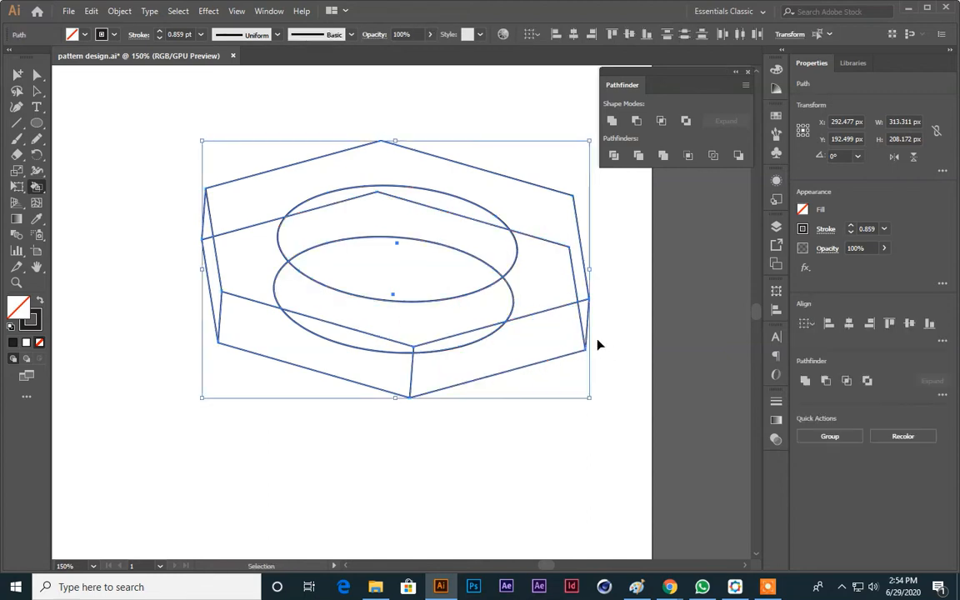
left_click(17, 75)
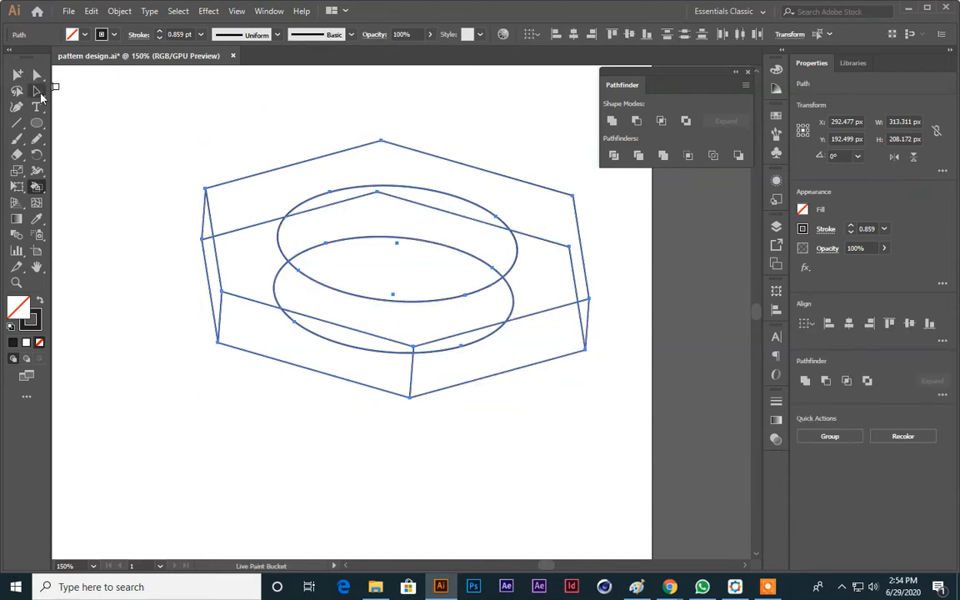
left_click(296, 123)
left_click(362, 200)
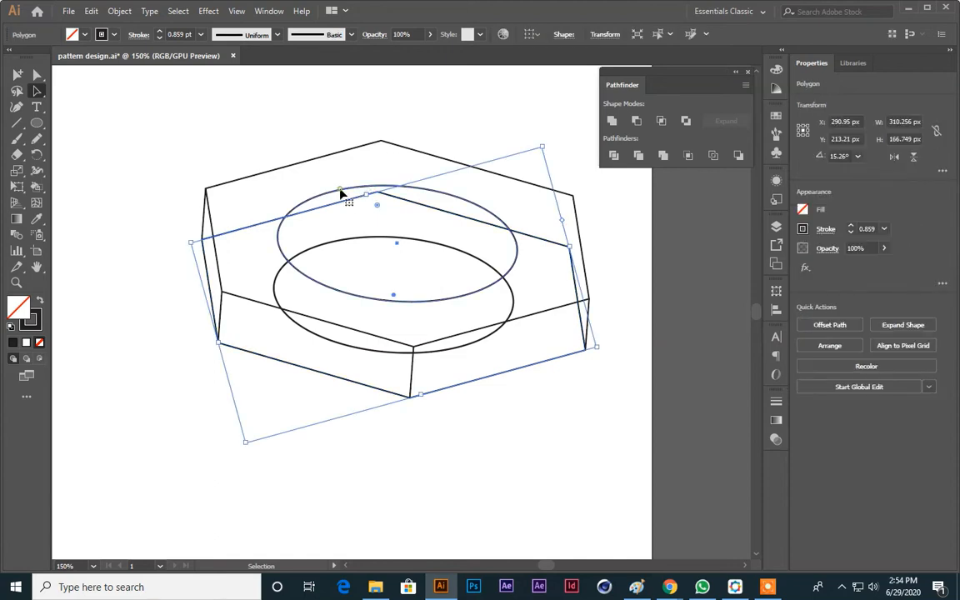
left_click(273, 121)
Select all the hexagons, ellipses and connecting lines and make them a Live Paint group
left_click_drag(166, 163, 627, 461)
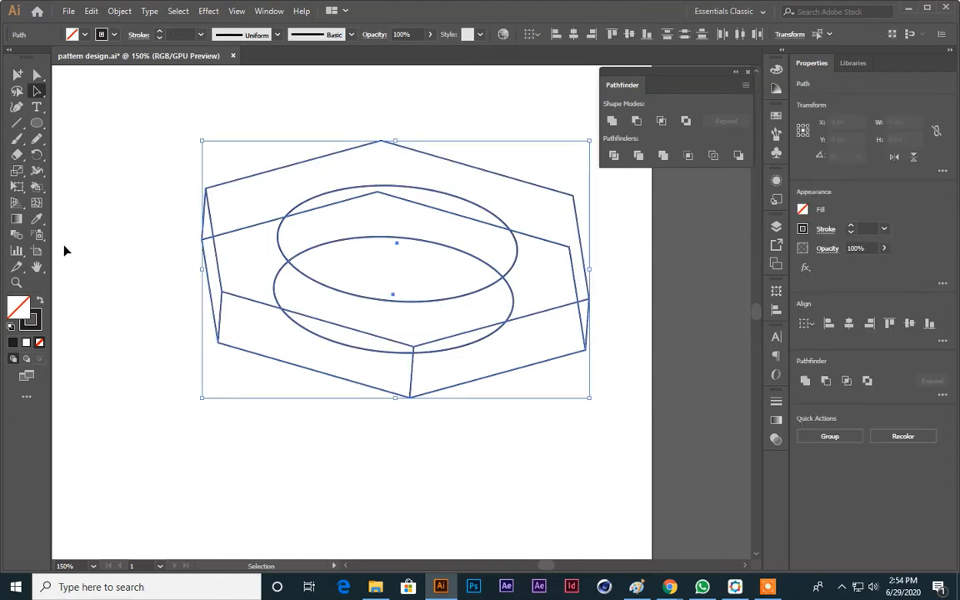
left_click_drag(36, 184, 108, 198)
left_click(368, 197)
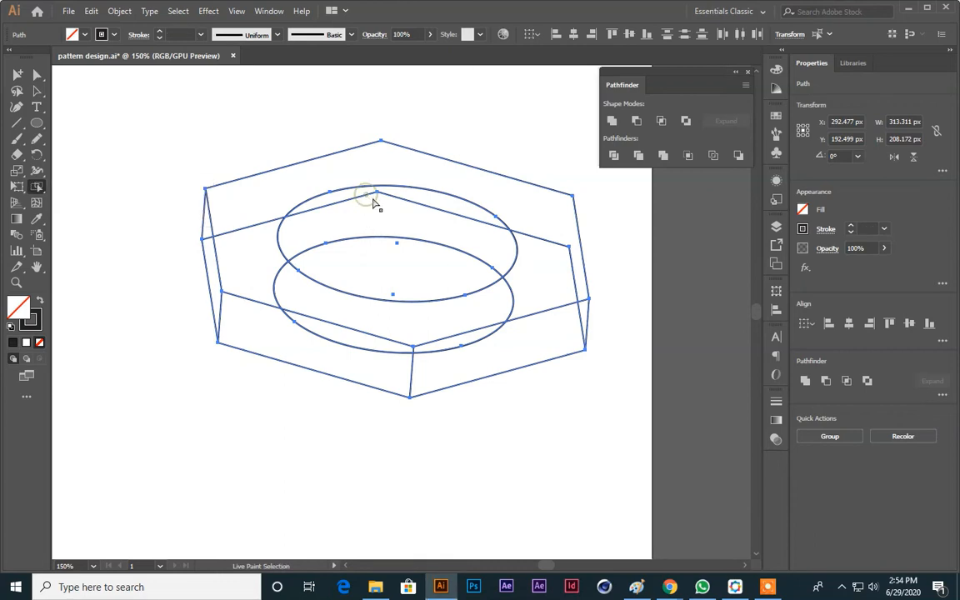
left_click(408, 206)
left_click(474, 218)
left_click_drag(37, 187, 95, 201)
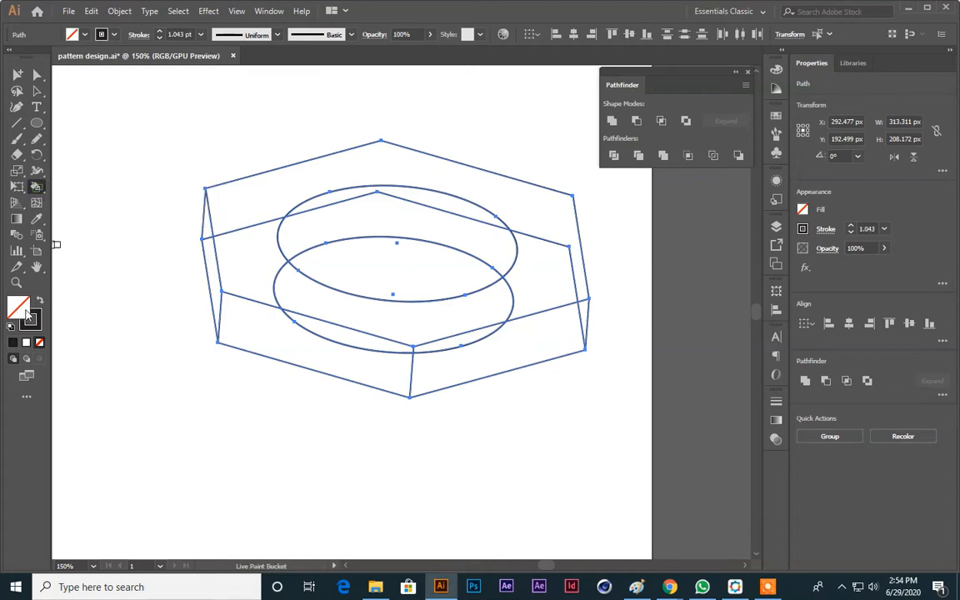
left_click(402, 226)
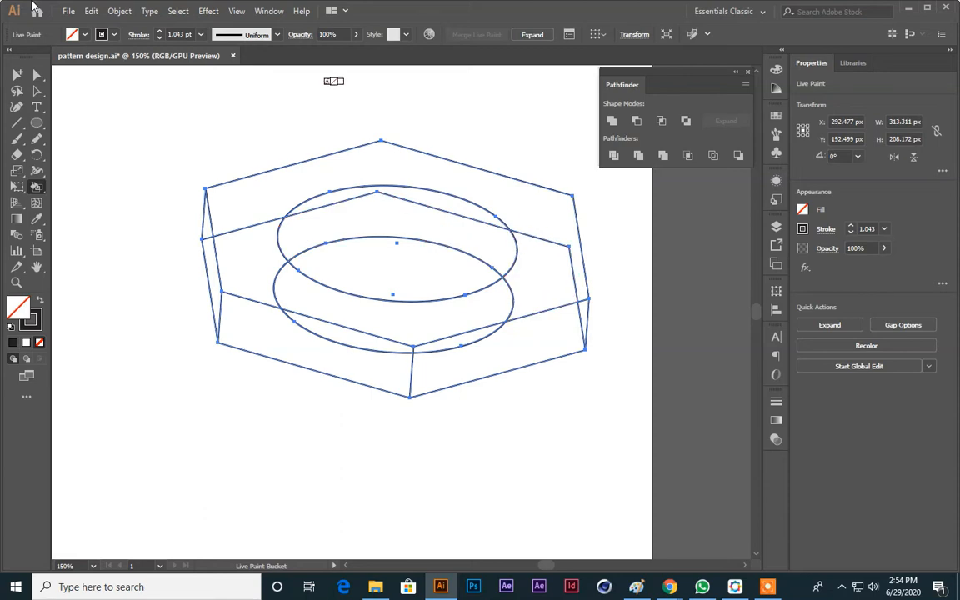
Delete the lower hexagon's right and rear edge segments that cross the top face and the hole, using Live Paint Selection
key("shift+l")
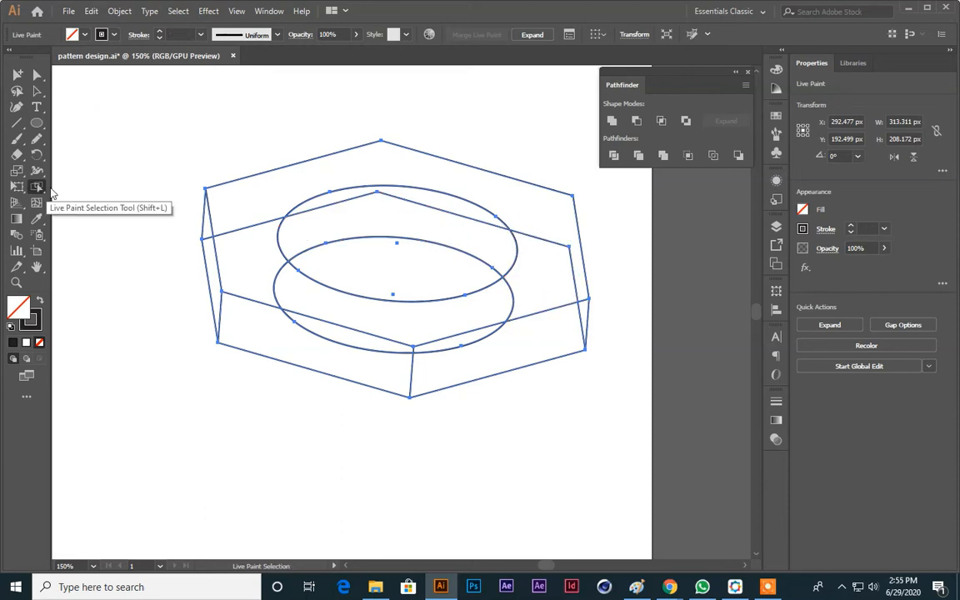
left_click(537, 240)
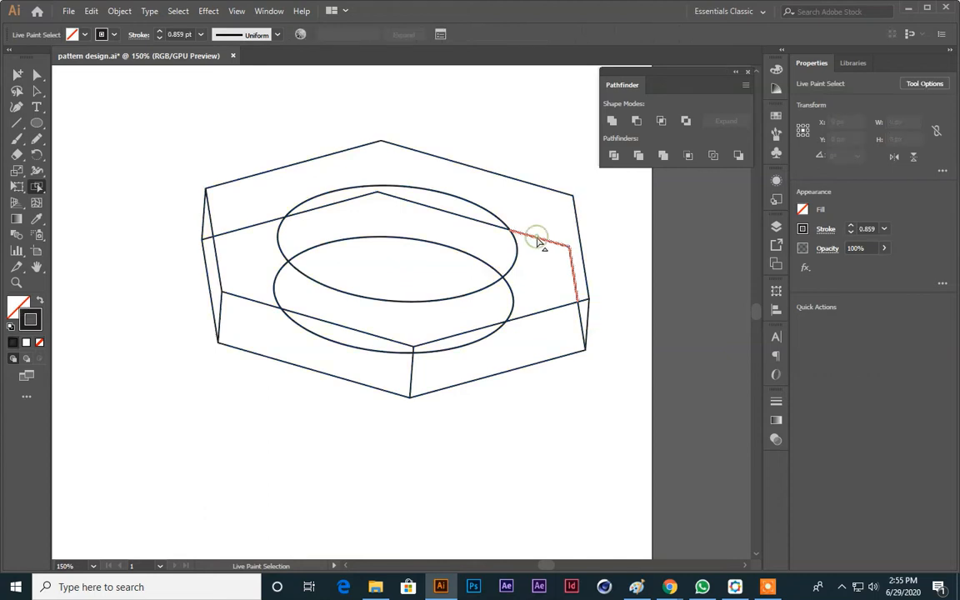
key("Delete")
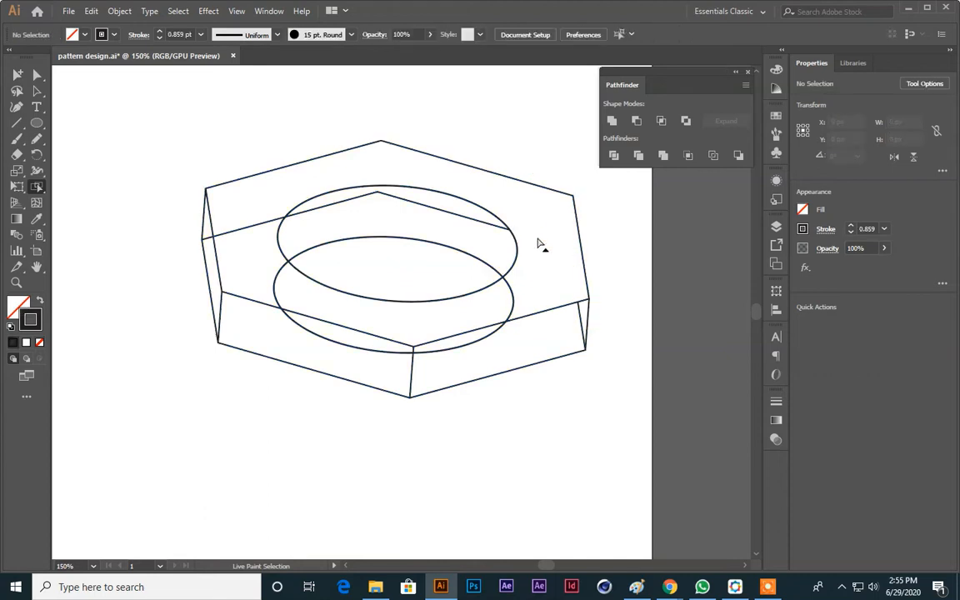
left_click(430, 208)
key("Delete")
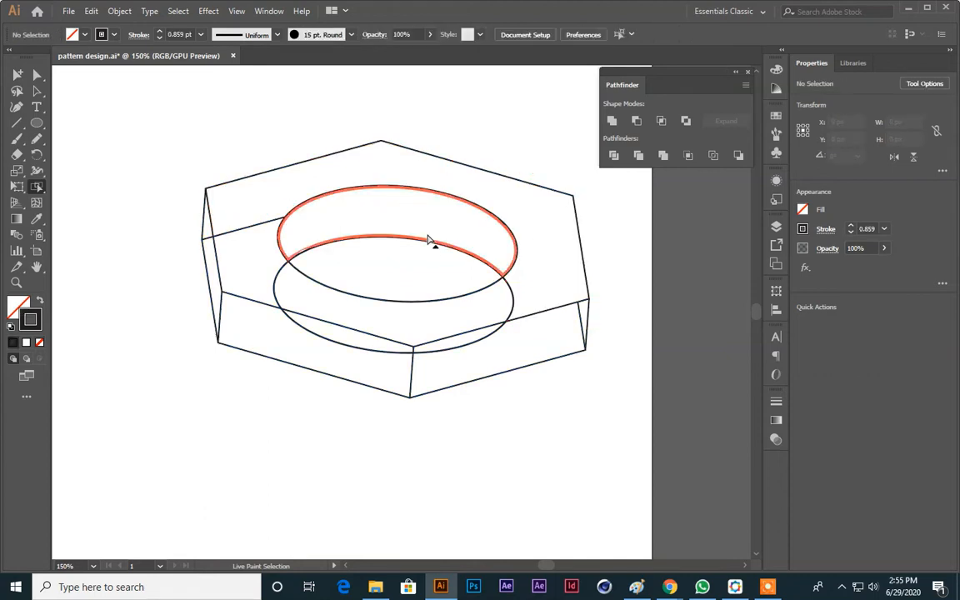
Delete the lower ellipse's side arcs and the lower hexagon's remaining rear-left edge segments from the top face and left side face
left_click(512, 297)
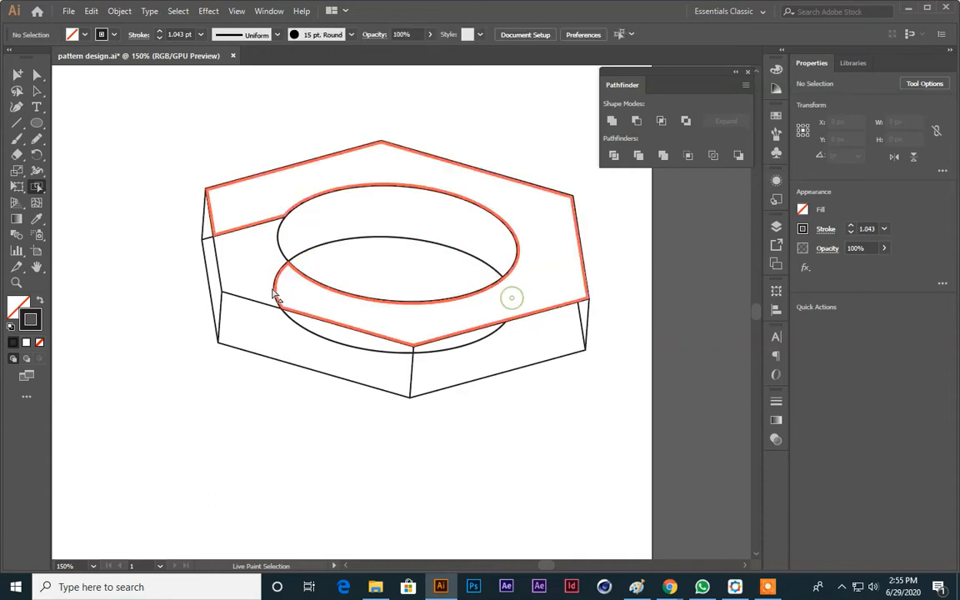
left_click(256, 229)
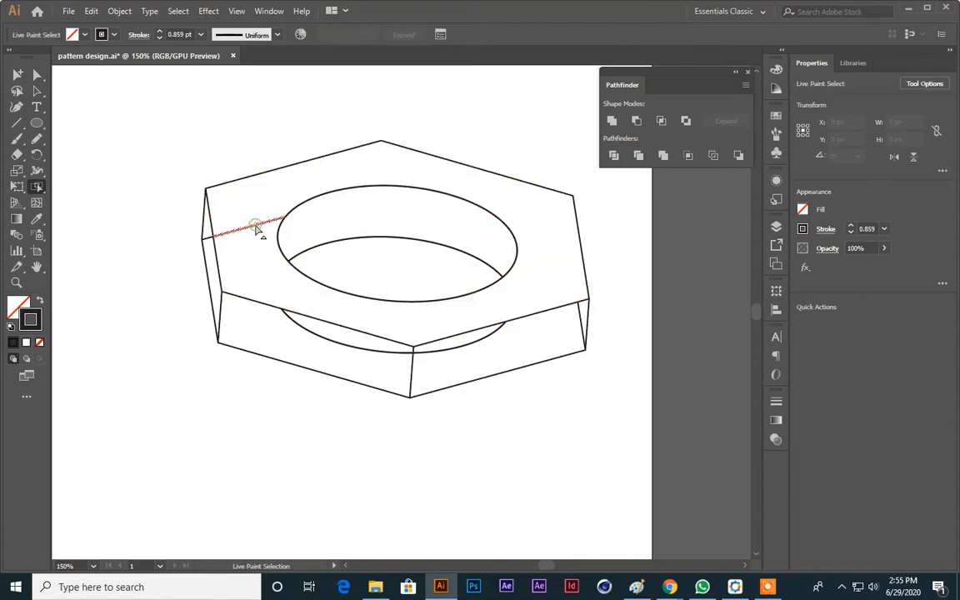
key("Delete")
left_click(210, 239)
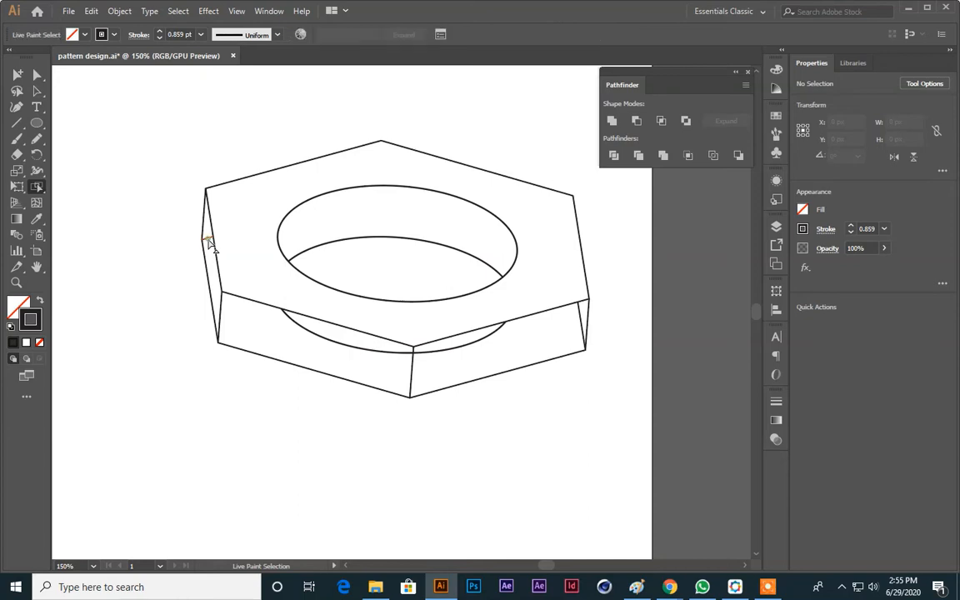
key("Delete")
Delete the two lower ellipse arcs on the front side faces and the stray hexagon edge near the nut's right corner
left_click(302, 330)
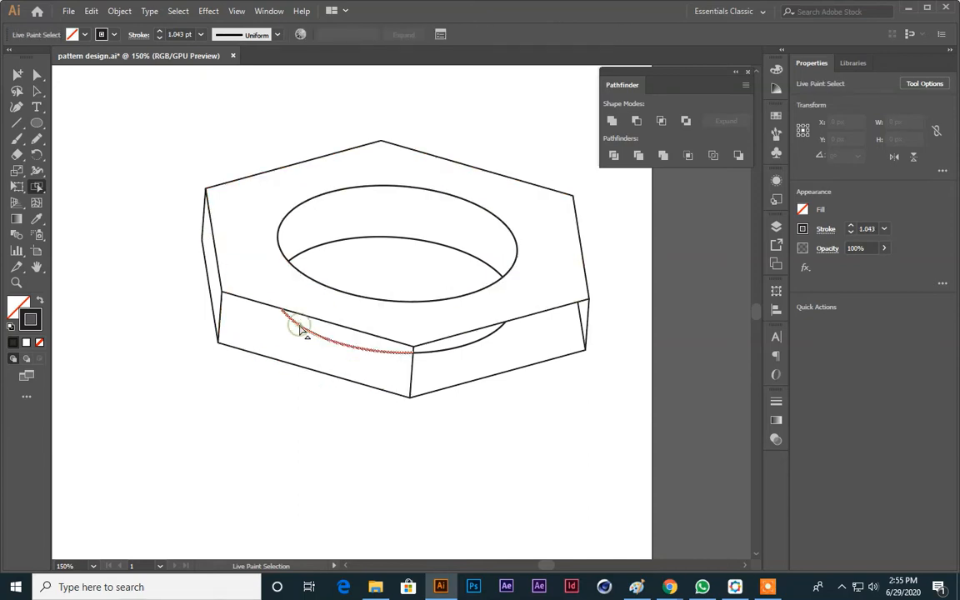
key("Delete")
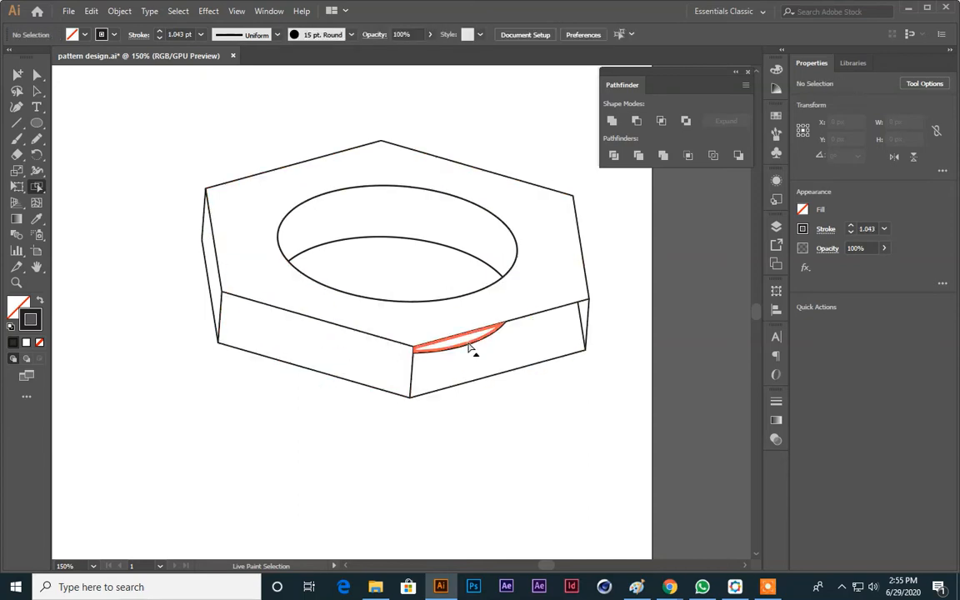
left_click(470, 348)
key("Delete")
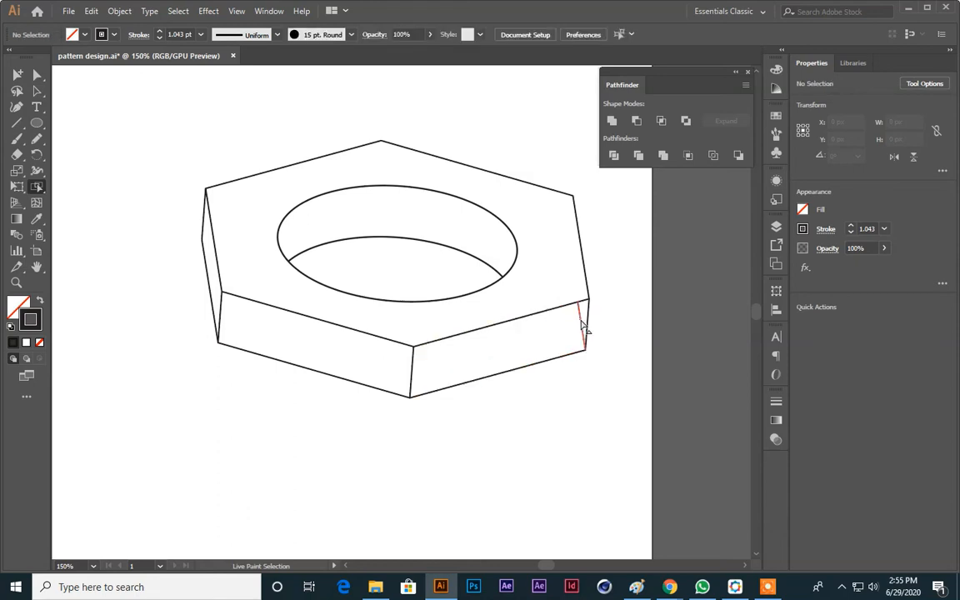
left_click(584, 326)
key("Delete")
Select the whole nut and fill its top face with an orange swatch using the Live Paint Bucket
left_click(37, 92)
mouse_move(176, 208)
left_mouse_down()
mouse_move(270, 236)
mouse_move(207, 216)
left_mouse_up()
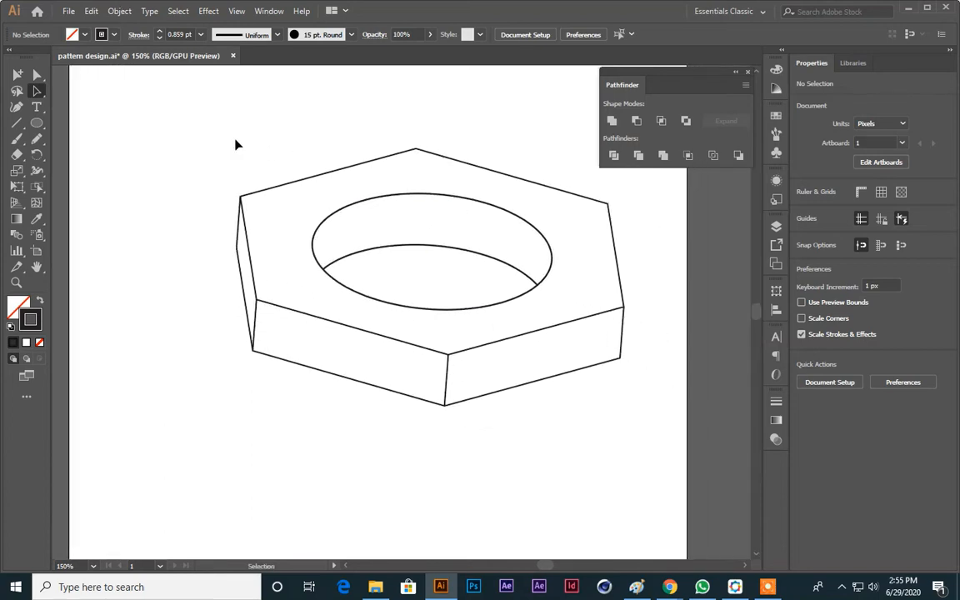
left_click_drag(233, 131, 632, 477)
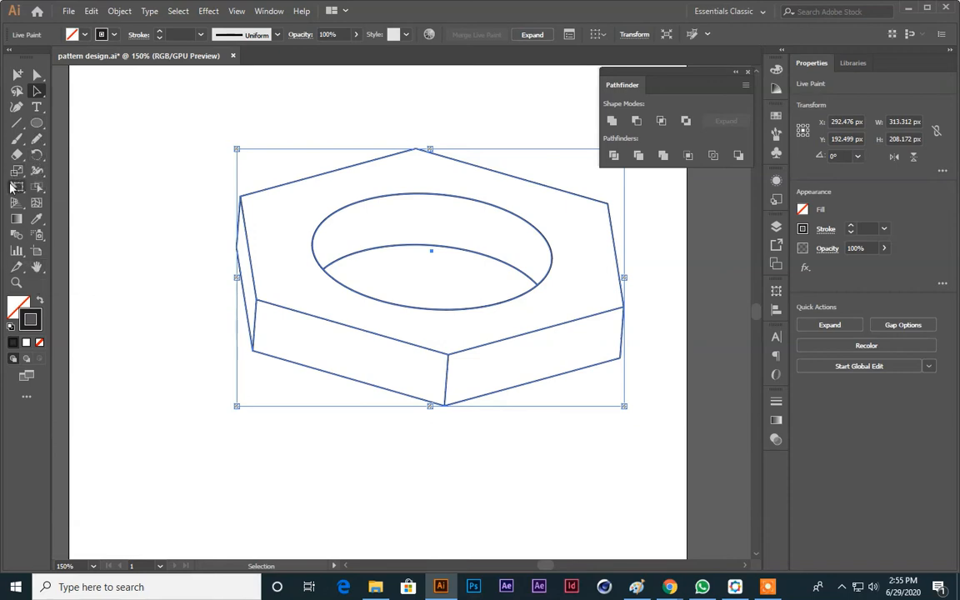
left_click_drag(40, 193, 75, 202)
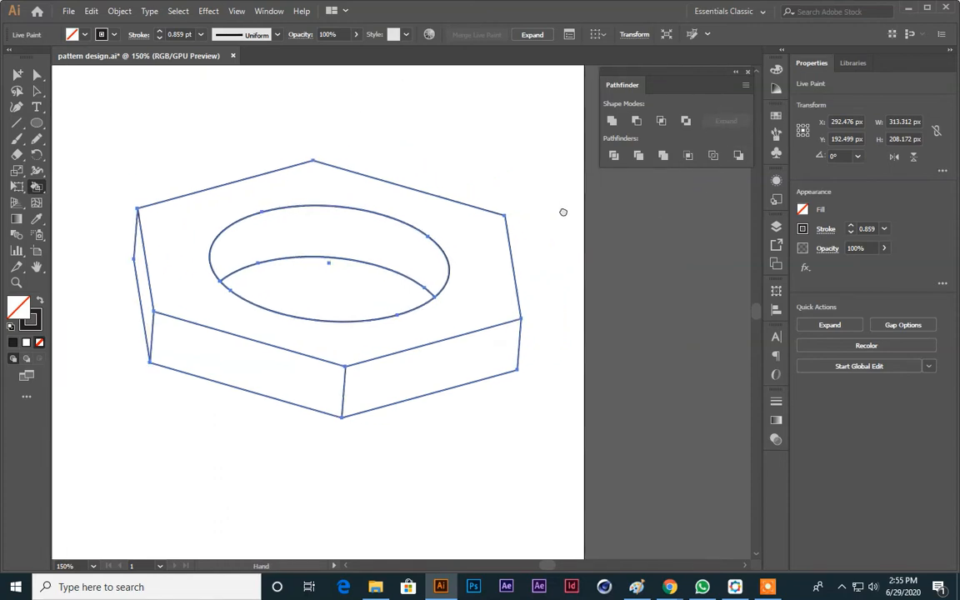
left_click(777, 117)
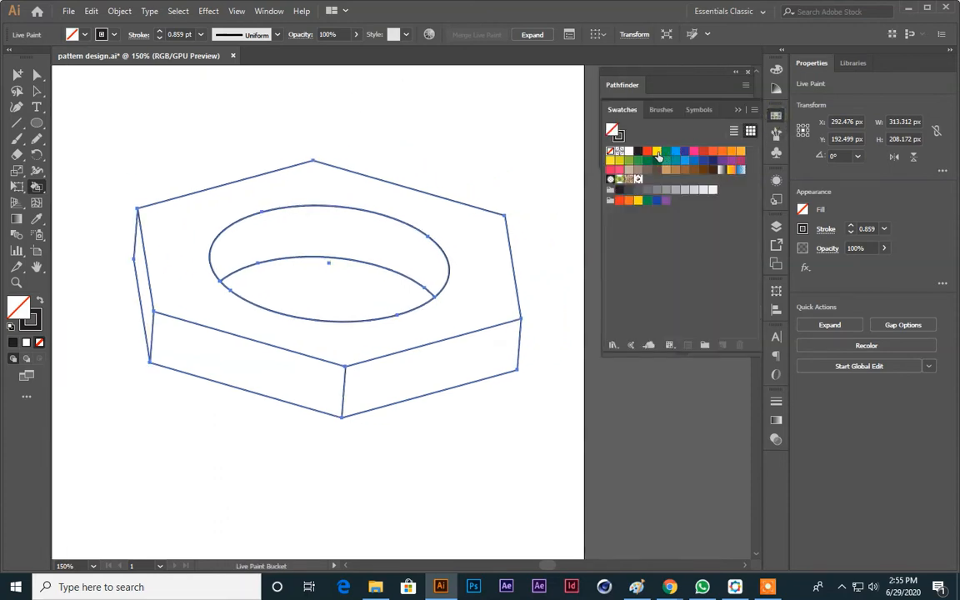
left_click(713, 152)
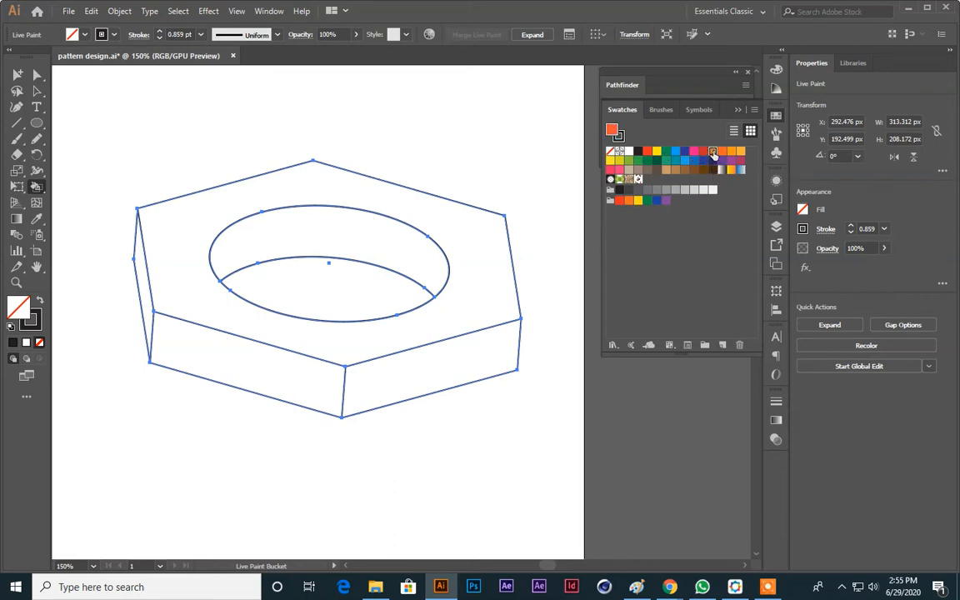
left_click(385, 196)
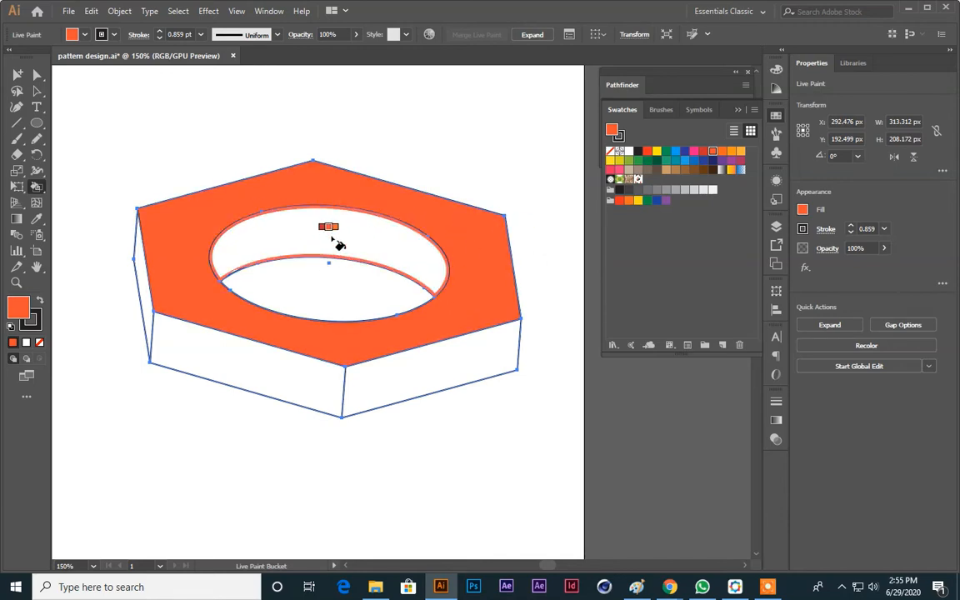
Darken the fill to about 72% brightness and paint the hole's inner wall and the nut's left side face
double_click(20, 305)
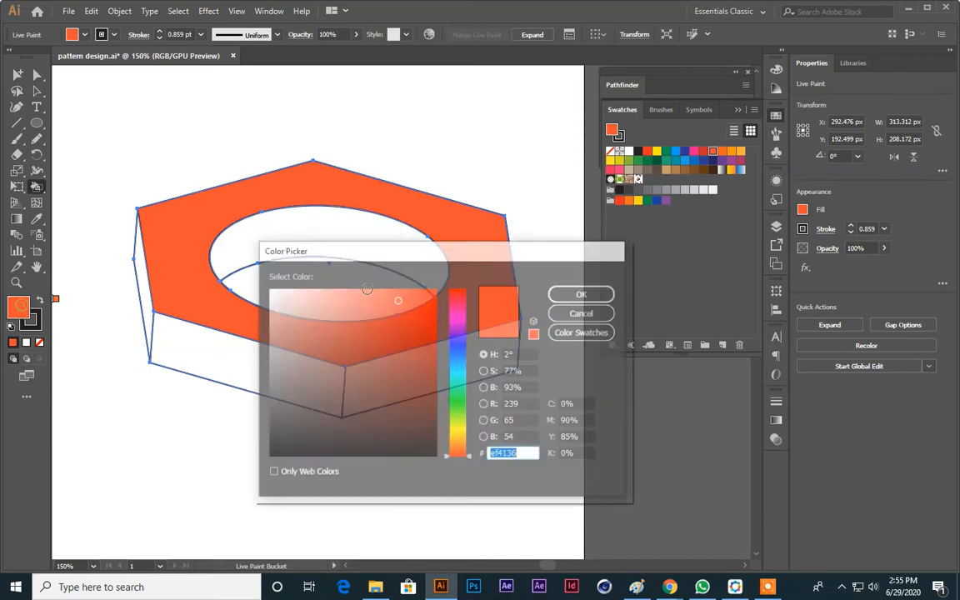
left_click(524, 387)
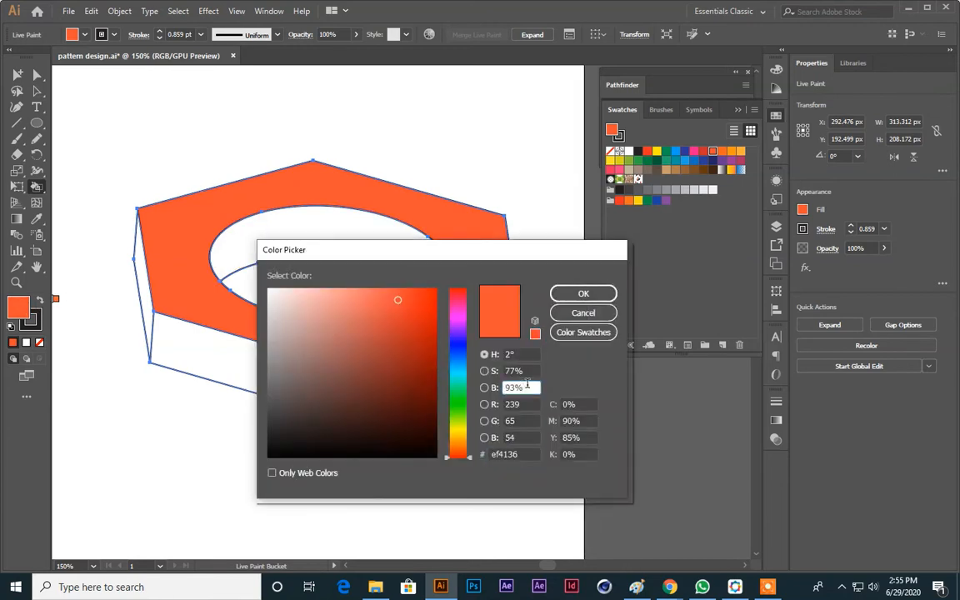
key("Down")
key("Down")
key("Down")
key("Down")
key("Down")
key("Down")
key("Down")
key("Down")
key("Down")
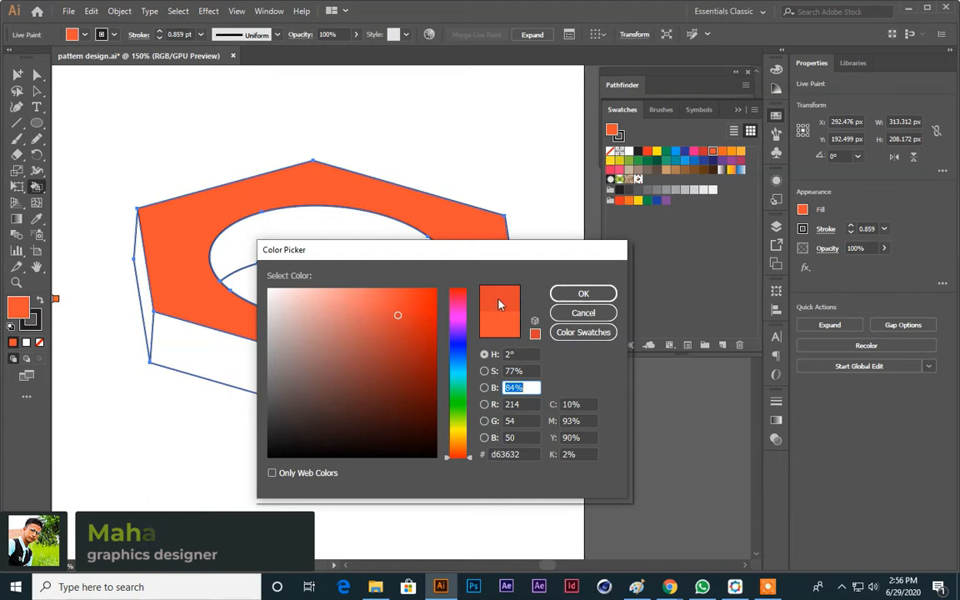
key("Down")
key("Down")
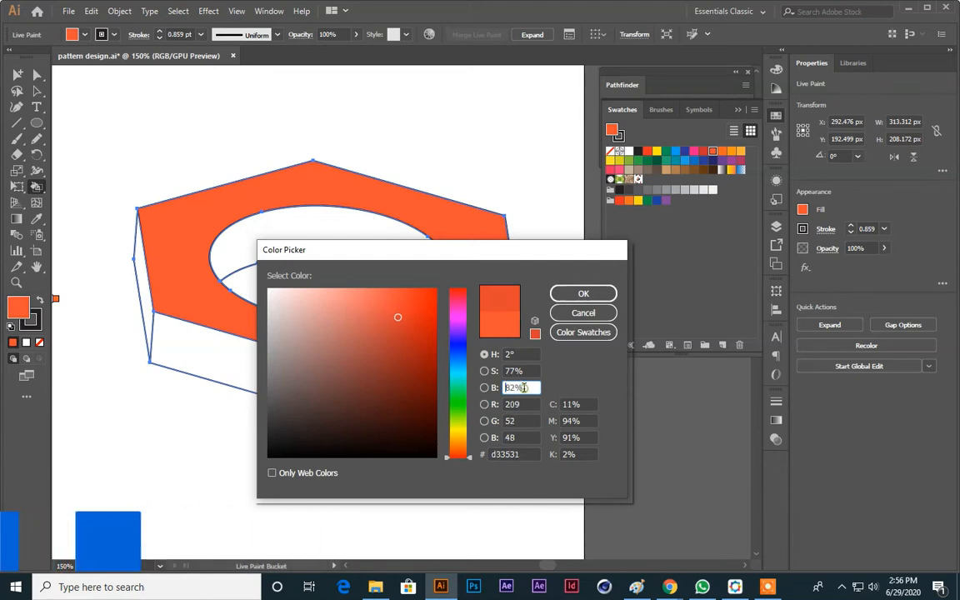
key("Down")
key("Down")
key("Down")
key("Down")
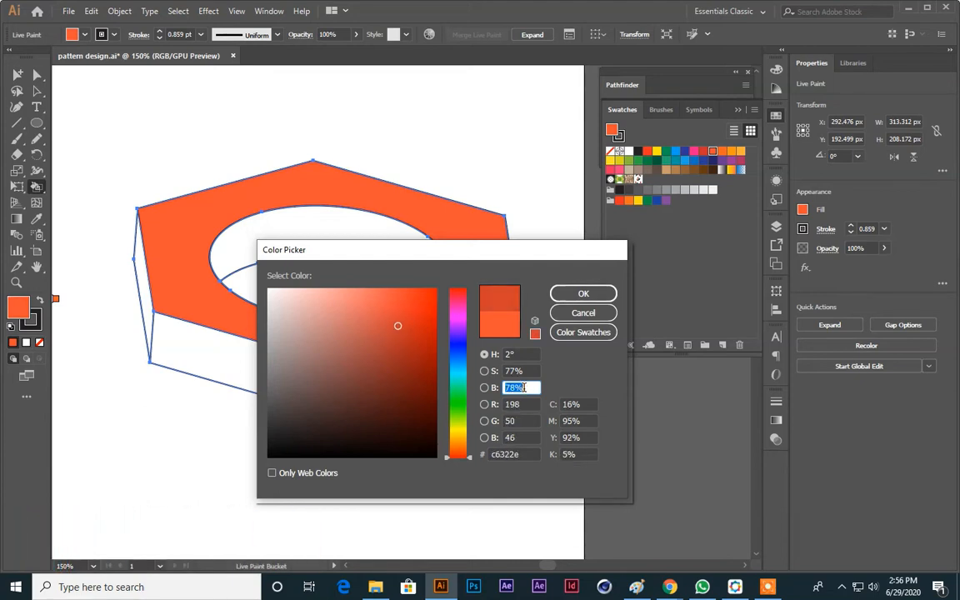
key("Down")
key("Down")
key("Down")
key("Down")
left_click(599, 294)
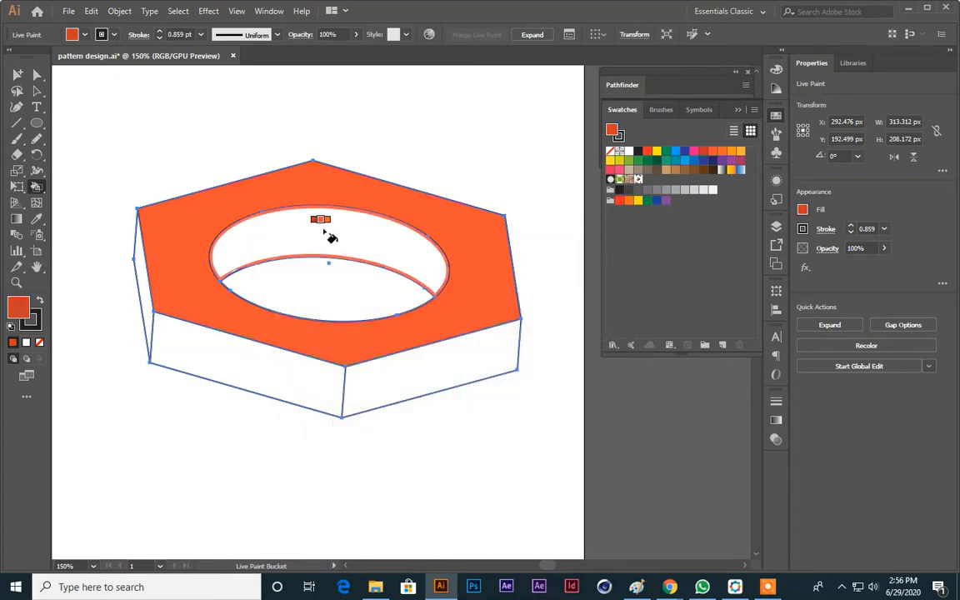
left_click(330, 236)
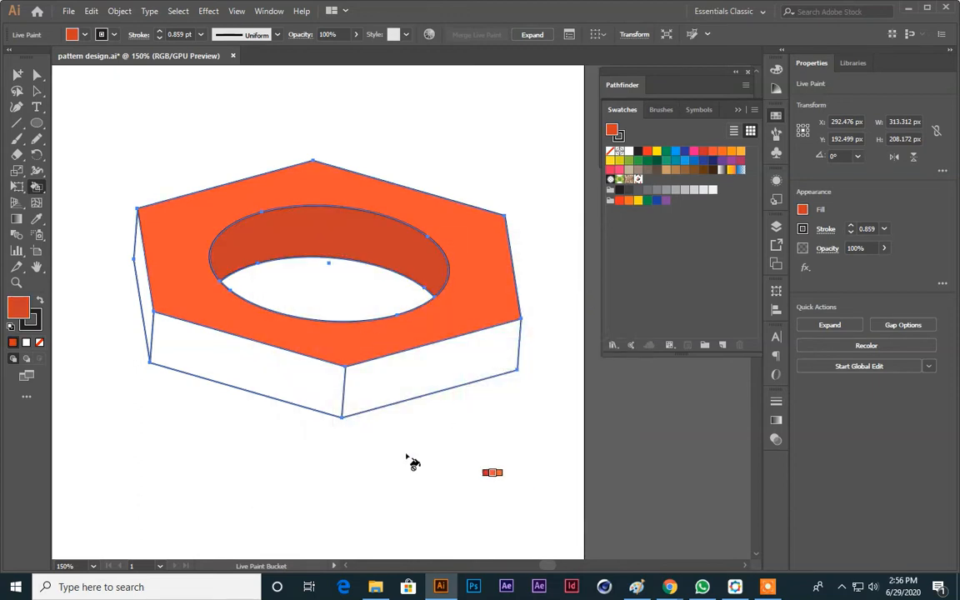
left_click(144, 275)
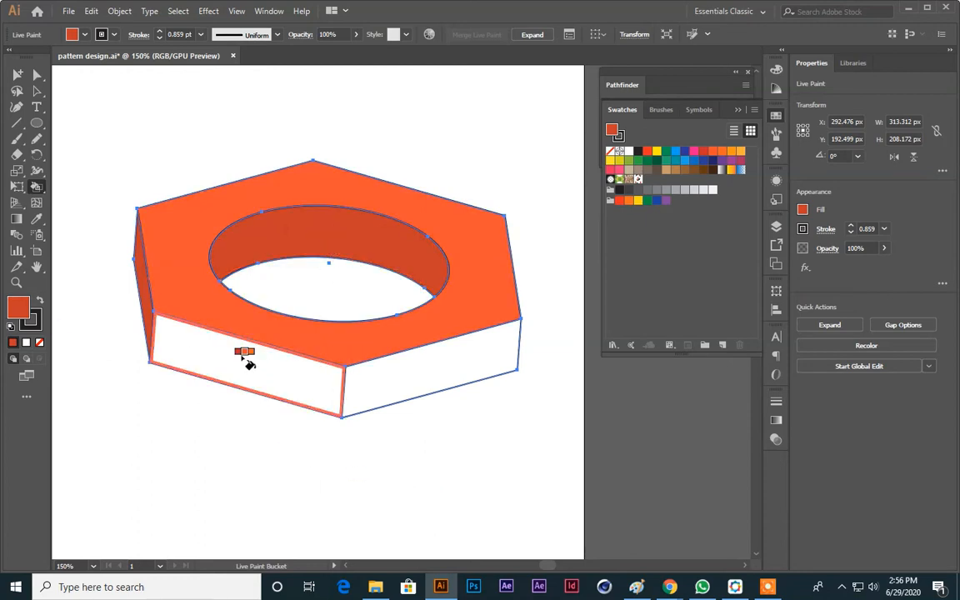
Lighten the fill to about 80% brightness and paint the nut's front-left side face with it
double_click(17, 307)
left_click(525, 388)
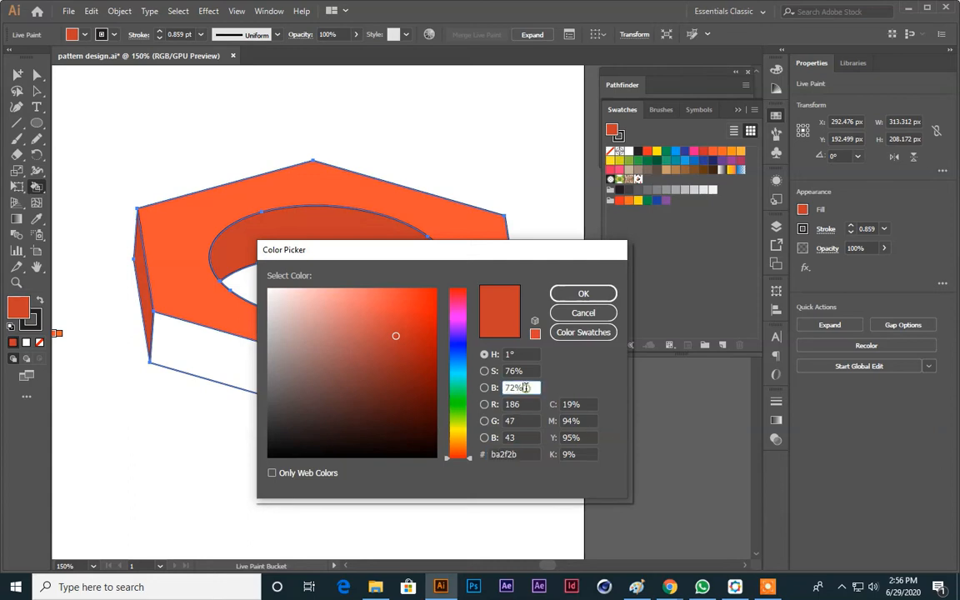
key("Up")
key("Up")
key("Up")
key("Up")
key("Up")
key("Up")
key("Up")
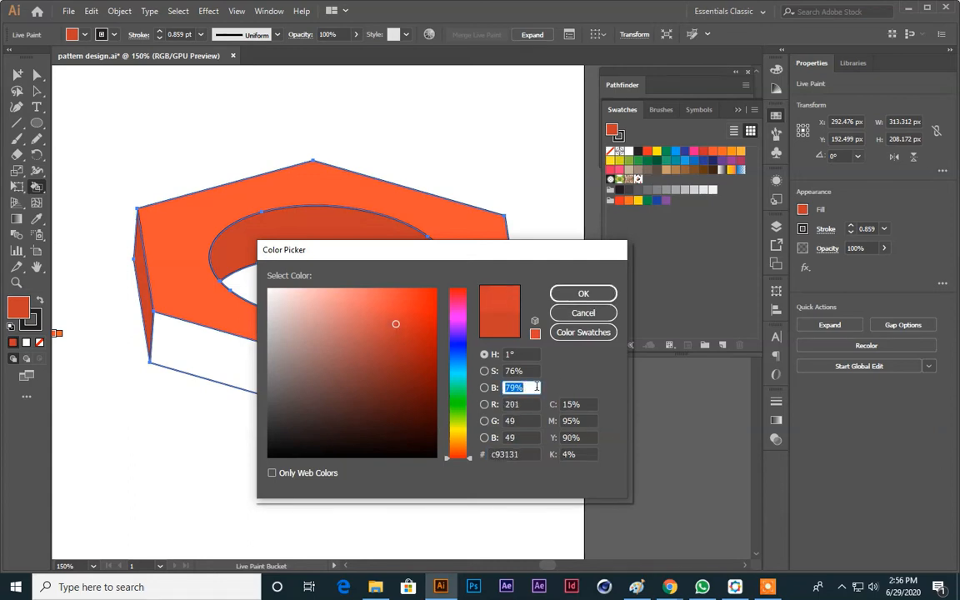
key("Up")
key("Up")
left_click(575, 293)
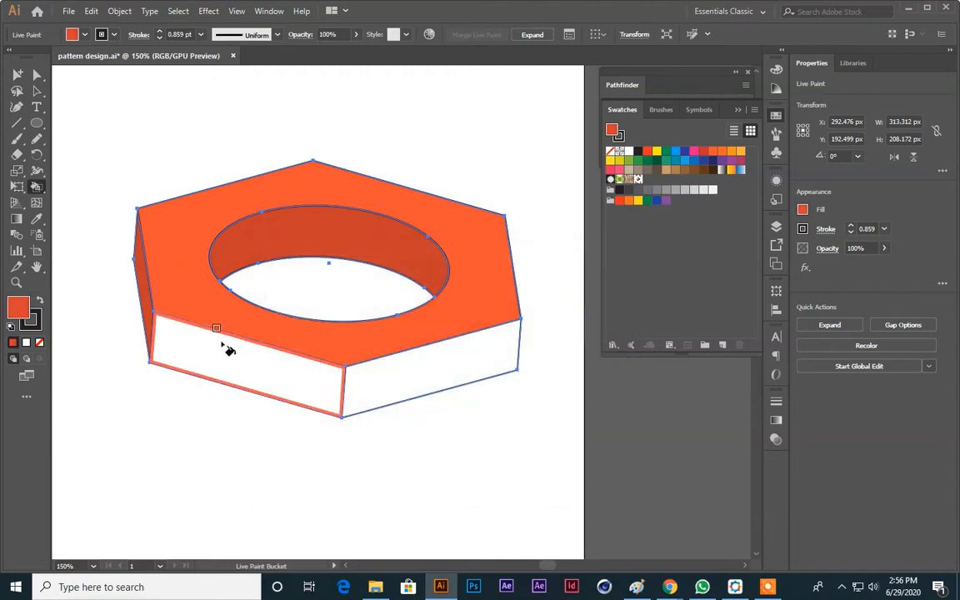
left_click(230, 354)
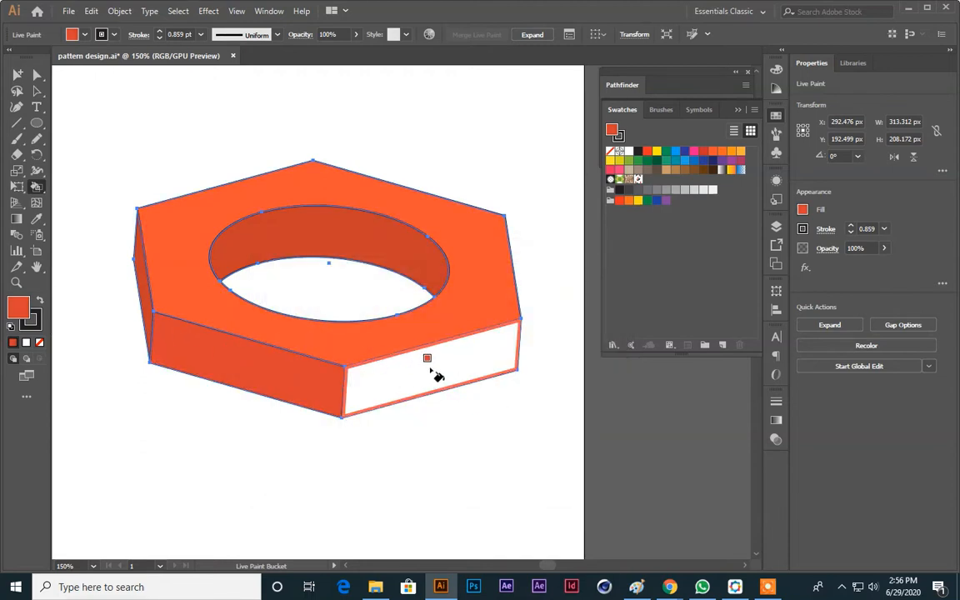
Lighten the fill to about 87% brightness and paint the nut's remaining front-right side face
double_click(24, 312)
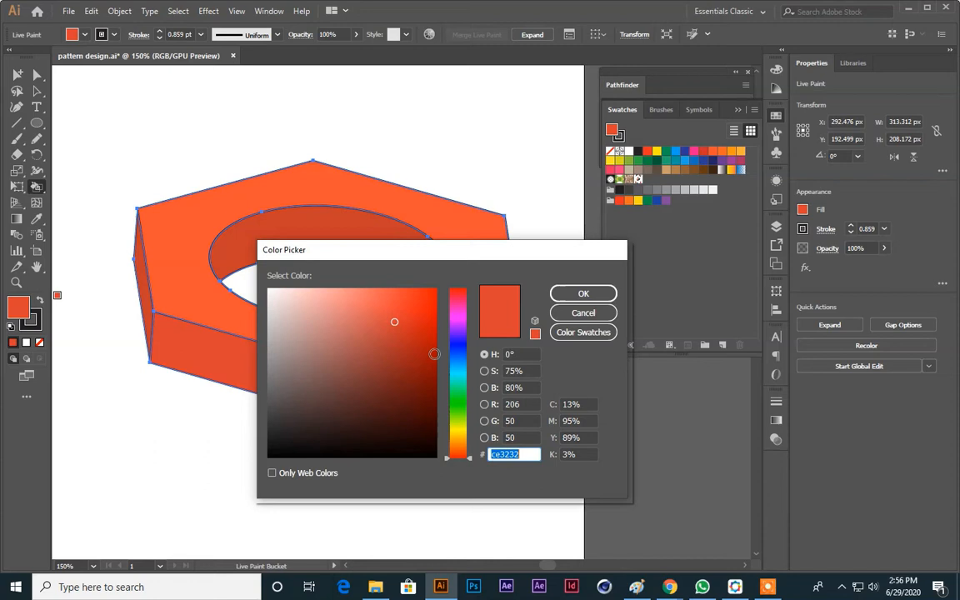
left_click(521, 387)
key("Up")
key("Up")
key("Up")
key("Up")
key("Up")
key("Up")
key("Up")
key("Up")
key("Up")
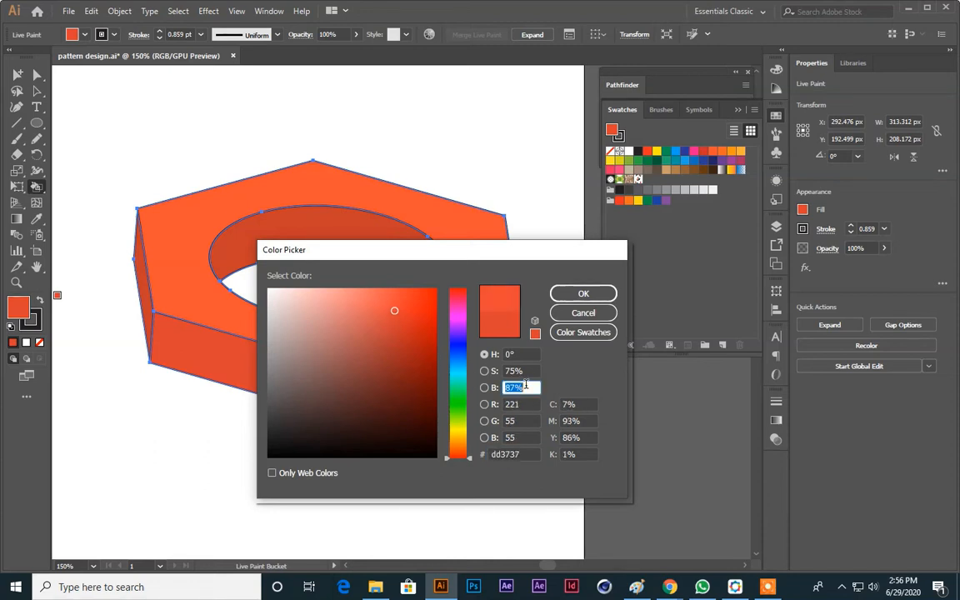
left_click(579, 293)
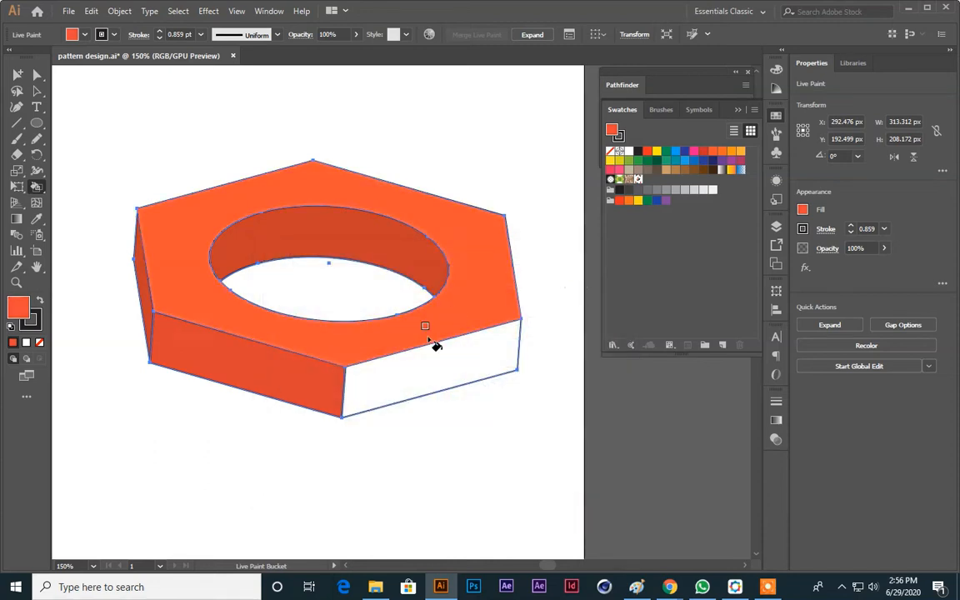
left_click(446, 375)
Select the whole nut and remove its stroke, leaving only the shaded faces, then deselect it
left_click(36, 92)
left_click(211, 134)
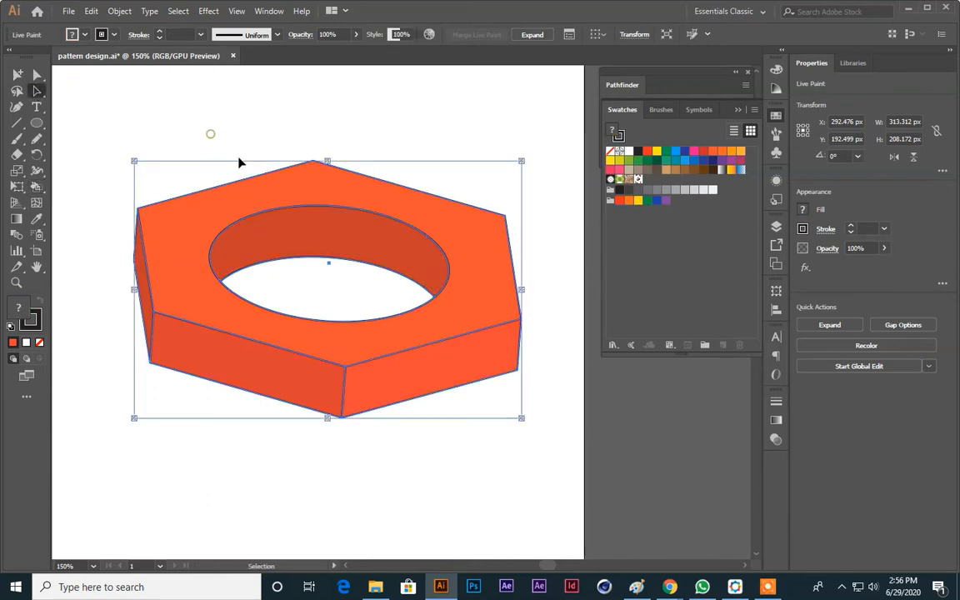
key("space")
left_click_drag(436, 434, 463, 442)
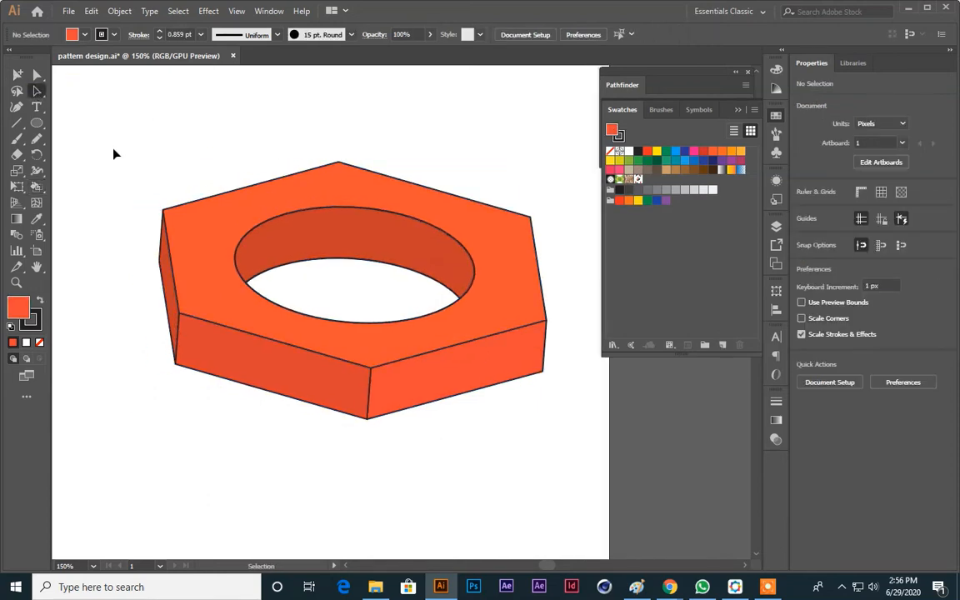
left_click_drag(116, 148, 547, 458)
left_click(39, 319)
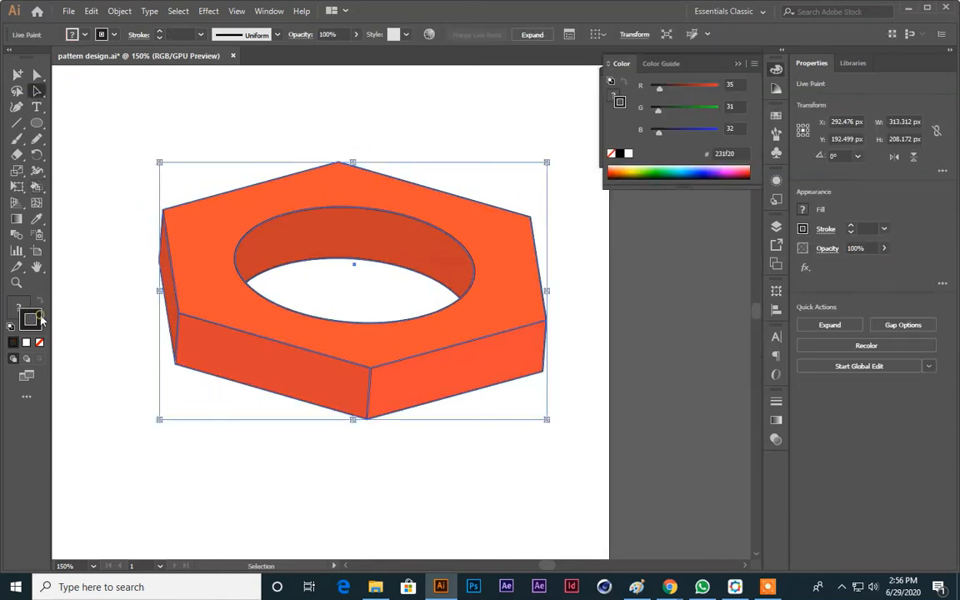
left_click(39, 342)
left_click(183, 412)
left_click_drag(183, 412, 333, 444)
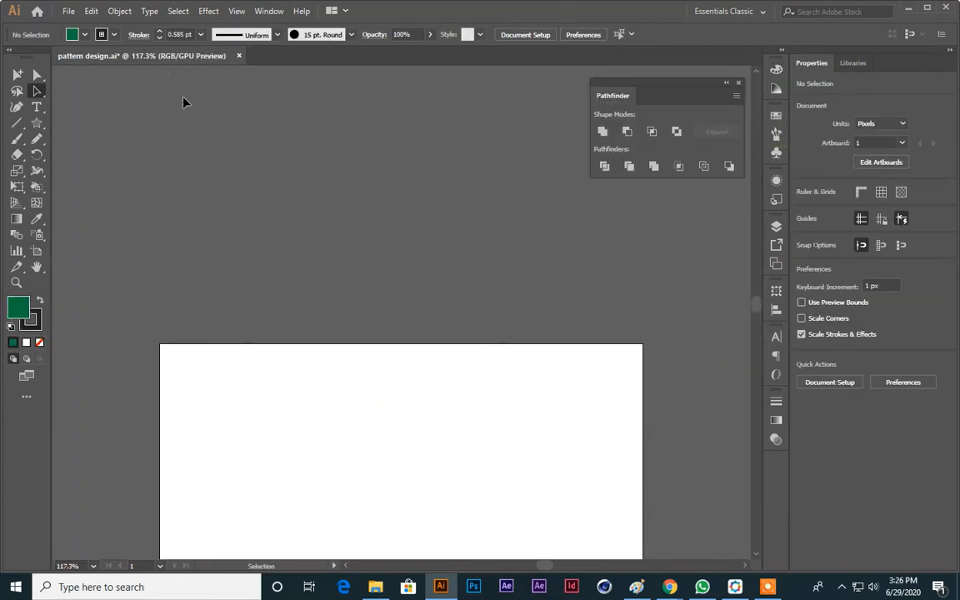
scroll(165, 87, "up", 1)
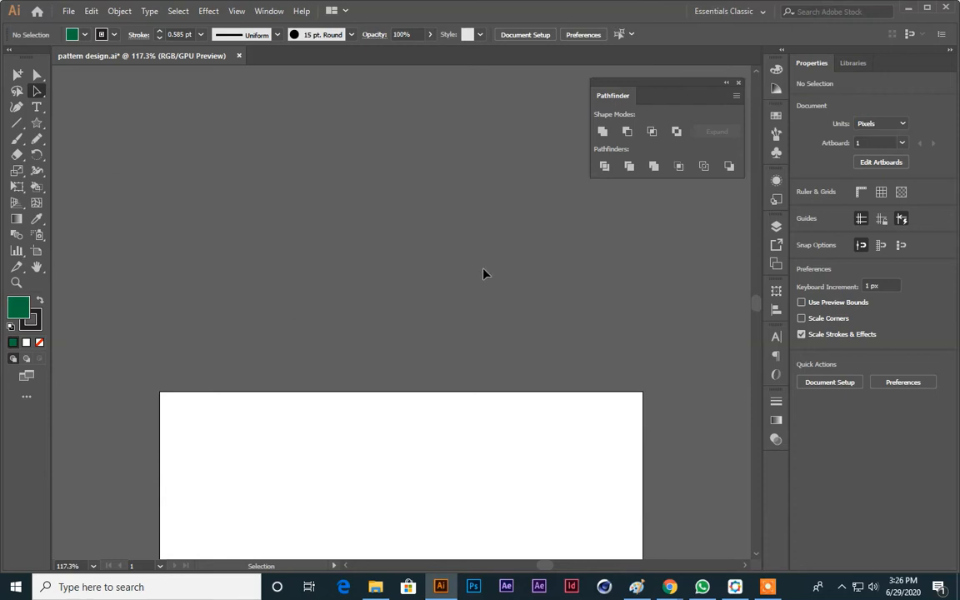
left_click(776, 117)
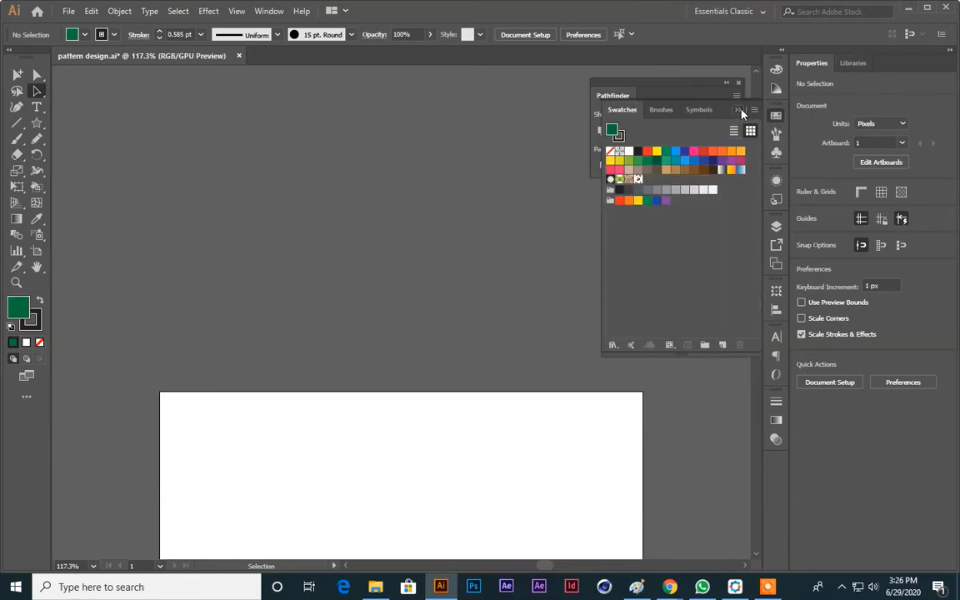
left_click(739, 111)
Activate the Paintbrush with the 15 pt. Round brush over the empty canvas below the gradient rectangle
left_click(16, 139)
scroll(365, 252, "up", 1)
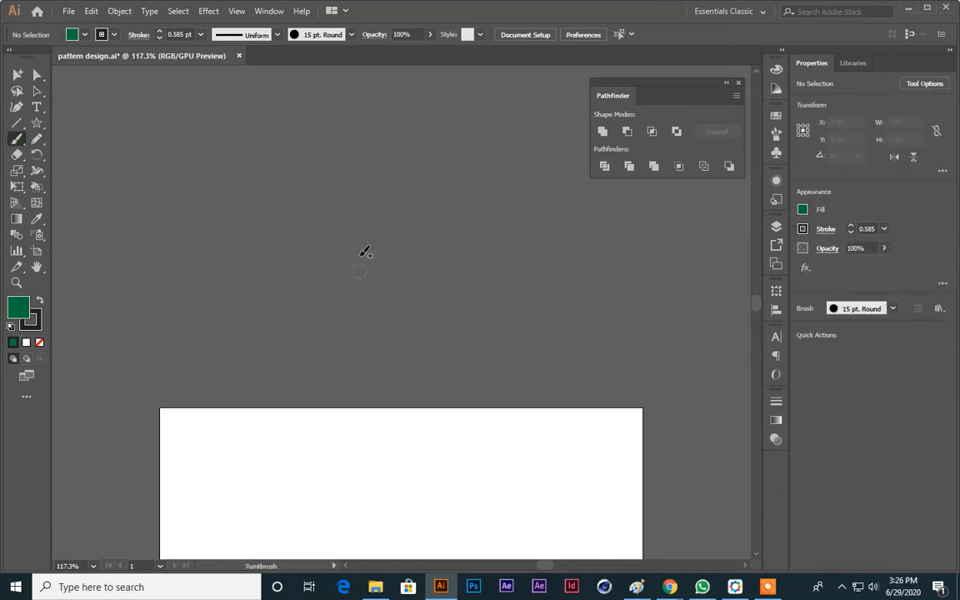
scroll(365, 252, "up", 3)
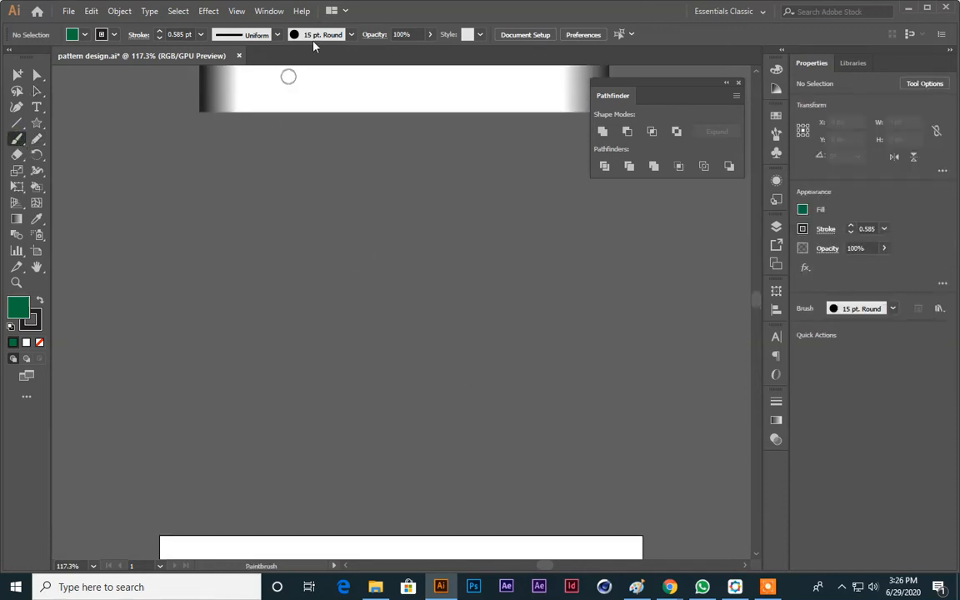
left_click(351, 36)
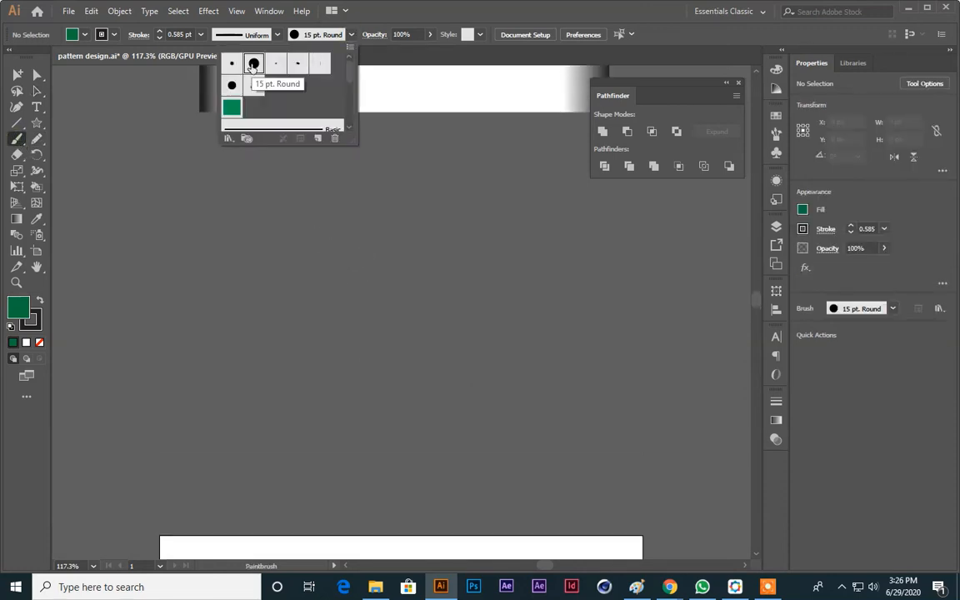
left_click(252, 65)
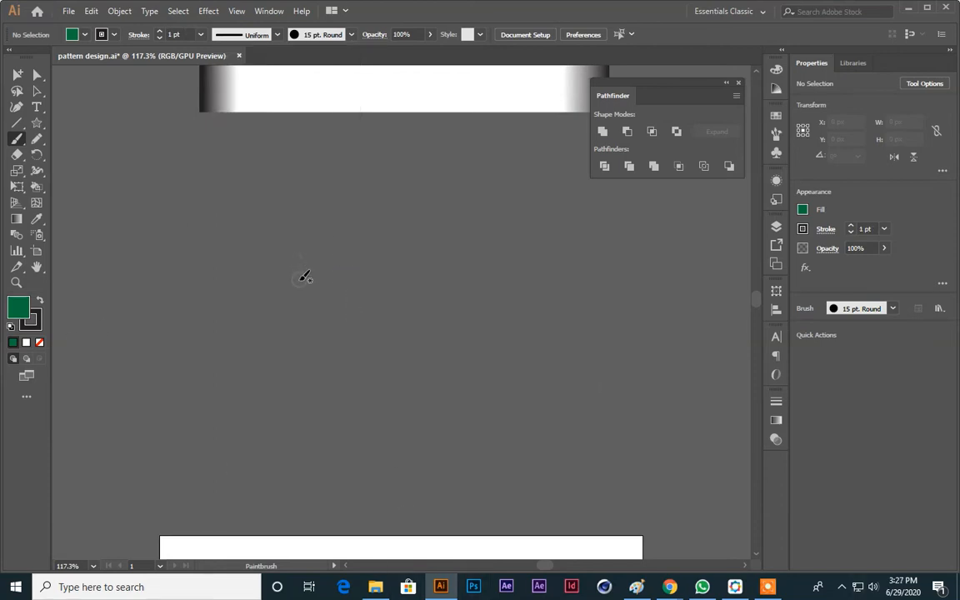
Paint the Bengali letter আ freehand in four strokes below the gradient rectangle
mouse_move(305, 277)
left_mouse_down()
mouse_move(331, 237)
mouse_move(350, 293)
mouse_move(290, 322)
mouse_move(218, 213)
left_mouse_up()
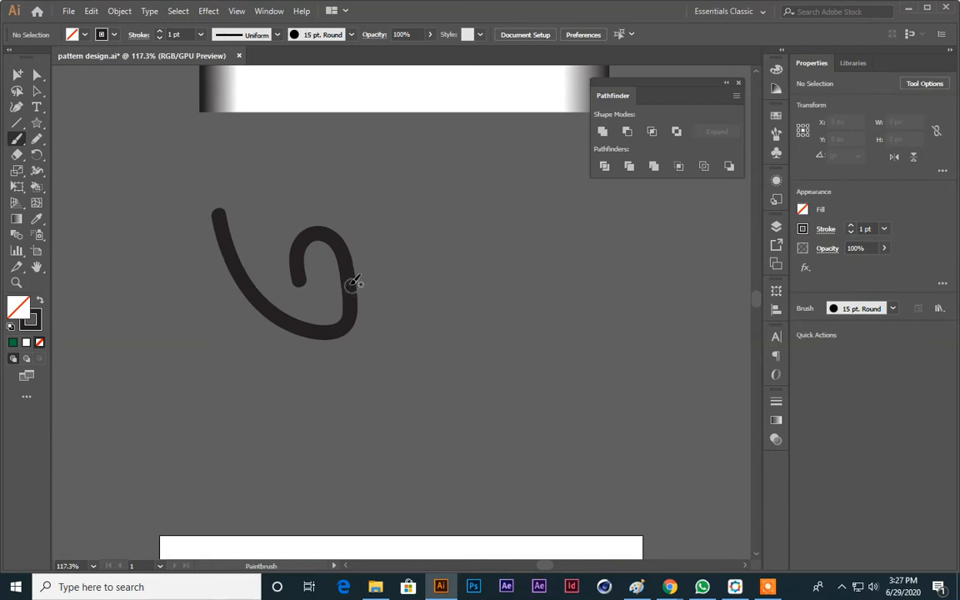
left_click_drag(352, 284, 405, 305)
left_click_drag(381, 184, 408, 291)
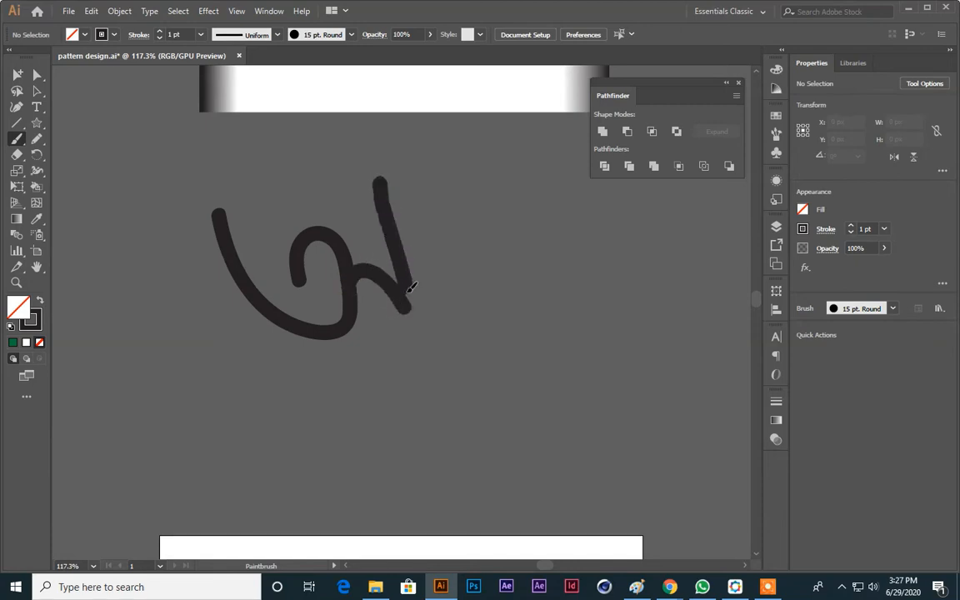
left_click_drag(434, 167, 474, 305)
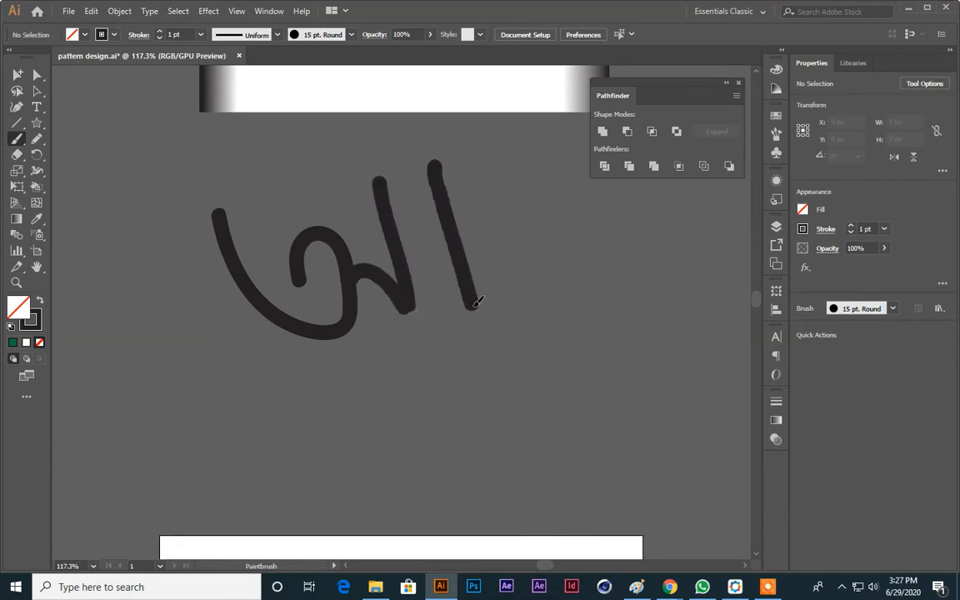
Undo the misdrawn stroke beside the first letter and paint the word's second and third Bengali letters freehand
mouse_move(550, 284)
left_mouse_down()
mouse_move(496, 347)
mouse_move(492, 300)
left_mouse_up()
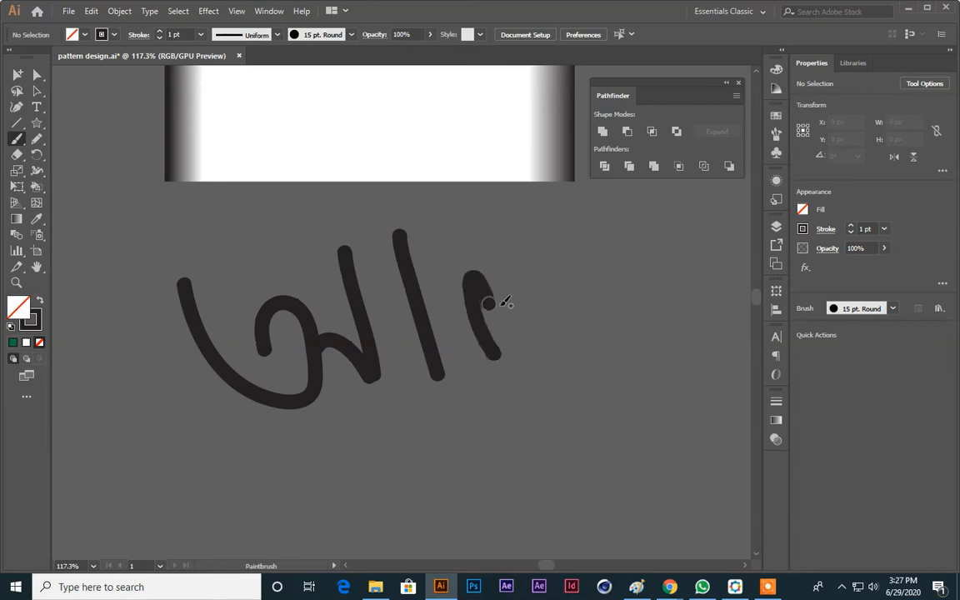
key("ctrl+z")
mouse_move(480, 356)
left_mouse_down()
mouse_move(487, 276)
mouse_move(539, 310)
mouse_move(544, 274)
mouse_move(577, 279)
mouse_move(599, 305)
left_mouse_up()
mouse_move(567, 202)
left_mouse_down()
mouse_move(534, 240)
mouse_move(567, 359)
left_mouse_up()
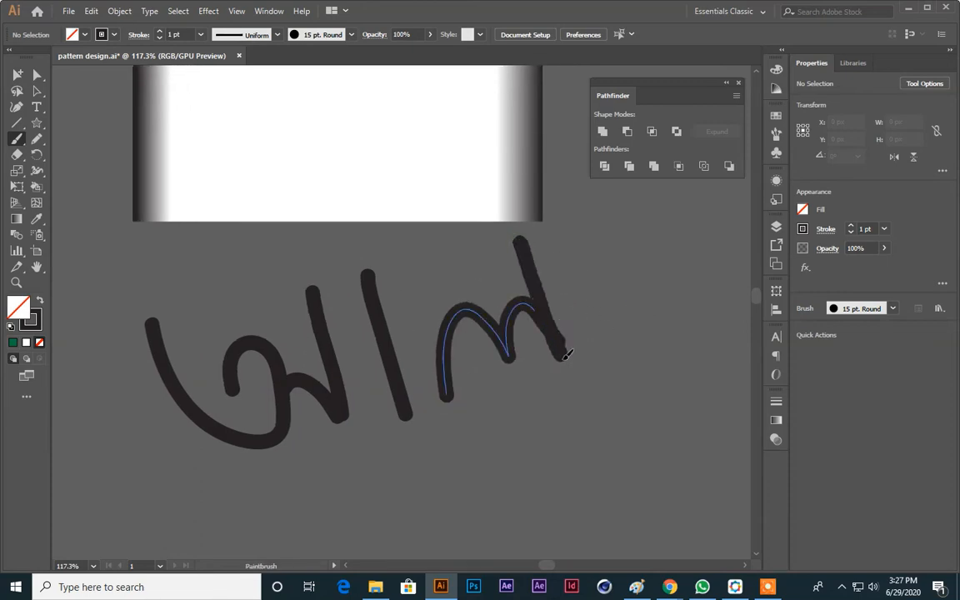
left_click_drag(611, 270, 586, 290)
mouse_move(577, 252)
left_mouse_down()
mouse_move(609, 333)
mouse_move(685, 214)
left_mouse_up()
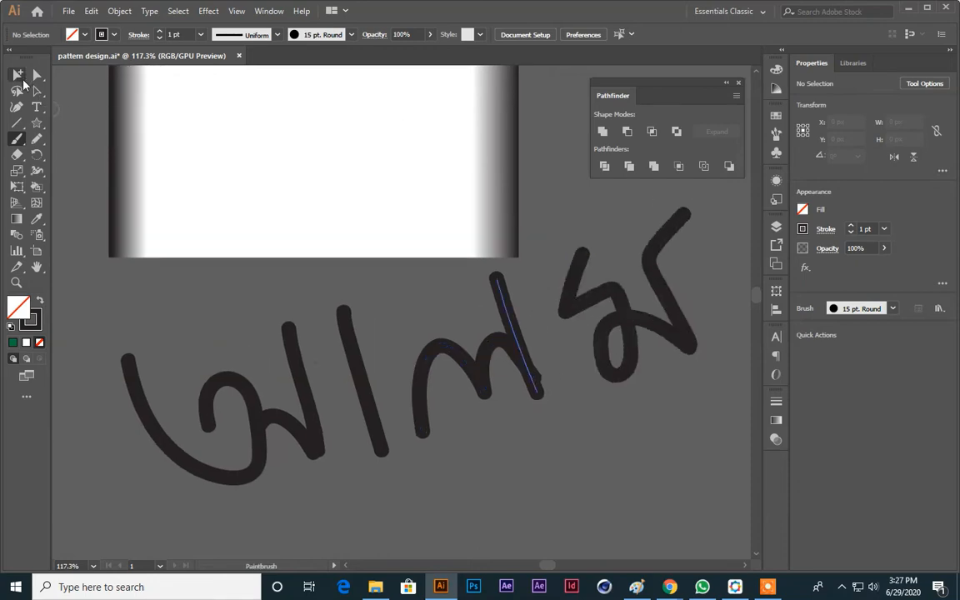
left_click(34, 95)
key("space")
left_click_drag(377, 460, 343, 360)
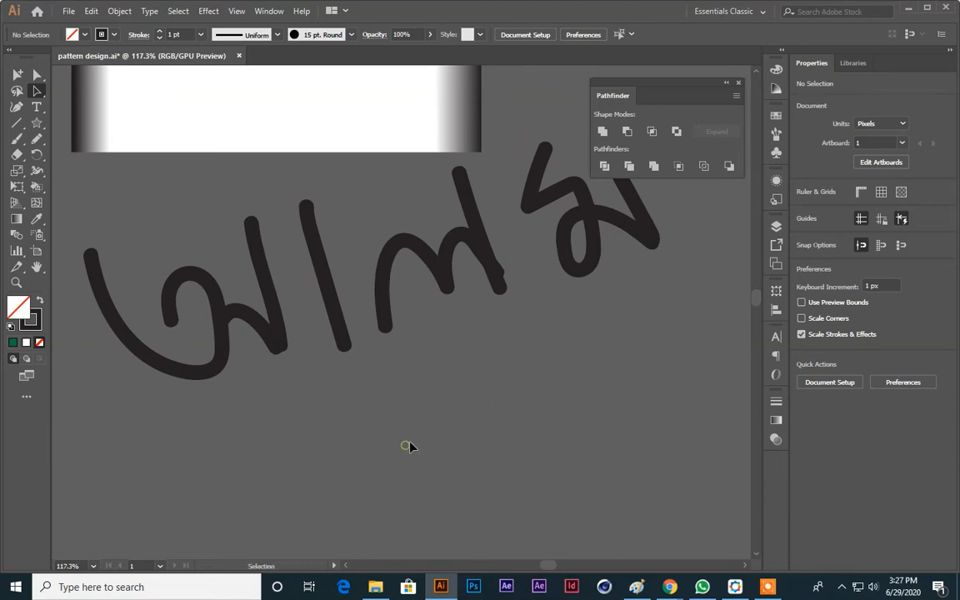
scroll(486, 375, "up", 1)
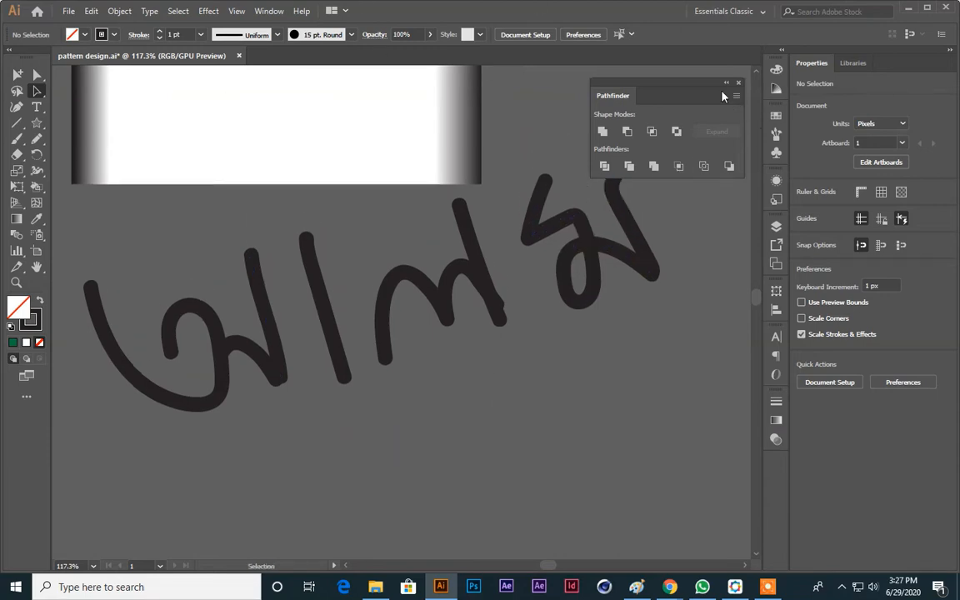
left_click_drag(722, 96, 723, 94)
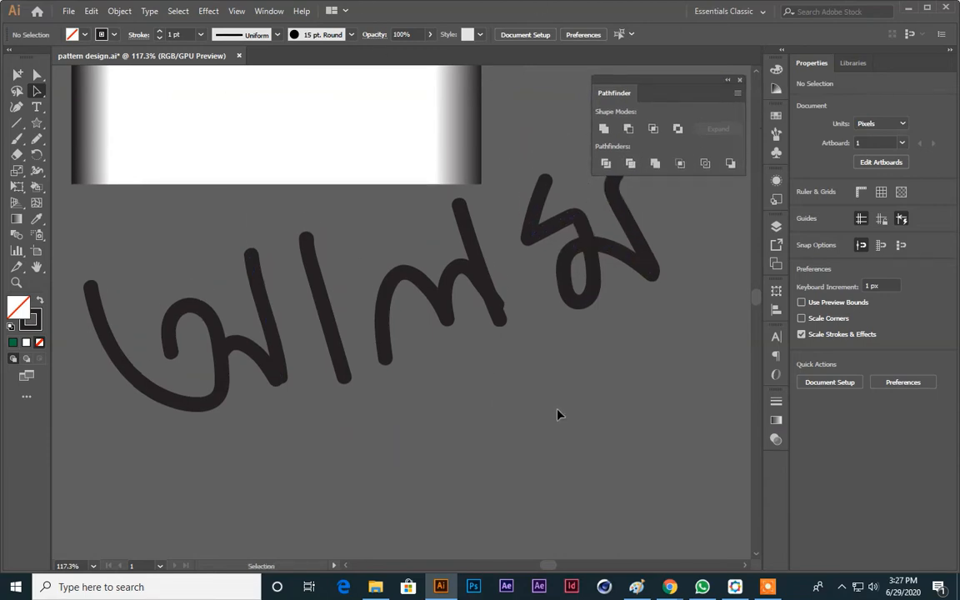
left_click_drag(525, 453, 534, 444)
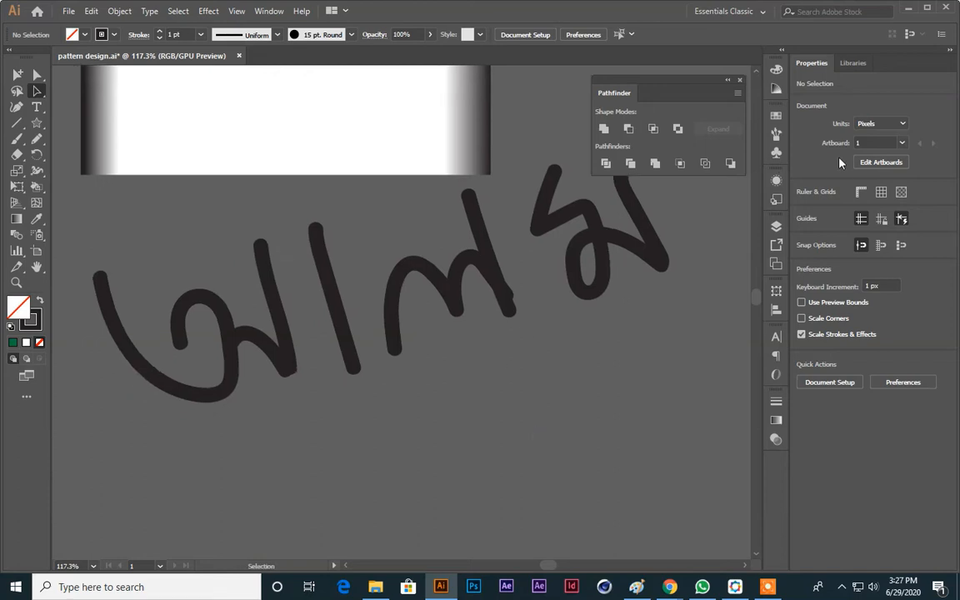
Create a new calligraphic brush with a 45° angle, 49% roundness and a size of 9 pt
left_click(776, 133)
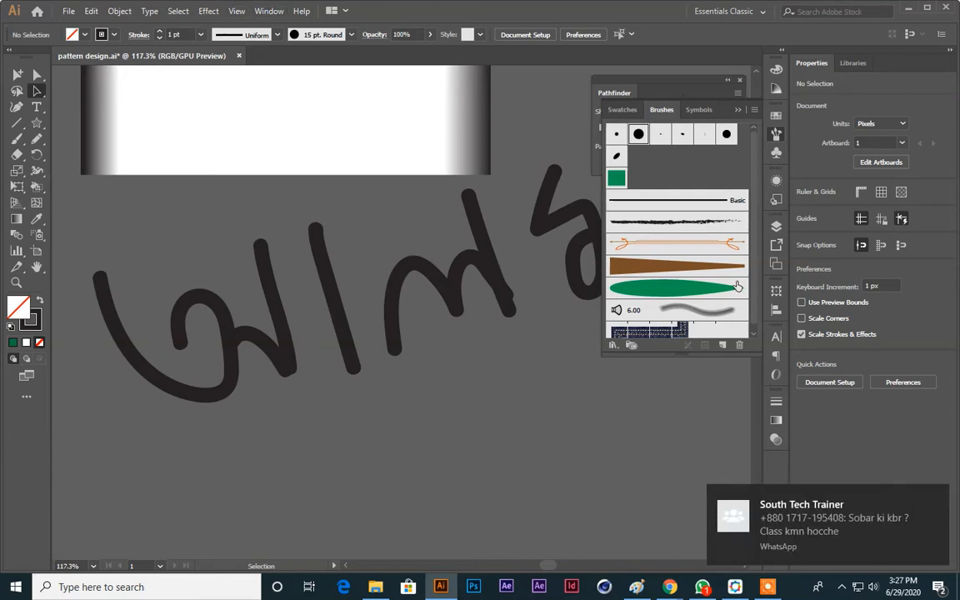
left_click(721, 345)
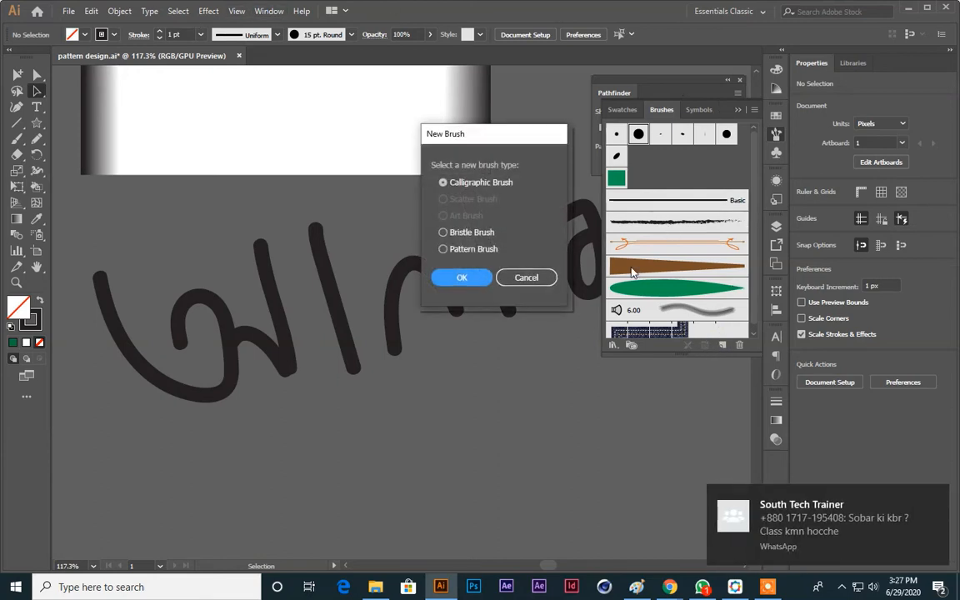
left_click_drag(508, 135, 545, 142)
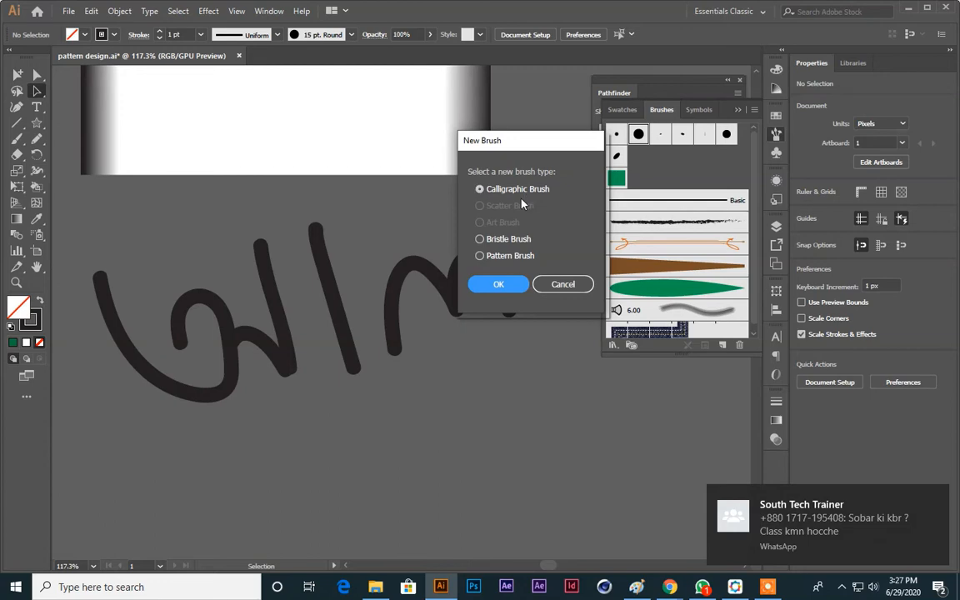
left_click(497, 287)
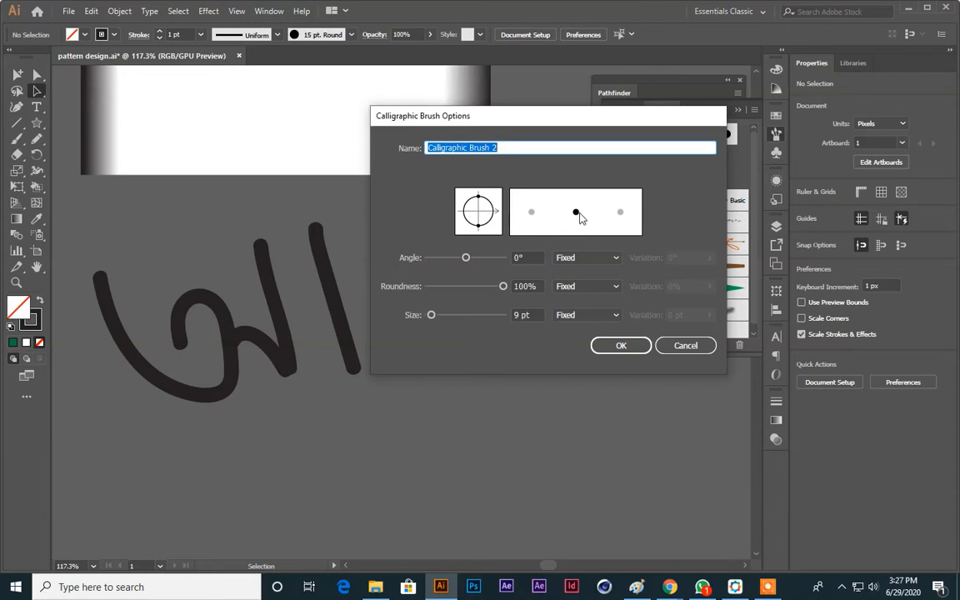
mouse_move(466, 258)
left_mouse_down()
mouse_move(496, 289)
mouse_move(479, 292)
left_mouse_up()
left_click_drag(475, 291, 464, 287)
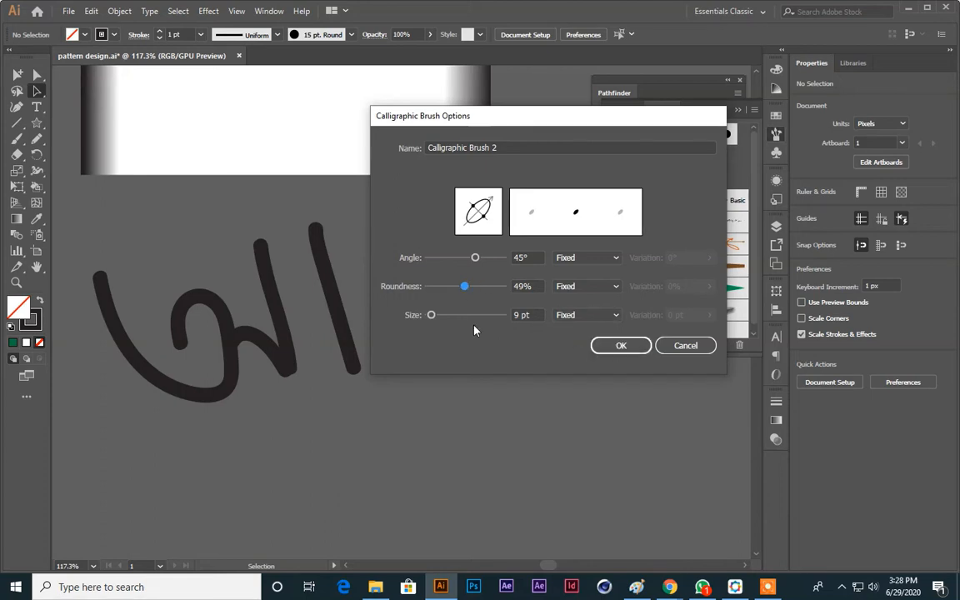
left_click(622, 346)
Activate the Paintbrush with the new calligraphic brush, paint a test stroke below the Bengali word and undo it
scroll(364, 307, "down", 3)
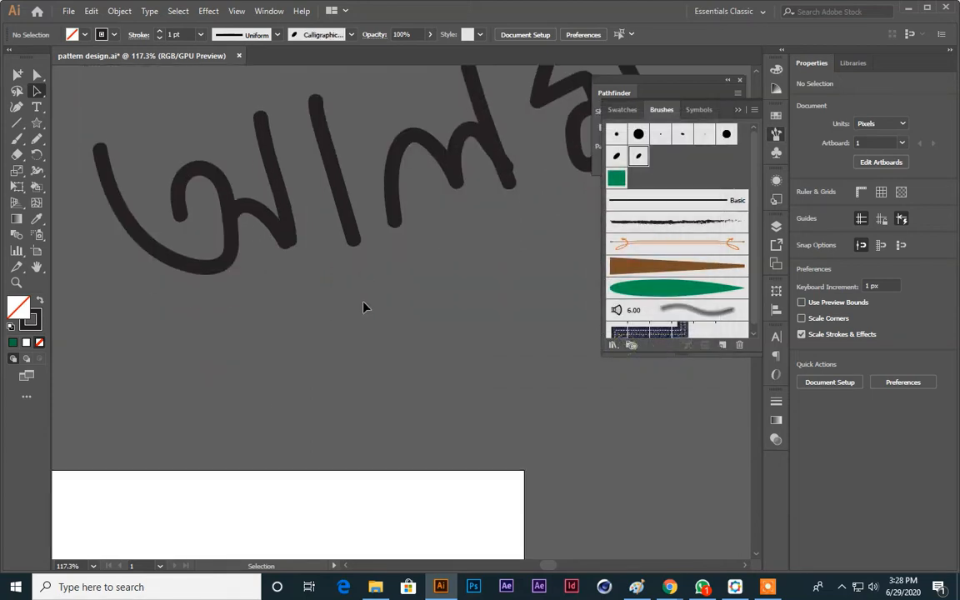
scroll(365, 307, "up", 5)
scroll(367, 307, "down", 3)
key("ctrl+minus")
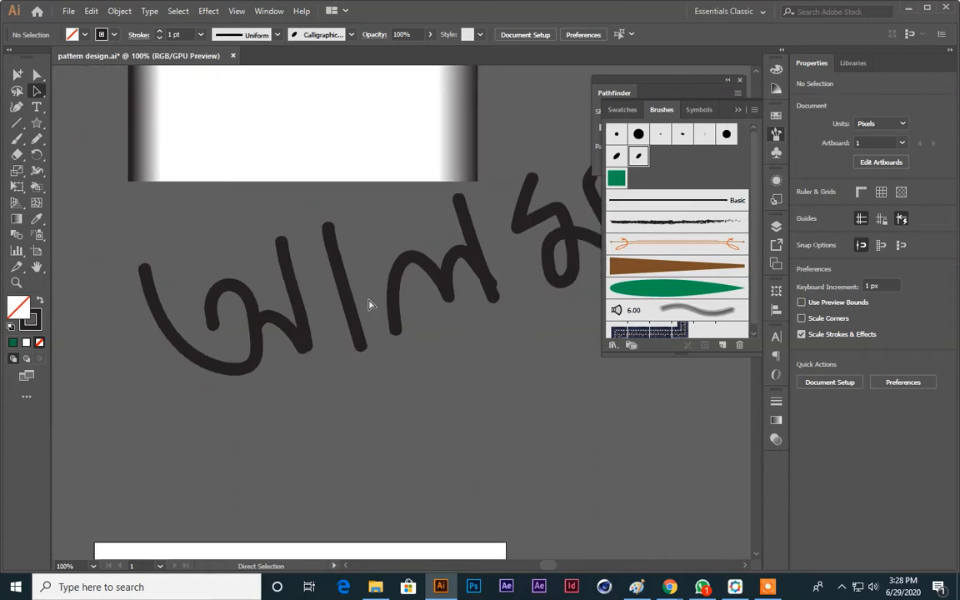
left_click_drag(422, 448, 349, 360)
left_click(350, 360)
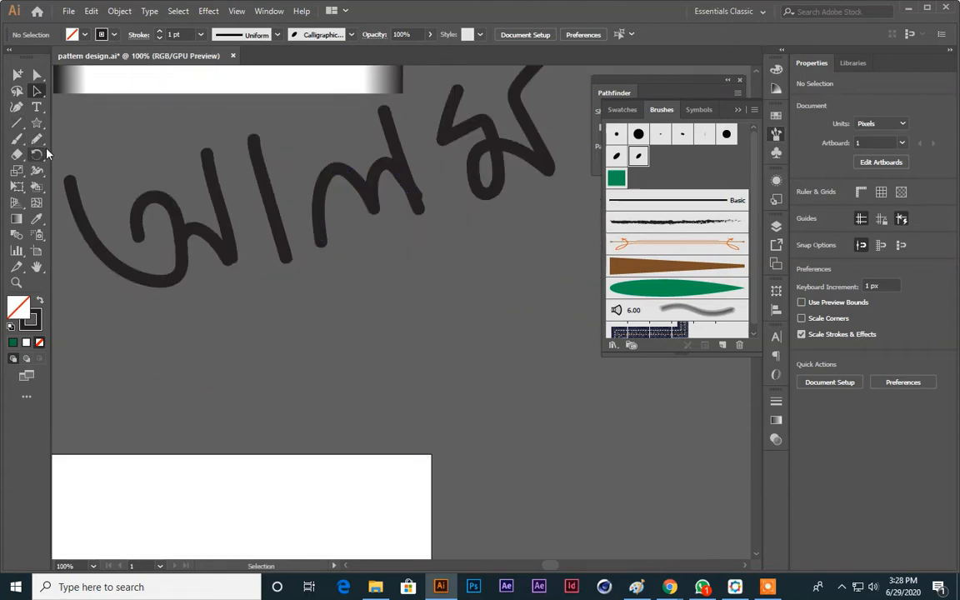
left_click(17, 138)
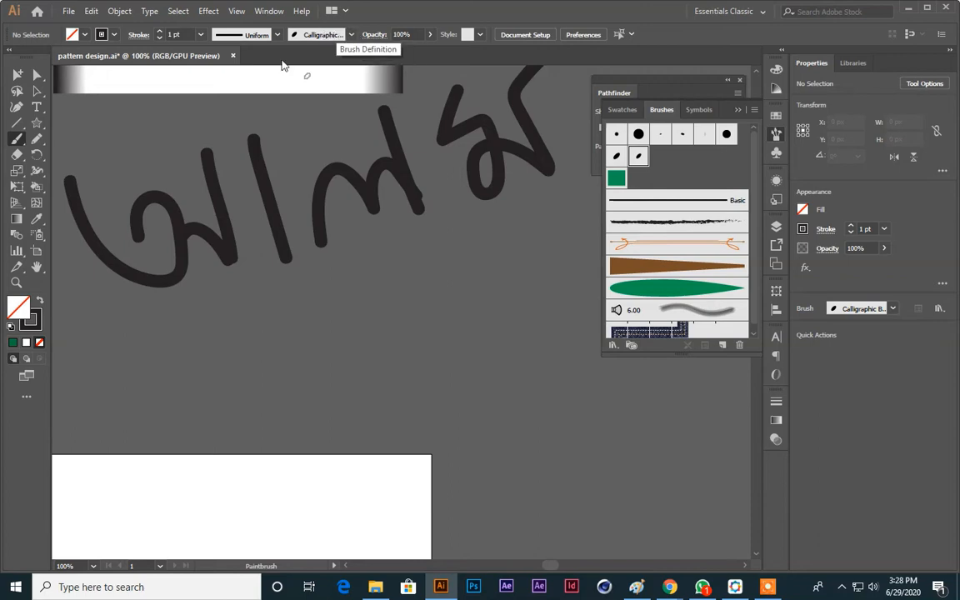
scroll(260, 288, "down", 3)
mouse_move(257, 306)
left_mouse_down()
mouse_move(273, 250)
mouse_move(299, 320)
left_mouse_up()
key("ctrl+z")
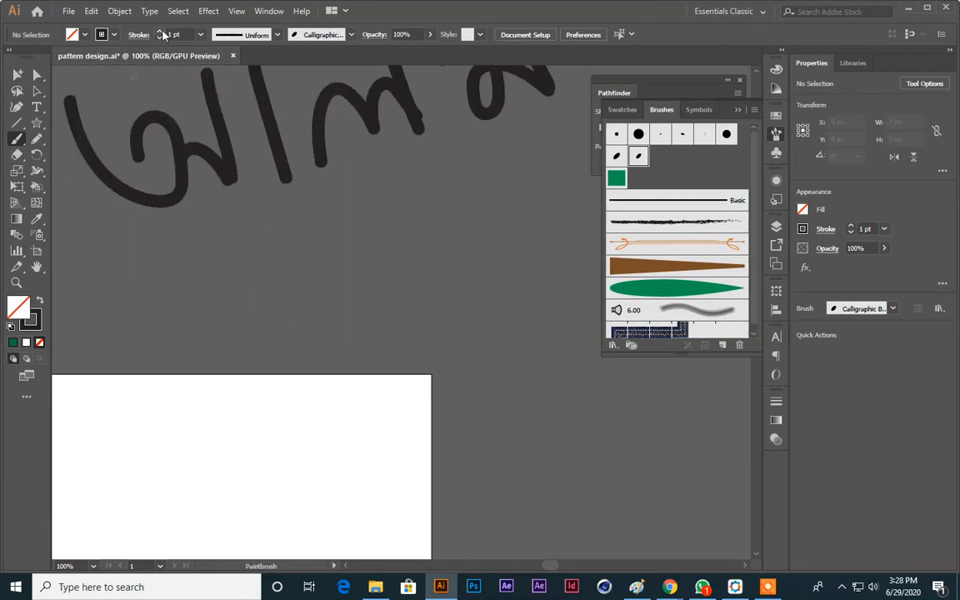
Try a freehand test stroke with the stroke weight raised to 7 pt, and undo the stroke
left_click(160, 32)
left_click(160, 32)
left_click(160, 31)
left_click(160, 31)
mouse_move(271, 335)
left_mouse_down()
mouse_move(273, 275)
mouse_move(258, 263)
mouse_move(276, 225)
mouse_move(327, 280)
mouse_move(277, 403)
mouse_move(152, 249)
left_mouse_up()
key("ctrl+z")
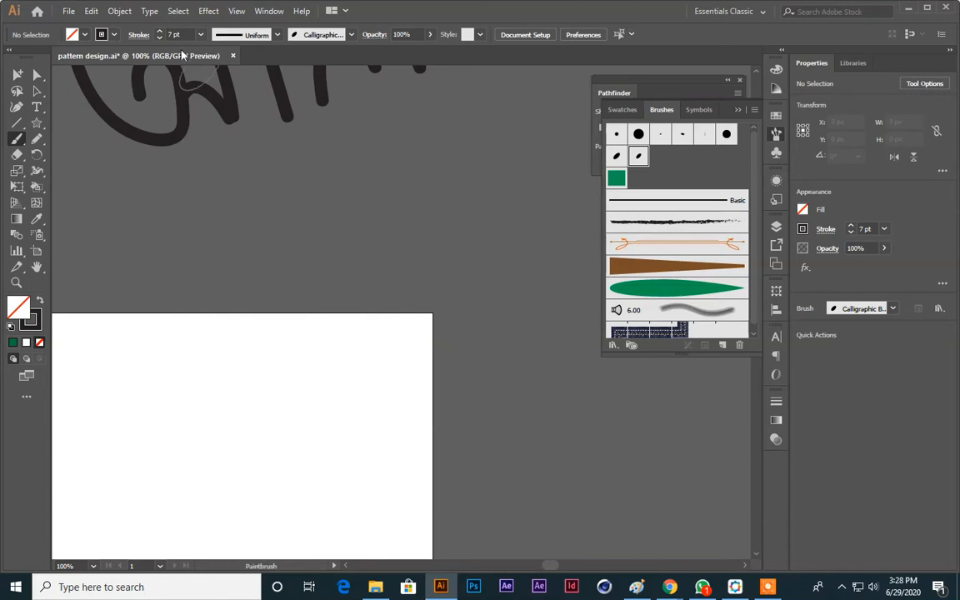
Set the stroke weight to 4 pt and paint the Bengali letter আ in four freehand strokes below the first word
left_click(160, 38)
left_click(160, 38)
left_click(159, 38)
left_click(159, 38)
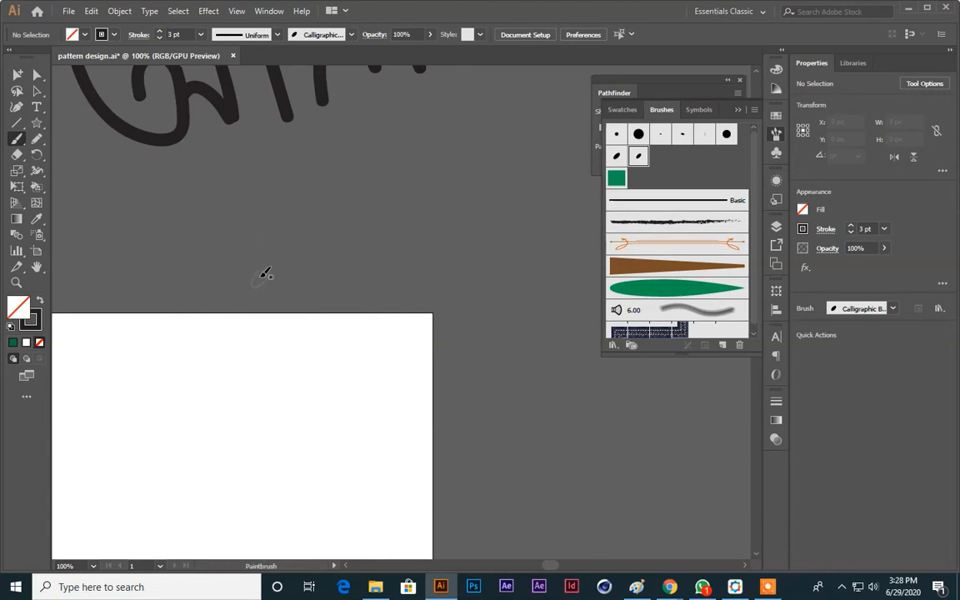
left_click(159, 31)
mouse_move(227, 265)
left_mouse_down()
mouse_move(251, 225)
mouse_move(213, 342)
mouse_move(133, 219)
left_mouse_up()
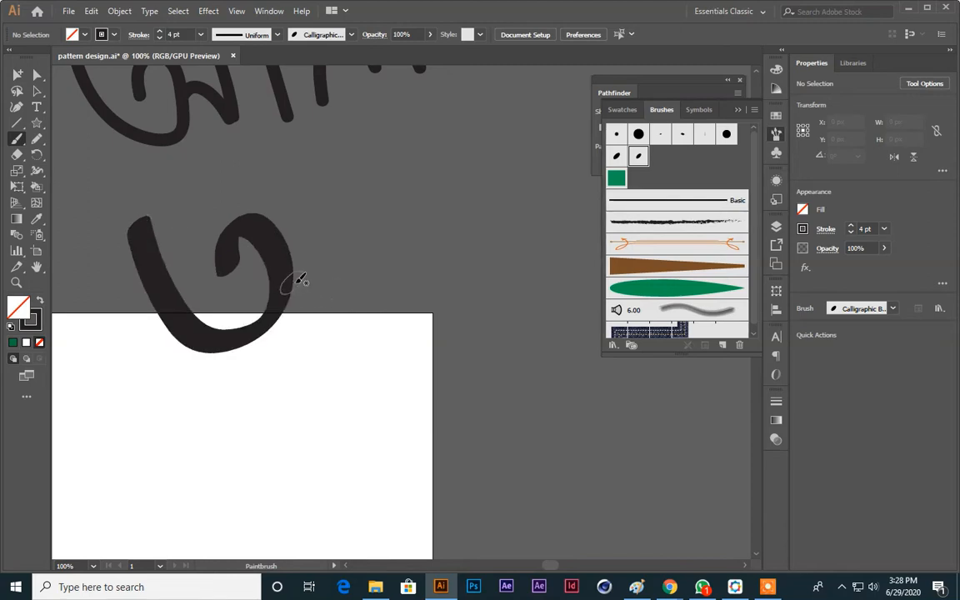
left_click_drag(294, 265, 338, 266)
mouse_move(315, 142)
left_mouse_down()
mouse_move(347, 251)
mouse_move(376, 285)
left_mouse_up()
scroll(375, 285, "up", 3)
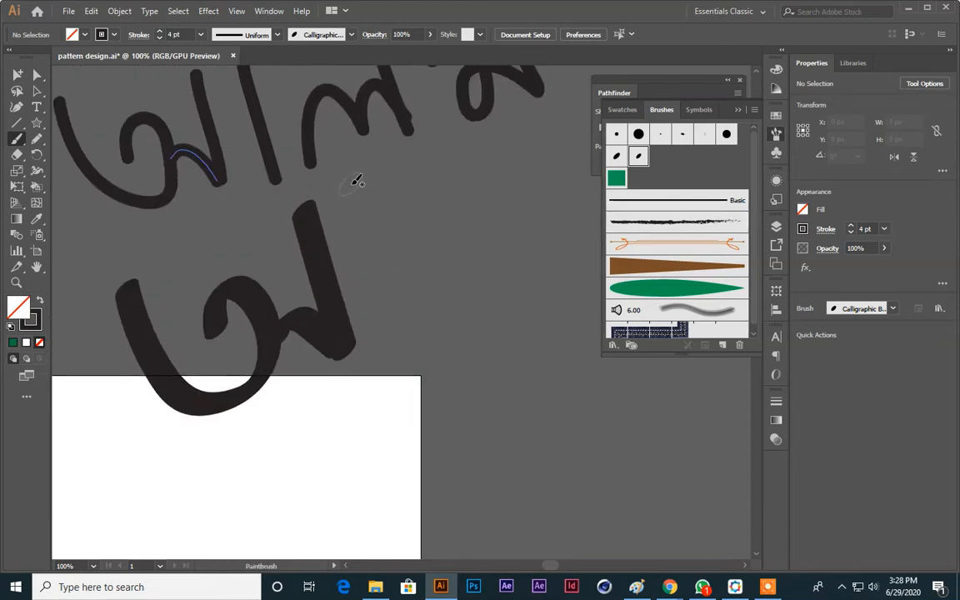
mouse_move(358, 184)
left_mouse_down()
mouse_move(380, 260)
mouse_move(367, 288)
left_mouse_up()
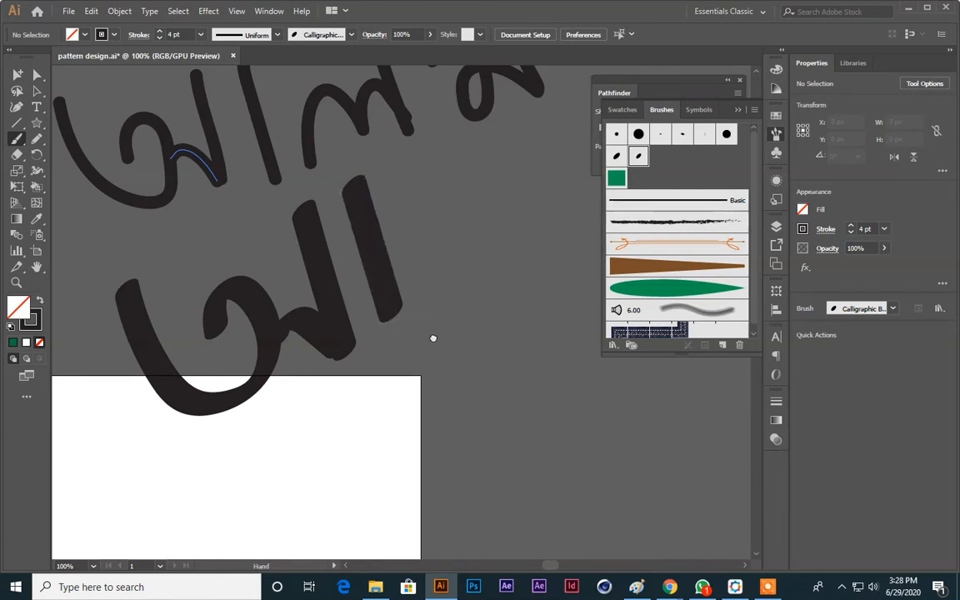
Paint the second and third Bengali letters of the calligraphic word freehand, using two strokes for each letter
scroll(421, 321, "up", 3)
scroll(421, 321, "right", 2)
mouse_move(400, 258)
left_mouse_down()
mouse_move(445, 282)
mouse_move(463, 242)
mouse_move(494, 266)
left_mouse_up()
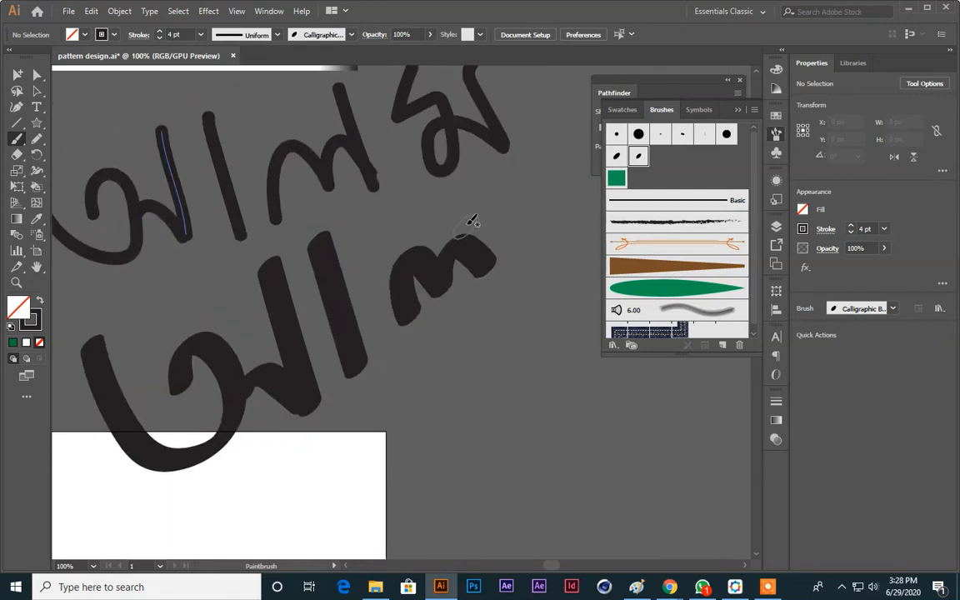
left_click_drag(460, 182, 500, 301)
scroll(454, 340, "up", 2)
scroll(454, 340, "right", 2)
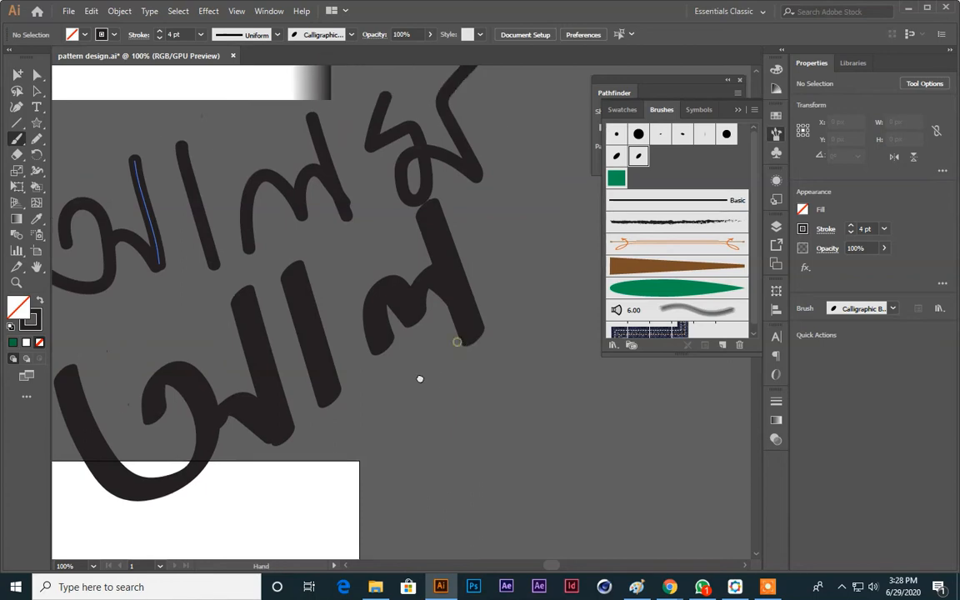
mouse_move(501, 179)
left_mouse_down()
mouse_move(488, 240)
mouse_move(531, 215)
mouse_move(542, 288)
mouse_move(516, 263)
mouse_move(595, 249)
left_mouse_up()
mouse_move(491, 289)
left_mouse_down()
mouse_move(421, 324)
mouse_move(368, 335)
left_mouse_up()
left_click_drag(440, 192, 489, 312)
key("ctrl+minus")
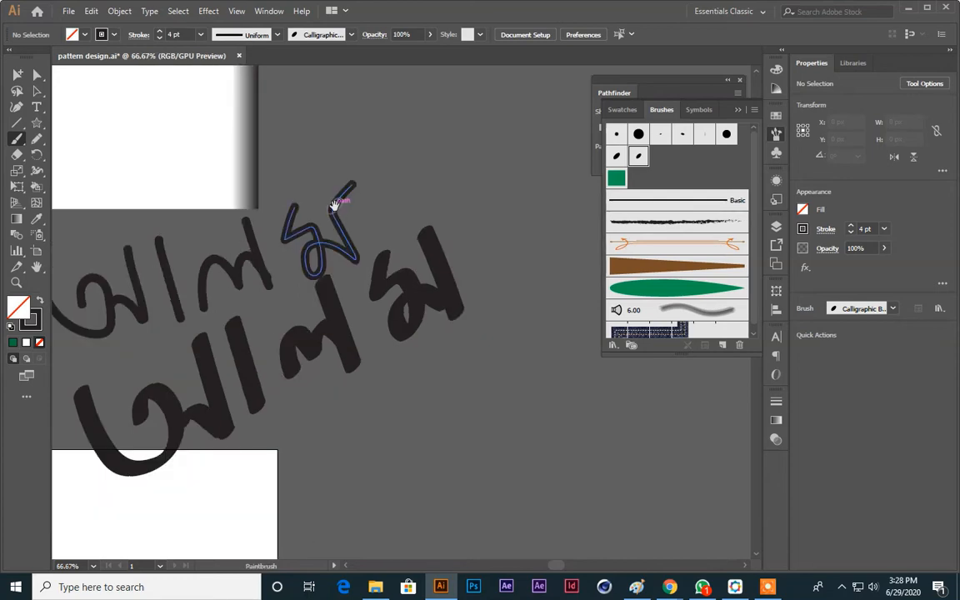
left_click_drag(373, 372, 433, 351)
scroll(432, 388, "down", 2)
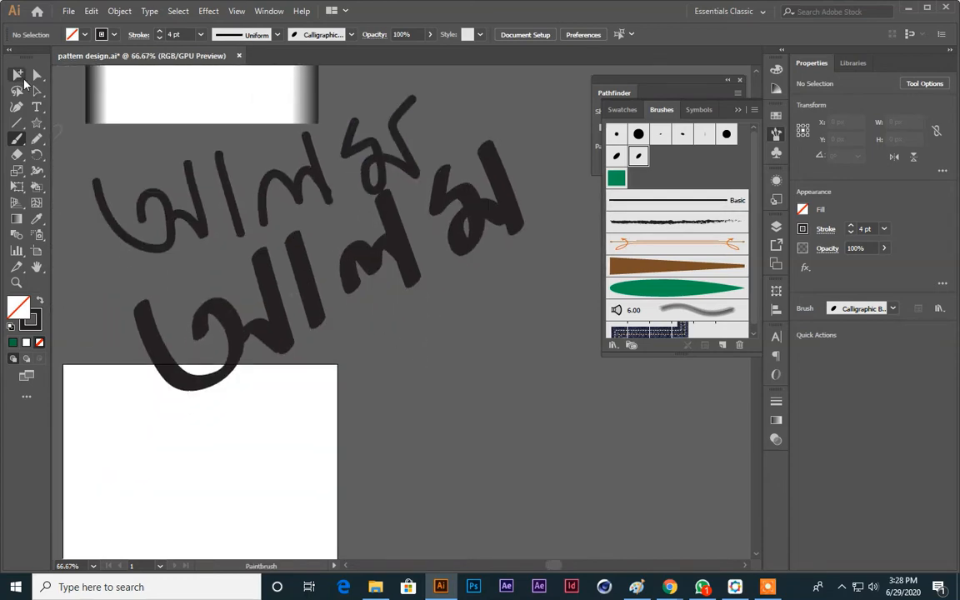
left_click(37, 91)
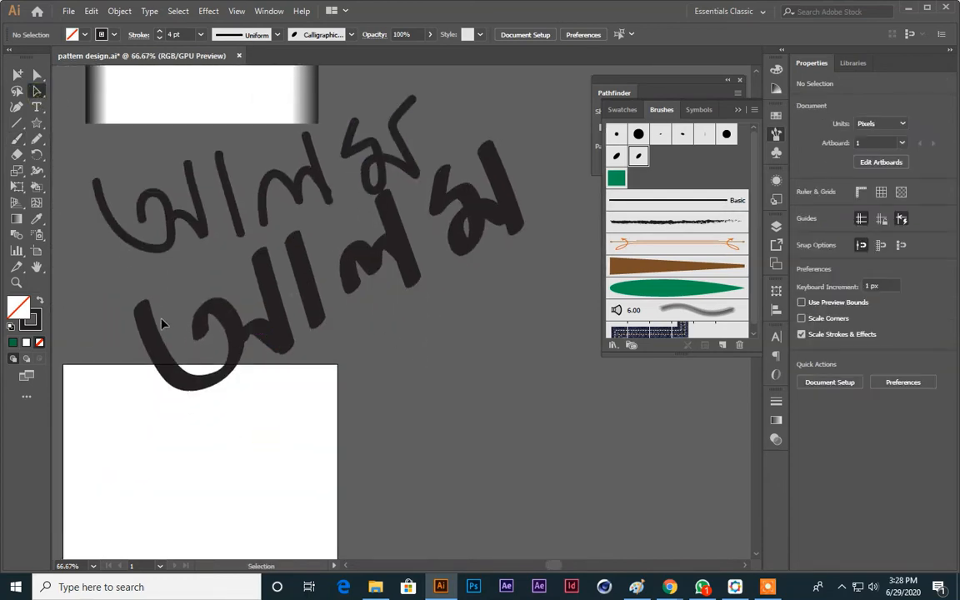
left_click(372, 138)
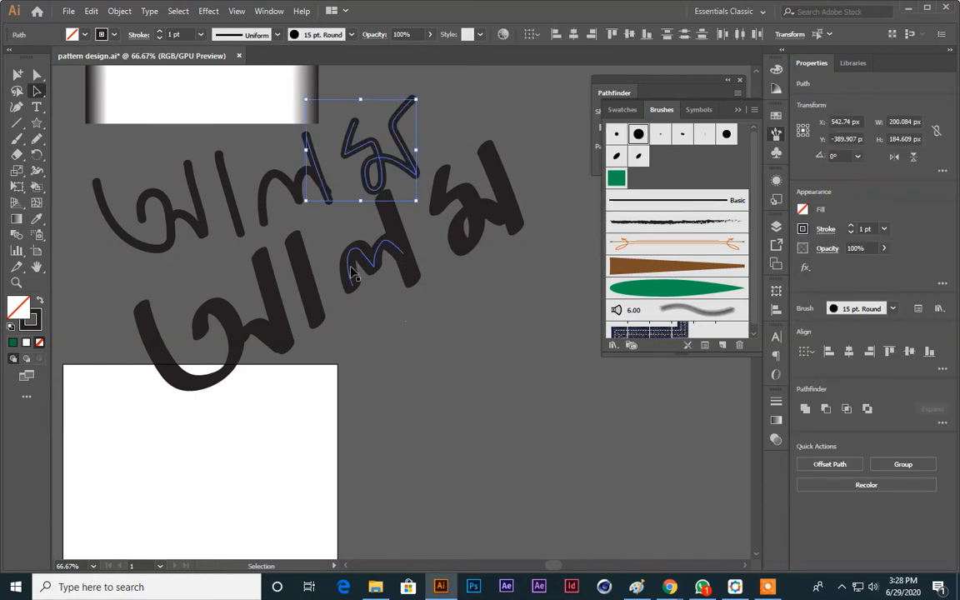
left_click(138, 115)
left_click(366, 147)
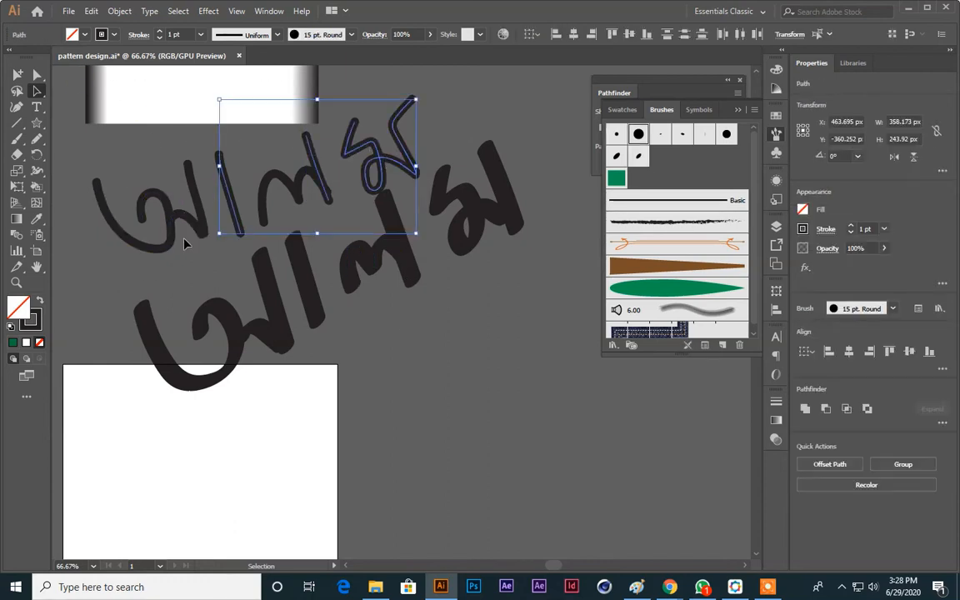
scroll(258, 323, "down", 1)
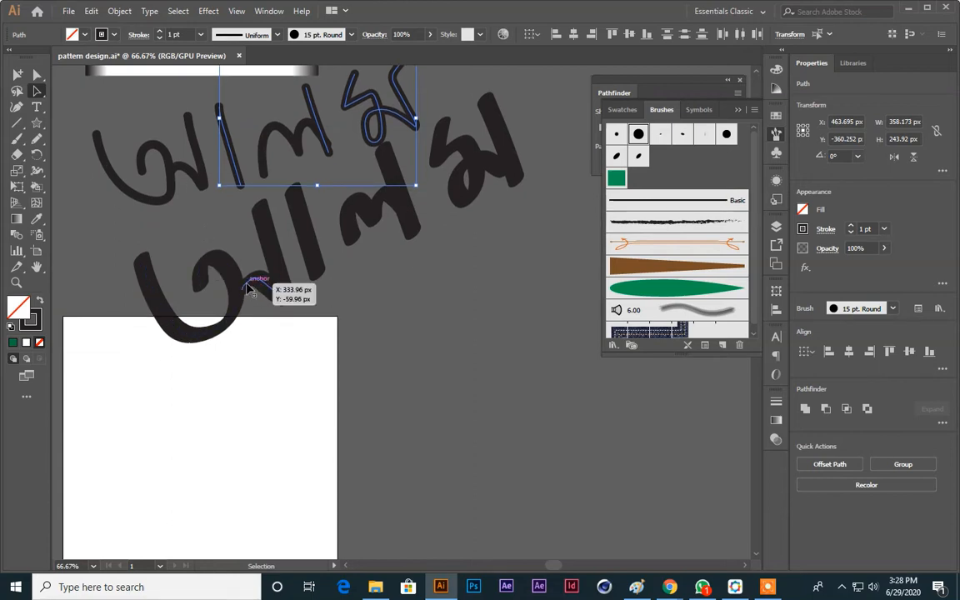
left_click(405, 300)
scroll(405, 300, "up", 1)
scroll(405, 300, "left", 1)
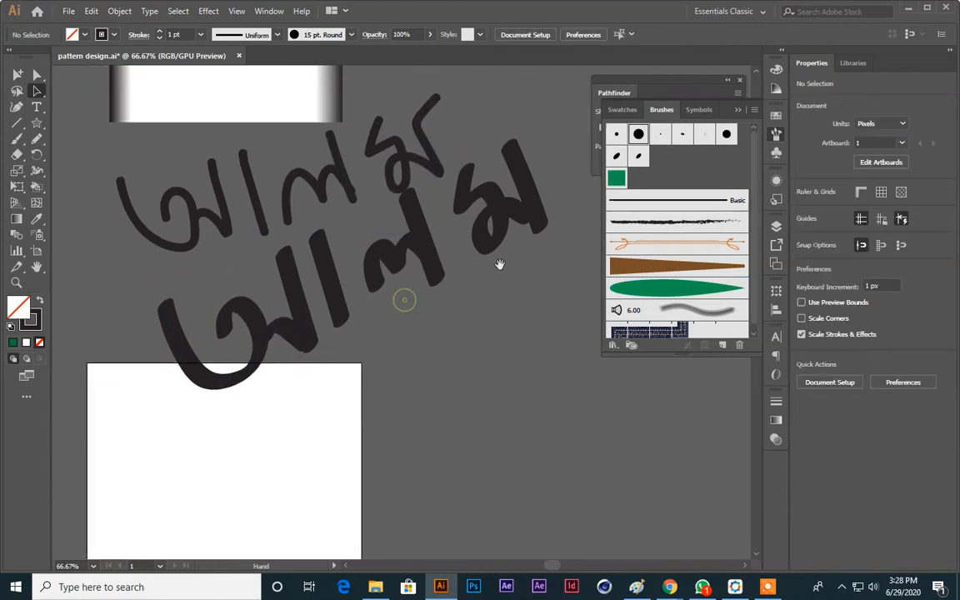
Stretch the looped stroke of the calligraphic word's last letter slightly toward its straight stroke, then deselect it
left_click(534, 224)
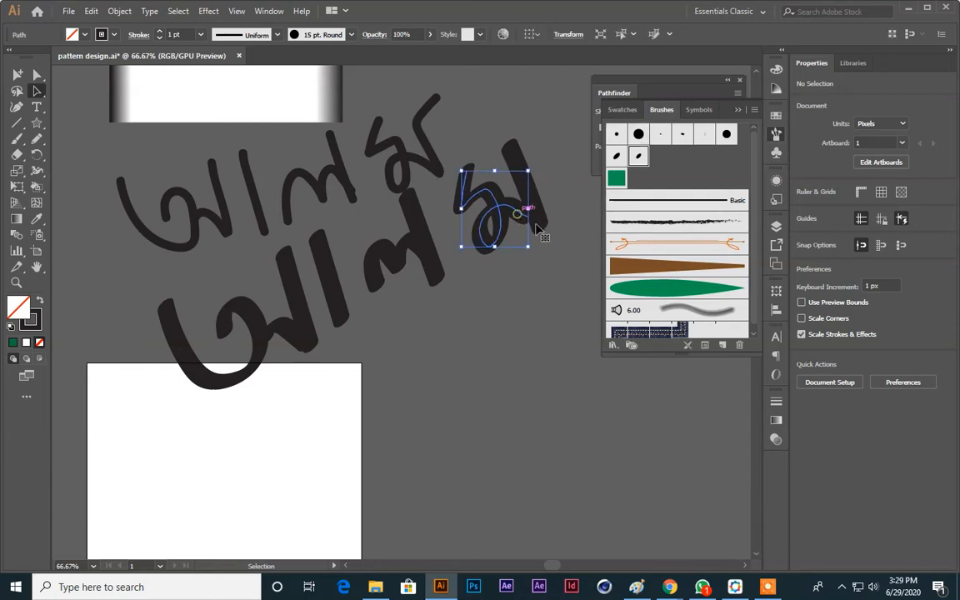
left_click_drag(529, 209, 534, 213)
left_click(514, 345)
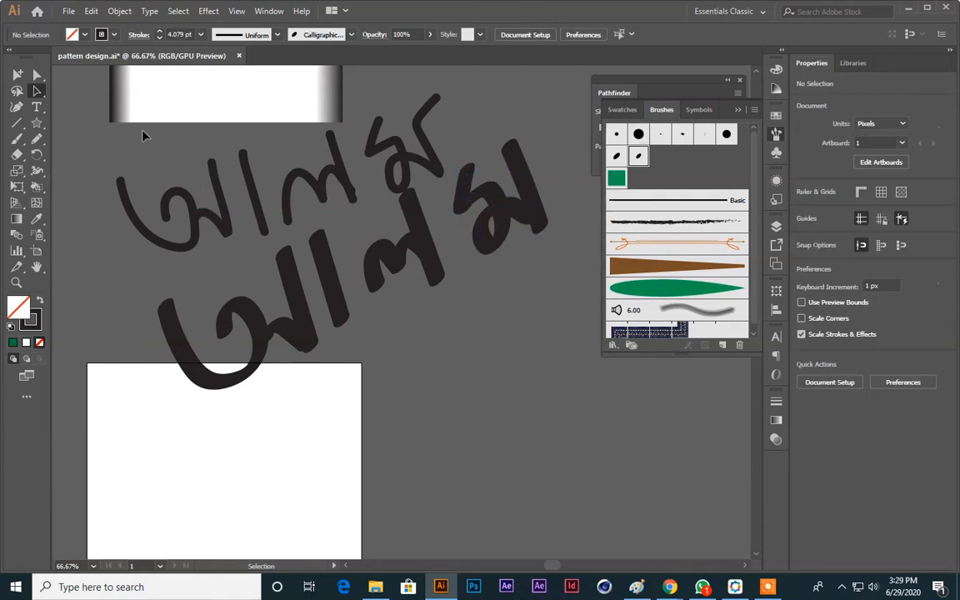
Delete all strokes of the thinner round-brush word, including the small leftover curve, keeping only the calligraphic word
left_click(397, 151)
key("Delete")
left_click(317, 200)
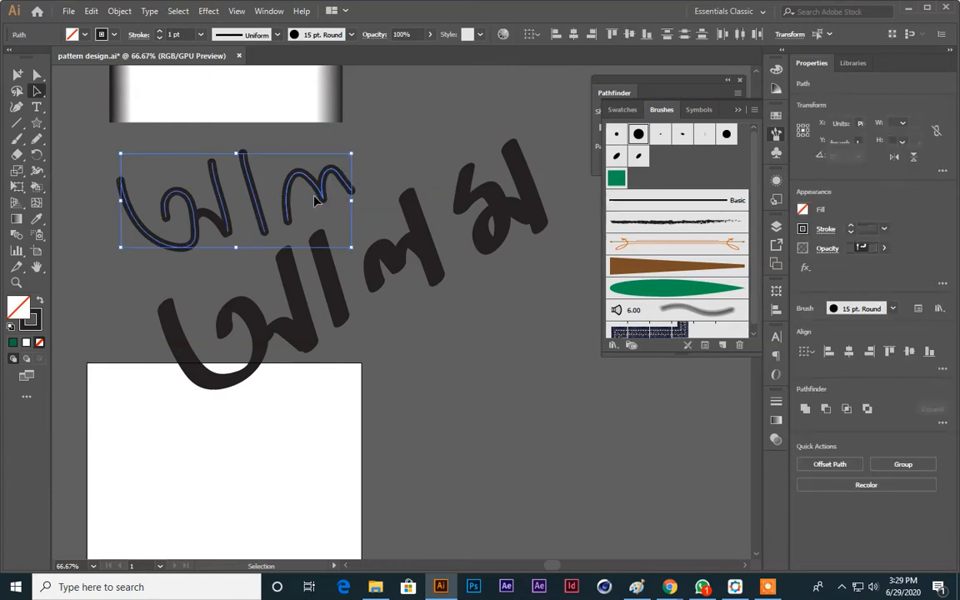
key("Delete")
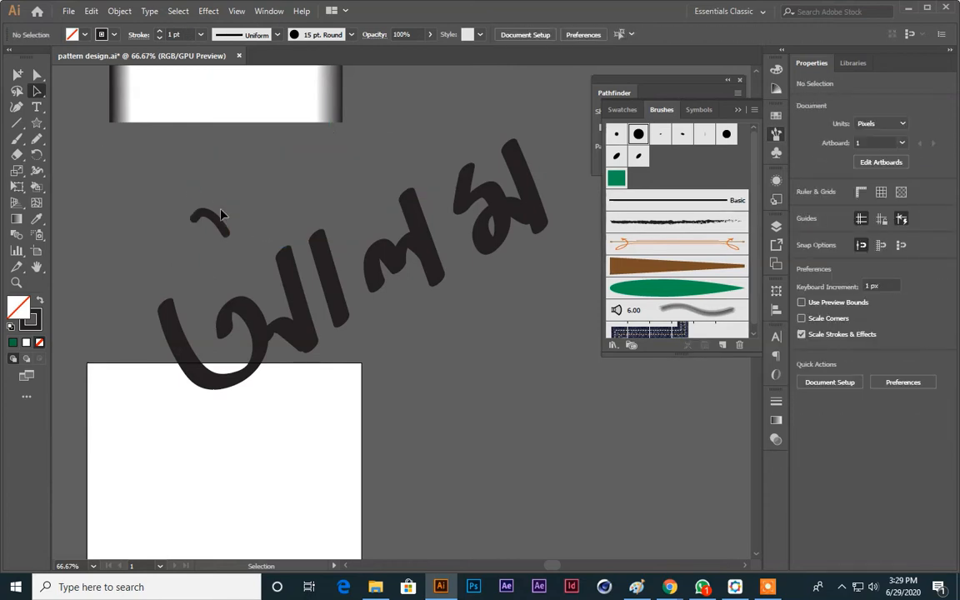
left_click(219, 223)
key("Delete")
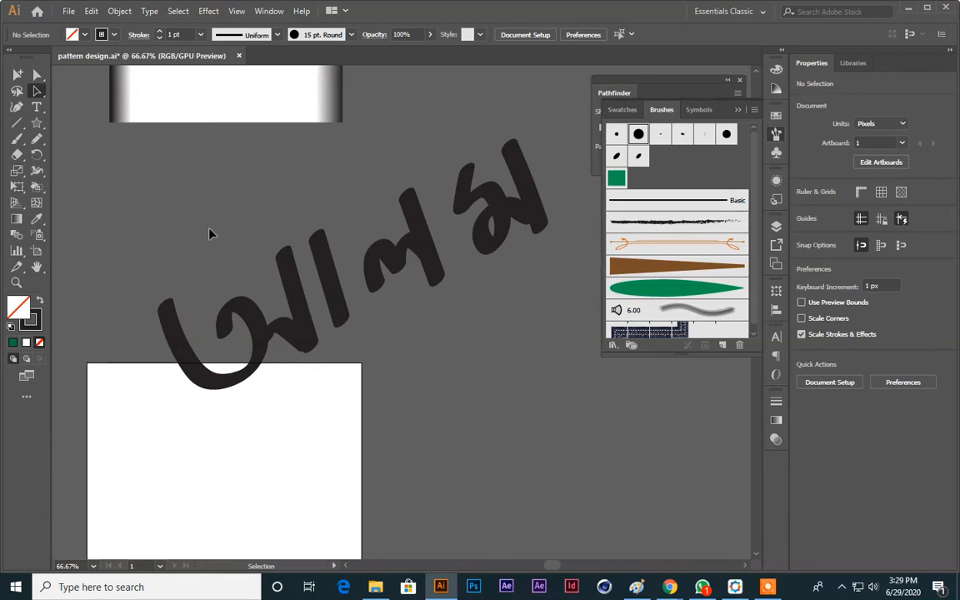
Dismiss the New Brush dialog and draw a square about 214 px wide with the Rectangle tool on the empty canvas
left_click_drag(379, 412, 413, 374)
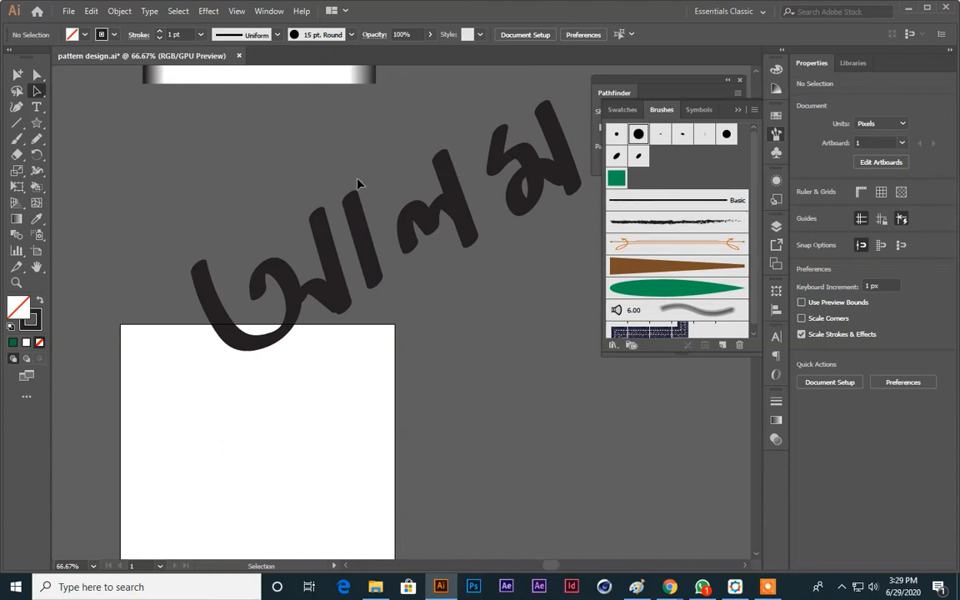
mouse_move(388, 384)
left_mouse_down()
mouse_move(421, 373)
mouse_move(405, 375)
left_mouse_up()
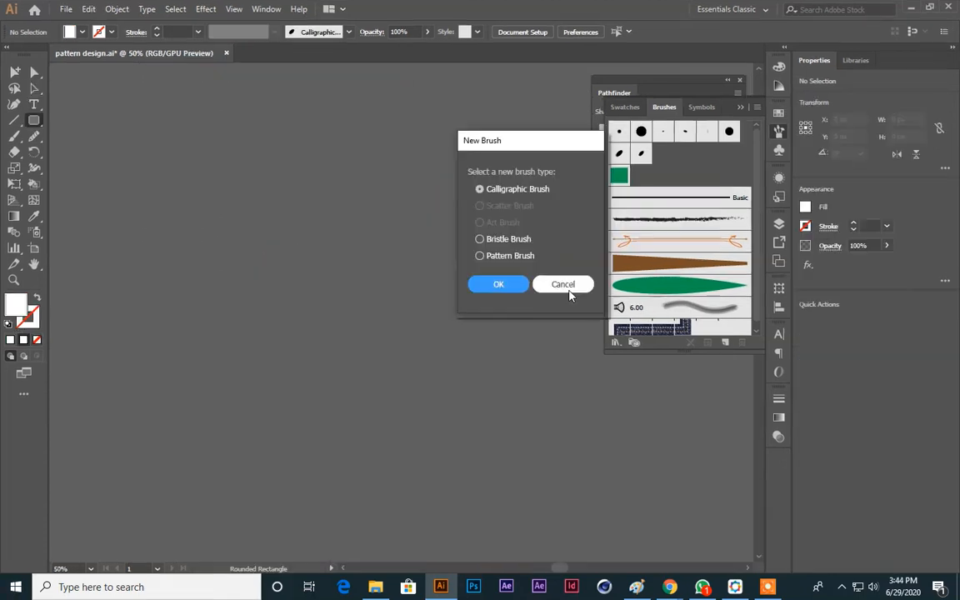
left_click(567, 285)
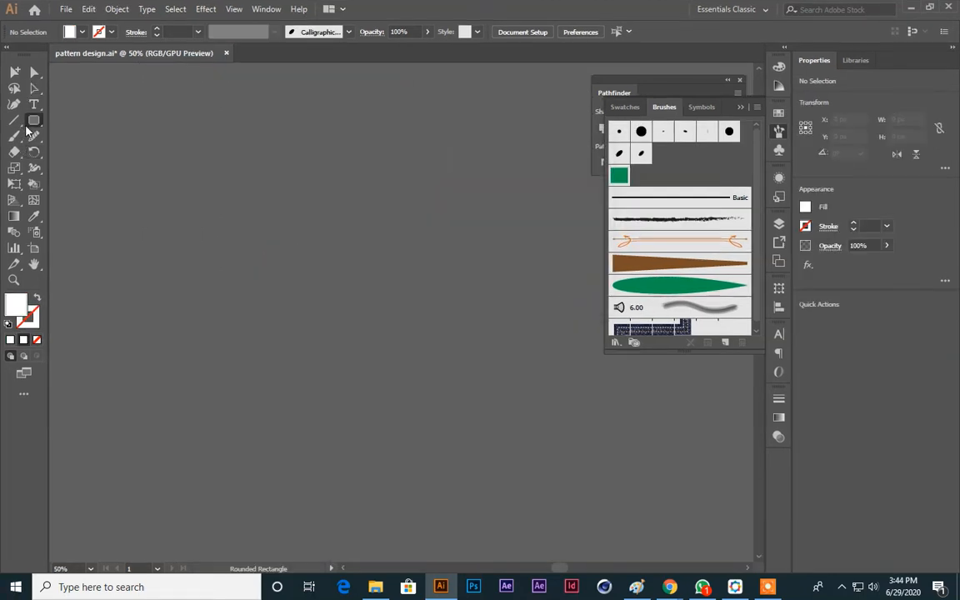
left_click_drag(30, 124, 98, 200)
left_click_drag(255, 264, 299, 308)
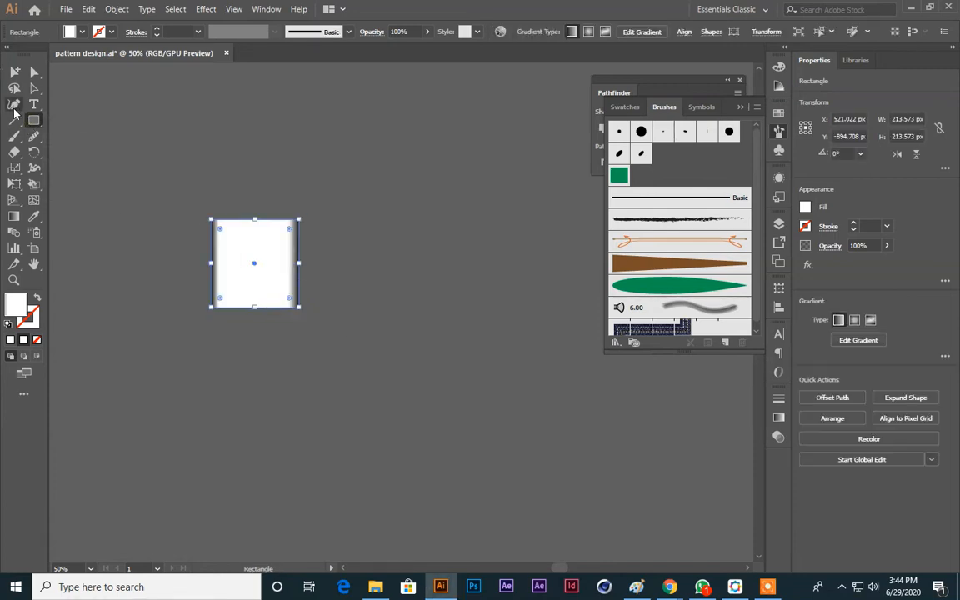
Fill the new square with the solid orange-red swatch
left_click(34, 88)
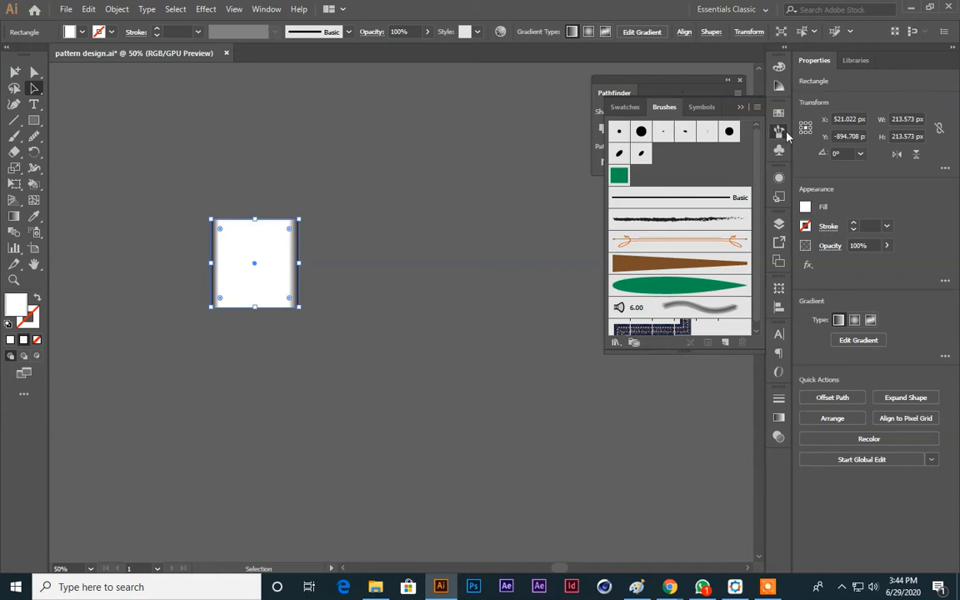
left_click(779, 112)
left_click(651, 148)
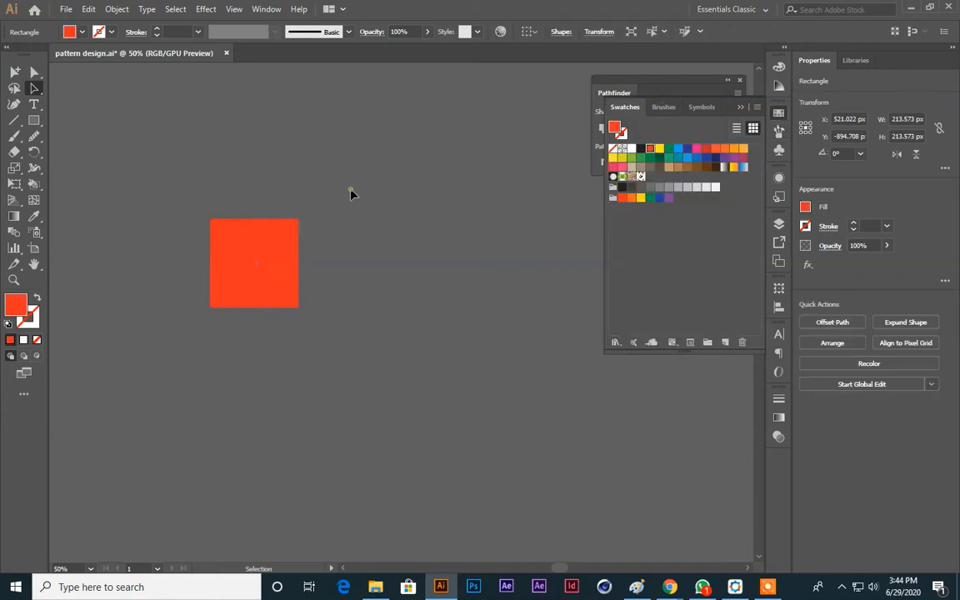
Scale the orange-red square down around its centre to about 100 px wide and deselect it
left_click(267, 251)
left_click_drag(300, 219, 276, 241)
left_click(345, 273)
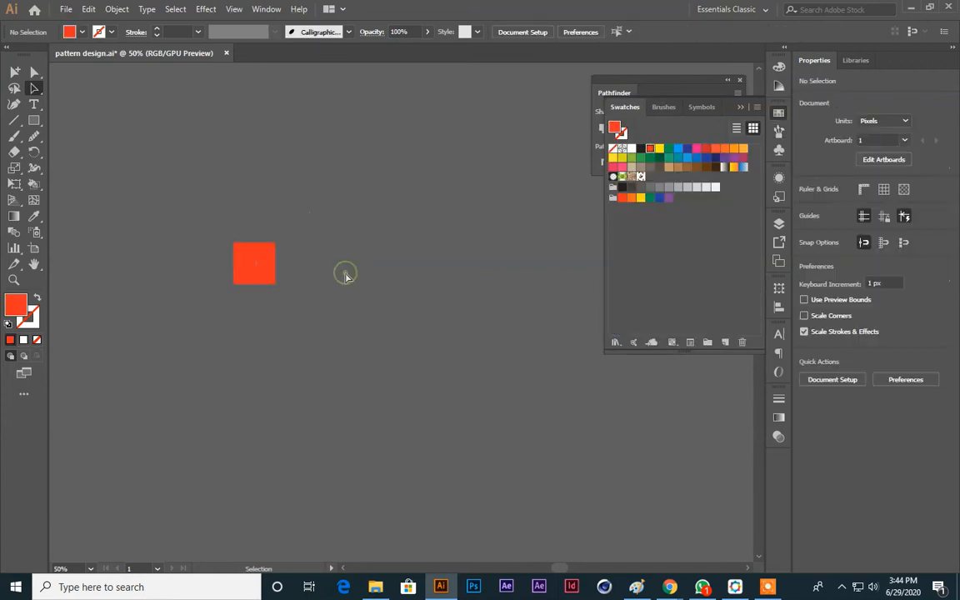
Add the orange-red square to the brushes as a new Scatter Brush
key("ctrl+equal")
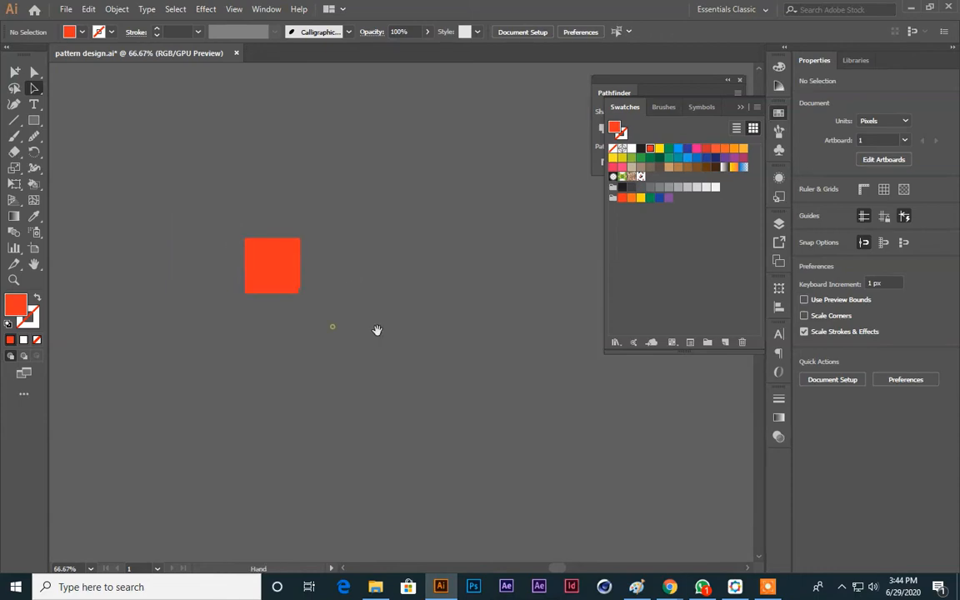
left_click(279, 281)
left_click(778, 131)
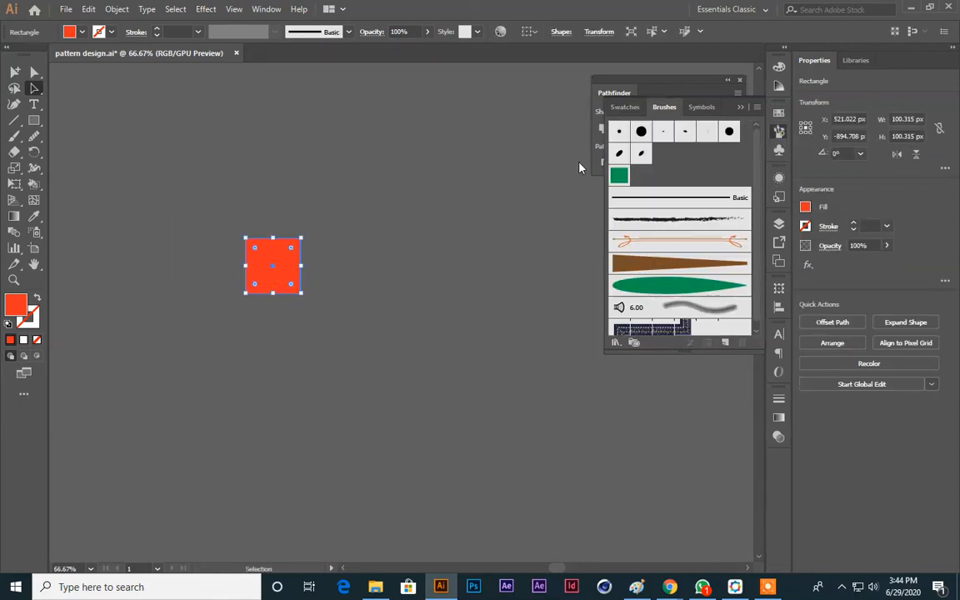
left_click_drag(267, 262, 706, 180)
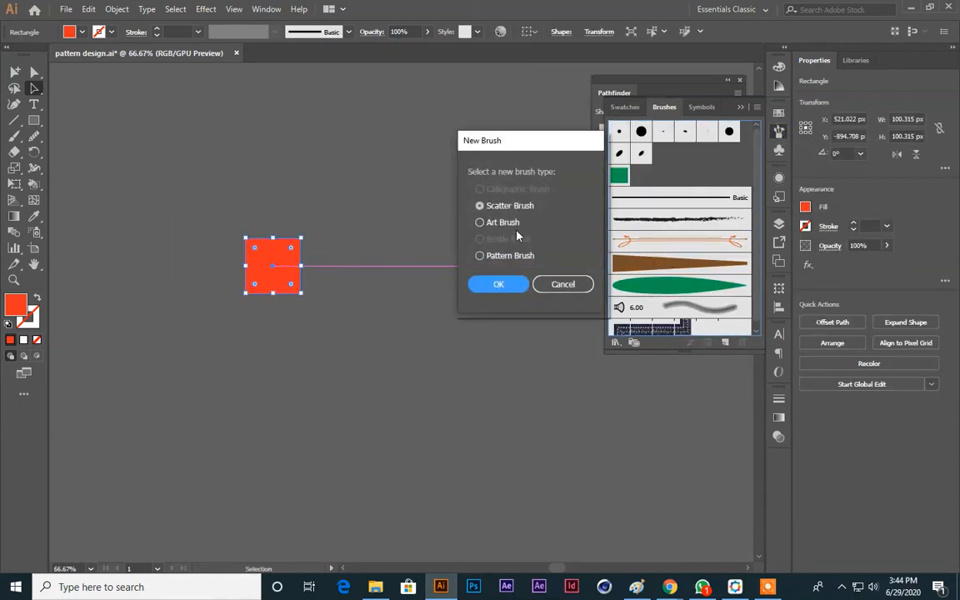
left_click(498, 285)
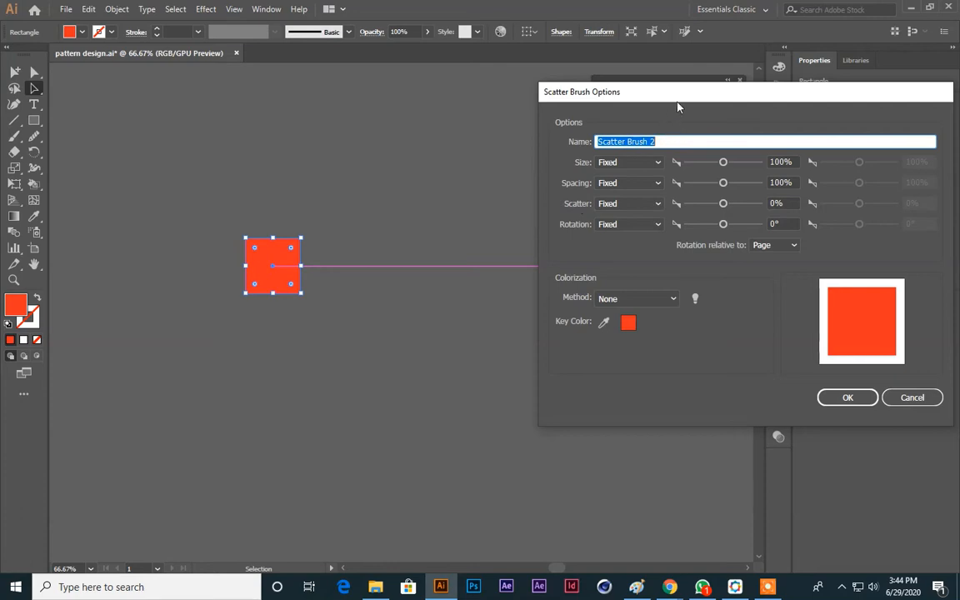
Set the new scatter brush's size, spacing, scatter and rotation all to Random
left_click_drag(677, 107, 502, 122)
left_click(446, 176)
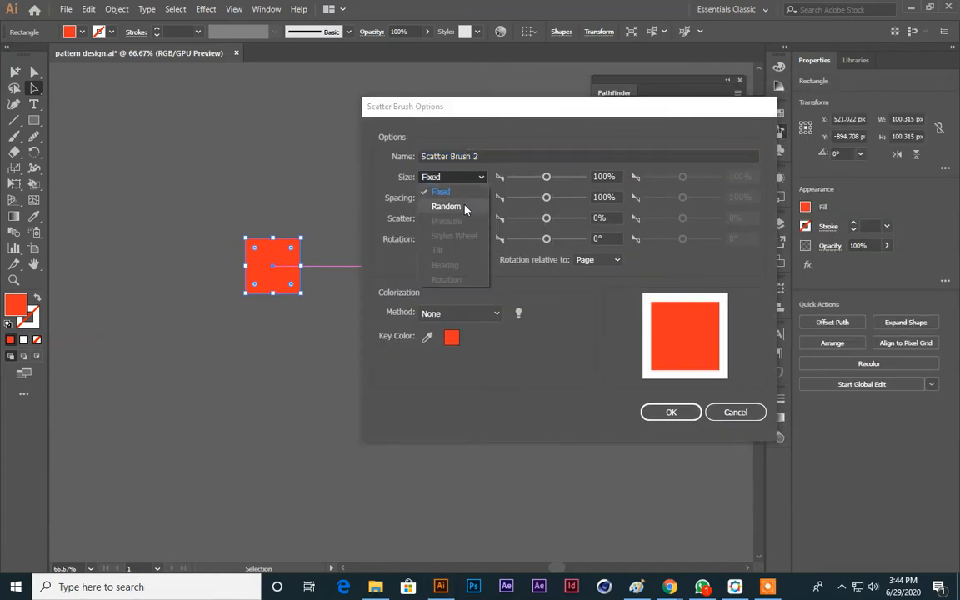
left_click(464, 207)
left_click(455, 197)
left_click(448, 227)
left_click(450, 219)
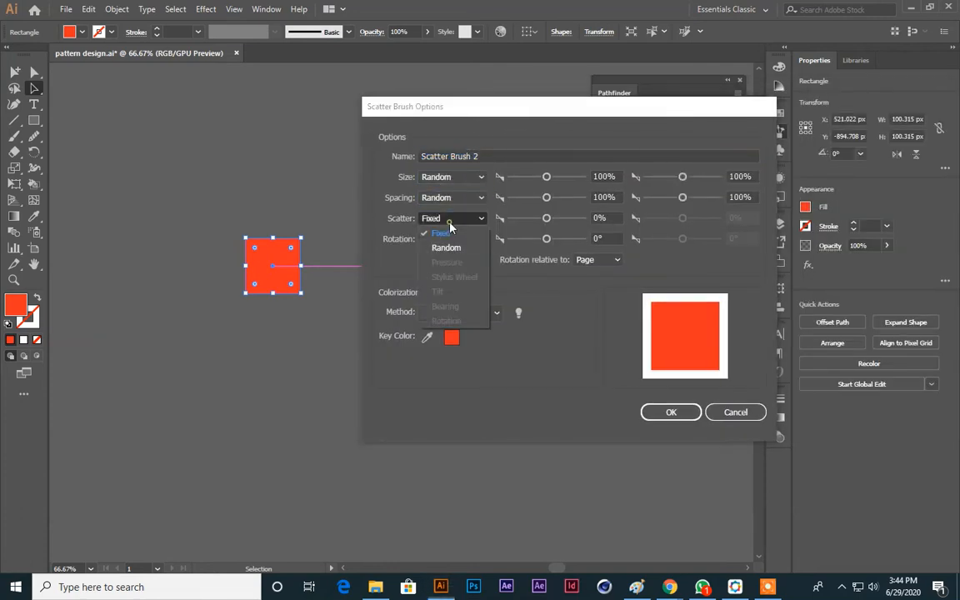
left_click(446, 248)
left_click(451, 239)
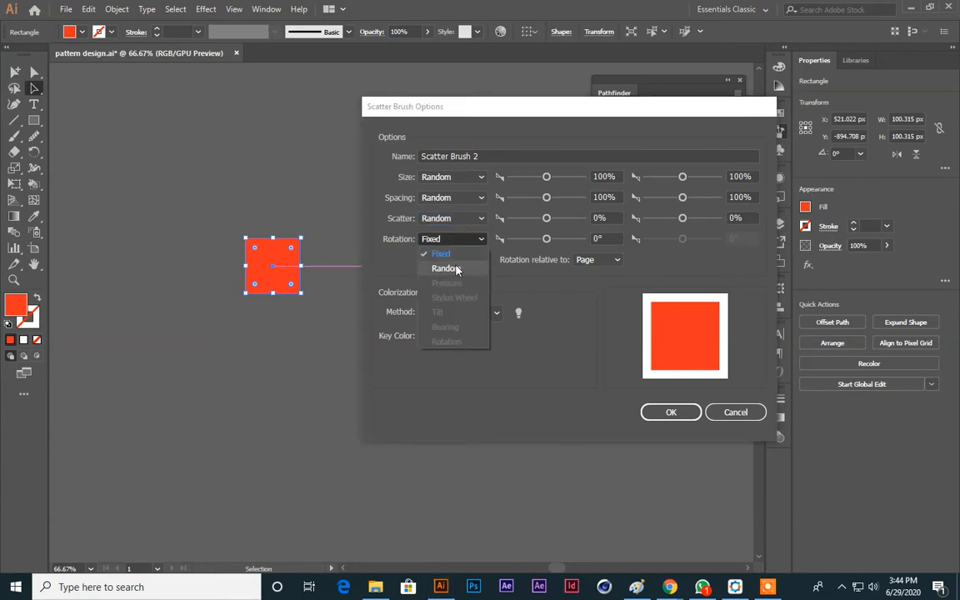
left_click(455, 268)
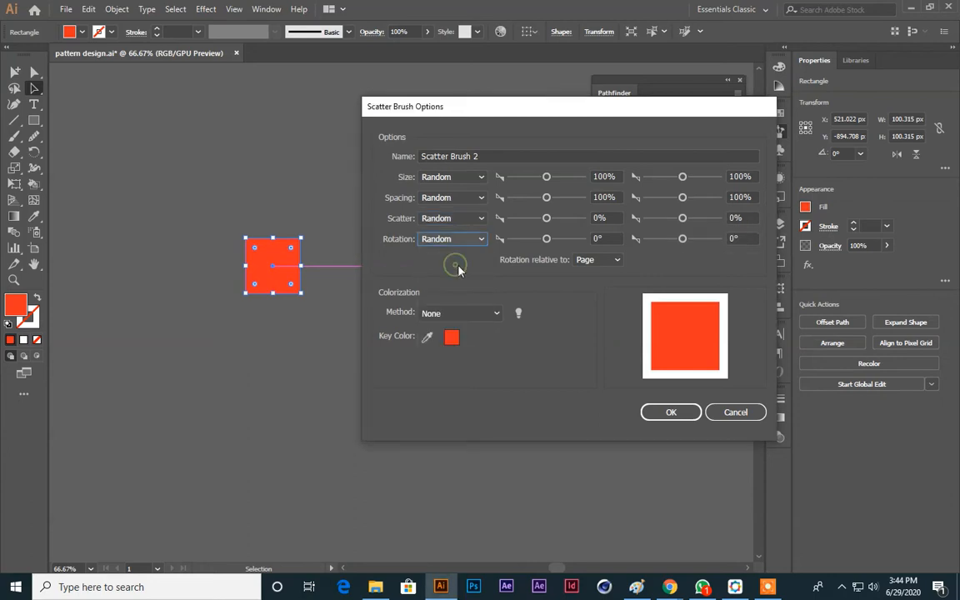
Set minimum size and spacing to 30%, minimum scatter to -100% and maximum rotation to 20°, then create the brush
left_click(618, 177)
type("30")
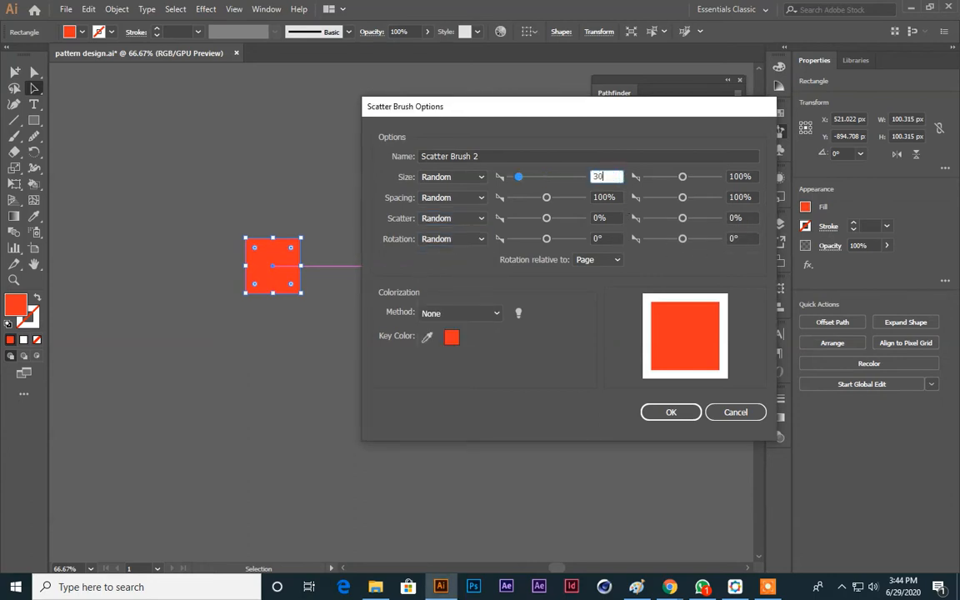
key("Tab")
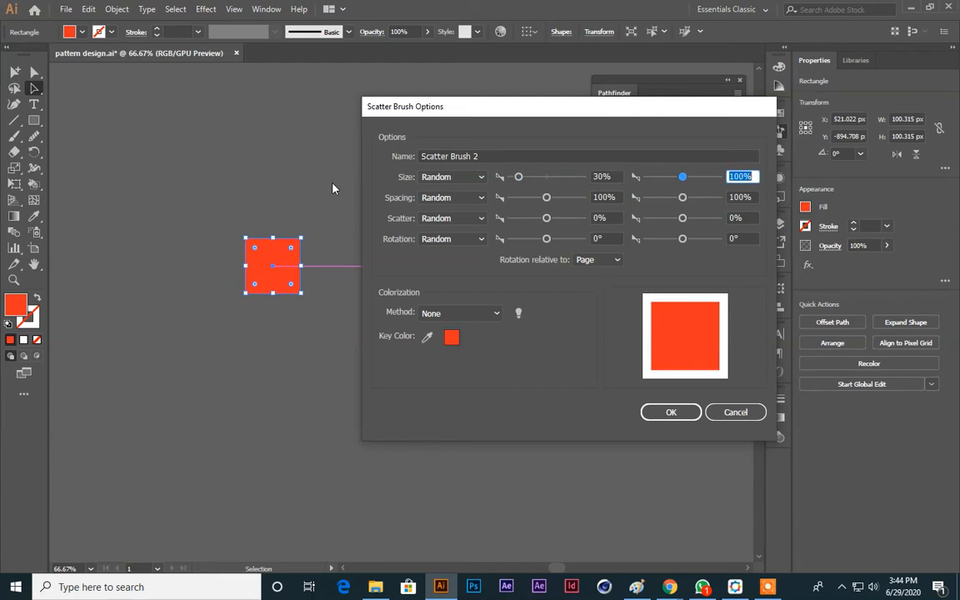
left_click(618, 197)
type("30")
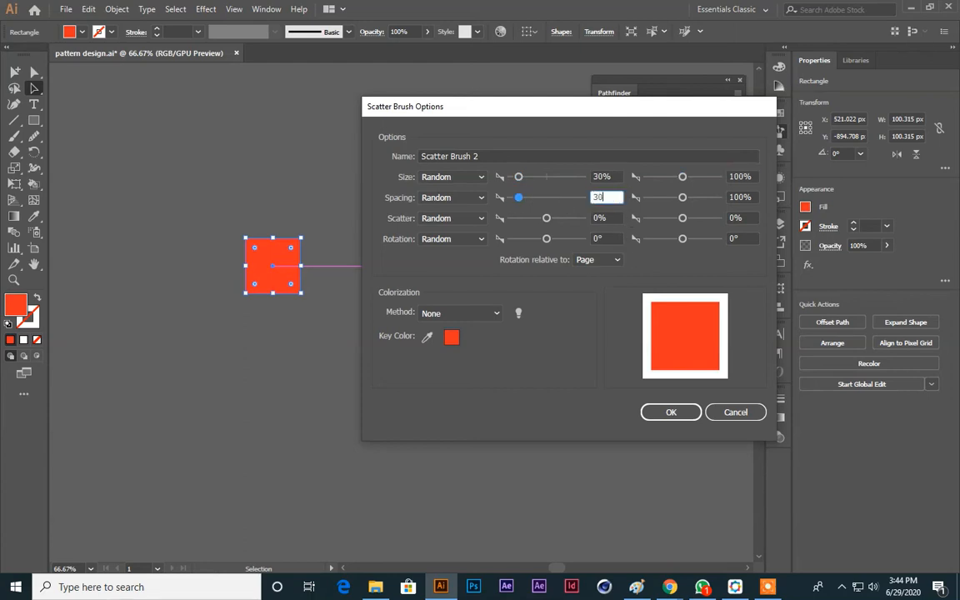
left_click(617, 218)
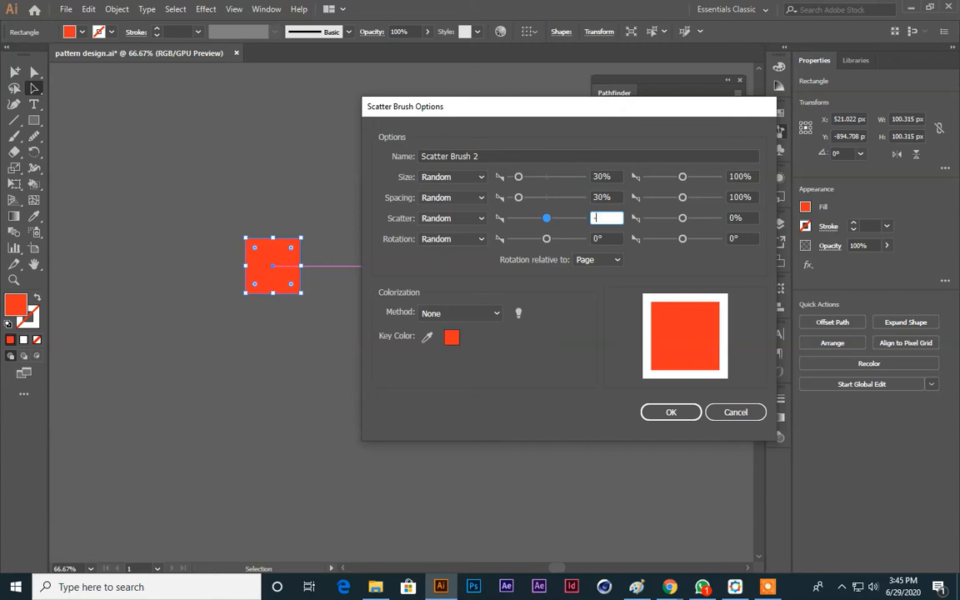
key("Tab")
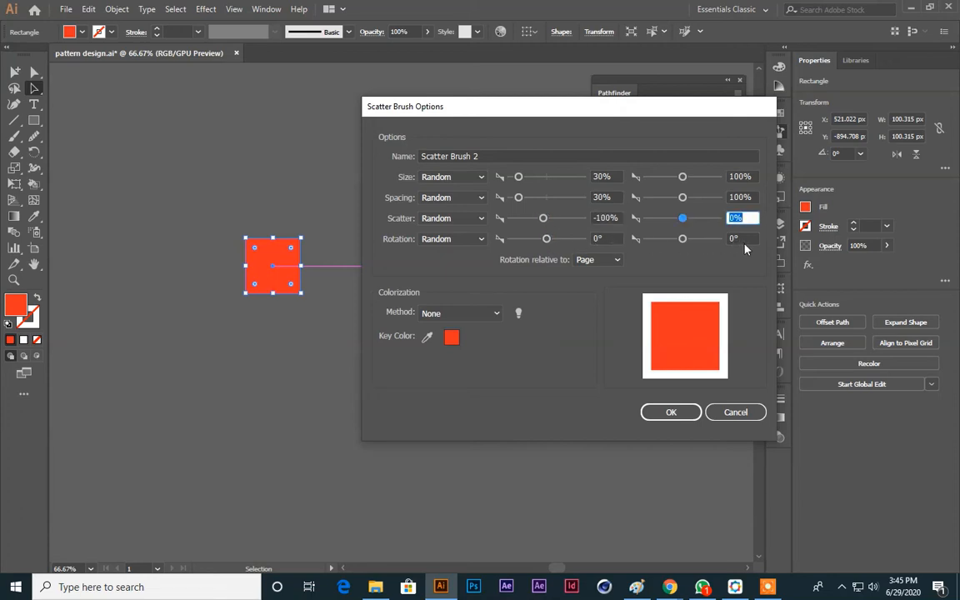
left_click(744, 238)
type("20")
left_click(680, 413)
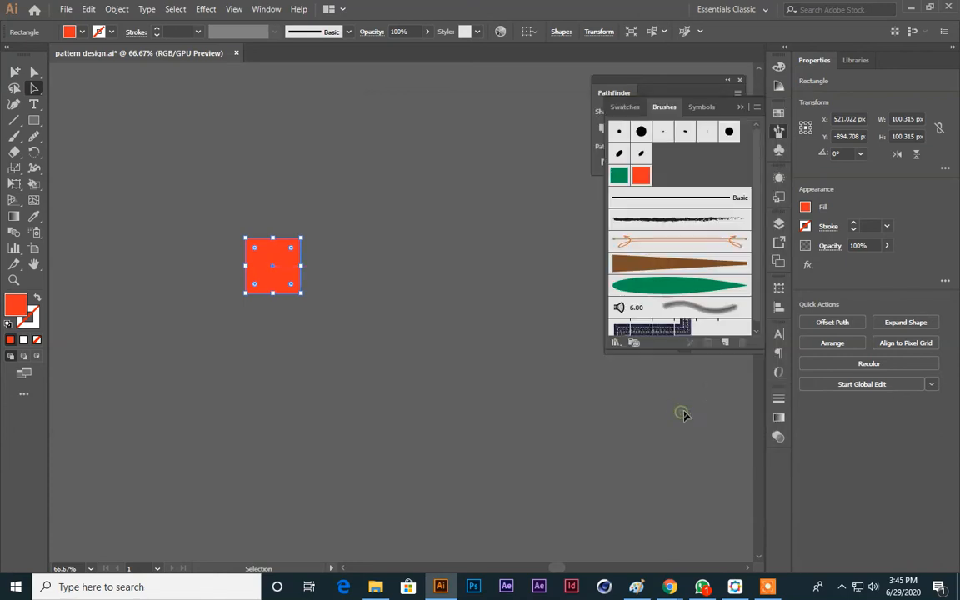
Paint three freehand strokes around the square with the Paintbrush tool and the new orange-red scatter brush
scroll(150, 177, "up", 4)
left_click(14, 134)
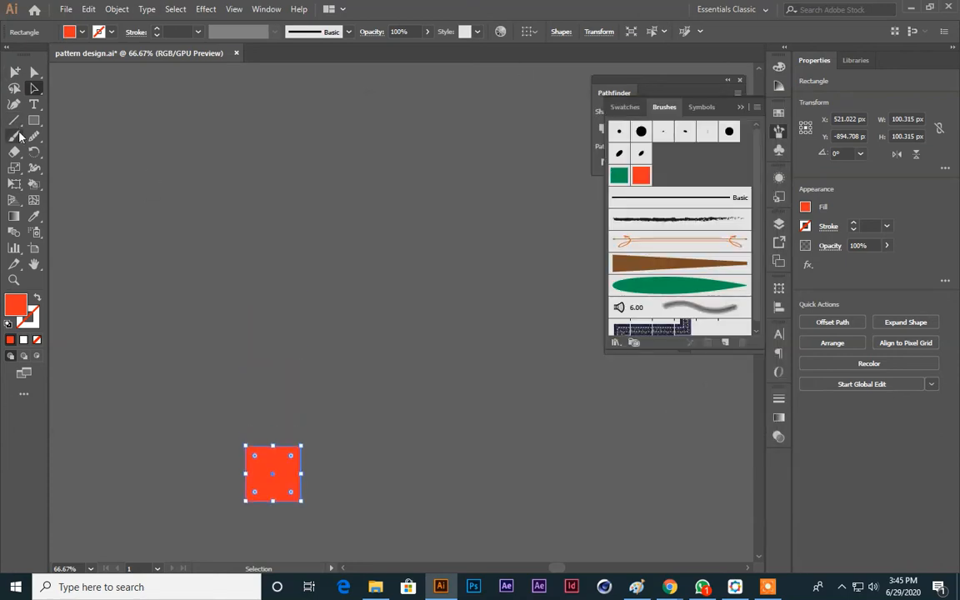
scroll(107, 231, "up", 3)
scroll(106, 231, "up", 1)
left_click_drag(109, 382, 455, 165)
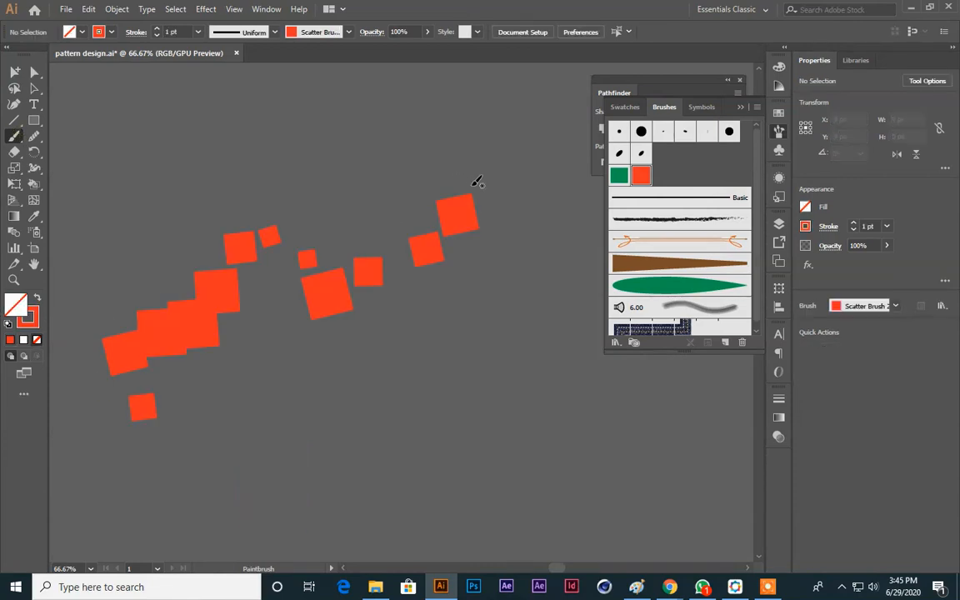
scroll(286, 323, "down", 2)
left_click_drag(522, 244, 540, 232)
scroll(541, 237, "down", 3)
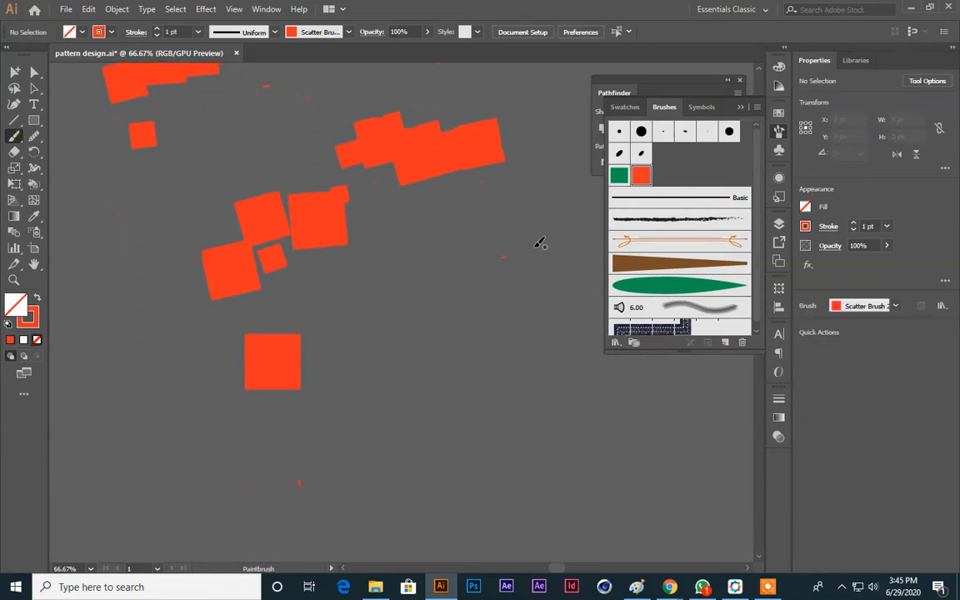
left_click_drag(88, 308, 84, 303)
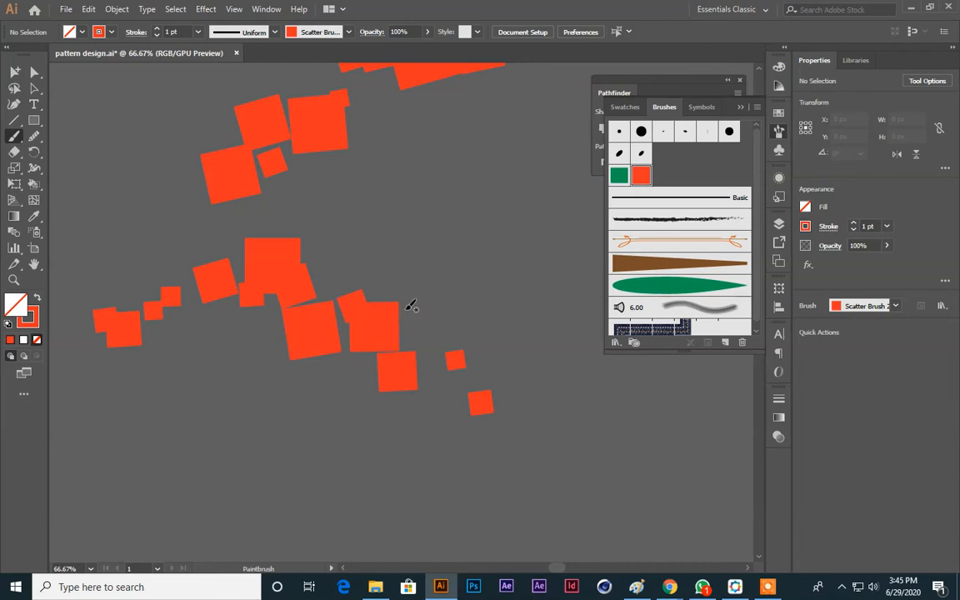
Paint one long wavy scatter-brush stroke across the empty canvas above the earlier strokes
key("ctrl+minus")
key("ctrl+minus")
key("ctrl+minus")
scroll(384, 298, "up", 6)
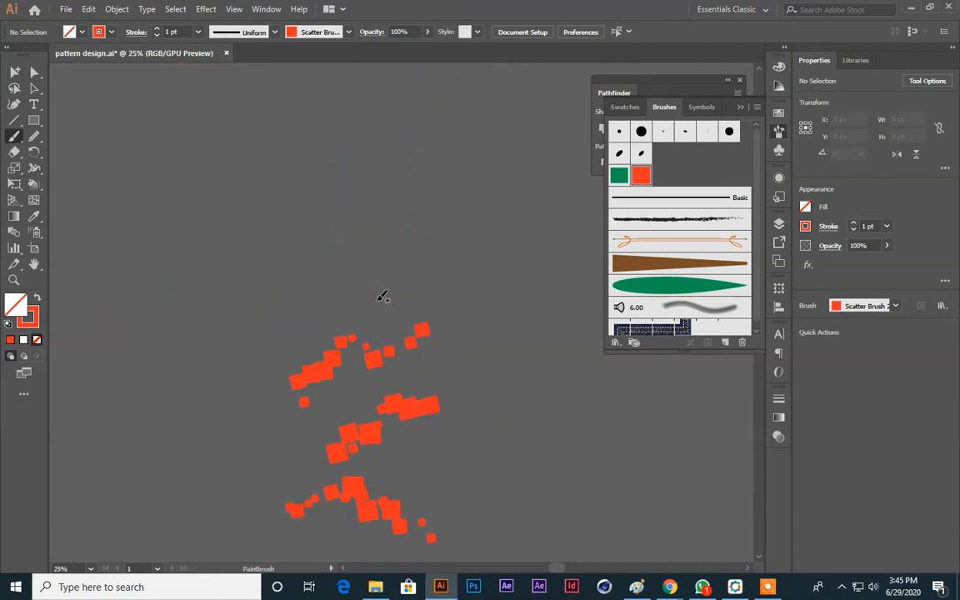
scroll(381, 296, "up", 3)
left_click_drag(60, 345, 599, 185)
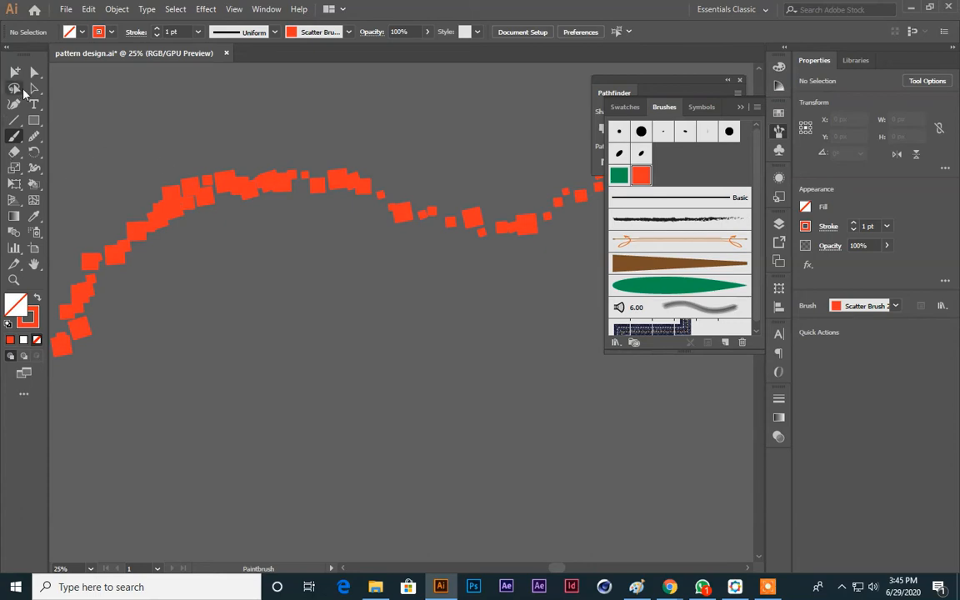
Select the long wavy stroke and edit its scatter brush, setting minimum size to 27% and spacing to 670%
left_click(34, 88)
left_click(316, 192)
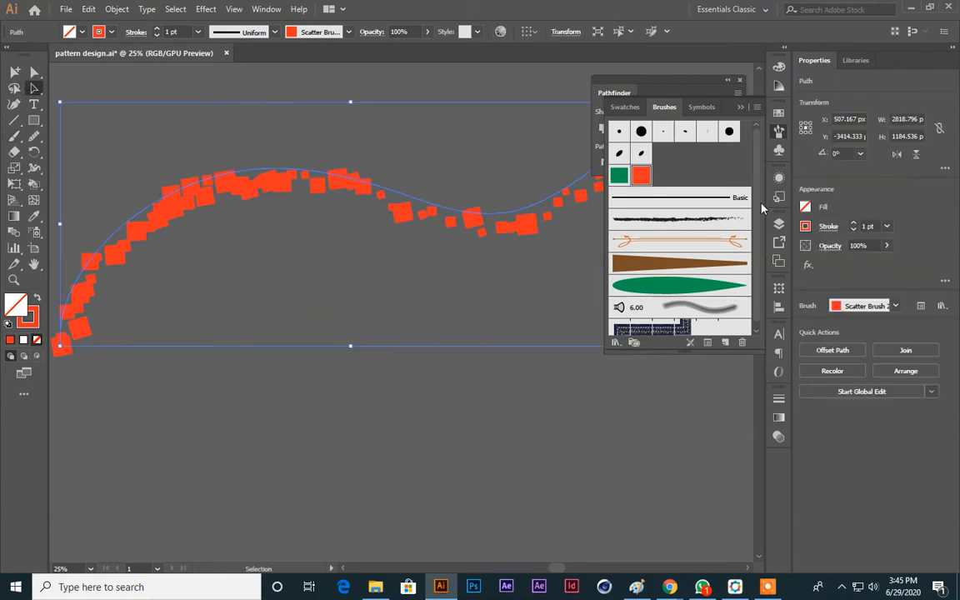
double_click(643, 176)
mouse_move(506, 114)
left_mouse_down()
mouse_move(797, 131)
mouse_move(750, 137)
mouse_move(745, 151)
left_mouse_up()
mouse_move(706, 207)
left_mouse_down()
mouse_move(740, 208)
mouse_move(706, 208)
mouse_move(716, 235)
mouse_move(760, 233)
left_mouse_up()
Try Fixed spacing on the scatter brush, then return the spacing to Random
left_click(658, 228)
left_click(647, 250)
left_click(642, 228)
left_click(628, 242)
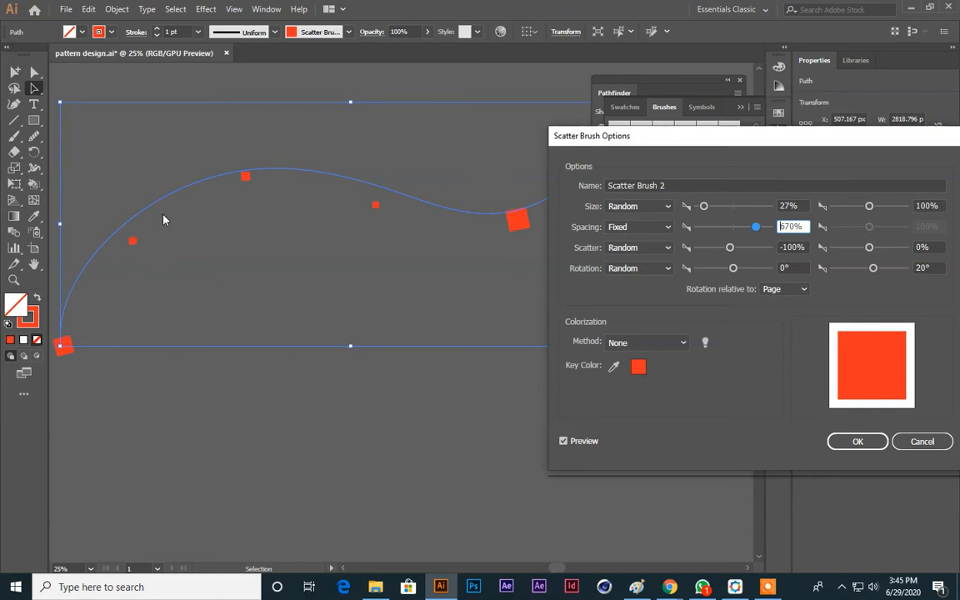
left_click(638, 227)
left_click(634, 256)
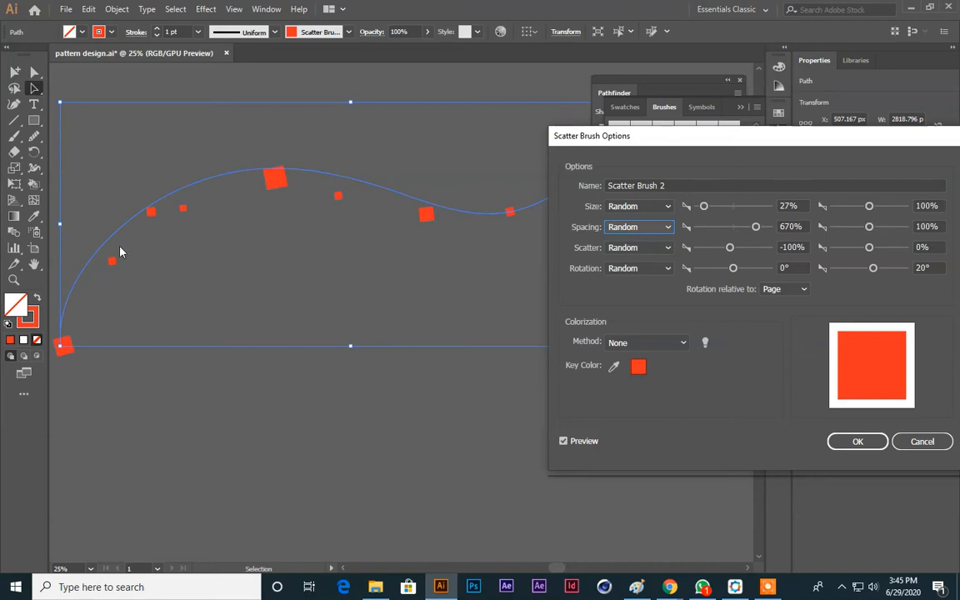
Set the brush's minimum spacing to 163%, and its minimum scatter to 38% after trying -285%
left_click_drag(756, 232, 736, 234)
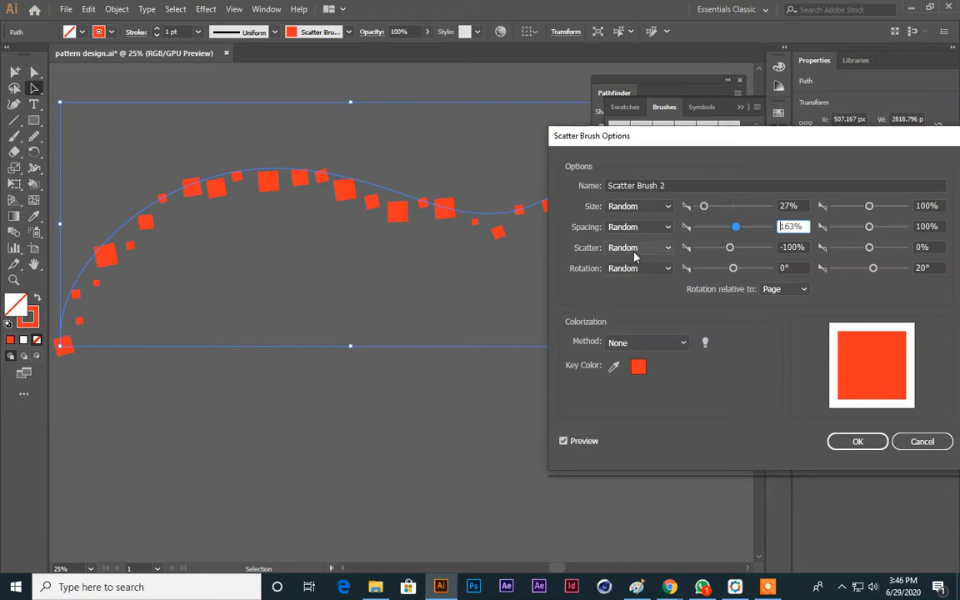
left_click_drag(731, 248, 723, 248)
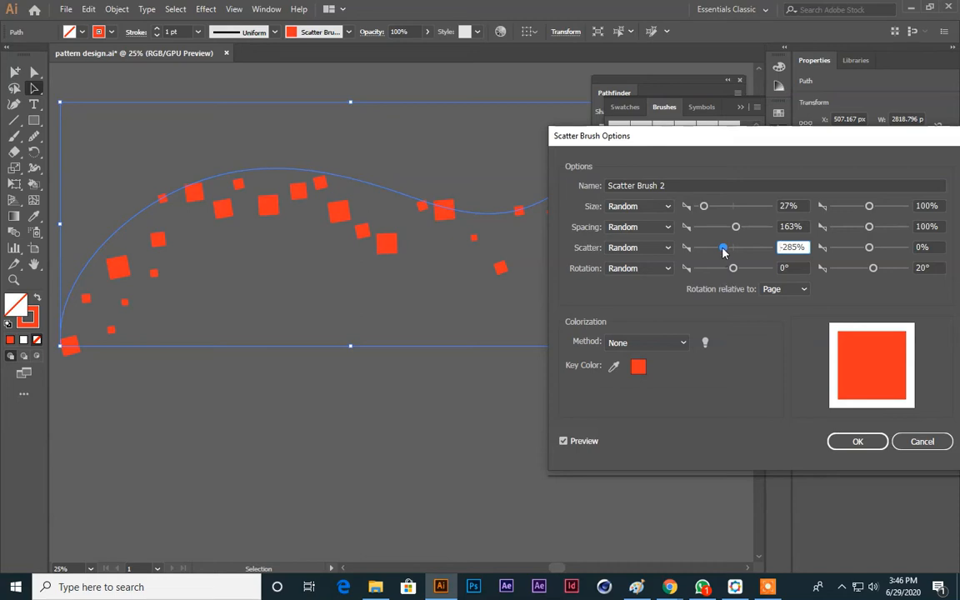
mouse_move(723, 252)
left_mouse_down()
mouse_move(716, 253)
mouse_move(750, 253)
mouse_move(736, 256)
left_mouse_up()
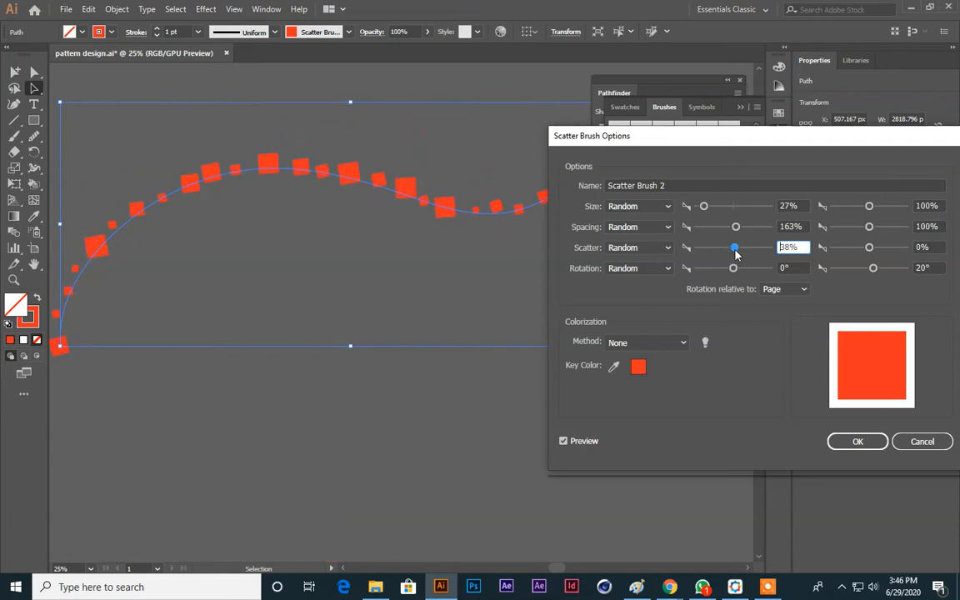
Set the scatter brush's minimum rotation to -57°
left_click(761, 150)
mouse_move(753, 137)
left_mouse_down()
mouse_move(917, 296)
mouse_move(762, 81)
left_mouse_up()
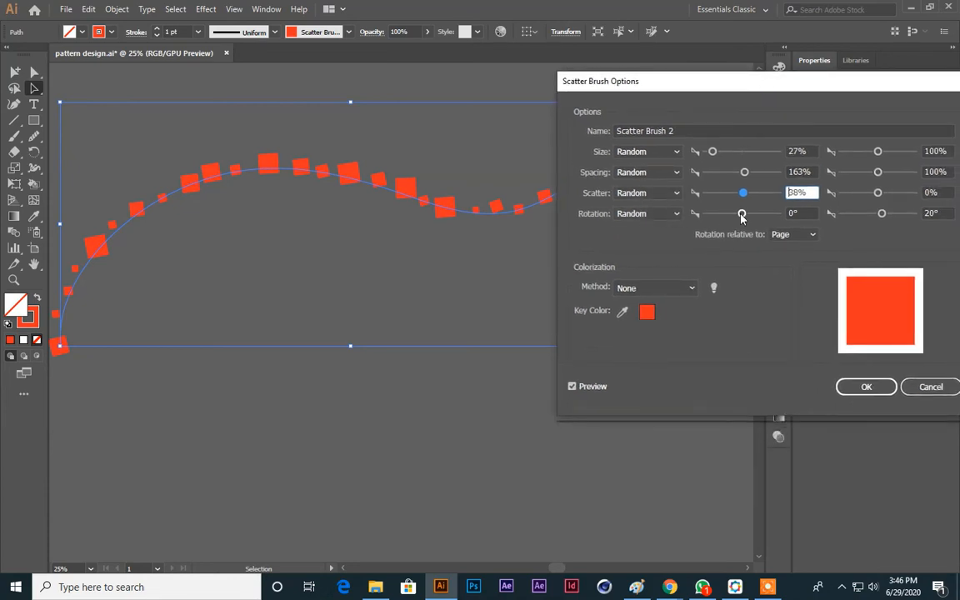
left_click_drag(742, 213, 730, 214)
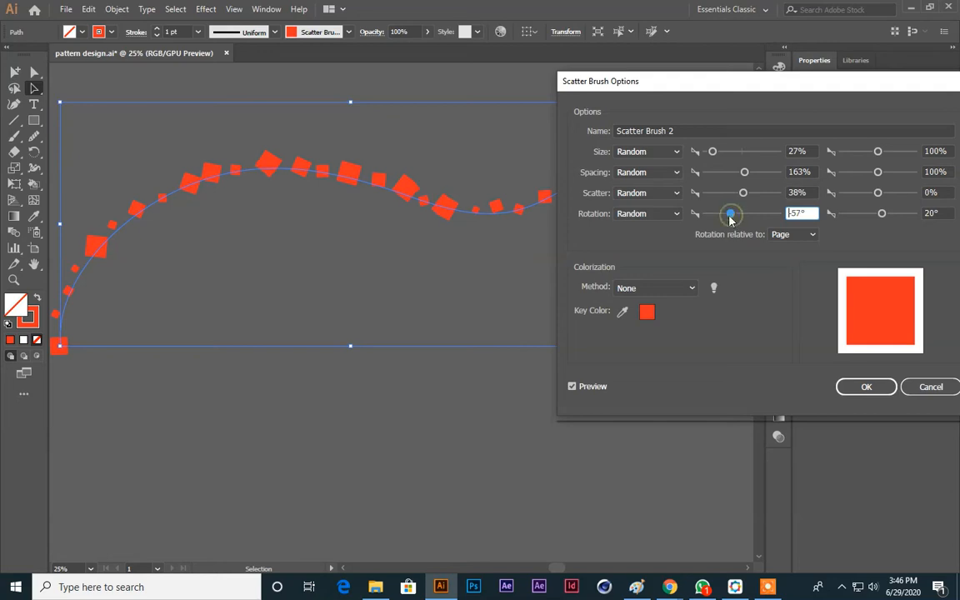
Try Fixed rotation at -94°, then return the rotation to Random with a minimum of -57°
left_click(670, 215)
left_click(654, 226)
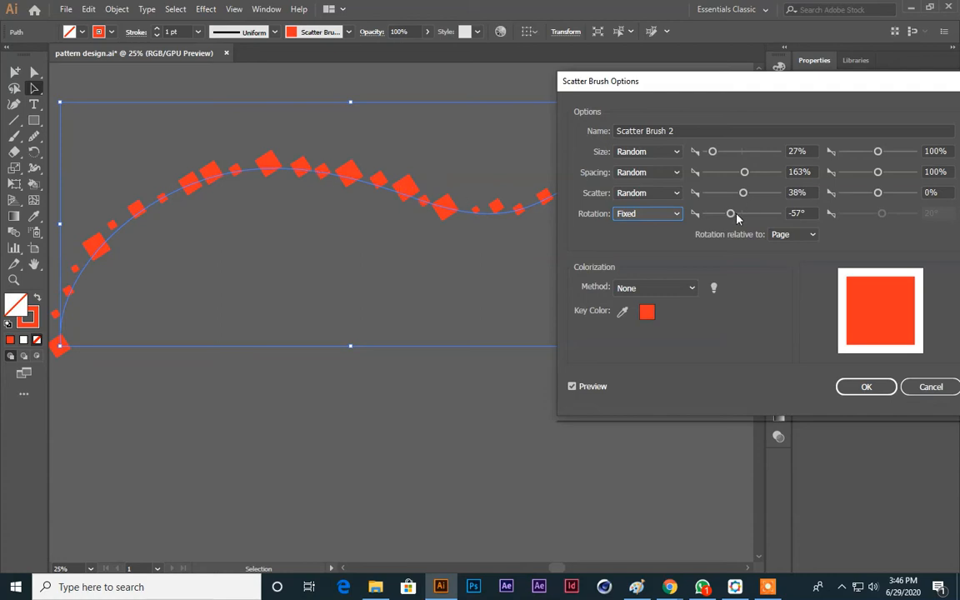
mouse_move(733, 214)
left_mouse_down()
mouse_move(757, 216)
mouse_move(725, 217)
left_mouse_up()
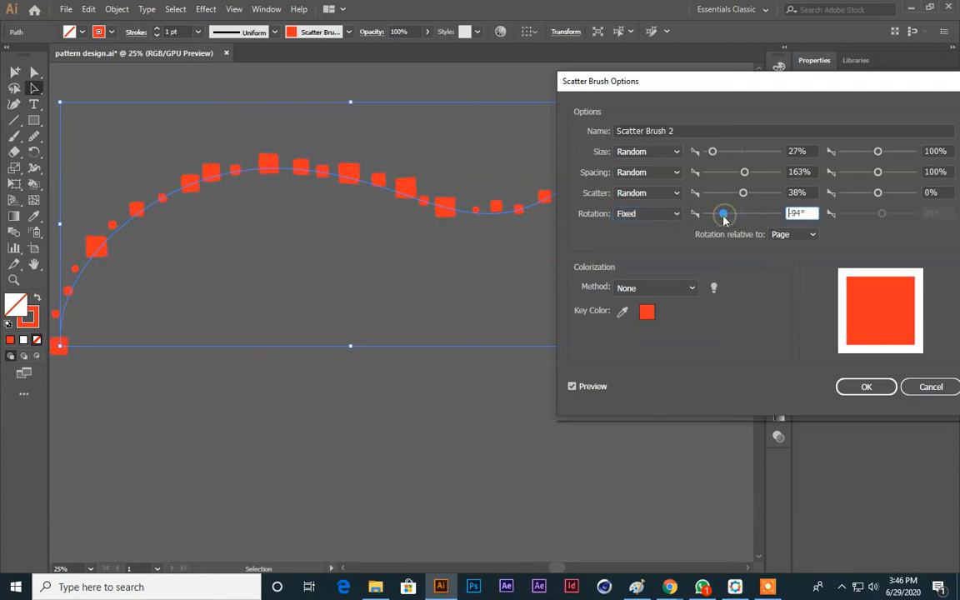
left_click(652, 213)
left_click(635, 242)
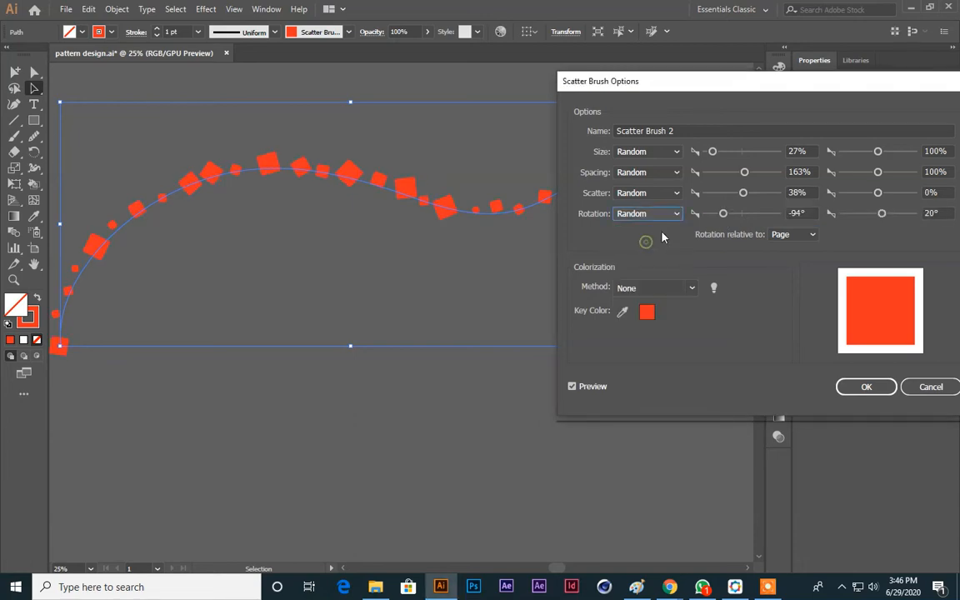
left_click_drag(726, 216, 734, 217)
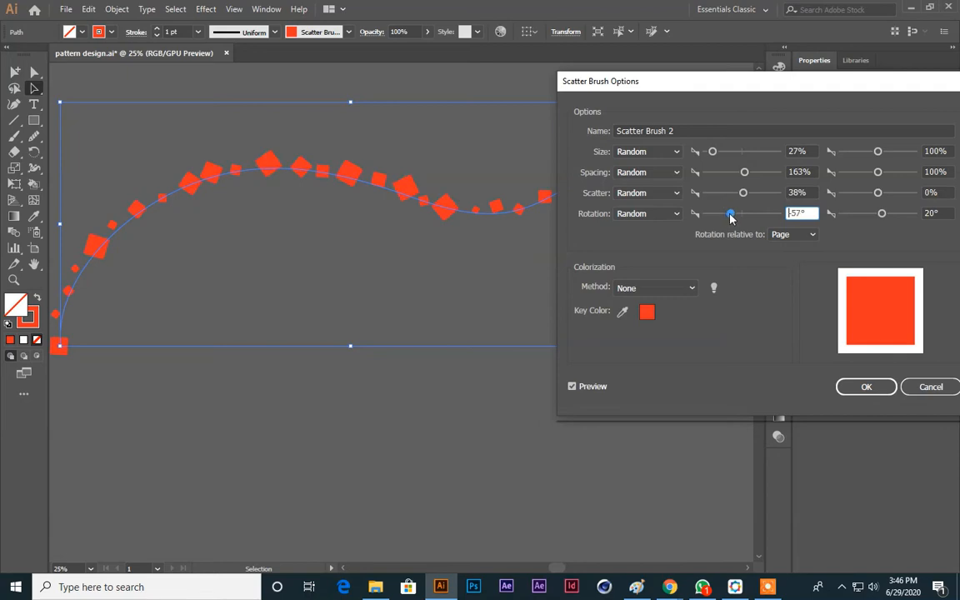
Increase the brush's maximum rotation, apply the edited options to the existing strokes, and deselect the wavy stroke
left_click_drag(882, 214, 892, 218)
left_click_drag(874, 98, 813, 92)
left_click(807, 386)
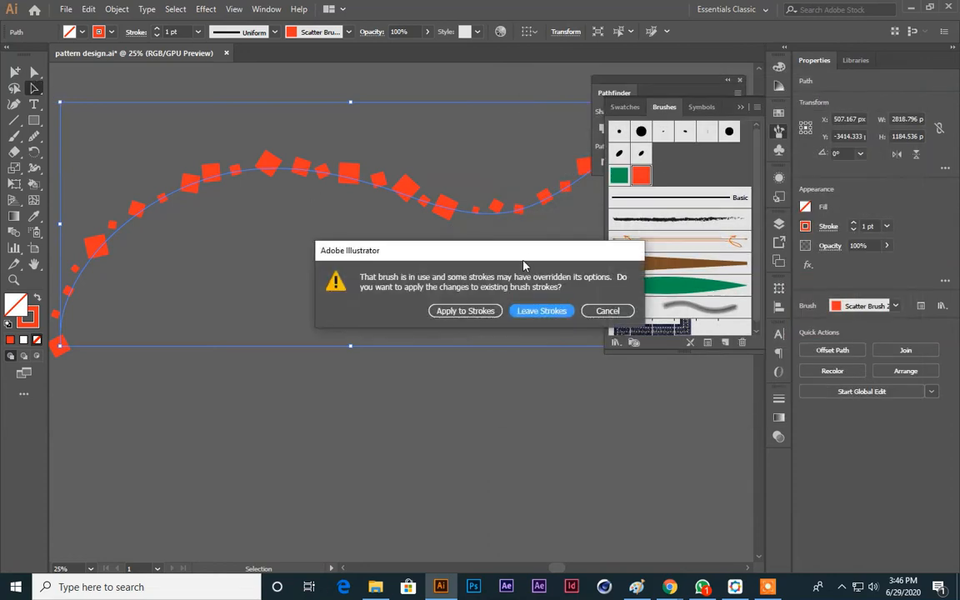
left_click(485, 311)
left_click(34, 89)
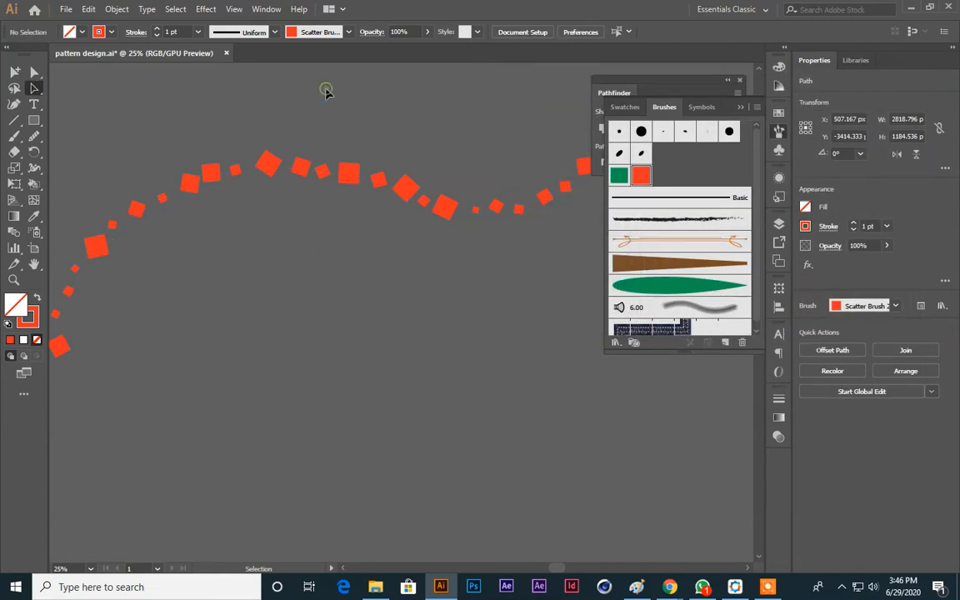
Delete the long wavy scatter-brush stroke above the smaller strokes
left_click(337, 122)
key("ctrl+minus")
key("ctrl+minus")
key("ctrl+plus")
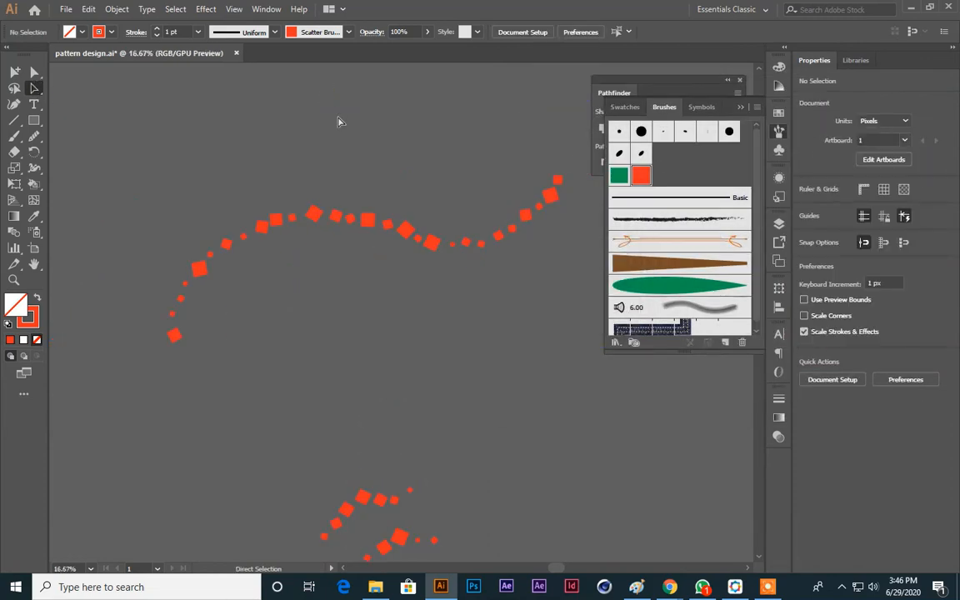
key("ctrl+plus")
left_click(332, 171)
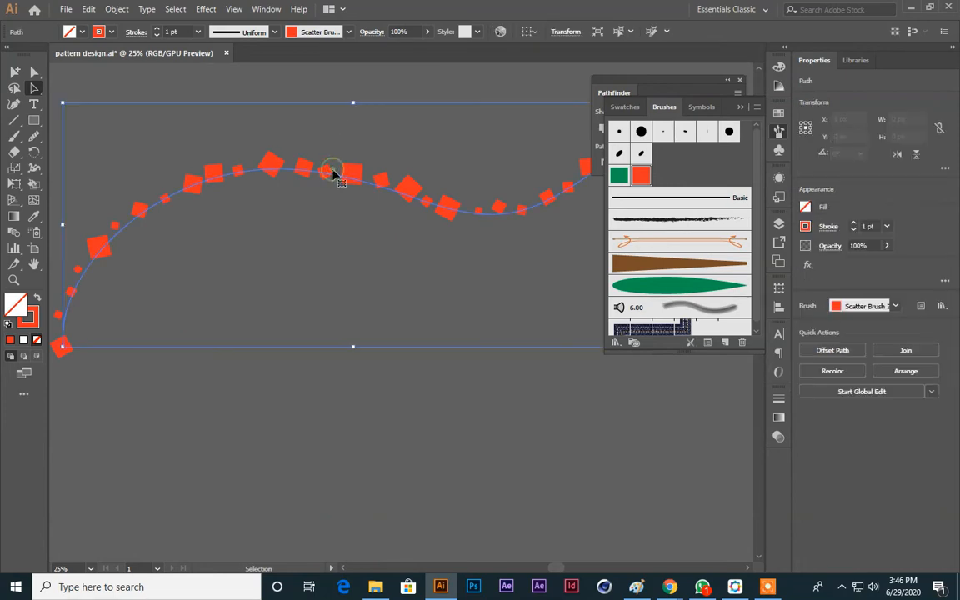
key("Delete")
Delete the three remaining scatter-brush strokes together with the source square
scroll(381, 230, "down", 3)
scroll(381, 234, "down", 3)
left_click_drag(251, 212, 555, 476)
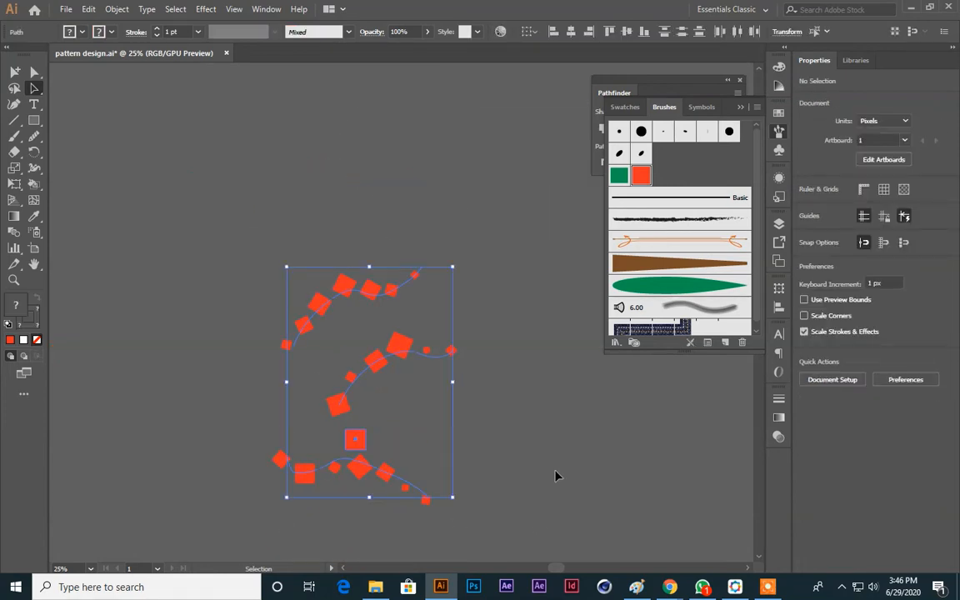
key("Delete")
key("ctrl+minus")
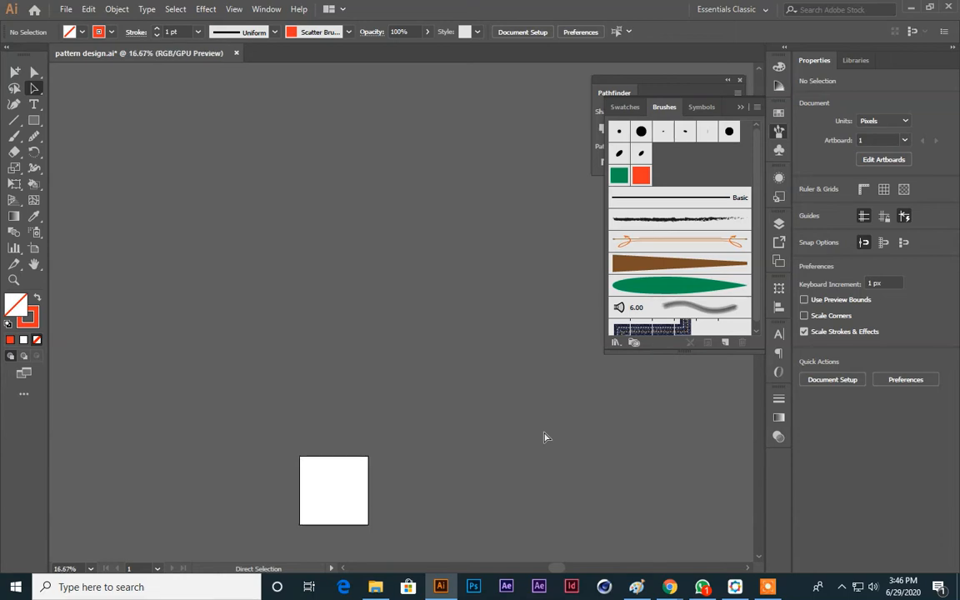
key("ctrl+plus")
key("ctrl+plus")
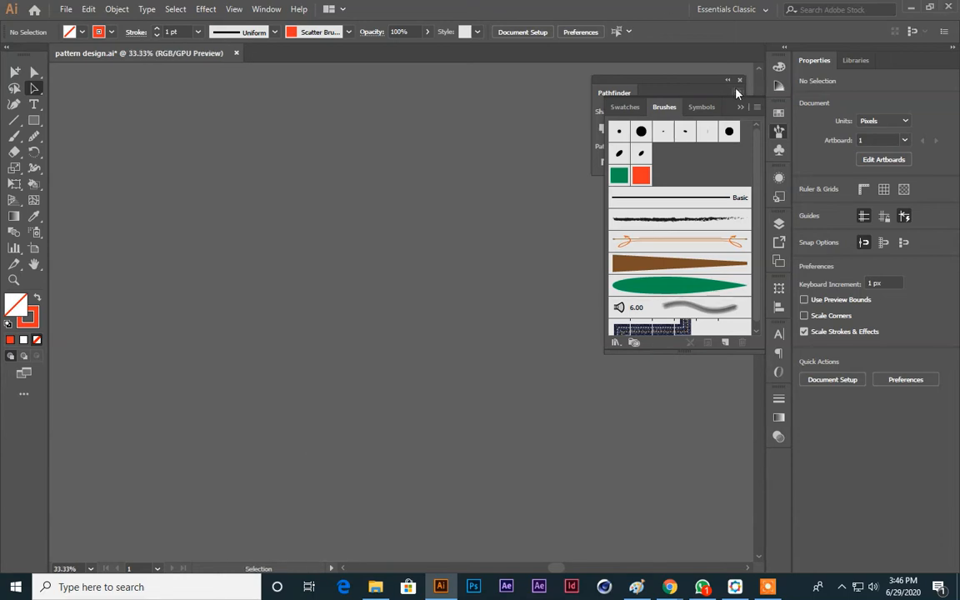
Collapse the Brushes panel, close the Pathfinder panel and fit the artboard in the window
left_click(662, 92)
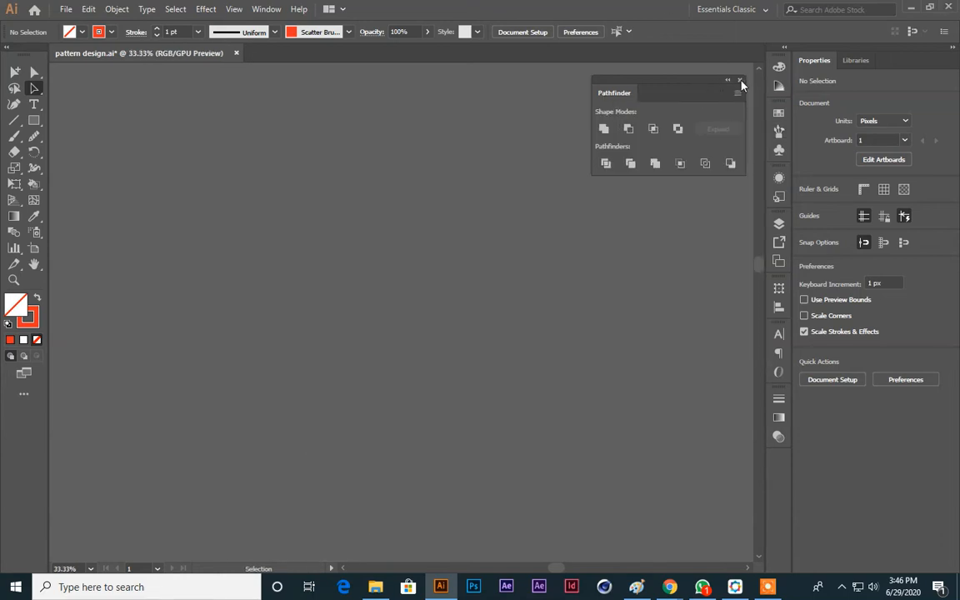
left_click(740, 81)
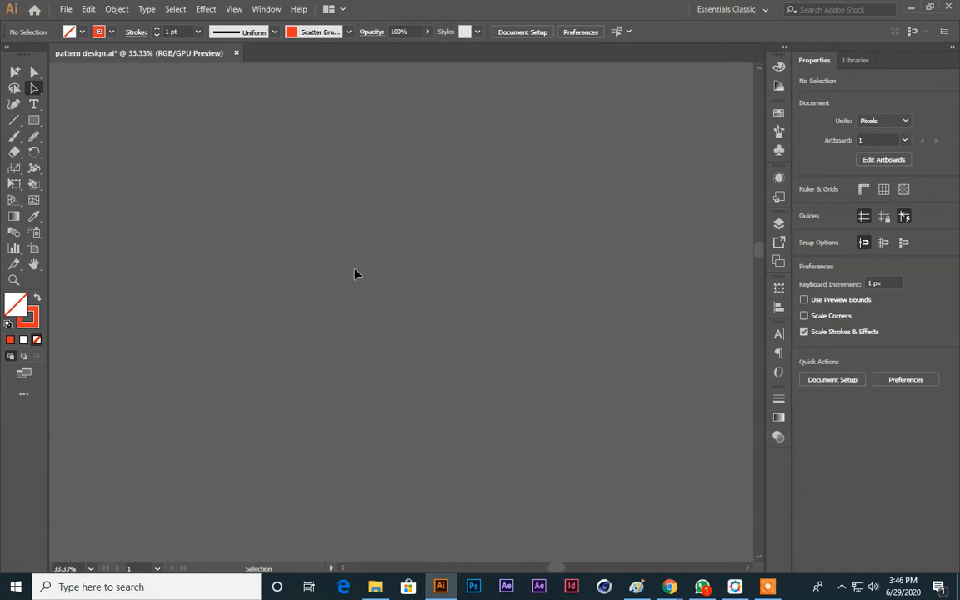
key("ctrl+minus")
key("ctrl+minus")
key("ctrl+minus")
key("ctrl+minus")
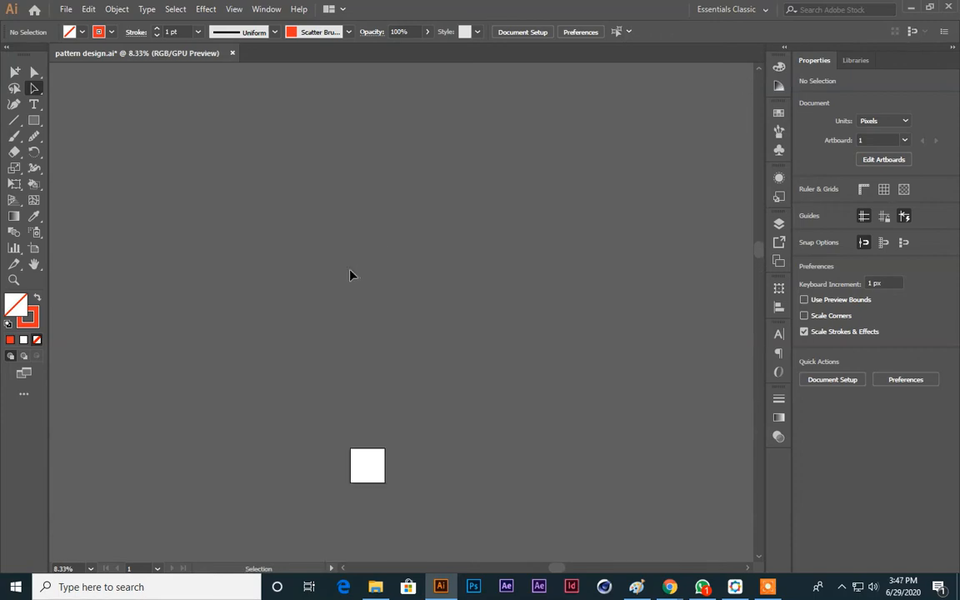
key("ctrl+0")
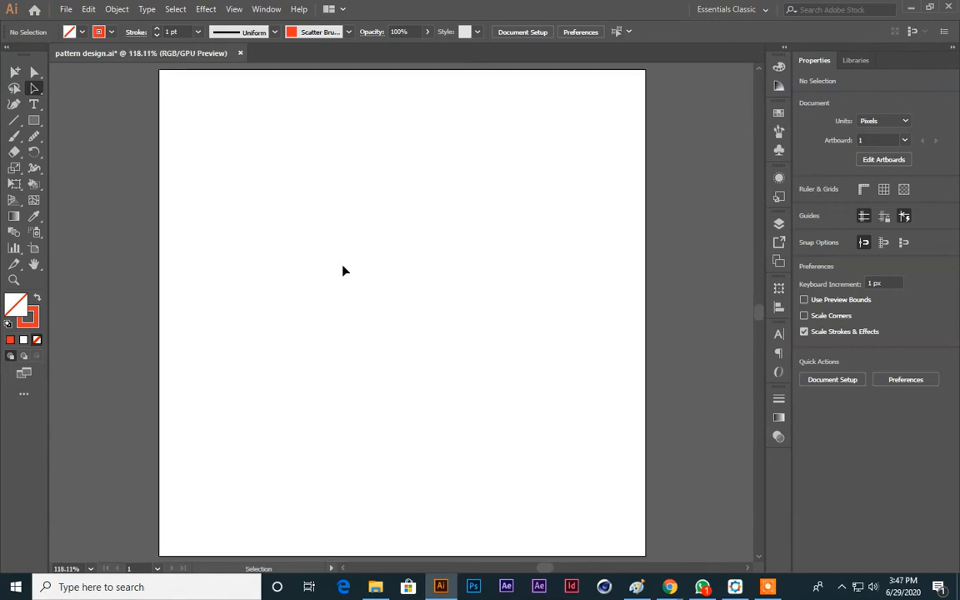
left_click(116, 9)
mouse_move(219, 346)
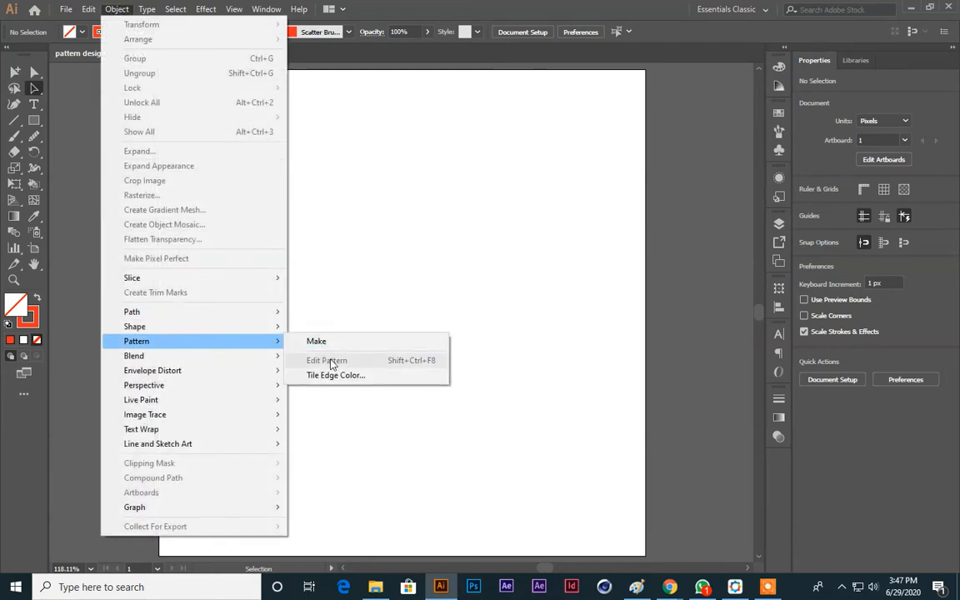
left_click(354, 346)
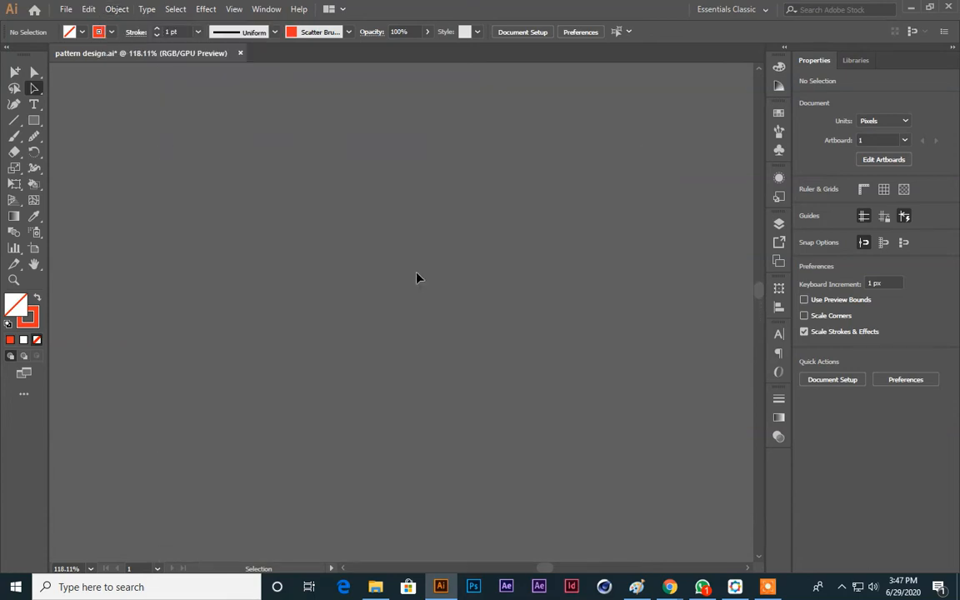
Draw a tall red-filled ellipse without a stroke, about 49 px wide and 117 px high, on the empty canvas
left_click_drag(35, 120, 92, 132)
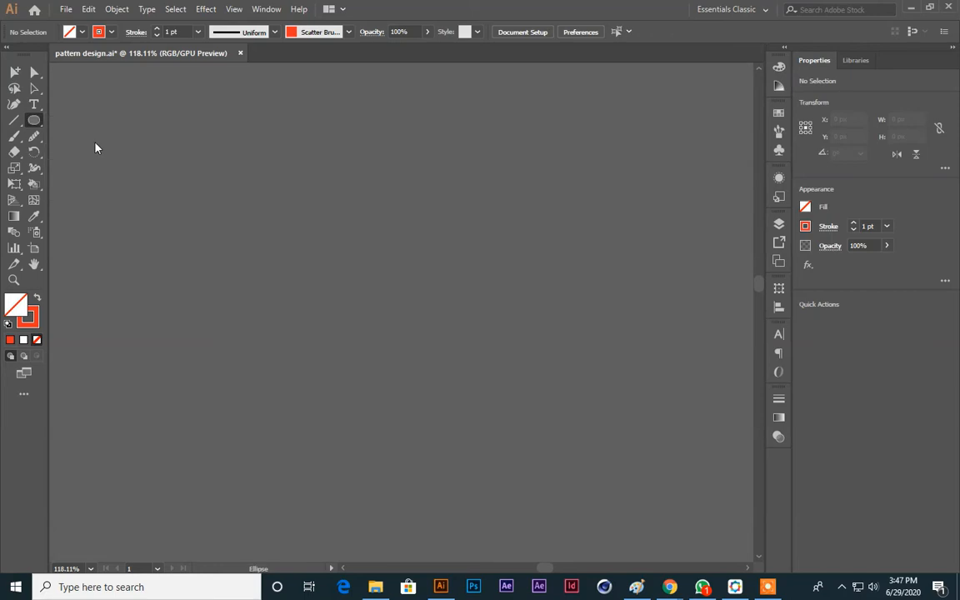
left_click(37, 300)
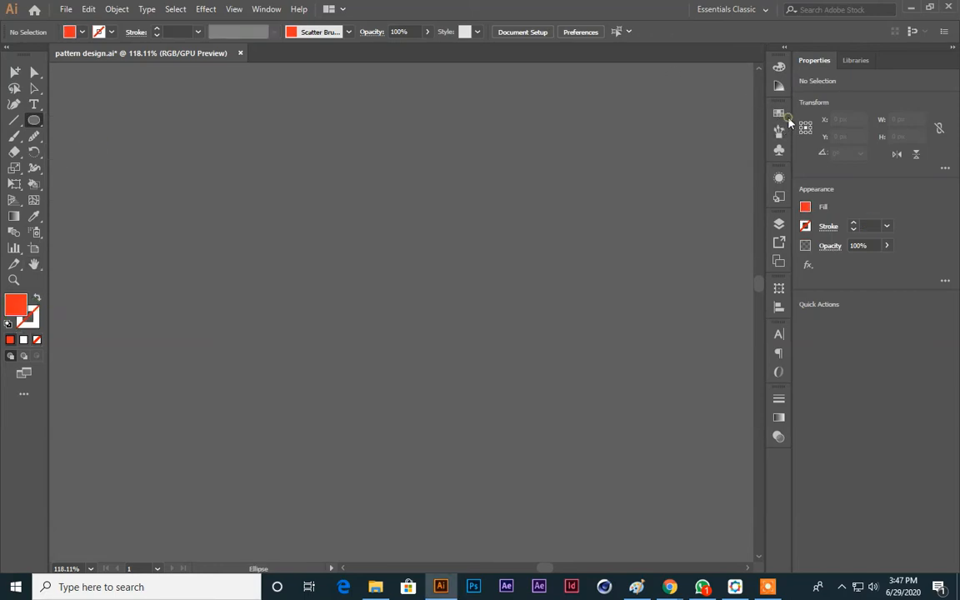
left_click(779, 114)
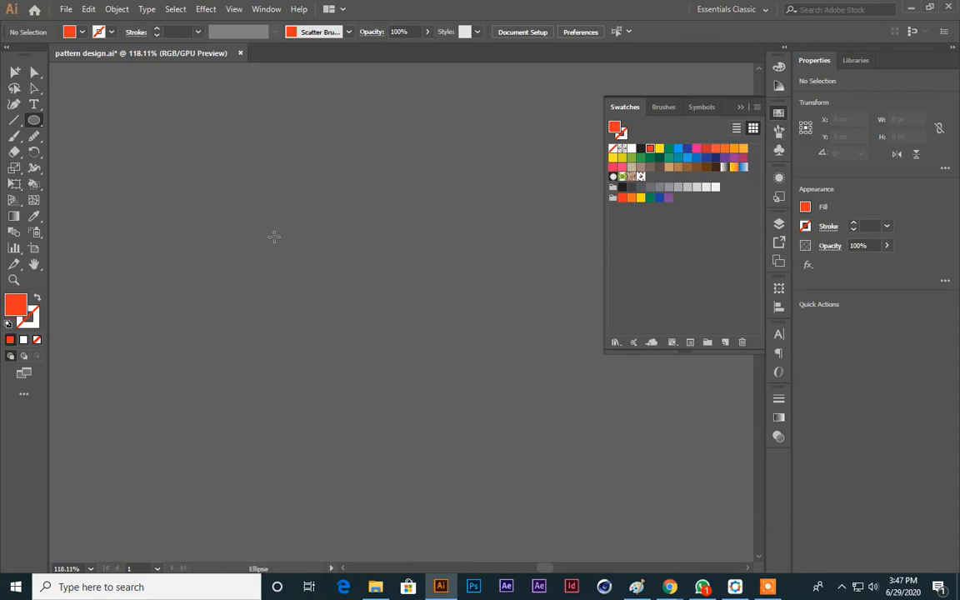
left_click_drag(294, 219, 341, 334)
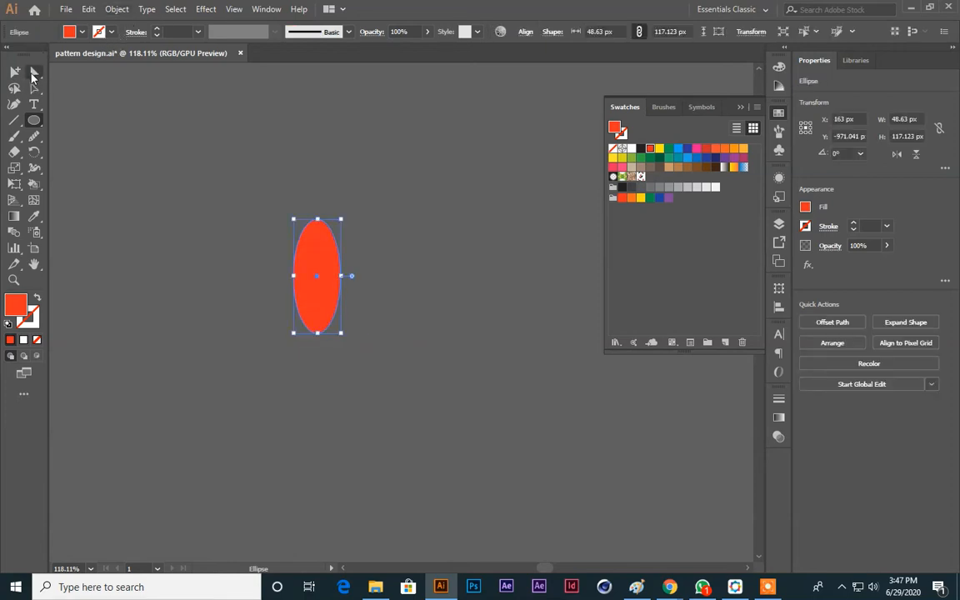
Convert the ellipse's top anchor point to a corner so the shape becomes a pointed leaf
left_click(34, 73)
left_click(317, 221)
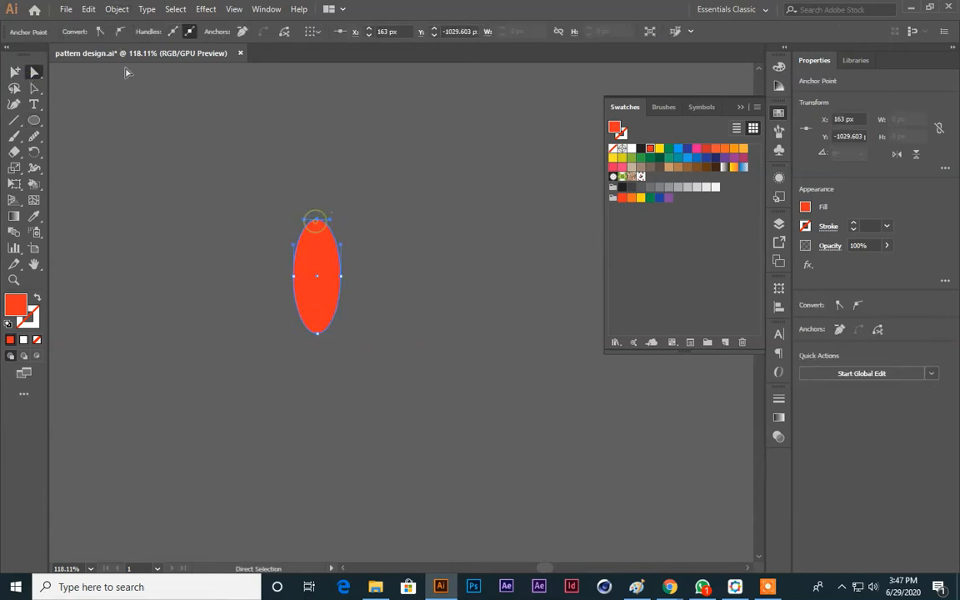
left_click(99, 31)
left_click(454, 232)
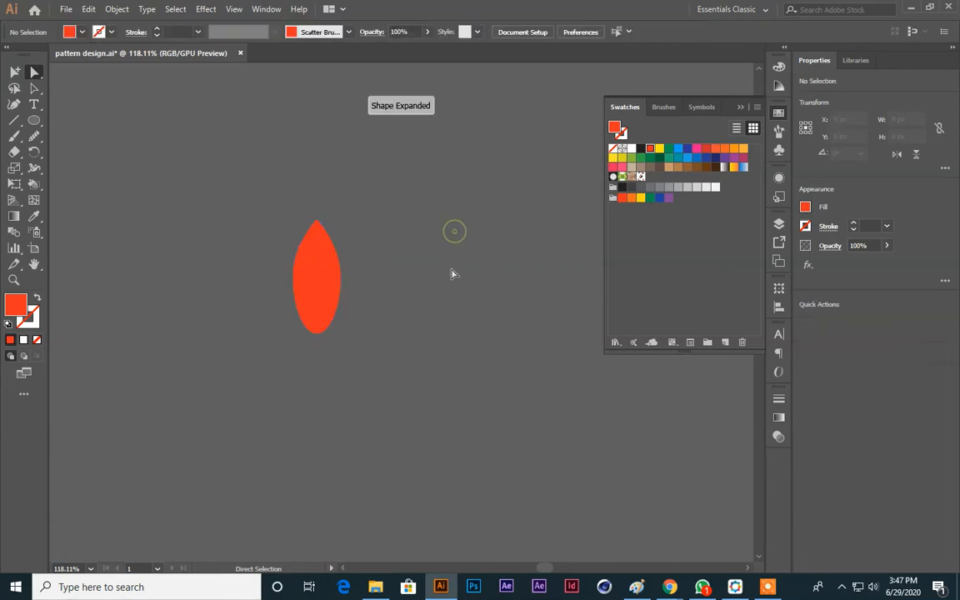
key("ctrl+plus")
left_click_drag(376, 409, 414, 416)
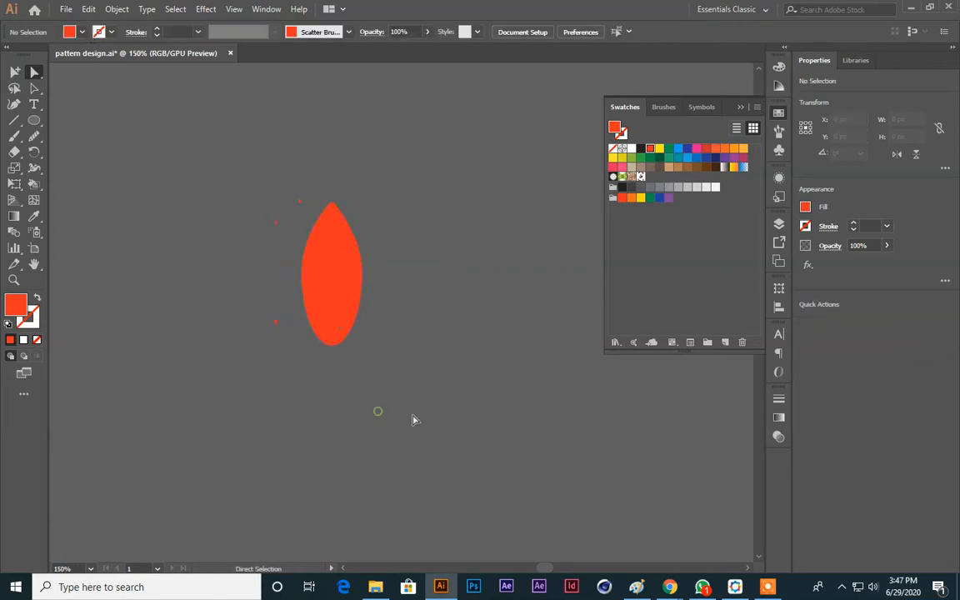
key("ctrl+plus")
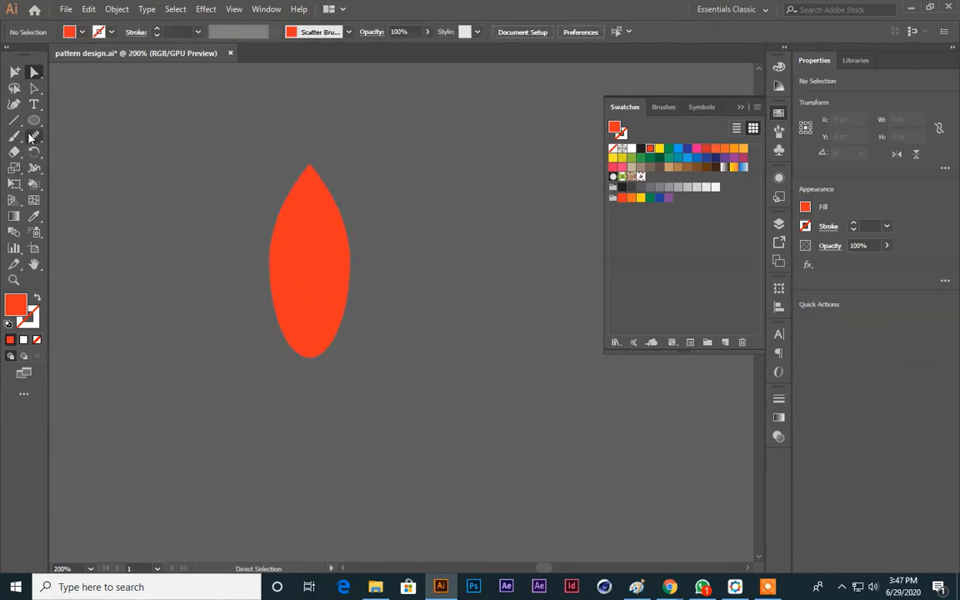
Draw a straight vertical midrib with the Pencil tool from the leaf's tip to its base, about 117 px long
left_click(31, 137)
left_click(706, 149)
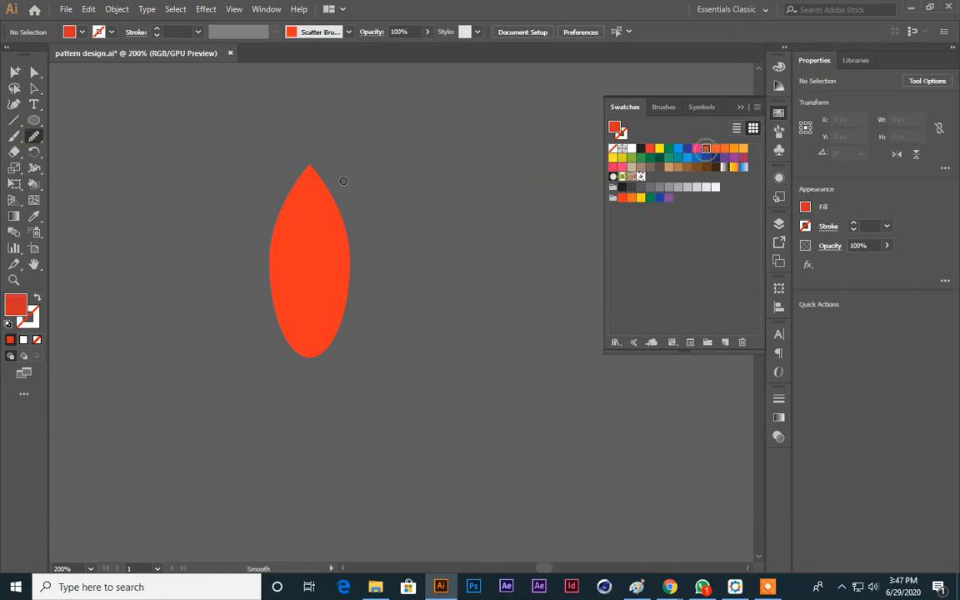
left_click(36, 139)
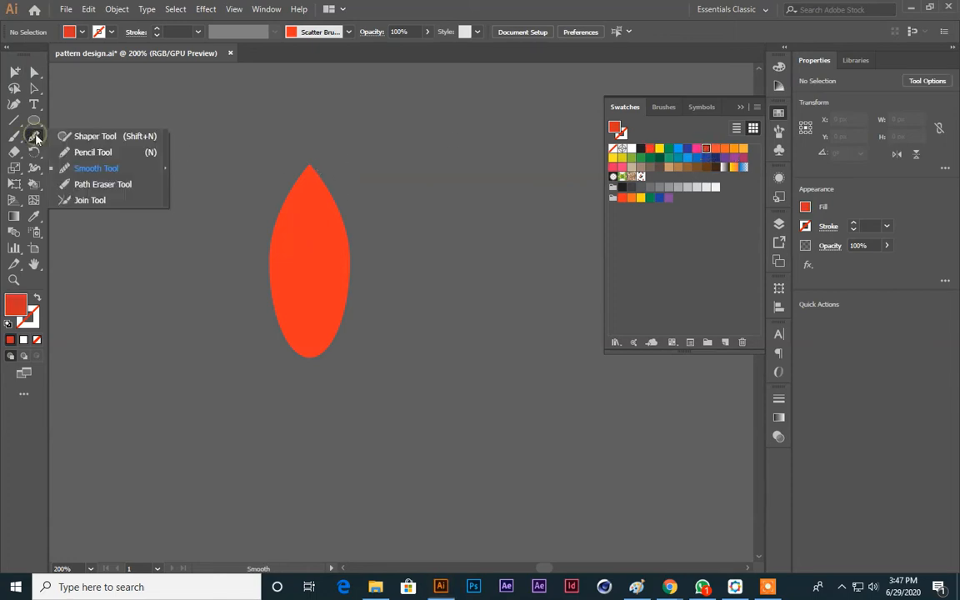
left_click(100, 137)
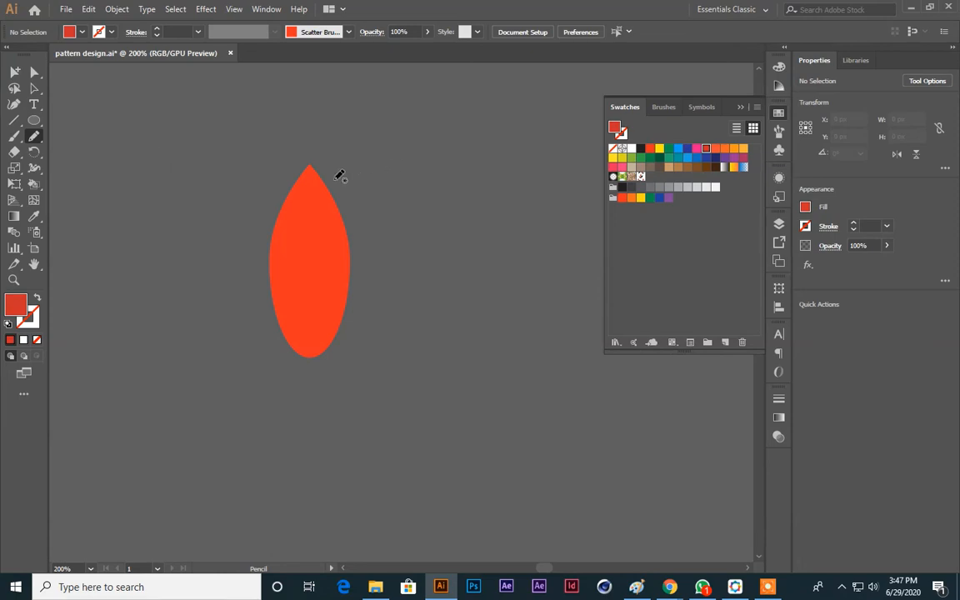
key("ctrl+plus")
left_click_drag(364, 268, 496, 361)
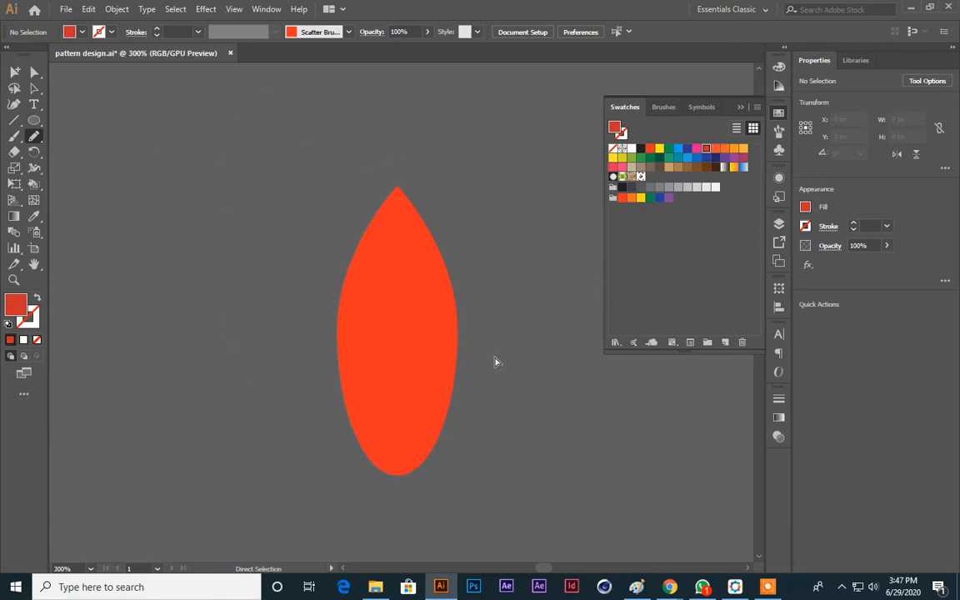
key("ctrl+plus")
scroll(459, 351, "down", 3)
scroll(442, 342, "up", 4)
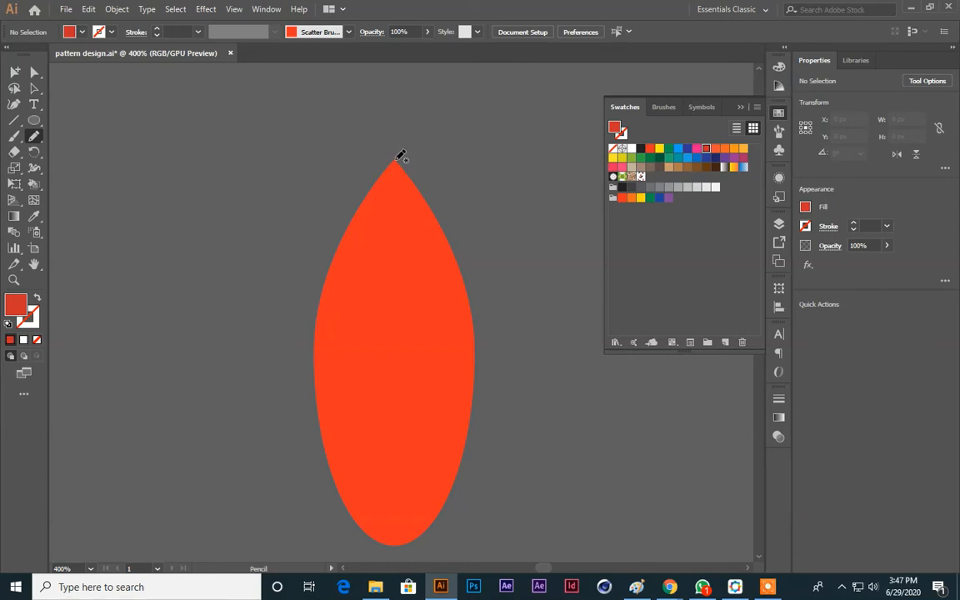
left_click_drag(397, 160, 396, 546)
Give the midrib a darker red stroke and deselect it
left_click(113, 32)
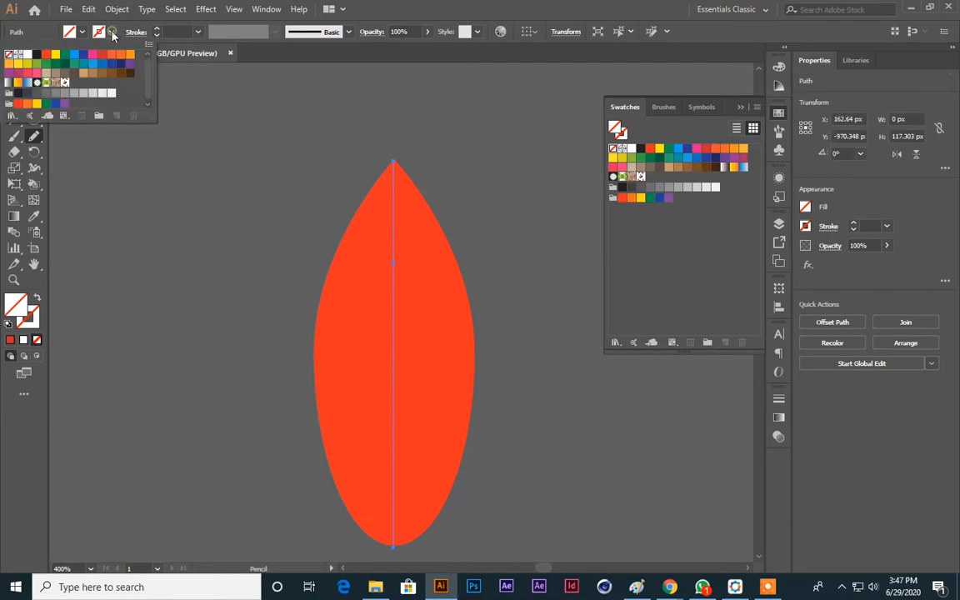
left_click(92, 53)
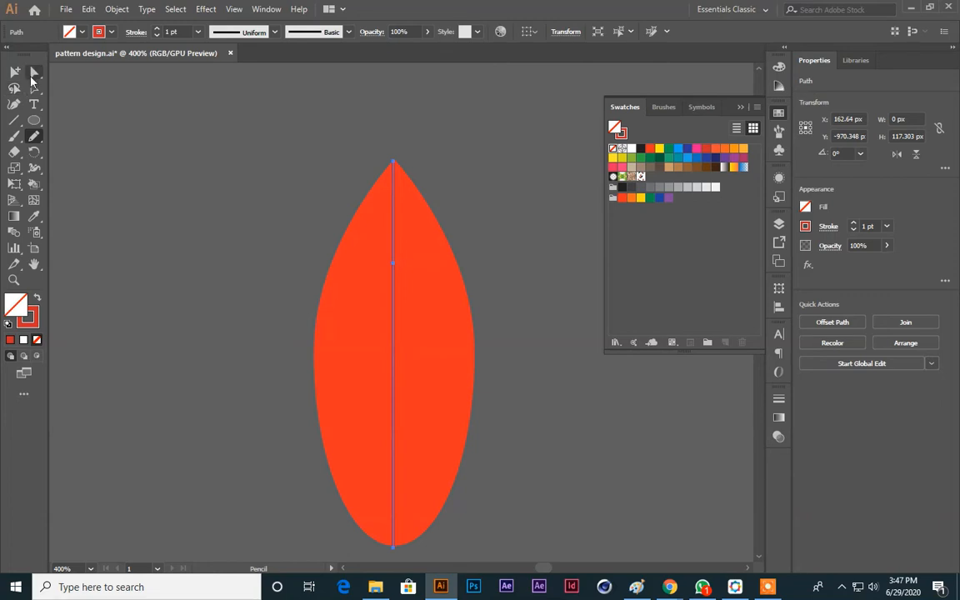
left_click(32, 77)
left_click(173, 124)
Draw two V-shaped veins across the upper half of the leaf with the Pencil tool, each meeting at the midrib
key("ctrl+equal")
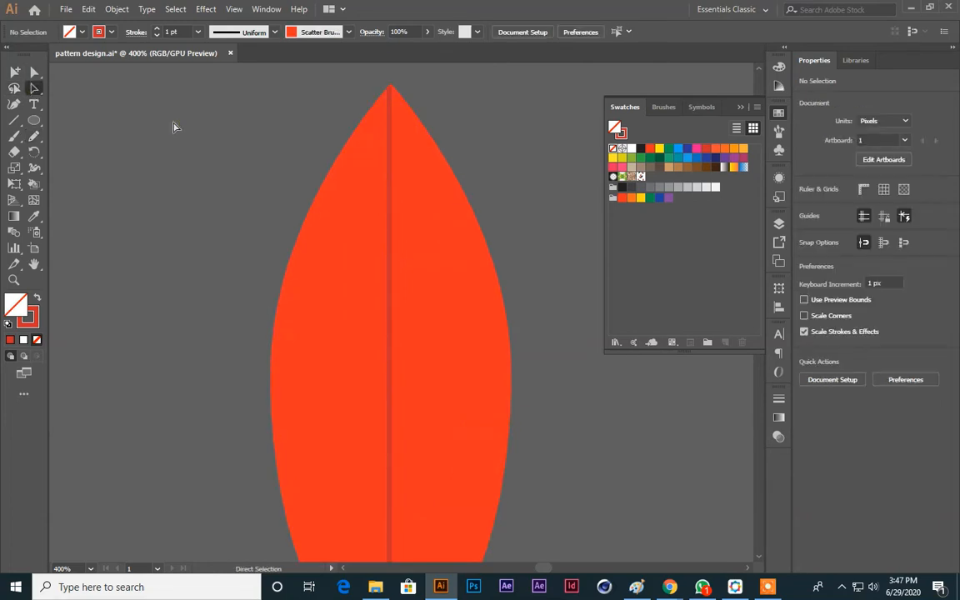
key("ctrl+equal")
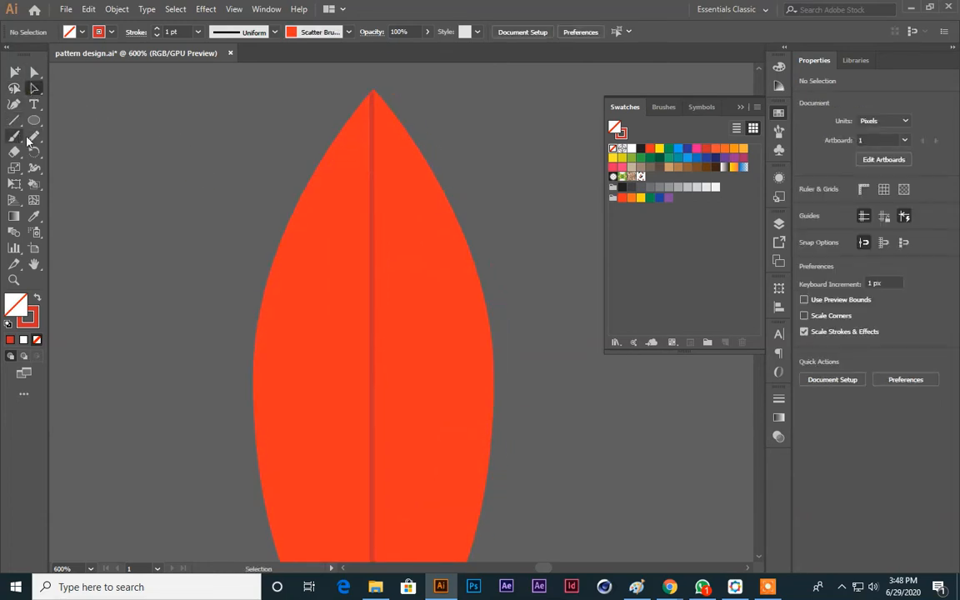
left_click(32, 138)
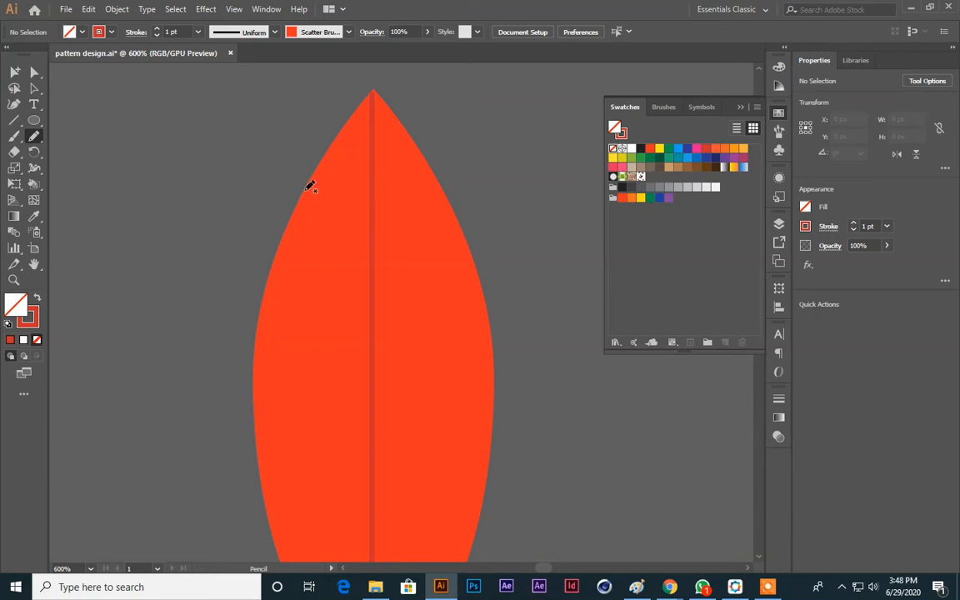
left_click_drag(304, 190, 366, 282)
left_click_drag(444, 189, 440, 191)
scroll(473, 247, "down", 2)
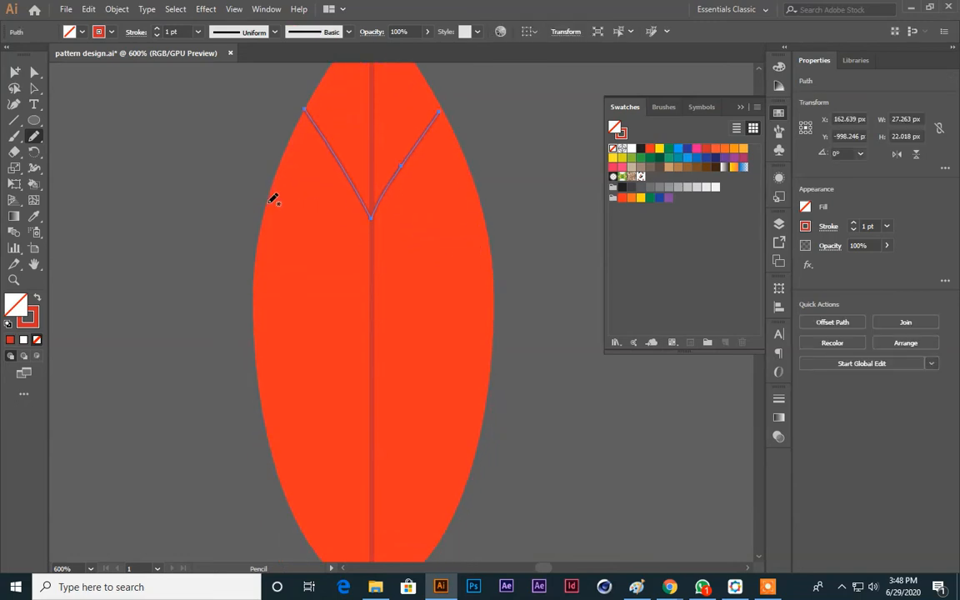
left_click_drag(269, 203, 372, 354)
left_click_drag(432, 281, 485, 210)
scroll(492, 248, "down", 3)
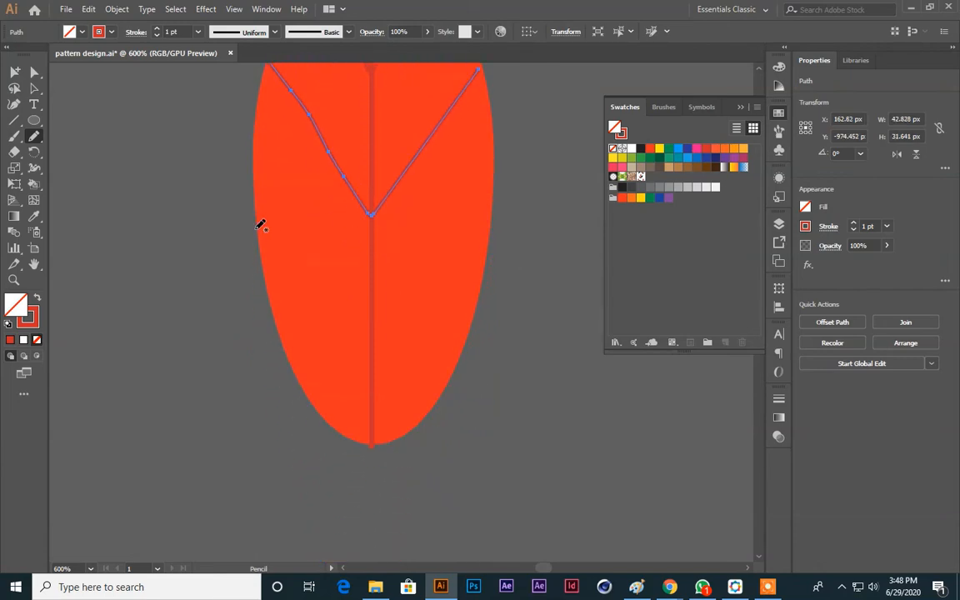
Draw two more V-shaped veins across the lower half of the leaf, meeting at the midrib, and deselect them
mouse_move(257, 228)
left_mouse_down()
mouse_move(292, 245)
mouse_move(365, 325)
left_mouse_up()
left_click_drag(480, 236, 492, 215)
mouse_move(297, 375)
left_mouse_down()
mouse_move(355, 394)
mouse_move(369, 411)
mouse_move(471, 324)
left_mouse_up()
scroll(225, 187, "up", 3)
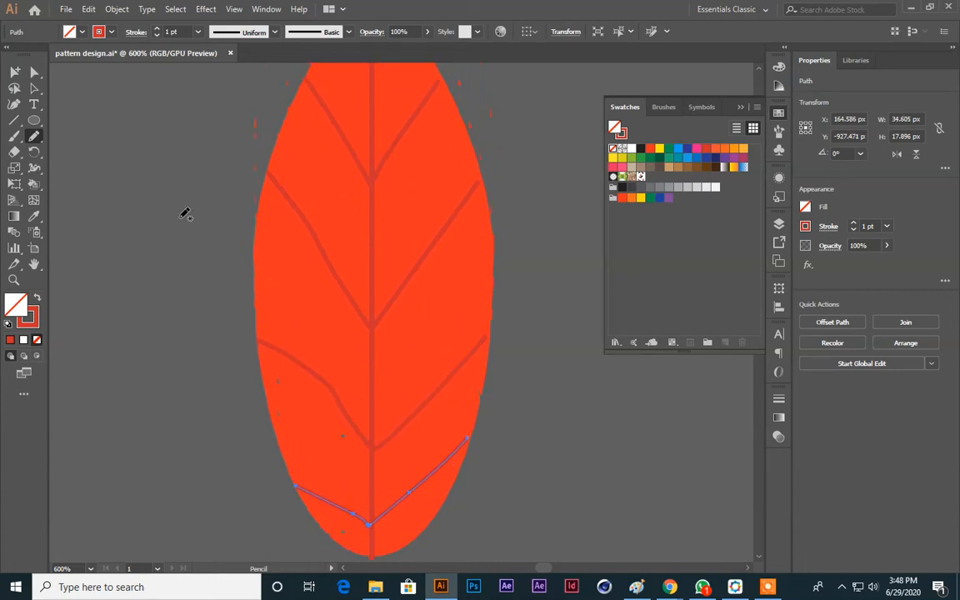
left_click(31, 89)
left_click(116, 163)
key("ctrl+minus")
key("ctrl+minus")
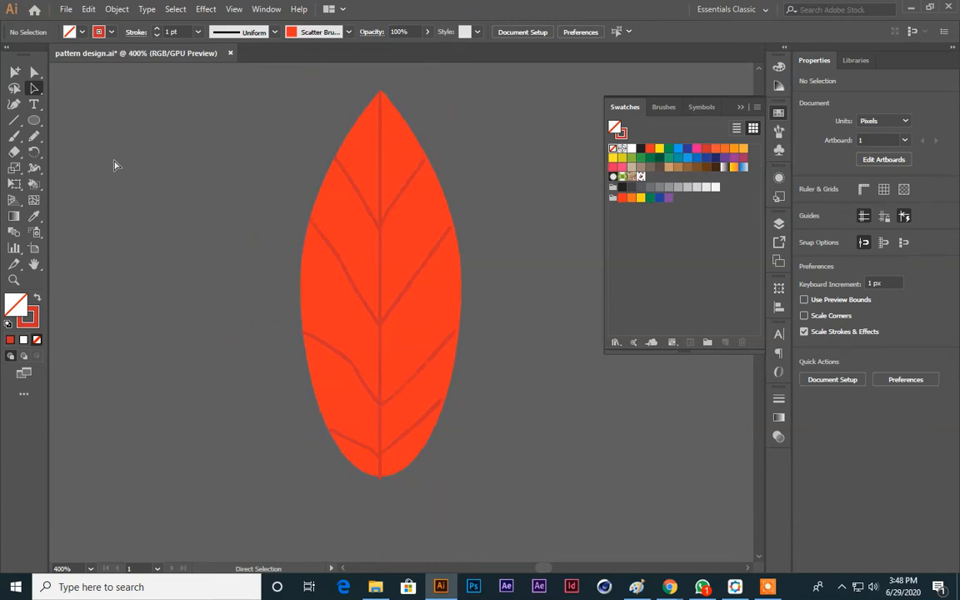
key("a")
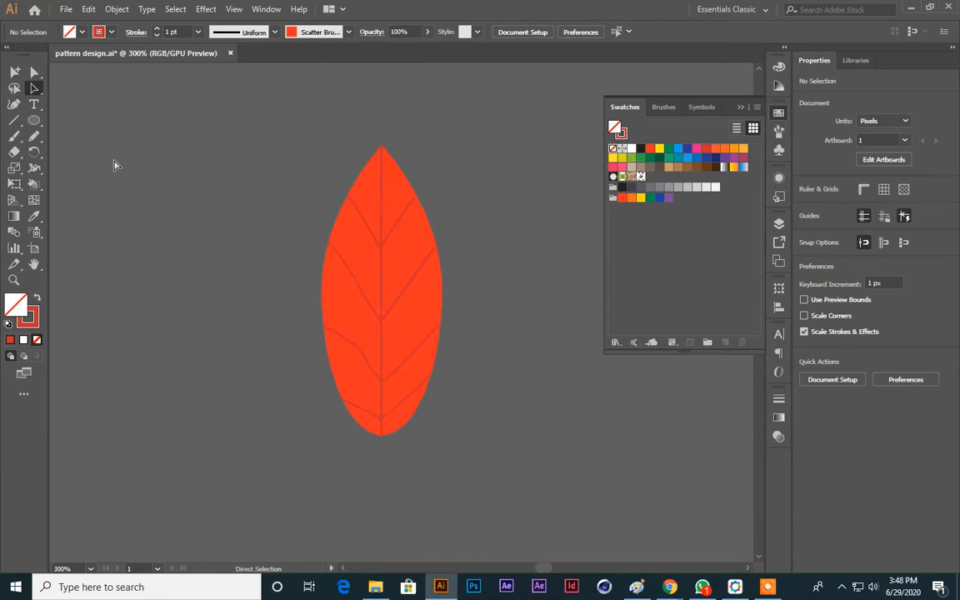
left_click_drag(187, 158, 440, 431)
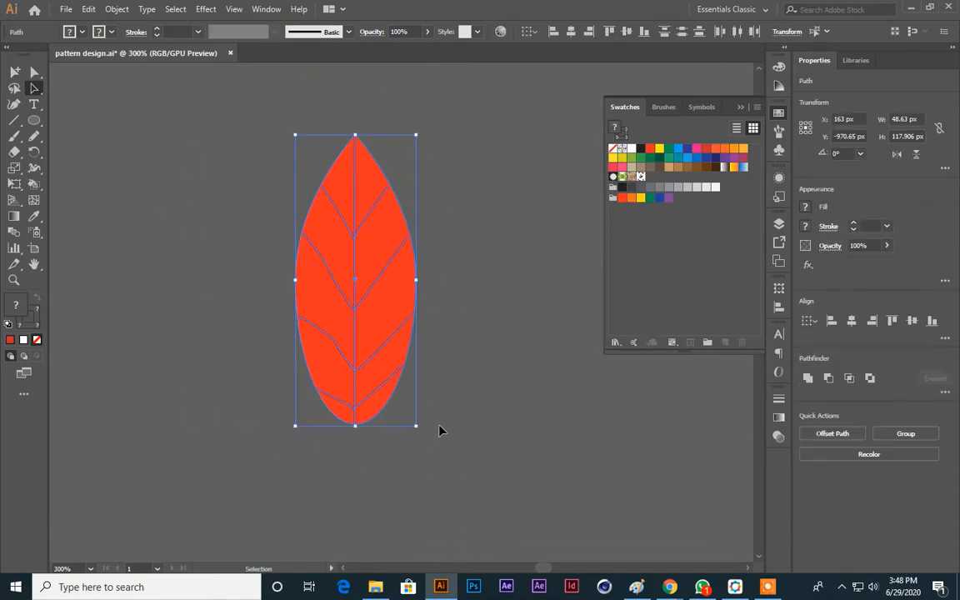
left_click(441, 431)
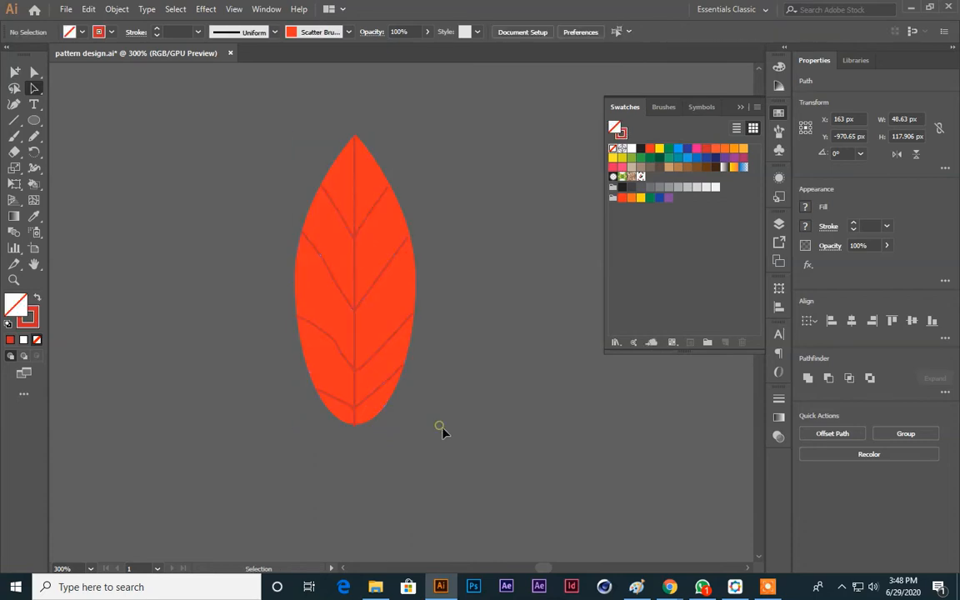
left_click(355, 180)
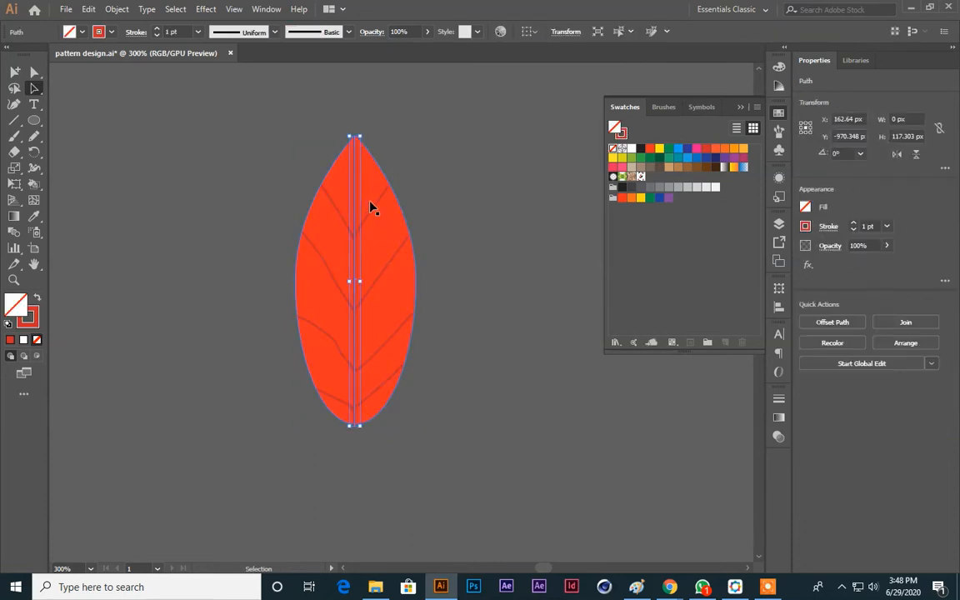
left_click(375, 204, "shift")
left_click(387, 267, "shift")
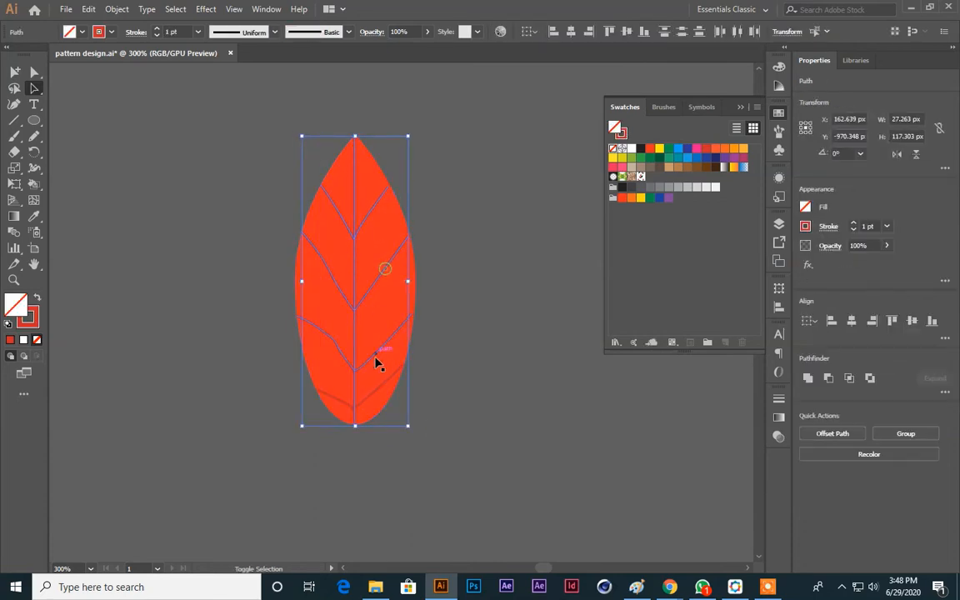
left_click(374, 357, "shift")
left_click(380, 389, "shift")
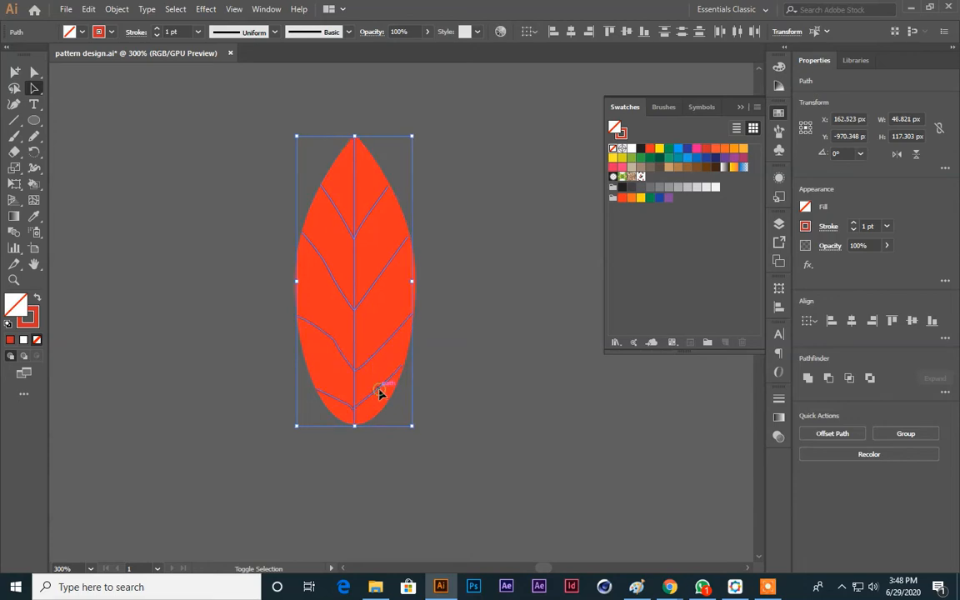
scroll(381, 393, "up", 5)
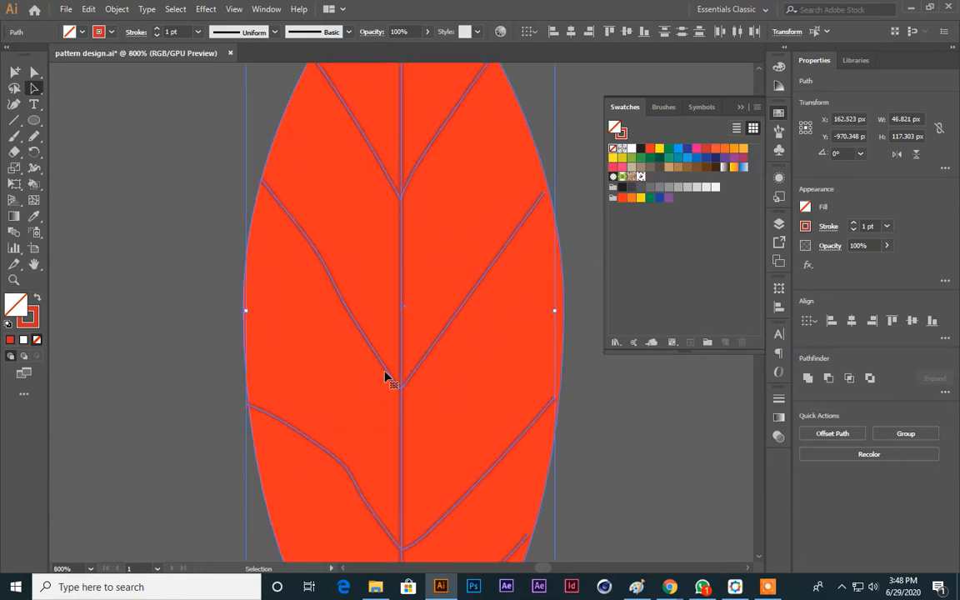
left_click_drag(181, 273, 145, 310)
left_click(500, 169)
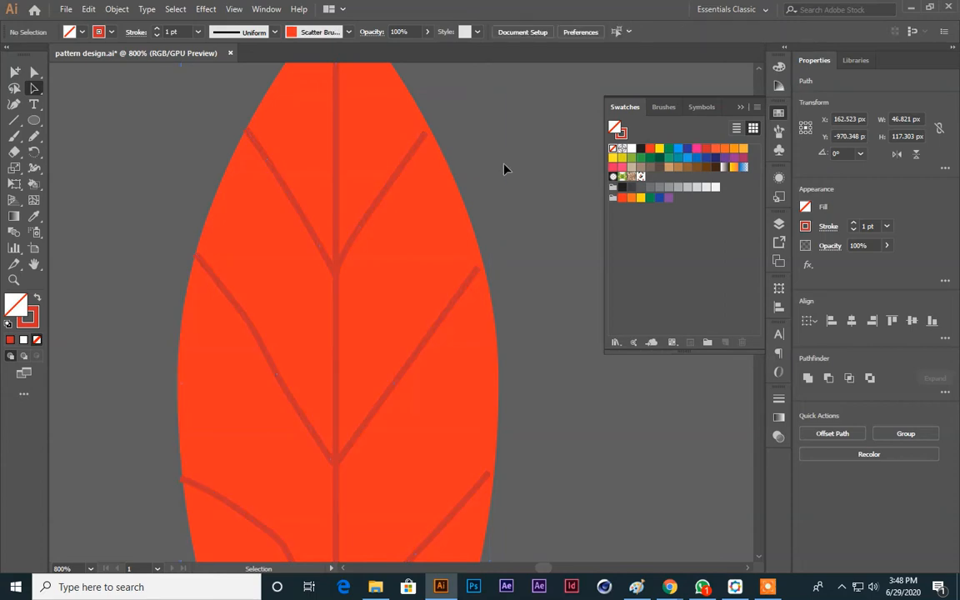
Apply the tapered, lens-shaped variable width profile to the midrib and all four V-shaped veins, and deselect them
left_click(336, 133)
left_click(395, 183, "shift")
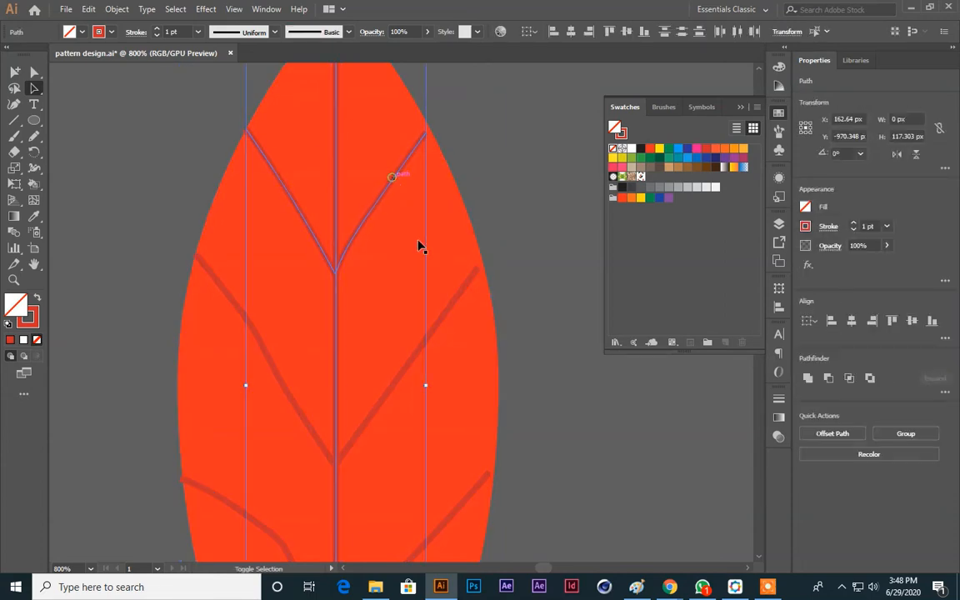
left_click(441, 326, "shift")
scroll(604, 401, "down", 2)
scroll(603, 401, "down", 1)
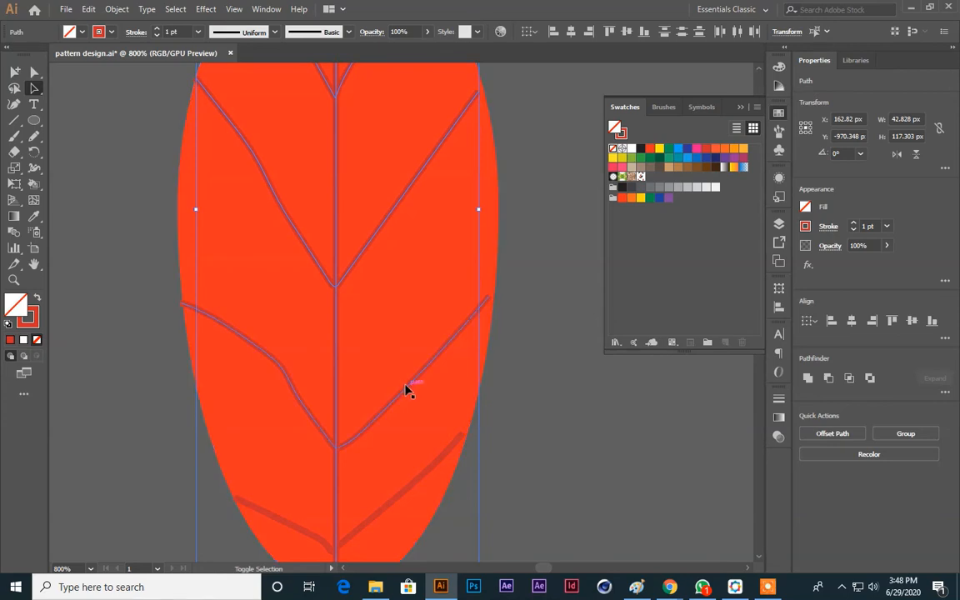
left_click(406, 389, "shift")
scroll(485, 409, "down", 2)
left_click(393, 407, "shift")
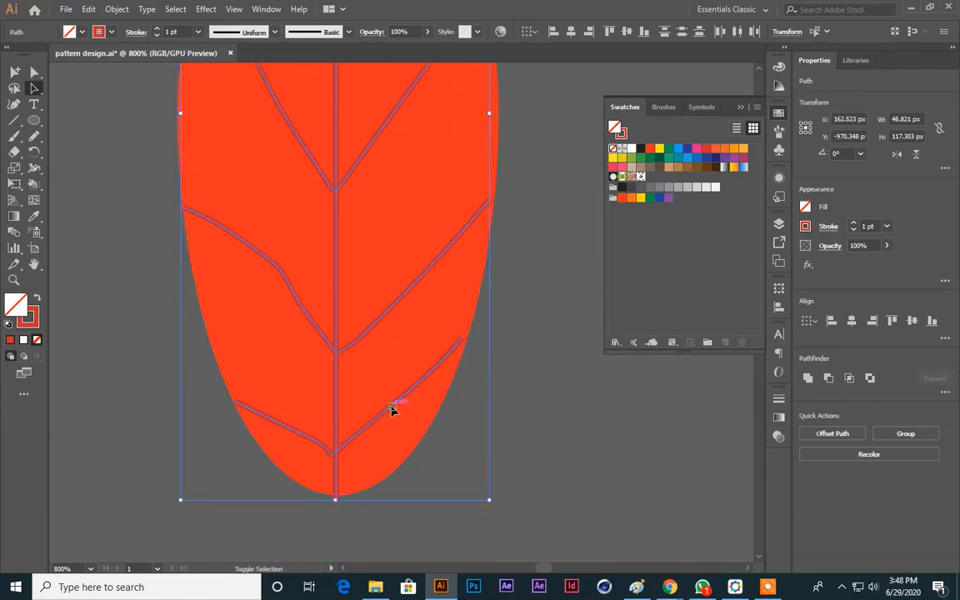
scroll(392, 410, "up", 5)
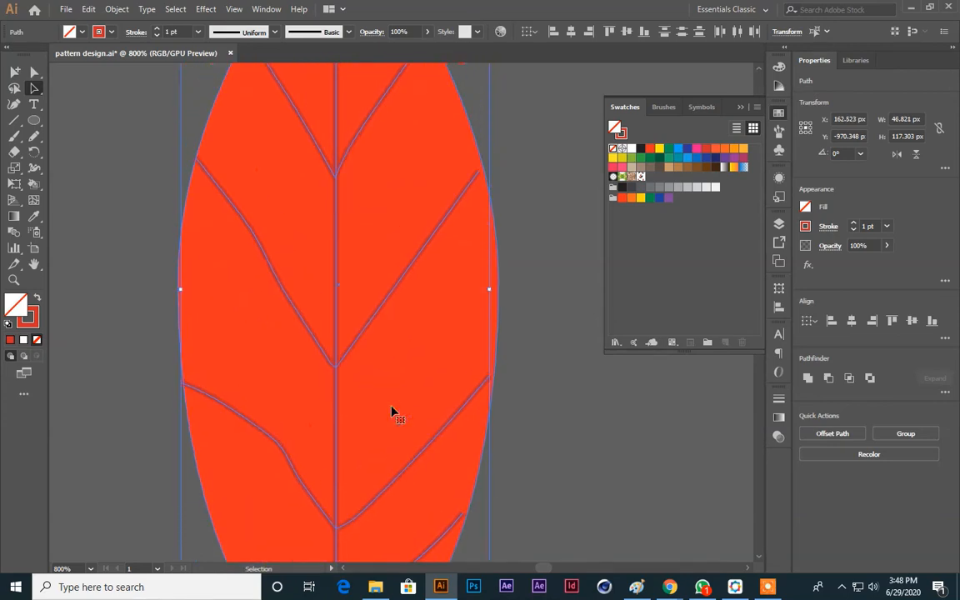
left_click(274, 33)
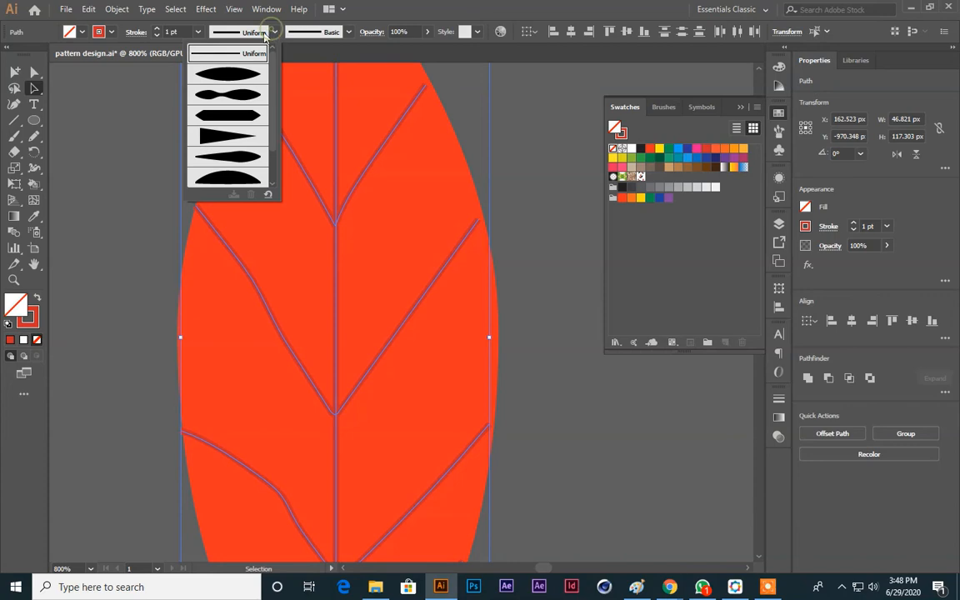
left_click(236, 78)
left_click(521, 177)
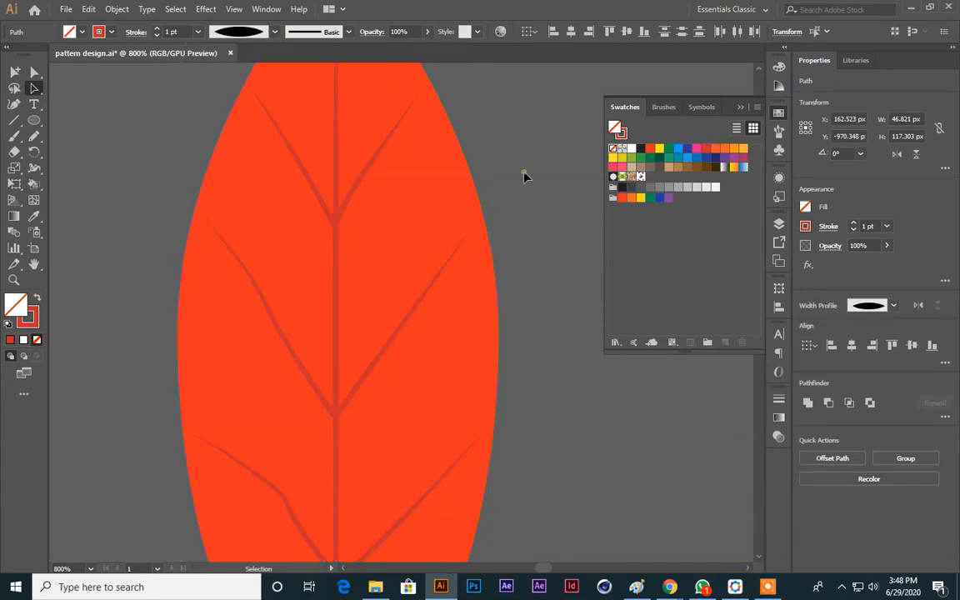
Examine the tapered veins up close and across the whole leaf
key("ctrl+equal")
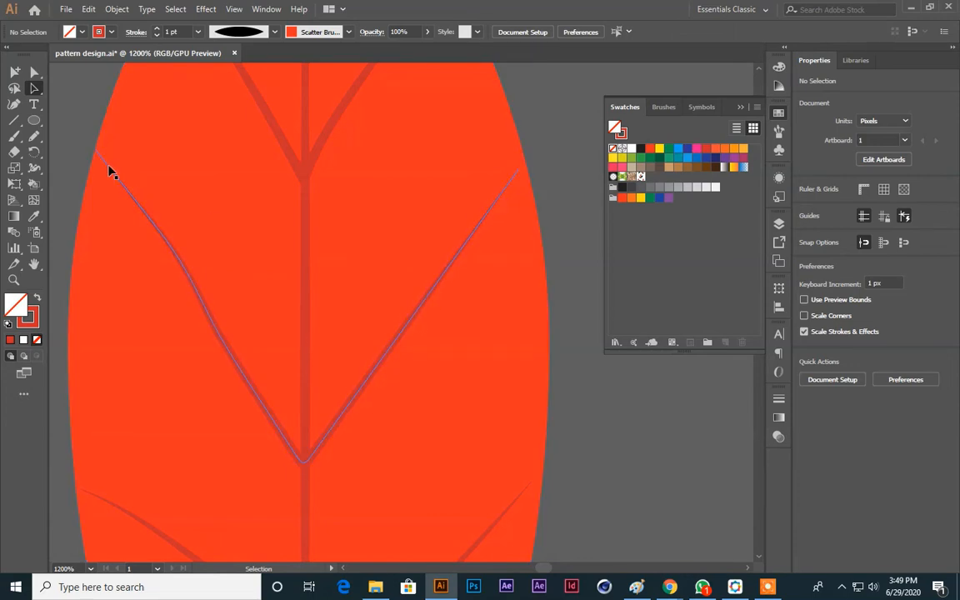
scroll(328, 296, "up", 5)
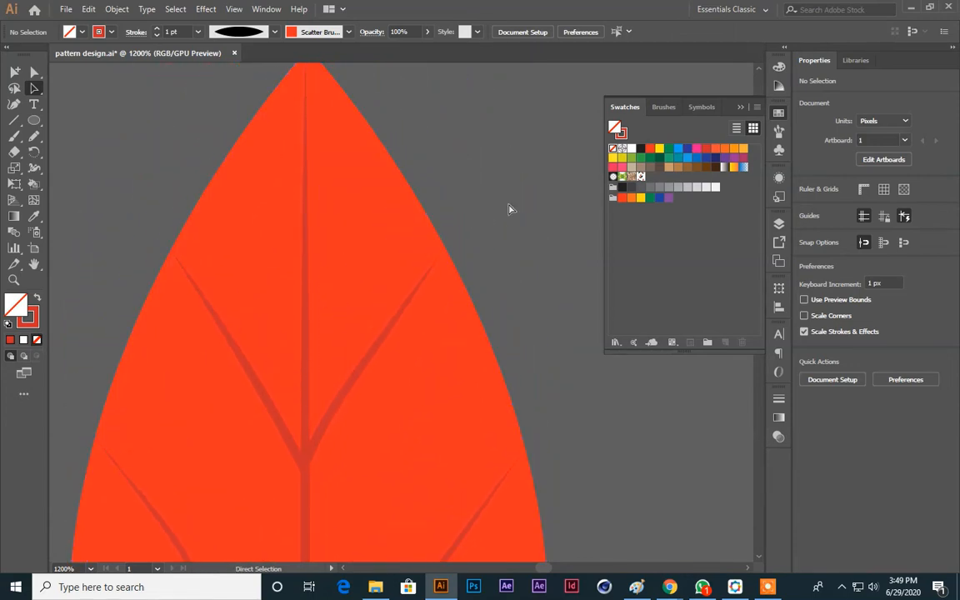
key("ctrl+minus")
key("ctrl+minus")
key("ctrl+minus")
left_click_drag(489, 308, 486, 212)
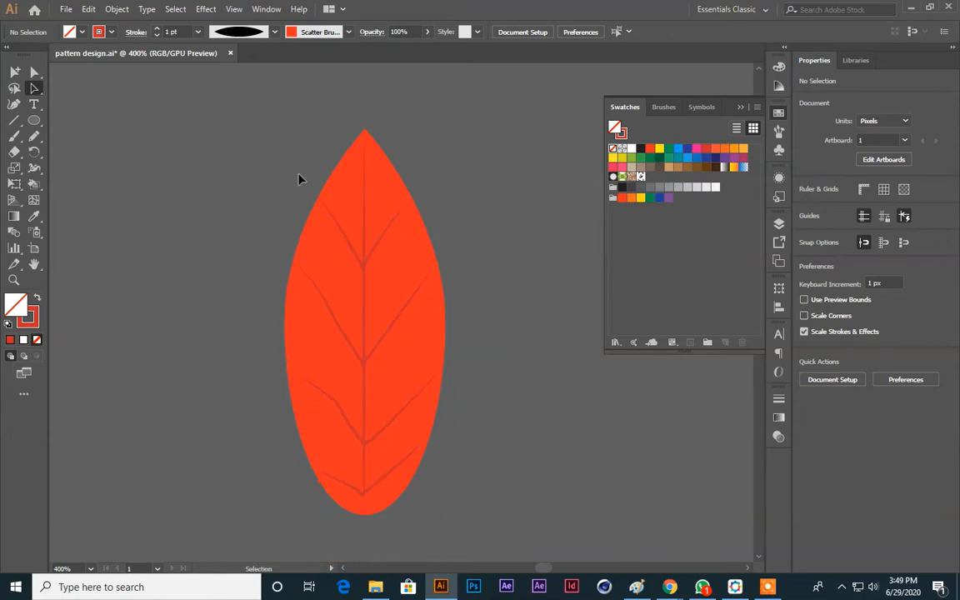
key("ctrl+a")
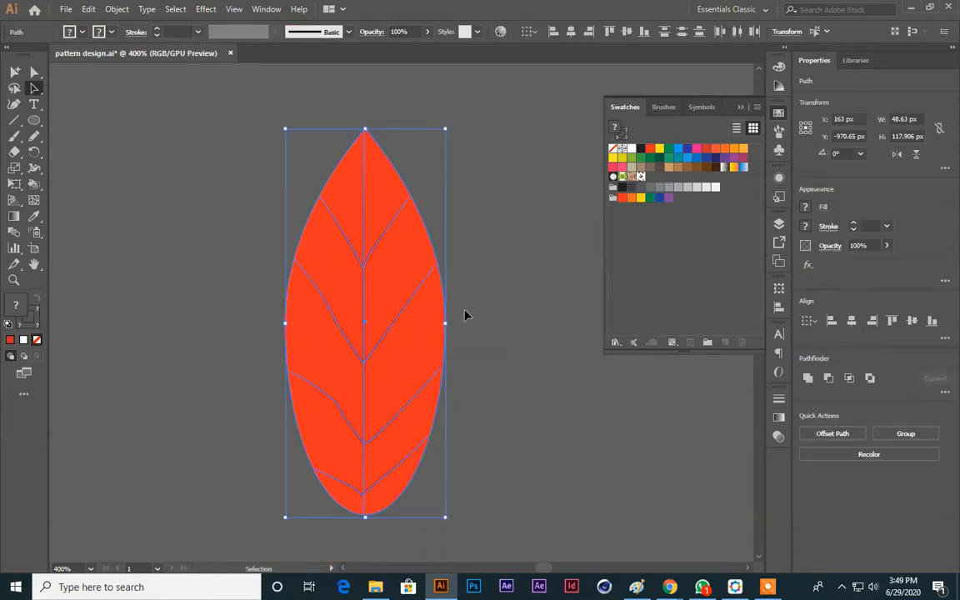
left_click(465, 310)
Group the midrib and the four V-shaped veins into one object and deselect it
scroll(467, 284, "down", 2)
left_click(368, 139)
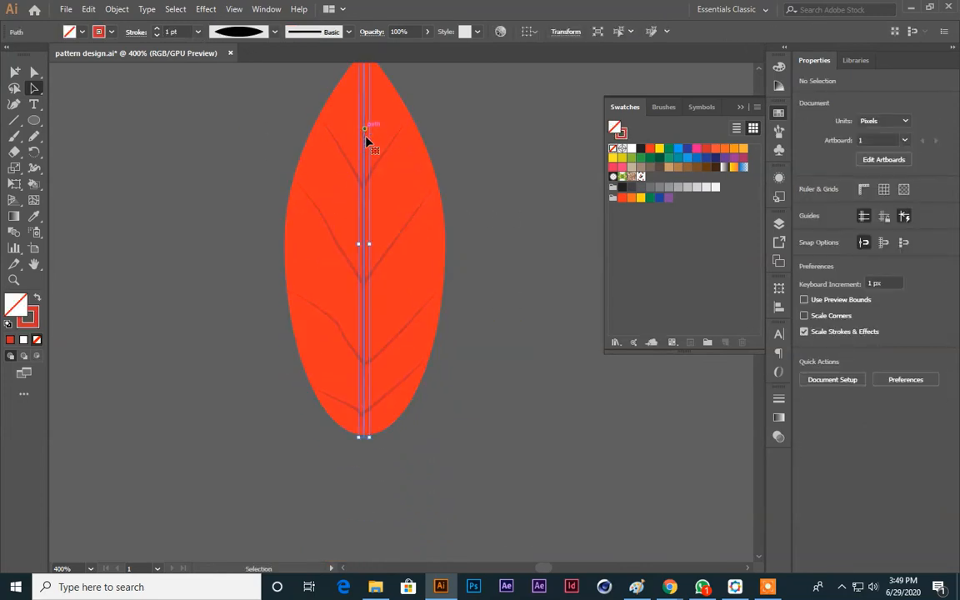
left_click(384, 162, "shift")
left_click(398, 232, "shift")
left_click(389, 349, "shift")
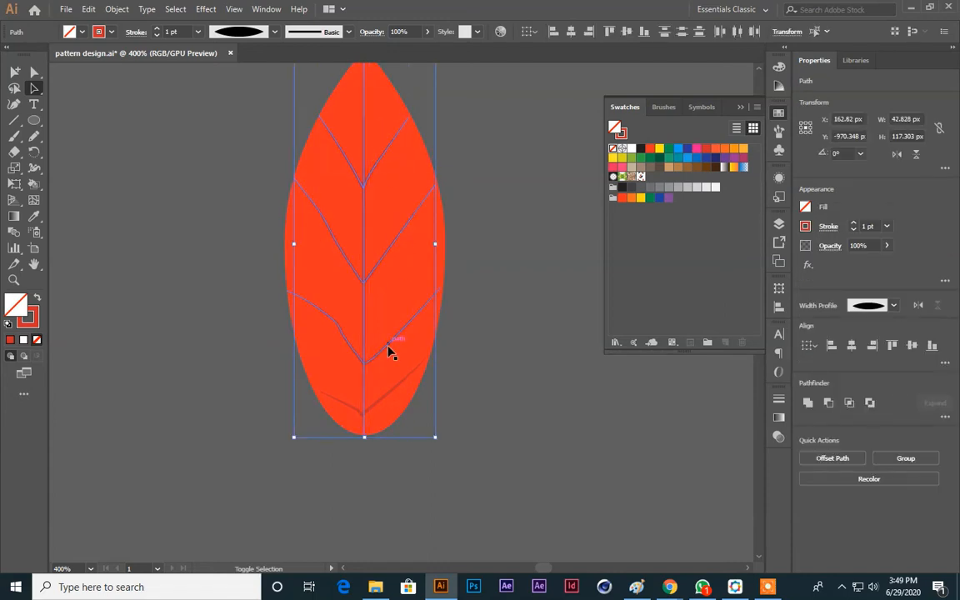
left_click(394, 388, "shift")
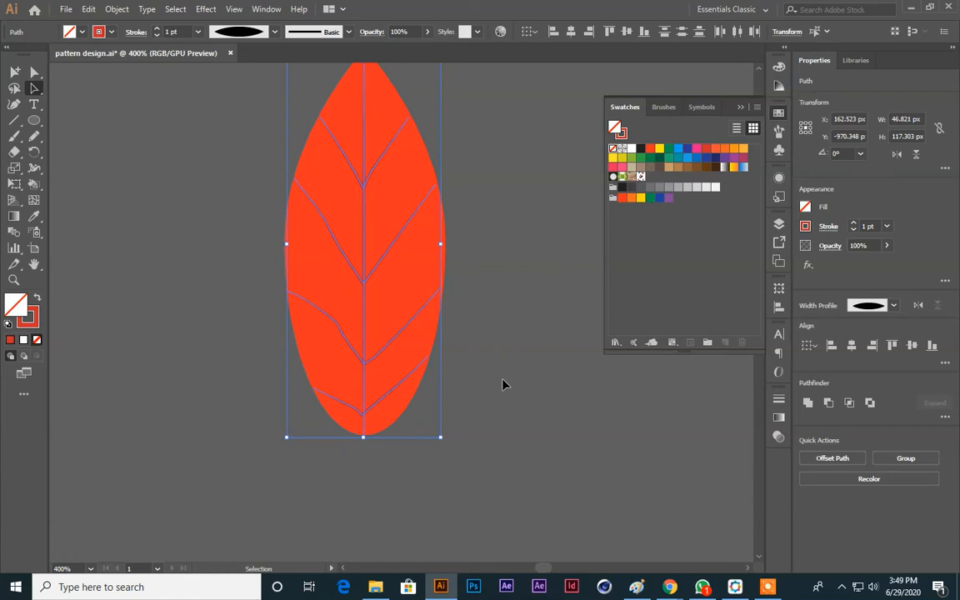
key("ctrl+g")
left_click(520, 400)
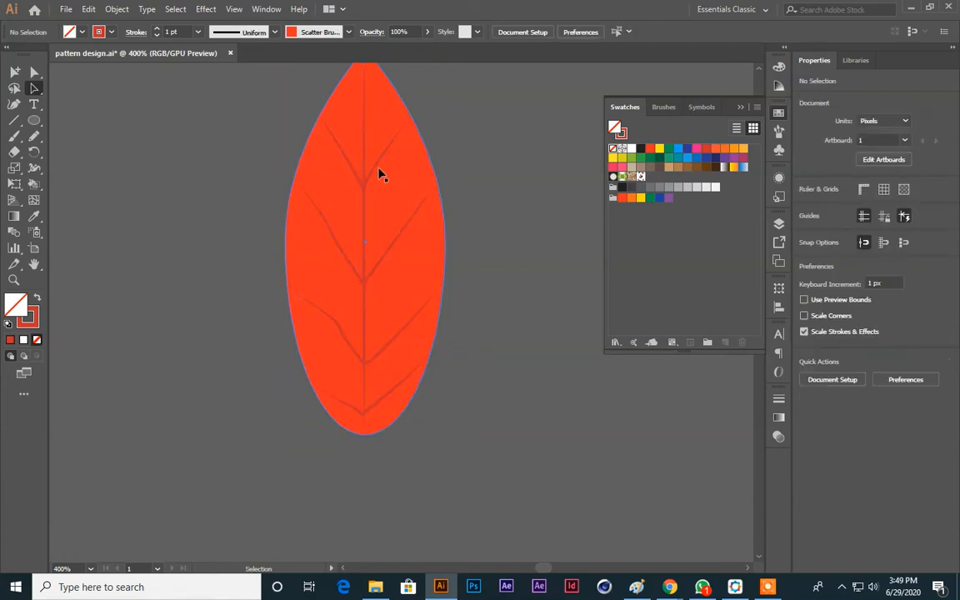
Try to move the vein group off the leaf shape, and undo the move
left_click_drag(379, 175, 524, 345)
left_click(358, 204)
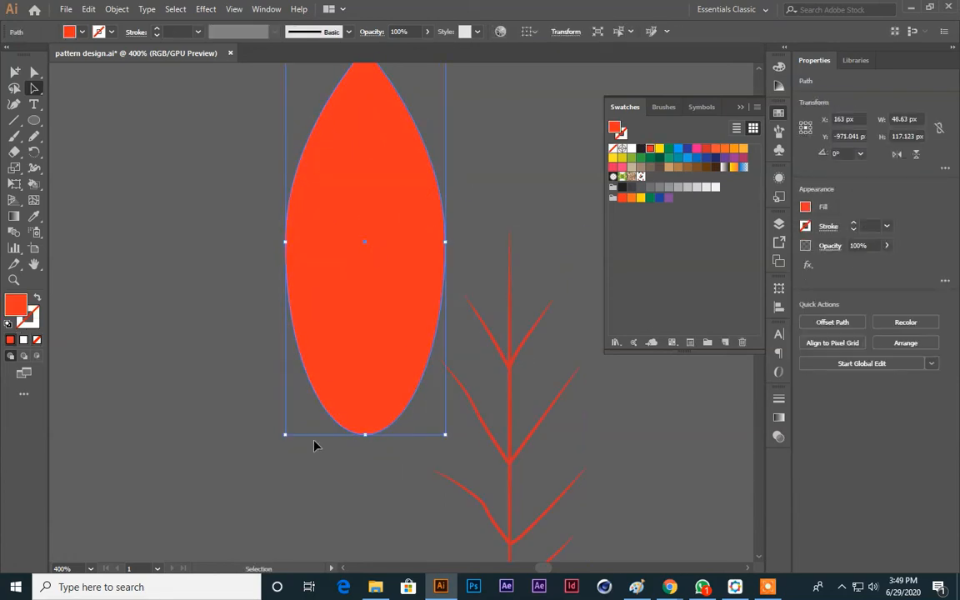
key("ctrl+z")
left_click(211, 428)
scroll(403, 318, "up", 1)
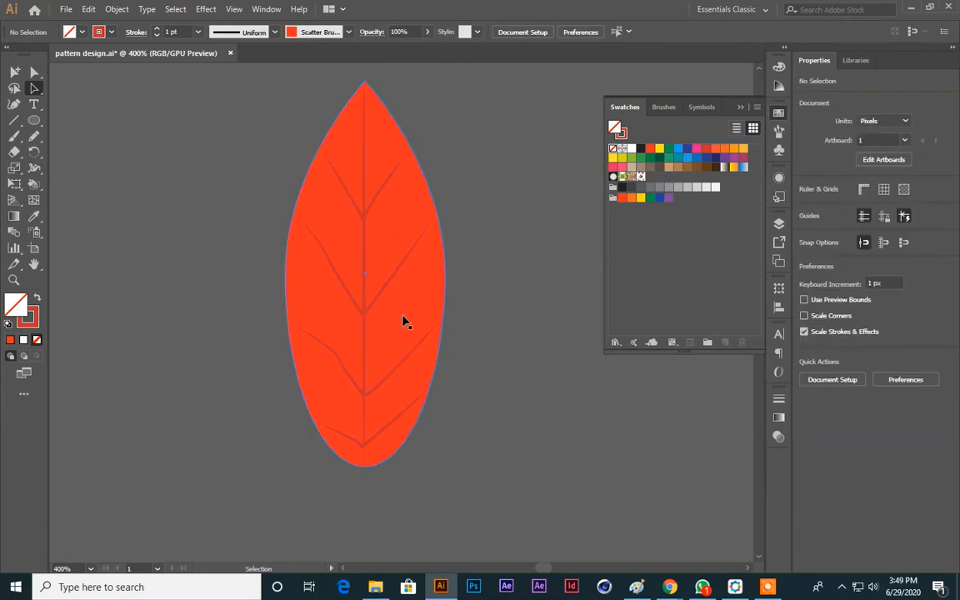
left_click(217, 224)
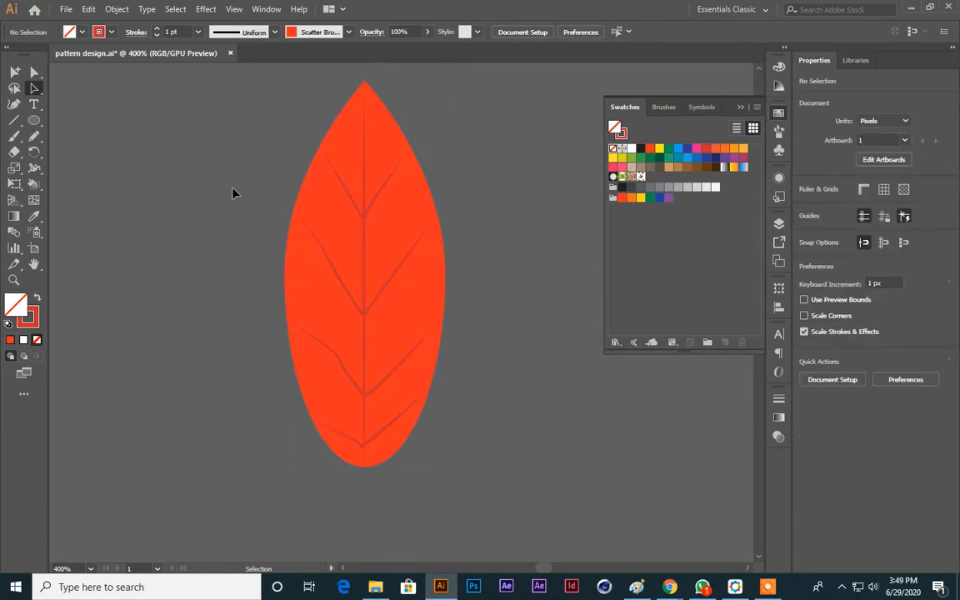
Duplicate the whole veined leaf to the lower left of the original and rotate the copy about 35° counterclockwise
key("ctrl+minus")
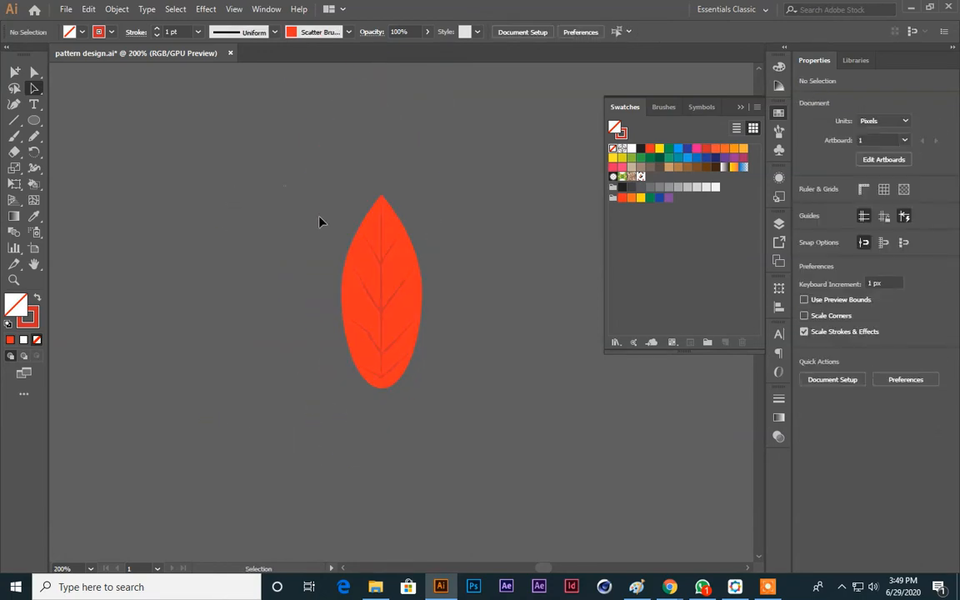
left_click_drag(320, 222, 491, 386)
scroll(501, 389, "down", 3)
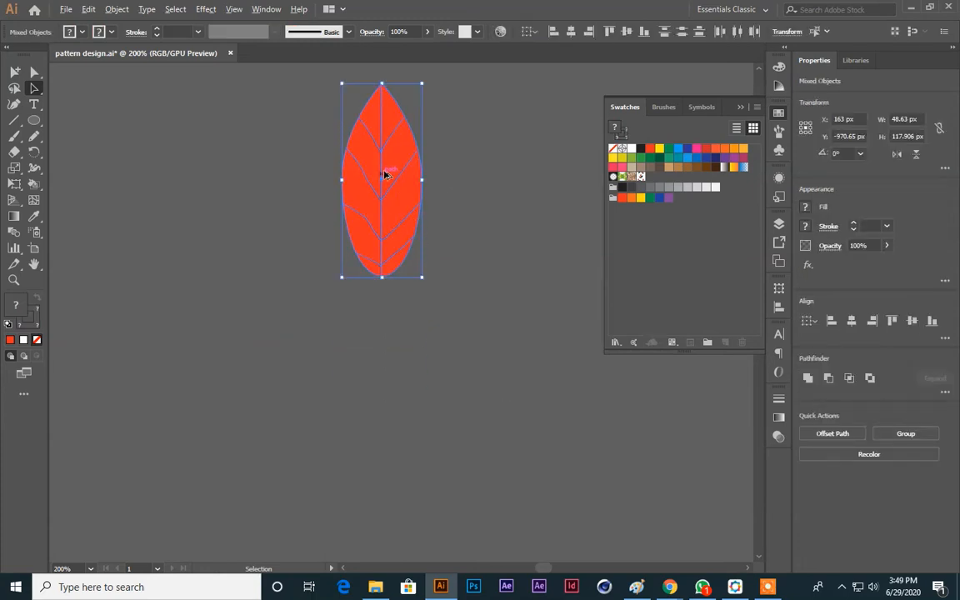
left_click_drag(381, 172, 290, 195)
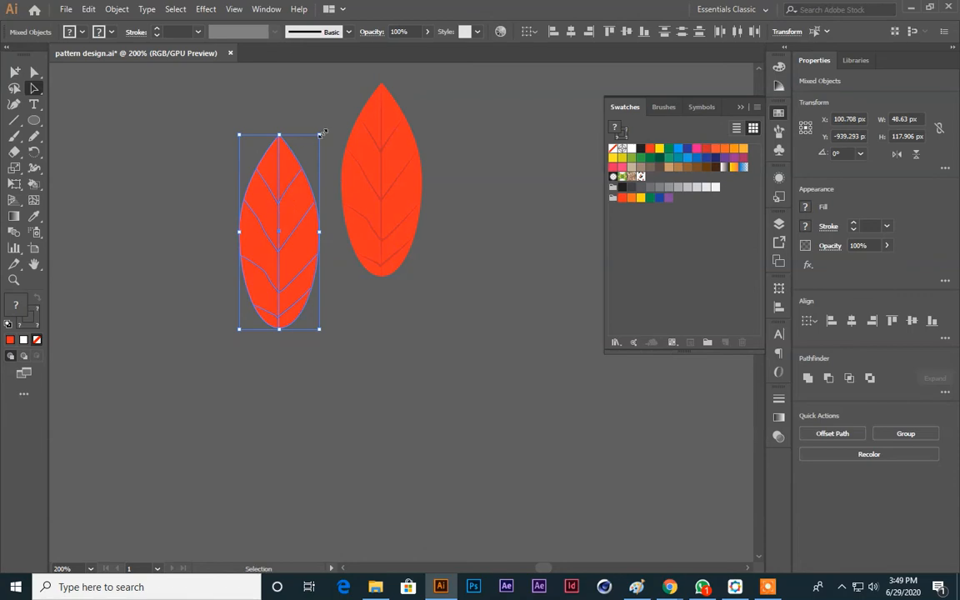
left_click_drag(324, 133, 253, 113)
left_click_drag(245, 250, 246, 252)
left_click(184, 243)
scroll(183, 240, "up", 1)
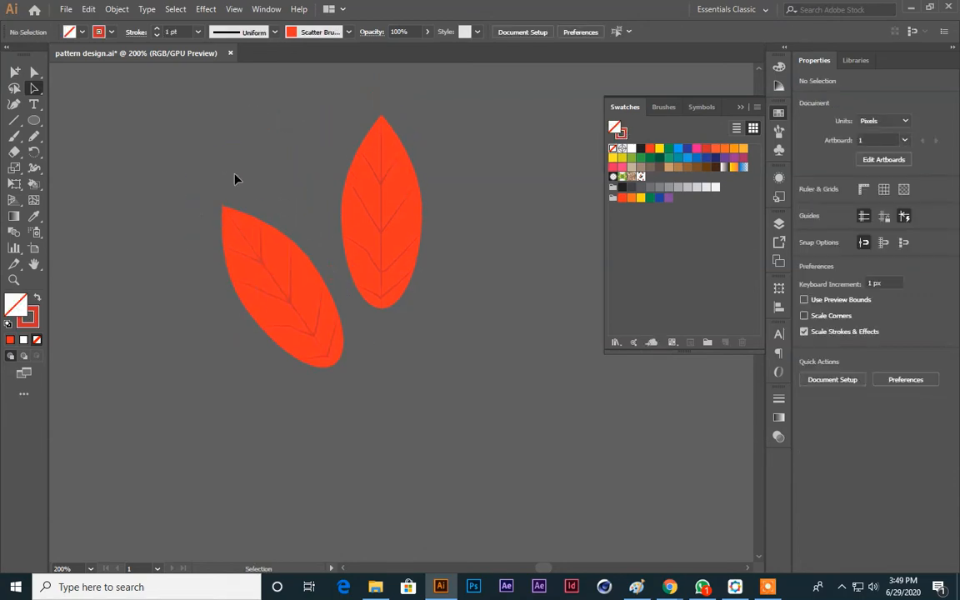
Fill the rotated leaf copy's body with the CMYK Blue swatch, leaving its veins out of the selection
left_click(292, 330)
left_click(203, 320)
scroll(176, 161, "down", 2)
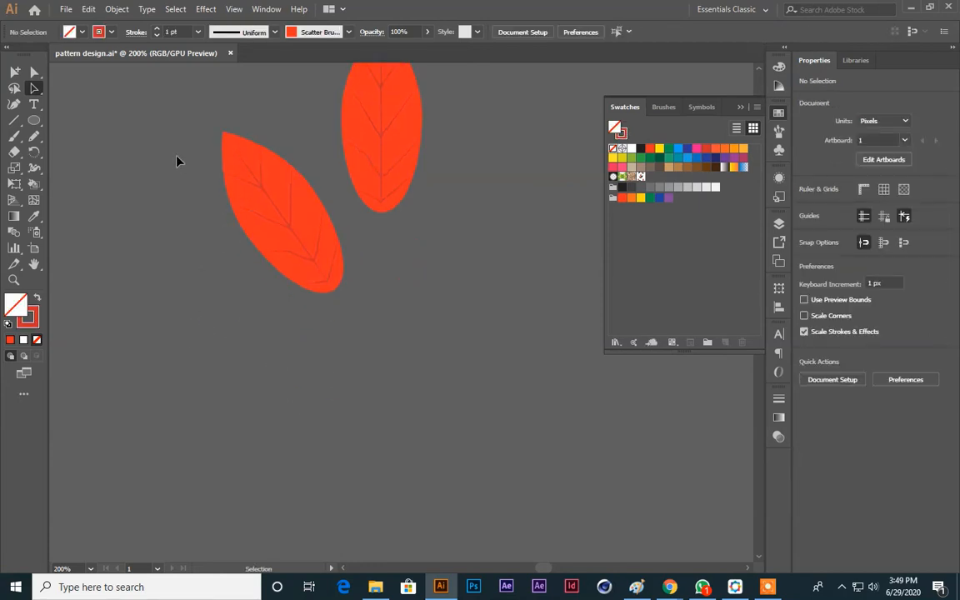
left_click_drag(190, 163, 282, 305)
left_click(263, 313)
left_click(258, 241)
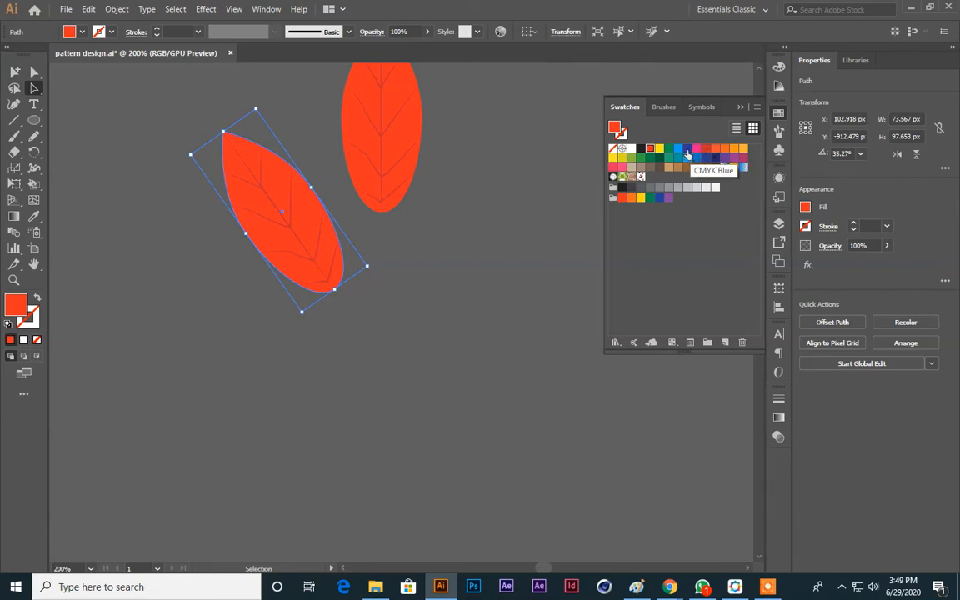
left_click(687, 150)
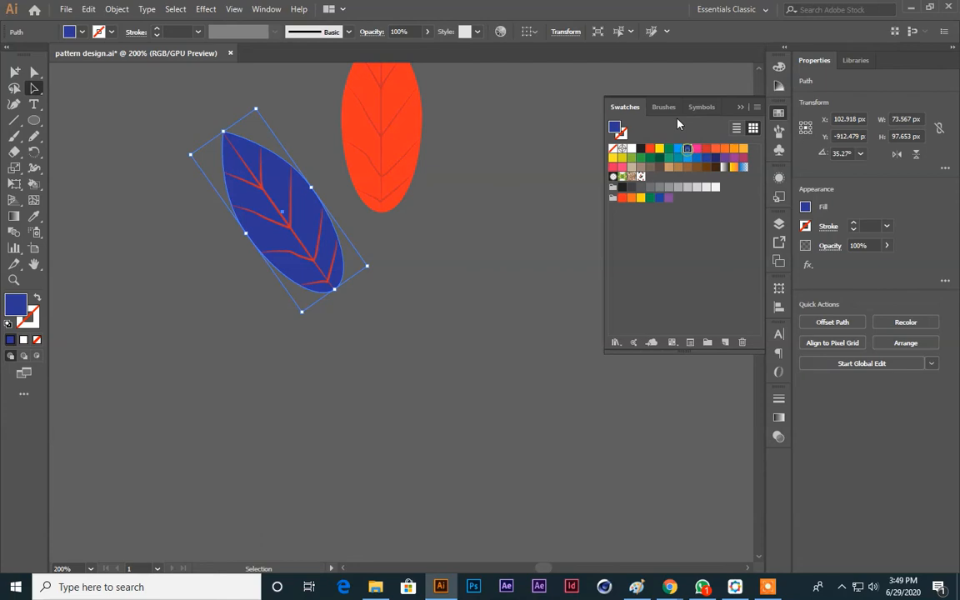
left_click(503, 324)
scroll(504, 323, "up", 1)
Set the stroke of the blue leaf's vein group to dark blue 080163 and deselect it
left_click(289, 274)
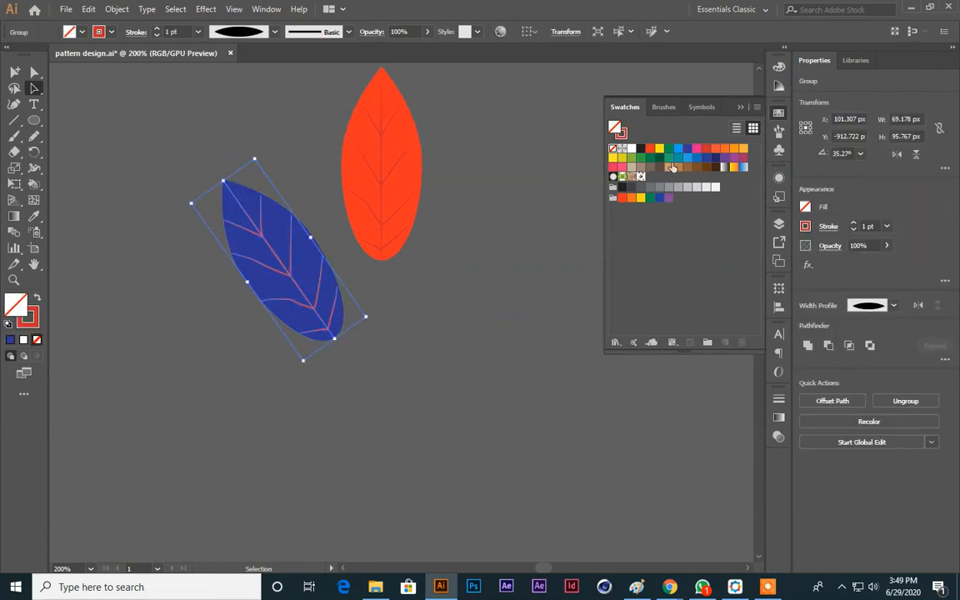
double_click(29, 321)
left_click(465, 344)
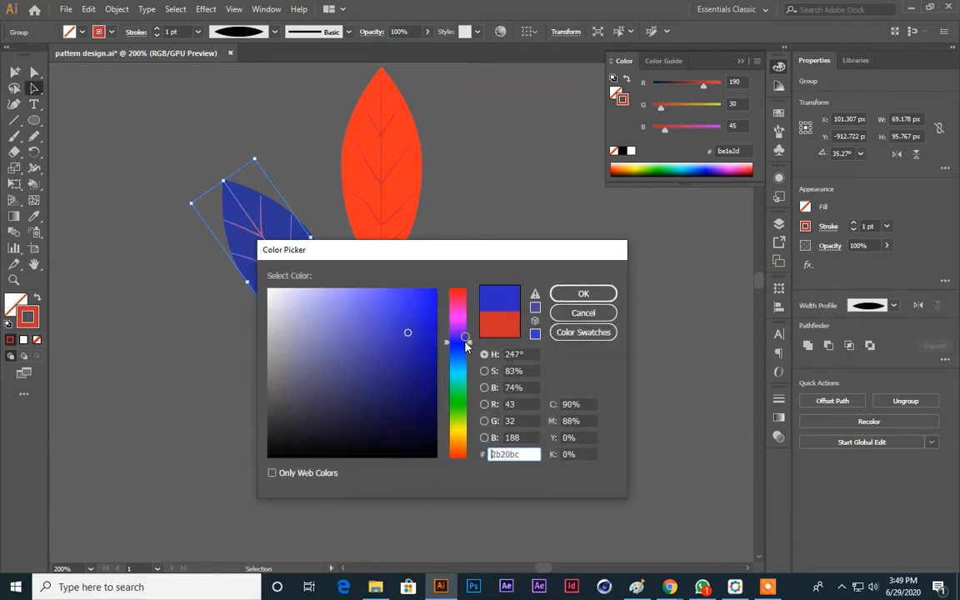
left_click(433, 391)
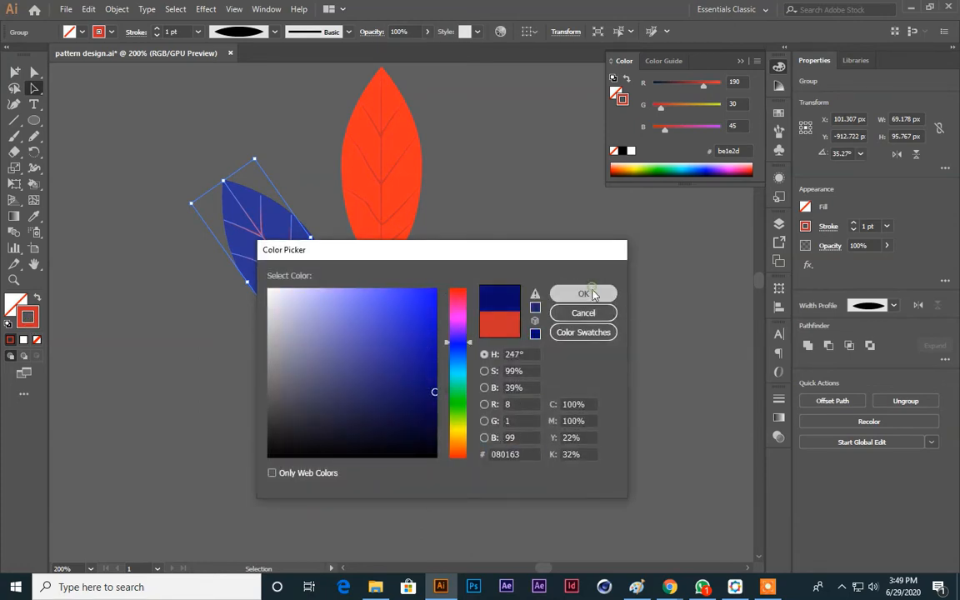
left_click(583, 293)
left_click(596, 306)
Select the whole blue leaf with its veins and create a horizontally mirrored copy of it
key("ctrl+minus")
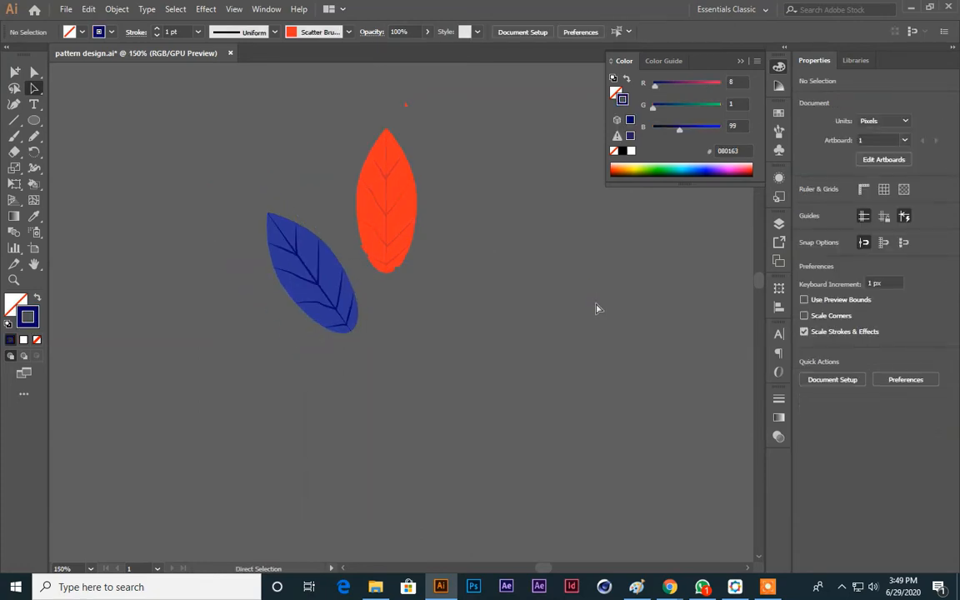
left_click_drag(585, 342, 590, 370)
scroll(356, 359, "down", 2)
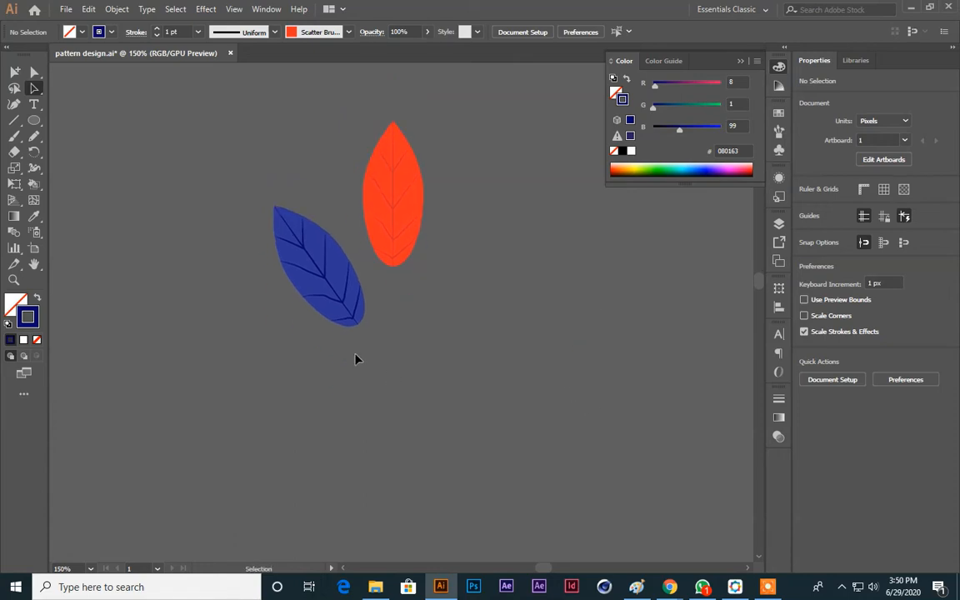
left_click_drag(245, 256, 244, 255)
left_click_drag(560, 325, 544, 374)
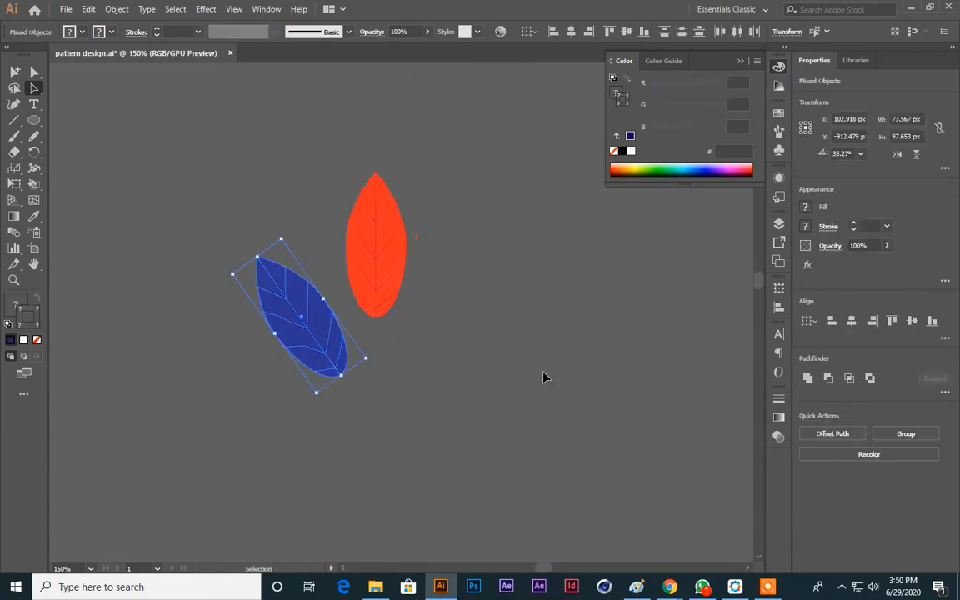
key("a")
key("v")
left_click(896, 155)
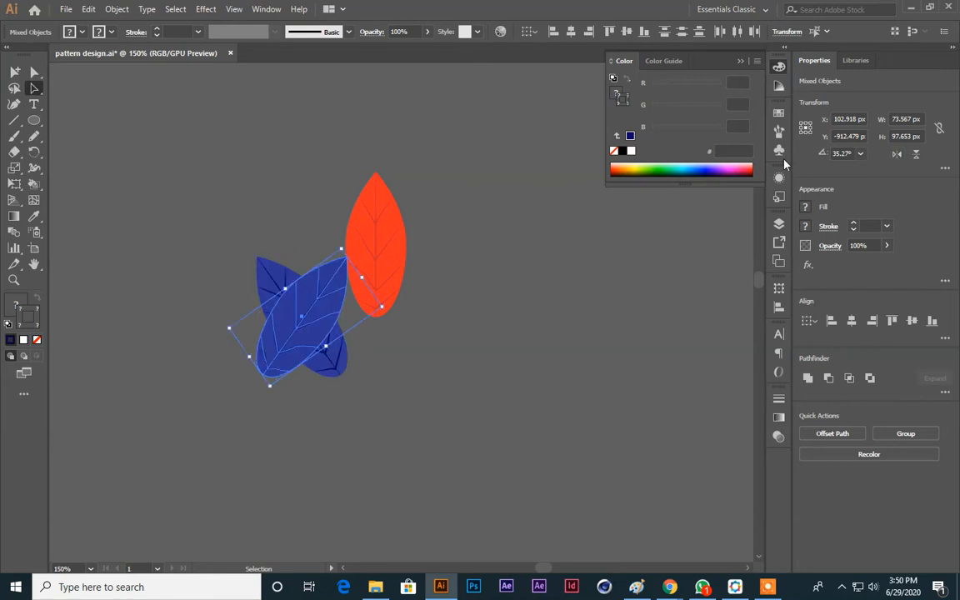
Move the mirrored leaf copy away from the original to the lower right of the red leaf and deselect it
key("Right")
key("Right")
key("Right")
key("Right")
key("Right")
key("Right")
key("Right")
key("Right")
key("Right")
key("Right")
key("Right")
key("Right")
key("Right")
key("Right")
key("Right")
key("Right")
key("Right")
key("Right")
key("Right")
key("Right")
key("Right")
key("Right")
key("Right")
key("Right")
key("Right")
key("Right")
key("Right")
key("Right")
key("Right")
key("Right")
key("Right")
key("Right")
key("Right")
key("Right")
key("Right")
key("Right")
key("Right")
key("Right")
key("Right")
key("Right")
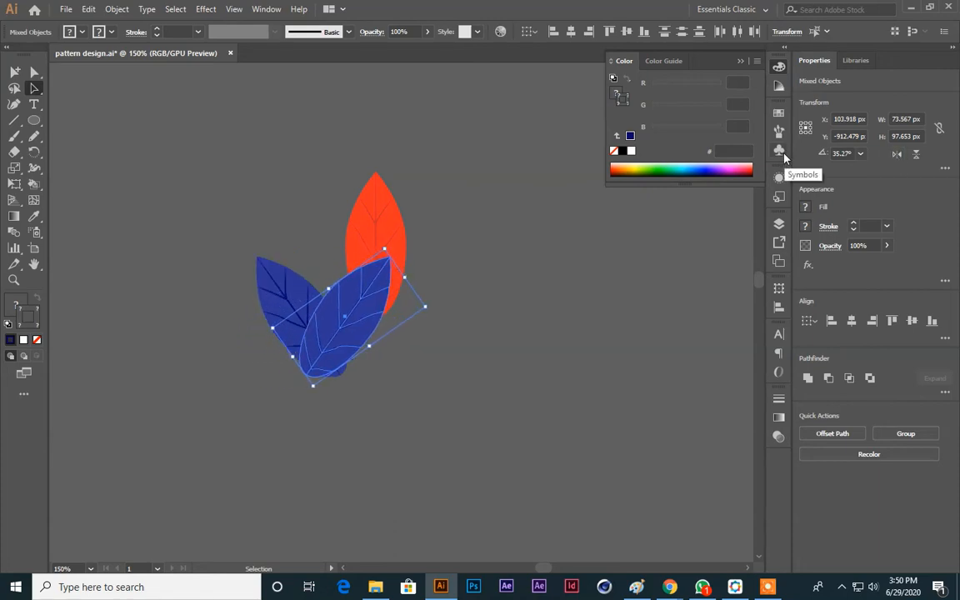
left_click_drag(412, 318, 450, 367)
left_click(518, 379)
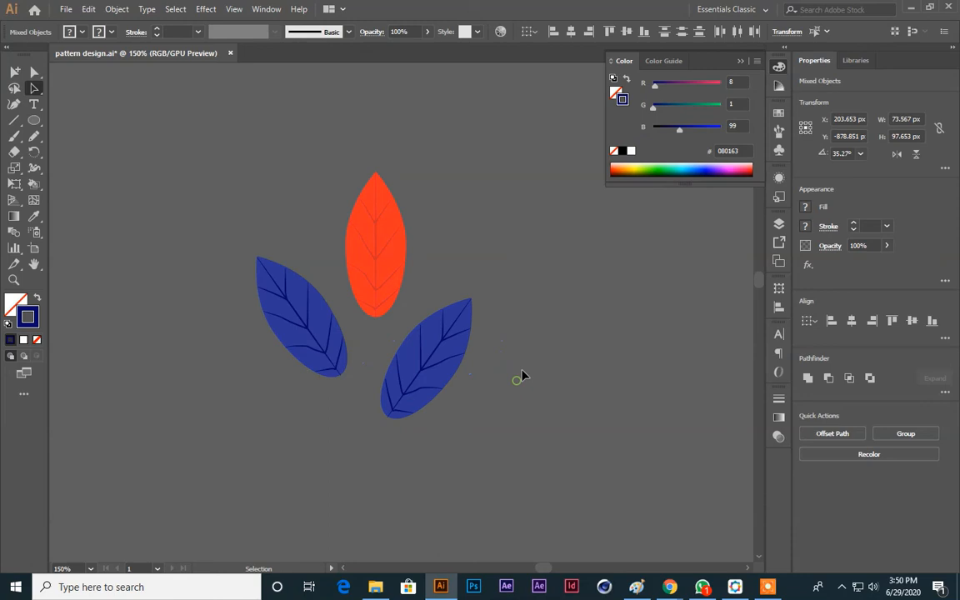
Fill the body of the mirrored leaf copy with a medium green swatch, leaving its stroke empty, and deselect it
left_click(461, 342)
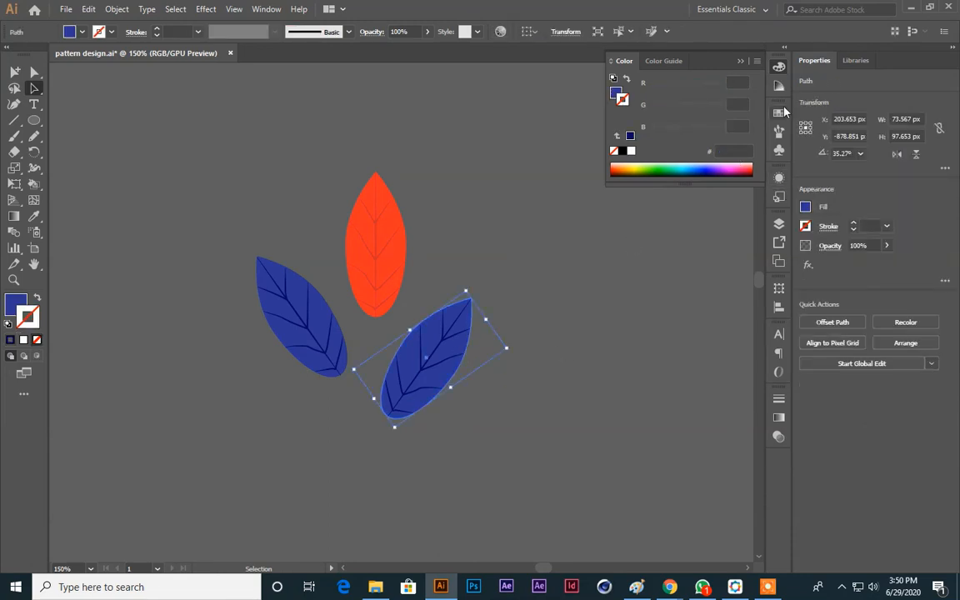
left_click(780, 112)
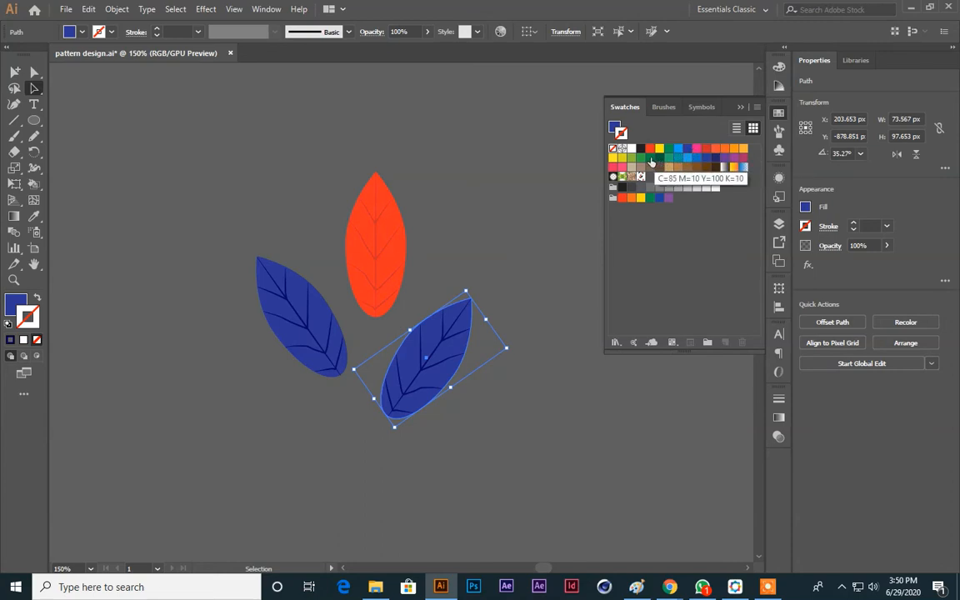
left_click(652, 158)
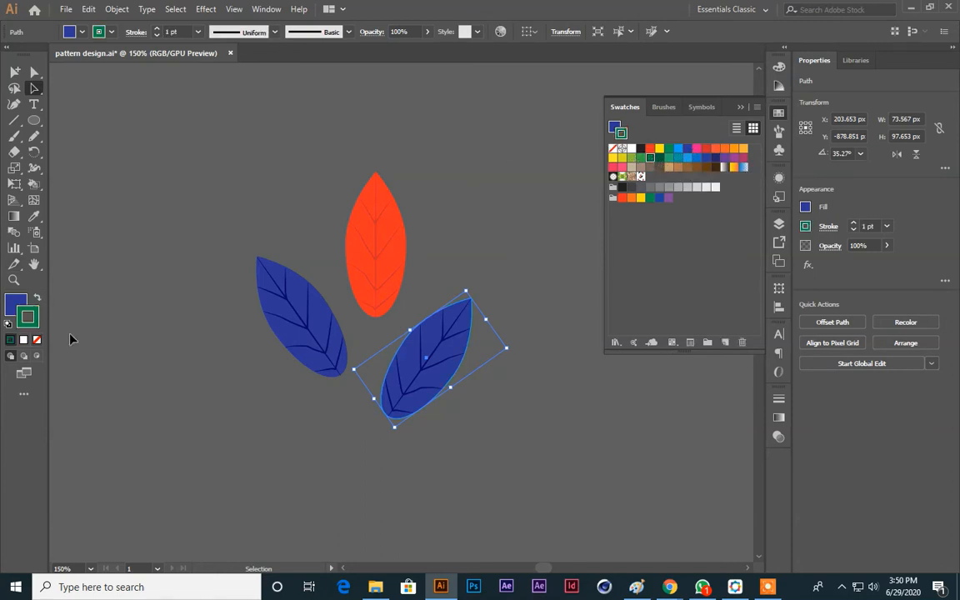
key("ctrl+z")
left_click(20, 308)
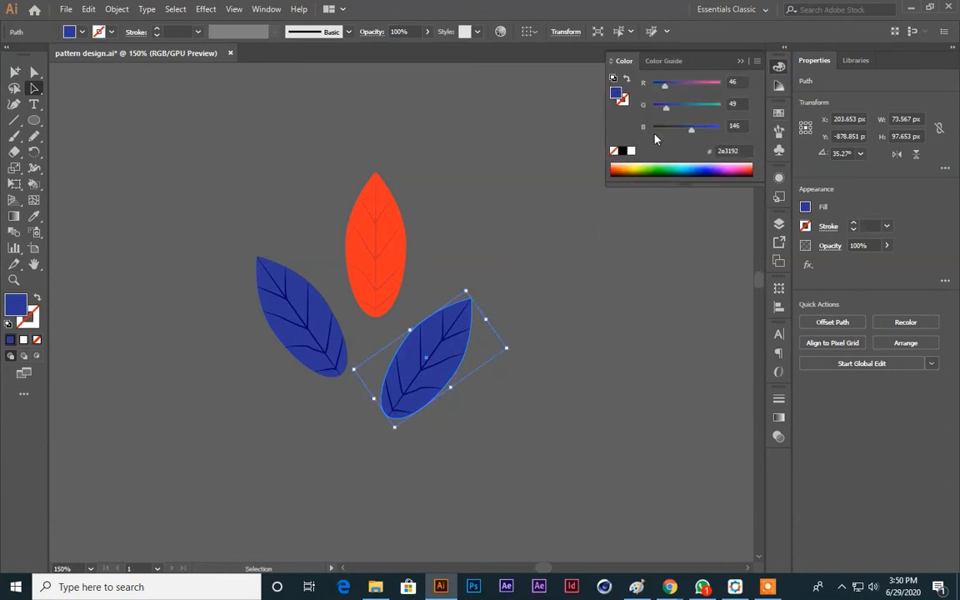
left_click(779, 113)
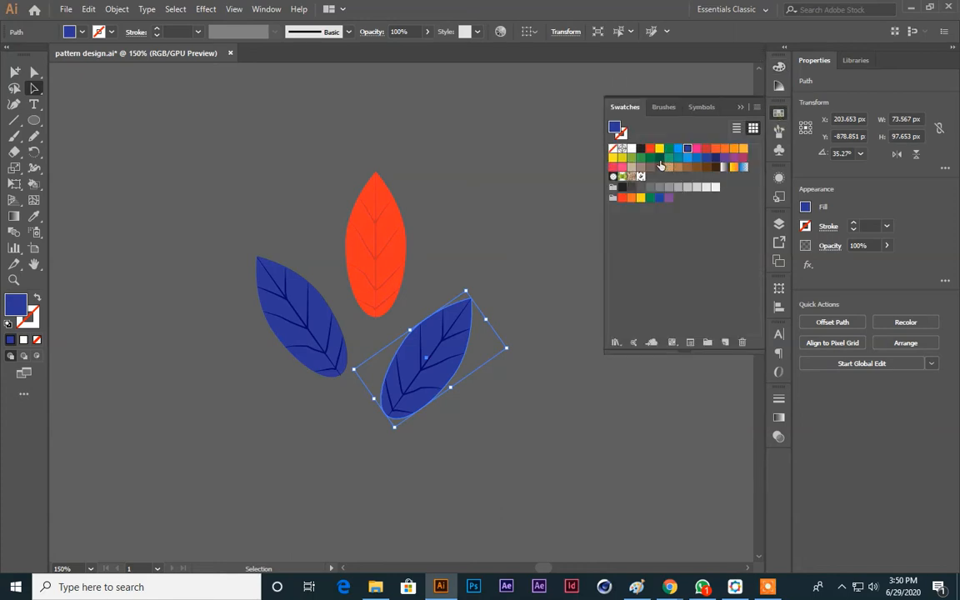
left_click(642, 158)
left_click(526, 170)
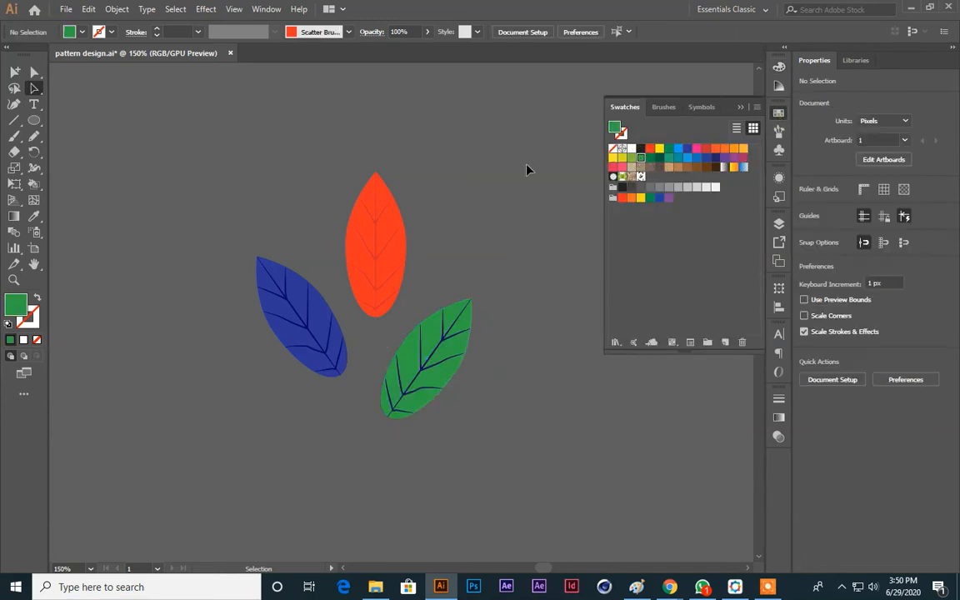
Set the stroke of the green leaf's vein group to dark green 003f01 and deselect it
key("ctrl+equal")
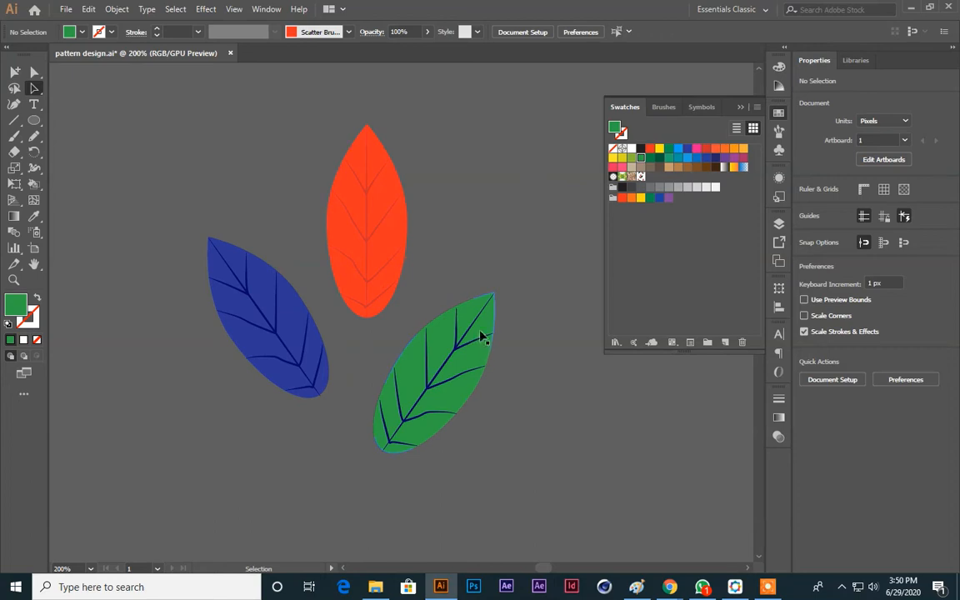
left_click(482, 336)
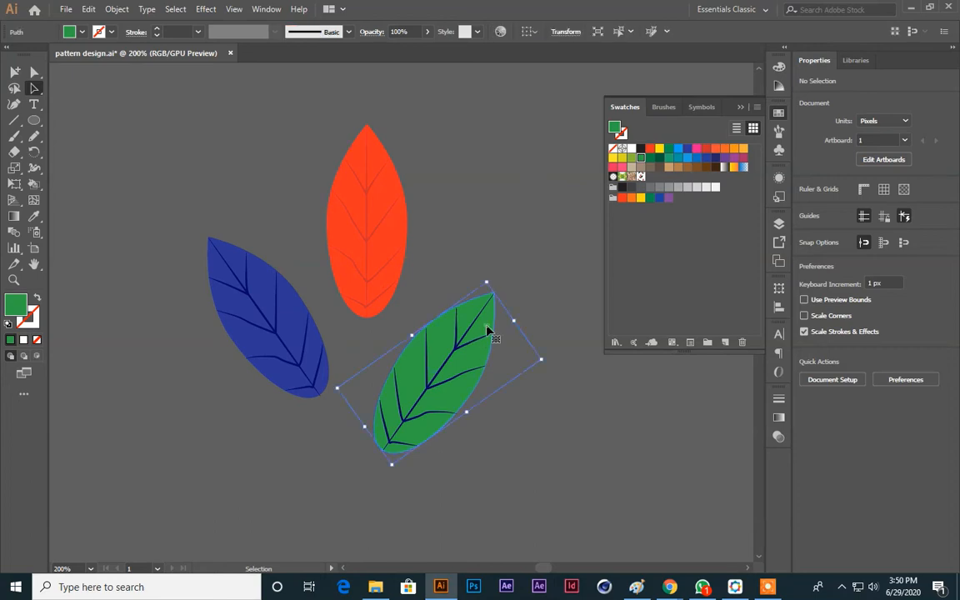
double_click(36, 323)
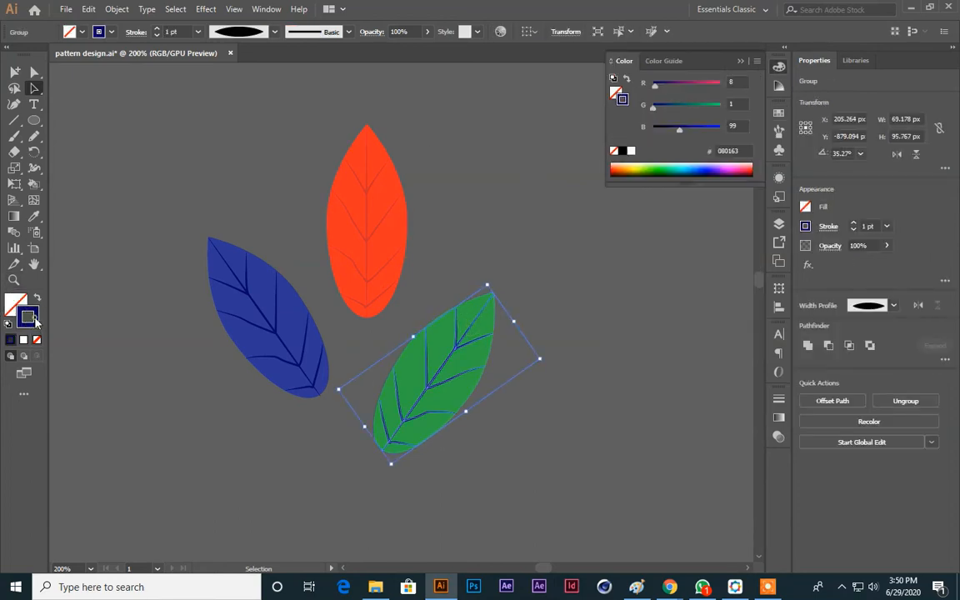
mouse_move(469, 347)
left_mouse_down()
mouse_move(468, 369)
mouse_move(435, 397)
mouse_move(436, 414)
left_mouse_up()
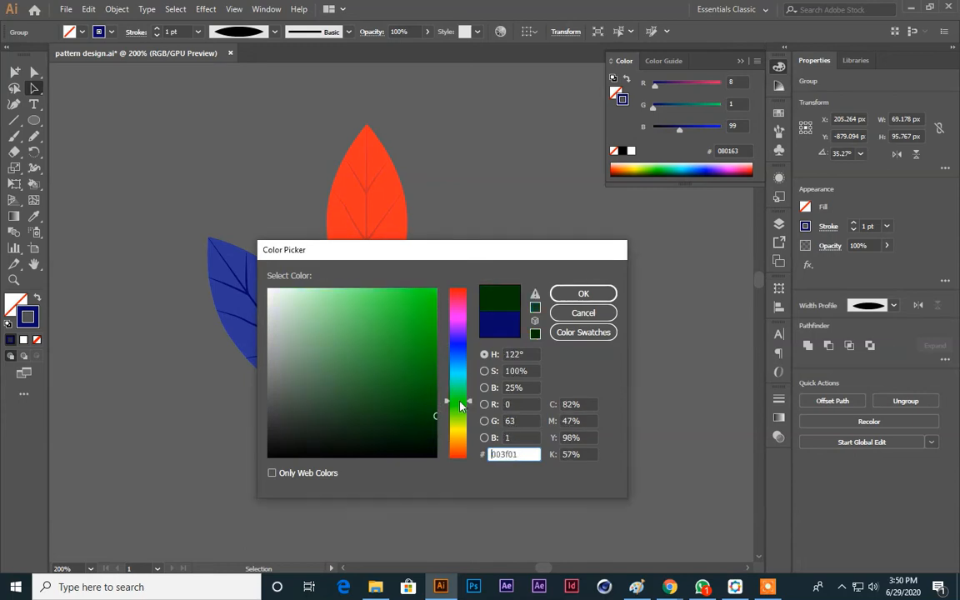
left_click(584, 294)
left_click(628, 363)
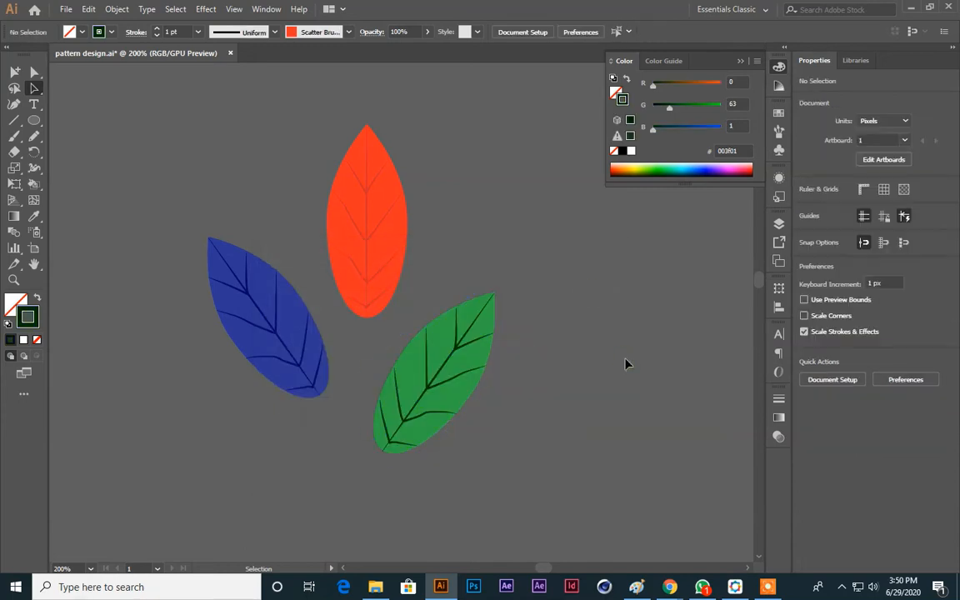
Try a Paintbrush stroke at the red leaf's base with the current scatter brush, and undo it
scroll(628, 364, "down", 1)
key("ctrl+plus")
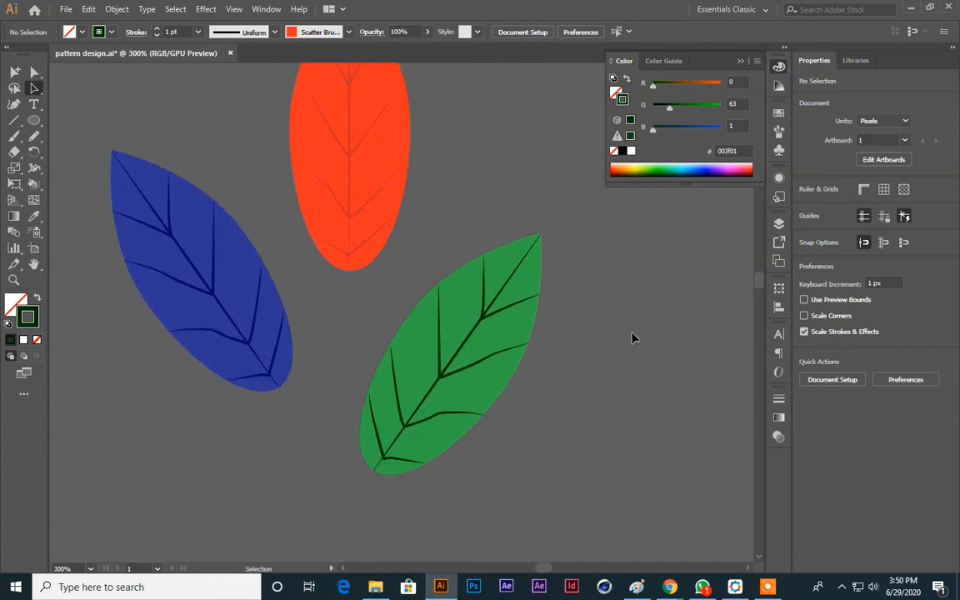
left_click(14, 136)
scroll(349, 263, "down", 4)
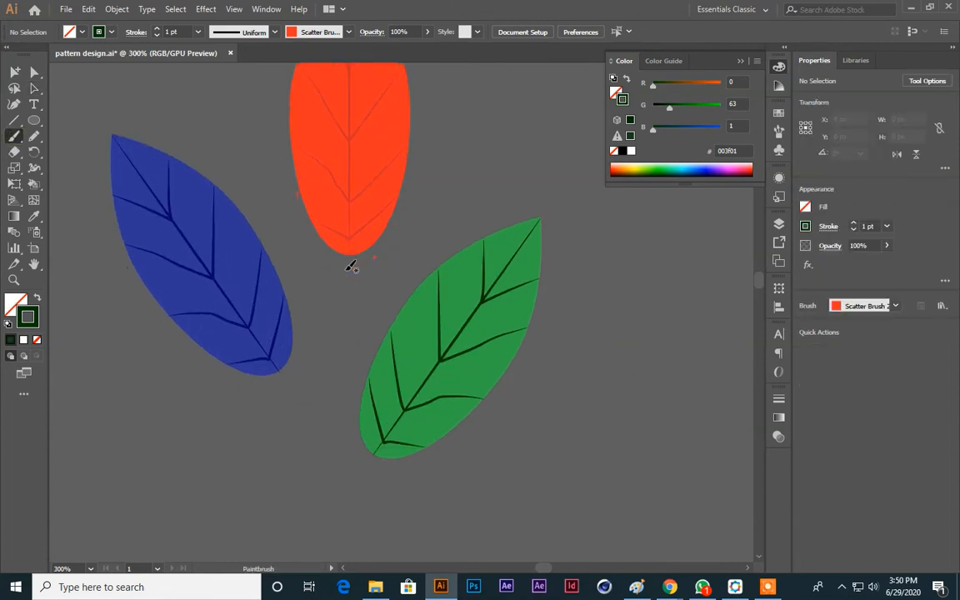
left_click(351, 126)
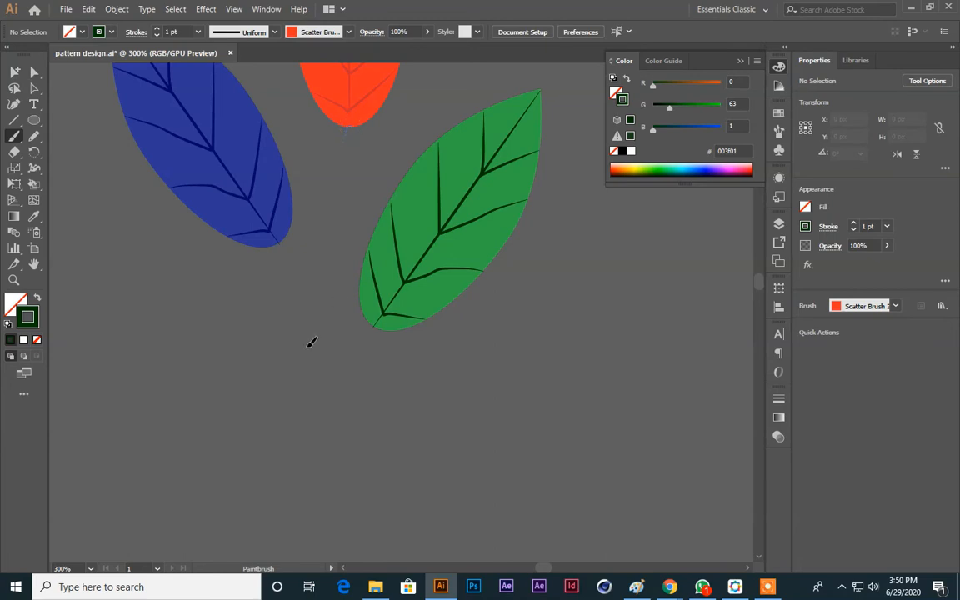
key("ctrl+z")
scroll(387, 329, "up", 3)
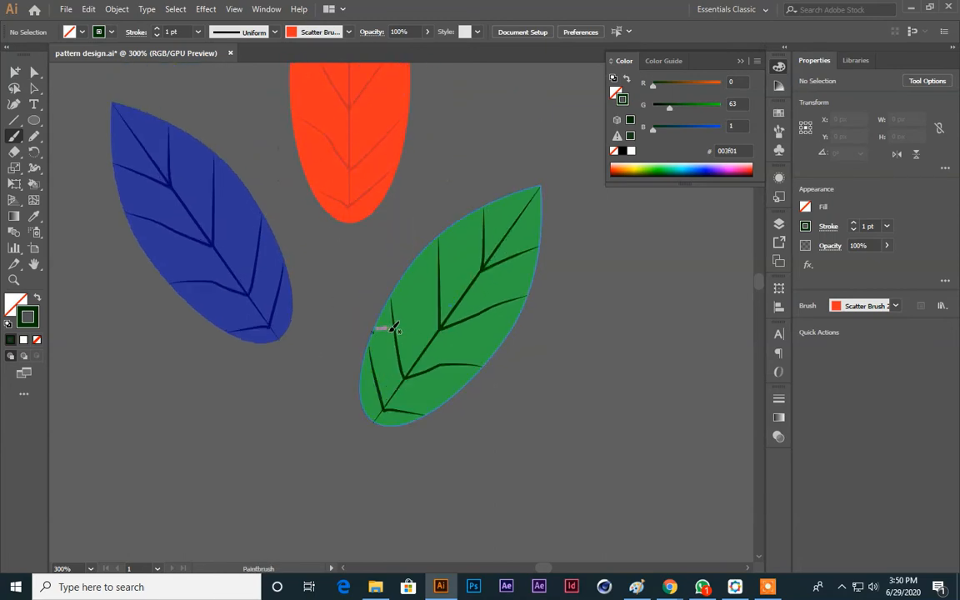
Paint a curved dark green stem down from the red leaf with the 5 pt. Round brush, plus short branches to the green and blue leaves
left_click(325, 31)
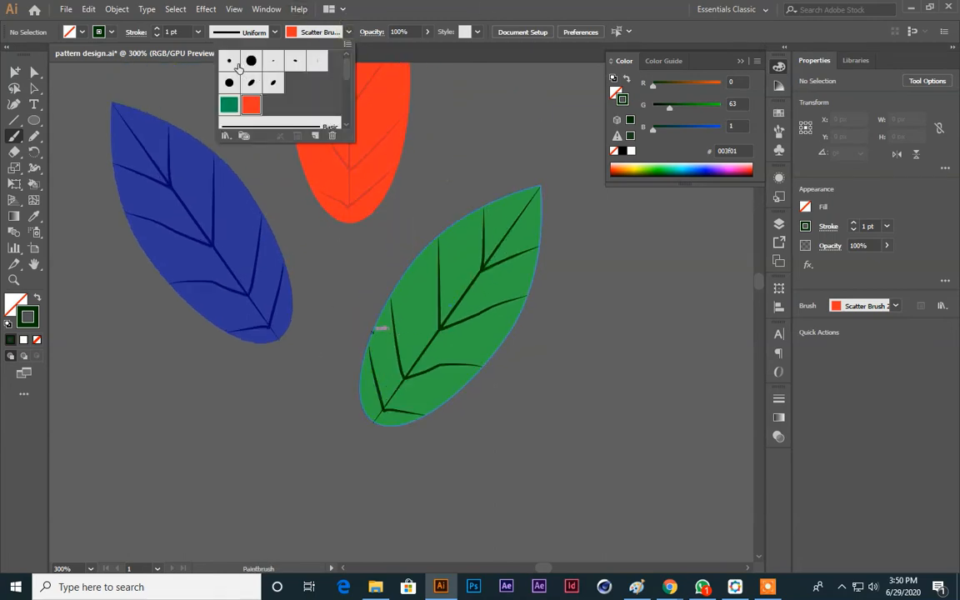
left_click(229, 62)
left_click(382, 122)
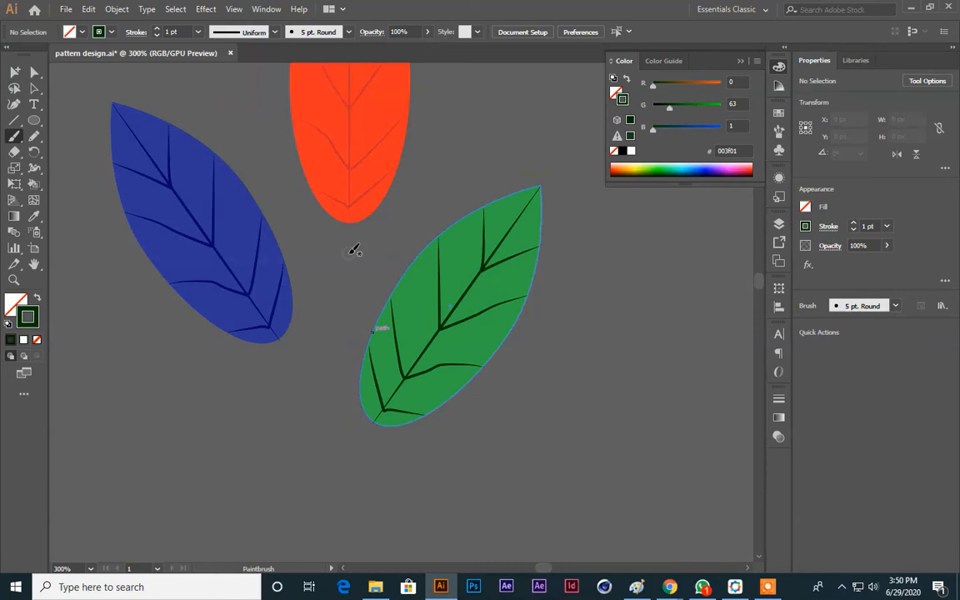
scroll(355, 250, "down", 2)
mouse_move(352, 175)
left_mouse_down()
mouse_move(311, 254)
mouse_move(326, 440)
mouse_move(301, 479)
left_mouse_up()
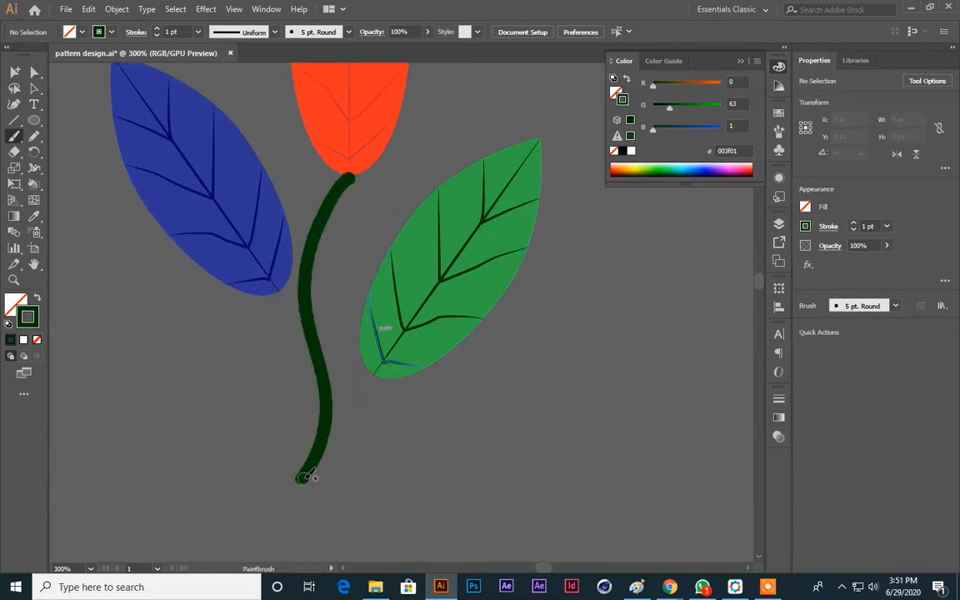
left_click_drag(326, 399, 381, 372)
left_click_drag(275, 288, 298, 300)
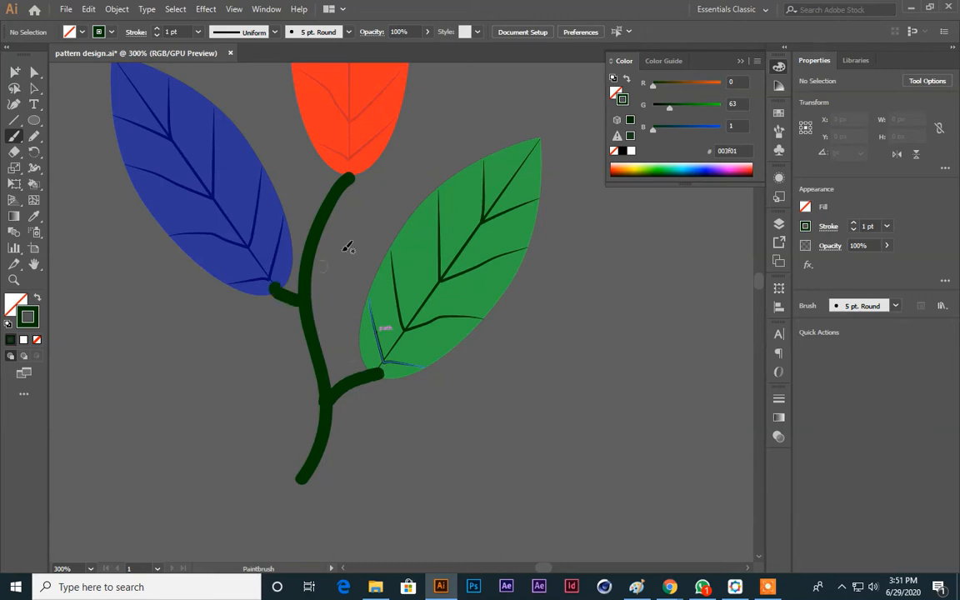
scroll(384, 240, "up", 2)
Try making a pattern from the three leaves and their stem, and cancel the pattern editing
left_click(34, 88)
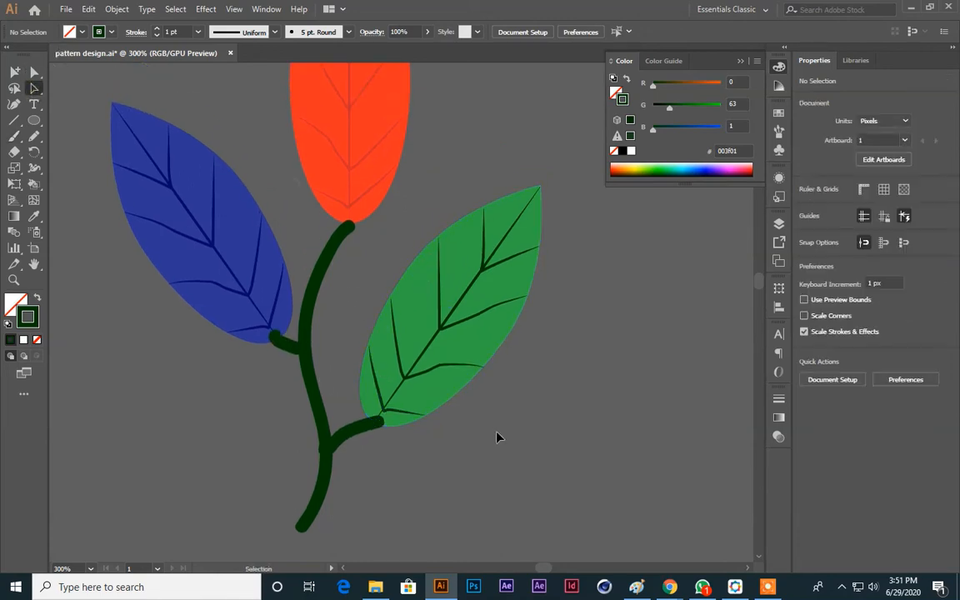
key("ctrl+minus")
key("ctrl+minus")
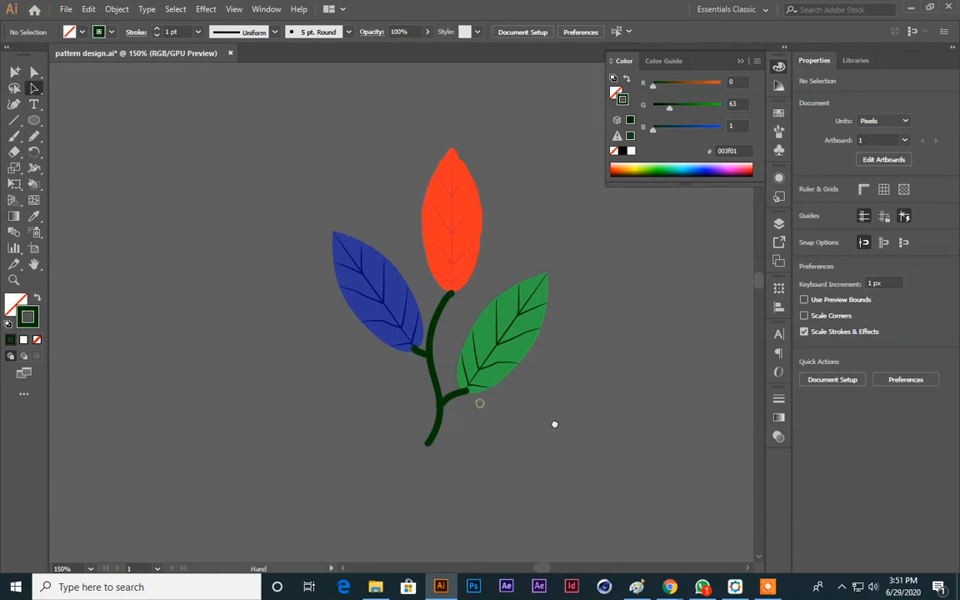
left_click_drag(323, 147, 536, 441)
left_click(740, 61)
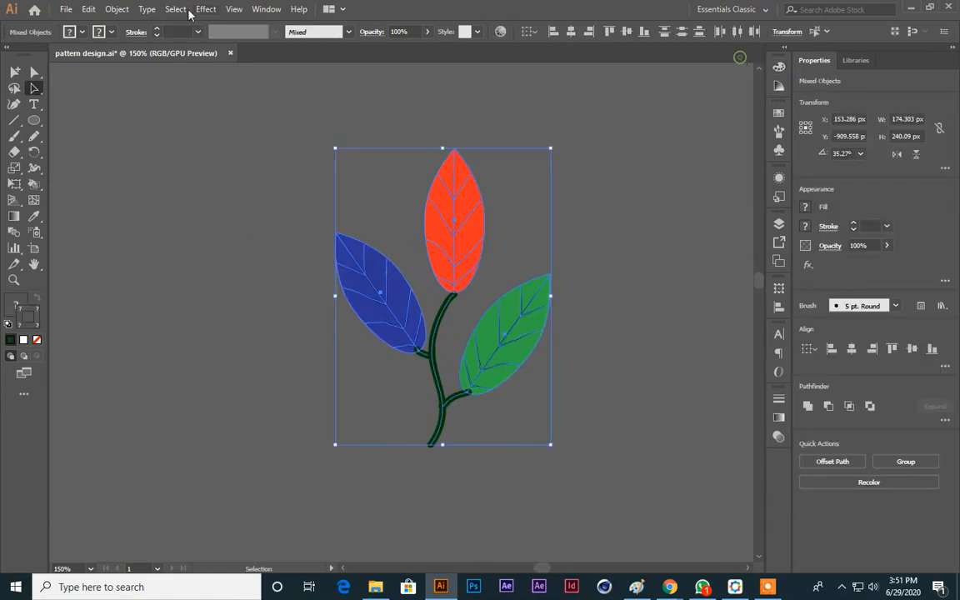
left_click(117, 9)
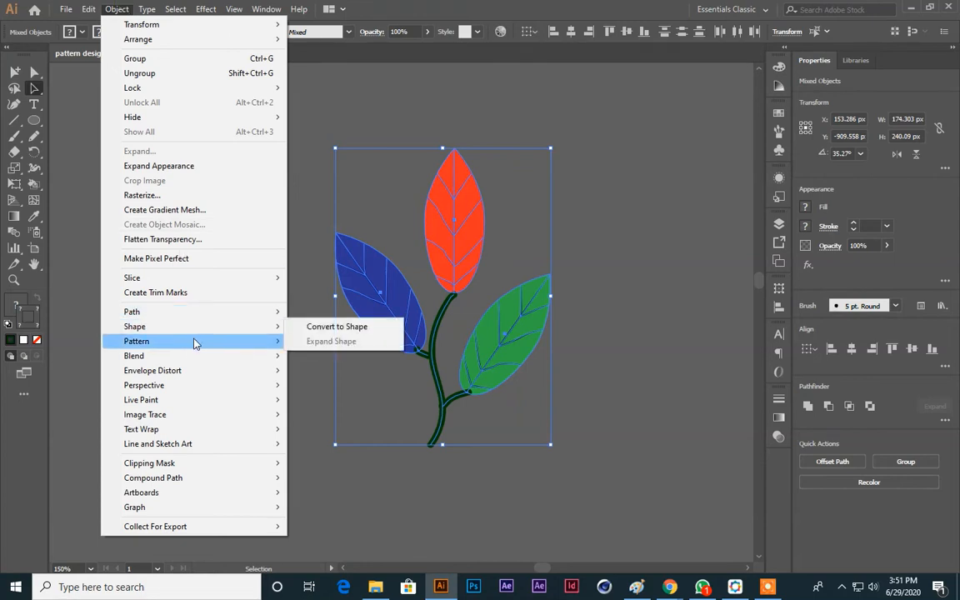
mouse_move(193, 341)
left_click(309, 345)
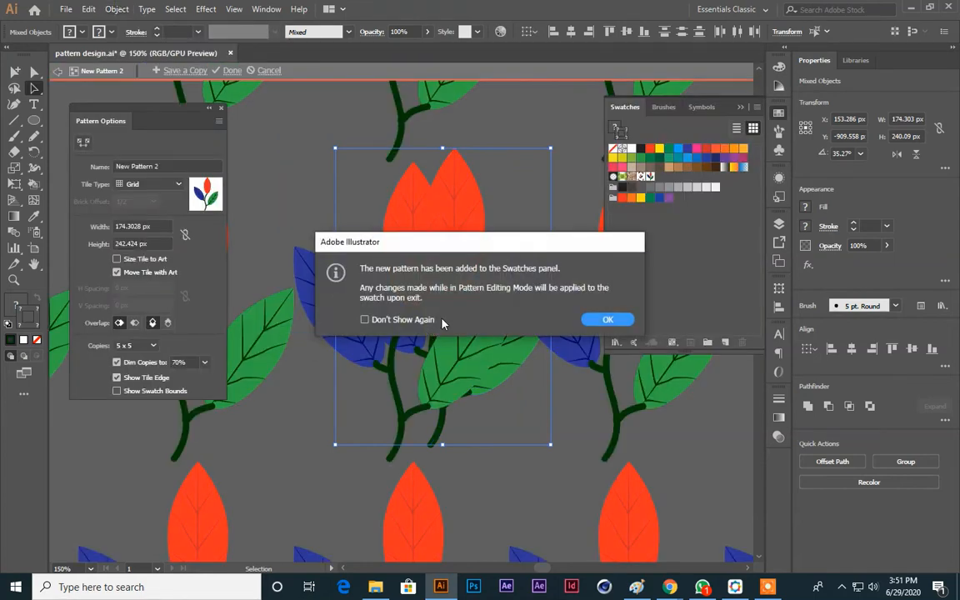
left_click(611, 321)
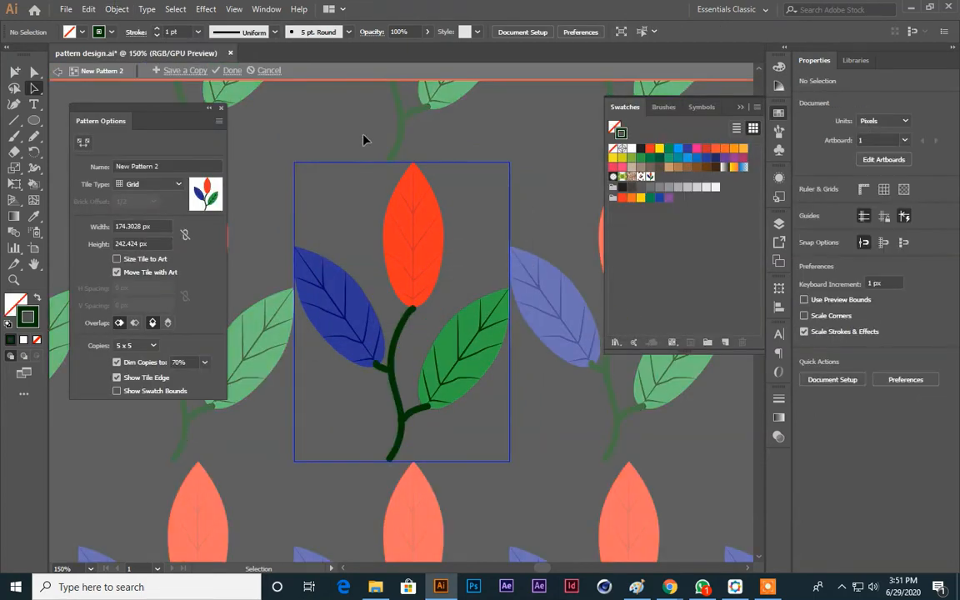
left_click(268, 71)
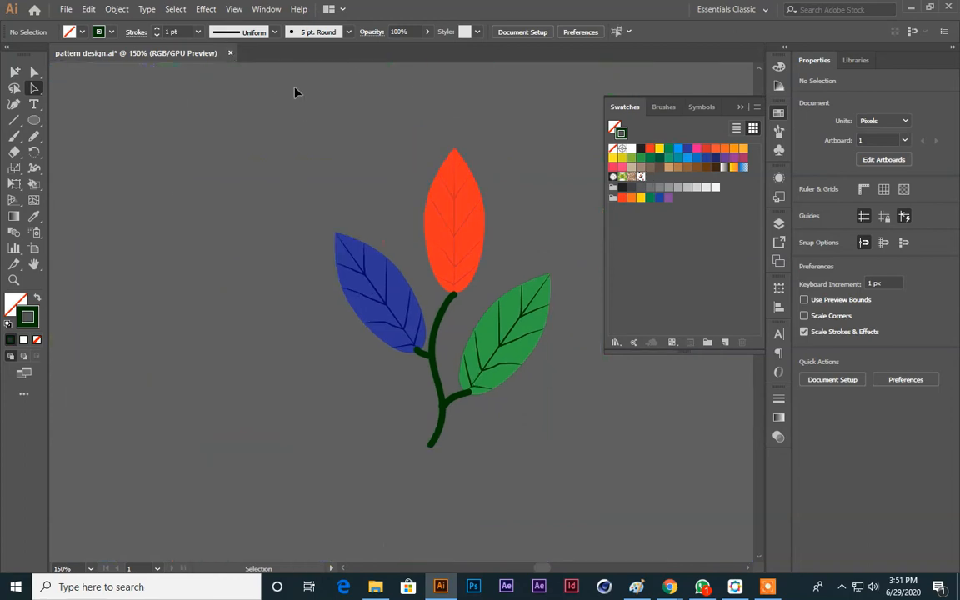
Add the three leaves with their stem to the swatches as a new pattern swatch
left_click_drag(292, 136, 514, 446)
left_click_drag(447, 253, 707, 217)
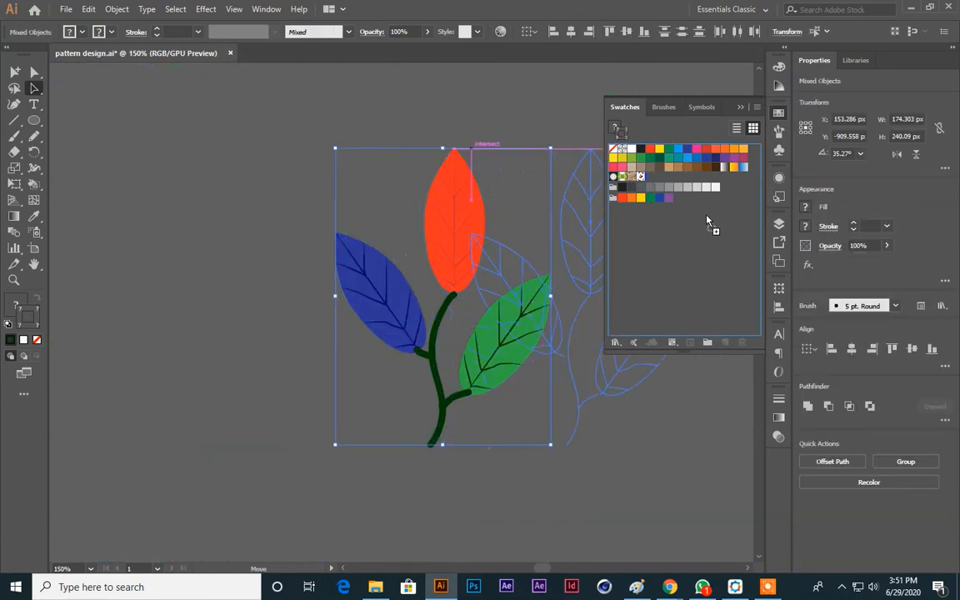
left_click_drag(750, 192, 750, 193)
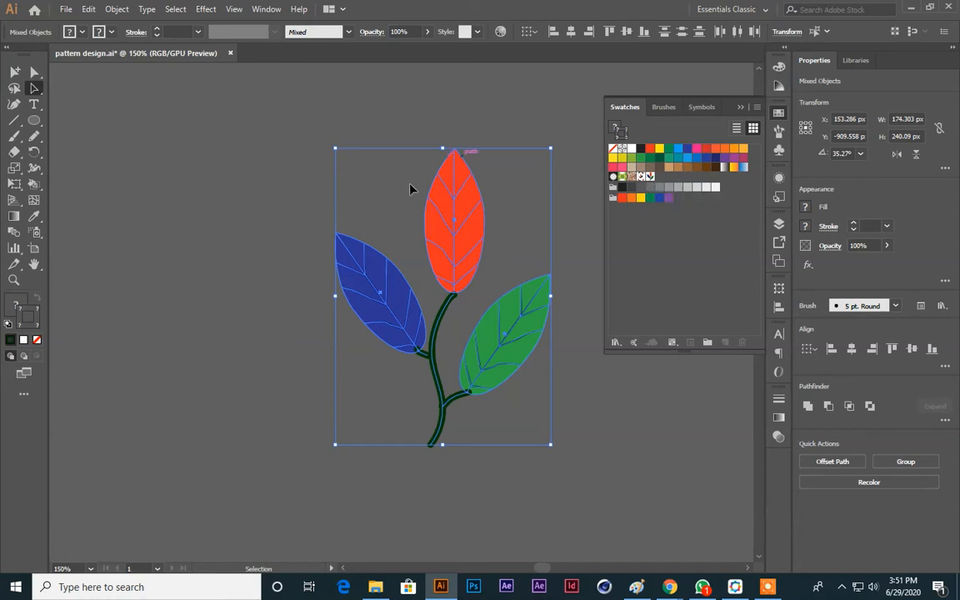
Delete the original three leaves and stem from the canvas
left_click(357, 135)
left_click_drag(266, 156, 462, 447)
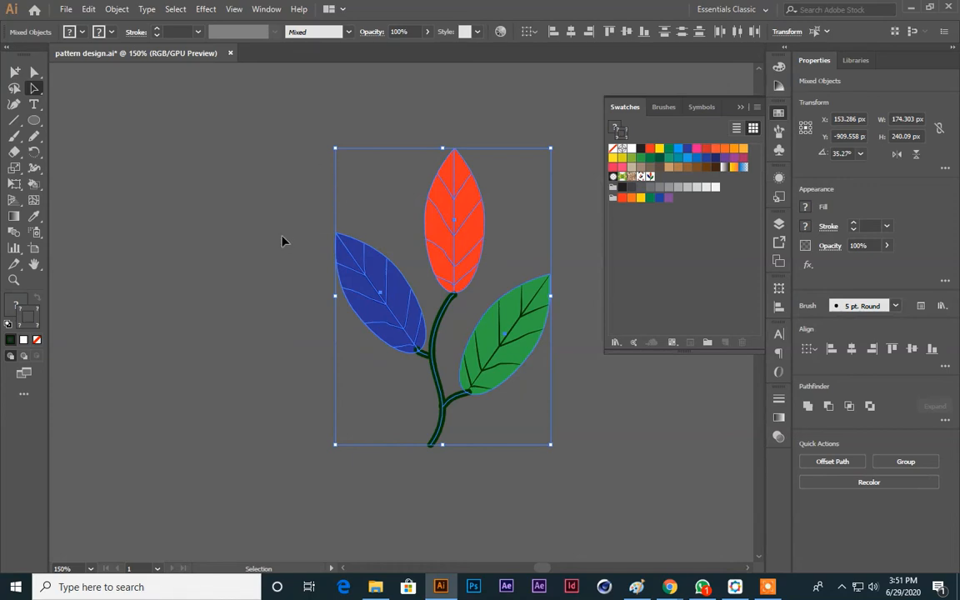
left_click_drag(259, 152, 503, 517)
key("Delete")
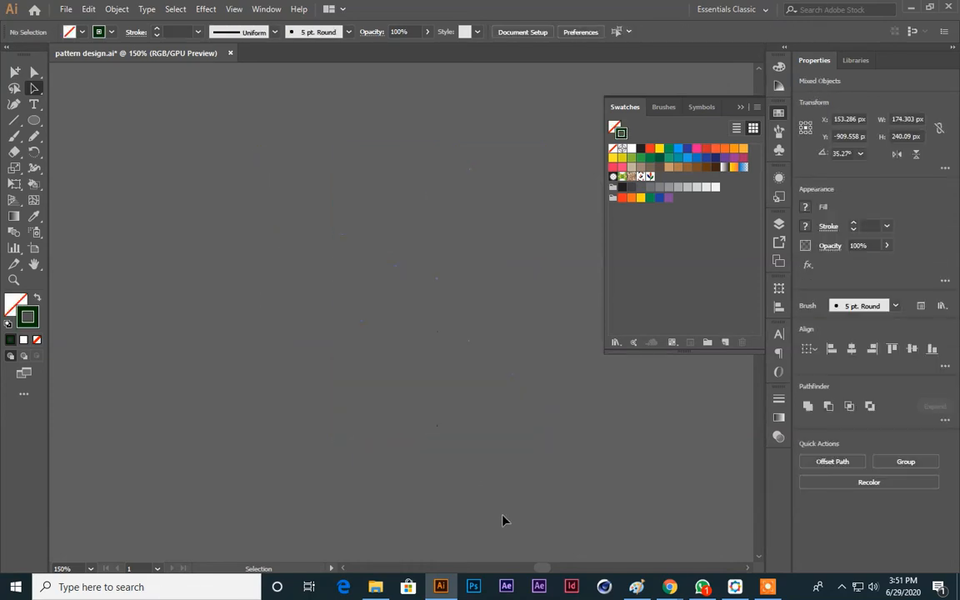
Draw a rectangle about 403 by 338 px with a dark green fill and no stroke
left_click(33, 120)
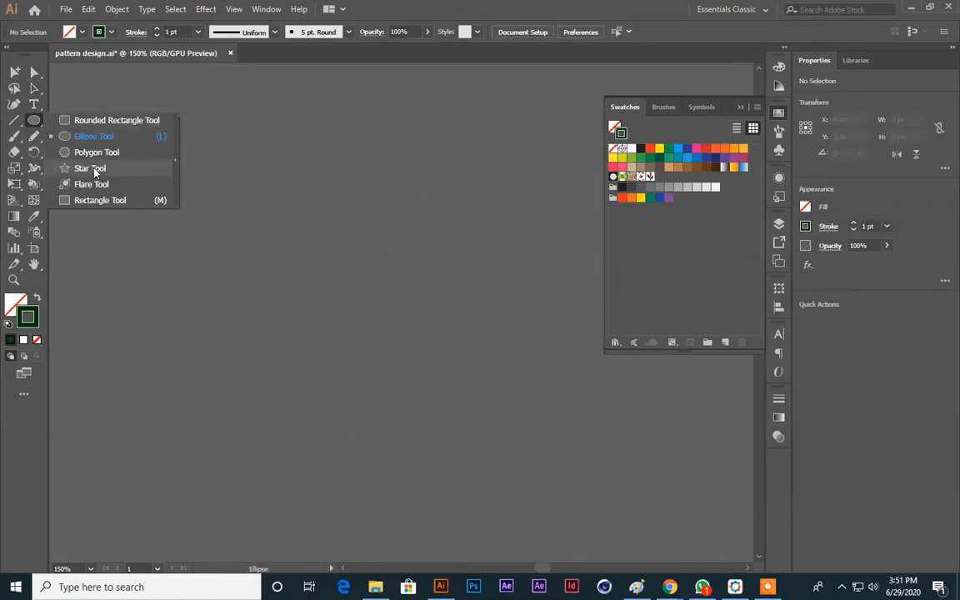
left_click(98, 205)
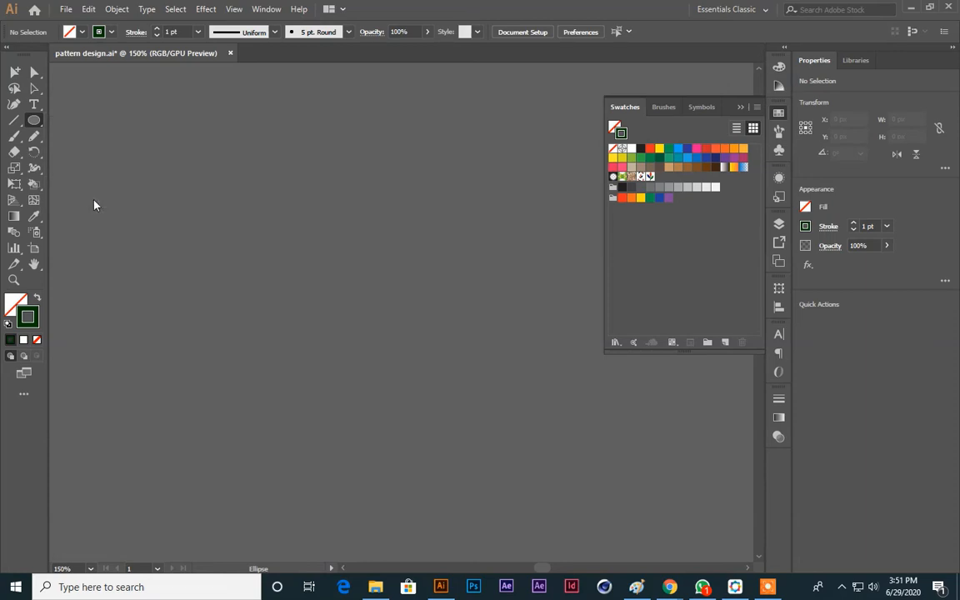
left_click(37, 300)
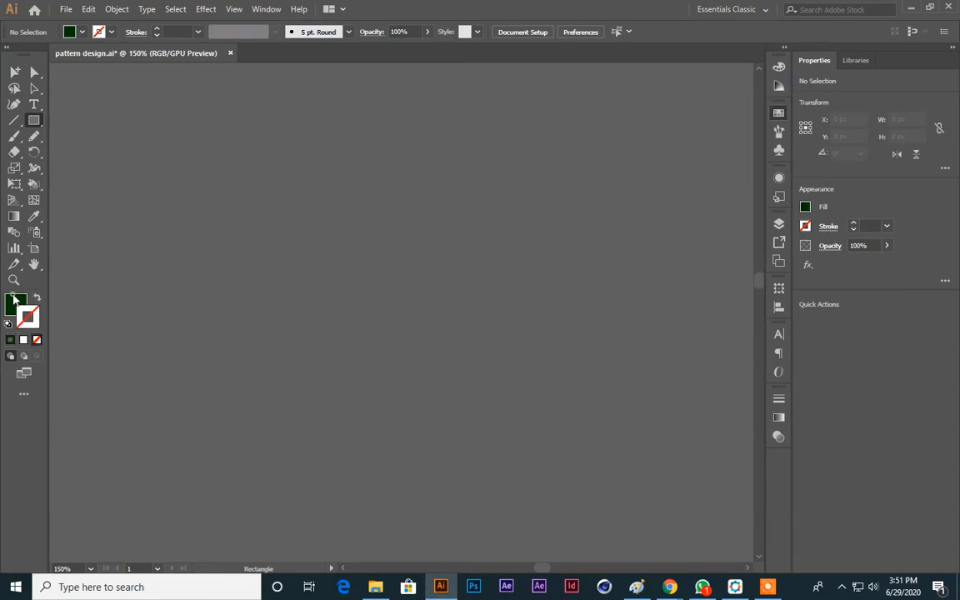
left_click_drag(153, 135, 652, 552)
left_click(15, 73)
scroll(242, 155, "down", 3)
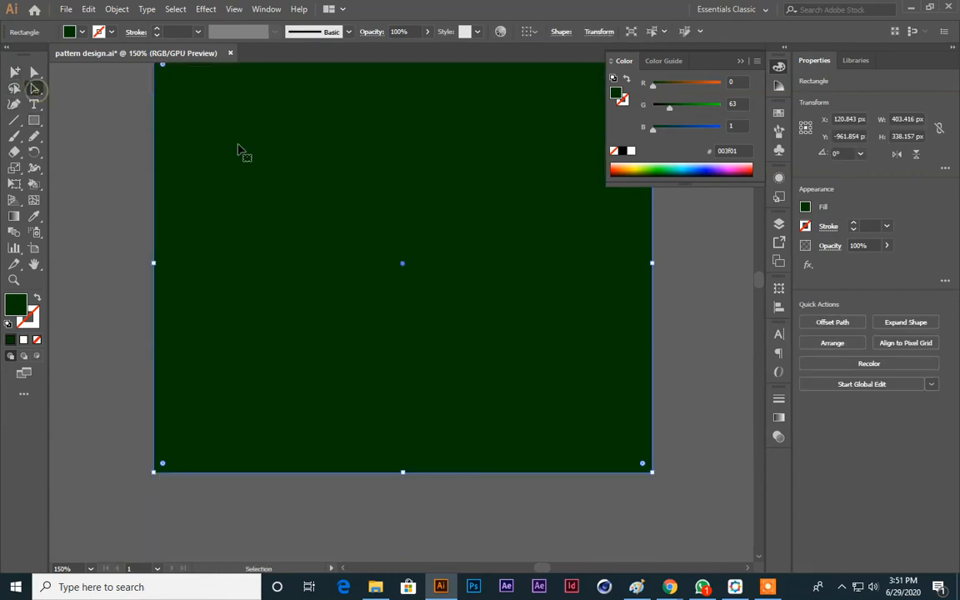
scroll(230, 142, "up", 2)
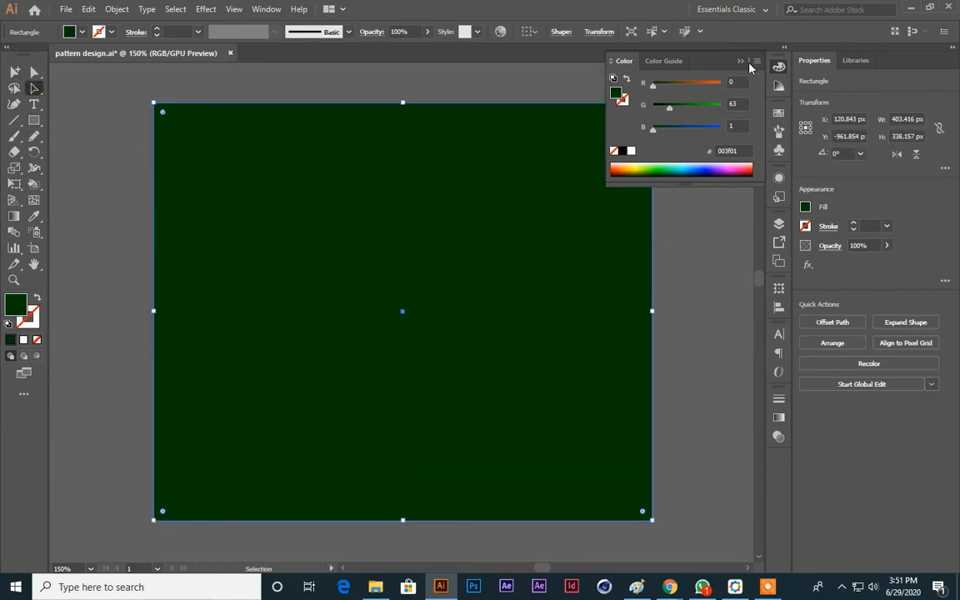
Fill the rectangle with the new leaf sprig pattern swatch
left_click(778, 66)
left_click(779, 112)
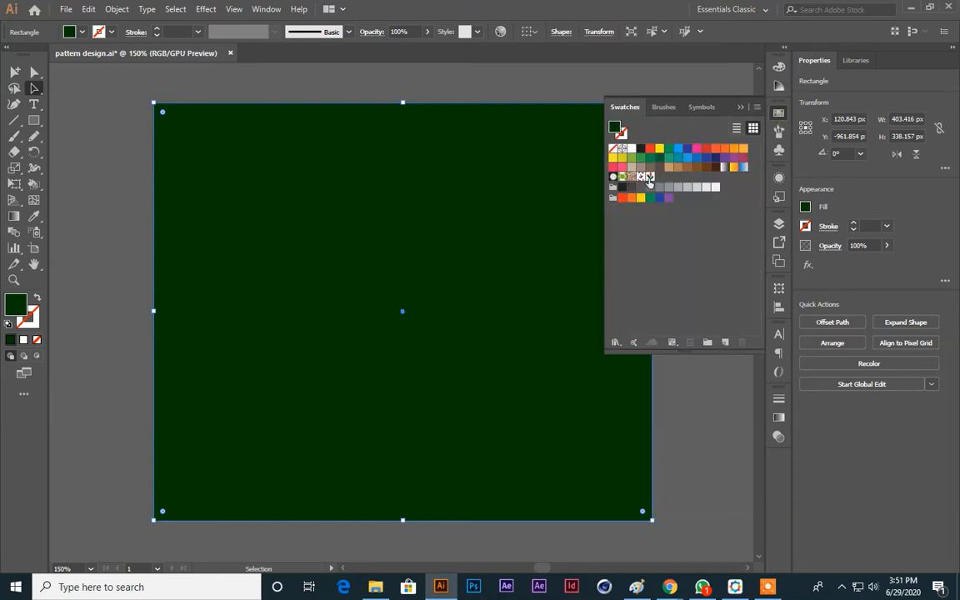
left_click(649, 179)
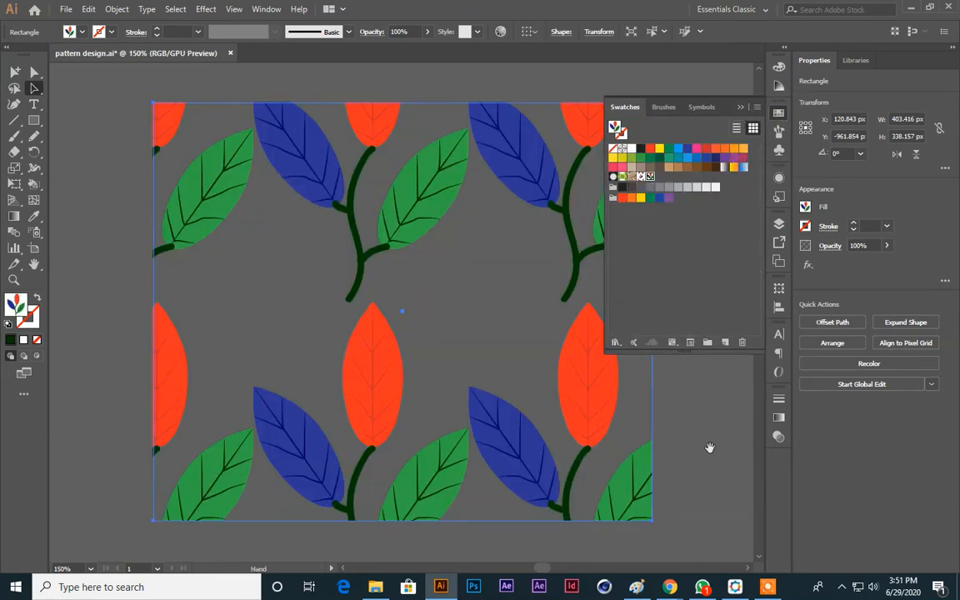
Enlarge the pattern-filled rectangle from its center to about 654 by 548 px and move it about 45 px to the left
left_click_drag(708, 447, 636, 419)
key("ctrl+minus")
key("ctrl+minus")
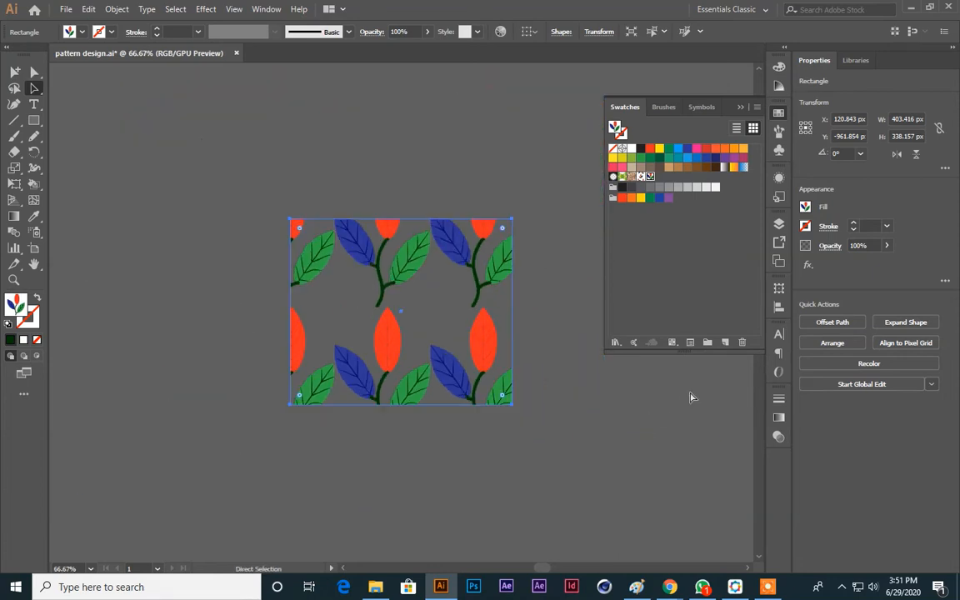
left_click_drag(516, 216, 582, 161)
left_click(402, 124)
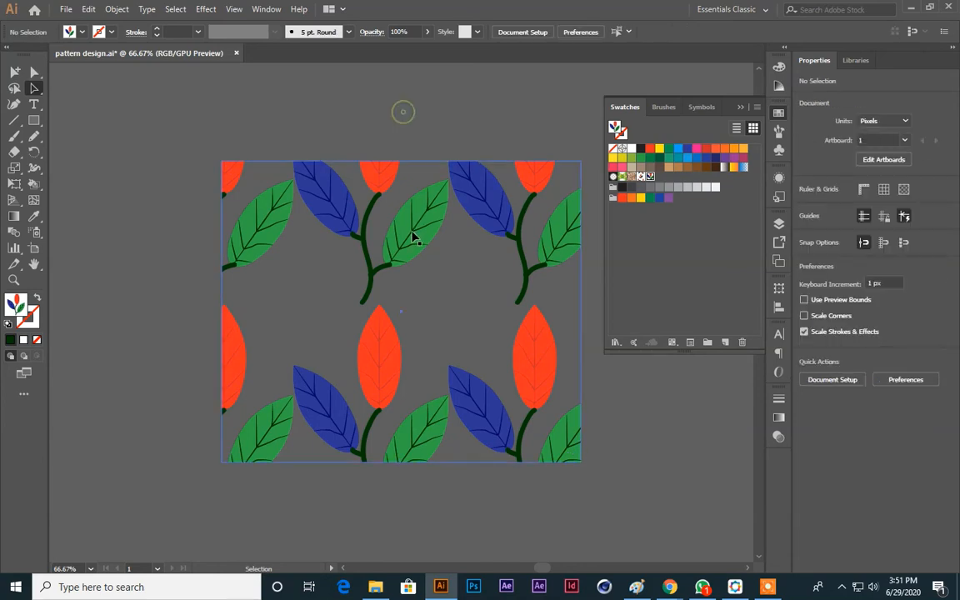
left_click_drag(517, 392, 493, 392)
left_click(579, 454)
left_click(386, 254)
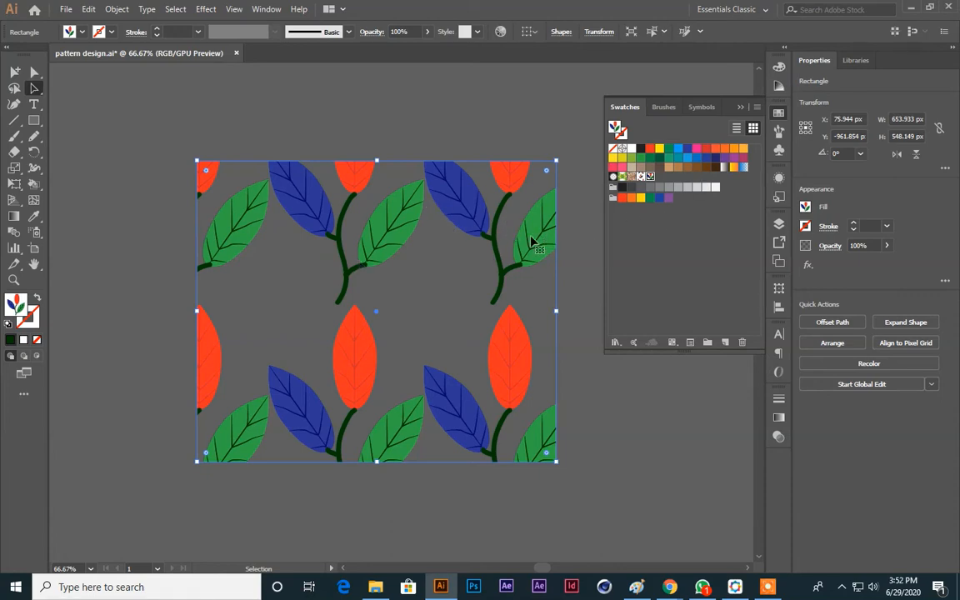
Open the leaf pattern swatch for editing and select all of the artwork in its tile
double_click(650, 178)
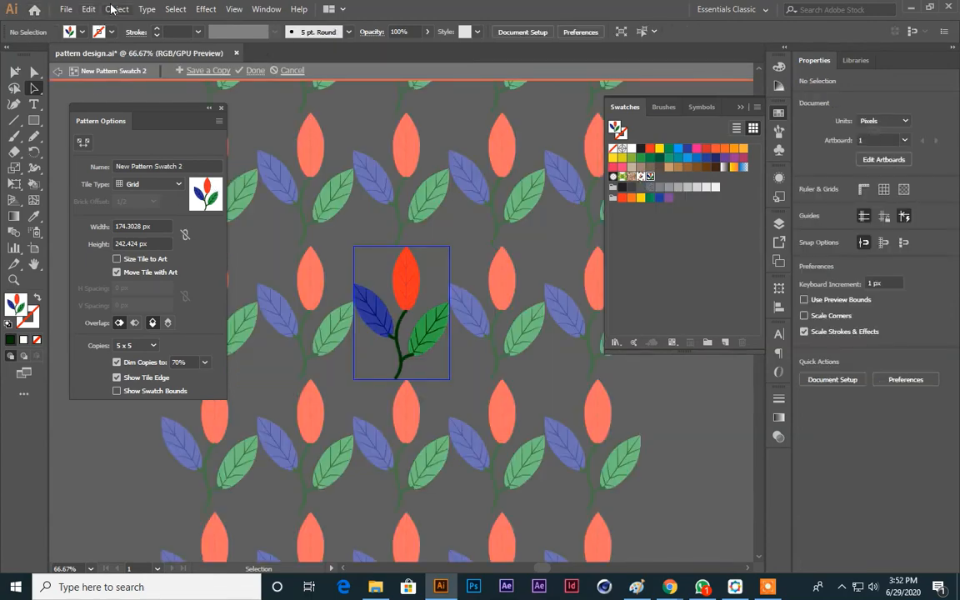
left_click(115, 9)
left_click(214, 312)
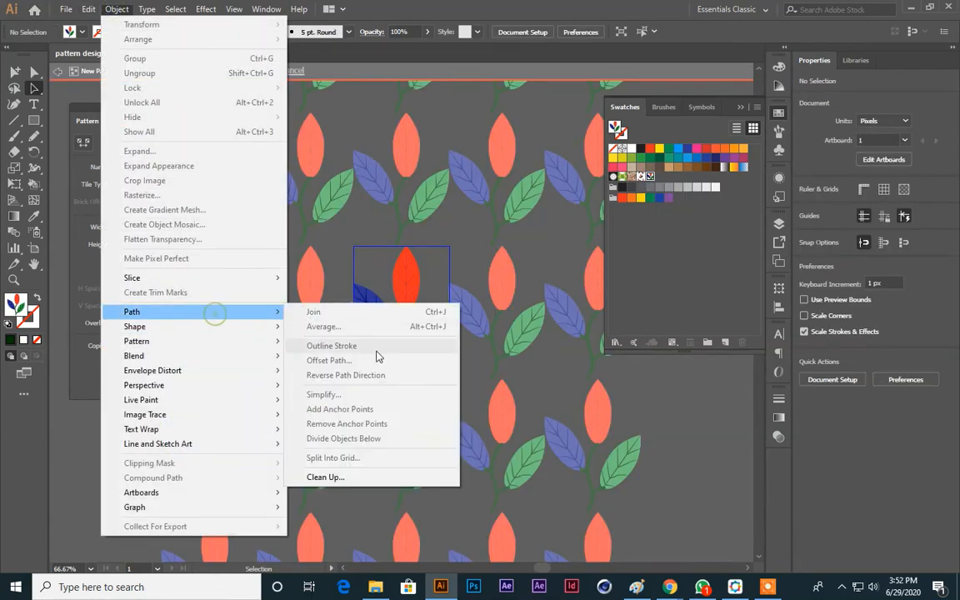
mouse_move(234, 350)
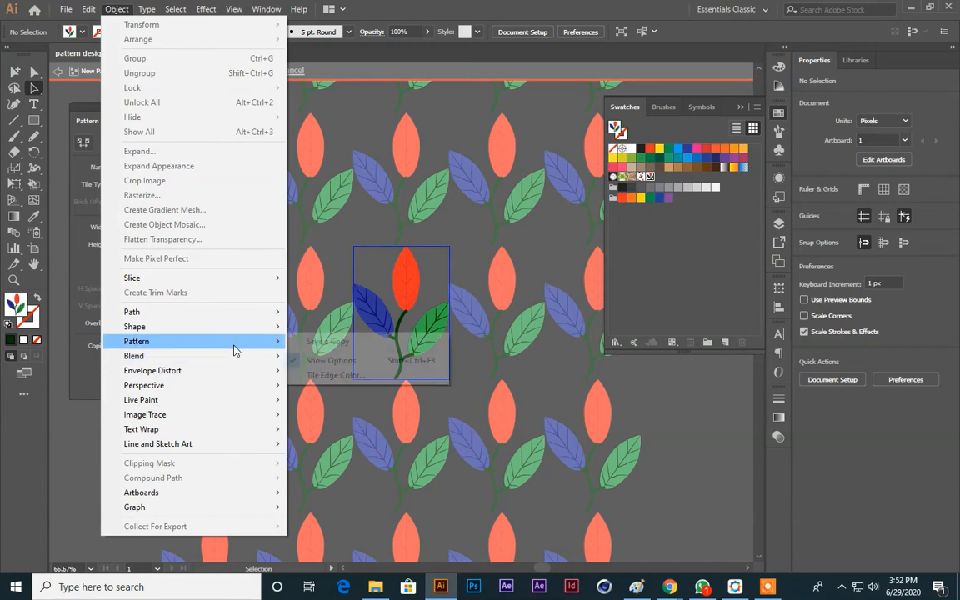
left_click(313, 365)
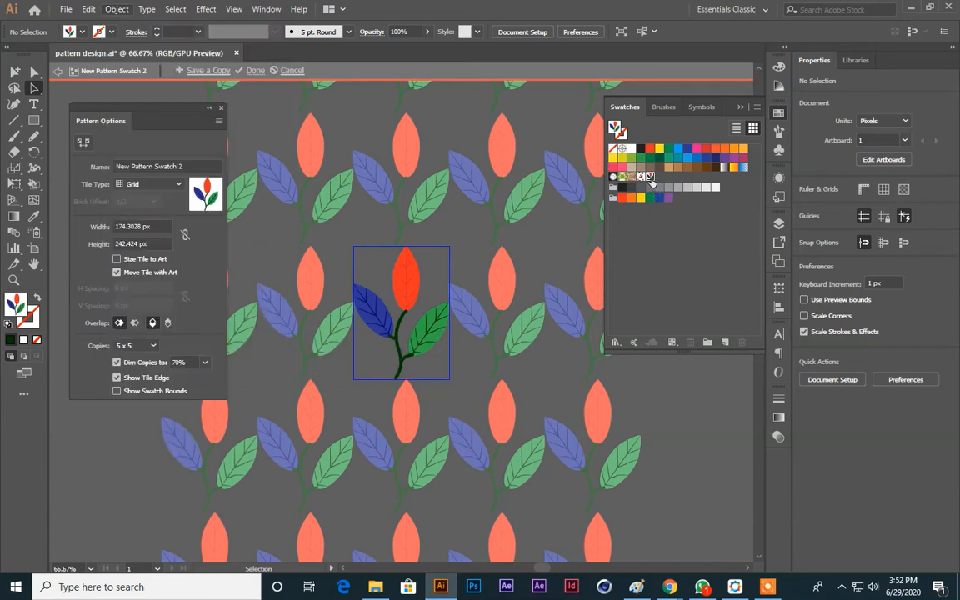
key("ctrl+equal")
key("ctrl+equal")
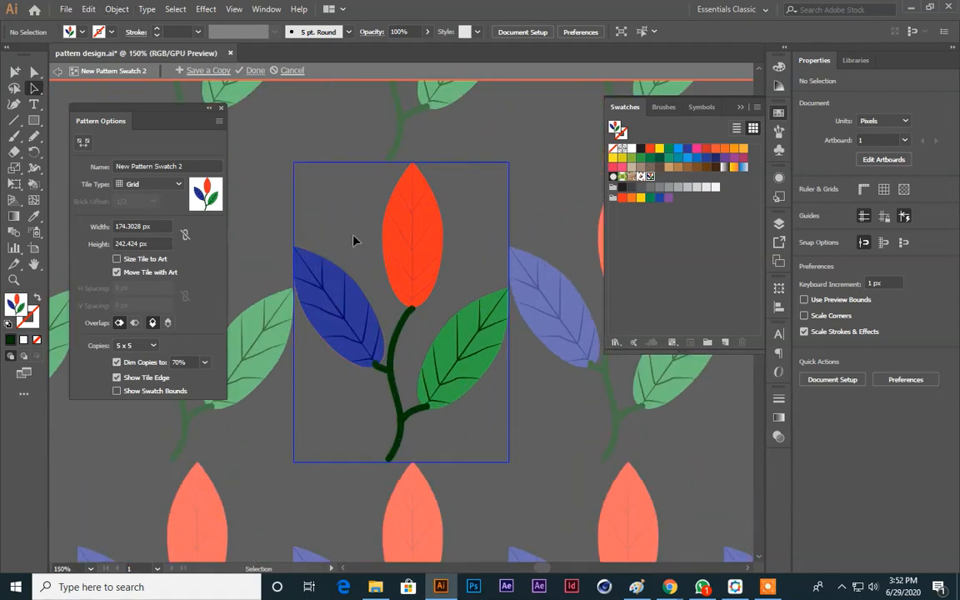
left_click_drag(463, 435, 485, 444)
left_click_drag(322, 211, 451, 395)
key("ctrl+a")
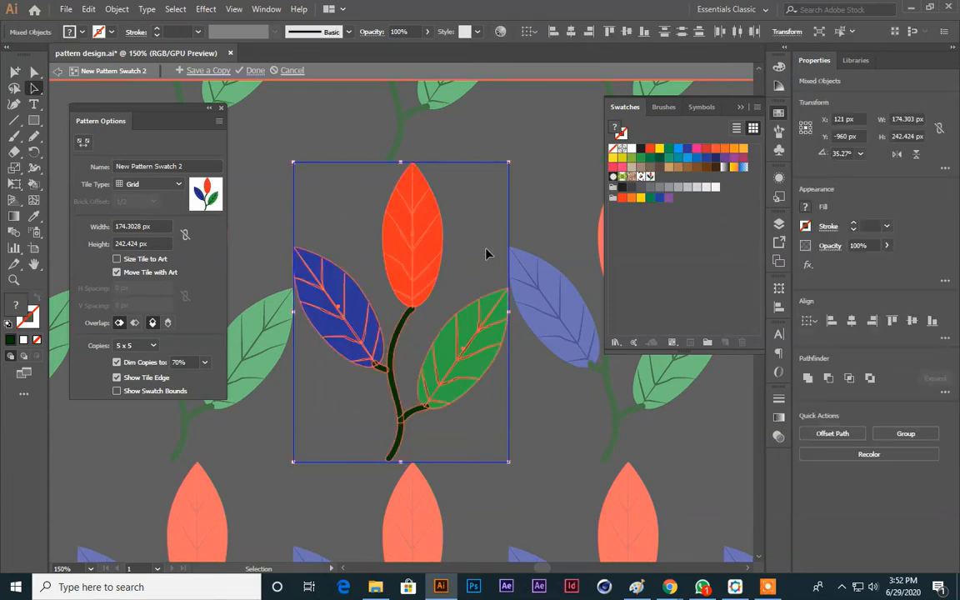
Scale the leaf artwork down to about 105 × 147 px inside its tile and finish editing the pattern
left_click_drag(510, 162, 541, 108)
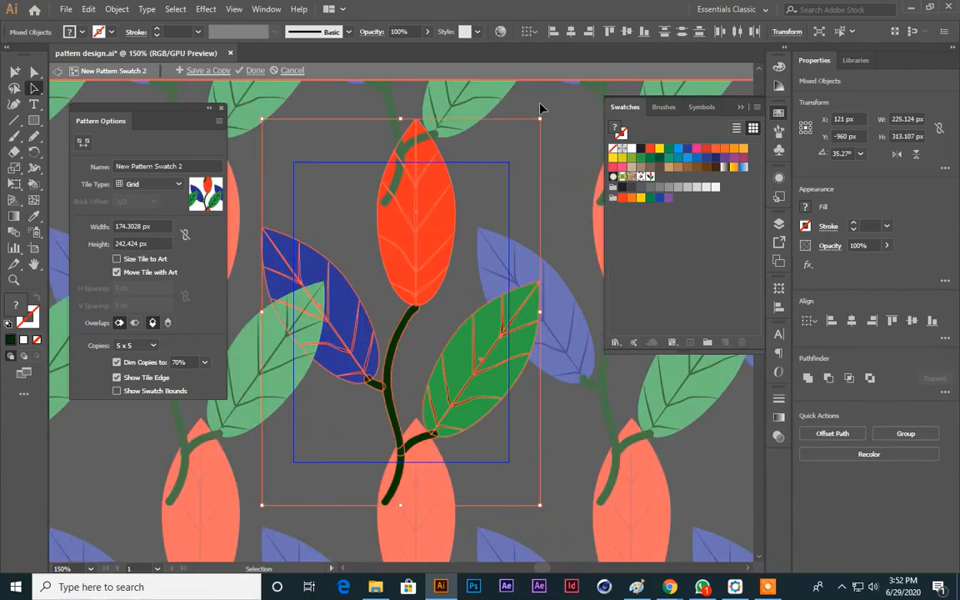
key("ctrl+z")
left_click(477, 199)
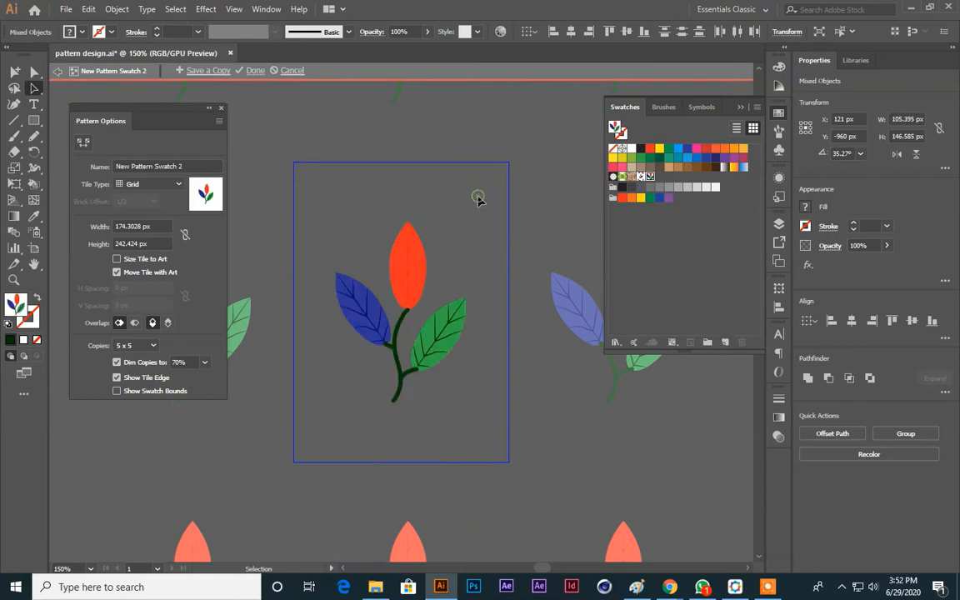
left_click(251, 70)
key("ctrl+minus")
key("ctrl+minus")
key("ctrl+minus")
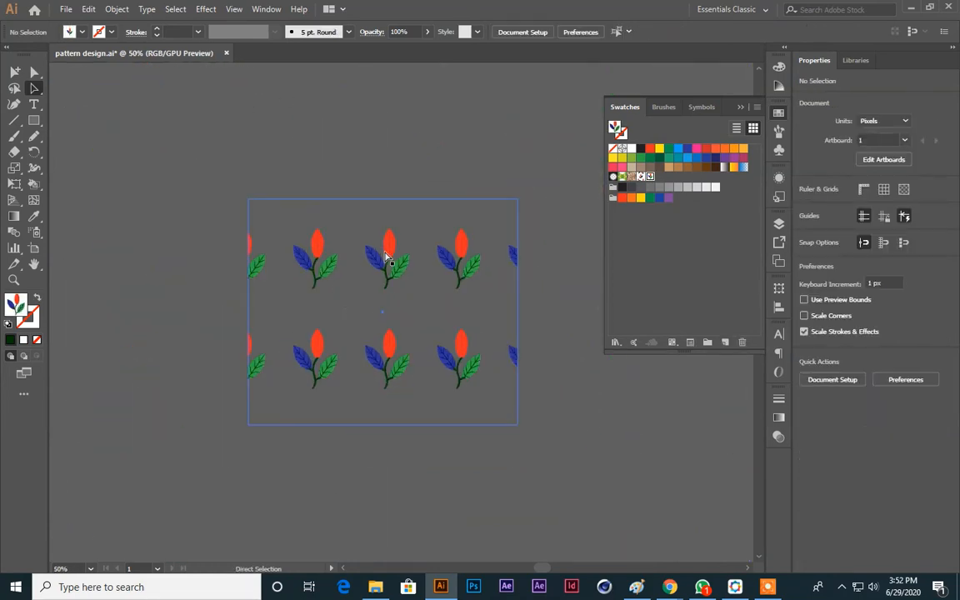
key("ctrl+plus")
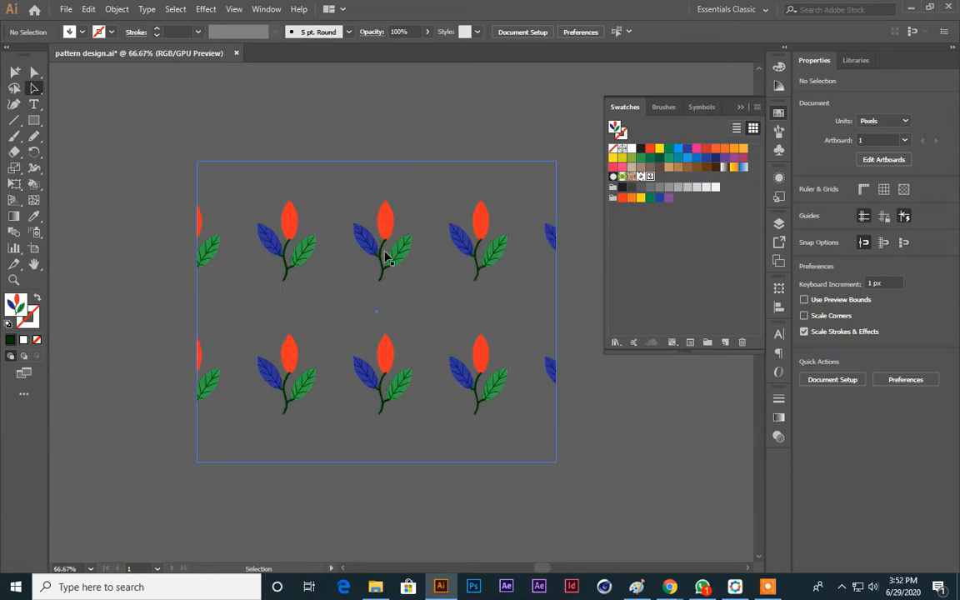
left_click_drag(504, 371, 486, 363)
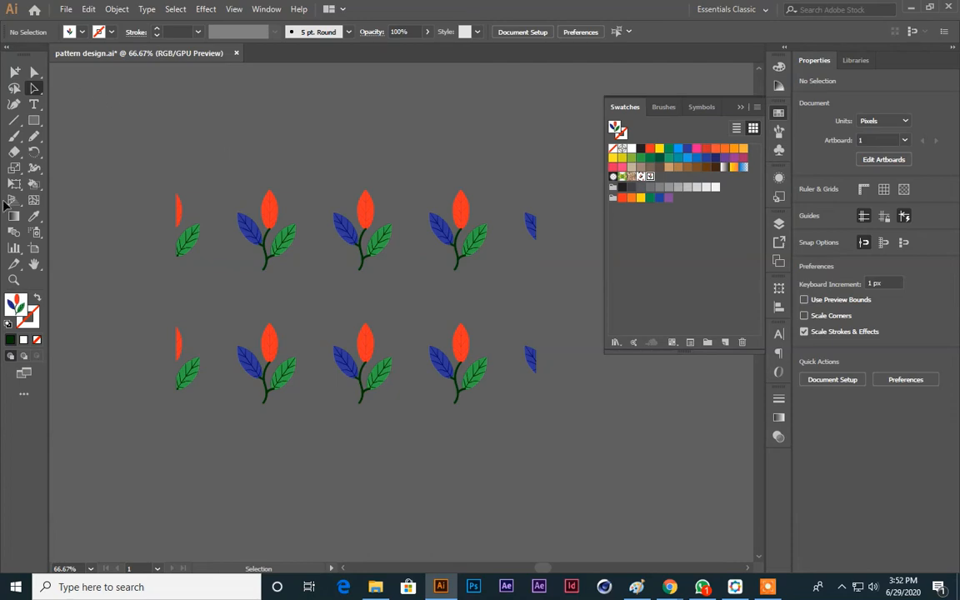
double_click(14, 166)
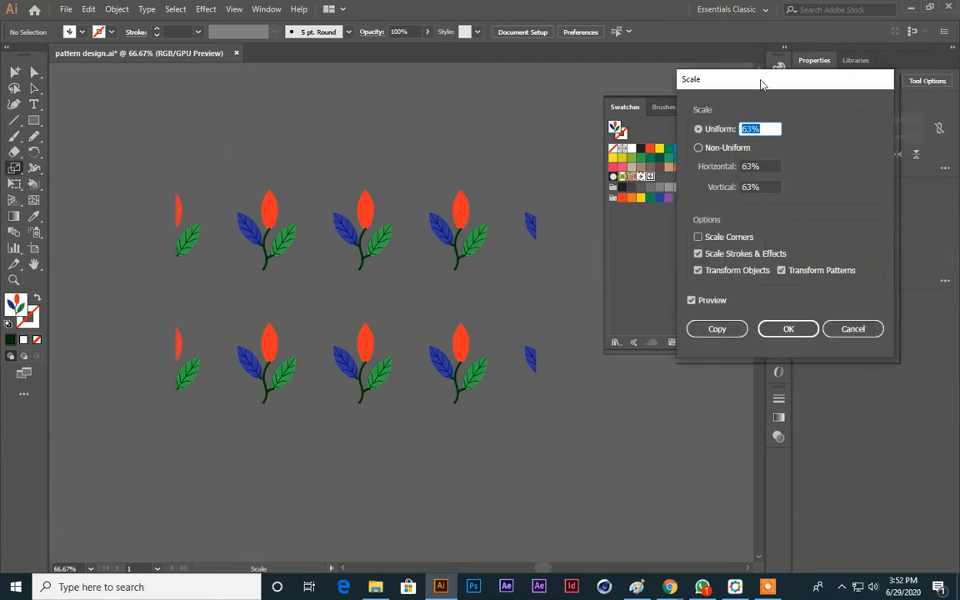
left_click_drag(762, 83, 691, 127)
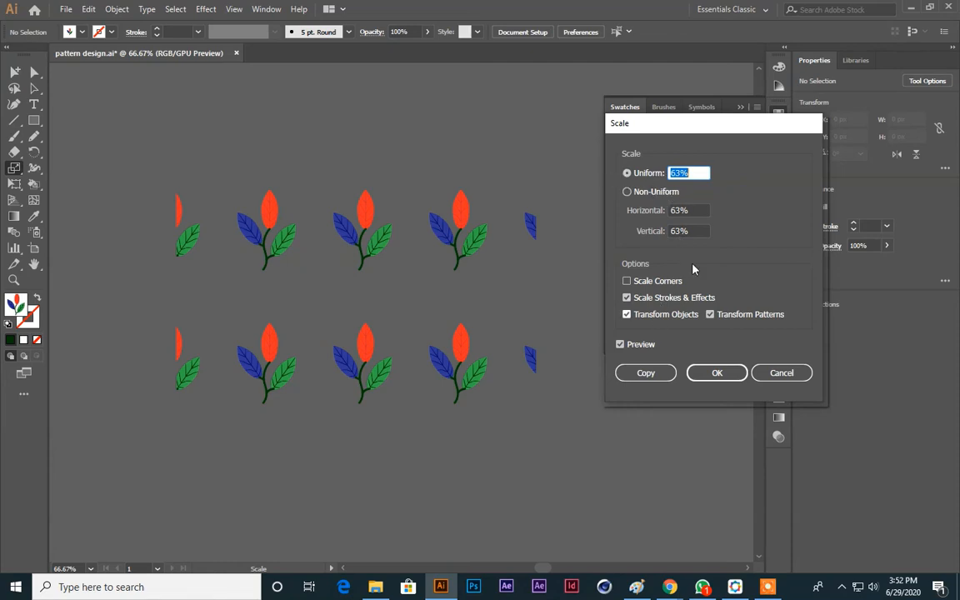
left_click(694, 170)
scroll(695, 169, "up", 2)
left_click(782, 372)
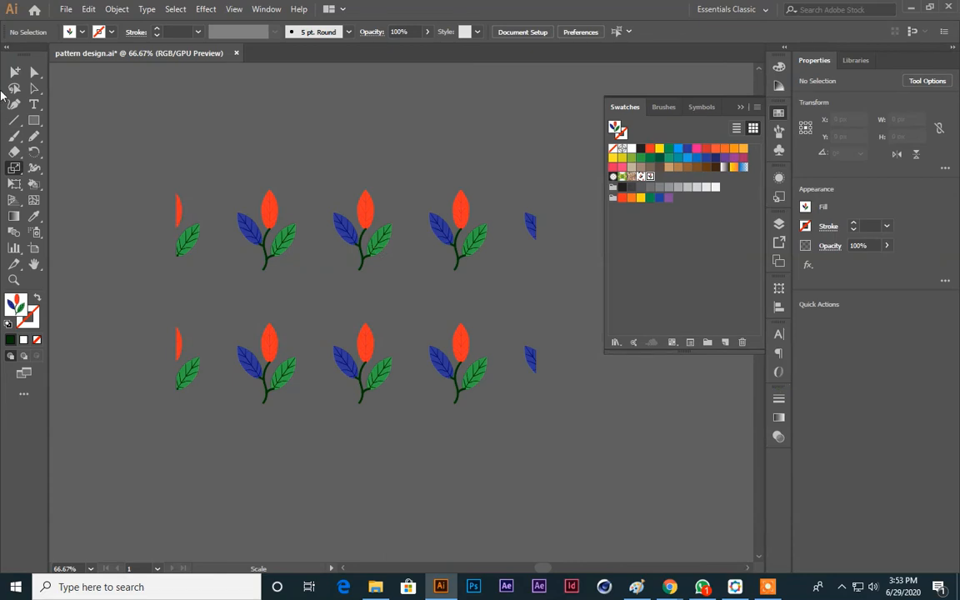
Select the pattern-filled rectangle and open the Scale options for it
left_click(15, 72)
left_click(34, 89)
left_click(250, 150)
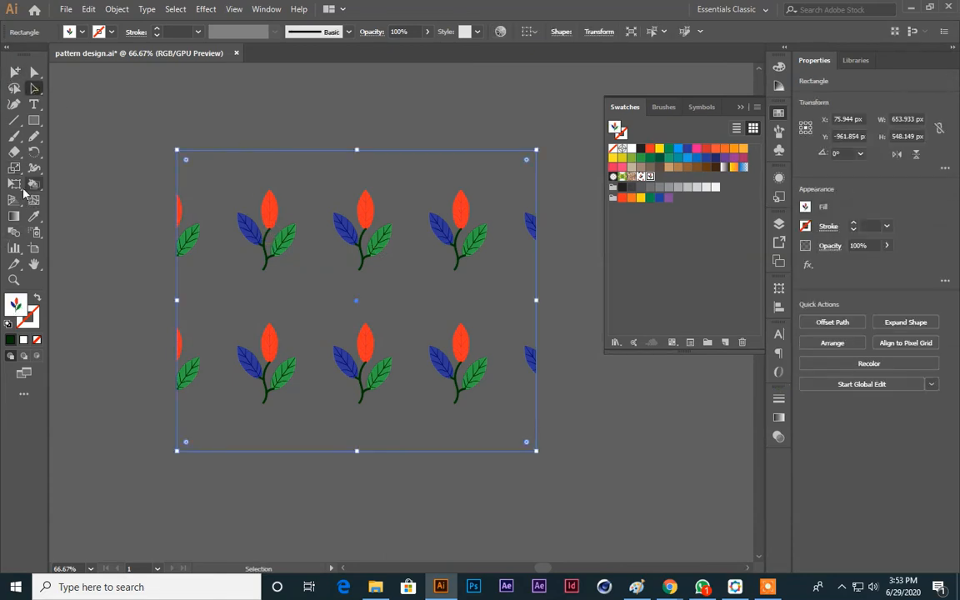
double_click(14, 168)
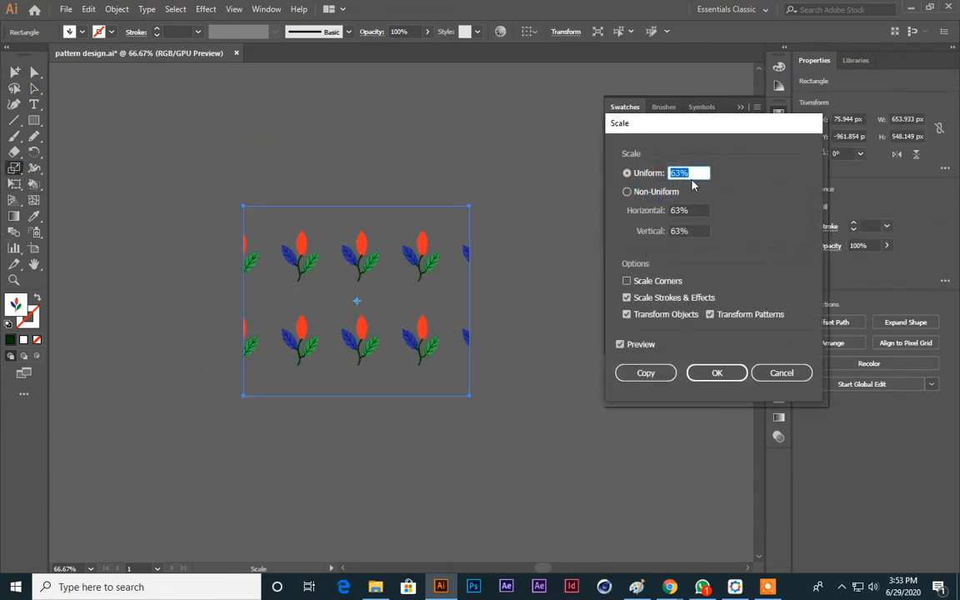
Try scaling the rectangle and pattern together uniformly, from 47% up to 77%, and reset the scale to 100%
type("47")
key("Tab")
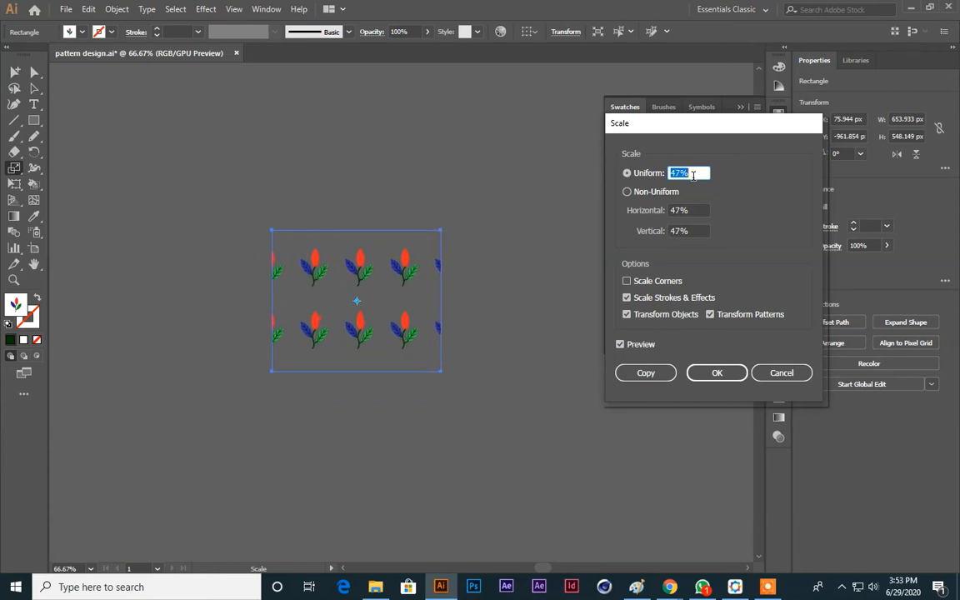
key("Up")
key("Up")
key("Up")
key("Up")
key("Up")
key("Up")
key("Up")
key("Up")
key("Up")
key("Up")
key("Up")
key("Up")
key("Up")
key("Up")
key("Up")
key("Up")
key("Up")
key("Up")
key("Up")
key("Up")
type("100")
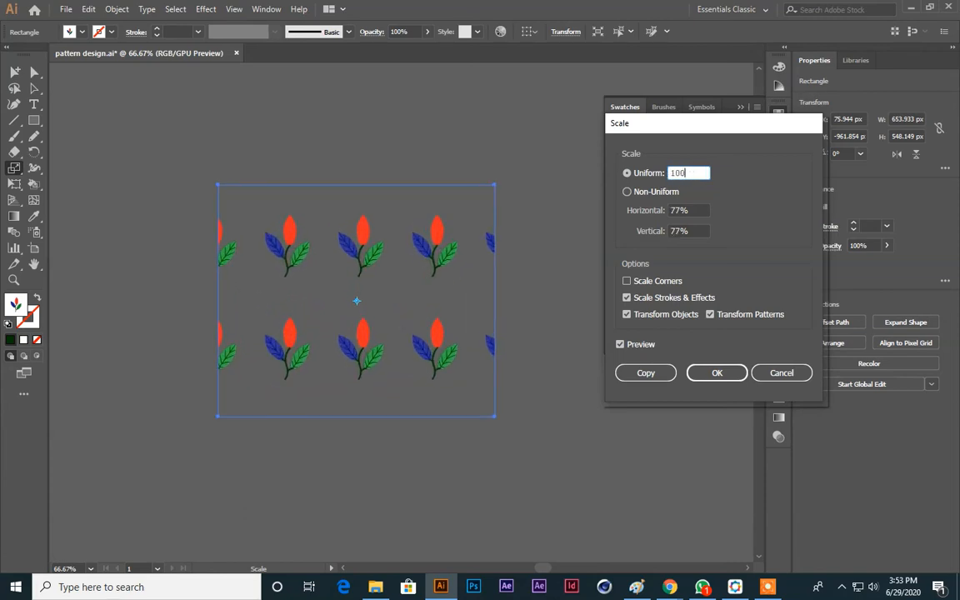
key("Tab")
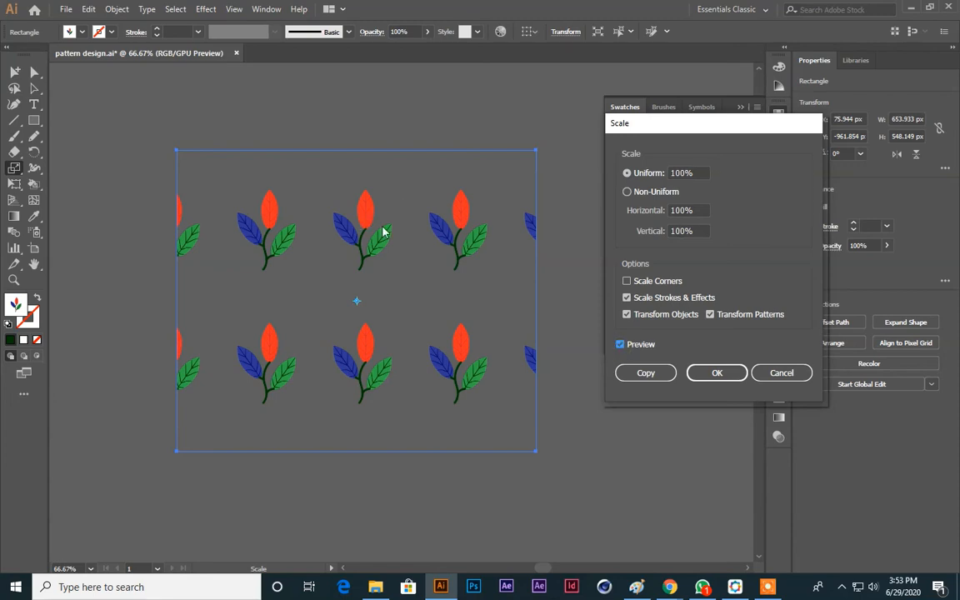
Exclude objects from the transformation and scale only the pattern inside the rectangle uniformly to 34%
left_click(626, 316)
left_click(691, 173)
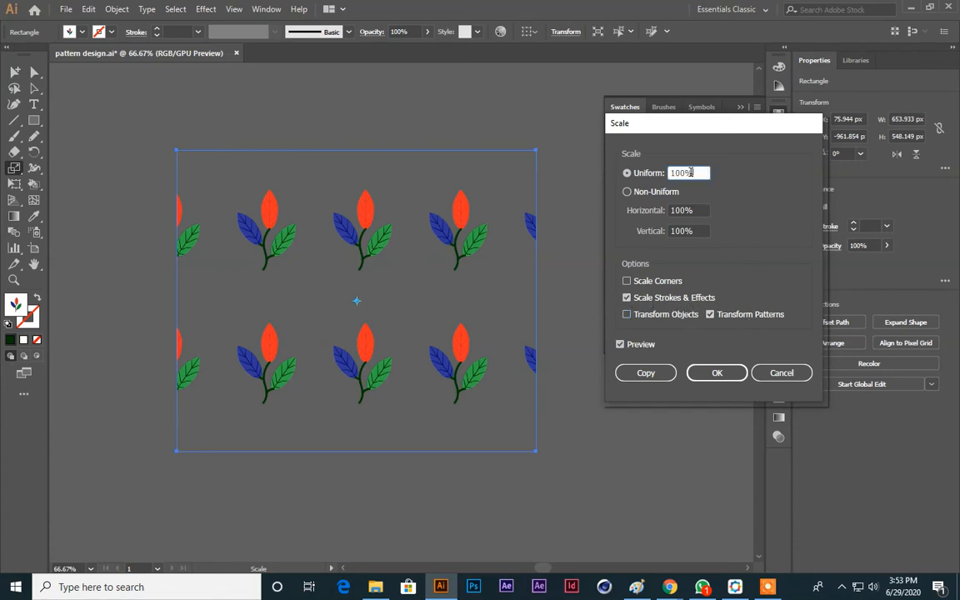
key("Down")
key("Down")
key("Down")
key("Down")
key("Down")
key("Down")
key("Down")
key("Down")
key("Down")
key("Down")
key("Down")
key("Down")
key("Down")
key("Down")
key("Down")
key("Down")
key("Down")
key("Down")
key("Down")
key("Down")
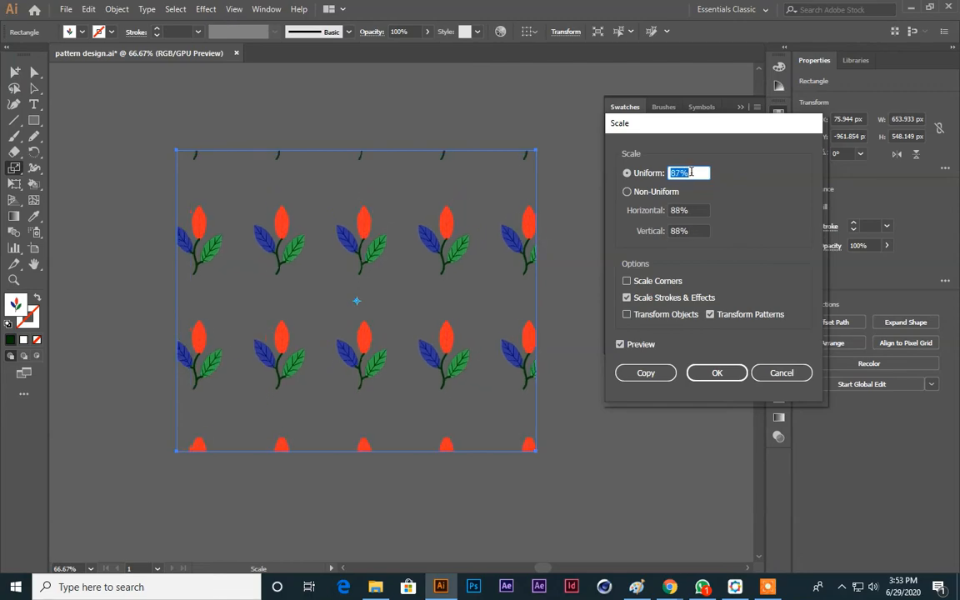
key("Down")
key("Down")
key("Down")
key("Down")
key("Down")
key("Down")
key("Down")
key("Down")
key("Down")
key("Down")
key("Down")
key("Down")
key("Down")
key("Down")
key("Down")
key("Down")
key("Down")
key("Down")
key("Down")
key("Down")
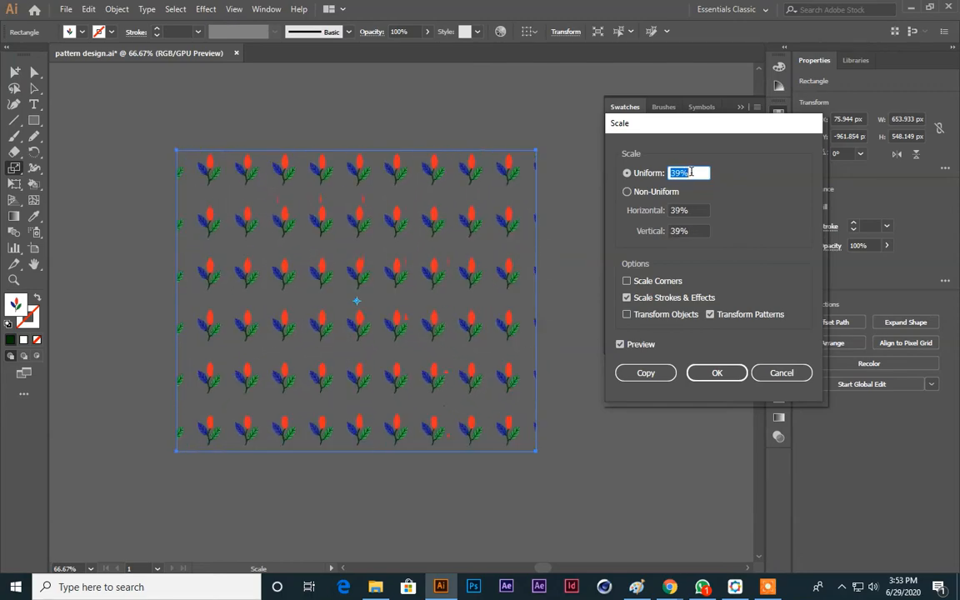
key("Down")
key("Down")
key("Down")
key("Down")
key("Down")
key("Up")
key("Up")
key("Up")
key("Up")
key("Up")
key("Up")
key("Up")
key("Up")
key("Up")
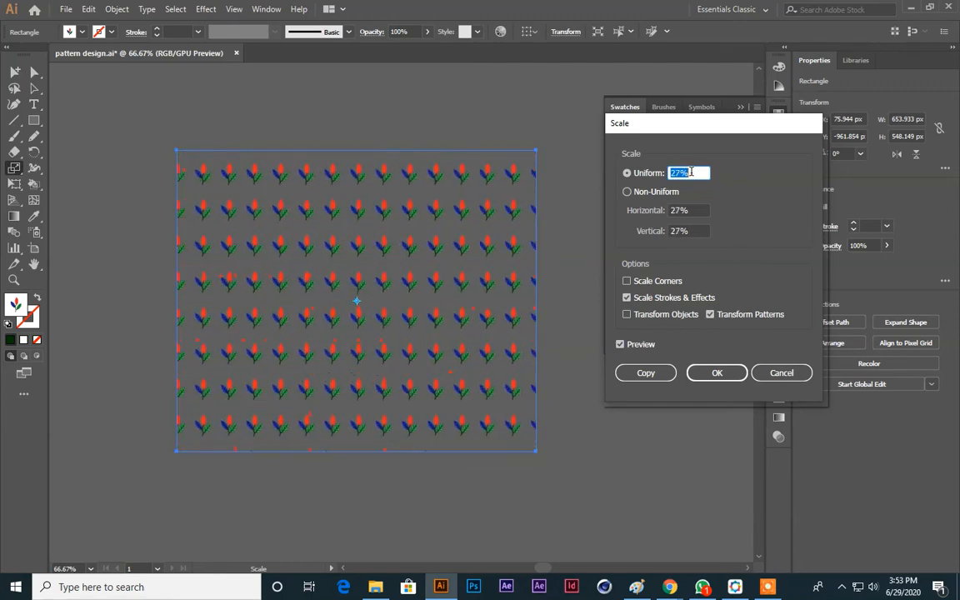
key("Down")
key("Down")
key("Down")
key("Down")
key("Down")
key("Down")
key("Up")
key("Up")
key("Up")
key("Up")
key("Up")
key("Up")
key("Up")
key("Up")
key("Up")
key("Up")
key("Up")
key("Up")
key("Up")
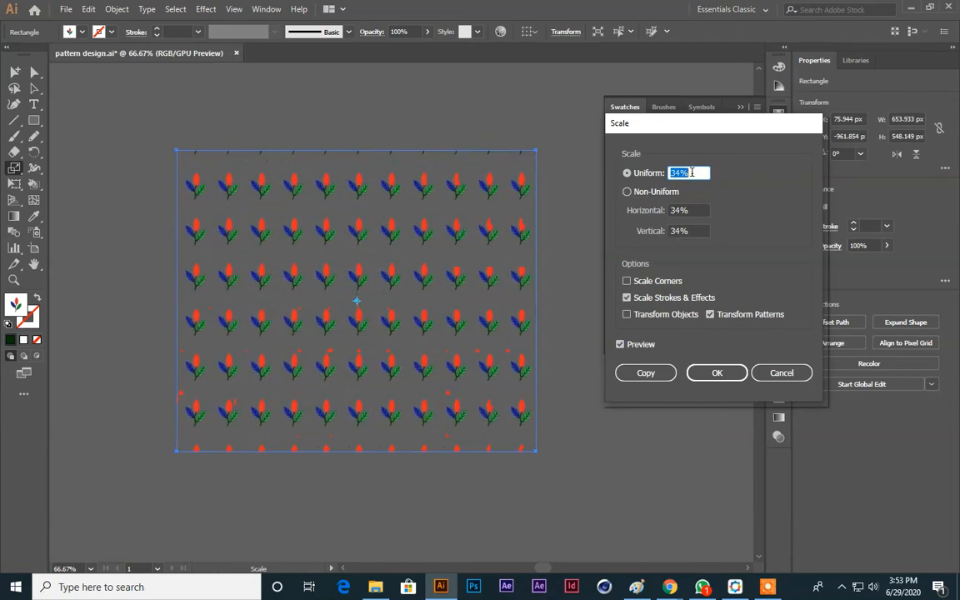
key("Down")
key("Up")
left_click(725, 372)
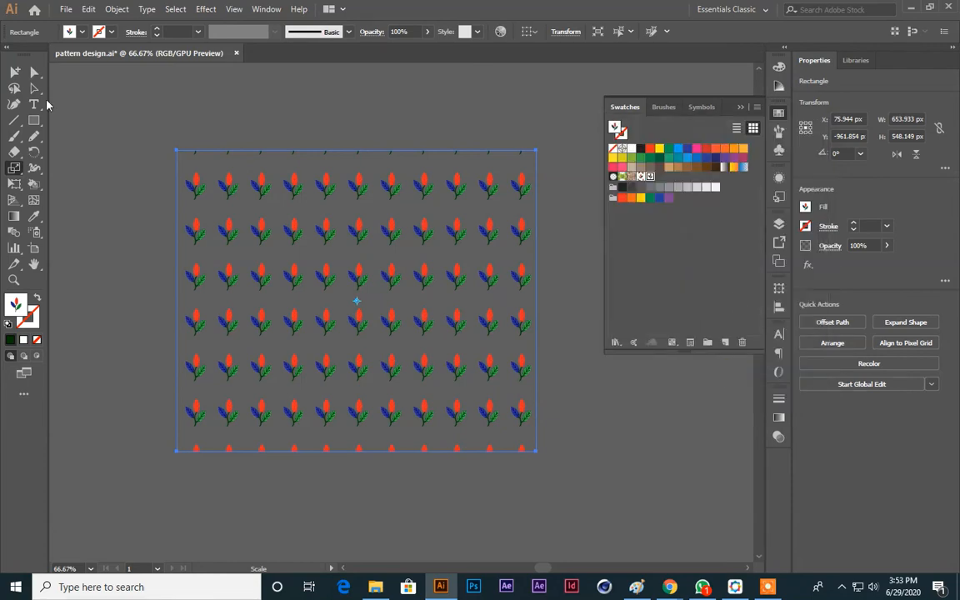
Select the pattern-filled rectangle and open the Rotate options for its pattern only
left_click(35, 89)
left_click(327, 142)
key("ctrl+1")
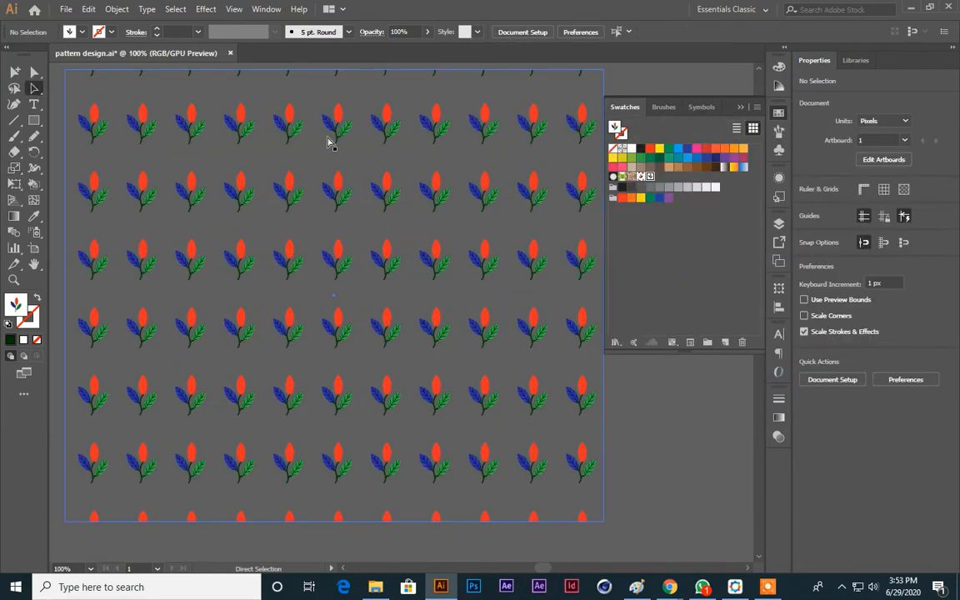
left_click(348, 135)
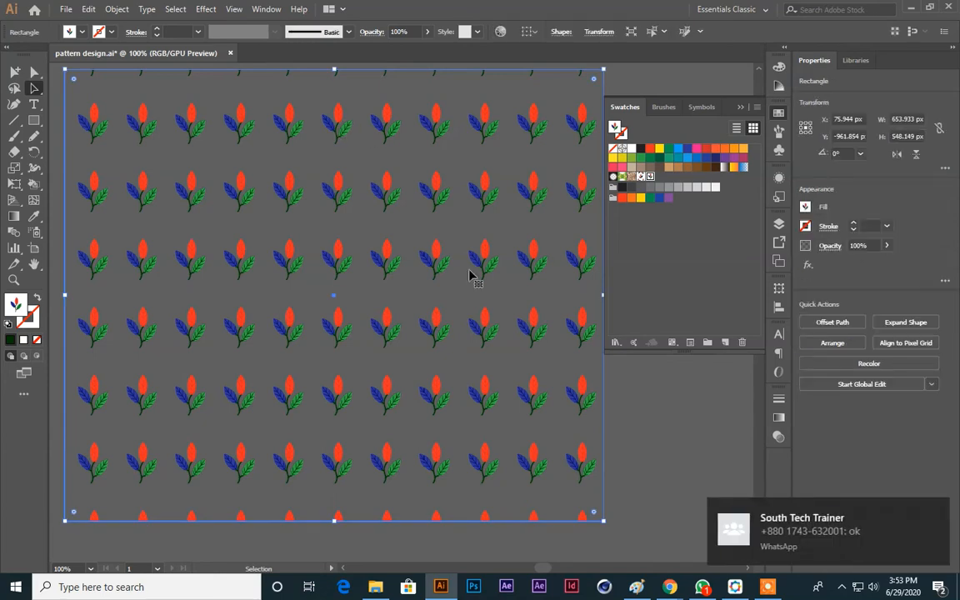
double_click(34, 152)
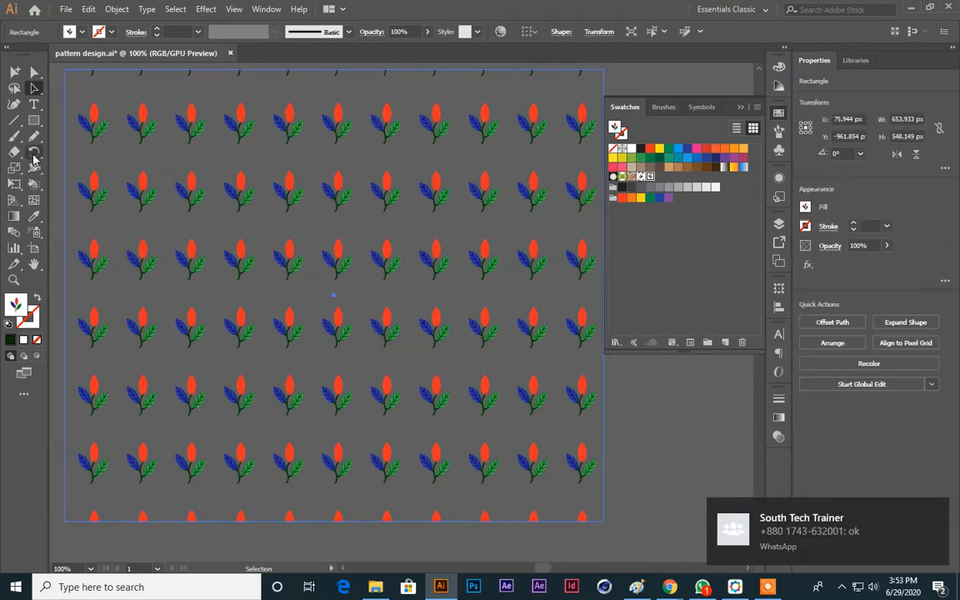
left_click_drag(604, 272, 662, 277)
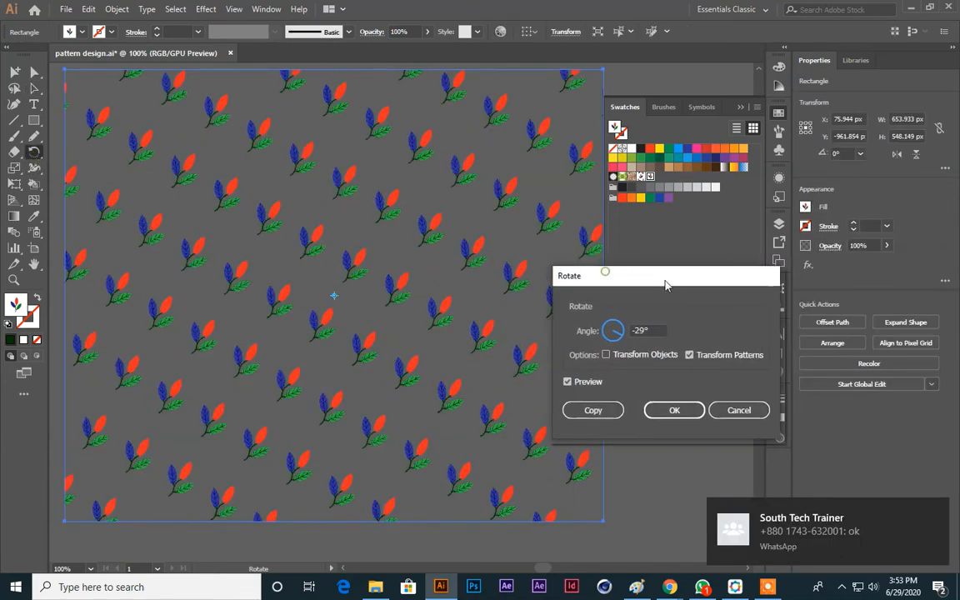
Try rotating only the pattern inside the rectangle through different angles, including 58°, 35° and 7°
left_click(657, 332)
scroll(657, 332, "up", 6)
scroll(657, 332, "up", 20)
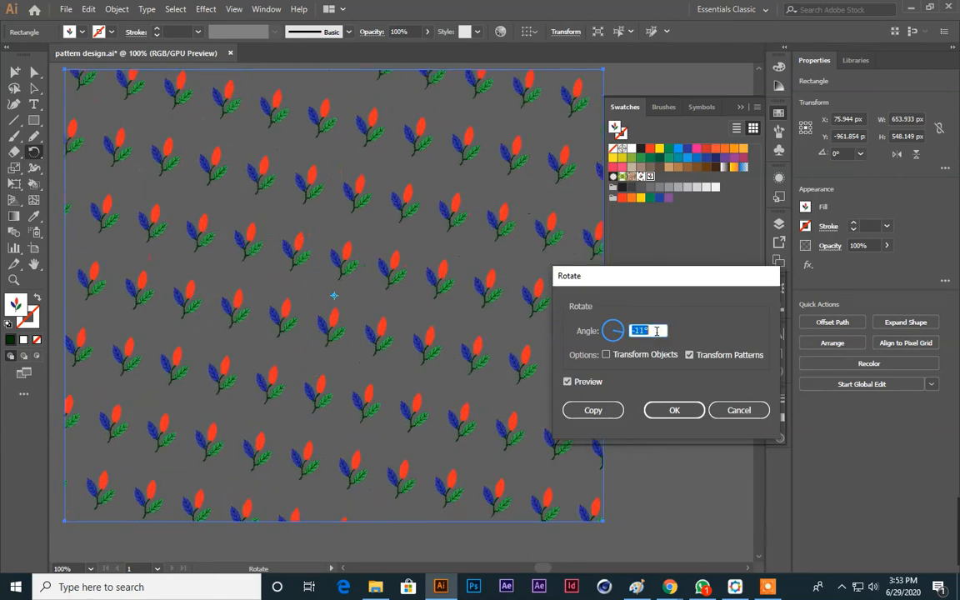
scroll(657, 332, "up", 20)
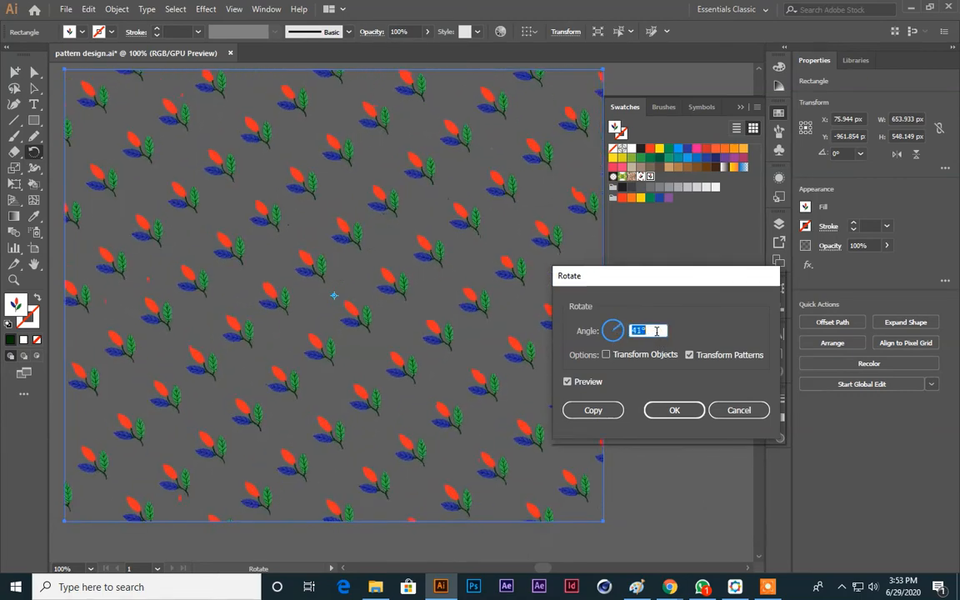
scroll(657, 331, "down", 20)
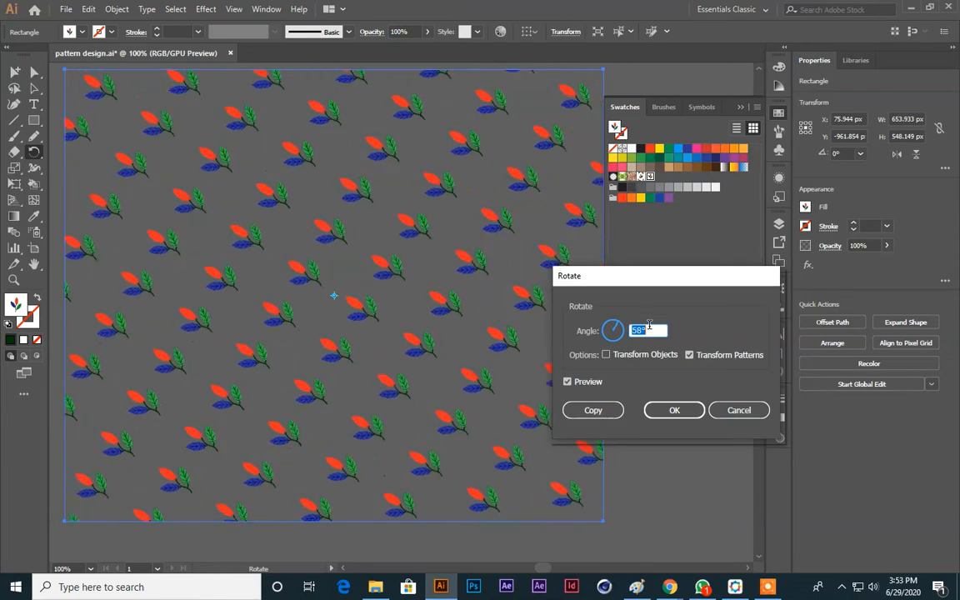
scroll(650, 325, "up", 6)
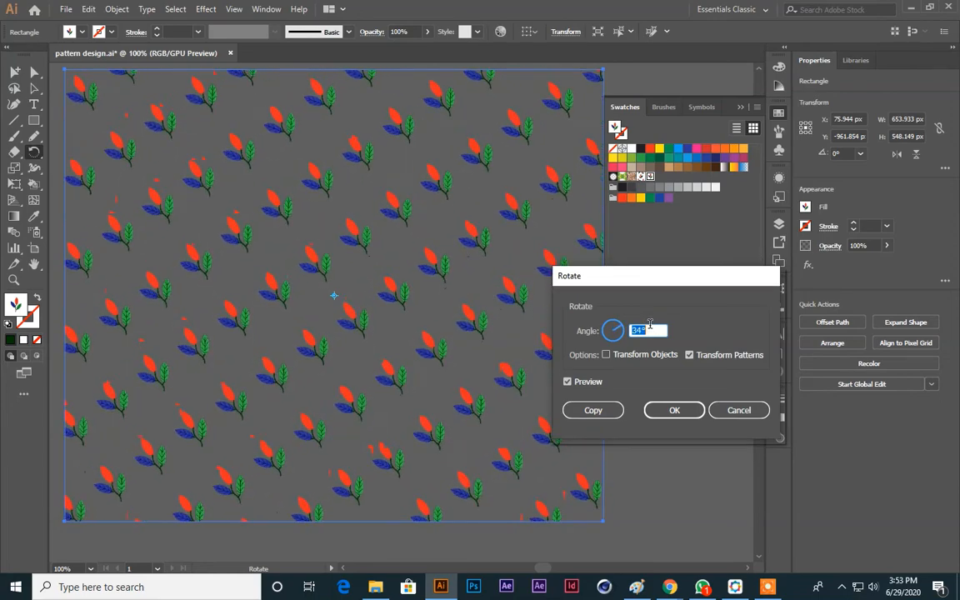
scroll(650, 324, "up", 3)
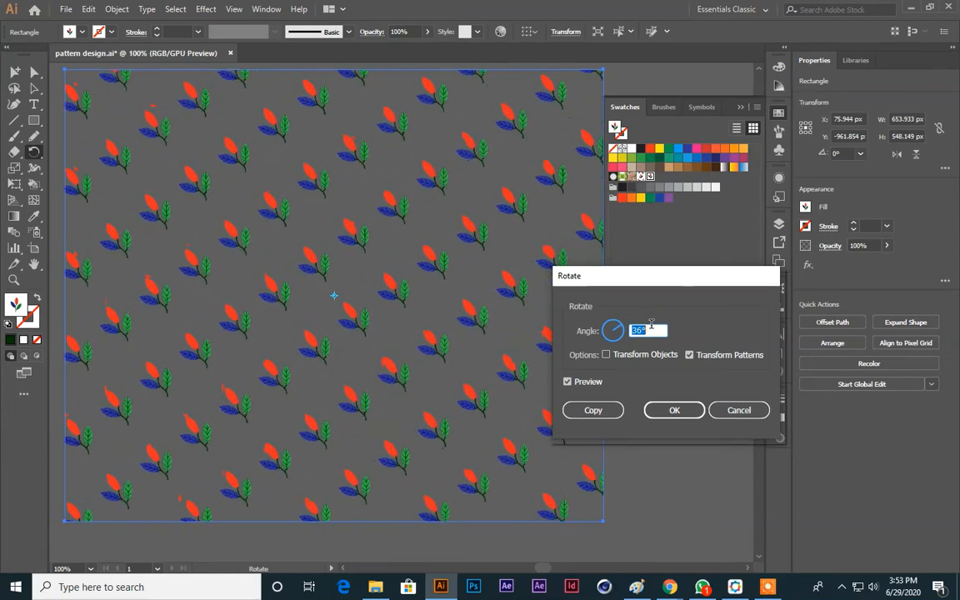
scroll(651, 324, "down", 3)
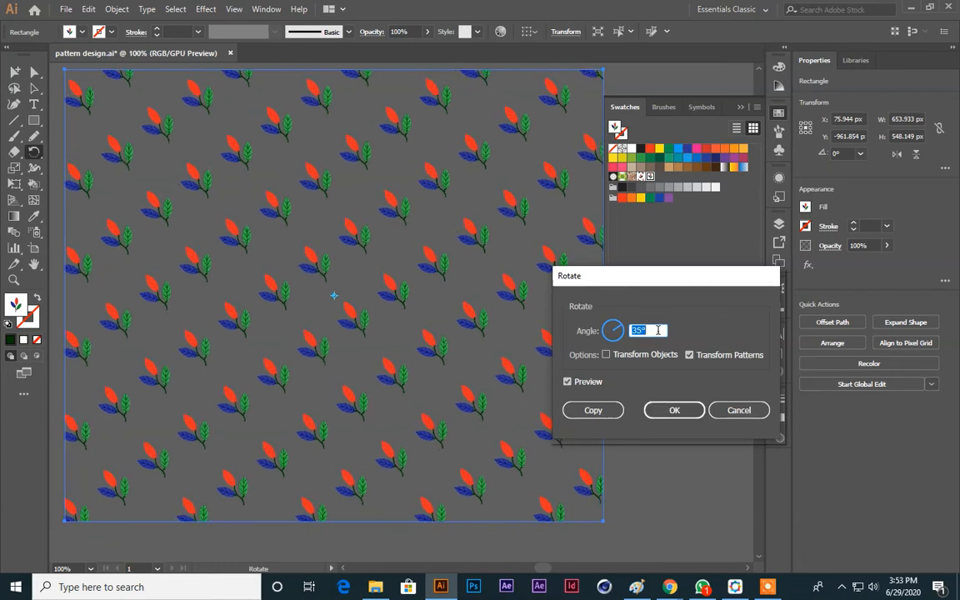
scroll(658, 330, "down", 8)
scroll(658, 330, "down", 18)
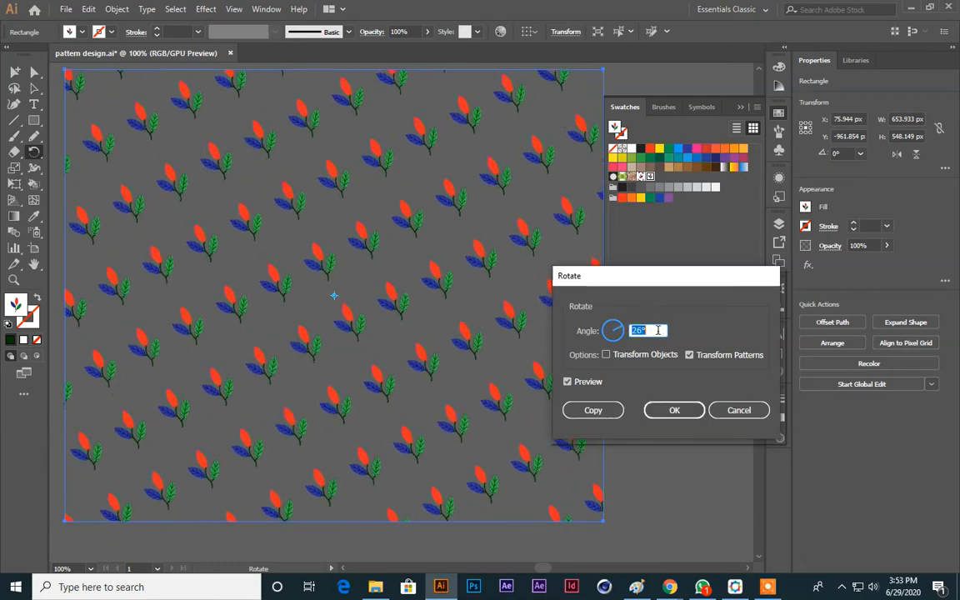
scroll(657, 331, "down", 3)
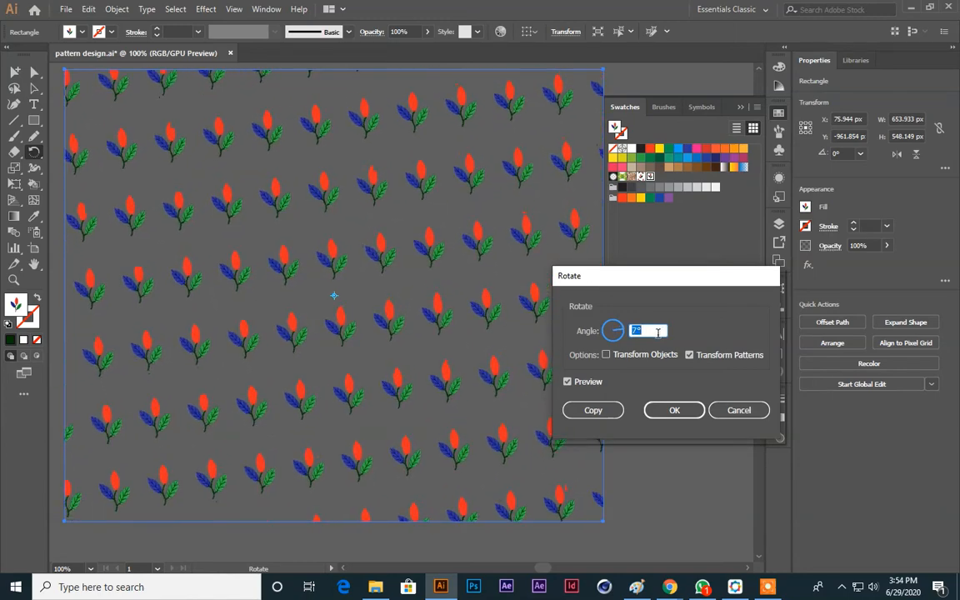
Reset the pattern's rotation angle to 0°, apply it and deselect the rectangle
type("0")
left_click(680, 413)
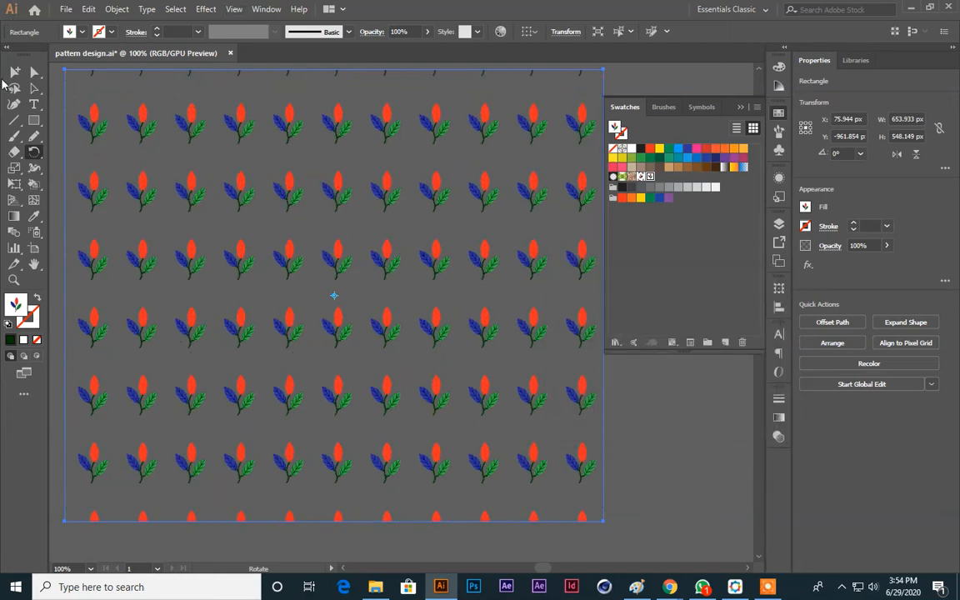
left_click(32, 89)
left_click(616, 449)
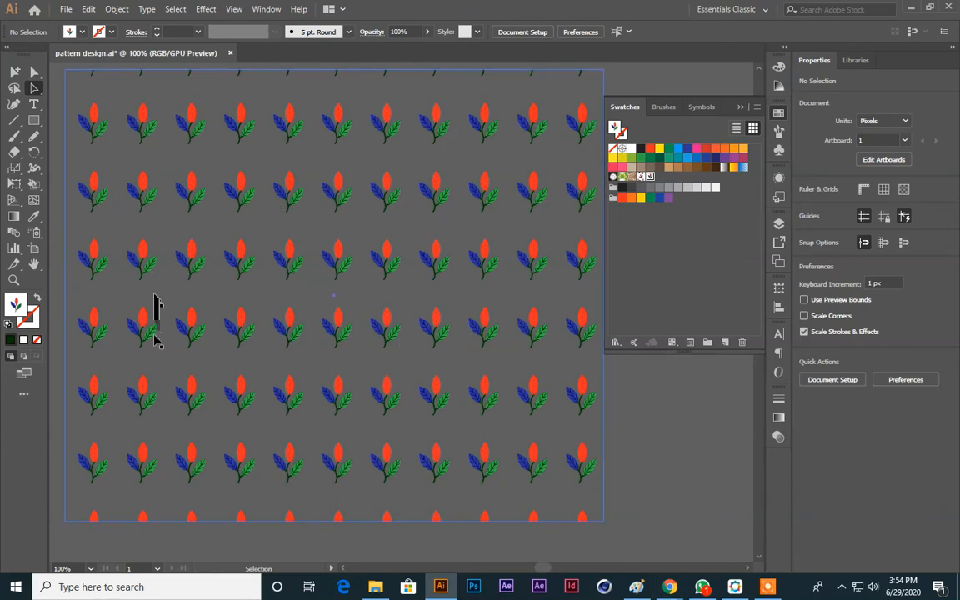
Select the rectangle and open its leaf pattern swatch, New Pattern Swatch 2, for editing
left_click(192, 204)
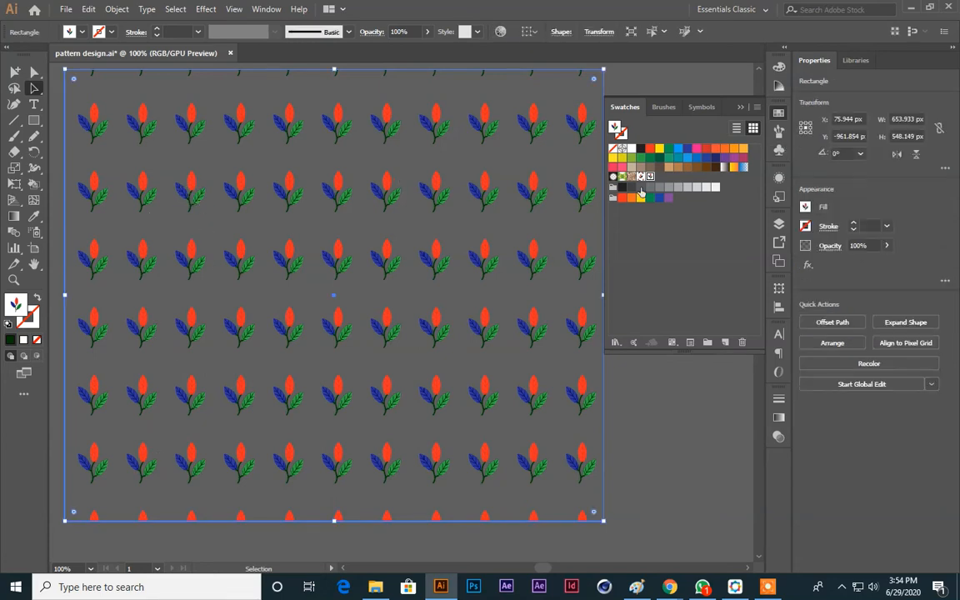
double_click(650, 177)
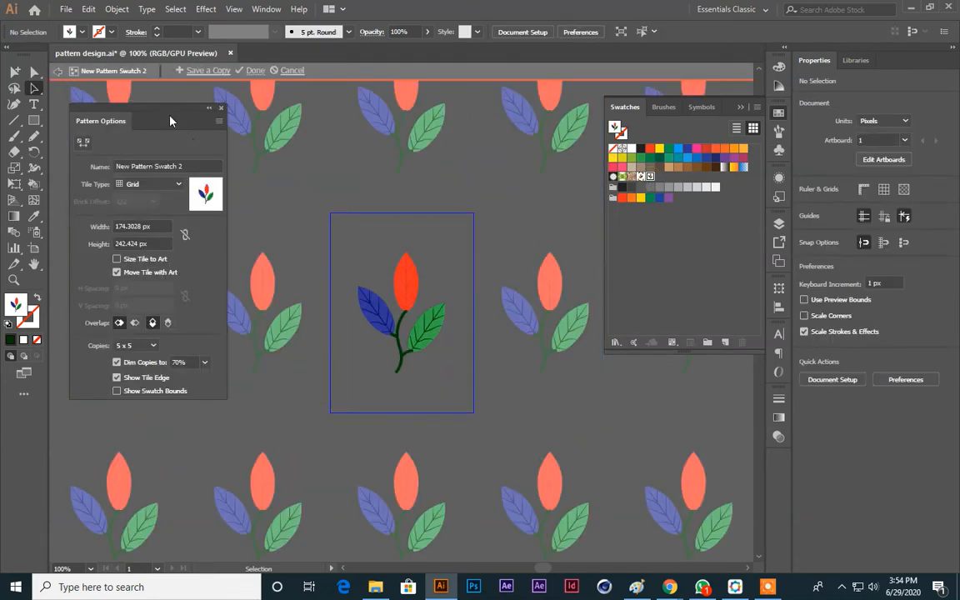
left_click_drag(170, 121, 101, 132)
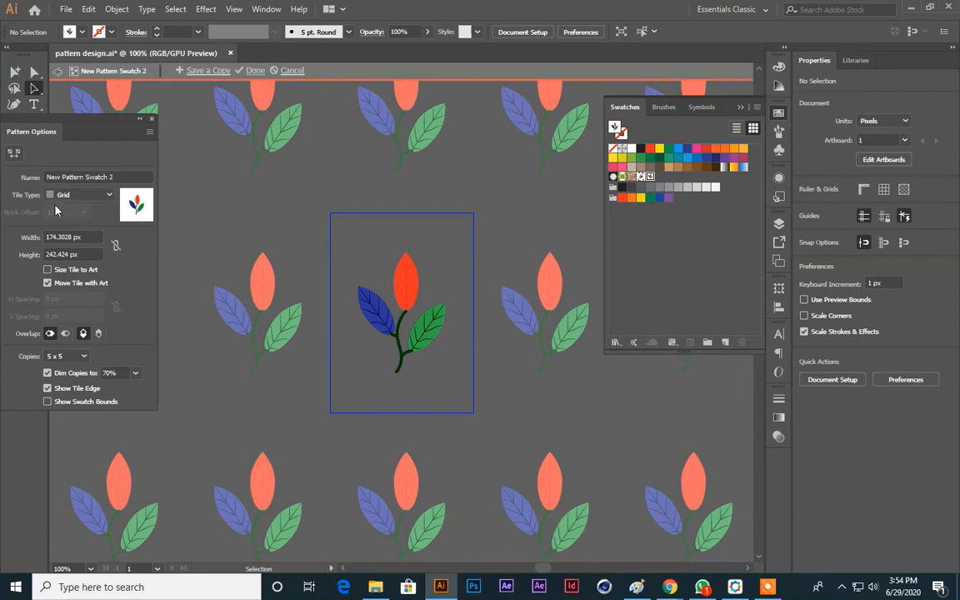
left_click_drag(37, 119, 94, 124)
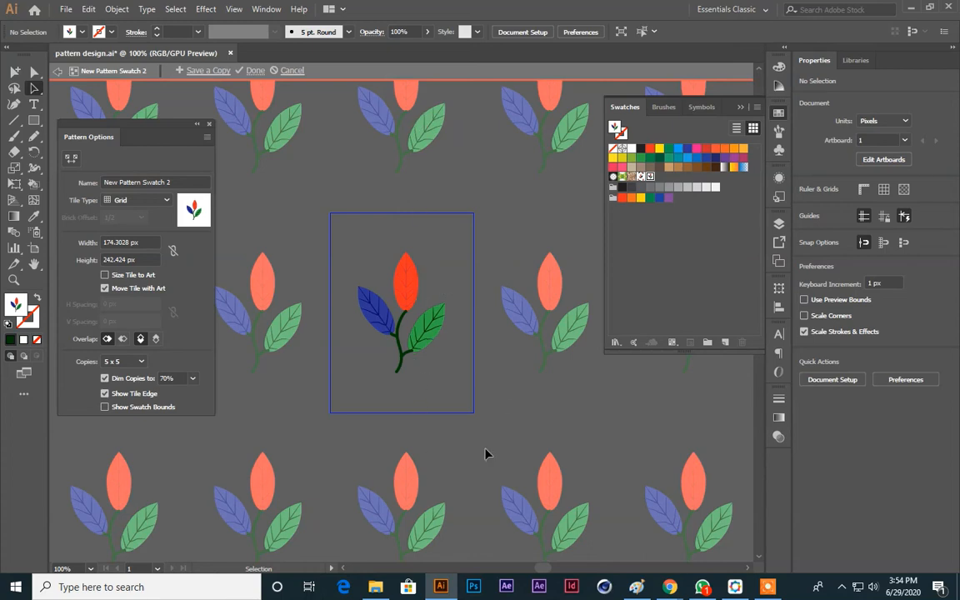
Try the Brick by Row tile type on the leaf pattern
left_click(141, 204)
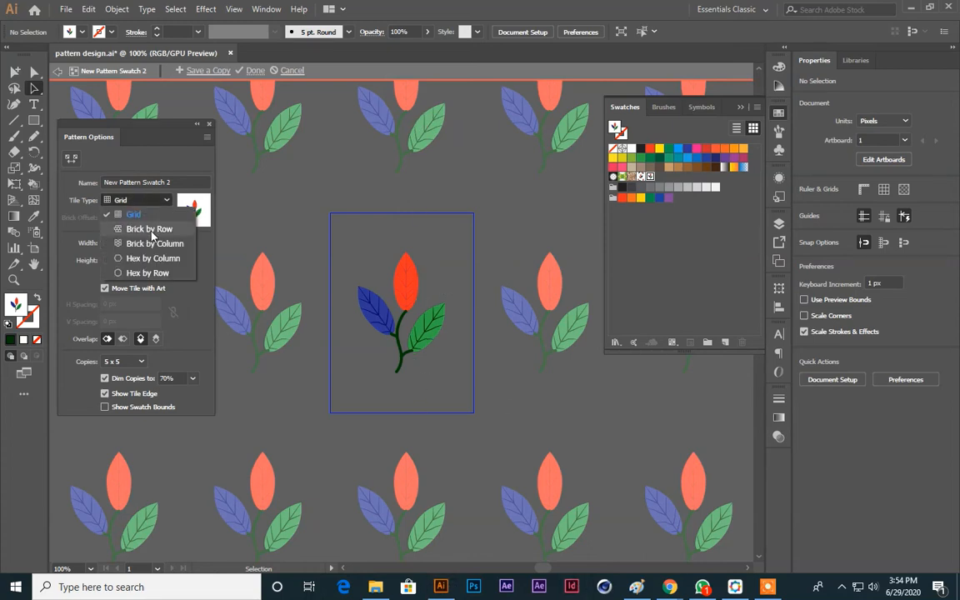
left_click(150, 229)
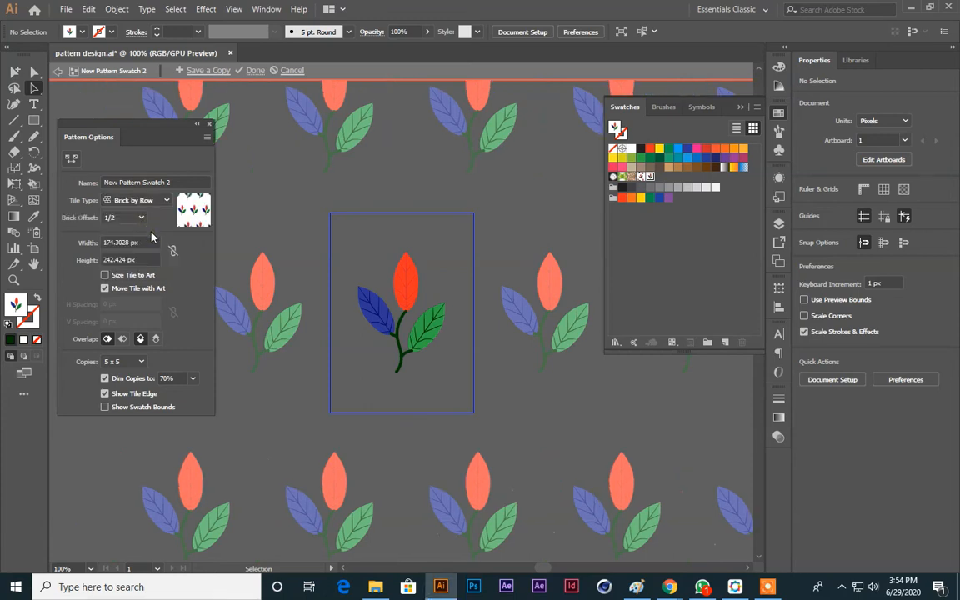
left_click_drag(150, 134, 115, 135)
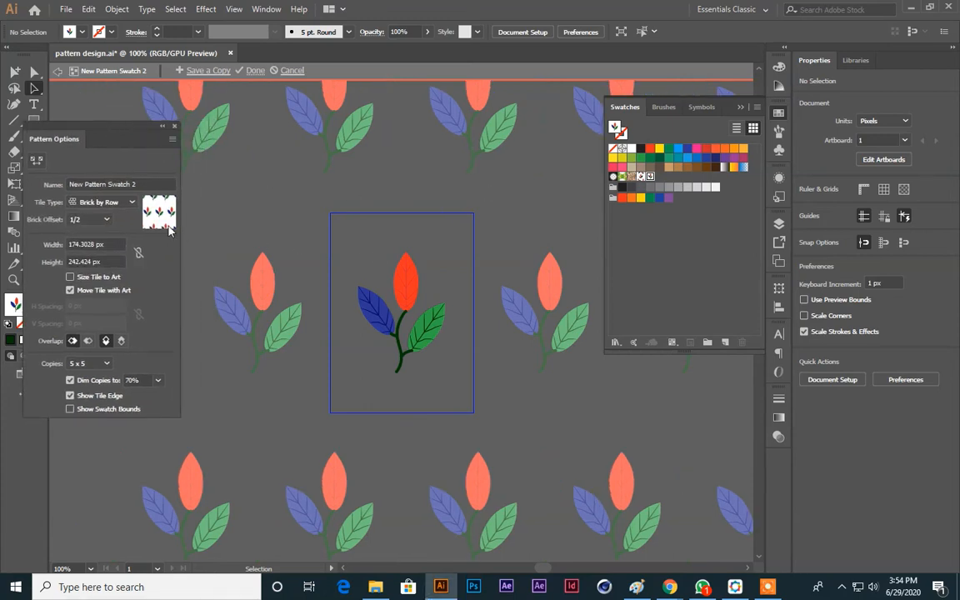
Set the pattern tile's width to 174 px
double_click(98, 243)
type("170")
key("Return")
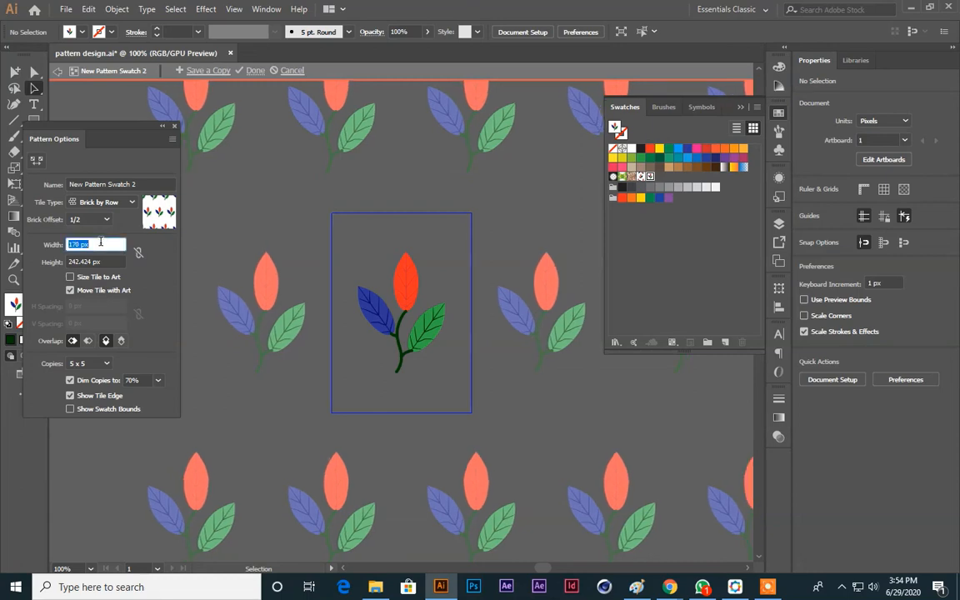
scroll(101, 242, "up", 4)
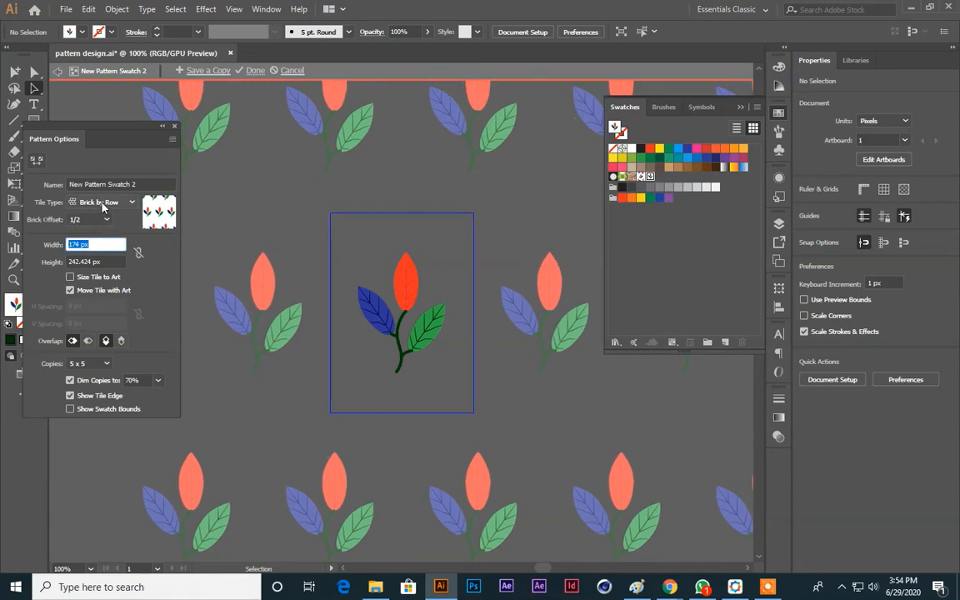
Change the leaf pattern's tile type to Brick by Column and finish editing the pattern
left_click(100, 203)
left_click(119, 248)
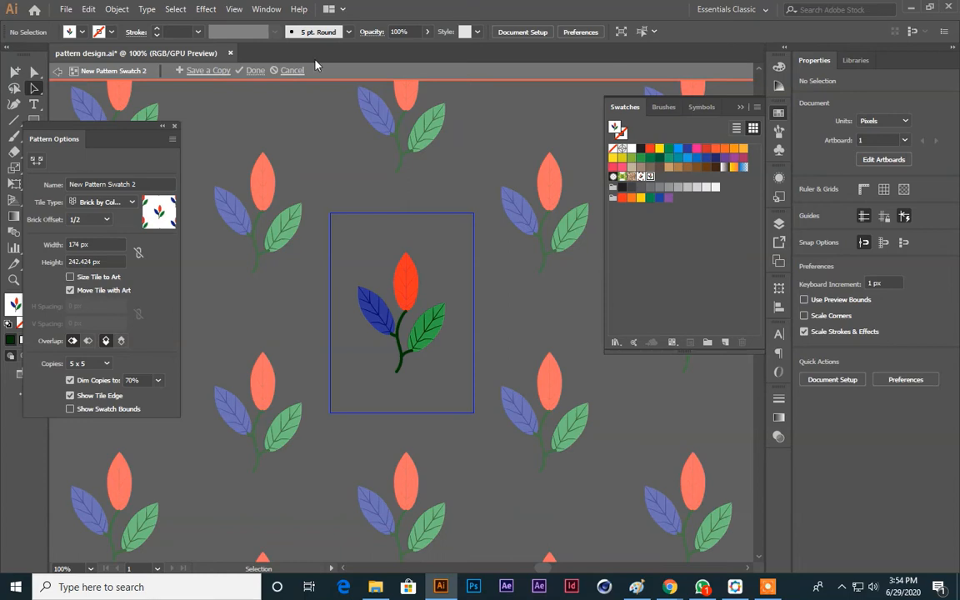
left_click(252, 70)
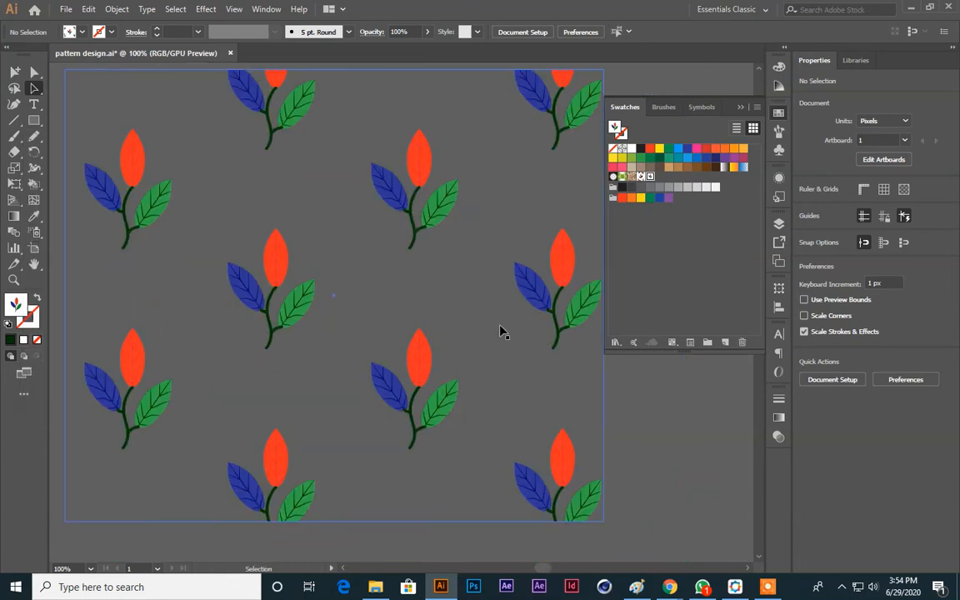
Enlarge the pattern-filled rectangle proportionally to about 1693 × 1419 px and deselect it
key("ctrl+minus")
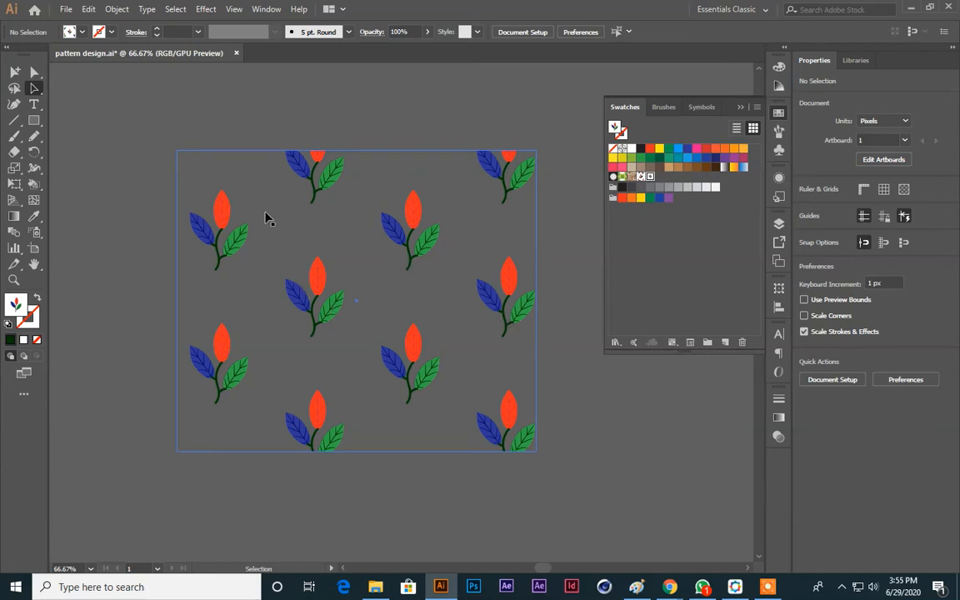
key("ctrl+minus")
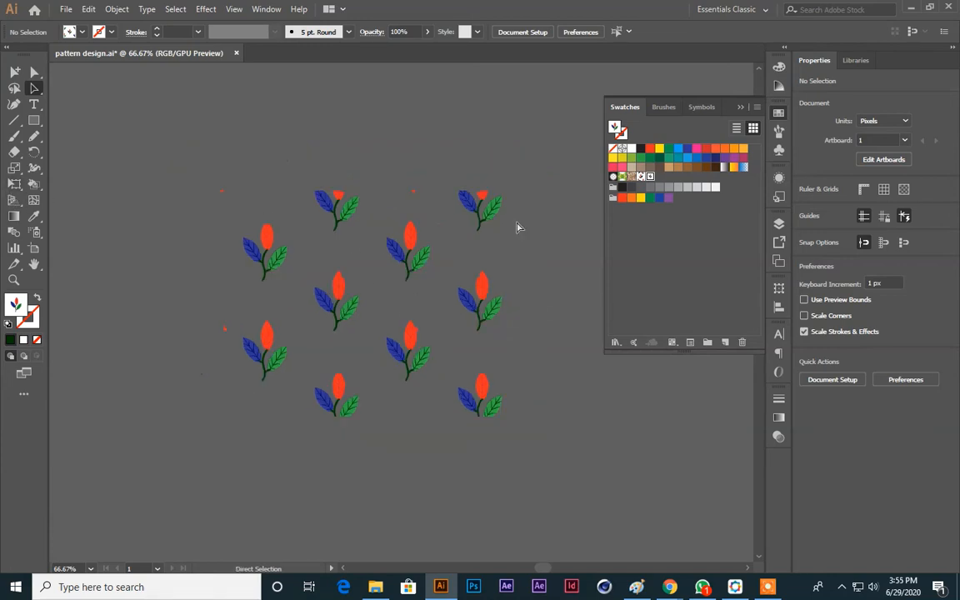
key("ctrl+minus")
key("ctrl+minus")
key("ctrl+minus")
left_click(450, 263)
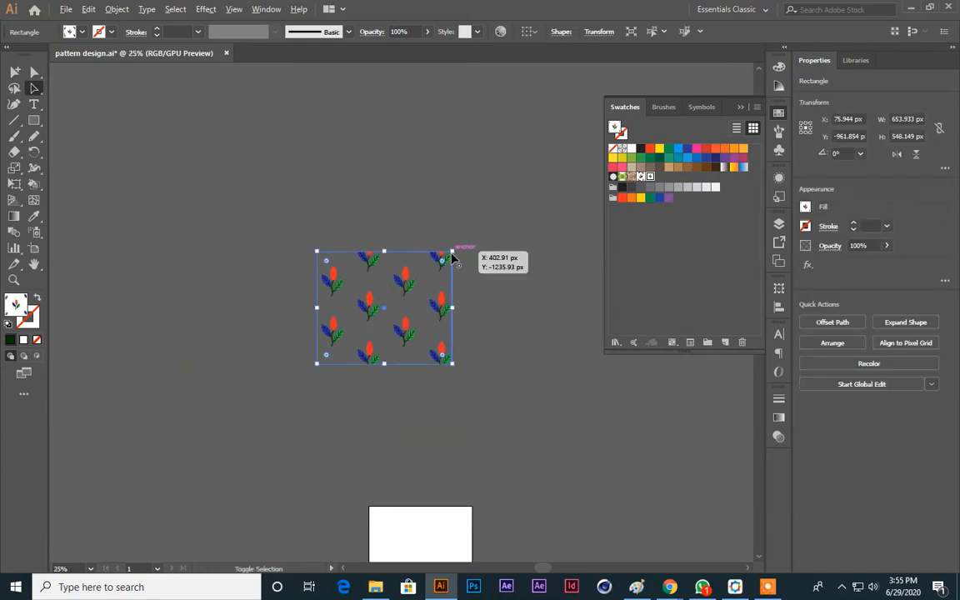
left_click_drag(454, 253, 552, 97)
left_click(264, 121)
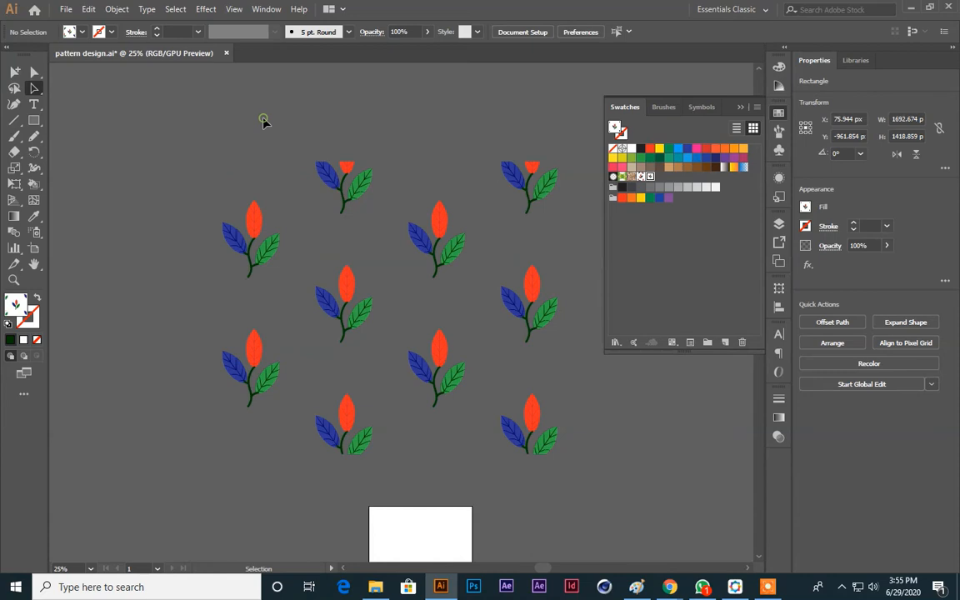
Scale only the pattern inside the enlarged rectangle uniformly to 34% and deselect the rectangle
left_click(313, 173)
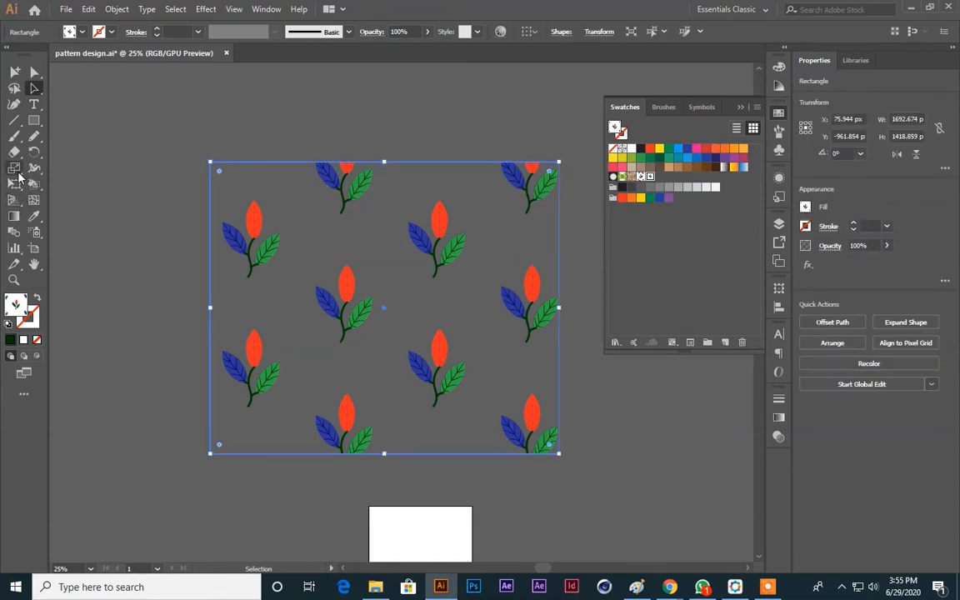
double_click(15, 168)
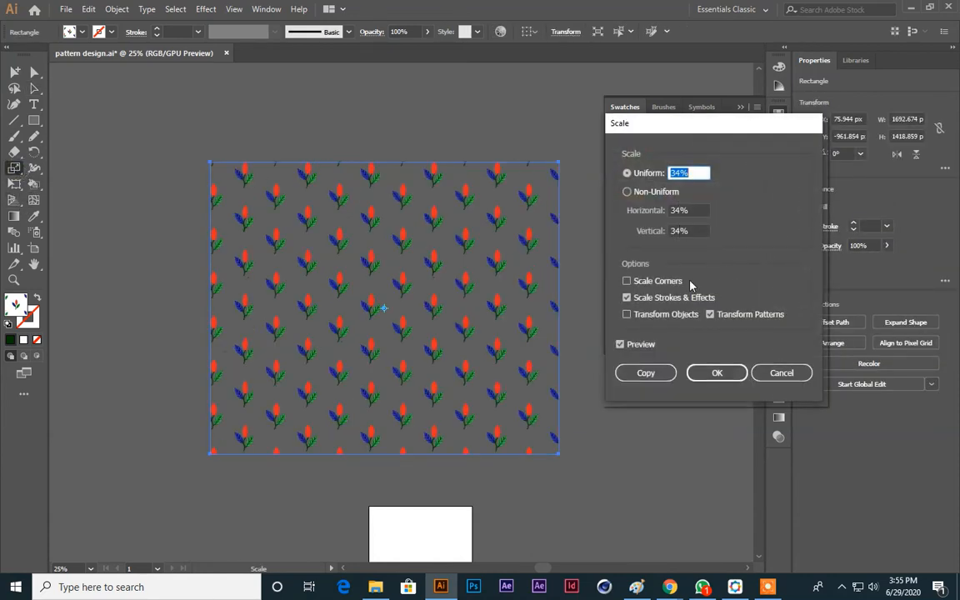
left_click(720, 375)
left_click(710, 373)
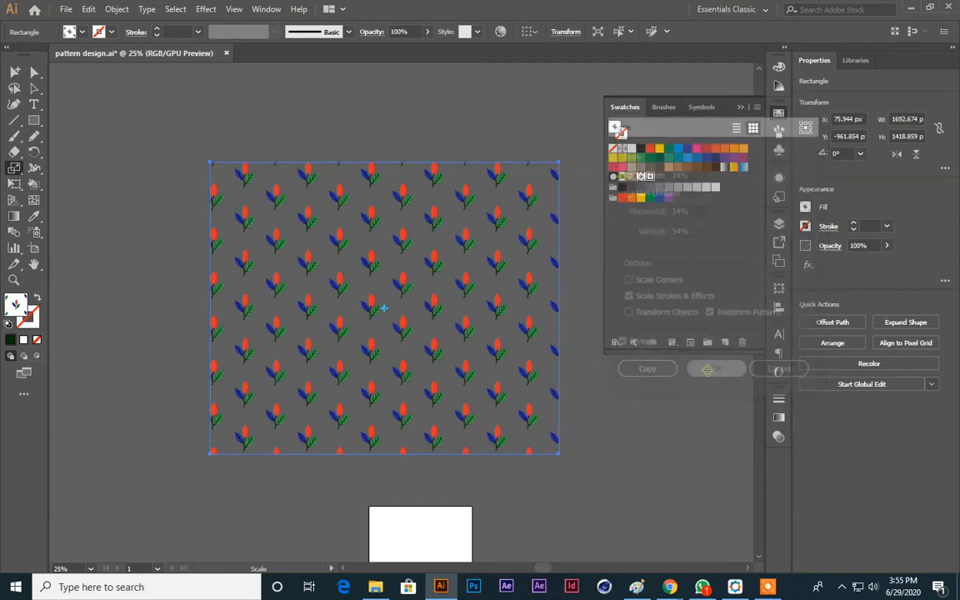
left_click(33, 87)
left_click(281, 128)
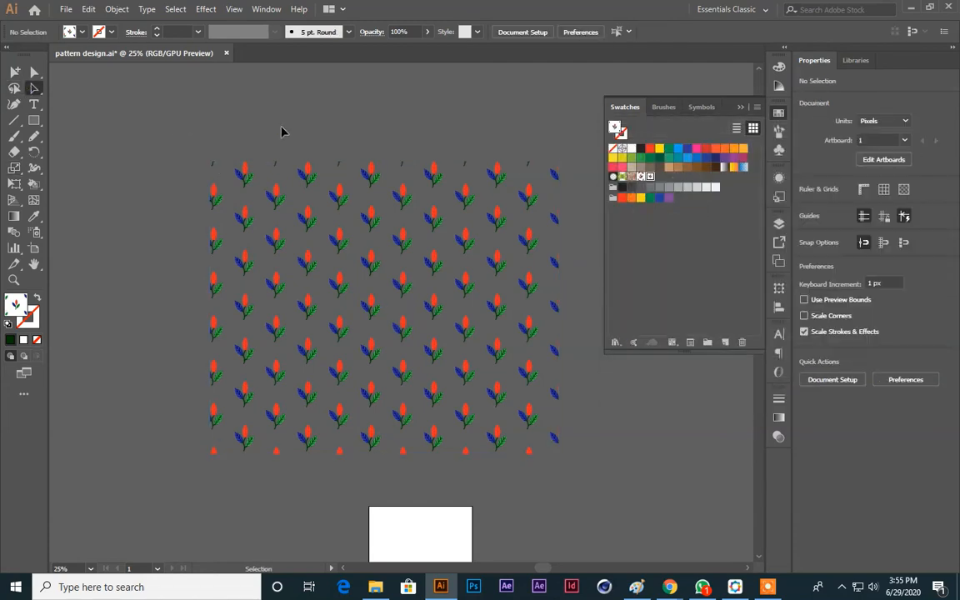
key("ctrl+=")
left_click_drag(362, 217, 335, 210)
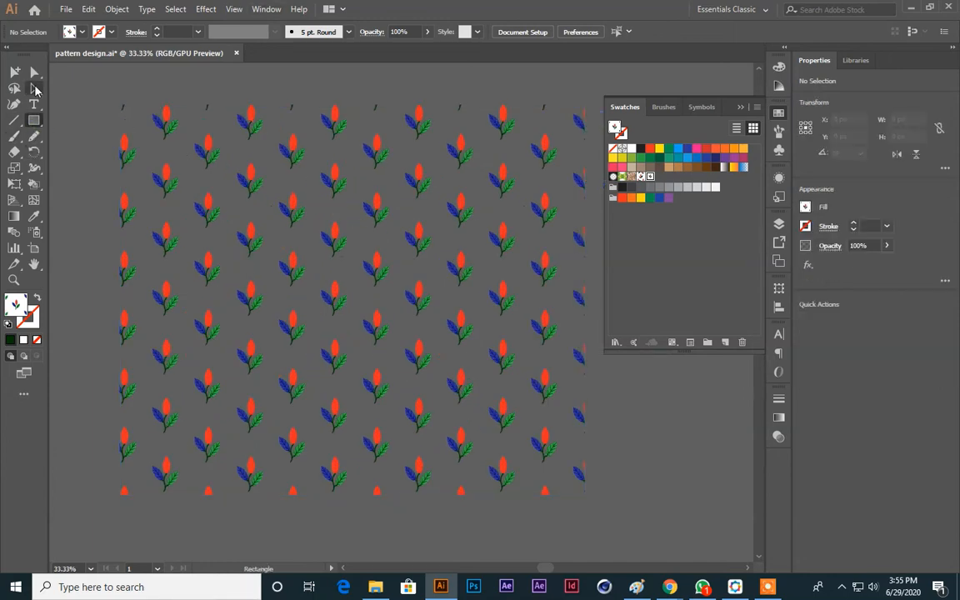
left_click(197, 157)
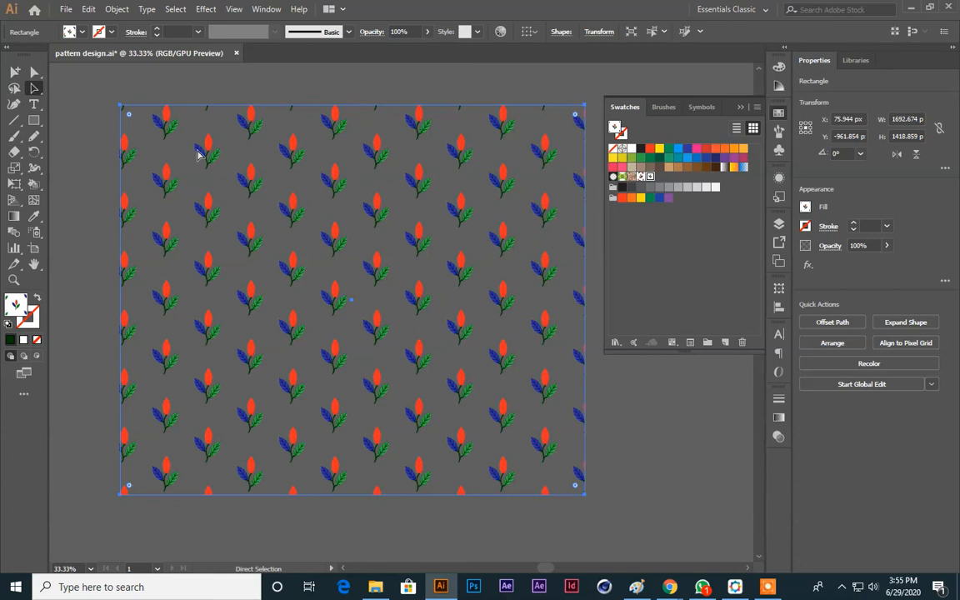
key("ctrl+shift+a")
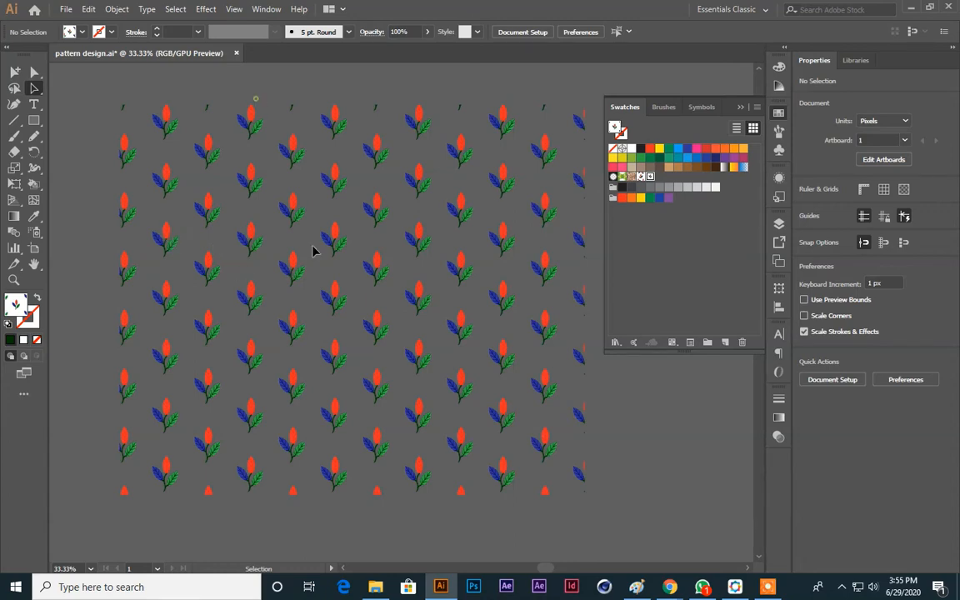
key("alt")
left_click(317, 364)
left_click(636, 442)
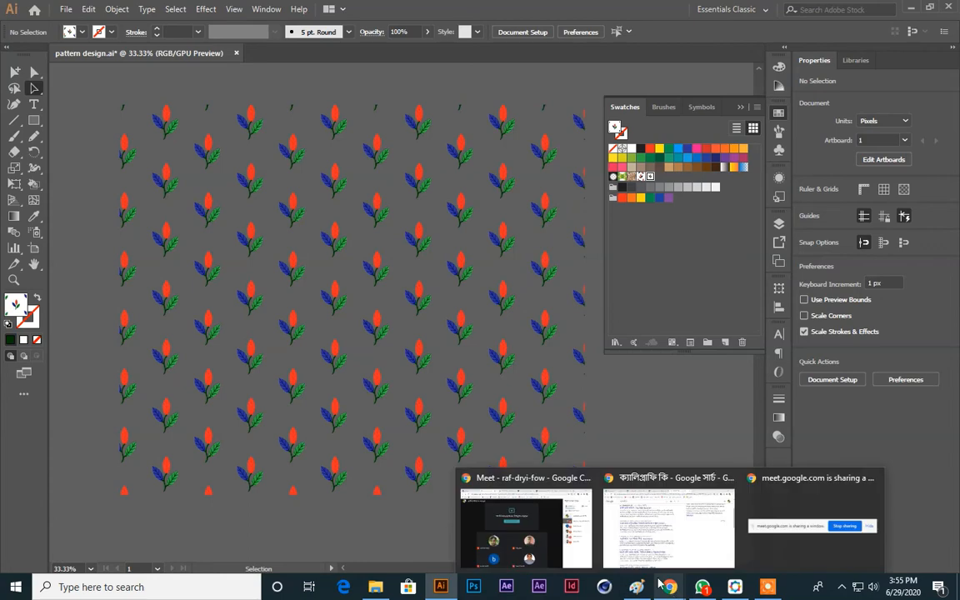
left_click(408, 282)
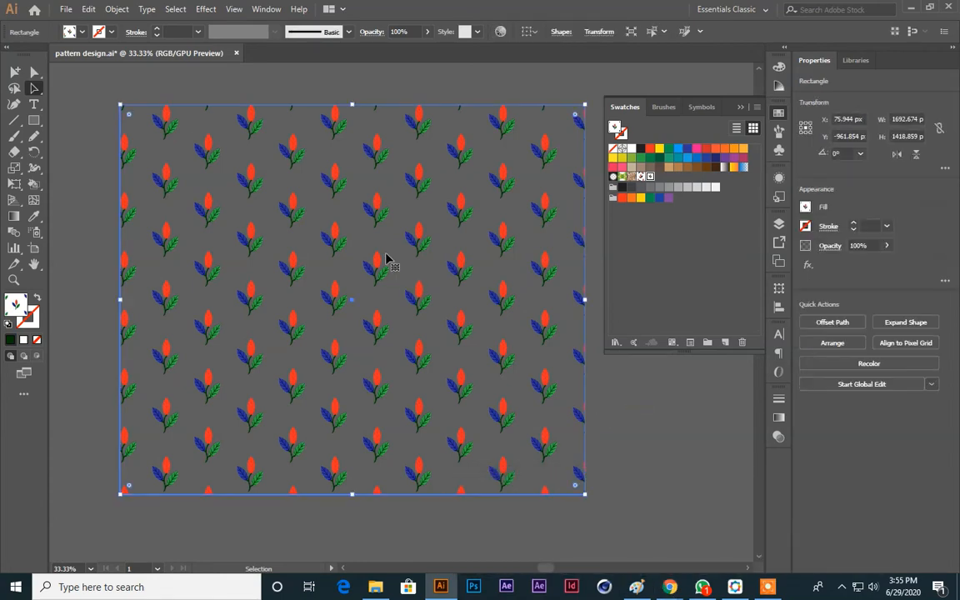
left_click(184, 171)
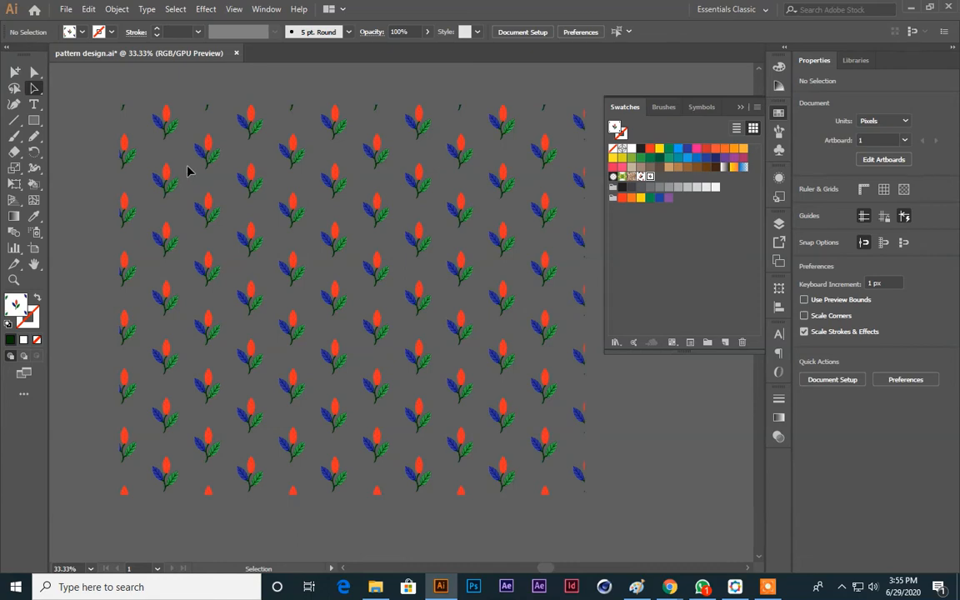
Draw a rectangle about 562 × 1419 px over the left third of the leaf pattern and fill it with yellow
left_click(34, 120)
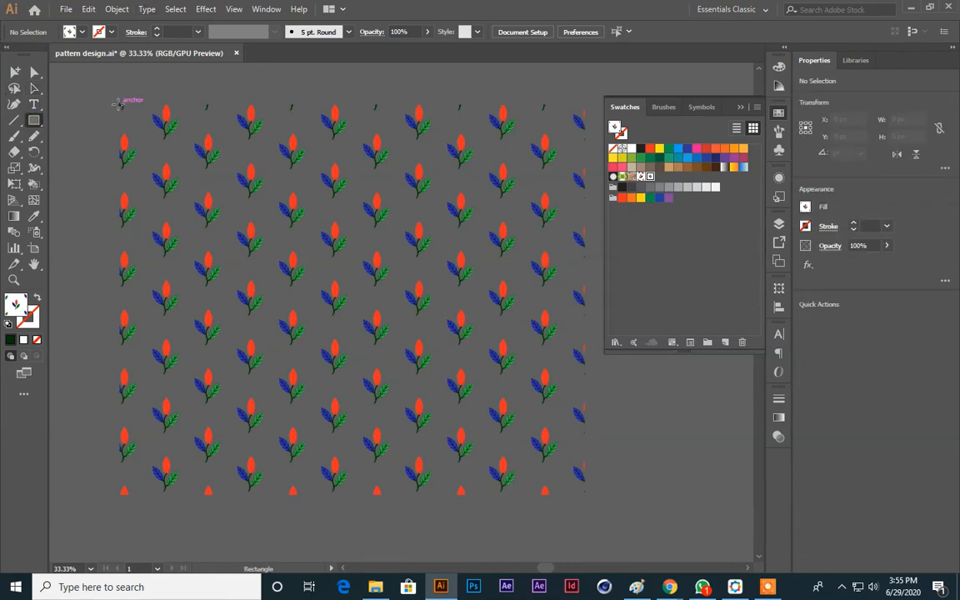
left_click_drag(120, 104, 274, 494)
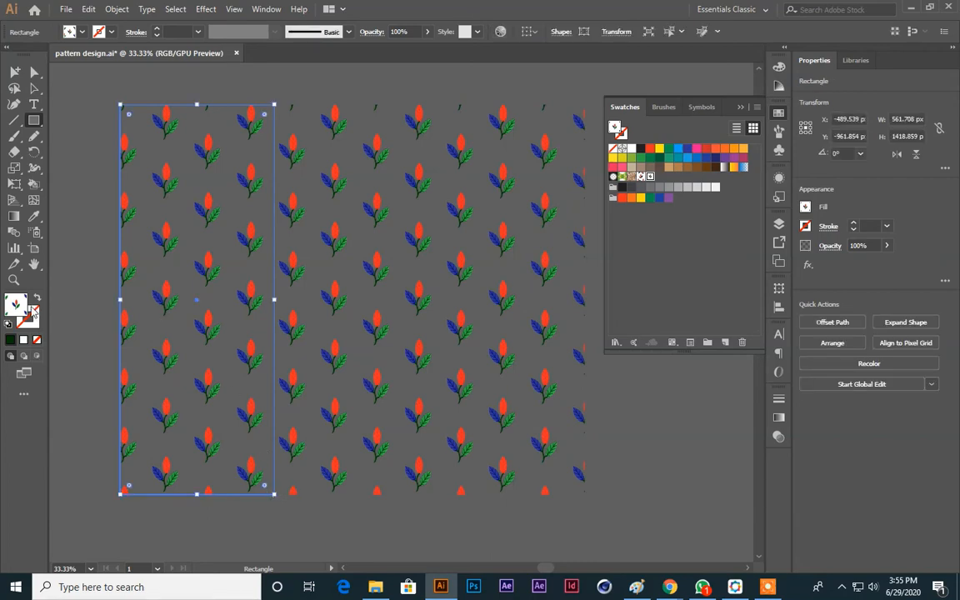
left_click(660, 151)
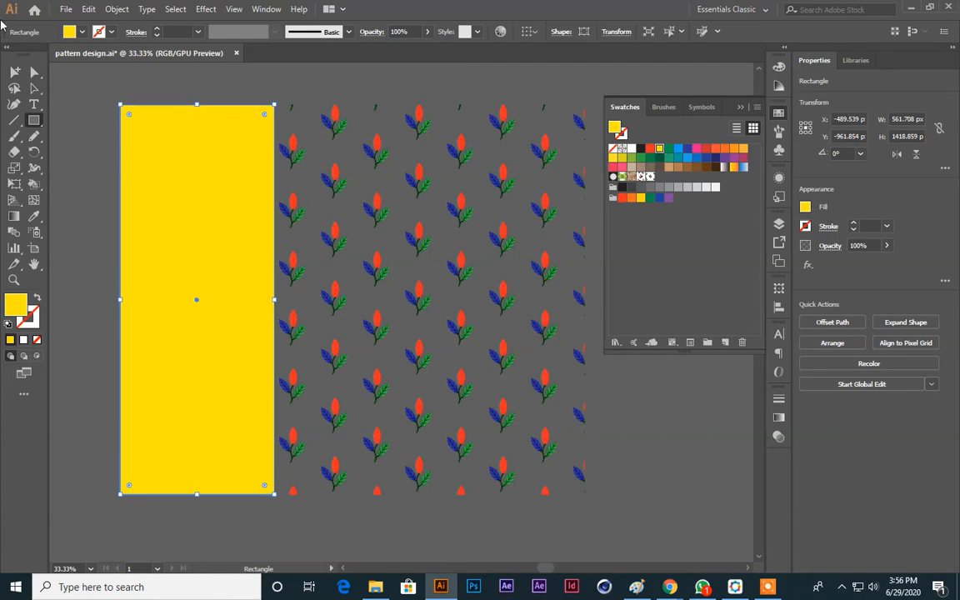
Copy the yellow rectangle twice to the right, edge to edge, to cover the rest of the pattern
left_click(35, 89)
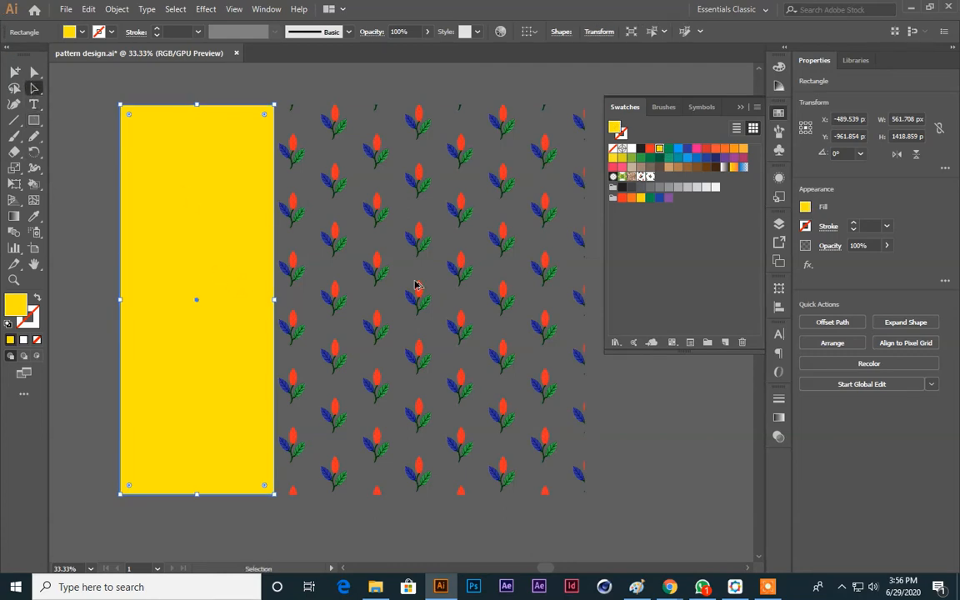
left_click_drag(416, 285, 370, 282)
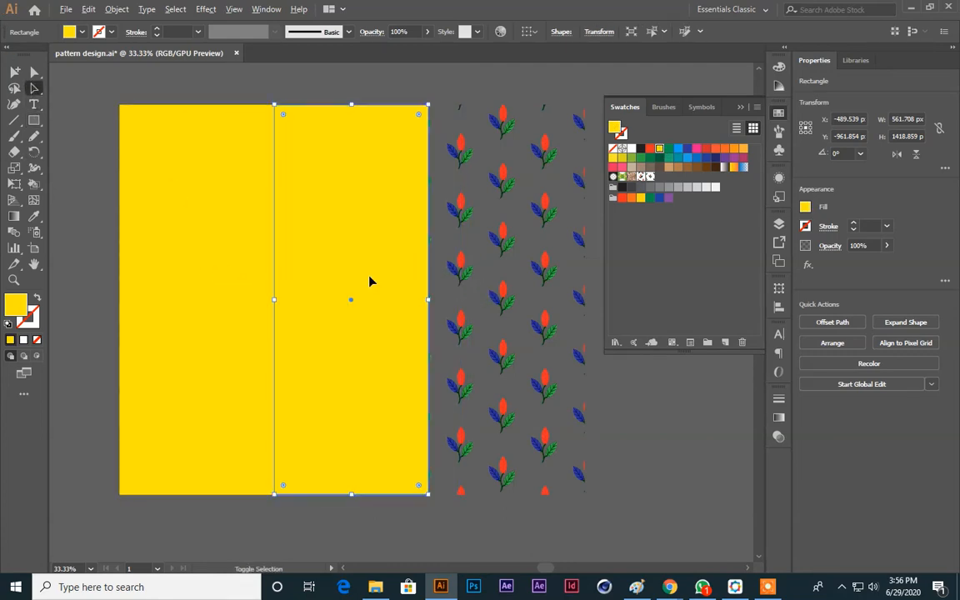
key("ctrl+d")
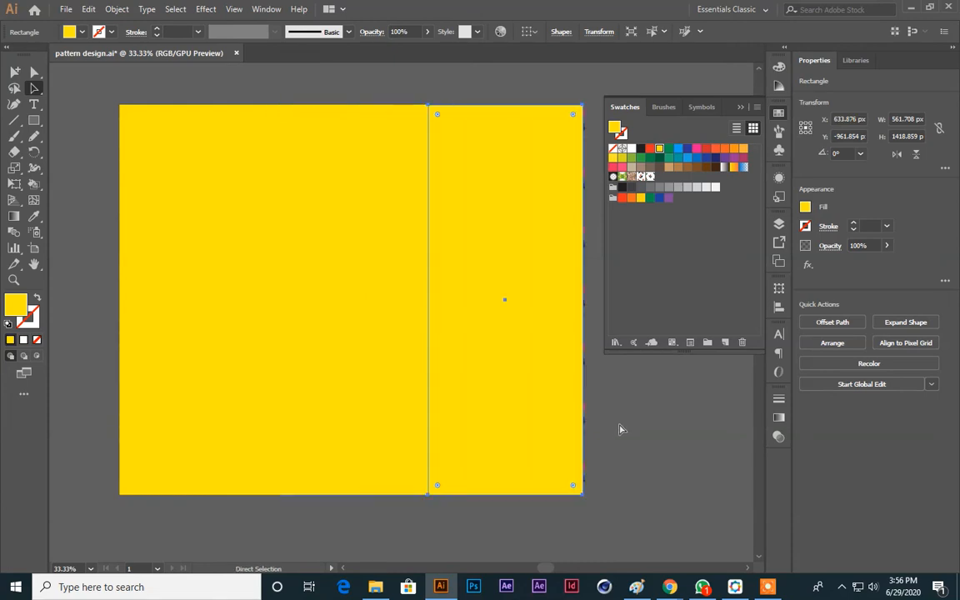
Fill the middle rectangle with orange and the right one with pink, and deselect
left_click(360, 193)
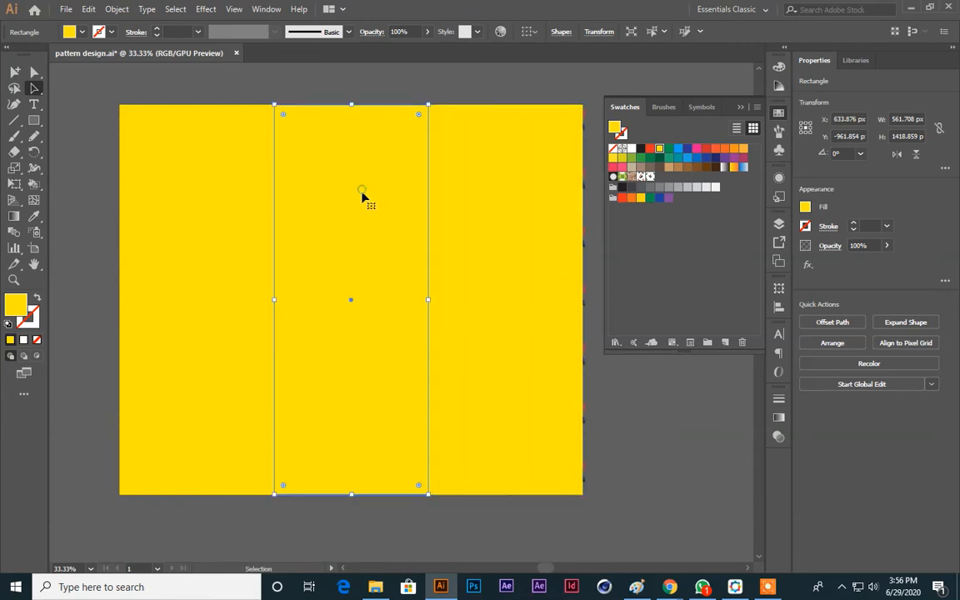
left_click(718, 155)
left_click(530, 176)
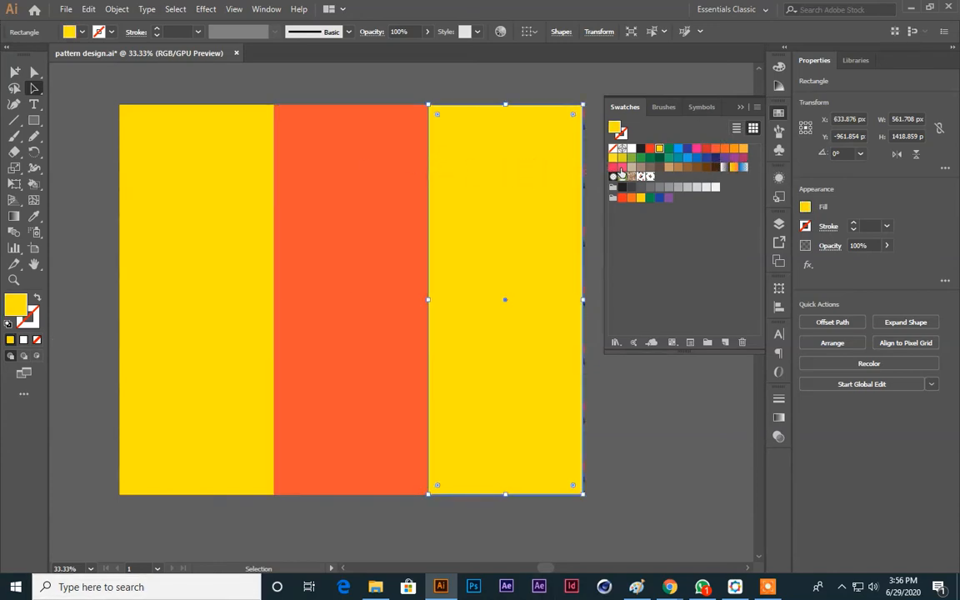
left_click(621, 171)
left_click(657, 414)
left_click_drag(630, 503, 683, 524)
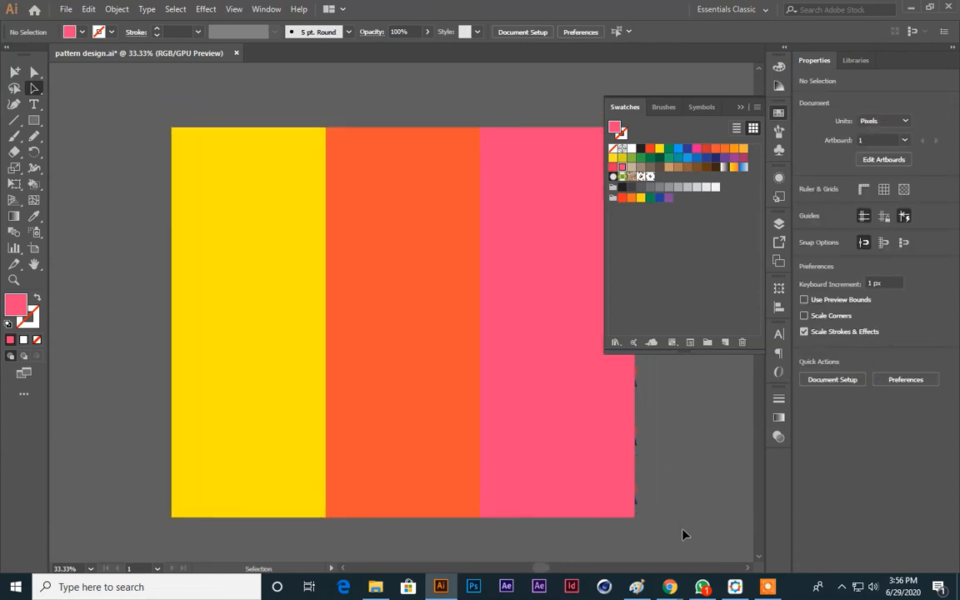
Select the yellow, orange and pink rectangles together and send them to the back, behind the leaf pattern
scroll(689, 538, "up", 5)
scroll(690, 541, "down", 5)
left_click(253, 238)
left_click(405, 274, "shift")
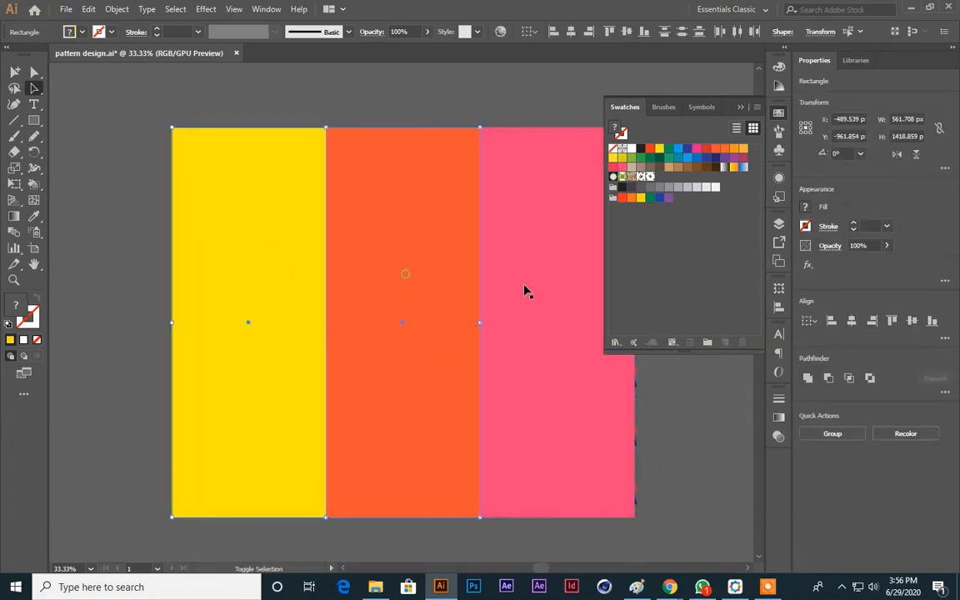
left_click(557, 293, "shift")
right_click(515, 217)
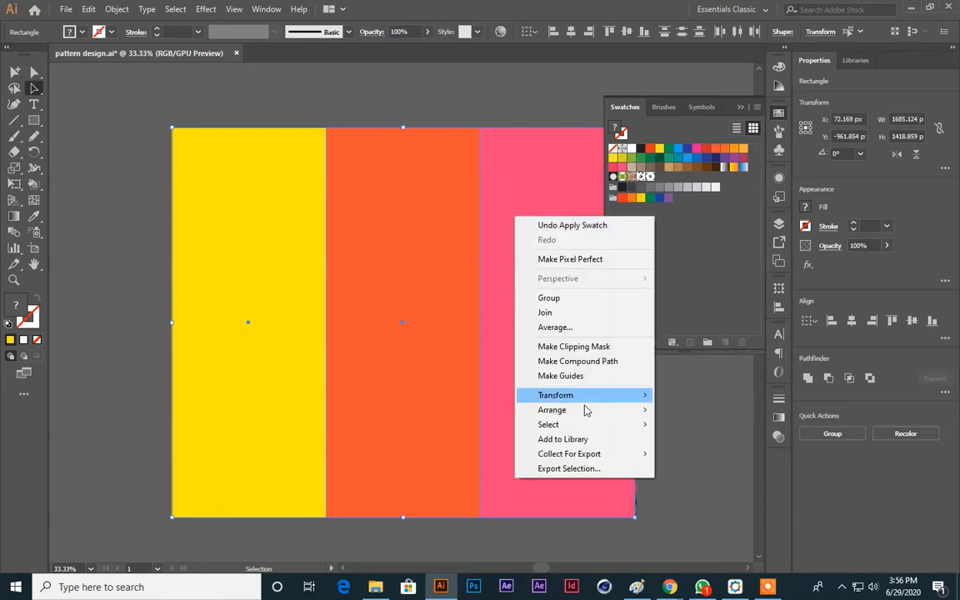
mouse_move(594, 411)
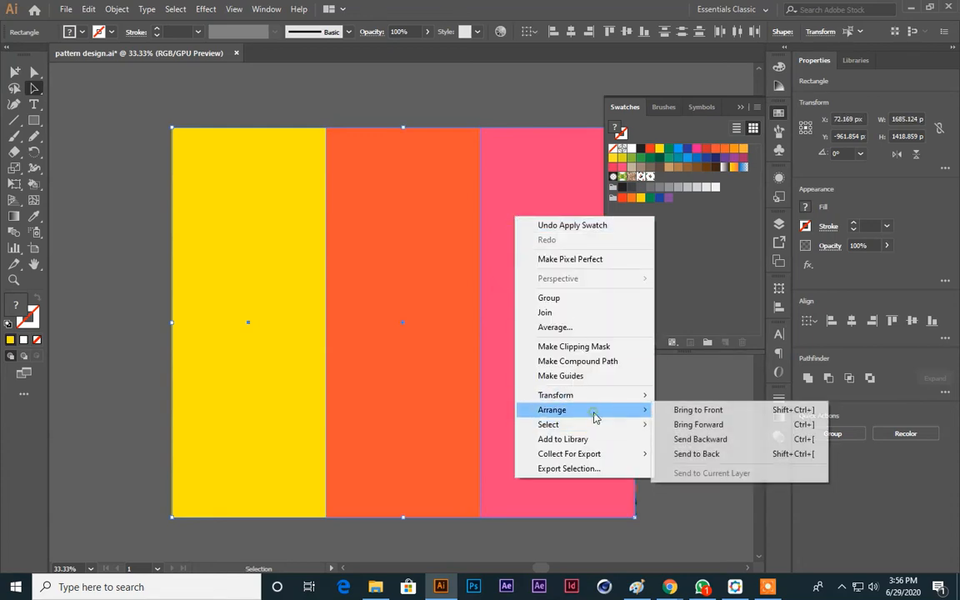
left_click(709, 459)
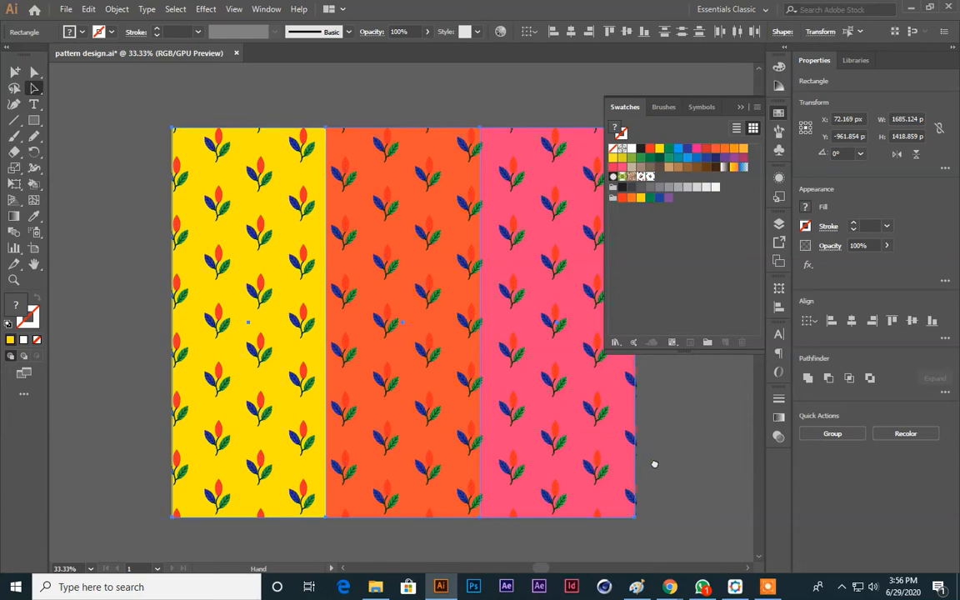
Deselect the rectangles and examine how the leaf pattern looks on each of the three coloured backgrounds
left_click_drag(654, 461, 694, 457)
left_click_drag(730, 493, 676, 482)
left_click(742, 108)
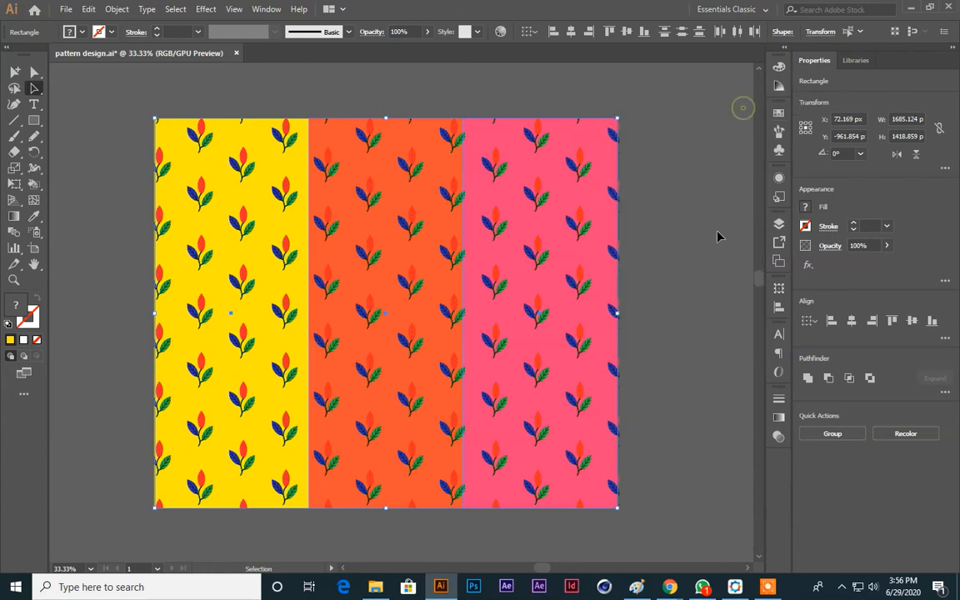
scroll(718, 235, "up", 4)
left_click_drag(664, 322, 724, 254)
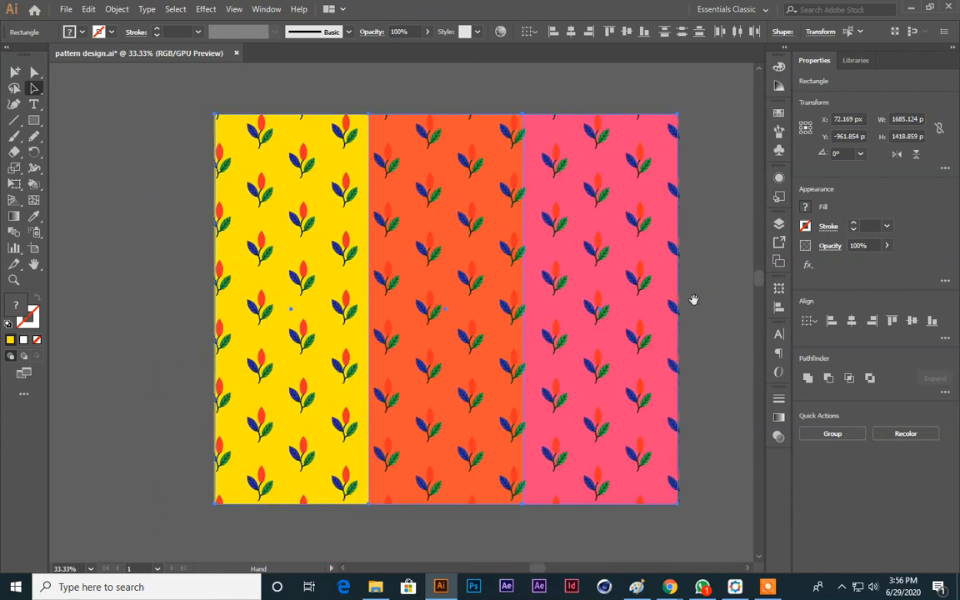
left_click_drag(694, 299, 721, 301)
left_click(395, 128)
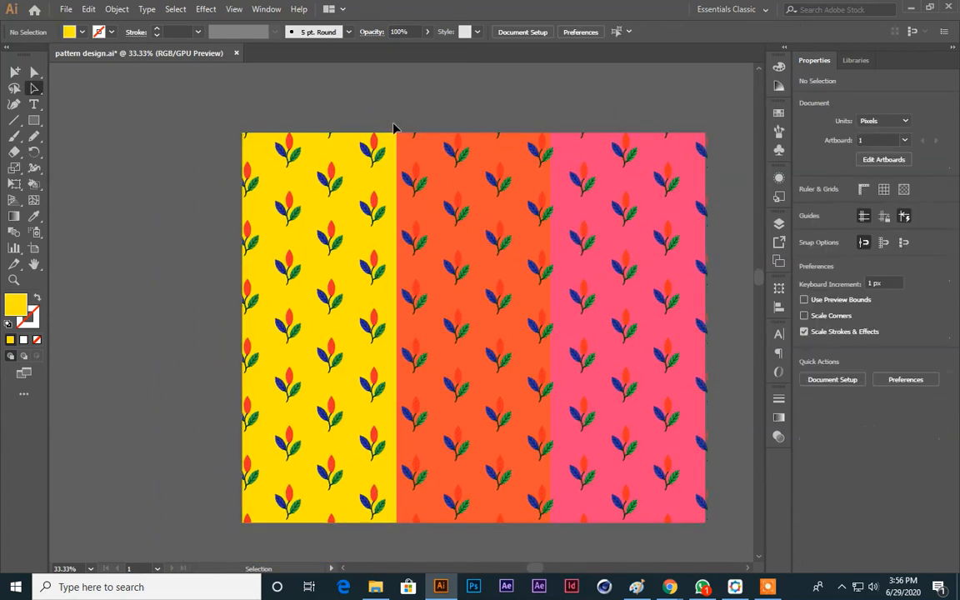
scroll(414, 186, "up", 1)
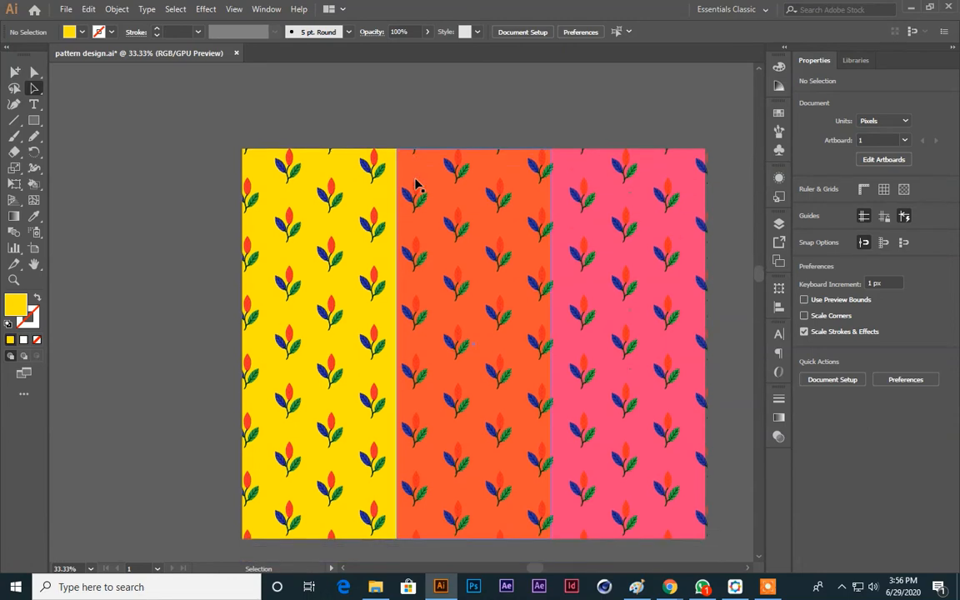
scroll(481, 267, "up", 2)
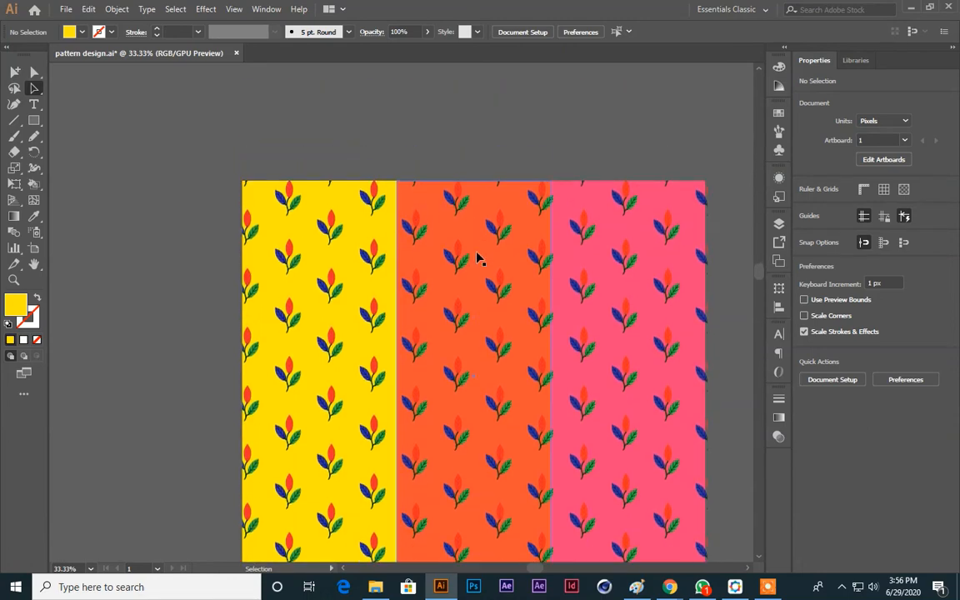
scroll(481, 259, "down", 4)
left_click_drag(625, 372, 516, 380)
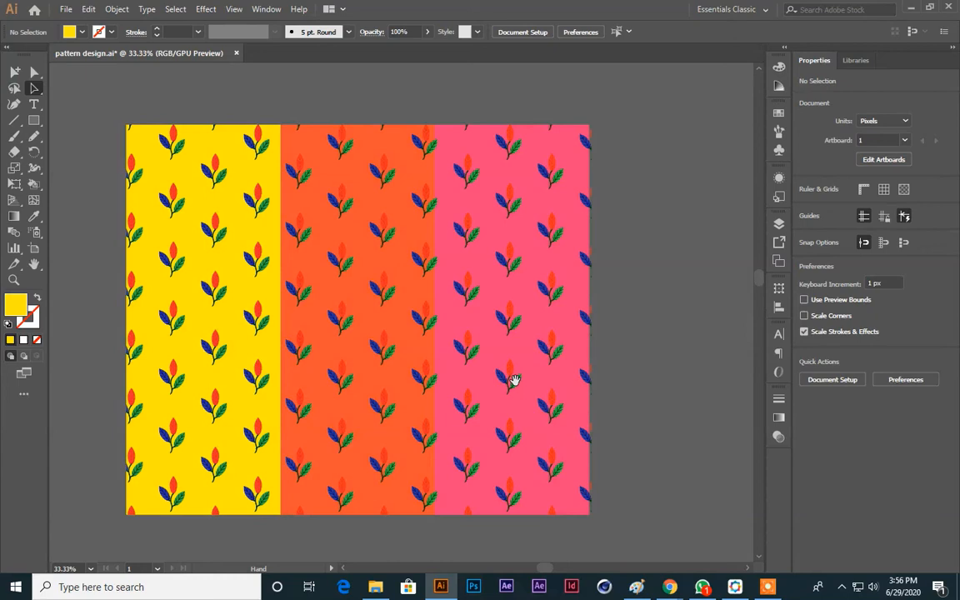
Place a copy of the pink rectangle on the empty canvas about 909 px to the right of the original
left_click(559, 224)
scroll(606, 300, "up", 6)
key("ctrl+minus")
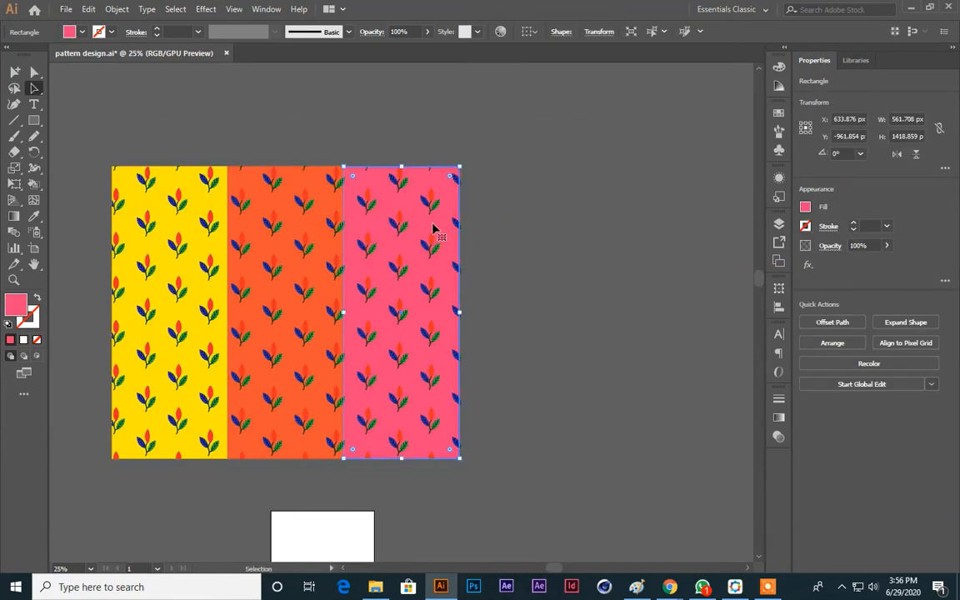
left_click(536, 251)
left_click(440, 235)
left_click_drag(440, 234, 627, 245)
left_click(660, 367)
key("ctrl+plus")
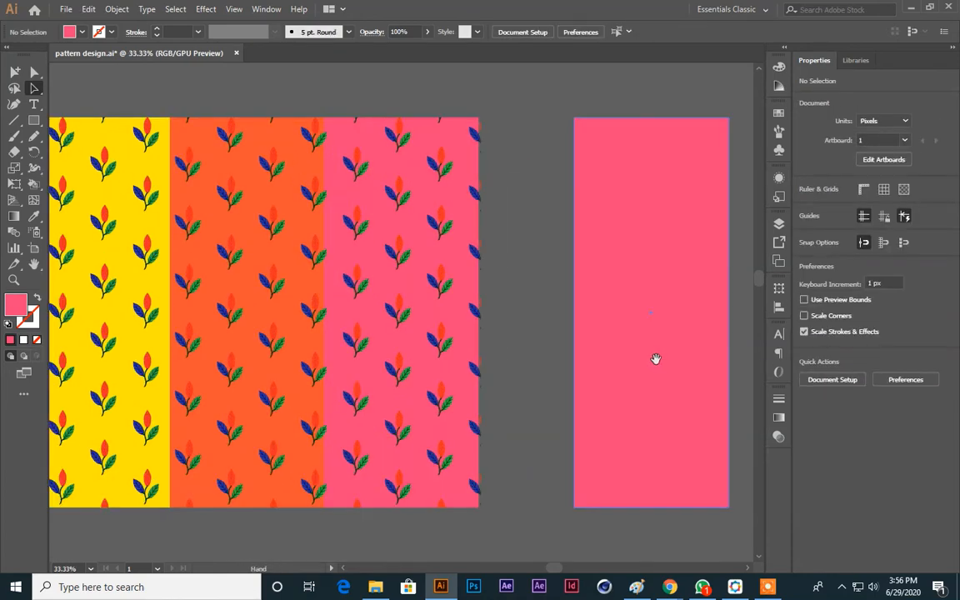
left_click_drag(648, 357, 500, 303)
Fill the copied rectangle with the black-and-white linear gradient and remove the white stop near its start
left_click(500, 303)
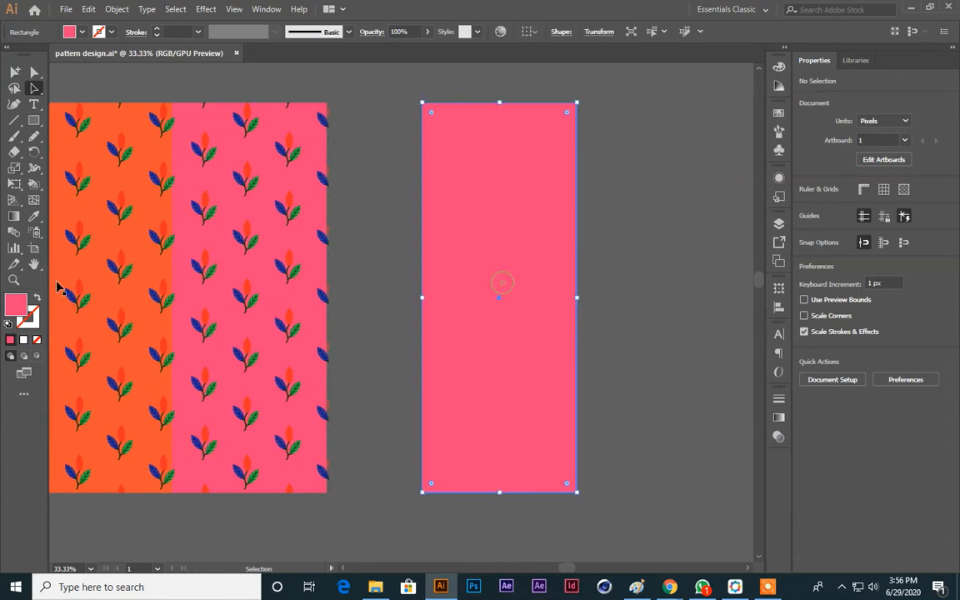
left_click(23, 340)
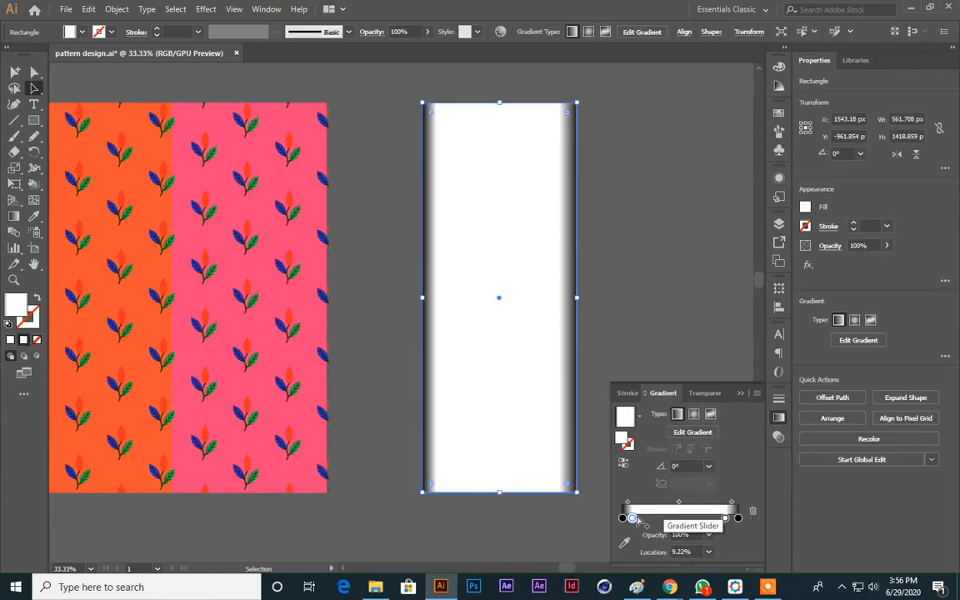
left_click_drag(632, 517, 627, 546)
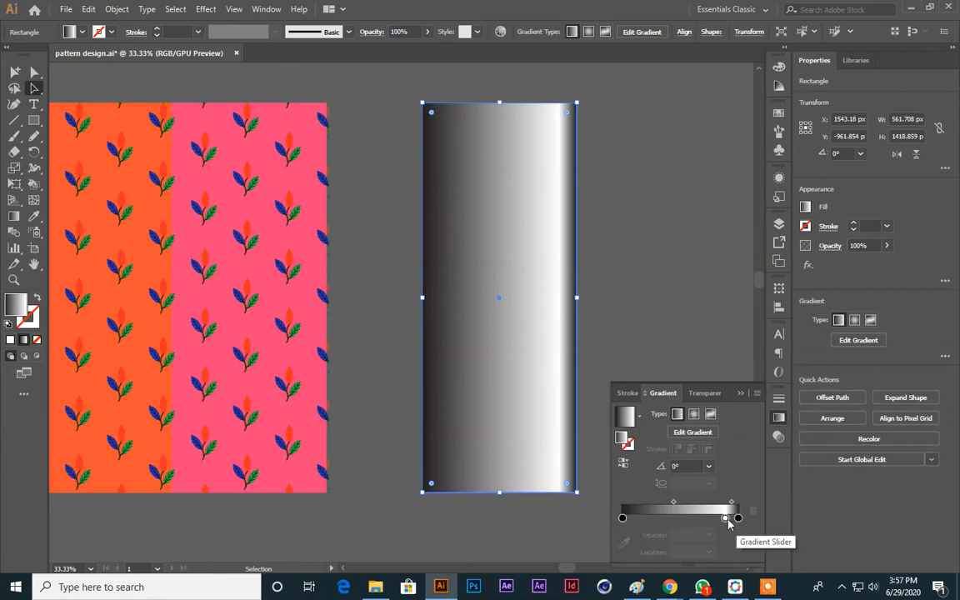
Rebuild the gradient by moving its white stop to about 87% and adding a black stop at 0%
left_click_drag(725, 520, 592, 517)
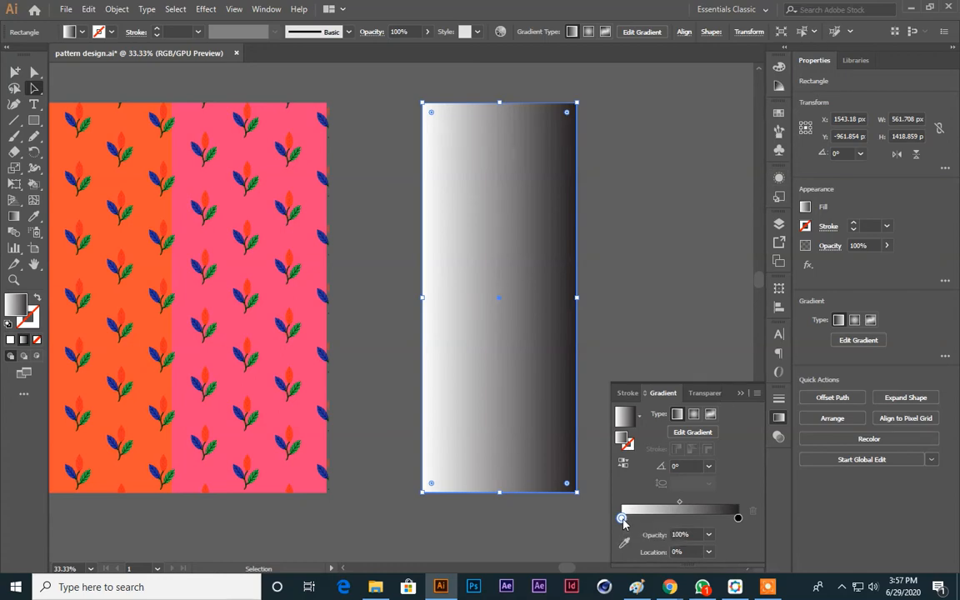
left_click_drag(622, 519, 730, 521)
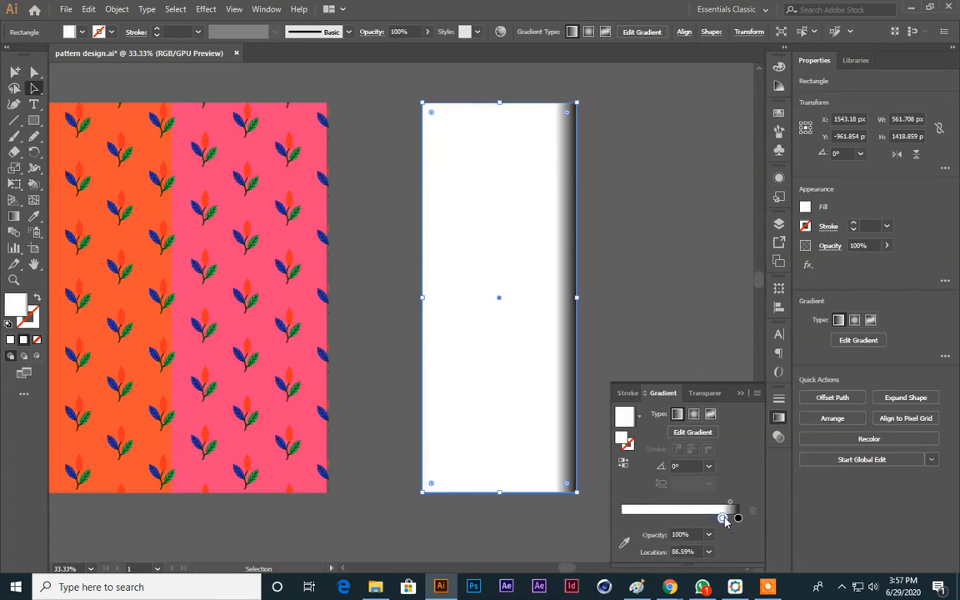
left_click(623, 519)
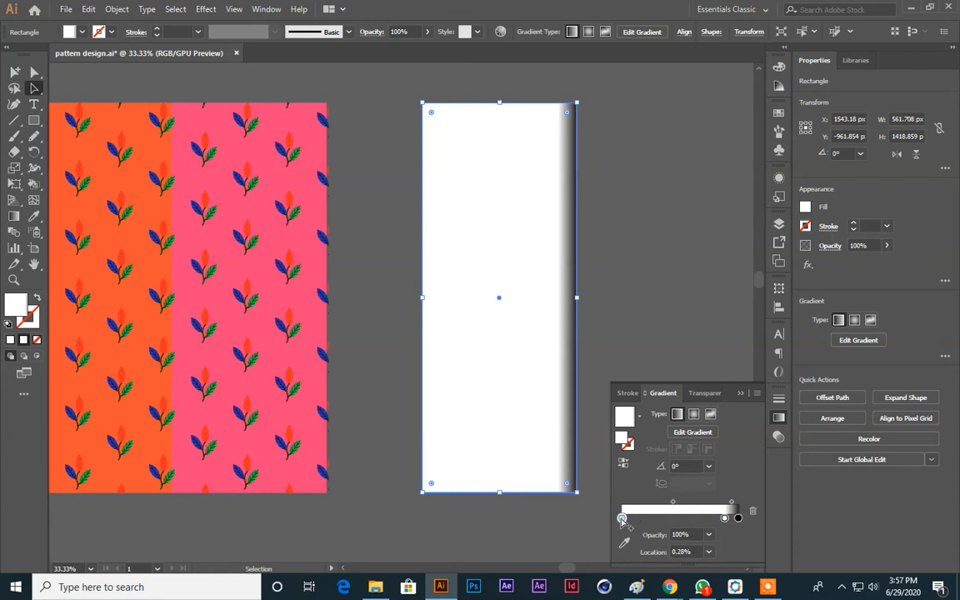
left_click_drag(622, 520, 619, 523)
double_click(622, 520)
left_click(588, 462)
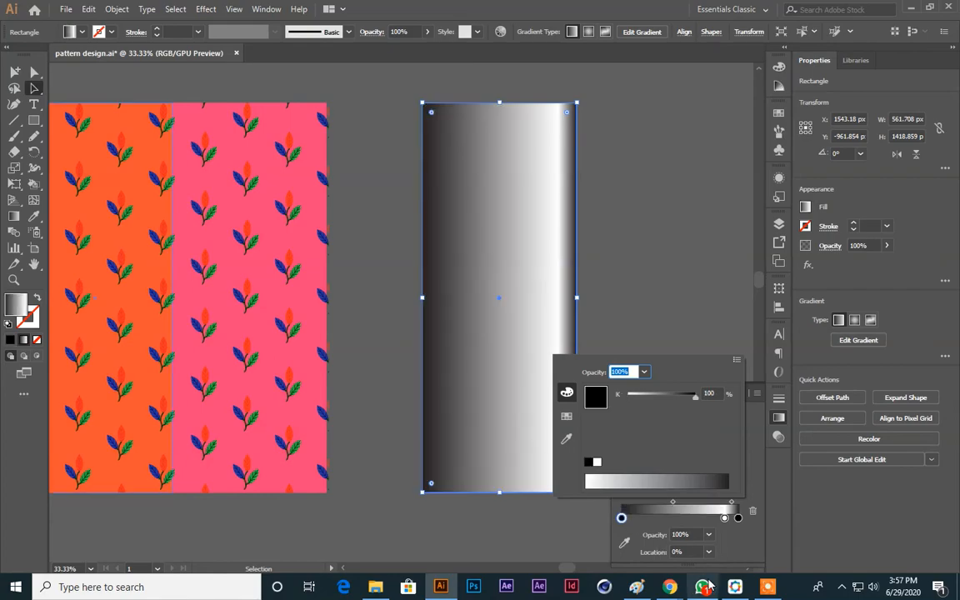
Switch to the Google Meet call in Chrome
mouse_move(670, 587)
left_click(508, 509)
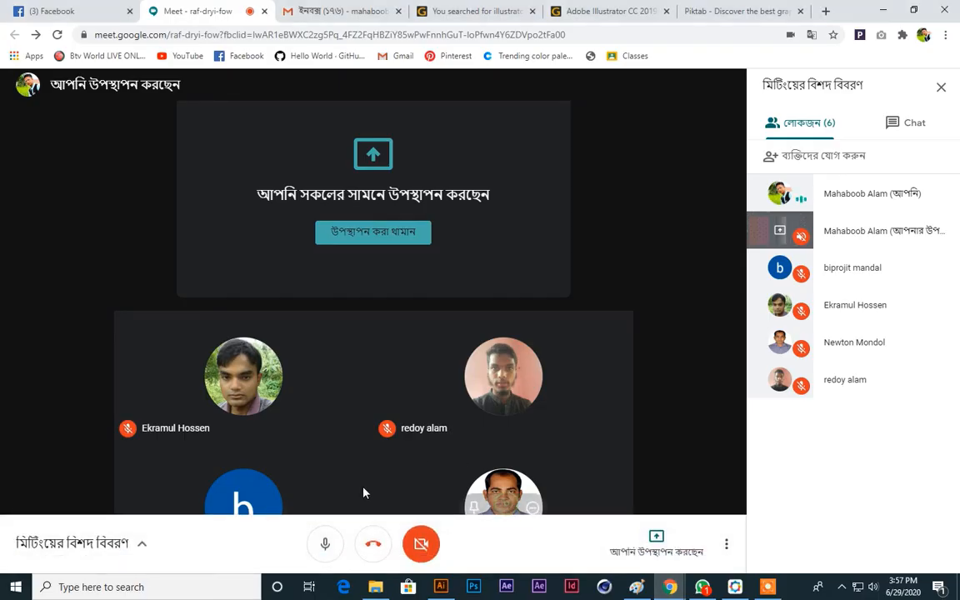
Mute and unmute the microphone in the Google Meet call and return to Illustrator
left_click(325, 545)
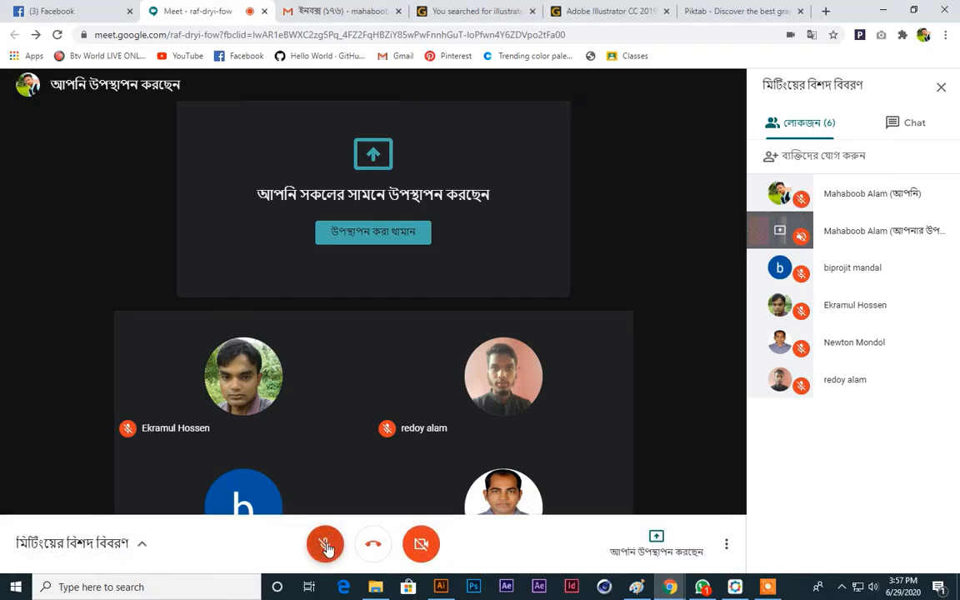
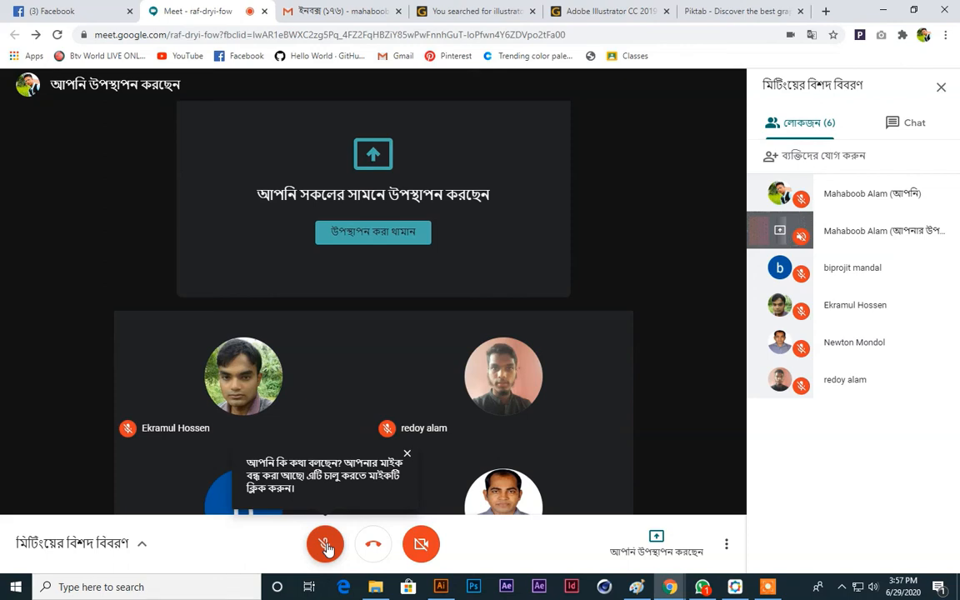
left_click(325, 546)
key("alt+Tab")
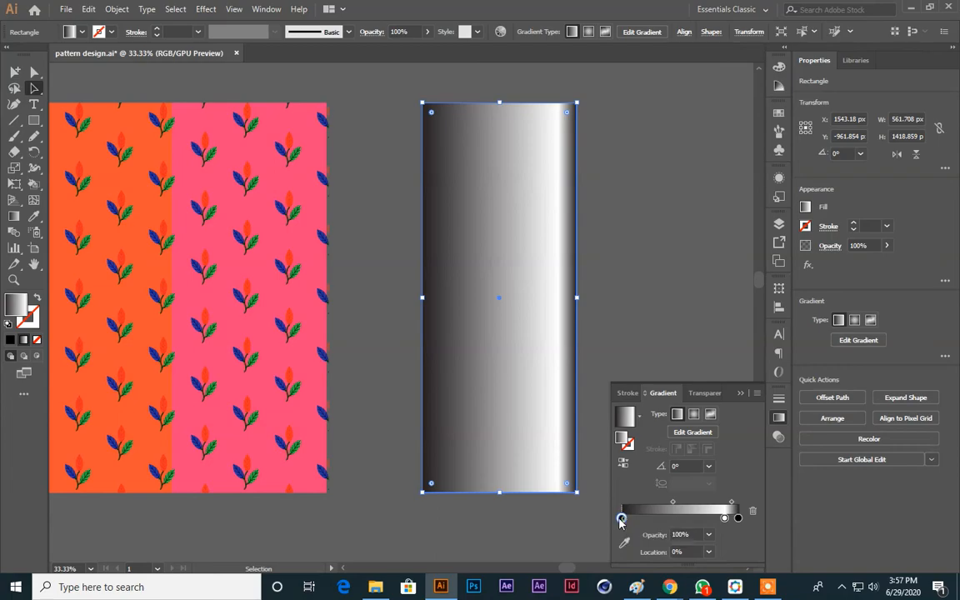
left_click(670, 586)
left_click(527, 531)
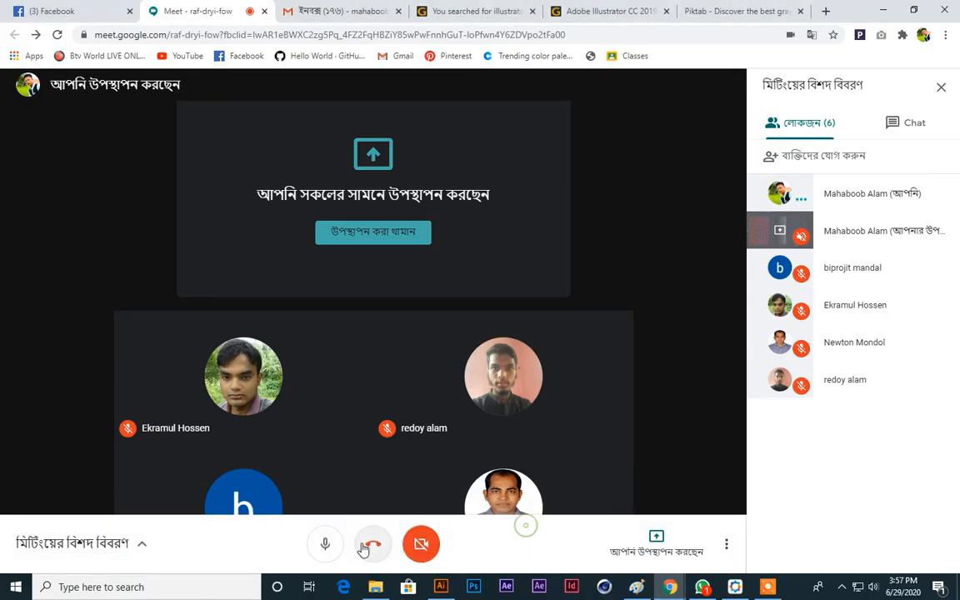
key("alt+Tab")
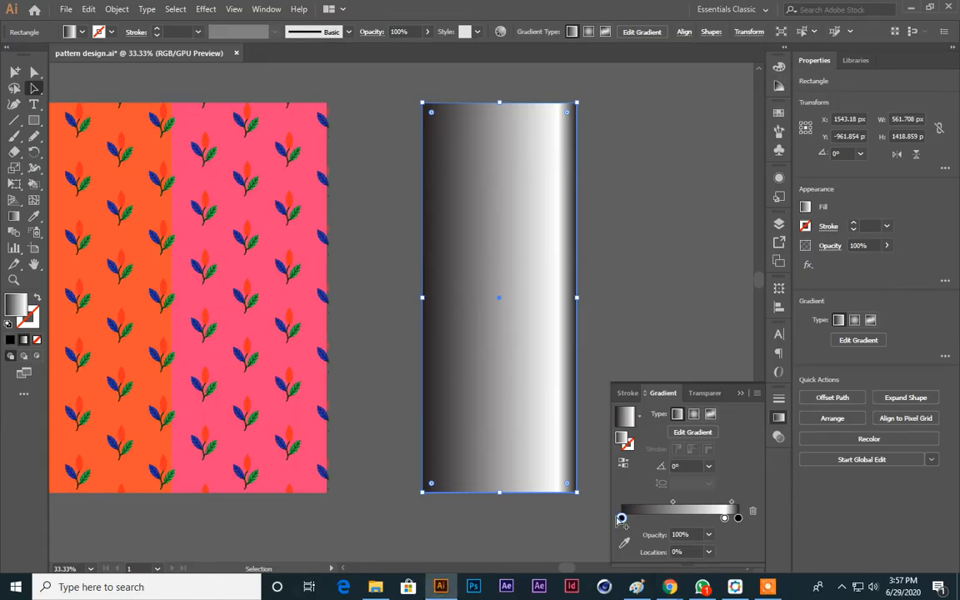
Add a gradient stop at about 10% on the separate rectangle, colour it white and deselect the rectangle
left_click(633, 519)
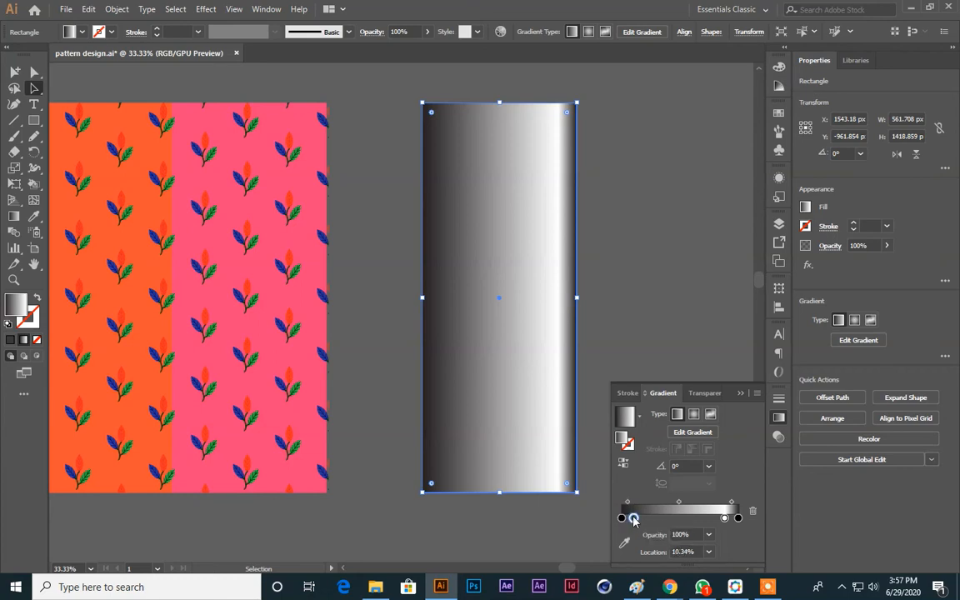
double_click(633, 519)
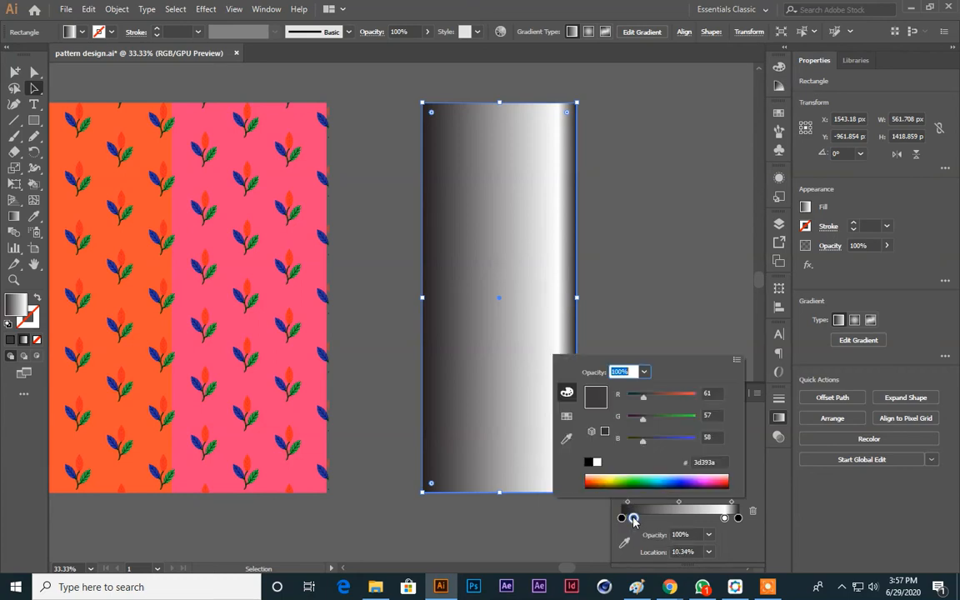
left_click(597, 462)
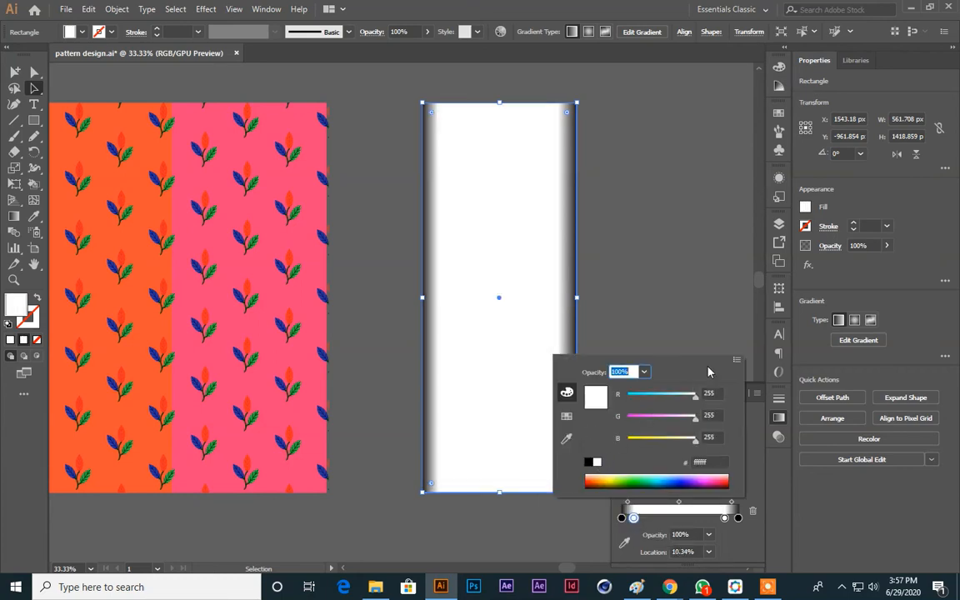
left_click(34, 88)
left_click(611, 236)
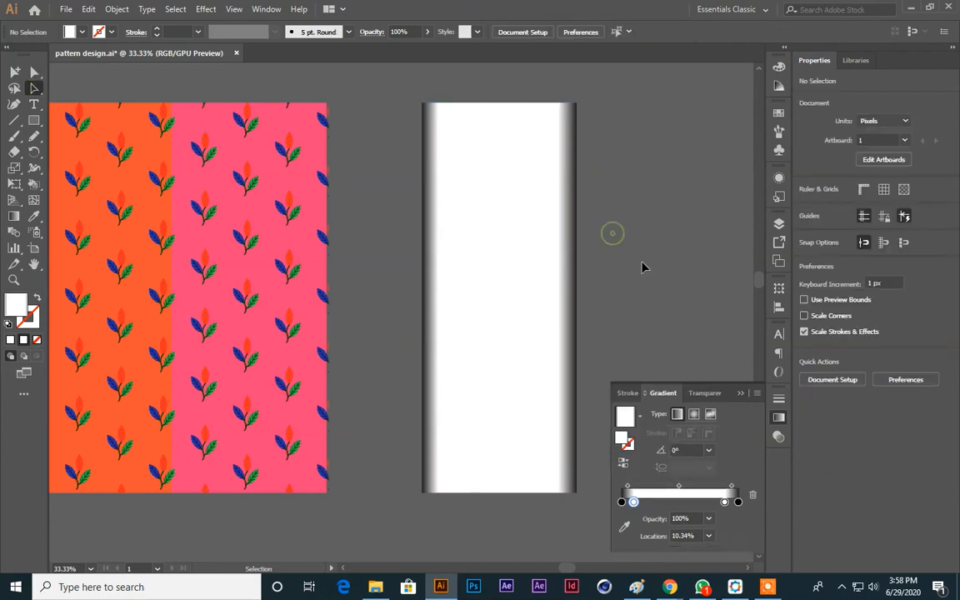
Move the black-edged gradient rectangle back exactly over the pink section of the pattern
left_click_drag(530, 251, 281, 254)
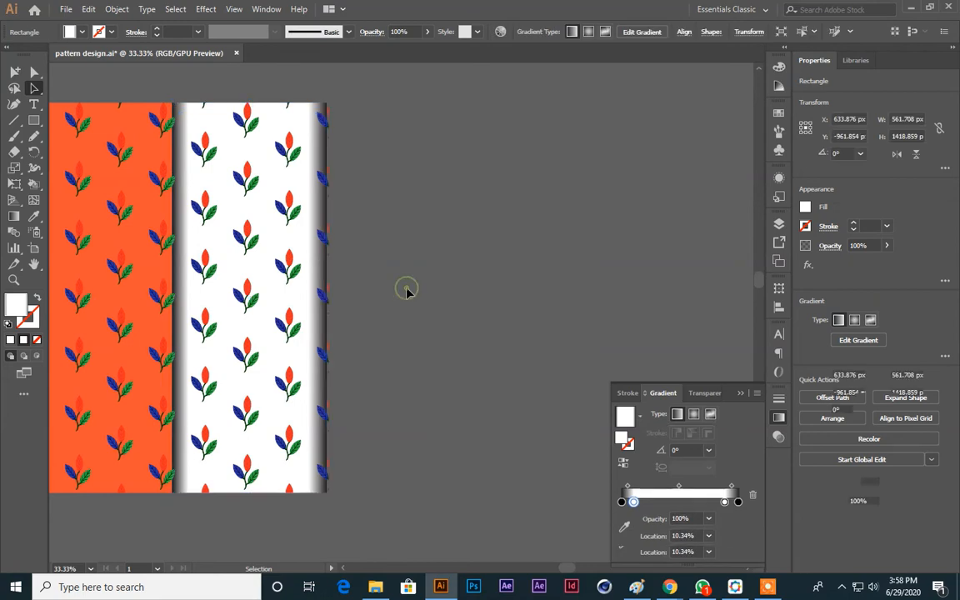
left_click(408, 290)
scroll(408, 292, "down", 1)
left_click_drag(409, 289, 590, 273)
Bring the gradient rectangle forward so it sits above the leaf pattern
left_click(511, 214)
right_click(512, 214)
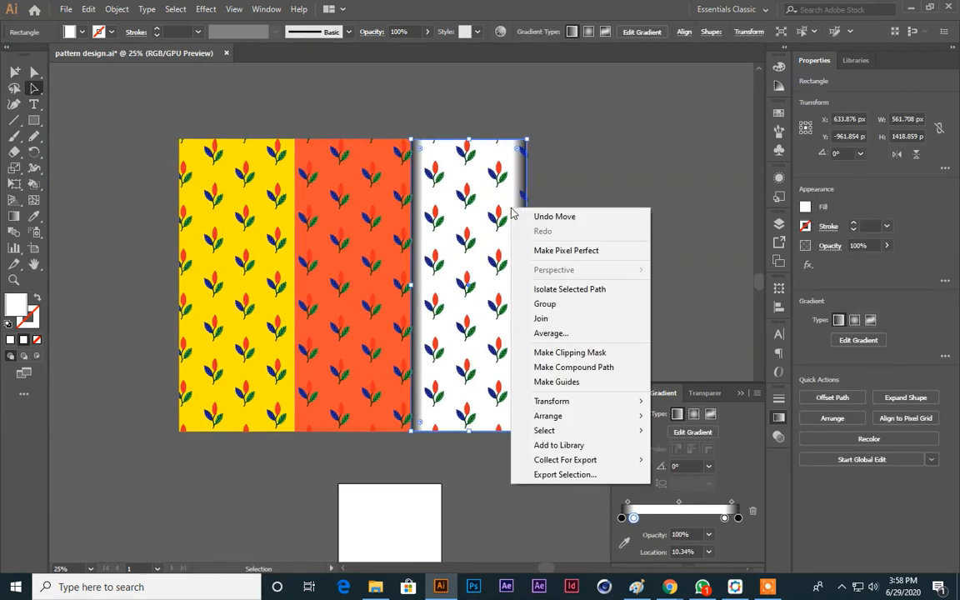
mouse_move(601, 417)
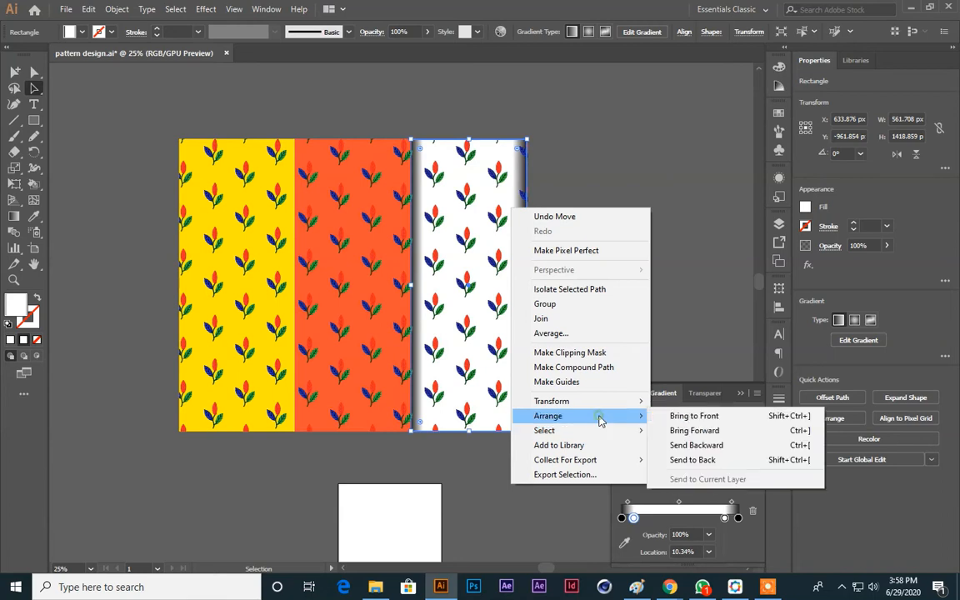
left_click(722, 430)
left_click(647, 292)
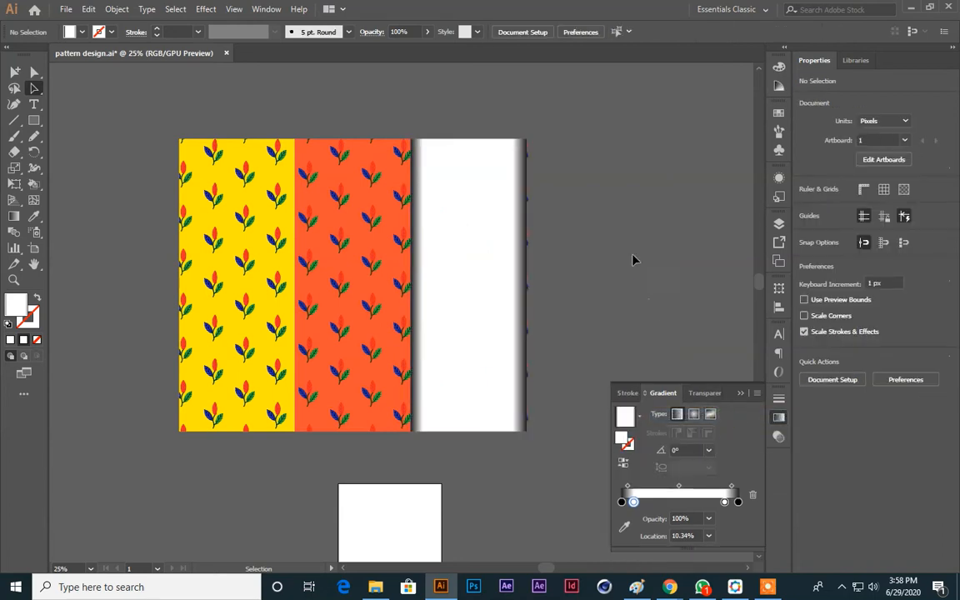
Duplicate the gradient rectangle edge to edge over the orange section and repeat the copy over the yellow section
key("ctrl+equal")
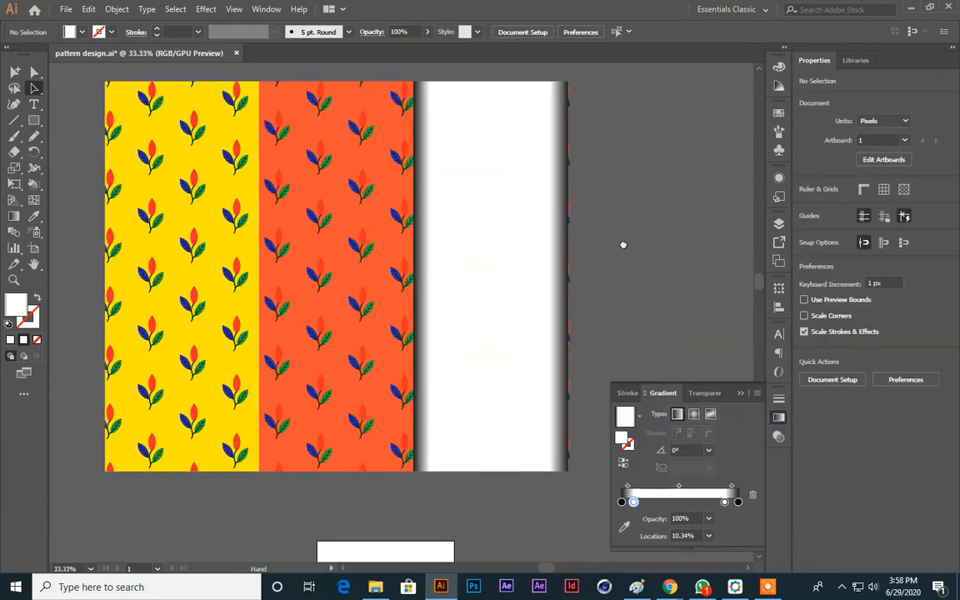
left_click_drag(623, 244, 685, 265)
left_click(598, 230)
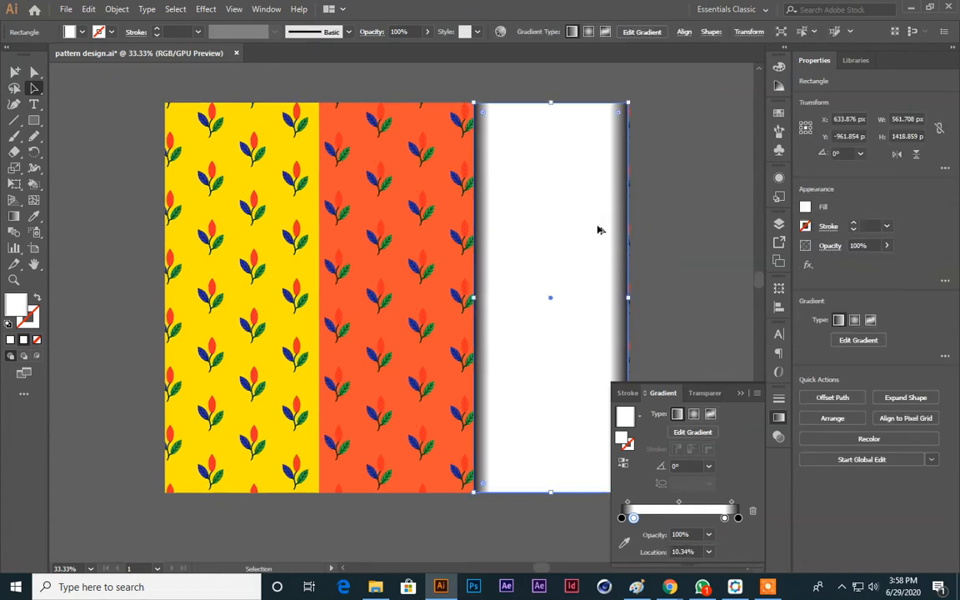
left_click_drag(597, 230, 445, 221)
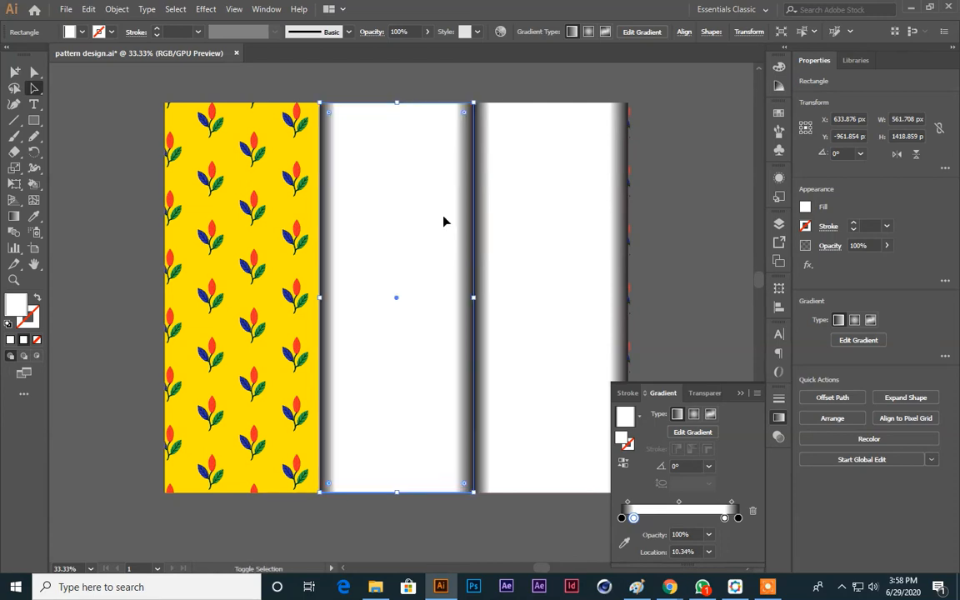
key("ctrl+d")
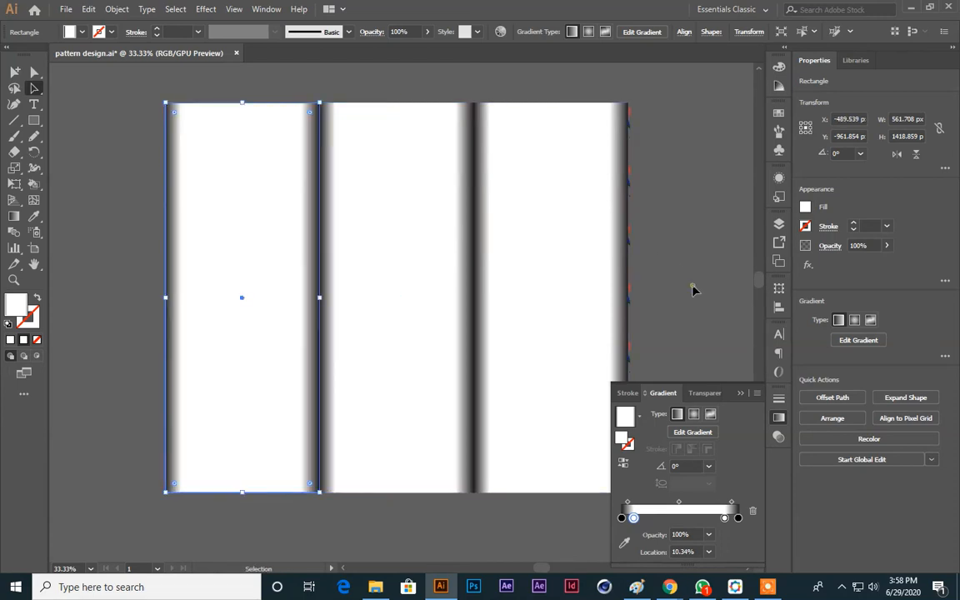
left_click(692, 287)
Set the blending mode of all three gradient rectangles to Multiply and deselect them
left_click(532, 180)
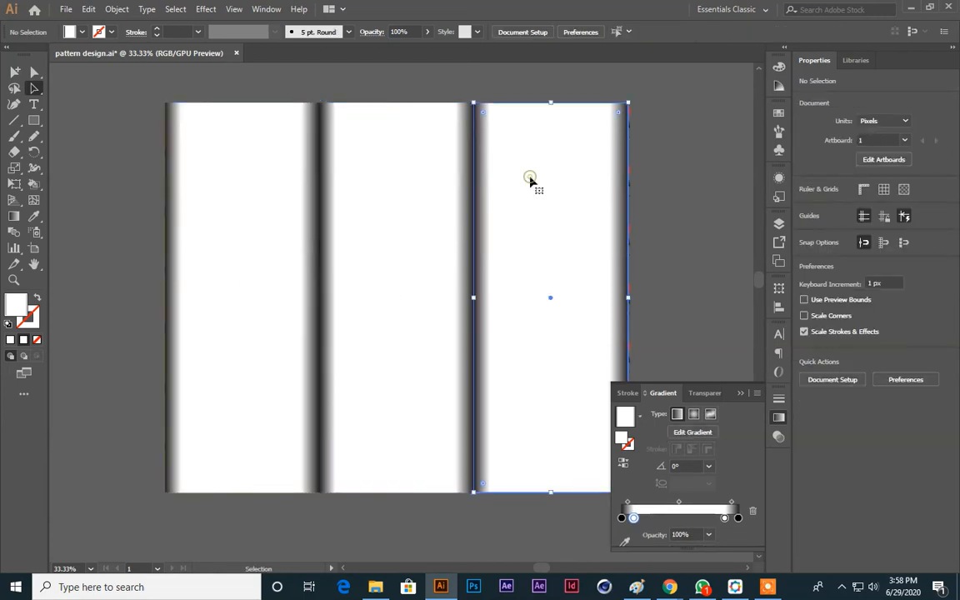
left_click(408, 179, "shift")
left_click(227, 182, "shift")
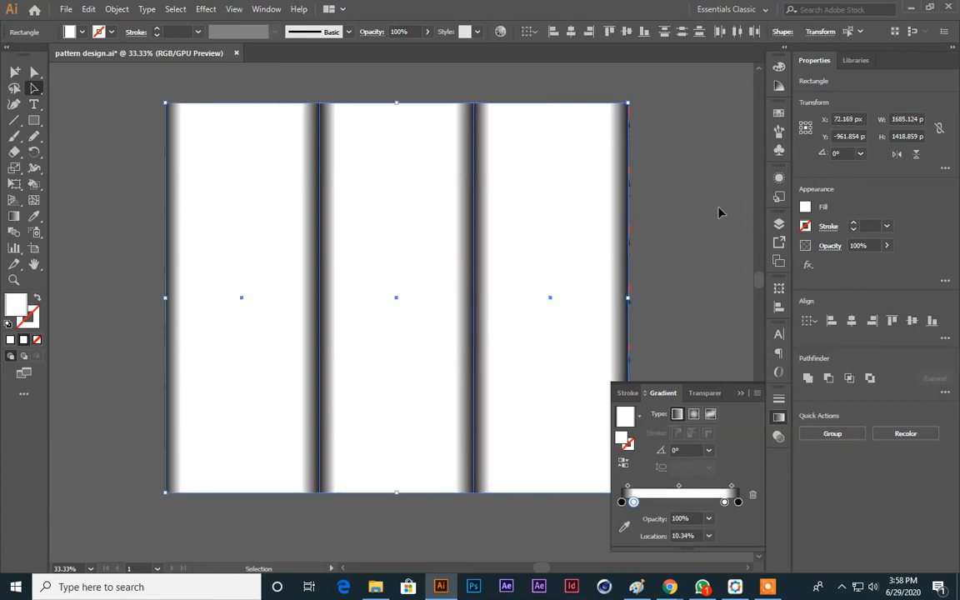
left_click(706, 393)
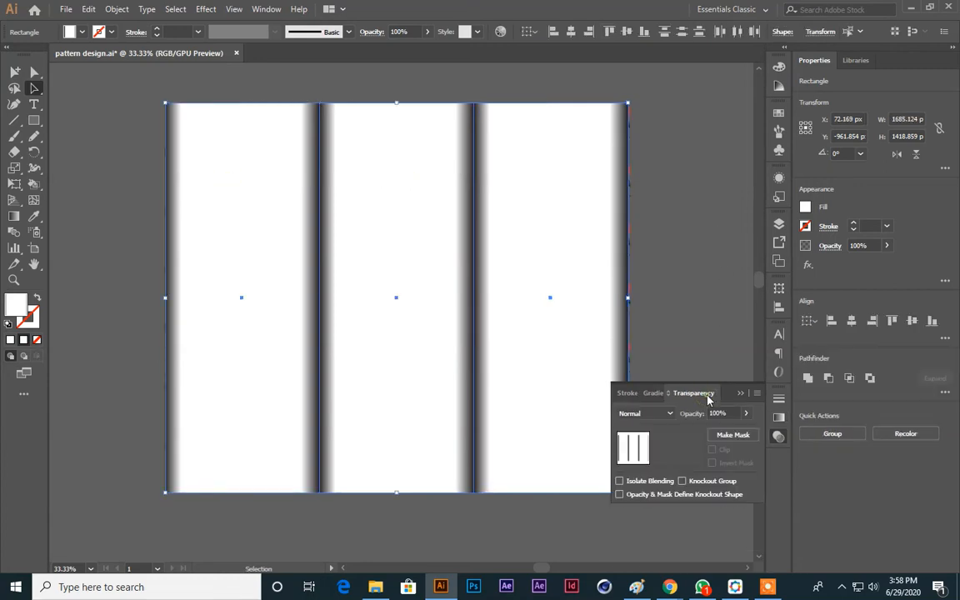
left_click(655, 414)
left_click(642, 195)
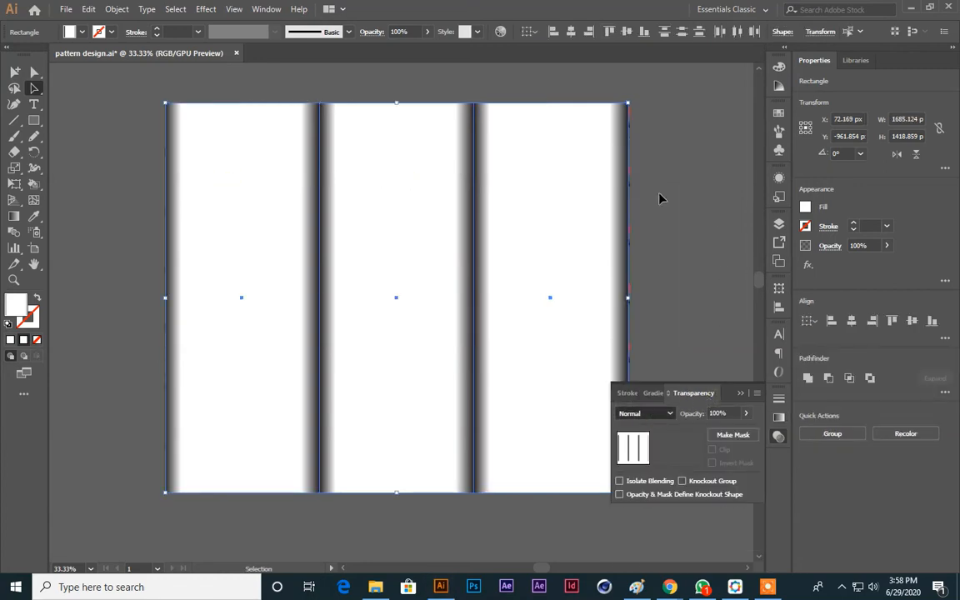
left_click(681, 226)
left_click_drag(682, 228, 743, 237)
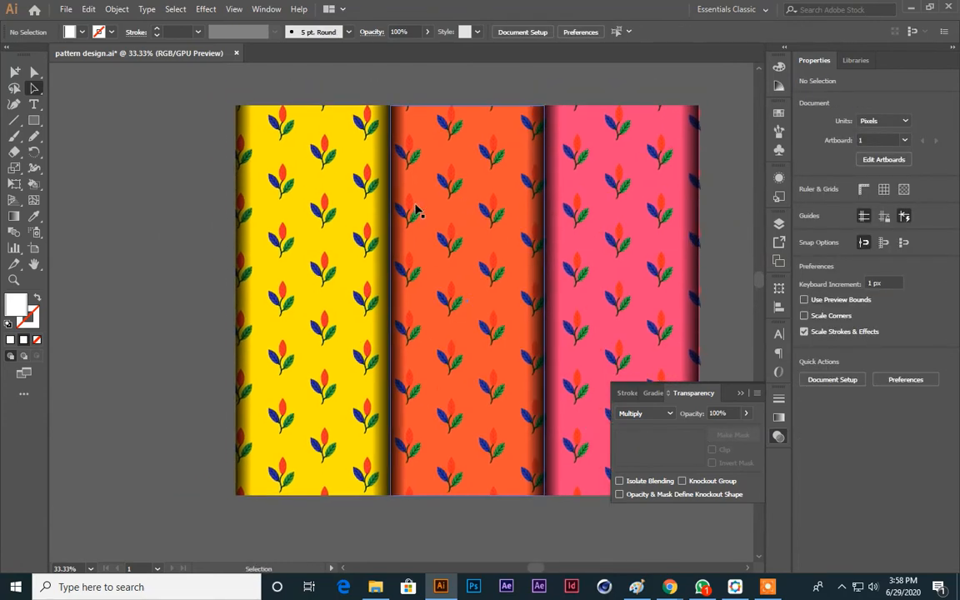
Examine the shaded edges between the yellow, orange and pink strips up close and as a whole
key("ctrl+plus")
key("ctrl+plus")
scroll(386, 232, "up", 5)
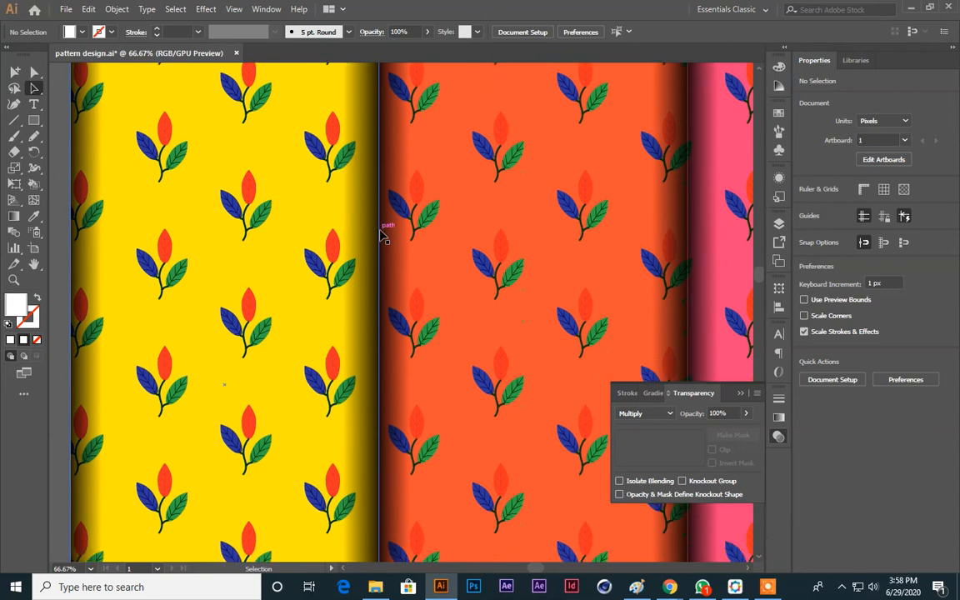
scroll(397, 237, "up", 3)
left_click(277, 307)
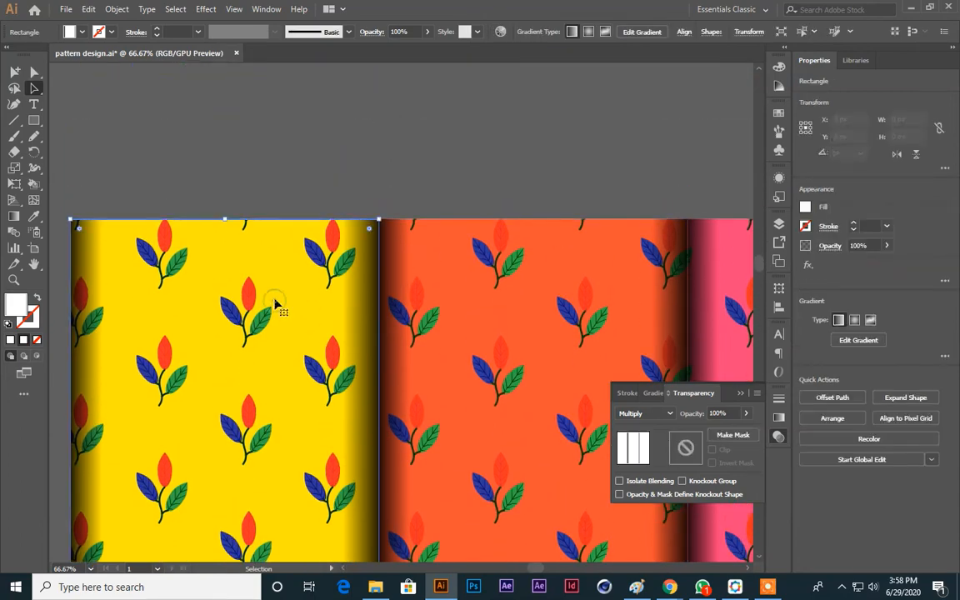
left_click(413, 160)
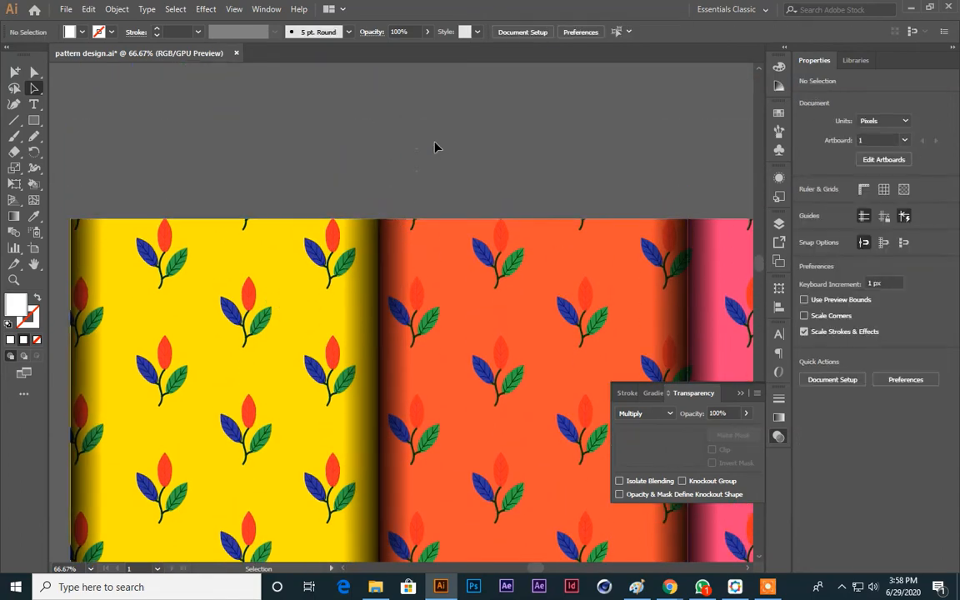
key("ctrl+minus")
key("ctrl+minus")
left_click_drag(450, 182, 428, 84)
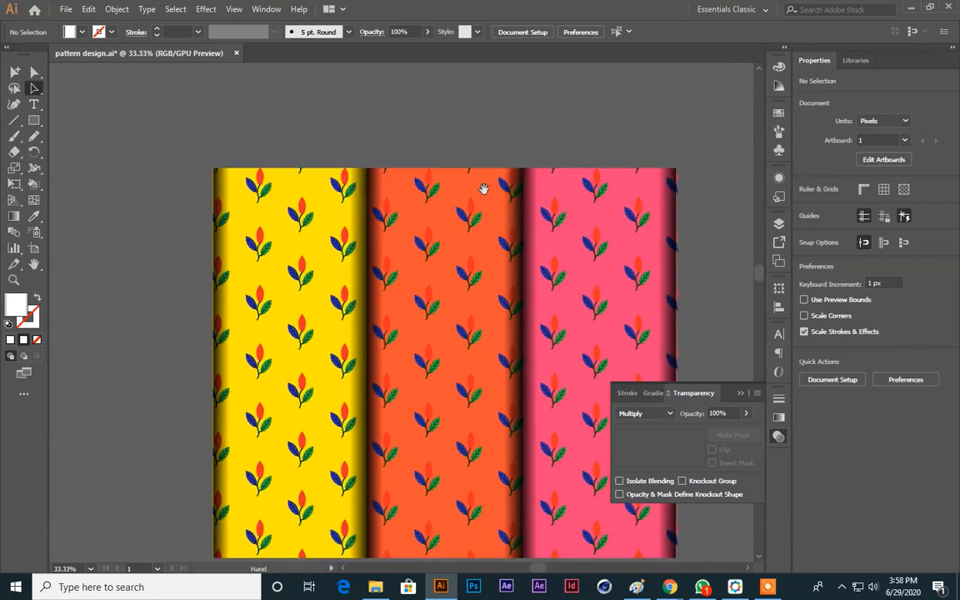
left_click_drag(484, 189, 480, 155)
left_click(738, 389)
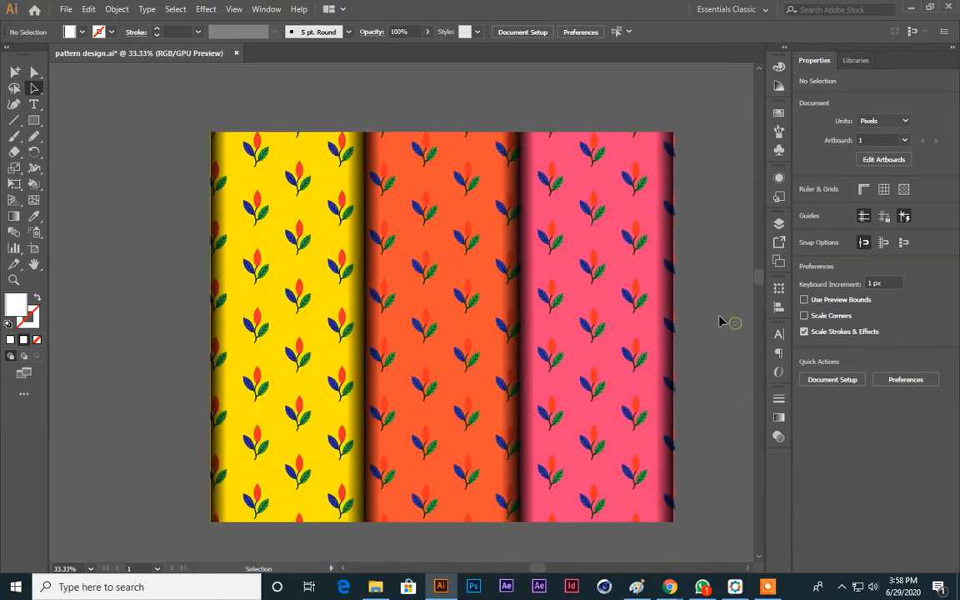
left_click_drag(671, 418, 688, 401)
left_click_drag(615, 414, 636, 409)
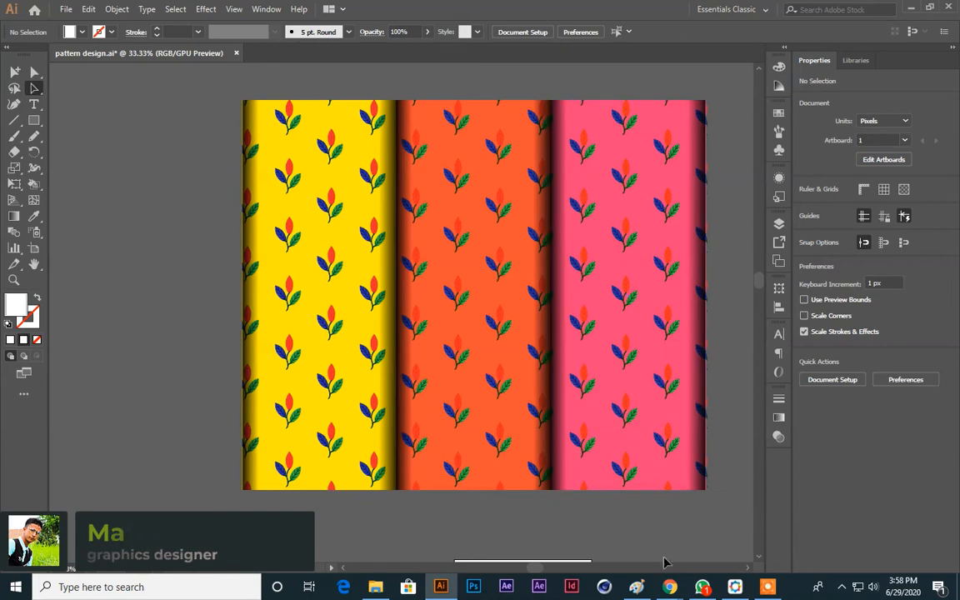
Toggle the microphone in the Google Meet call in Chrome and return to Illustrator
mouse_move(670, 586)
left_click(539, 527)
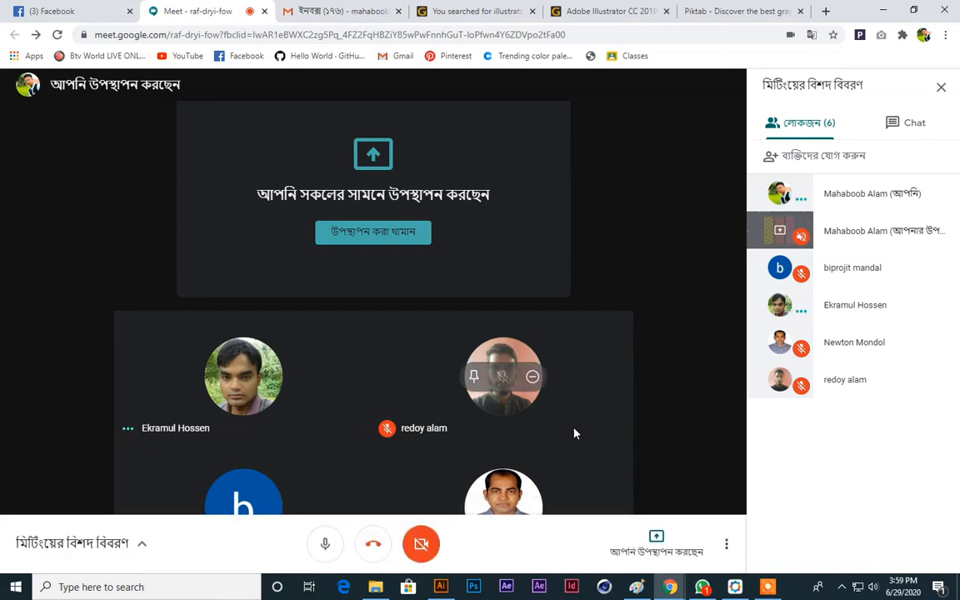
left_click(325, 546)
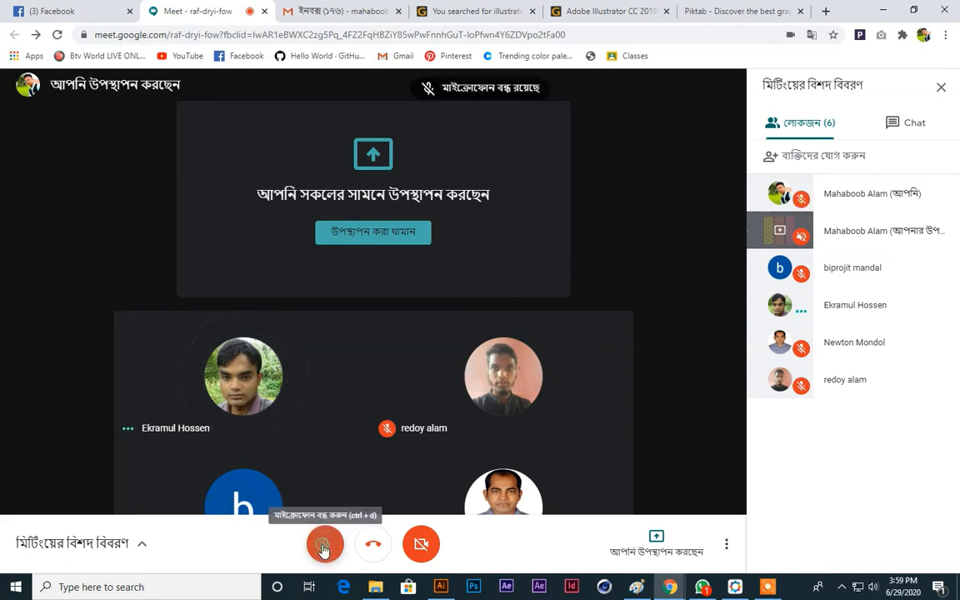
left_click(325, 546)
left_click(454, 589)
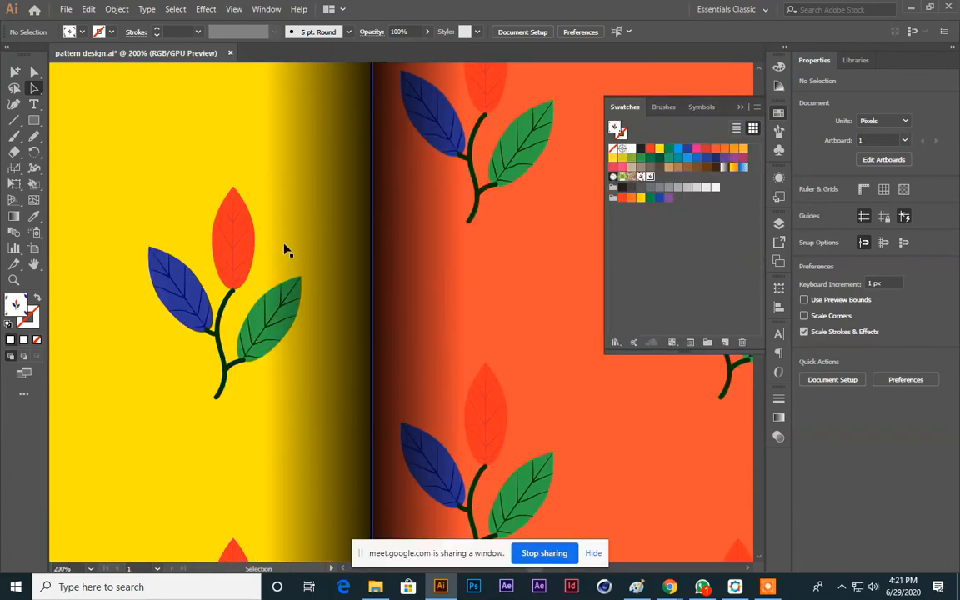
Move the shading rectangle off the yellow strip onto the empty canvas to its left
key("ctrl+minus")
key("ctrl+minus")
key("ctrl+minus")
key("ctrl+minus")
key("ctrl+minus")
key("ctrl+minus")
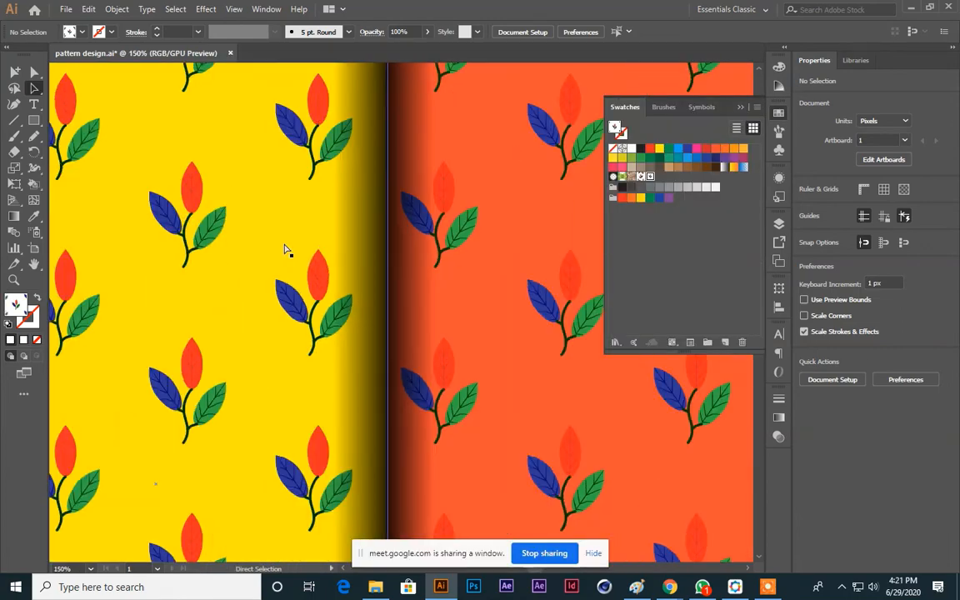
left_click_drag(304, 243, 45, 340)
left_click_drag(336, 251, 114, 309)
left_click(189, 256)
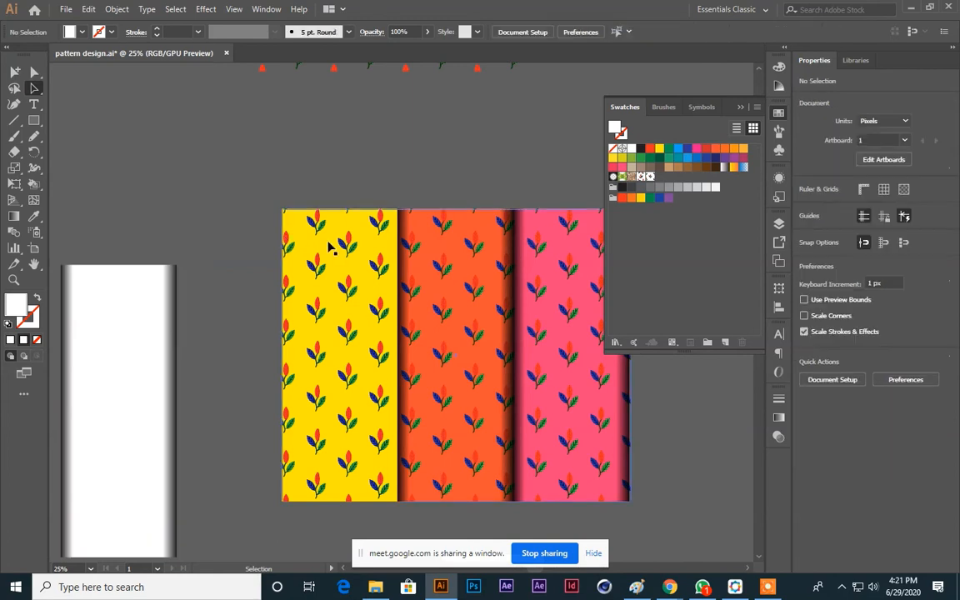
Pull the shading rectangles off the orange and pink strips toward the canvas below the pattern
left_click(334, 244)
left_click_drag(471, 236, 661, 426)
left_click_drag(557, 292, 592, 477)
scroll(597, 415, "down", 2)
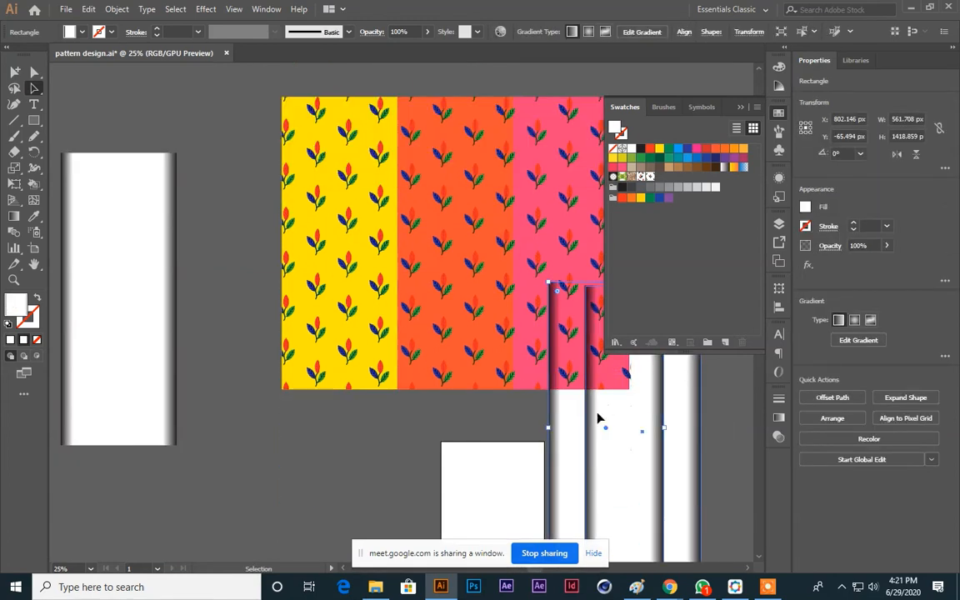
left_click_drag(604, 415, 387, 492)
scroll(476, 345, "up", 3)
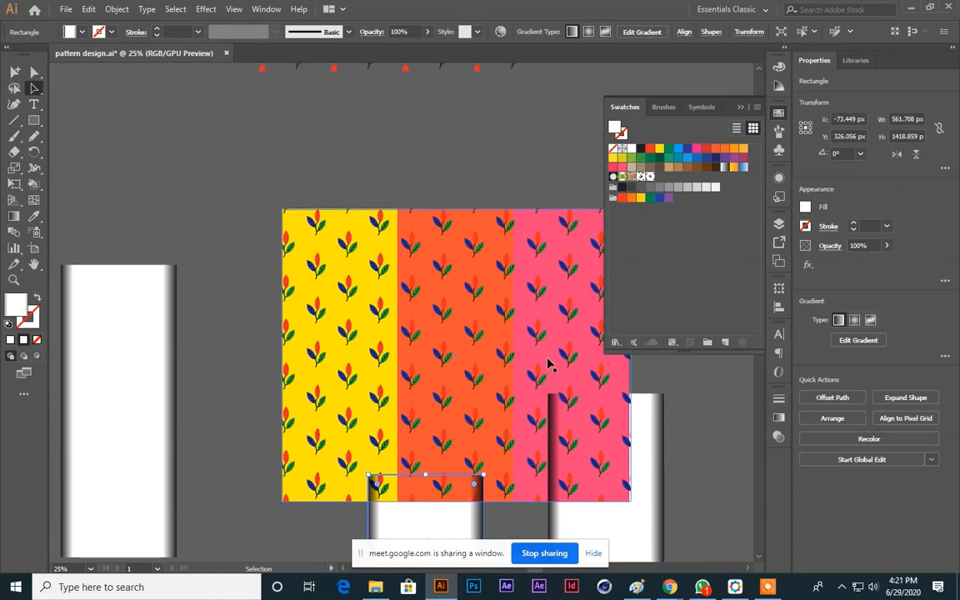
Select the leaf-pattern rectangle, select the shading rectangle beside the yellow strip, and examine its gradient settings
left_click(350, 215)
left_click(433, 223, "shift")
left_click(433, 222, "shift")
scroll(249, 146, "down", 3)
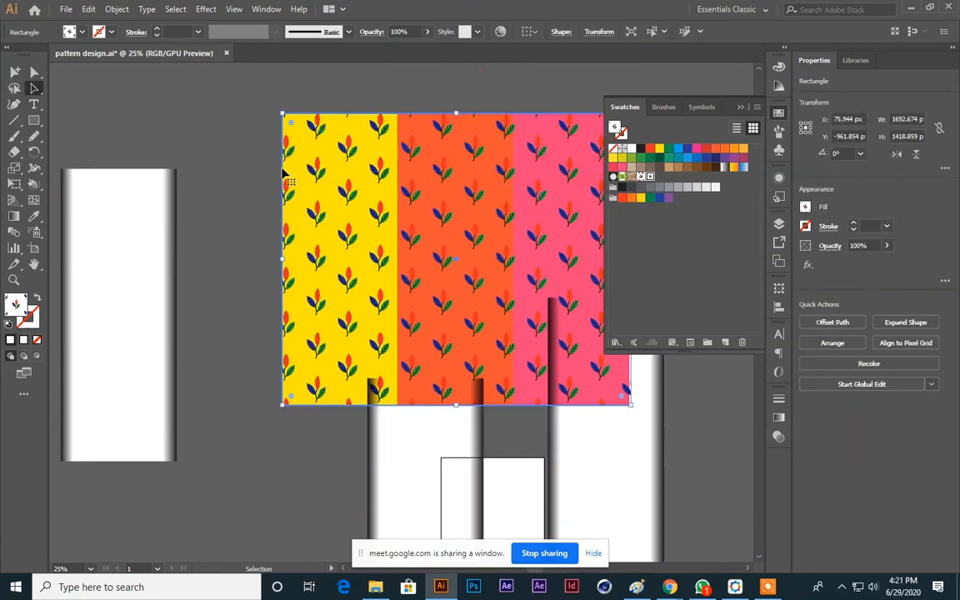
left_click(148, 281)
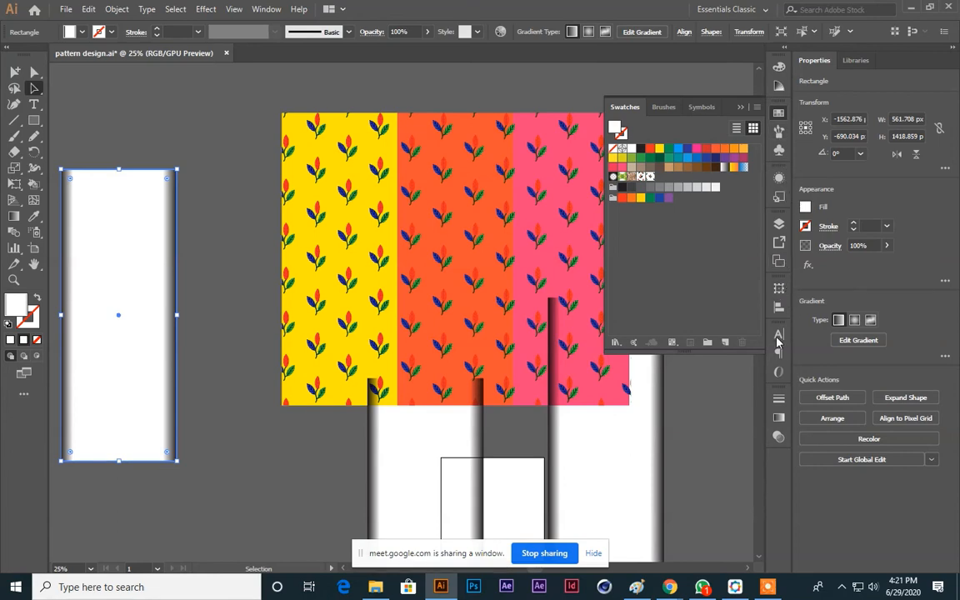
left_click(780, 419)
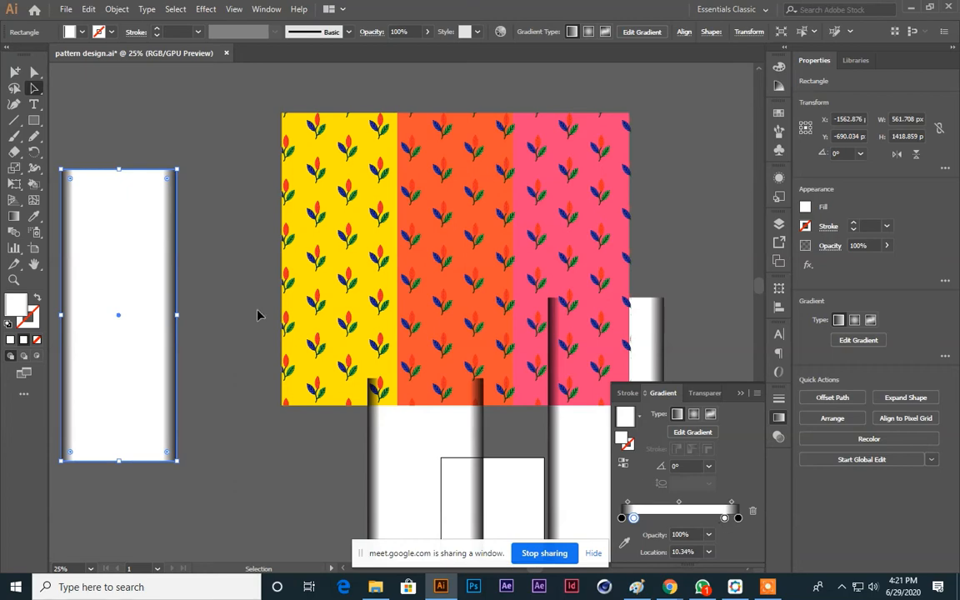
scroll(258, 267, "down", 2)
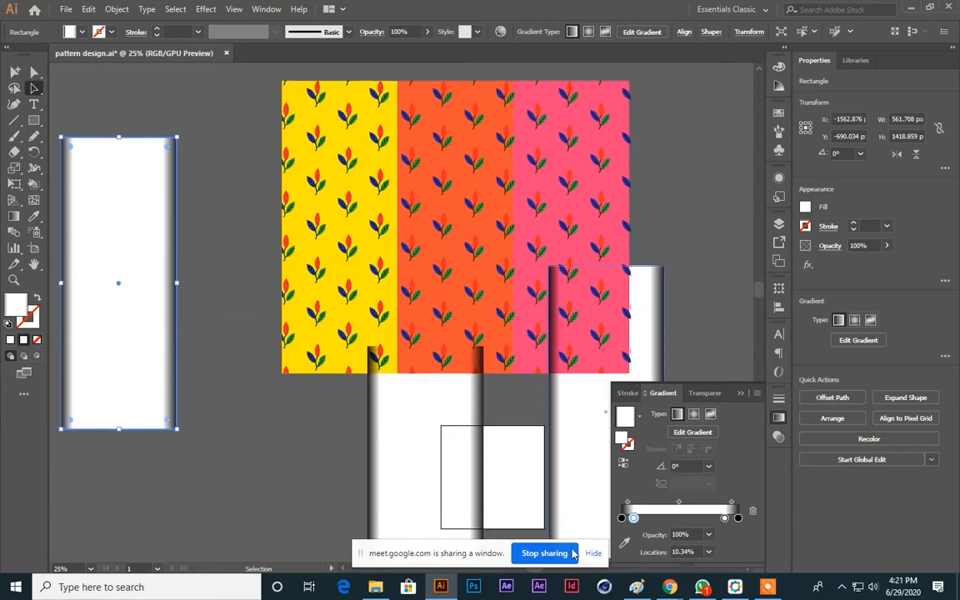
Dismiss the screen-sharing notice and draw a black rectangle about 2556 × 2052 px on an empty canvas area
left_click(594, 554)
scroll(267, 317, "up", 3)
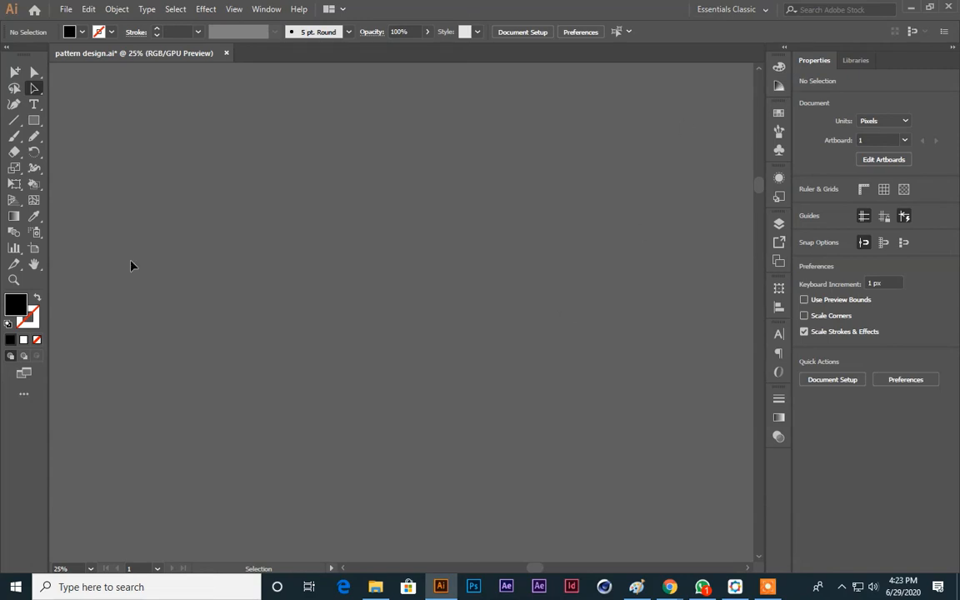
left_click(33, 120)
left_click_drag(125, 103, 652, 525)
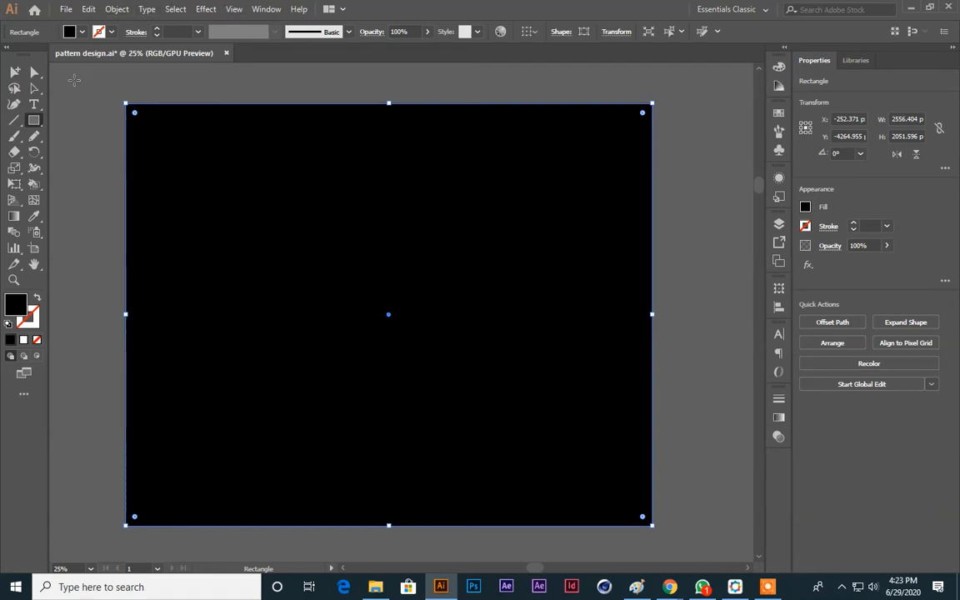
key("v")
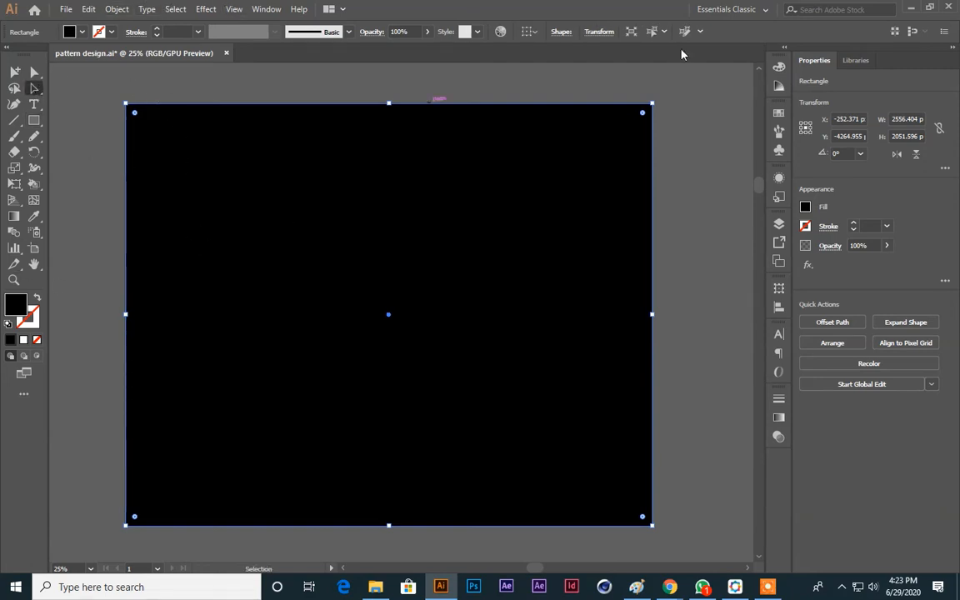
left_click(115, 104)
Draw a hexagon about 348 px wide near the black rectangle's upper-left corner and fill it with white
left_click_drag(34, 121, 71, 136)
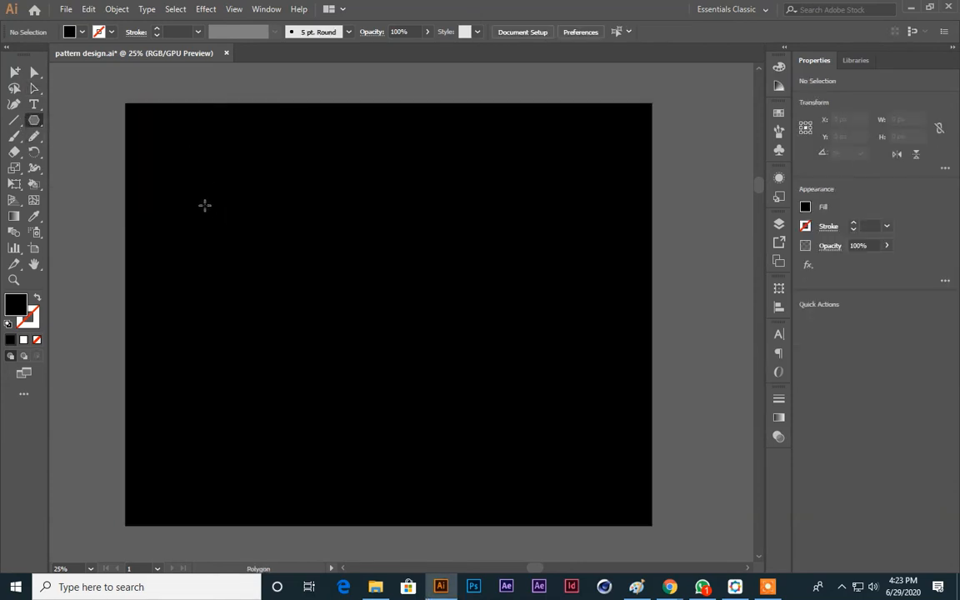
left_click_drag(205, 204, 219, 237)
left_click(83, 32)
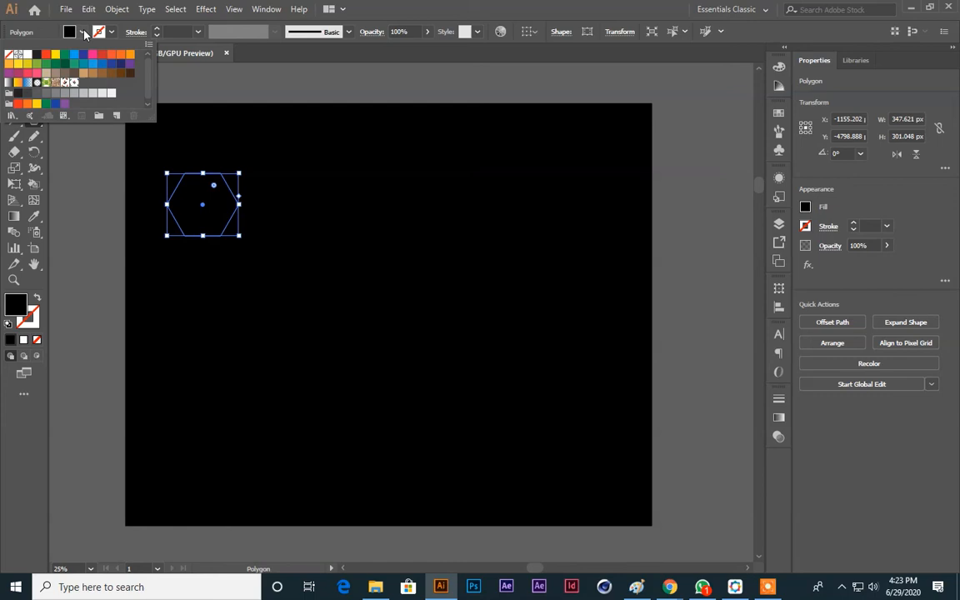
left_click(28, 55)
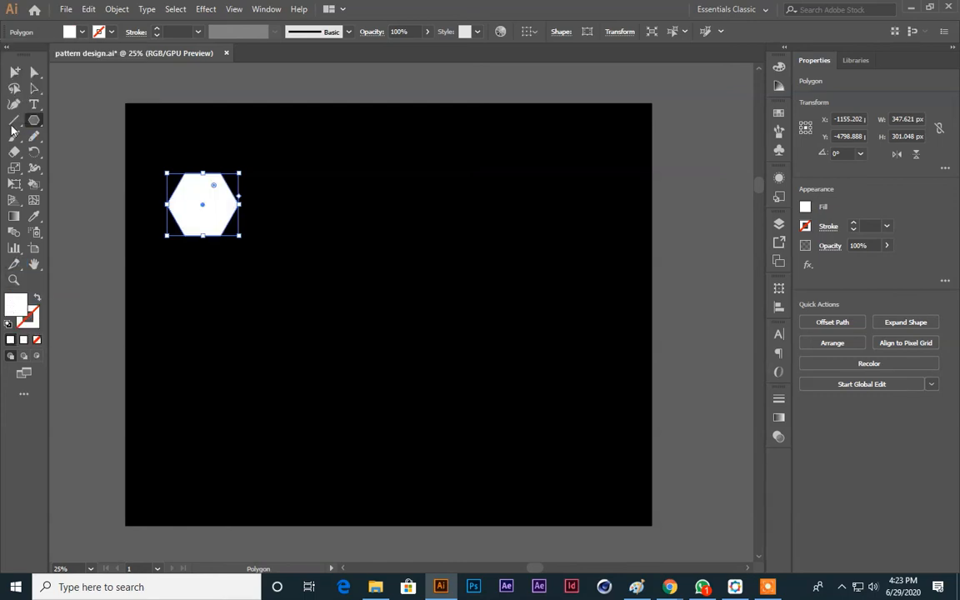
Move the white hexagon closer to the black rectangle's upper-left corner and scatter copies of it across the rectangle
left_click(35, 73)
left_click(151, 154)
left_click_drag(199, 221, 186, 239)
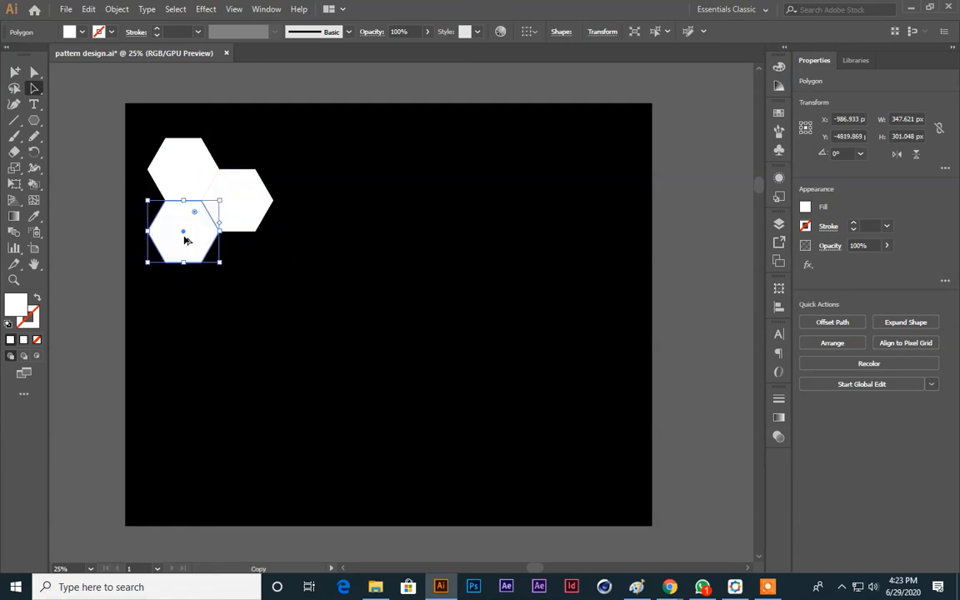
left_click(235, 214)
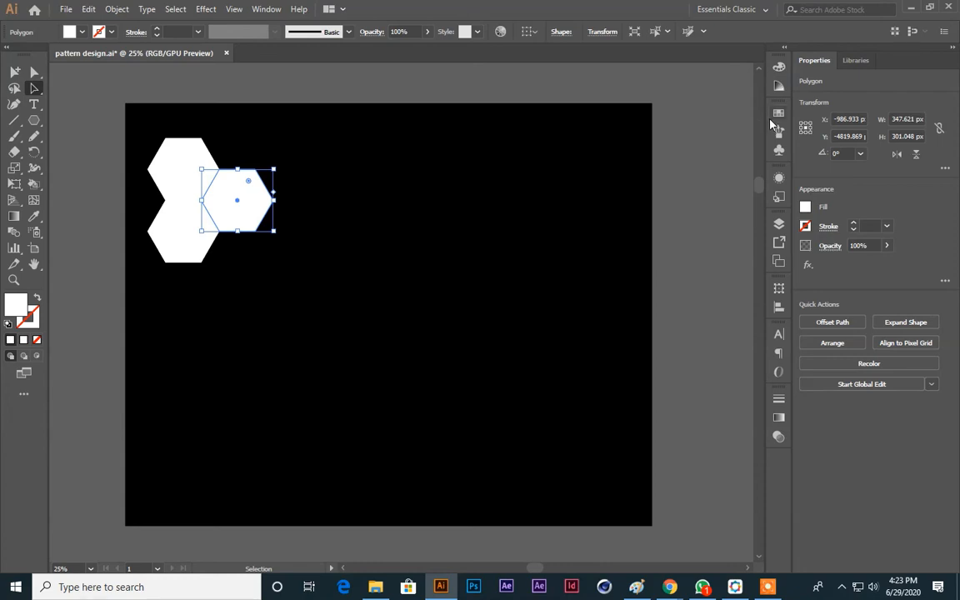
left_click_drag(236, 206, 260, 206)
left_click_drag(184, 238, 385, 299)
left_click_drag(387, 310, 225, 408)
left_click_drag(225, 409, 557, 284)
left_click_drag(557, 284, 563, 402)
left_click_drag(557, 399, 580, 485)
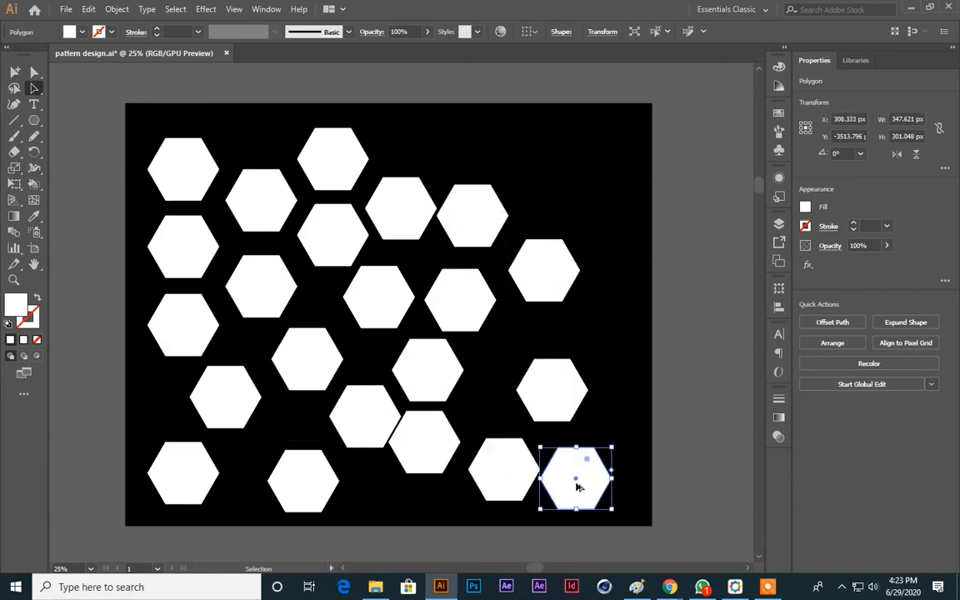
Select the six uppermost hexagons from one side to the other and align their top edges
left_click(206, 173)
left_click(267, 204, "shift")
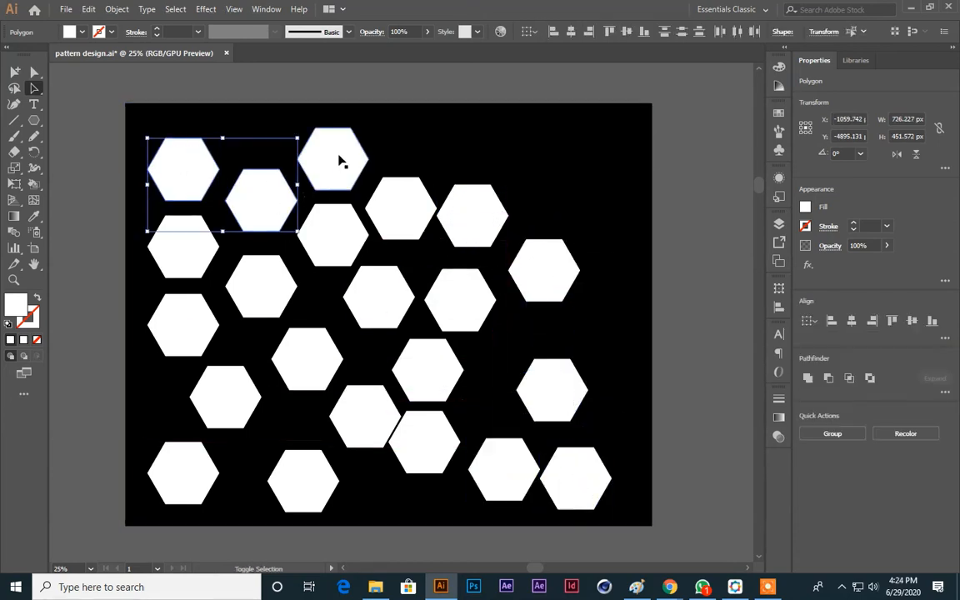
left_click(333, 157, "shift")
left_click(392, 199, "shift")
left_click(462, 210, "shift")
left_click(541, 267, "shift")
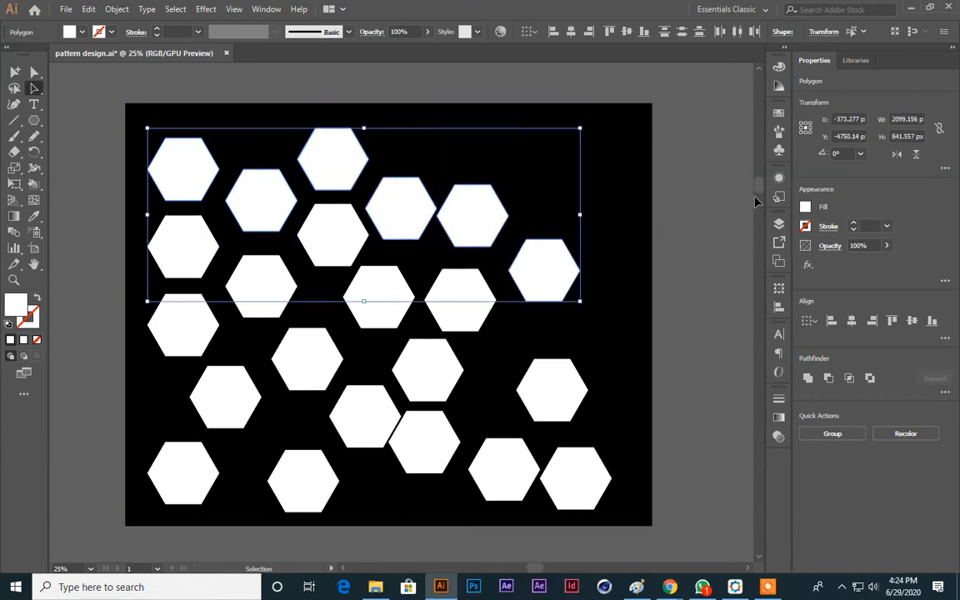
left_click(779, 309)
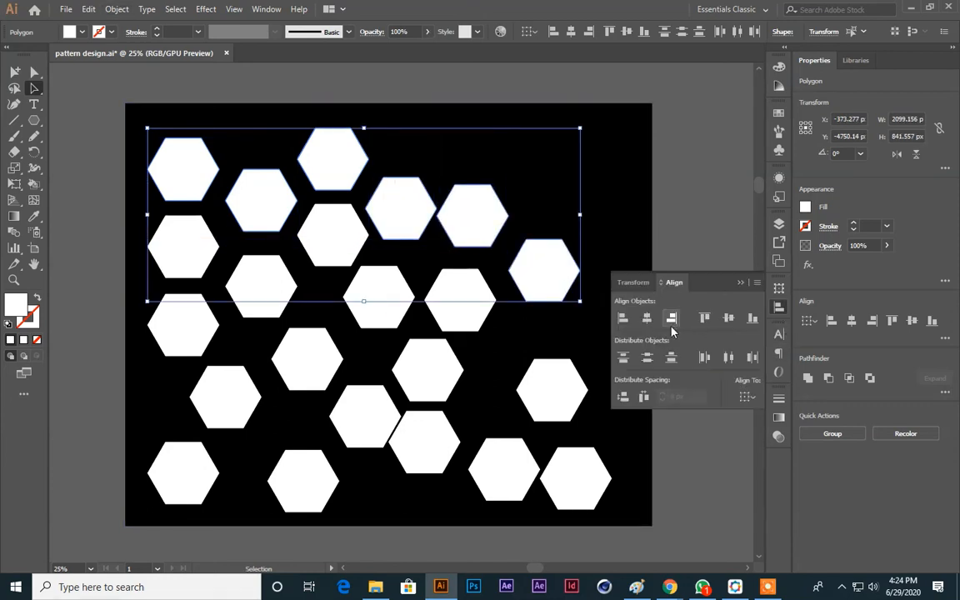
left_click(704, 317)
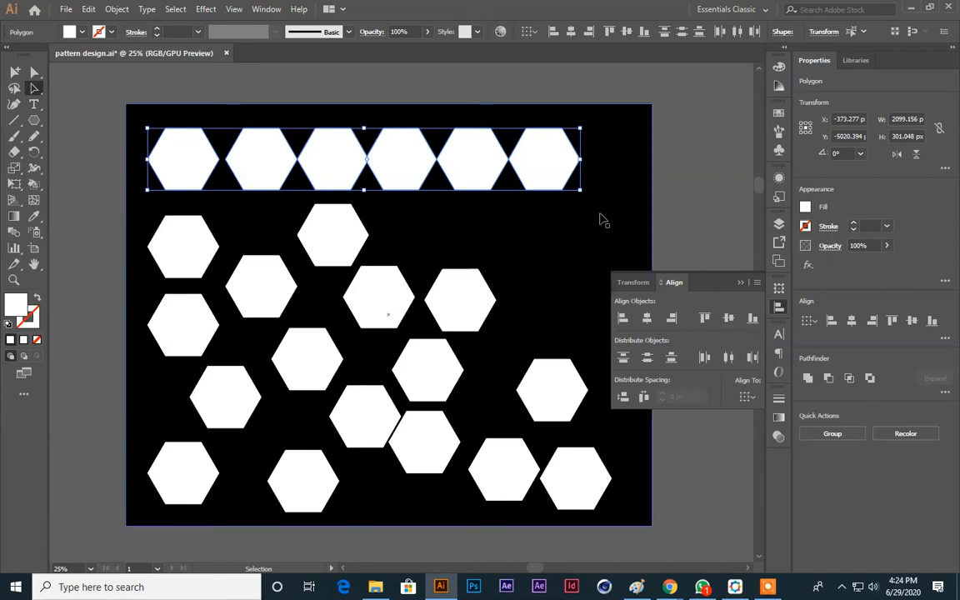
Space the six hexagons 40 px apart horizontally relative to a key object and move the row inside the black rectangle
left_click(748, 383)
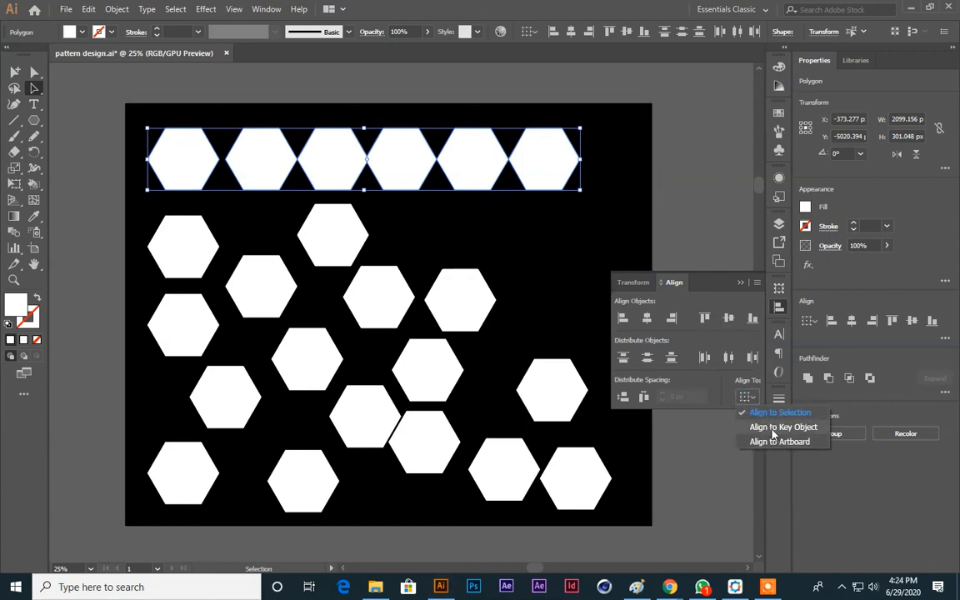
left_click(755, 424)
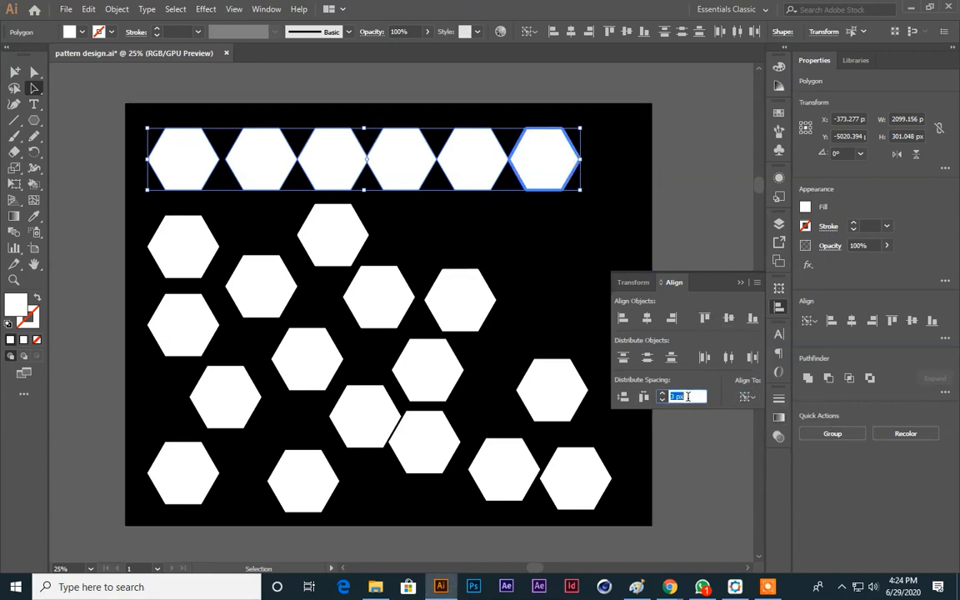
left_click(644, 397)
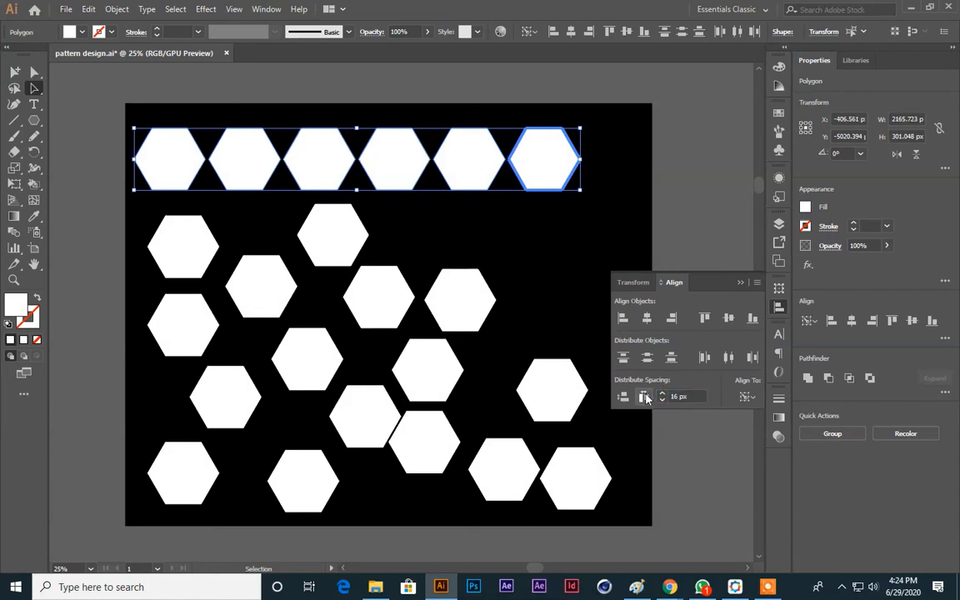
left_click(688, 398)
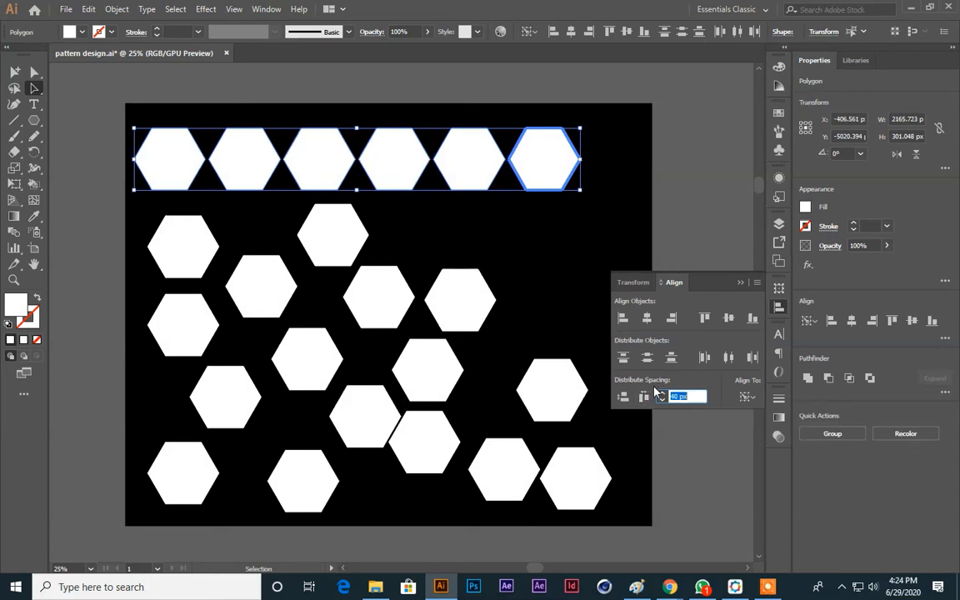
type("40")
left_click(644, 397)
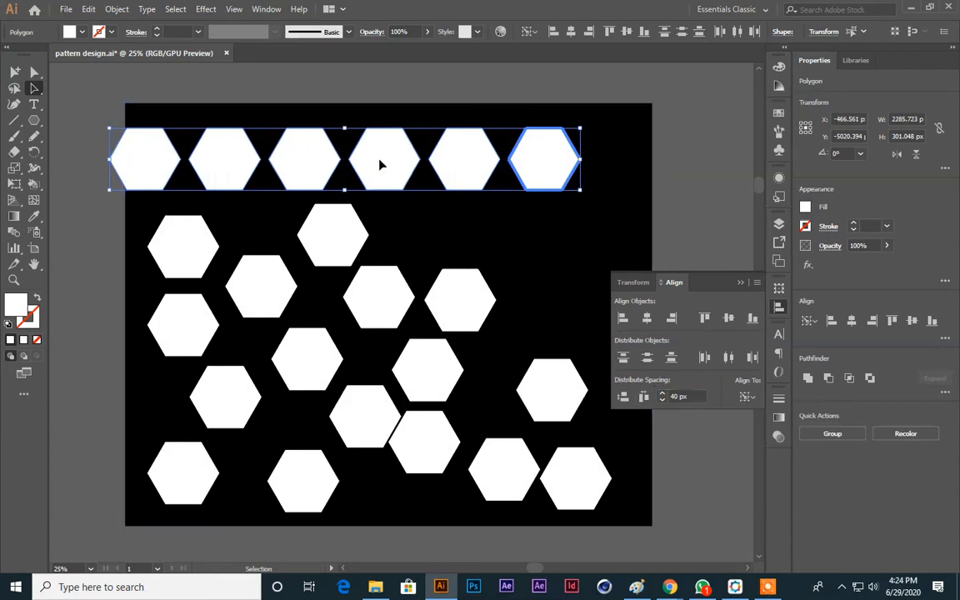
left_click_drag(382, 163, 446, 155)
Delete the stray hexagons directly below the aligned row one at a time
left_click(167, 244)
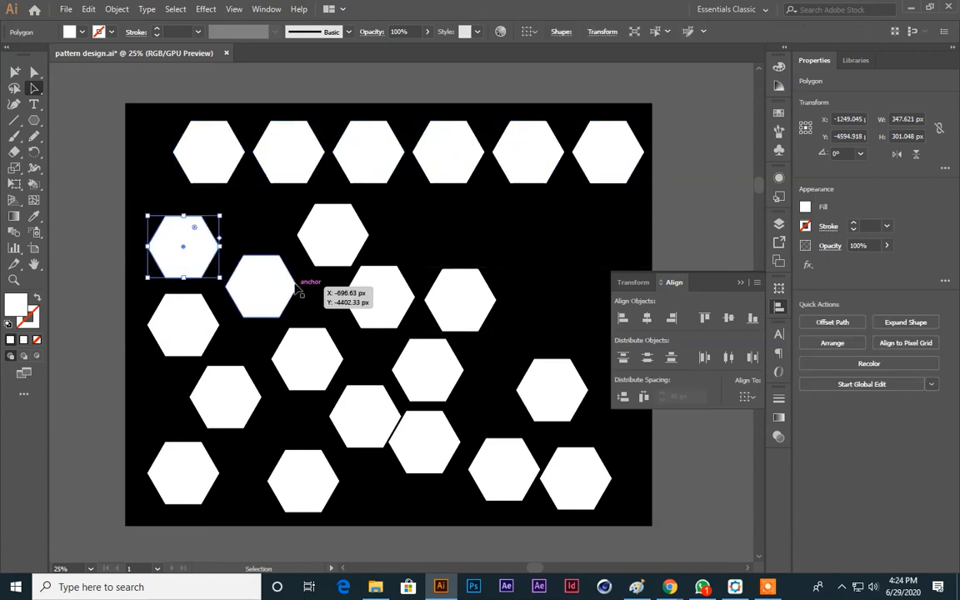
key("Delete")
left_click(271, 298)
key("Delete")
left_click(340, 248)
key("Delete")
left_click(377, 296)
key("Delete")
left_click(454, 313)
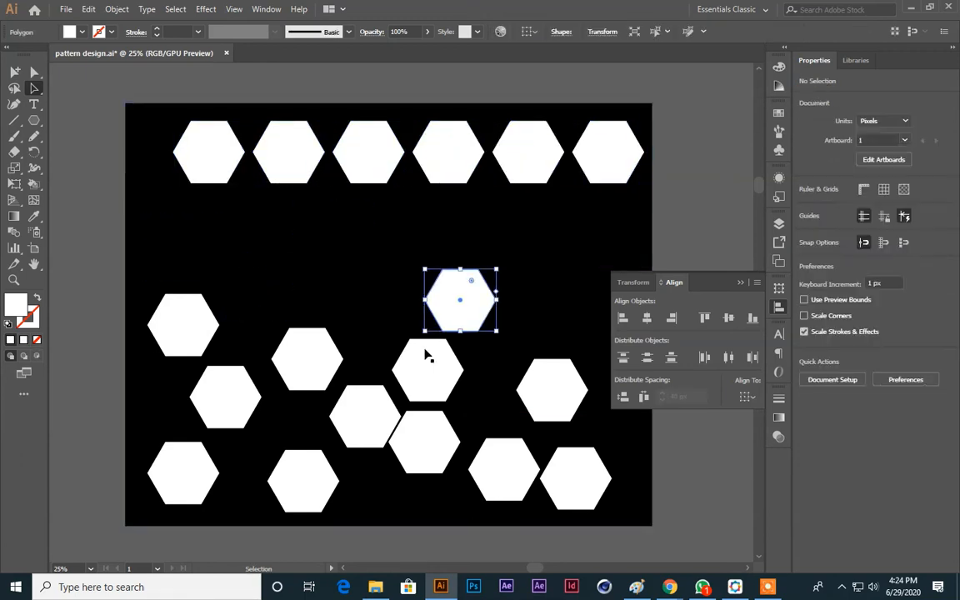
key("Delete")
left_click(427, 359)
key("Delete")
left_click(378, 414)
Lock the black background rectangle and delete all remaining stray hexagons below the aligned row
left_click(204, 261)
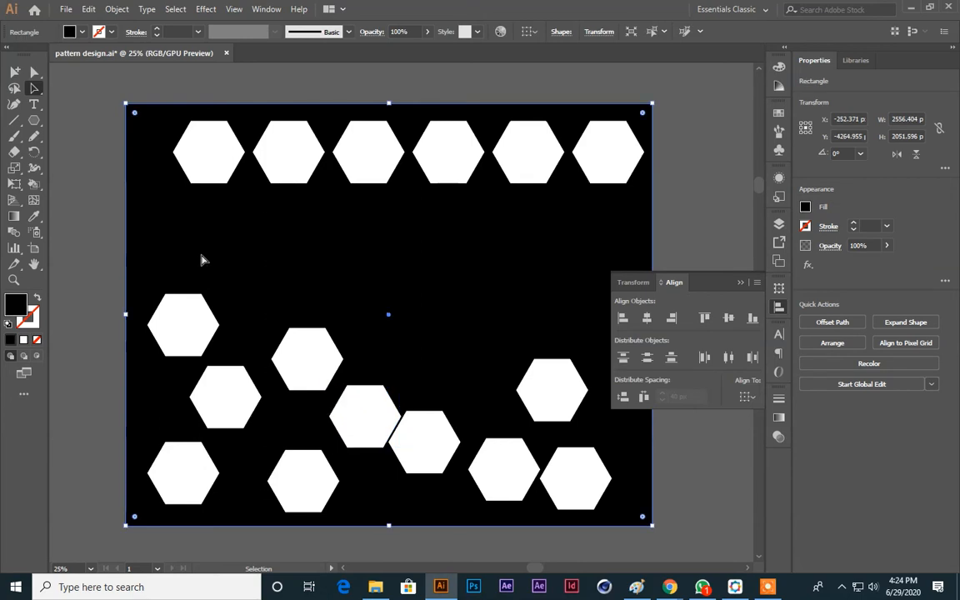
key("ctrl+2")
left_click_drag(145, 250, 615, 515)
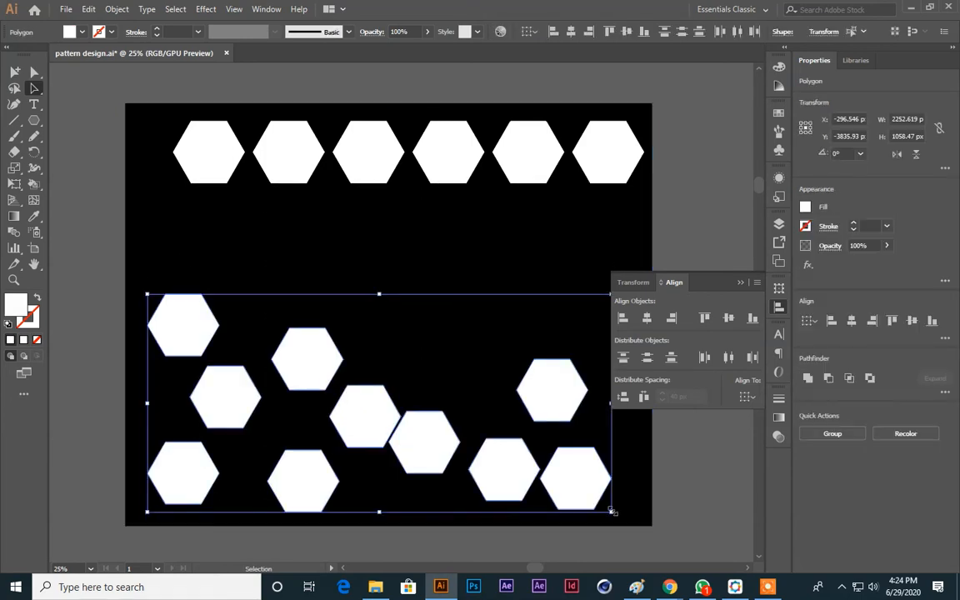
key("Delete")
Center the row of six hexagons horizontally near the upper edge of the black rectangle
scroll(421, 320, "up", 1)
key("ctrl+a")
left_click_drag(631, 230, 611, 236)
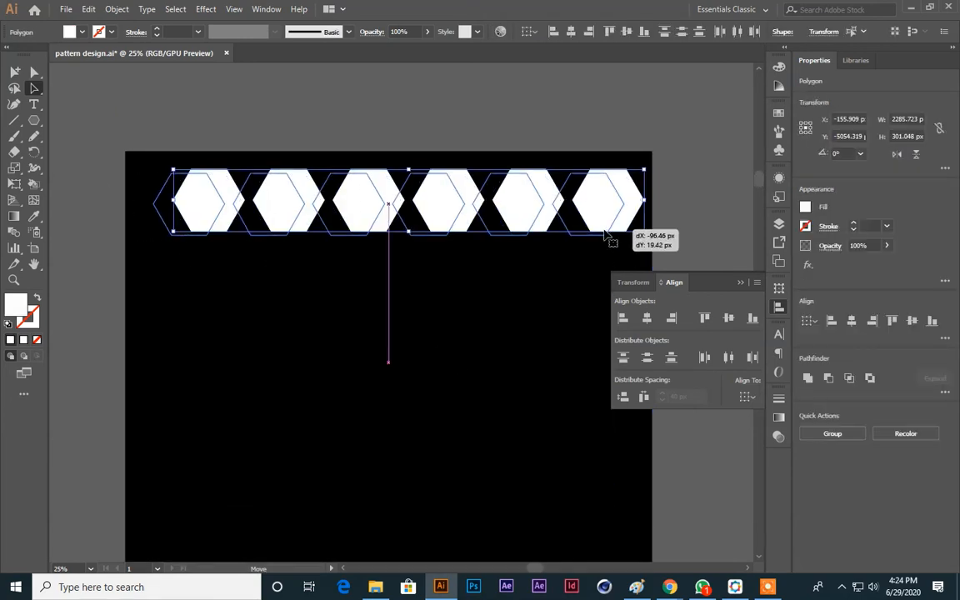
left_click(532, 317)
Copy the hexagon row straight down with a small gap and repeat the copy four times to make six rows
key("ctrl+a")
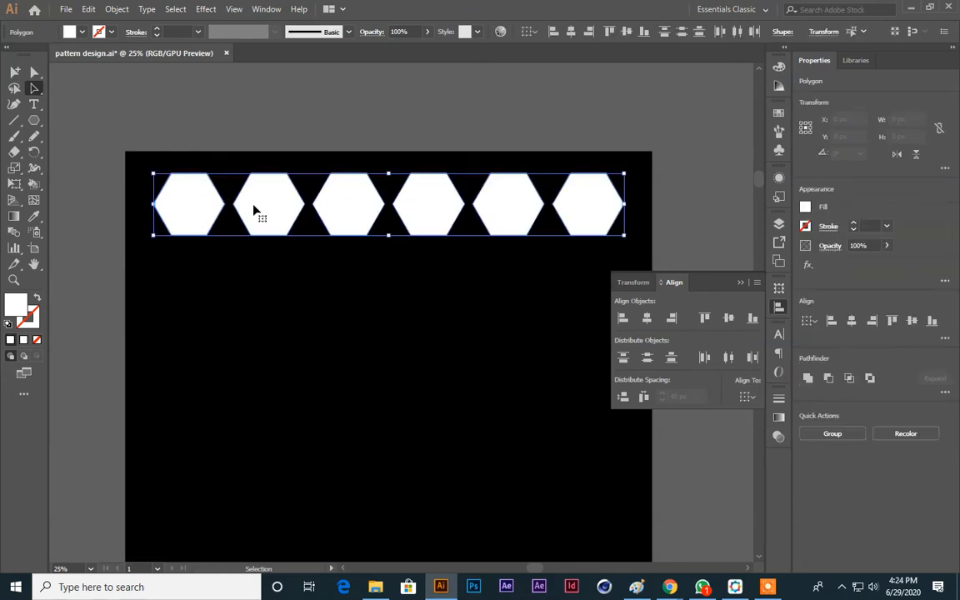
left_click_drag(296, 213, 296, 279)
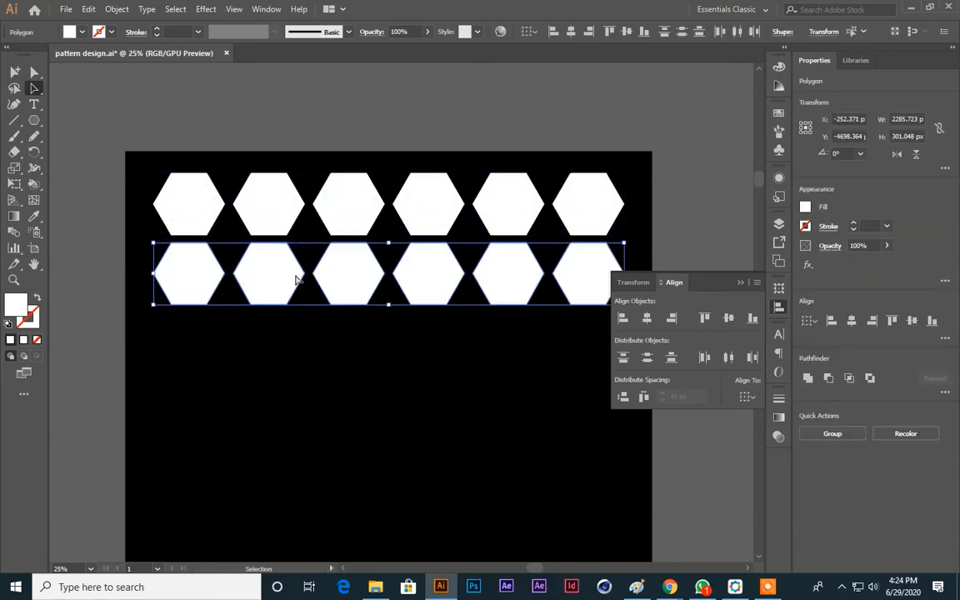
key("ctrl+d")
key("ctrl+d")
key("ctrl+d")
key("ctrl+d")
scroll(290, 242, "down", 1)
scroll(292, 238, "down", 3)
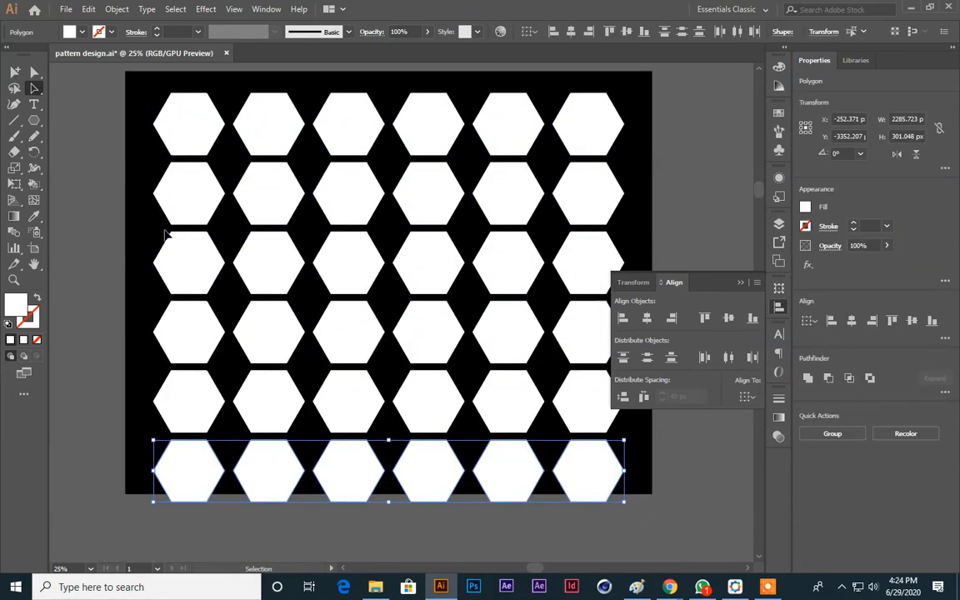
Nudge the whole hexagon grid up until its last row fits within the black rectangle
key("ctrl+a")
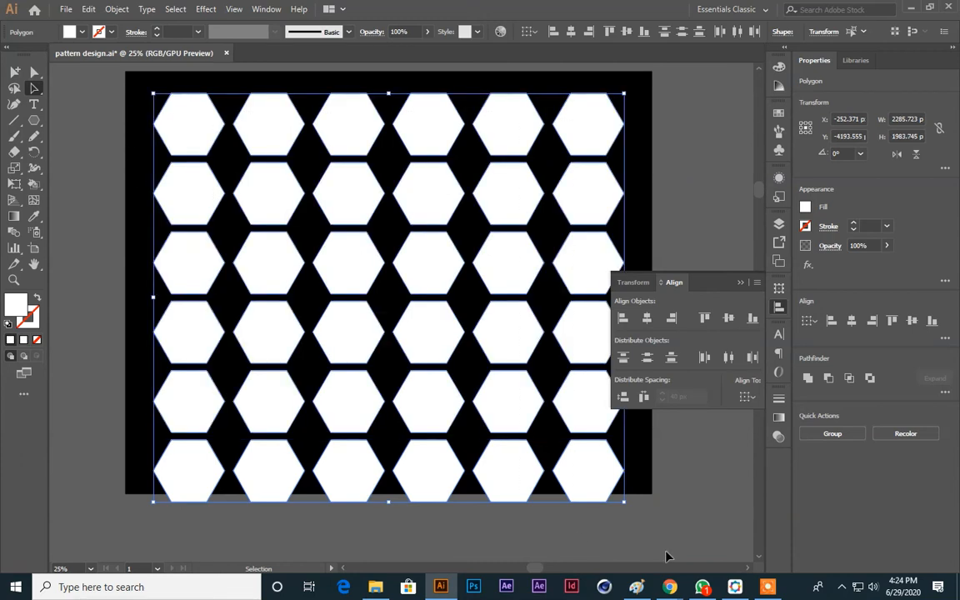
key("Up")
key("shift+Up")
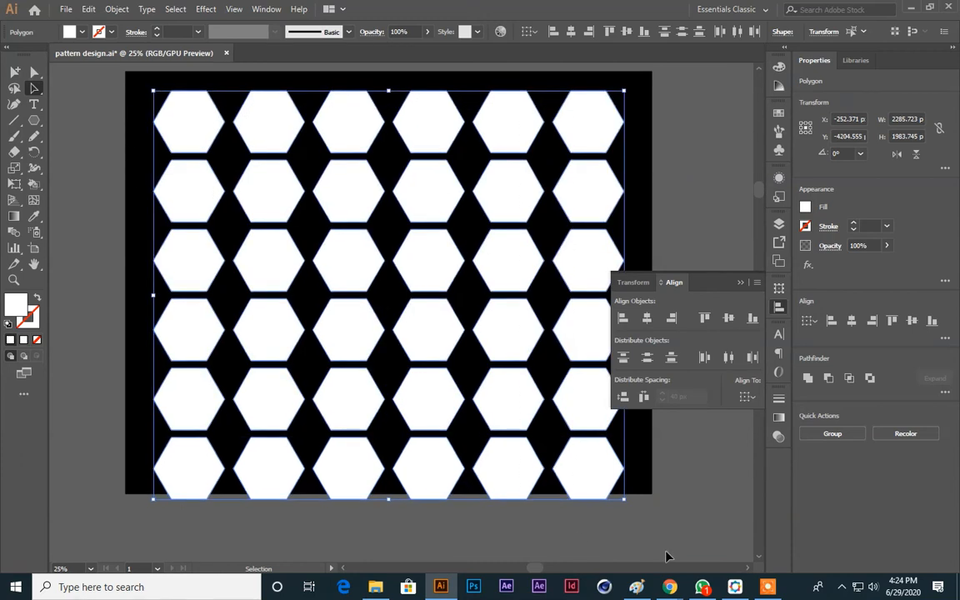
key("shift+Up")
key("Up")
key("Up")
key("Up")
key("Up")
key("Up")
key("Up")
key("Up")
key("Up")
key("Up")
key("Up")
key("Up")
key("Up")
key("Up")
key("Up")
left_click(702, 518)
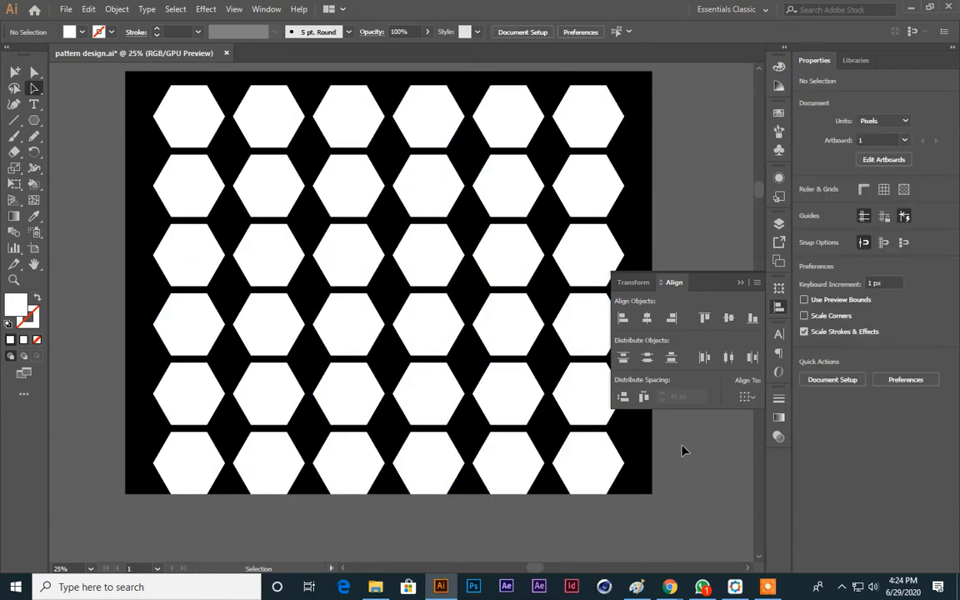
Delete the lower four rows of hexagons, keeping only the first two rows
scroll(686, 460, "up", 1)
scroll(685, 461, "up", 1)
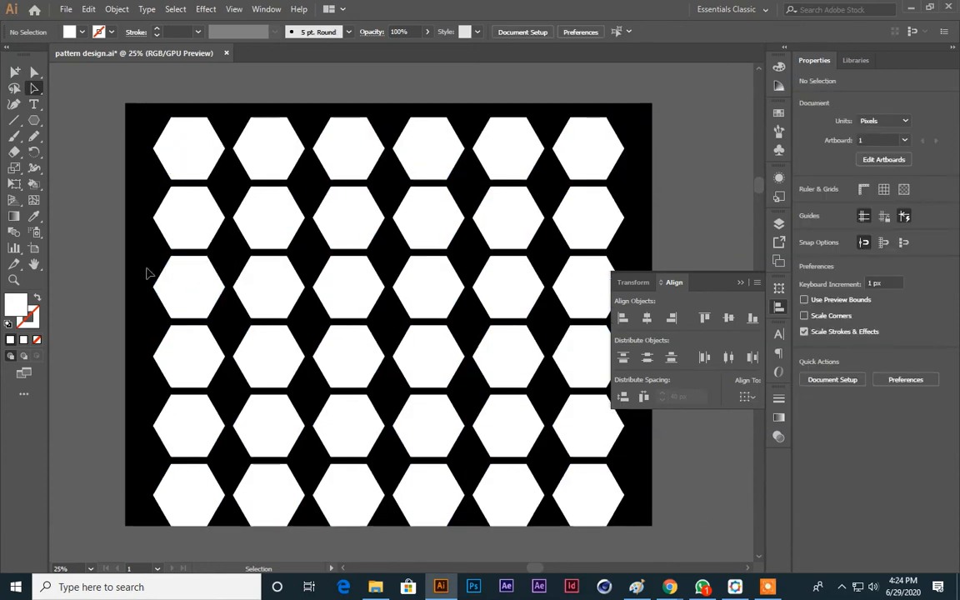
left_click_drag(146, 272, 670, 546)
key("Delete")
scroll(669, 546, "up", 8)
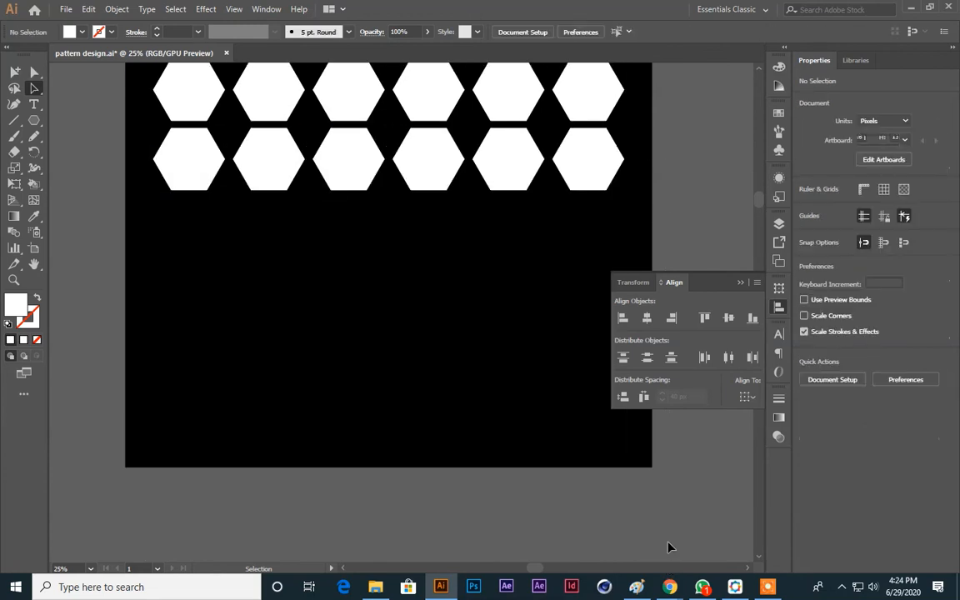
Shift the second hexagon row right by one hexagon spacing so it starts beneath the first row's second hexagon
left_click_drag(140, 321, 598, 305)
left_click(500, 405)
left_click_drag(498, 410, 452, 350)
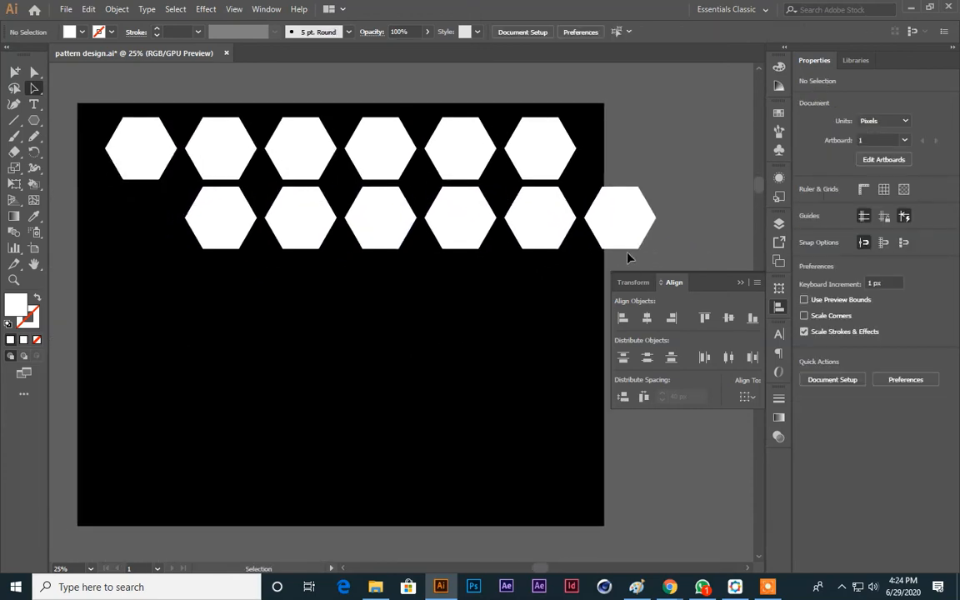
Copy the shifted hexagon row diagonally down and left to form a third row aligned with the first
left_click_drag(628, 257, 176, 230)
left_click_drag(245, 246, 153, 304)
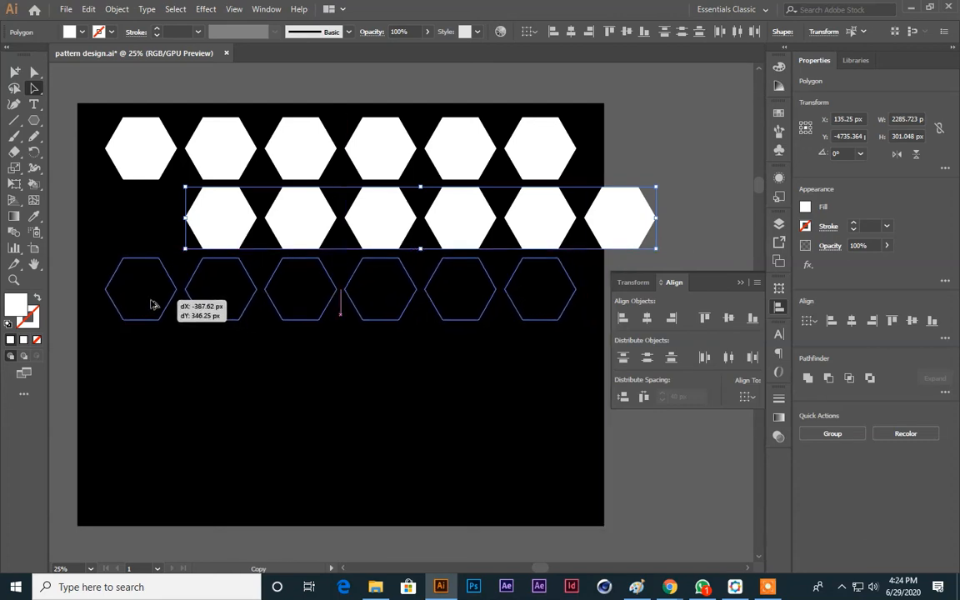
left_click_drag(220, 407, 224, 402)
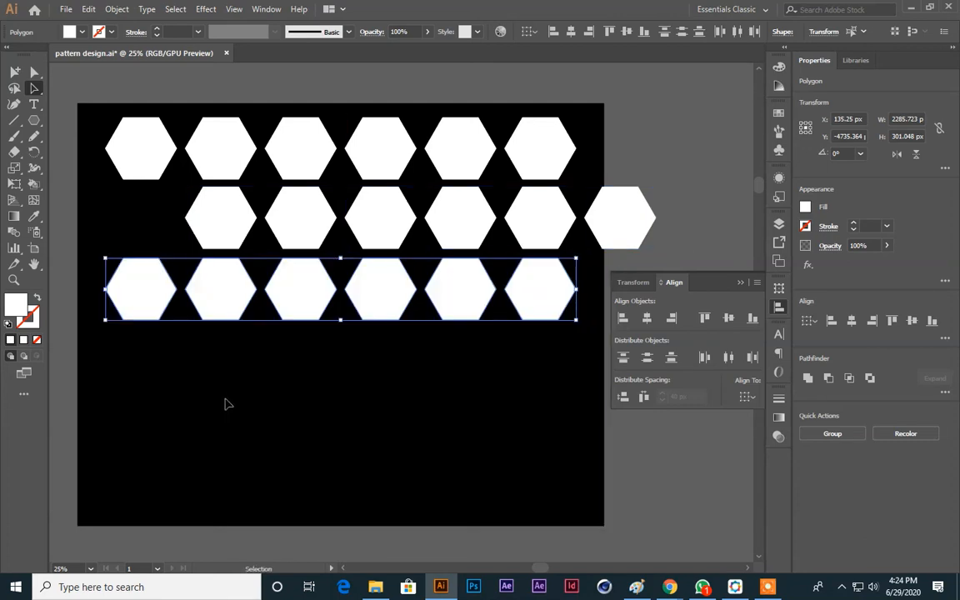
left_click(406, 395)
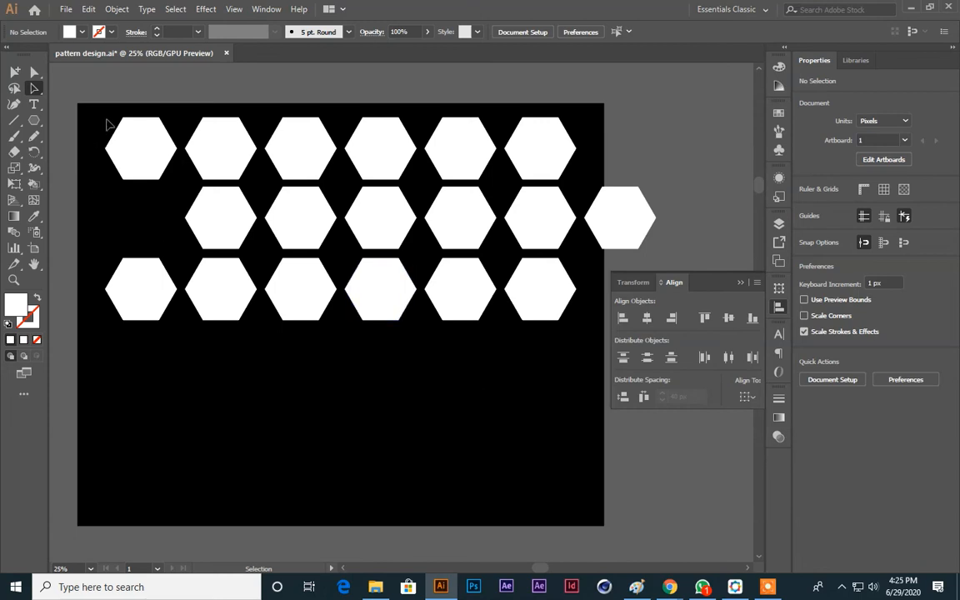
Copy the shifted second row straight down beneath the third row to form a fourth row
left_click_drag(107, 107, 667, 225)
left_click(346, 335)
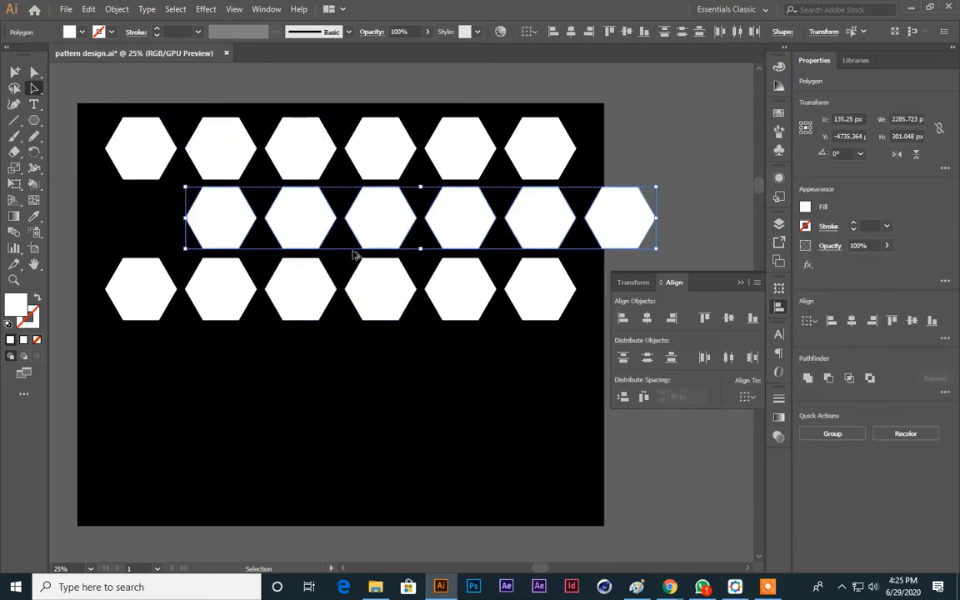
left_click_drag(354, 254, 349, 378)
left_click(408, 474)
left_click_drag(408, 472, 387, 474)
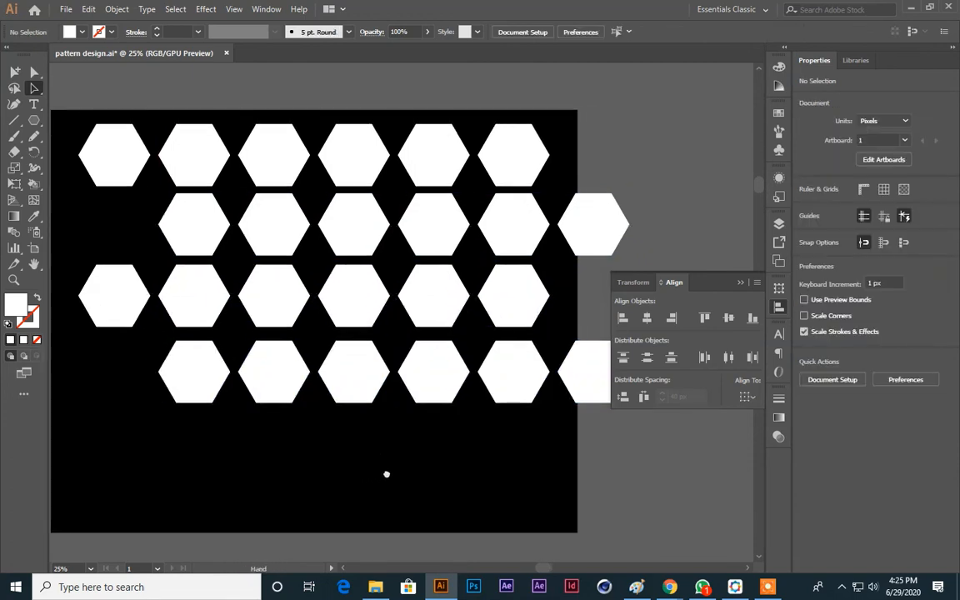
Delete all four rows of hexagons, keeping only the black rectangle
key("ctrl+minus")
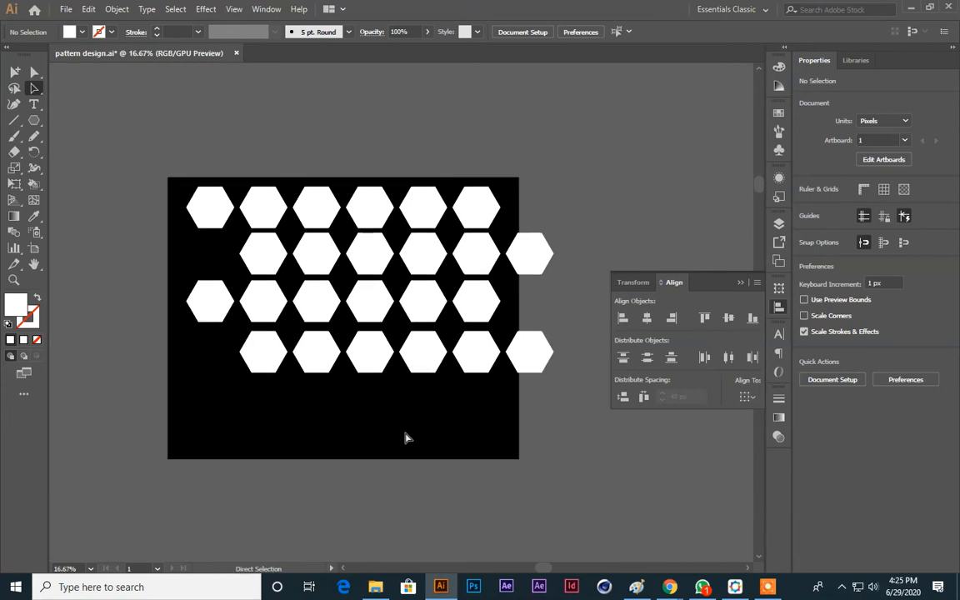
key("ctrl+equal")
left_click_drag(410, 457, 460, 451)
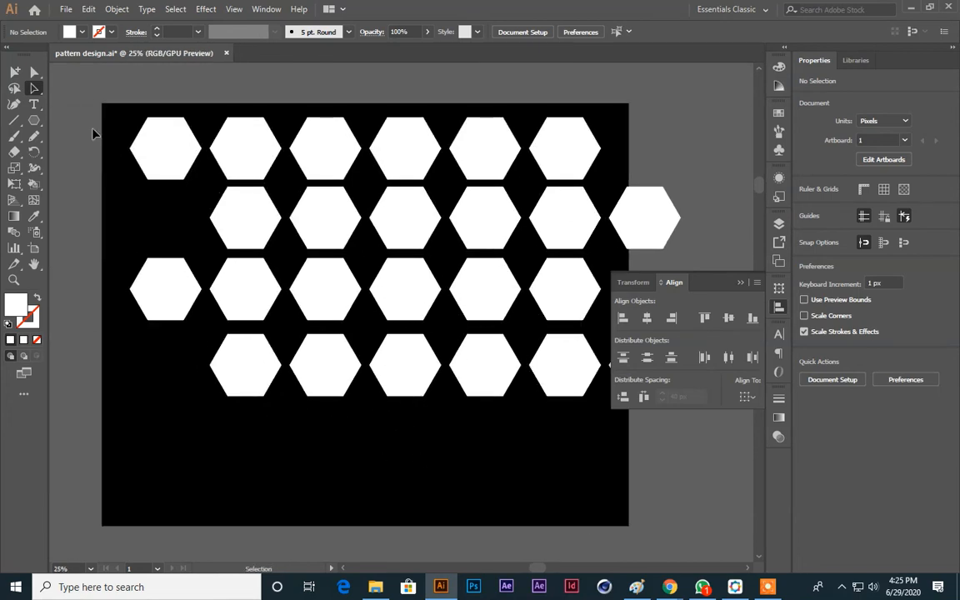
left_click_drag(105, 116, 667, 502)
key("Delete")
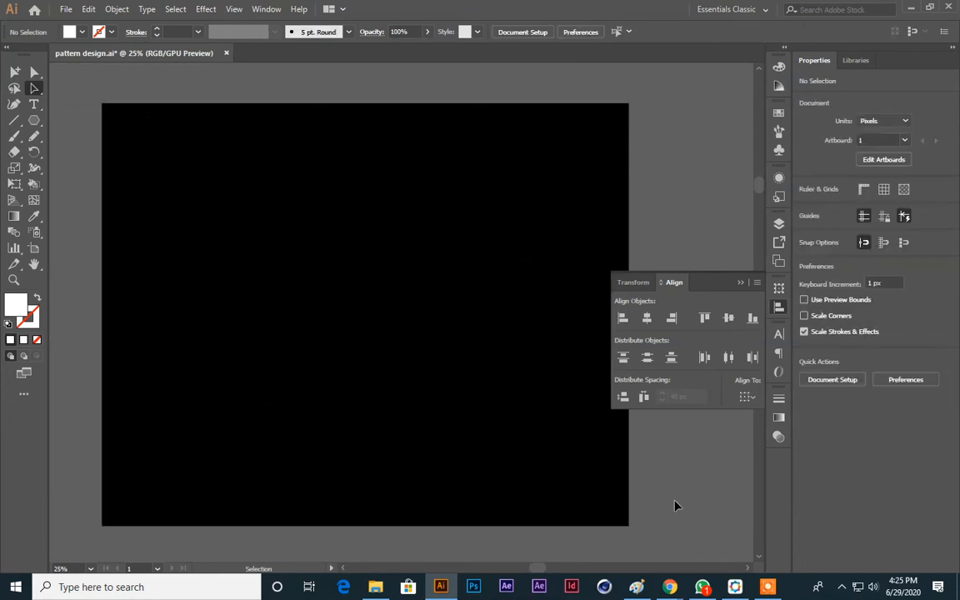
Switch to the Google Meet call, mute and unmute the microphone, and return to Illustrator
mouse_move(669, 587)
left_click(517, 509)
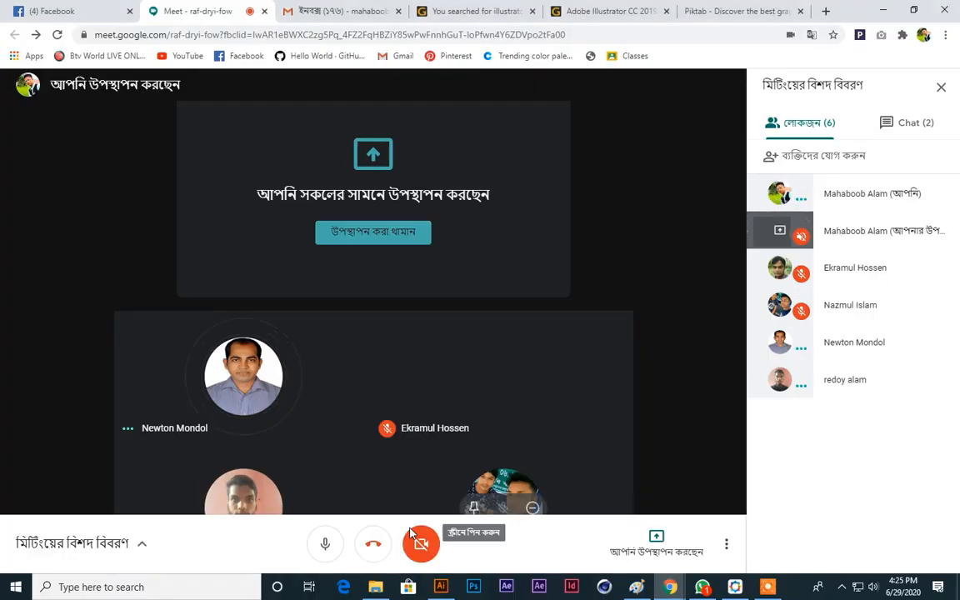
left_click(326, 546)
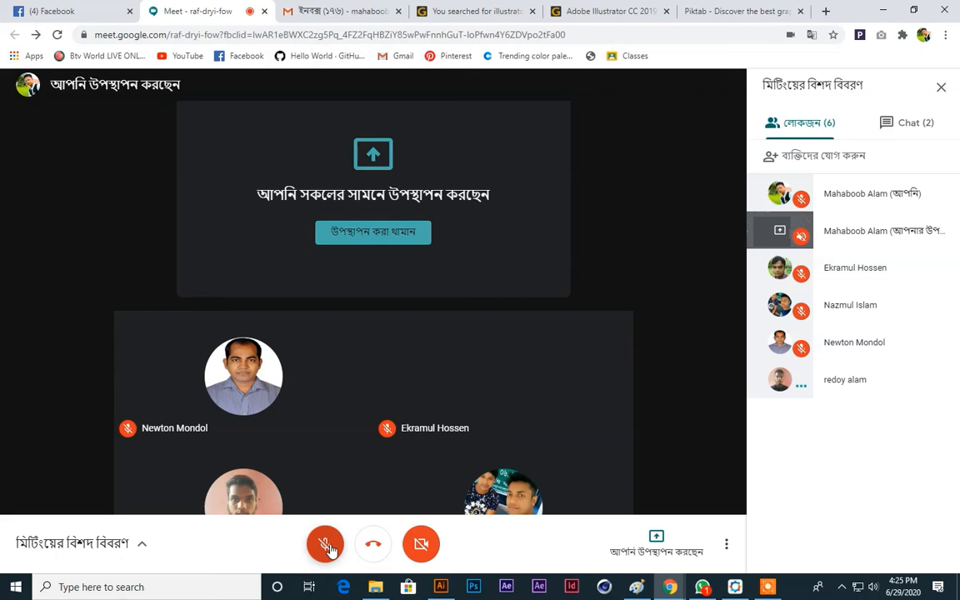
left_click(325, 546)
key("alt+Tab")
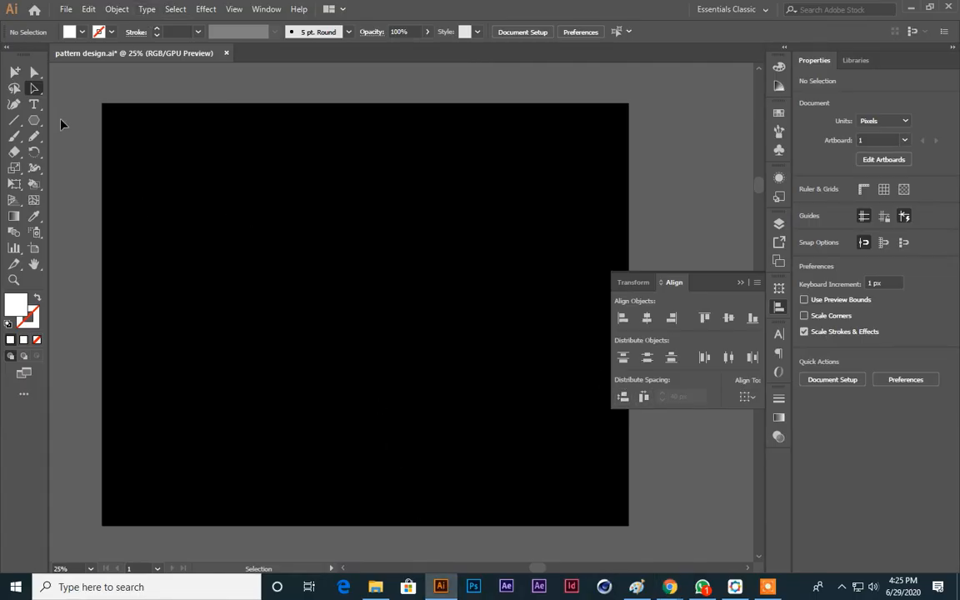
Draw one white hexagon about 393 px wide and 340 px high in the upper-left part of the black rectangle
left_click(36, 121)
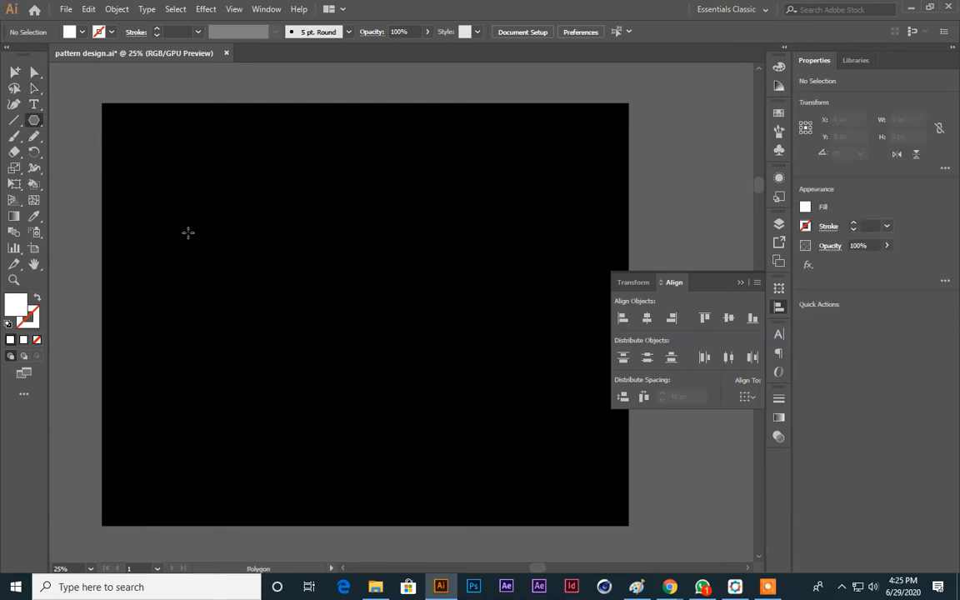
scroll(188, 232, "up", 2)
left_click_drag(214, 254, 232, 288)
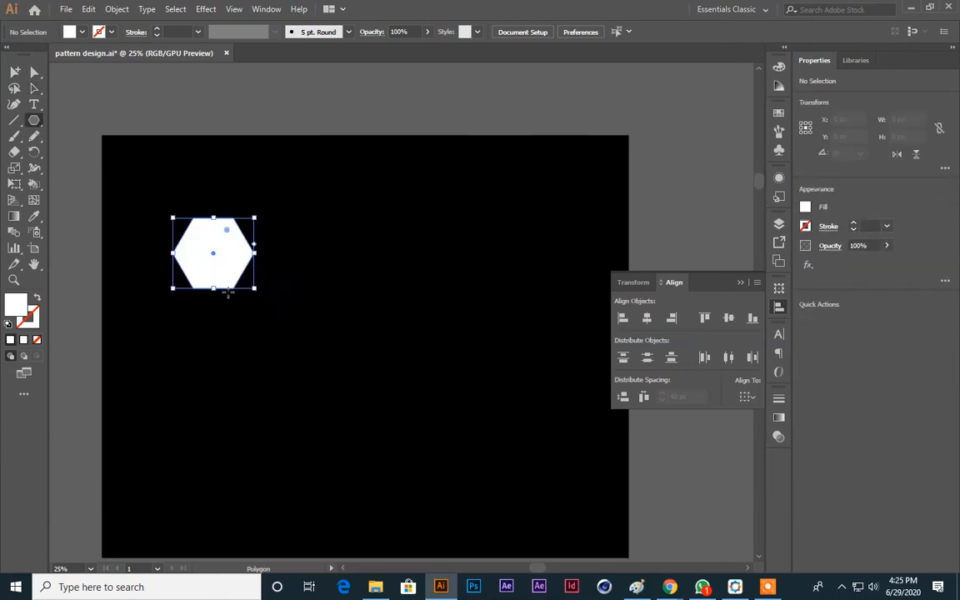
left_click(34, 89)
left_click(438, 144)
scroll(487, 175, "down", 4)
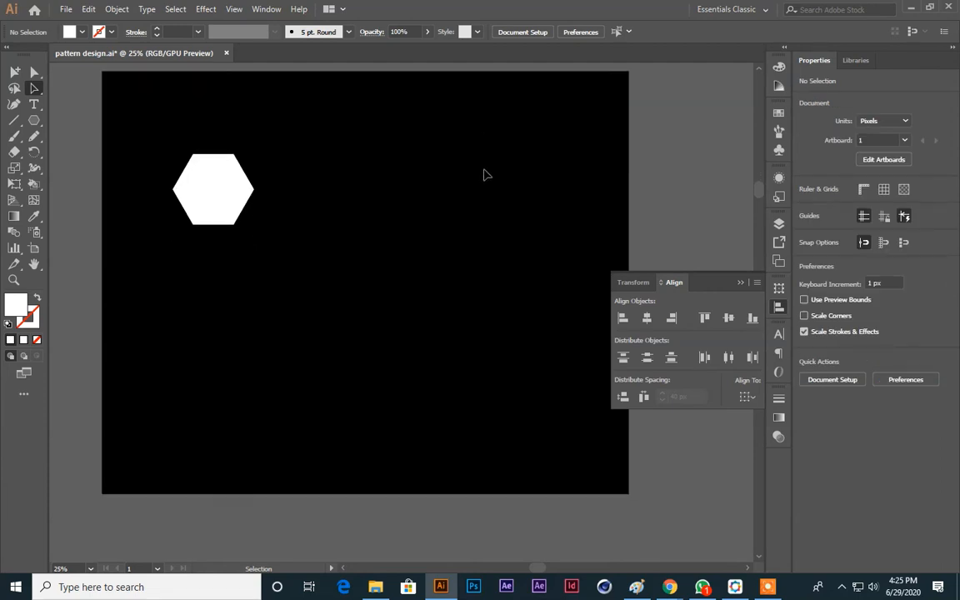
left_click(745, 282)
scroll(677, 244, "up", 5)
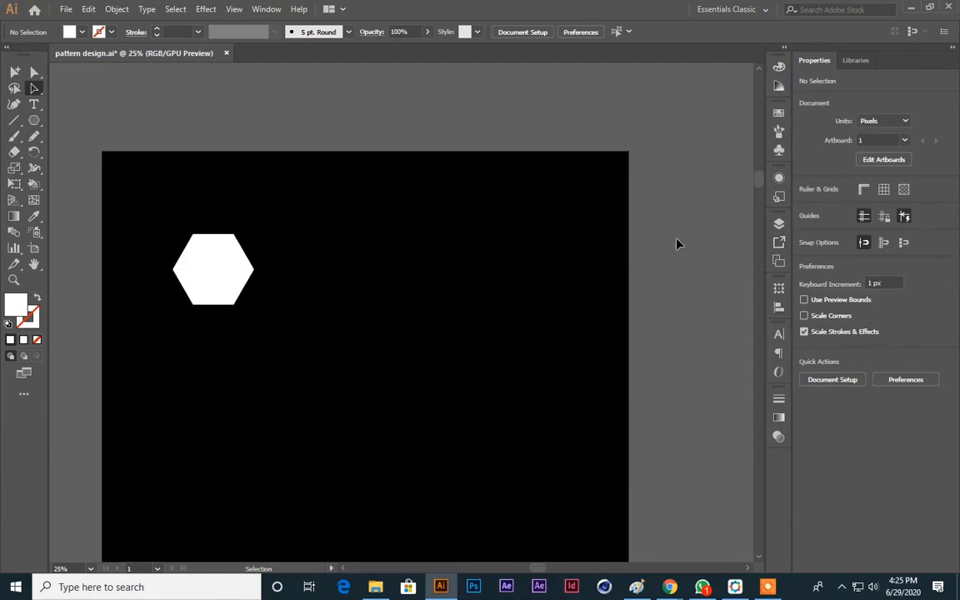
left_click(238, 303)
left_click_drag(369, 277, 504, 257)
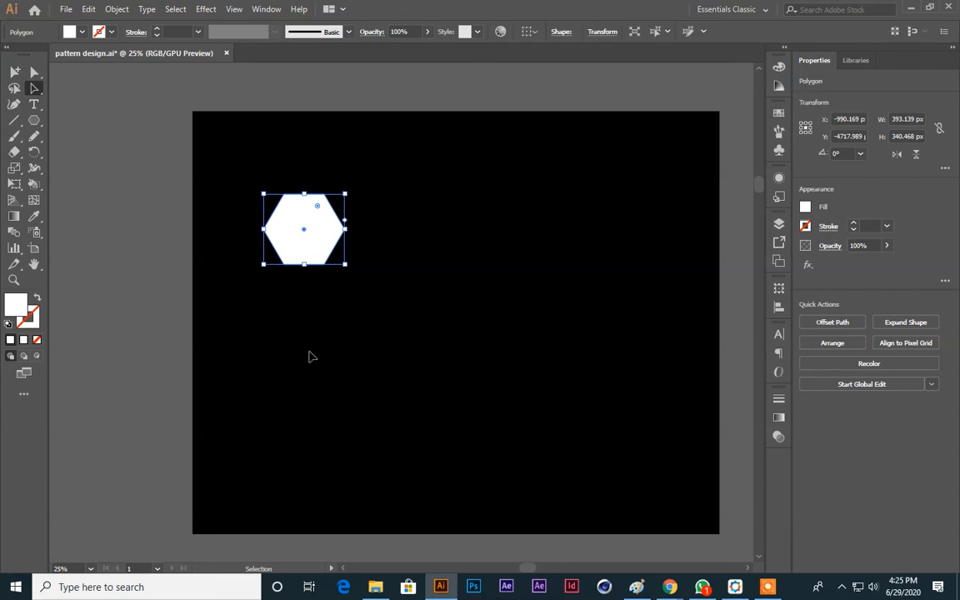
left_click(372, 285)
left_click(303, 234)
left_click(410, 285)
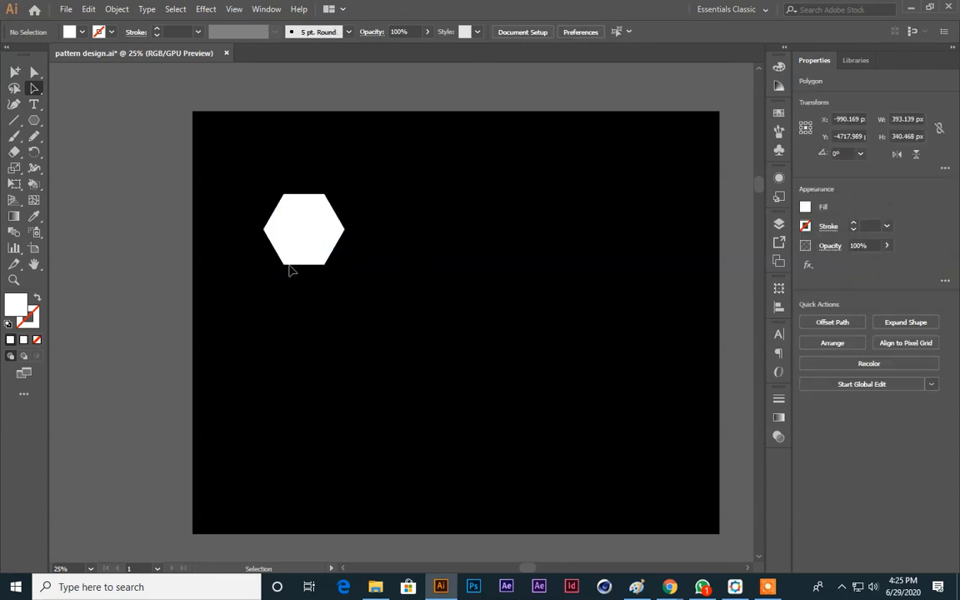
left_click(308, 237)
left_click(350, 286)
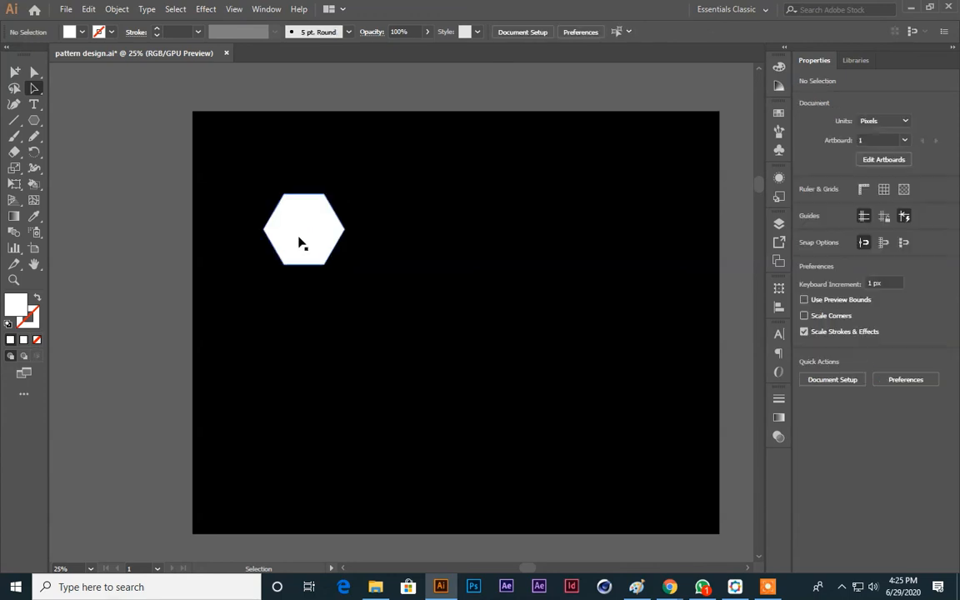
Save the white hexagon as a new pattern swatch and delete the original hexagon from the artwork
left_click(300, 242)
left_click(779, 114)
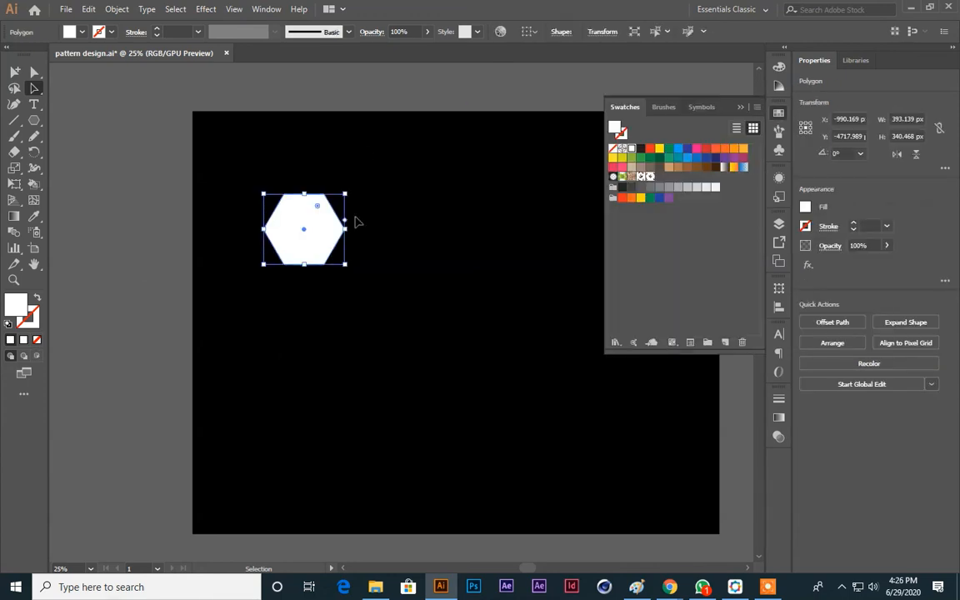
left_click_drag(283, 215, 688, 239)
left_click(558, 216)
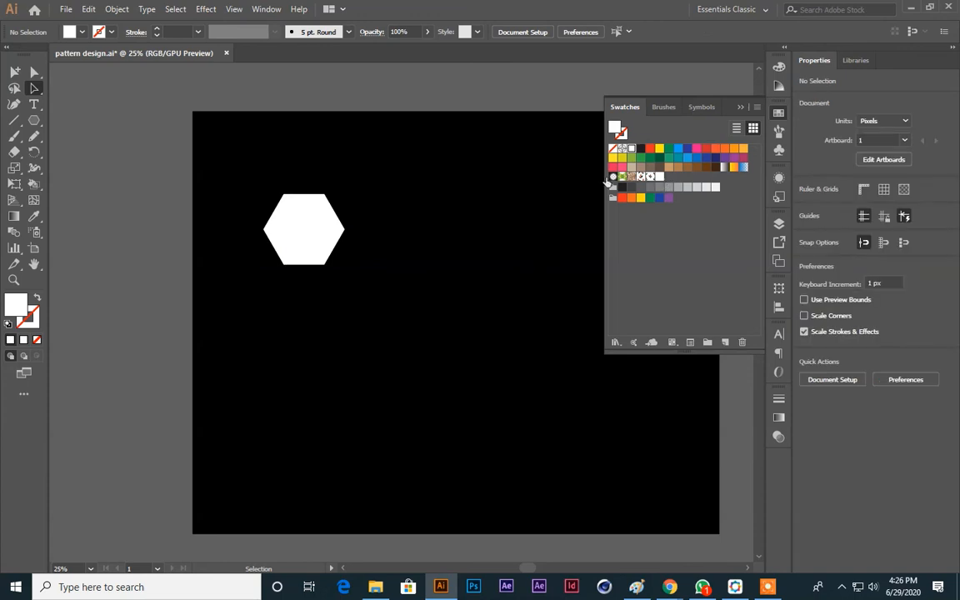
left_click(322, 221)
key("Delete")
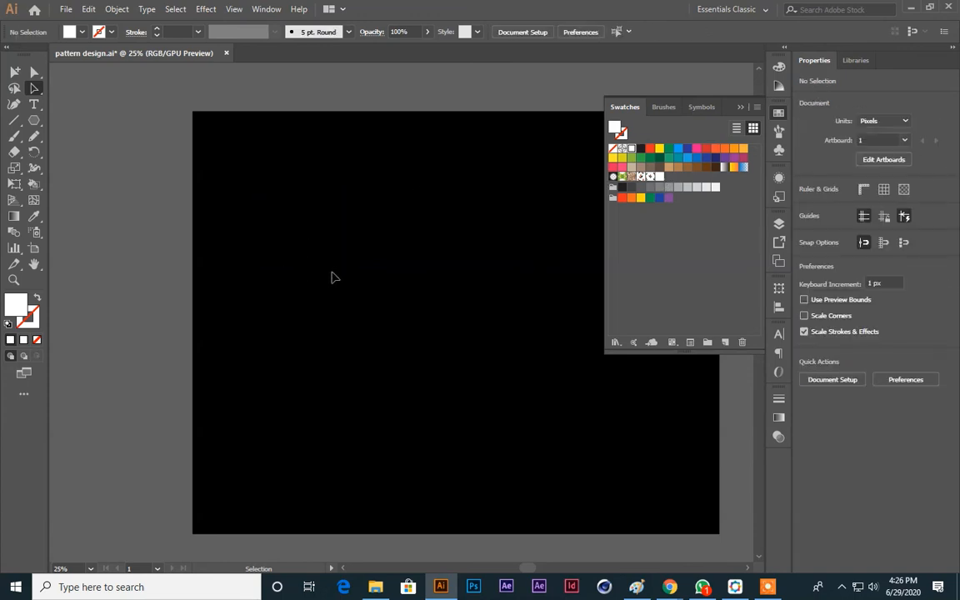
Fill the black rectangle with the new hexagon pattern swatch
left_click(313, 273)
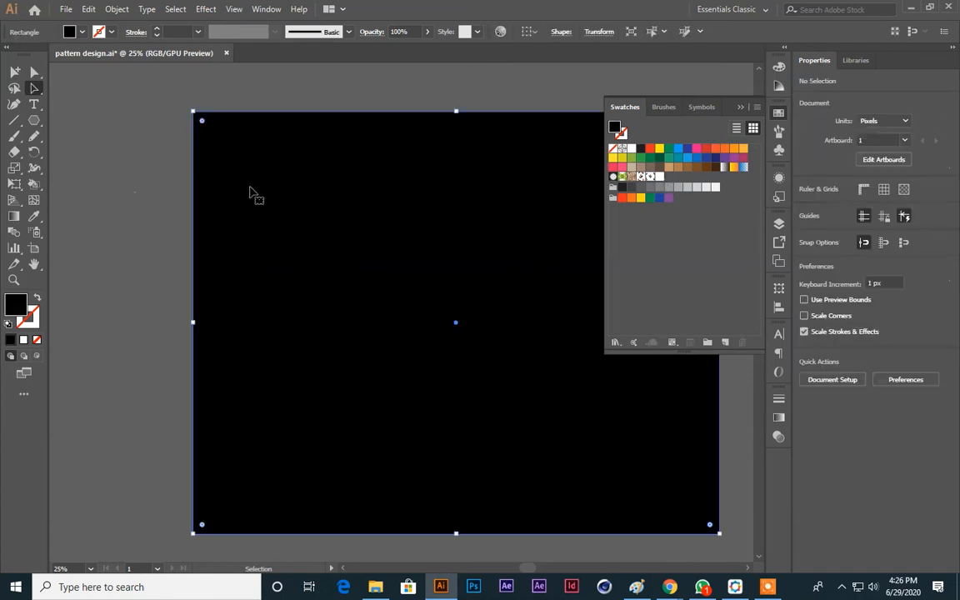
left_click_drag(119, 182, 108, 185)
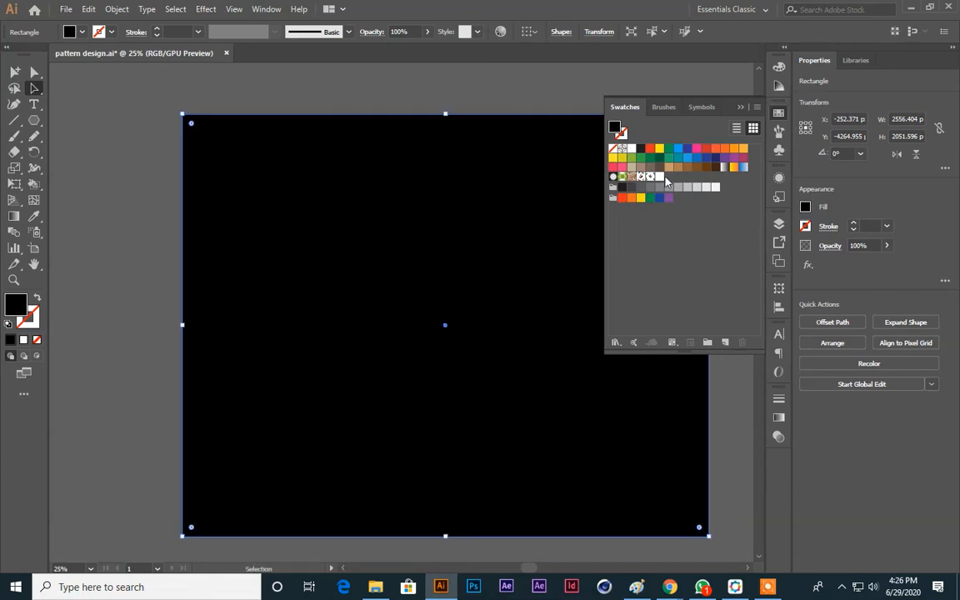
left_click(662, 177)
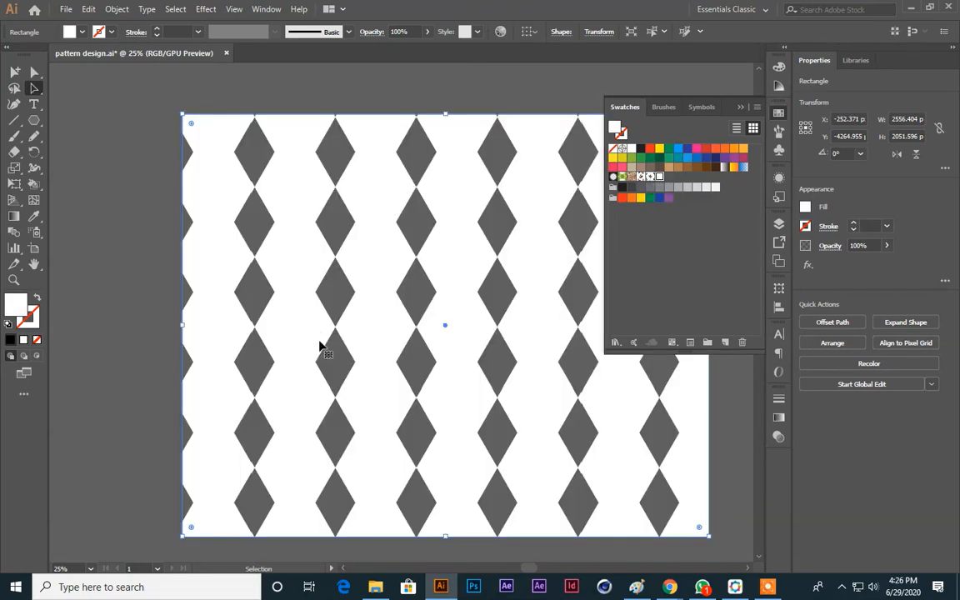
left_click_drag(406, 363, 306, 339)
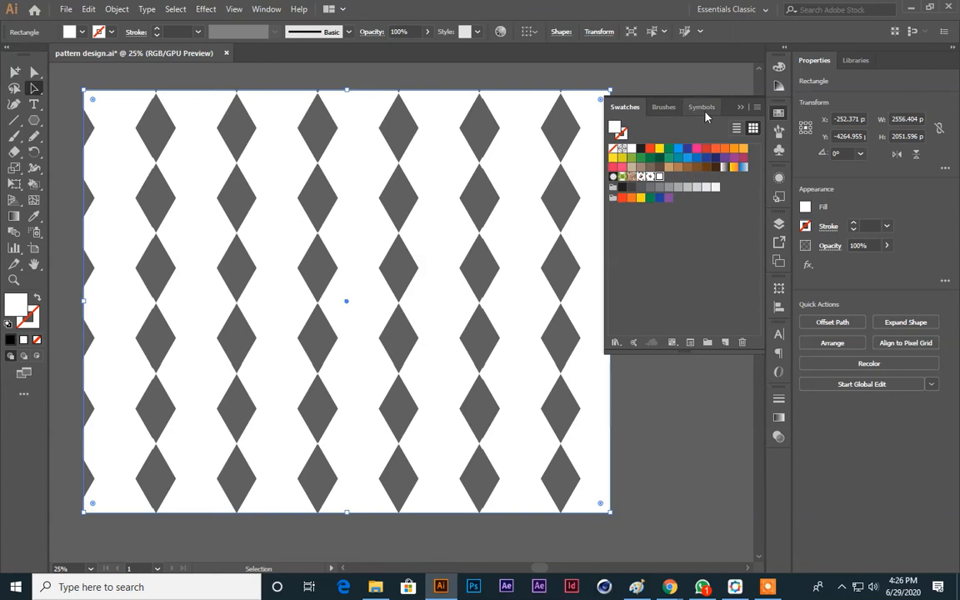
Open the hexagon pattern swatch for editing and set its tile width to 433 px
double_click(660, 178)
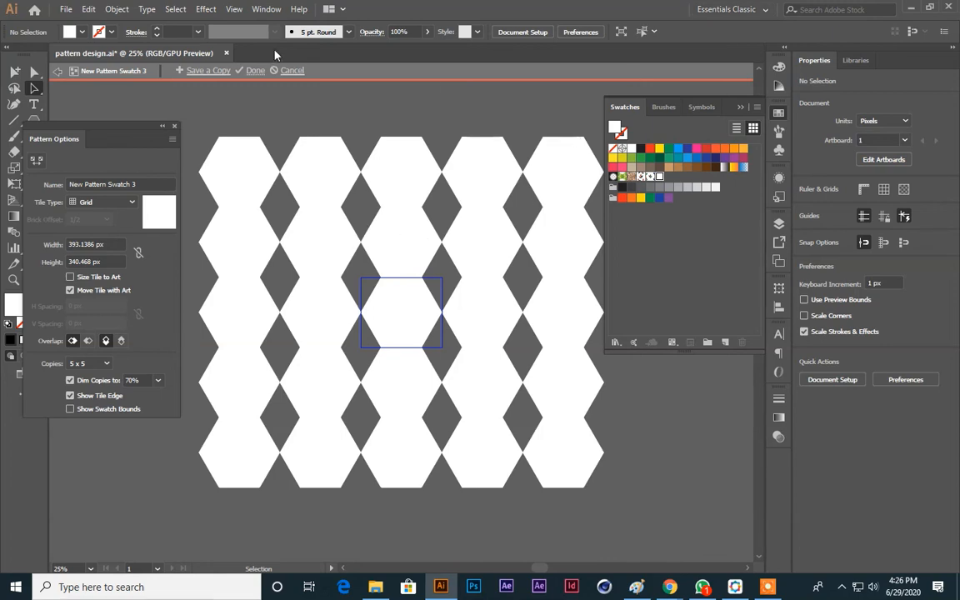
left_click(95, 244)
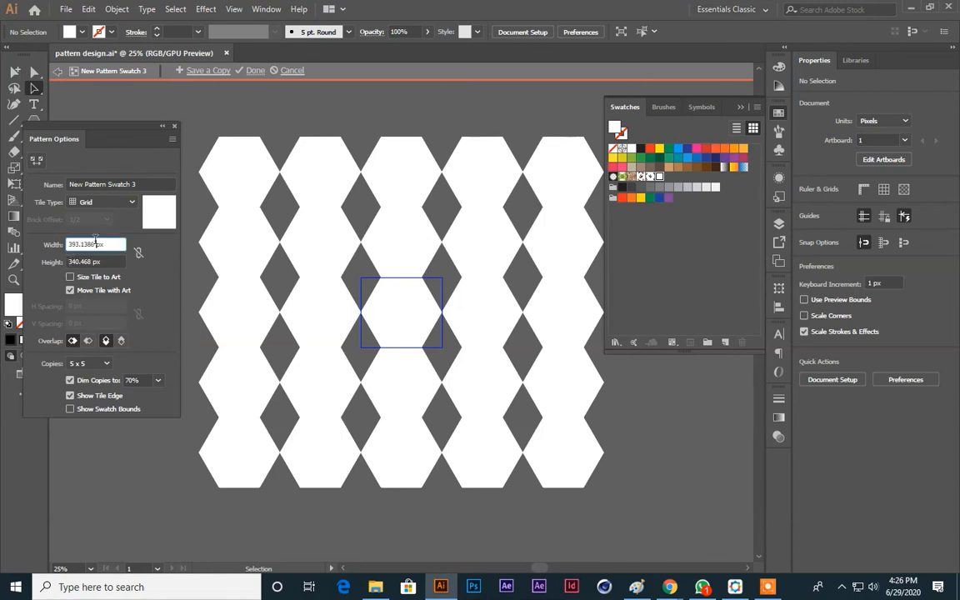
type("381")
key("Return")
type("376")
key("Return")
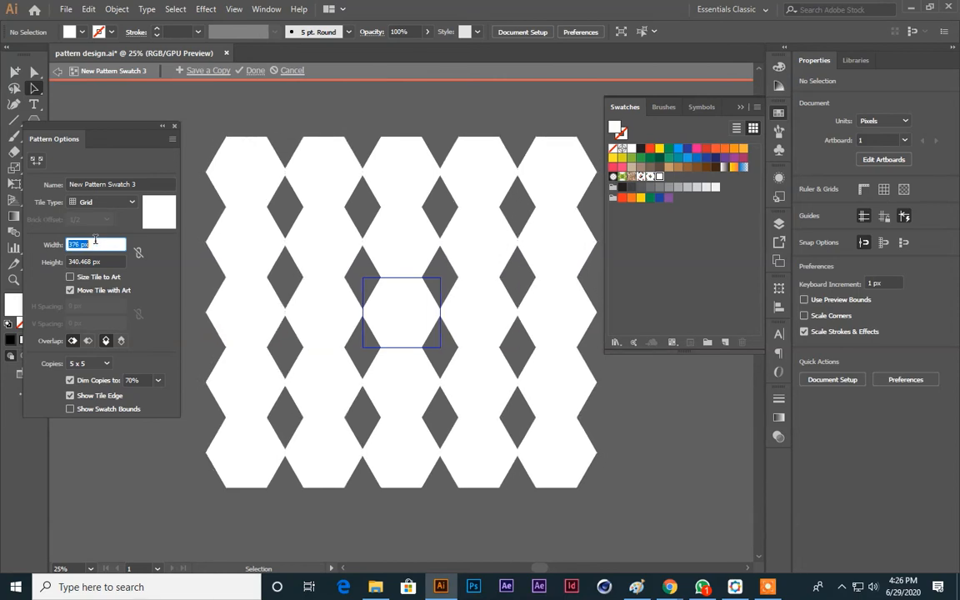
key("Down")
key("Down")
key("Down")
key("Down")
key("Down")
key("Down")
key("Up")
key("Up")
key("Up")
key("Up")
key("Up")
key("Up")
key("Up")
key("Up")
key("Up")
key("Up")
key("Up")
key("Up")
key("Up")
key("Up")
key("Up")
key("Up")
key("Up")
key("Up")
key("Up")
key("Up")
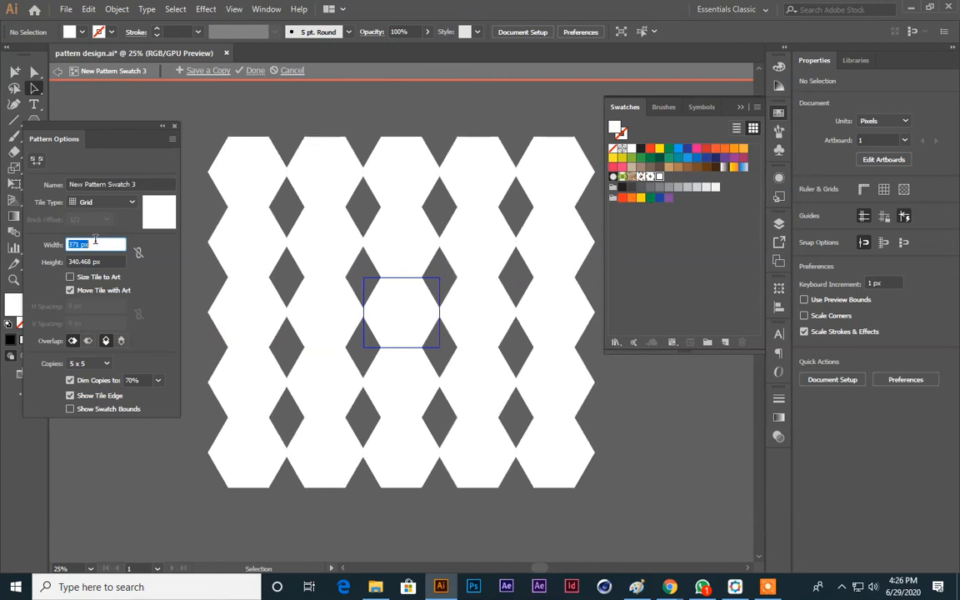
key("Up")
key("Up")
key("Up")
key("Up")
key("Up")
key("Up")
key("Up")
key("Up")
key("Up")
key("Up")
key("Up")
key("Up")
key("Up")
key("Up")
key("Up")
key("Up")
key("Up")
key("Up")
key("Up")
key("Up")
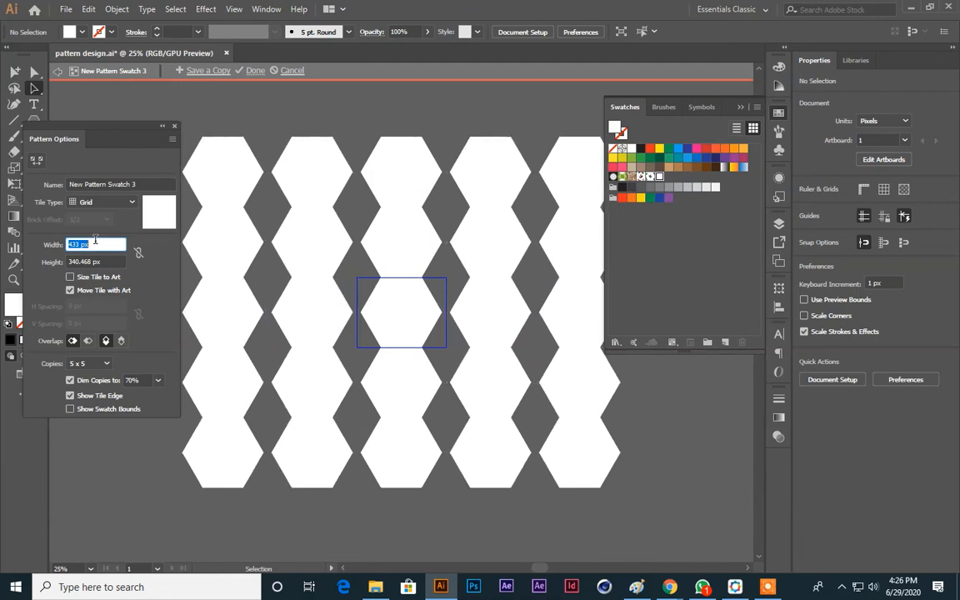
key("Return")
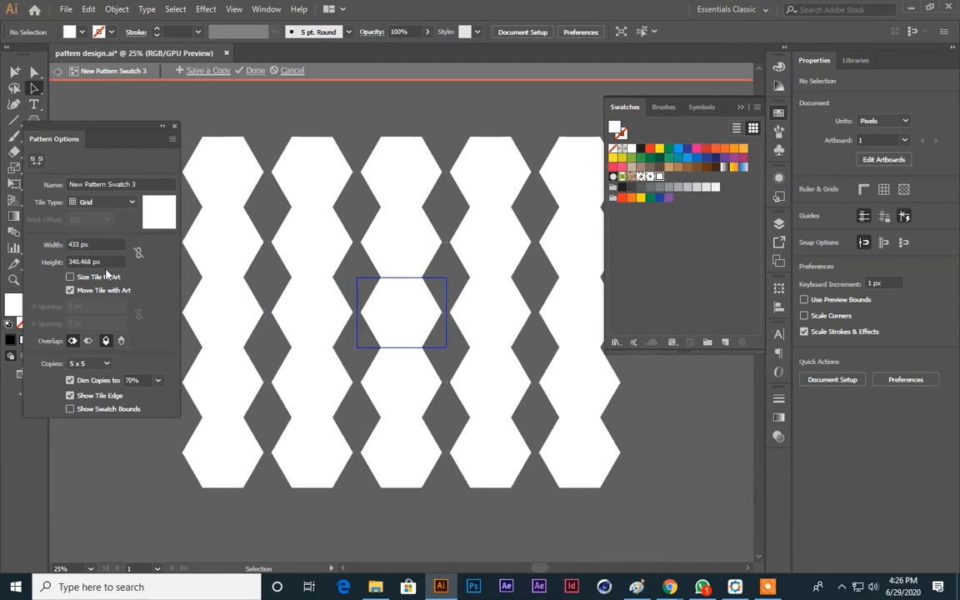
Set the hexagon pattern's tile height to 378 px to leave gaps between the rows
left_click(109, 260)
key("Up")
key("Up")
key("Up")
key("Up")
key("Up")
key("Up")
key("Up")
key("Up")
key("Up")
key("Up")
key("Up")
key("Up")
key("Up")
key("Up")
key("Up")
key("Up")
key("Up")
key("Up")
key("Up")
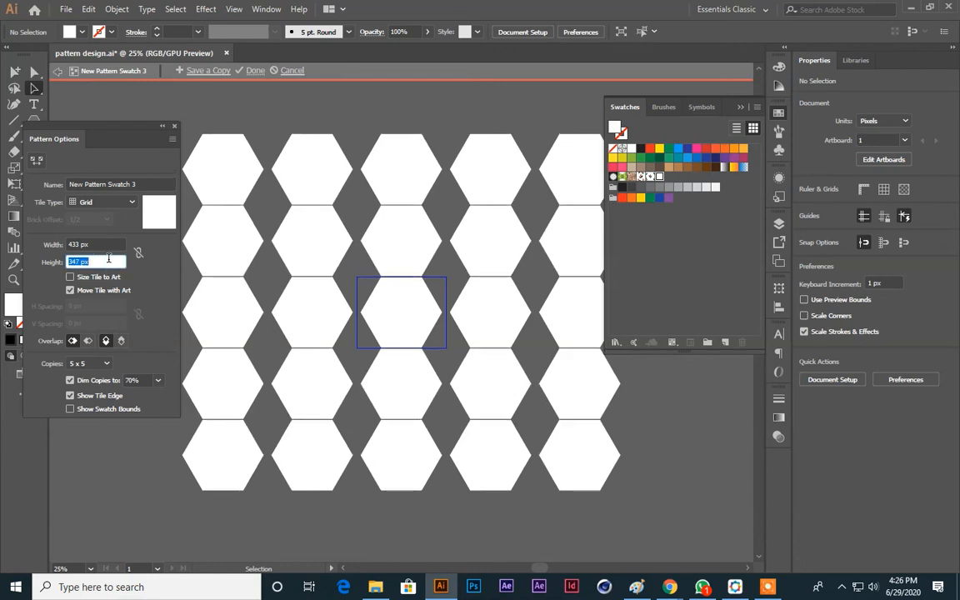
key("Up")
key("Up")
key("Up")
key("Up")
key("Up")
key("Up")
key("Up")
key("Up")
key("Up")
key("Up")
key("Up")
key("Up")
key("Up")
key("Up")
key("Up")
key("Up")
key("Up")
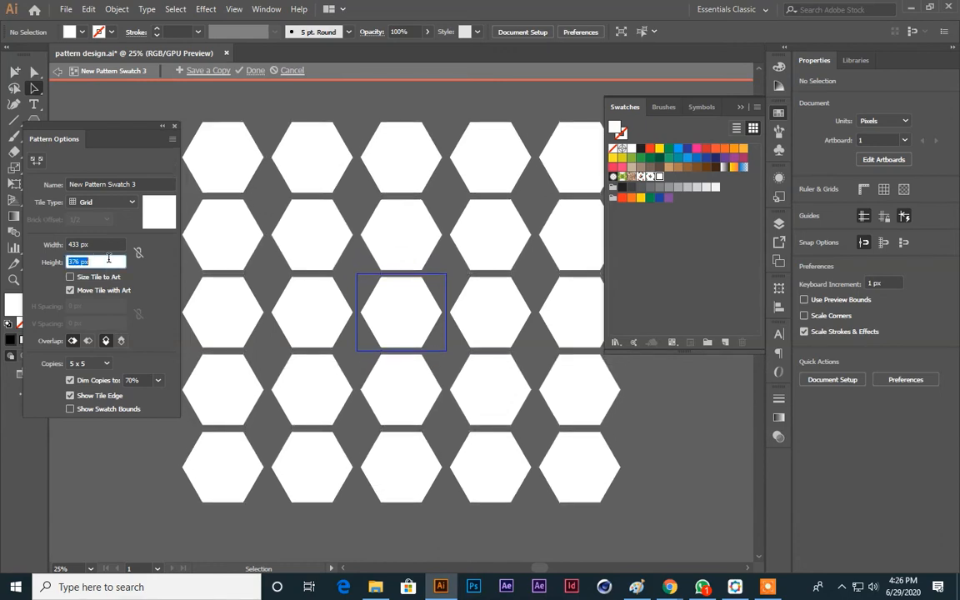
key("Up")
key("Up")
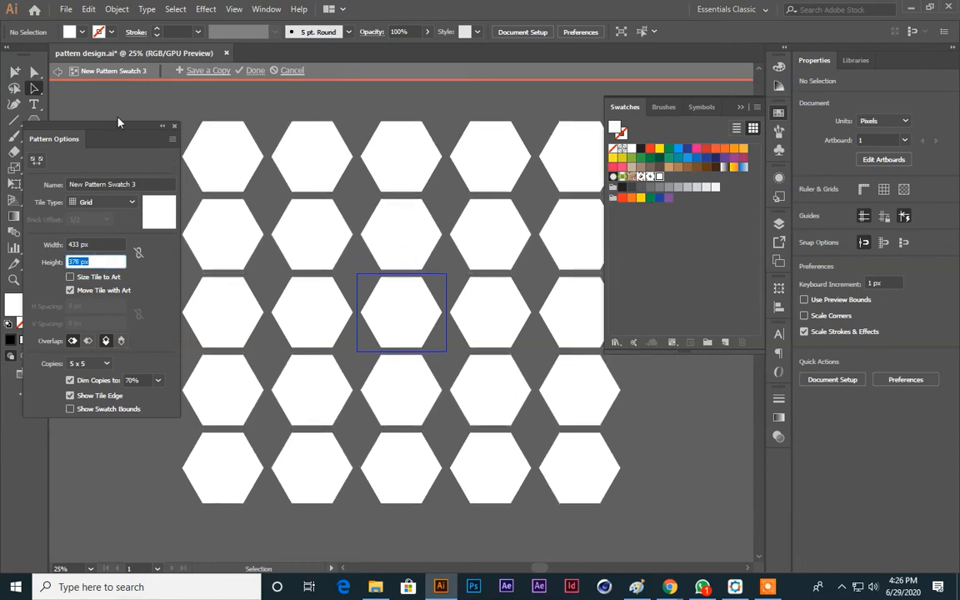
Finish editing the hexagon pattern so its new tile size applies to the filled rectangle
left_click(272, 72)
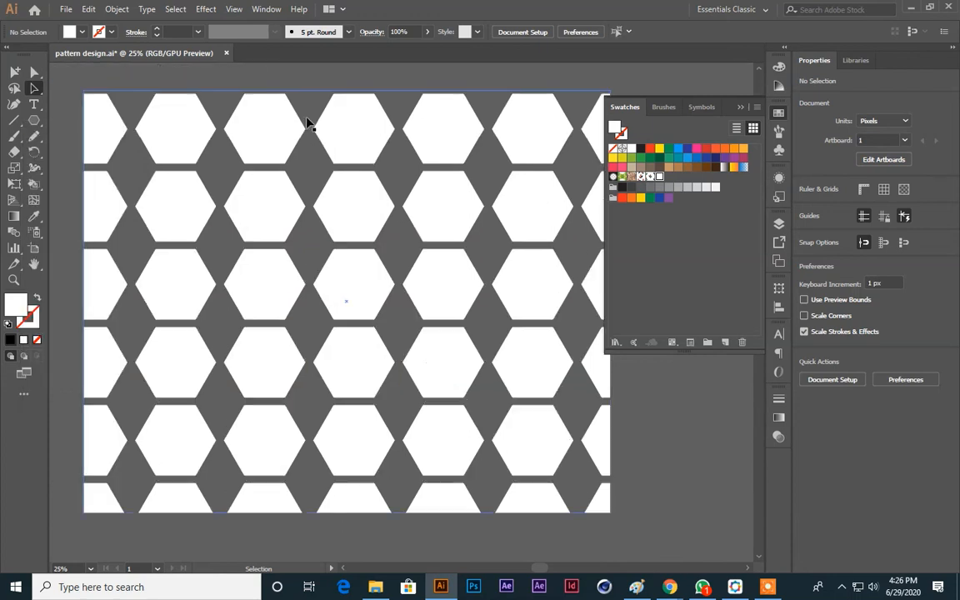
key("ctrl+minus")
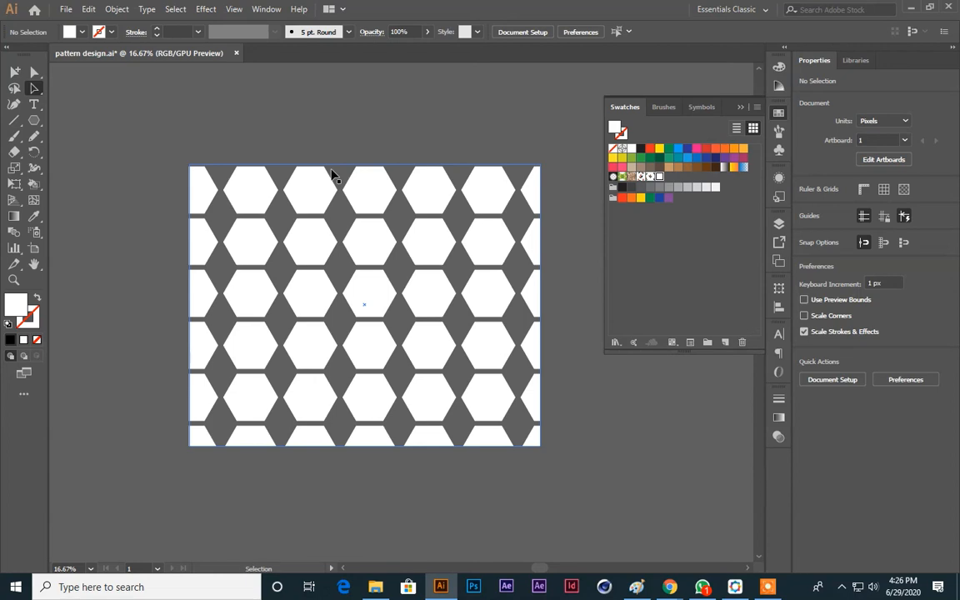
left_click(306, 208)
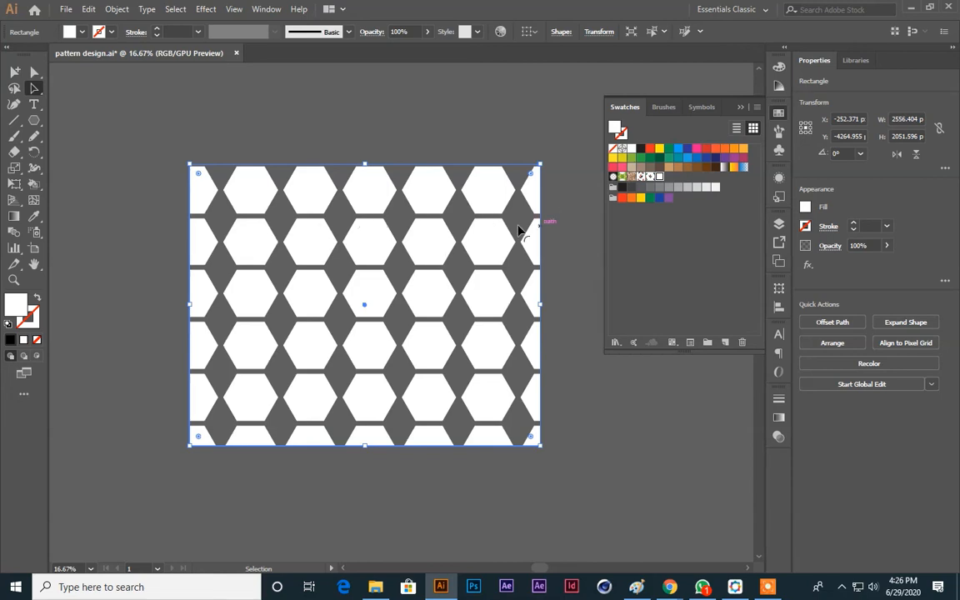
Reopen the white hexagon pattern swatch, change its tile type to Brick by Row, and apply the edit
double_click(659, 177)
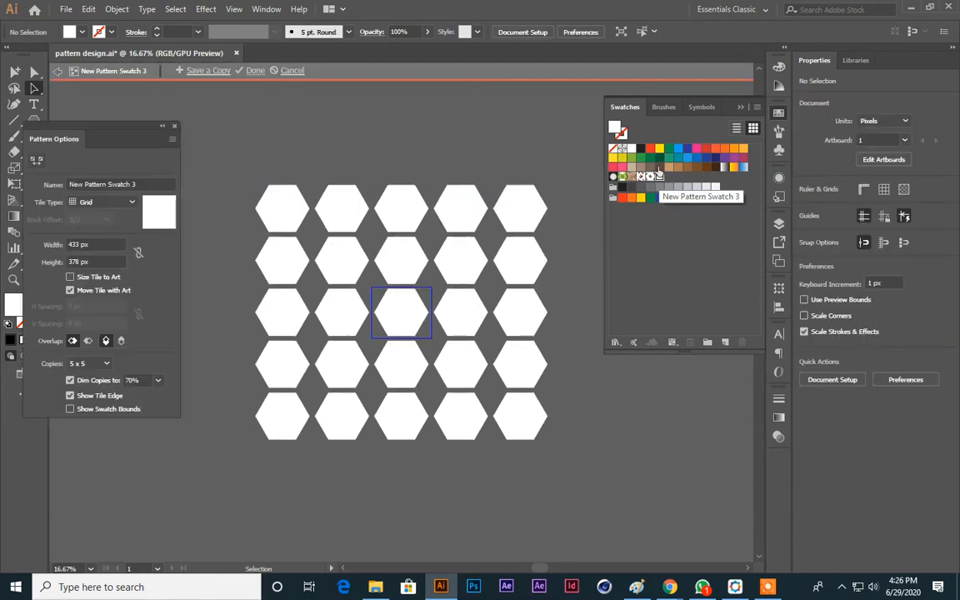
left_click(102, 201)
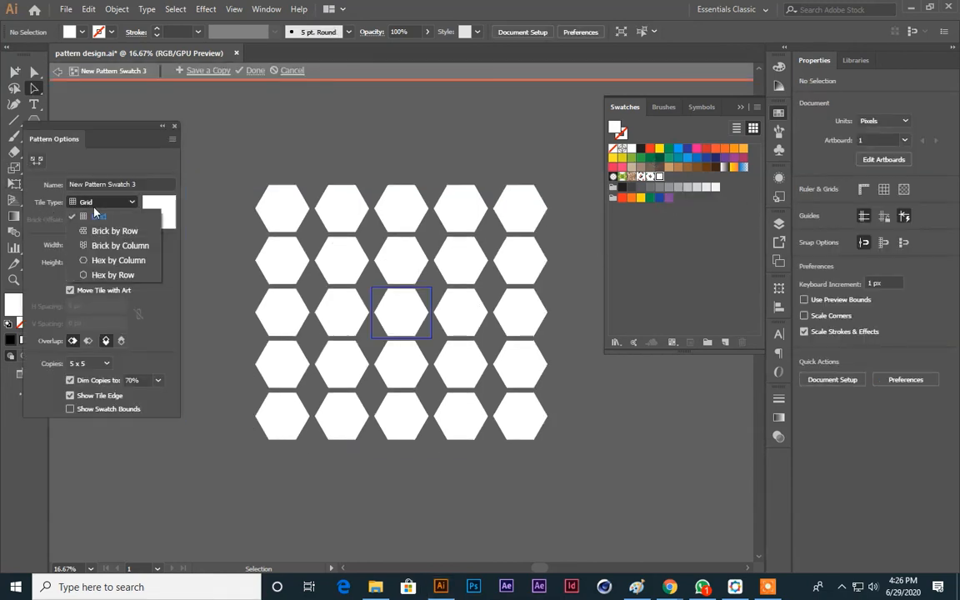
left_click(114, 230)
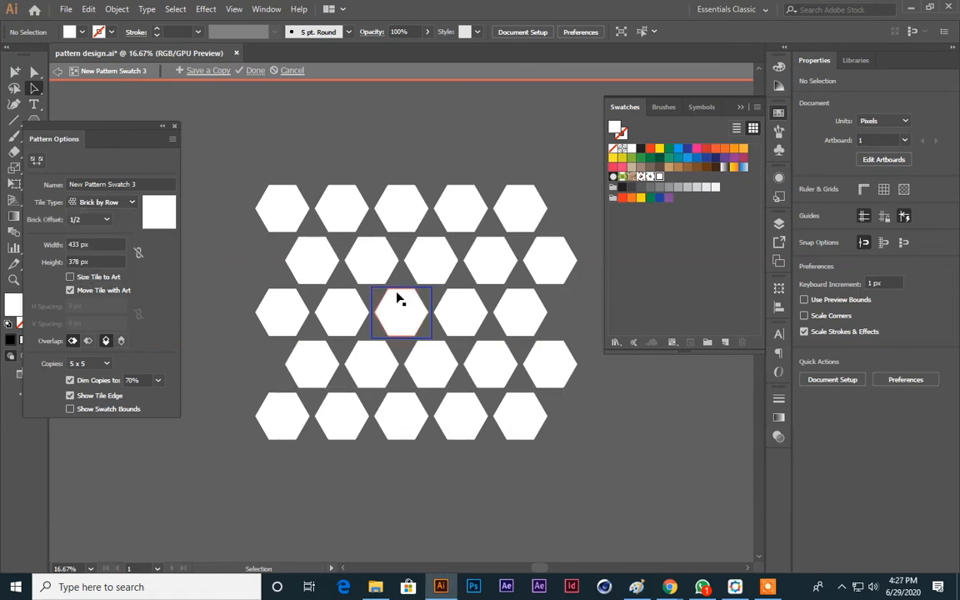
left_click(251, 71)
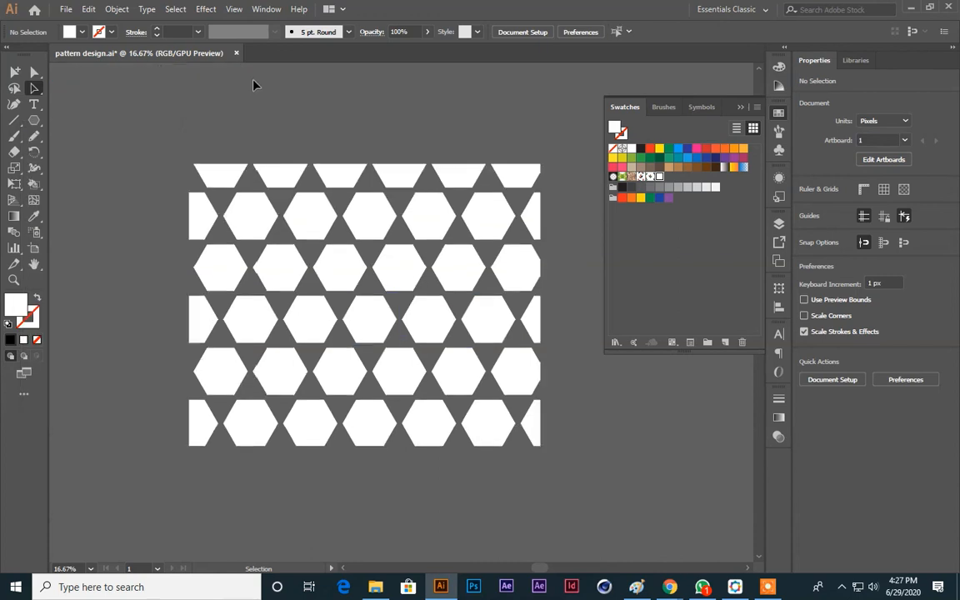
left_click(406, 286)
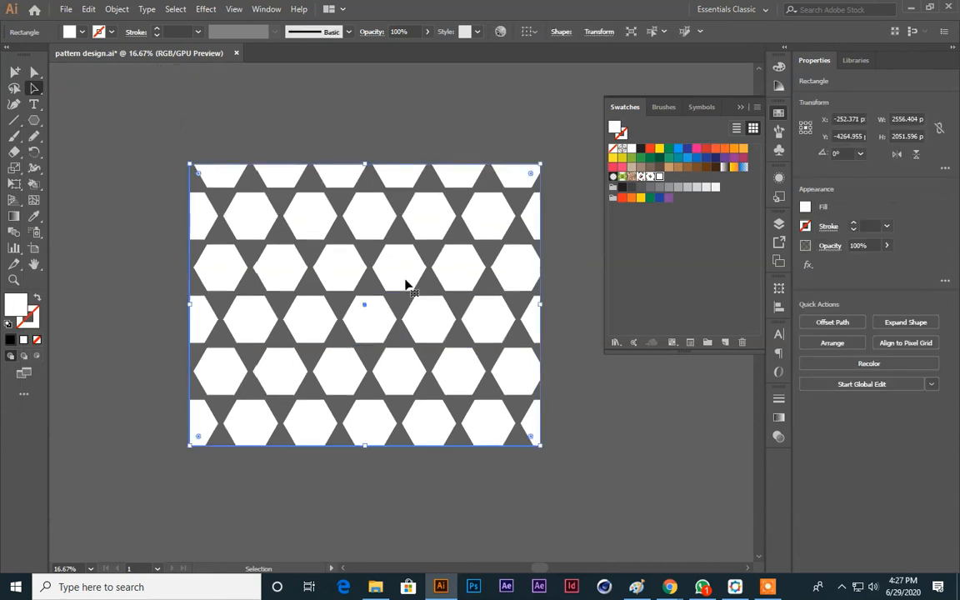
left_click(560, 472)
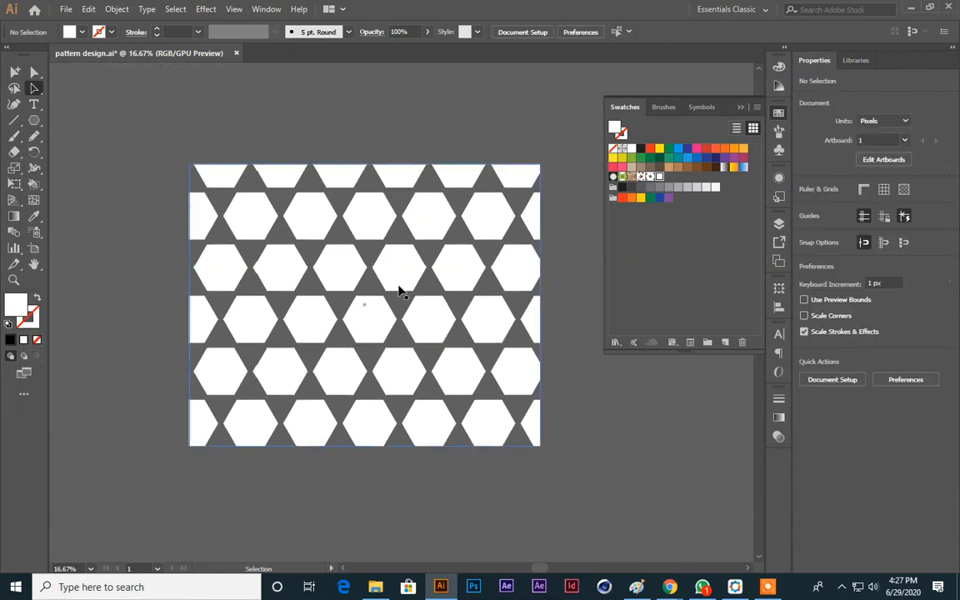
Scale down only the hexagon pattern inside the rectangle uniformly, transforming patterns but not objects
left_click(394, 276)
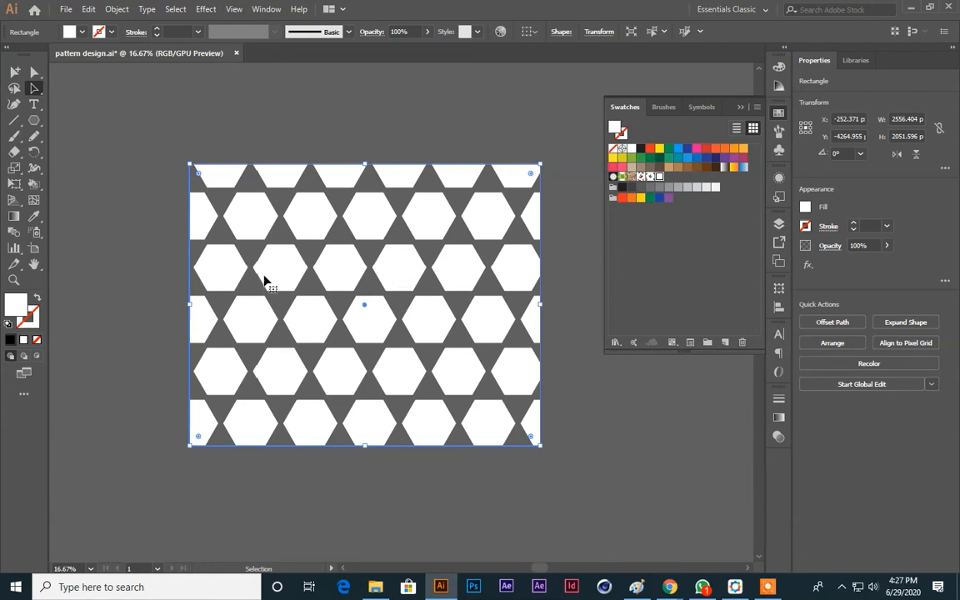
left_click(129, 181)
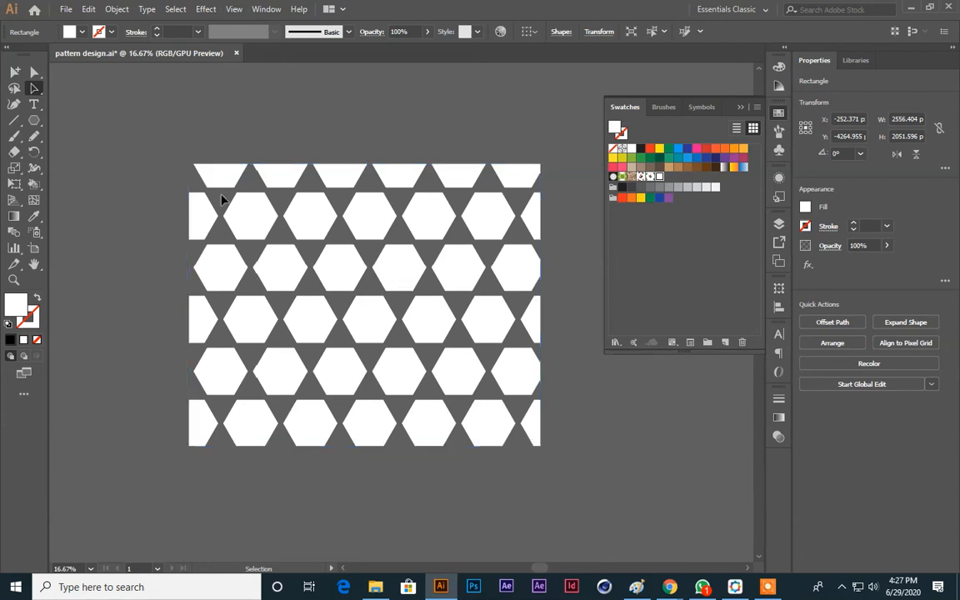
left_click(372, 219)
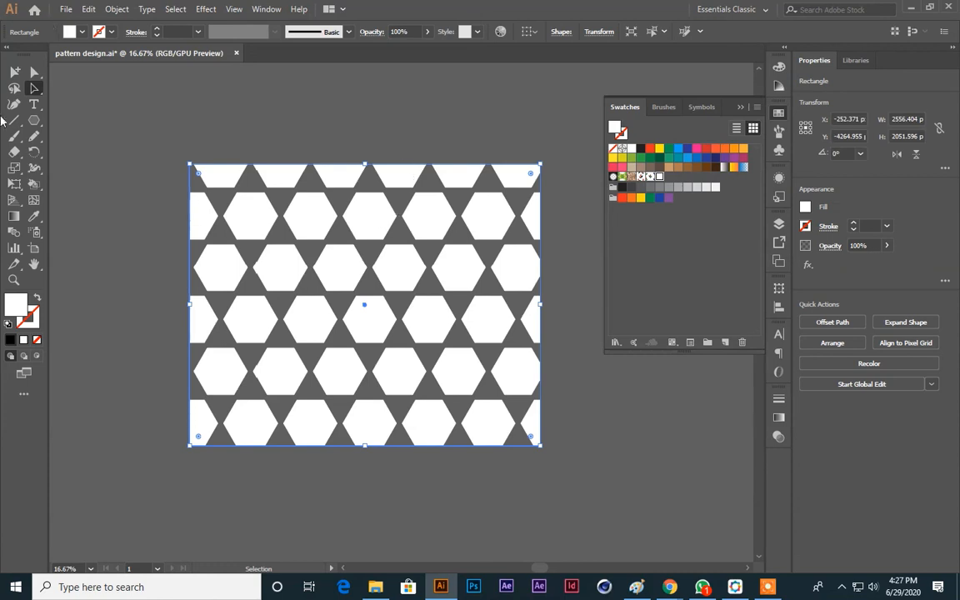
left_click(20, 168)
double_click(20, 167)
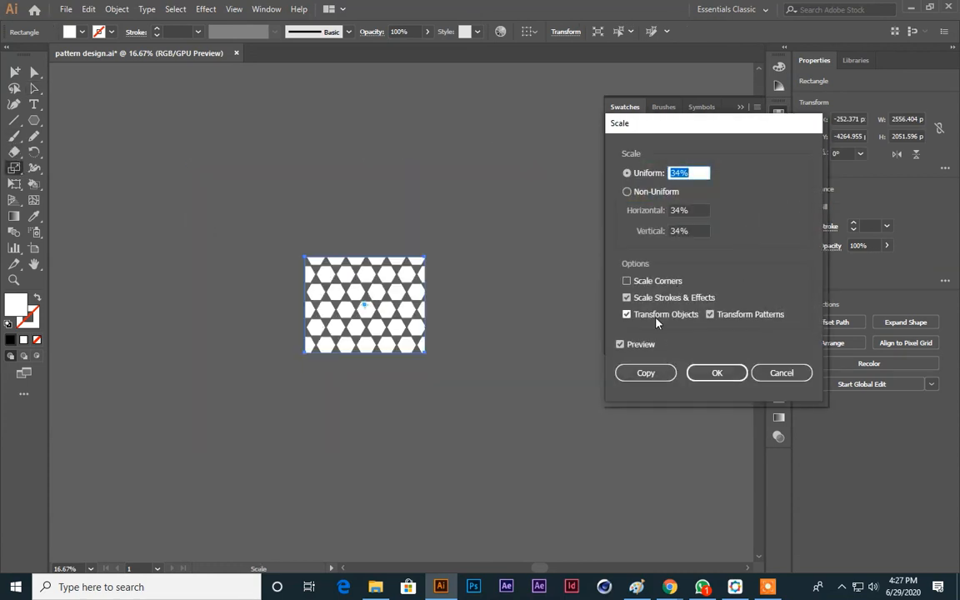
left_click(628, 316)
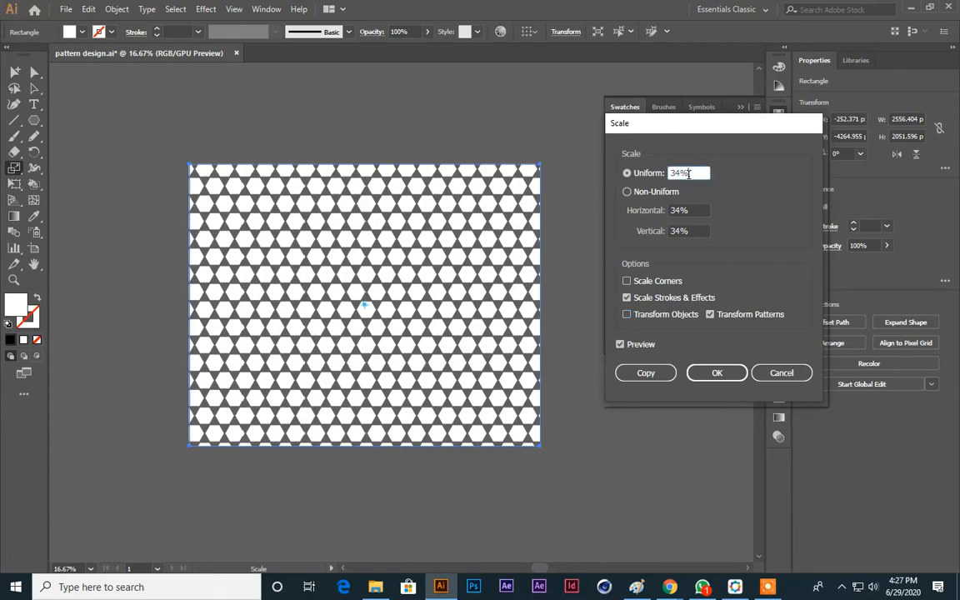
scroll(688, 173, "down", 20)
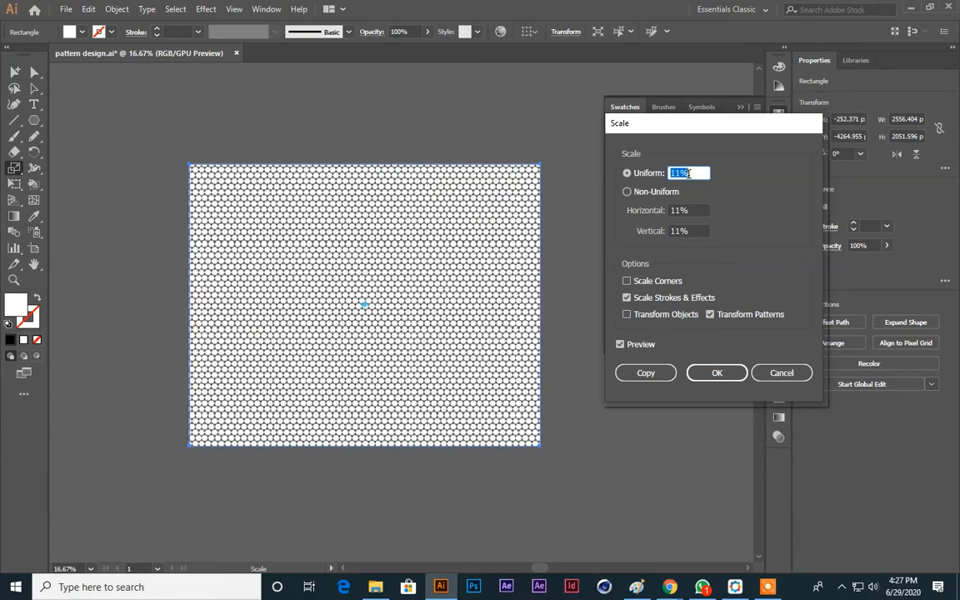
scroll(689, 173, "up", 20)
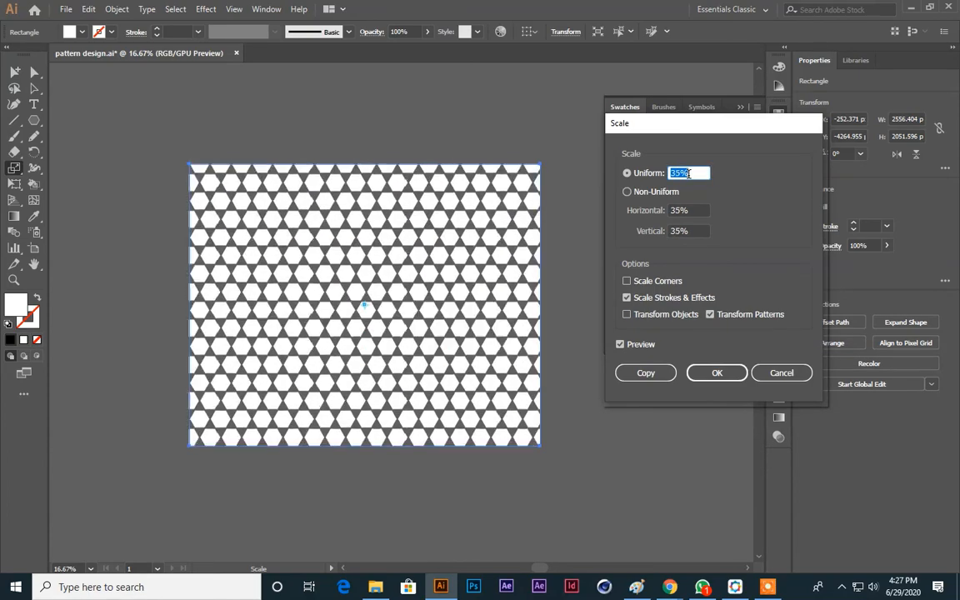
scroll(688, 173, "up", 20)
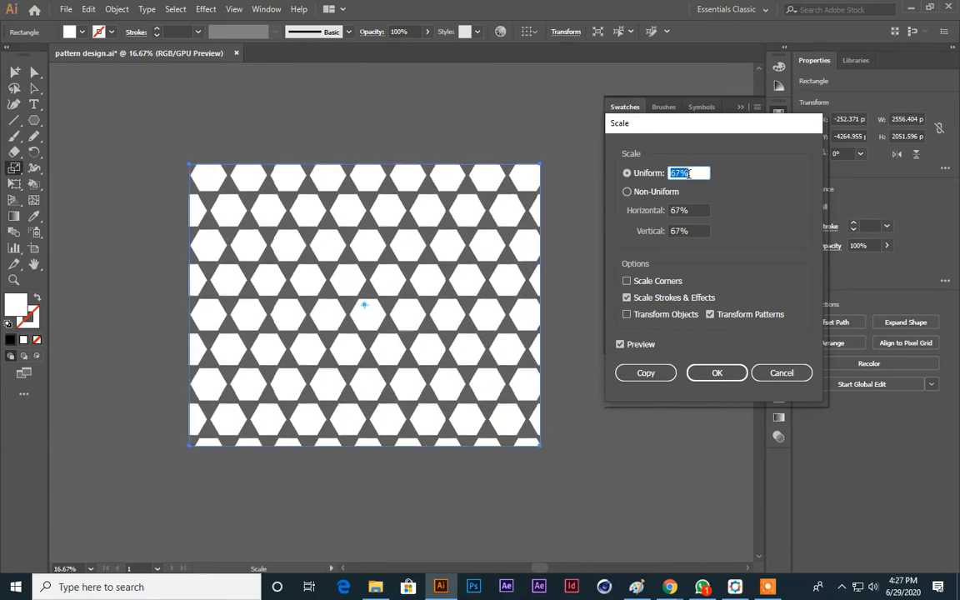
scroll(688, 173, "up", 2)
scroll(688, 174, "down", 20)
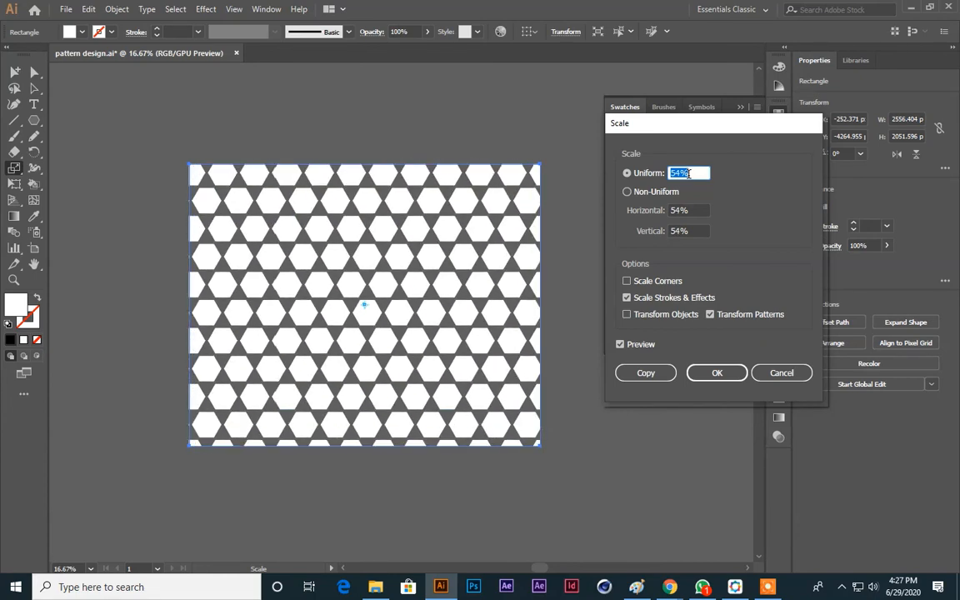
scroll(689, 174, "up", 4)
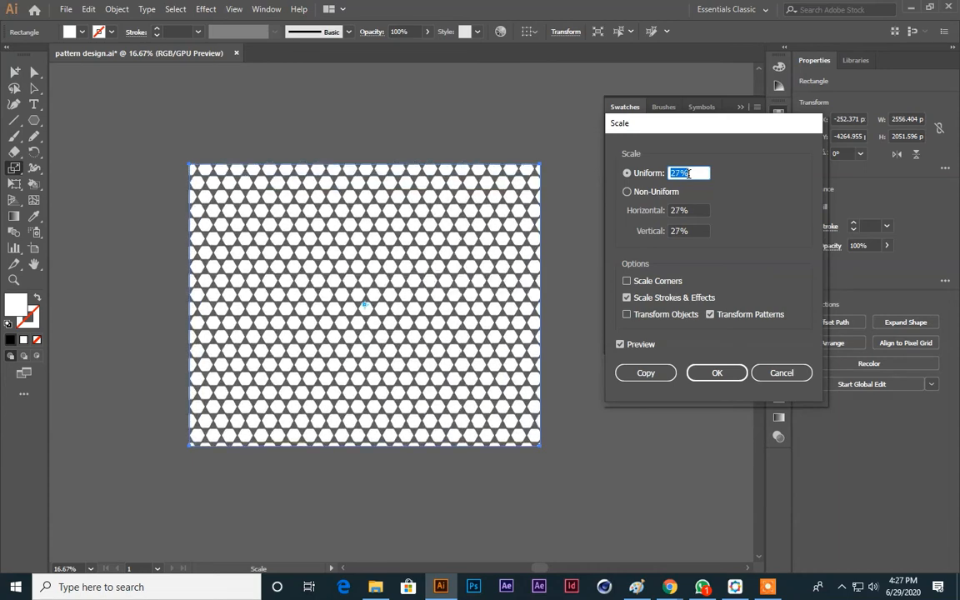
left_click(712, 373)
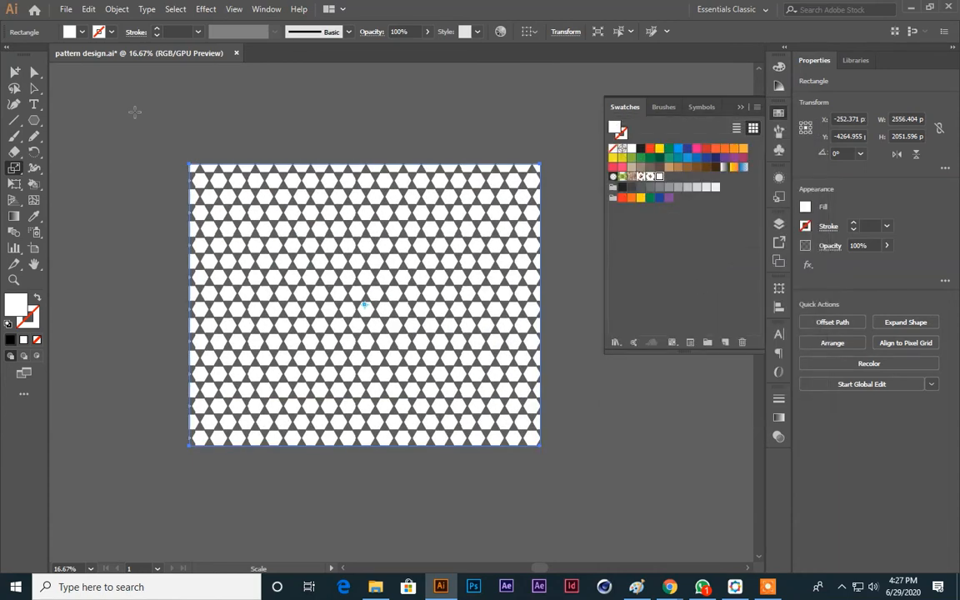
left_click(34, 87)
left_click(112, 99)
Draw a red hexagon about 318 px wide above the white pattern and arrange two copies edge to edge with it as a cluster
key("ctrl+equal")
key("ctrl+equal")
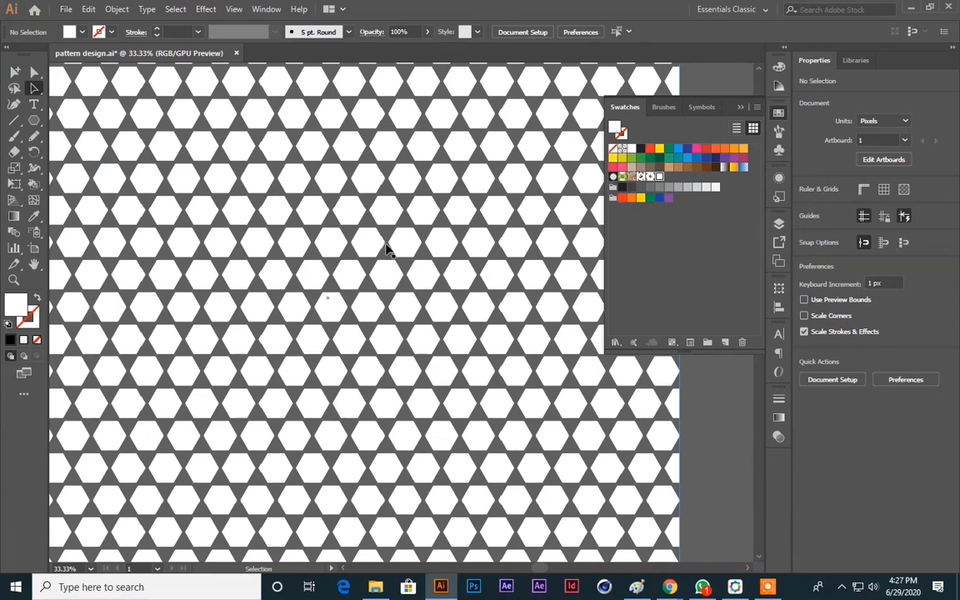
scroll(395, 250, "up", 2)
scroll(396, 250, "up", 10)
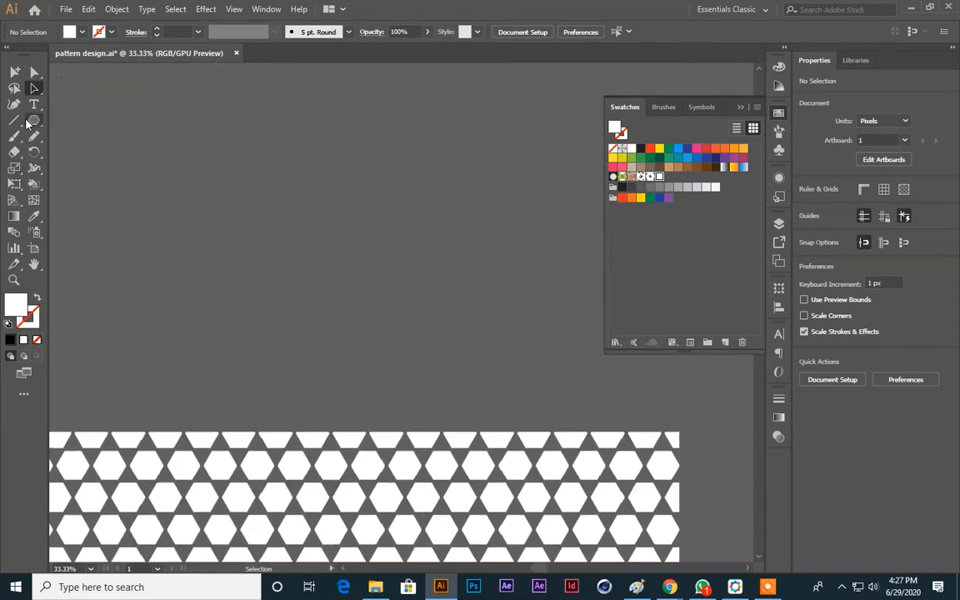
left_click(34, 120)
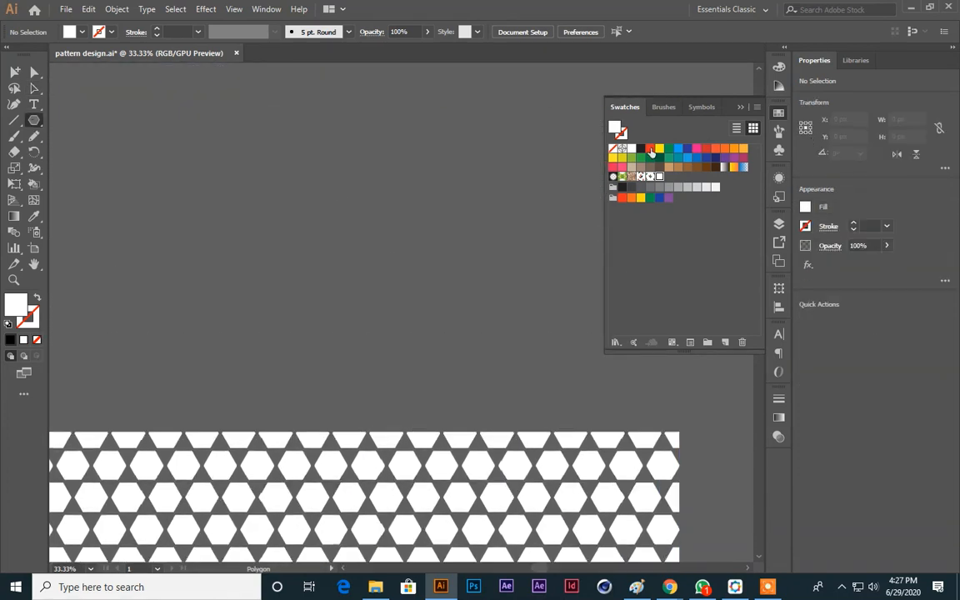
left_click(652, 152)
scroll(317, 187, "up", 2)
mouse_move(256, 215)
left_mouse_down()
mouse_move(278, 251)
mouse_move(328, 188)
mouse_move(312, 188)
mouse_move(328, 262)
mouse_move(327, 253)
left_mouse_up()
left_click(34, 89)
left_click(371, 291)
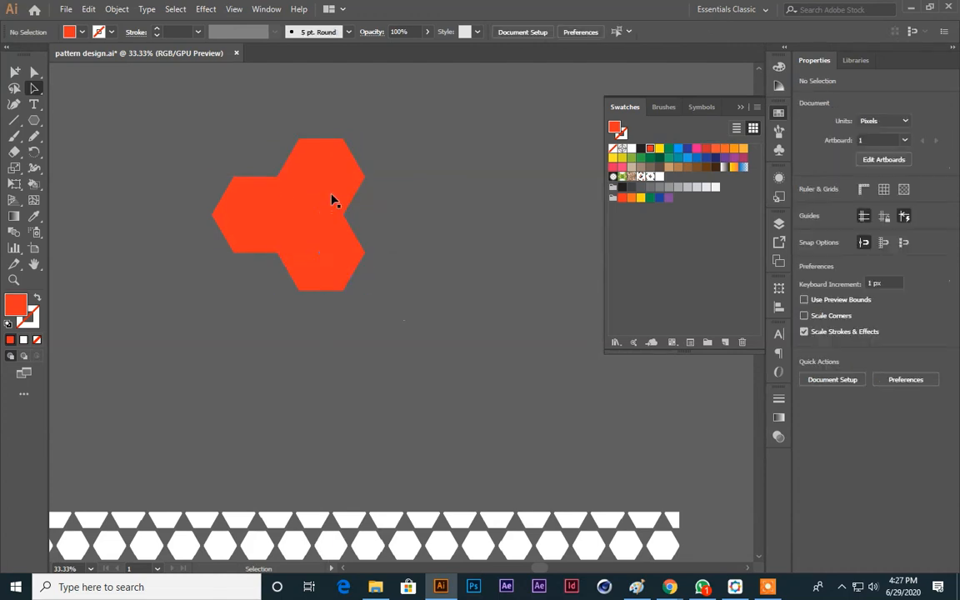
Recolor the cluster's upper hexagon dark blue and its lower hexagon yellow, keeping the third one red
left_click(333, 199)
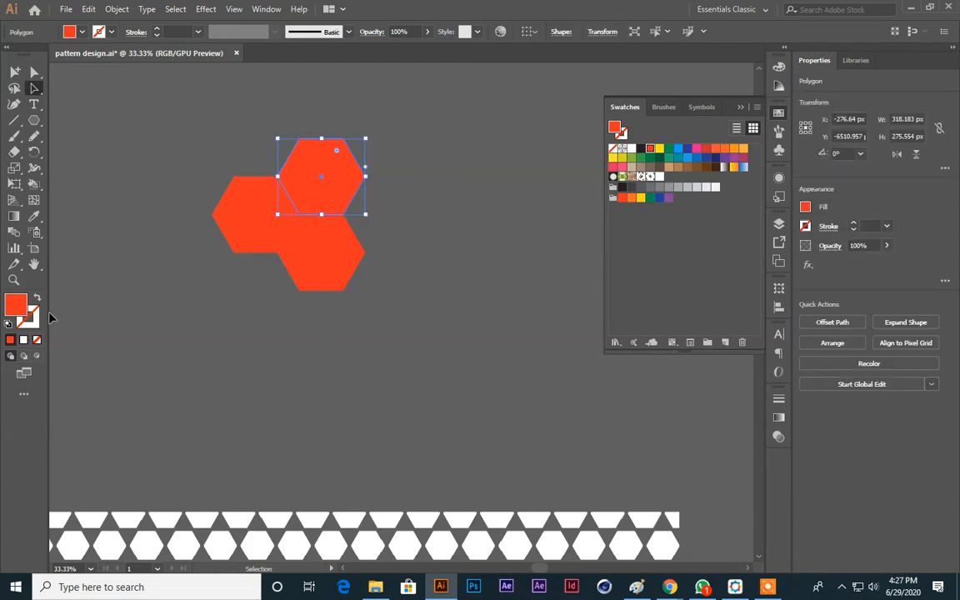
left_click(690, 152)
left_click(466, 237)
left_click(315, 253)
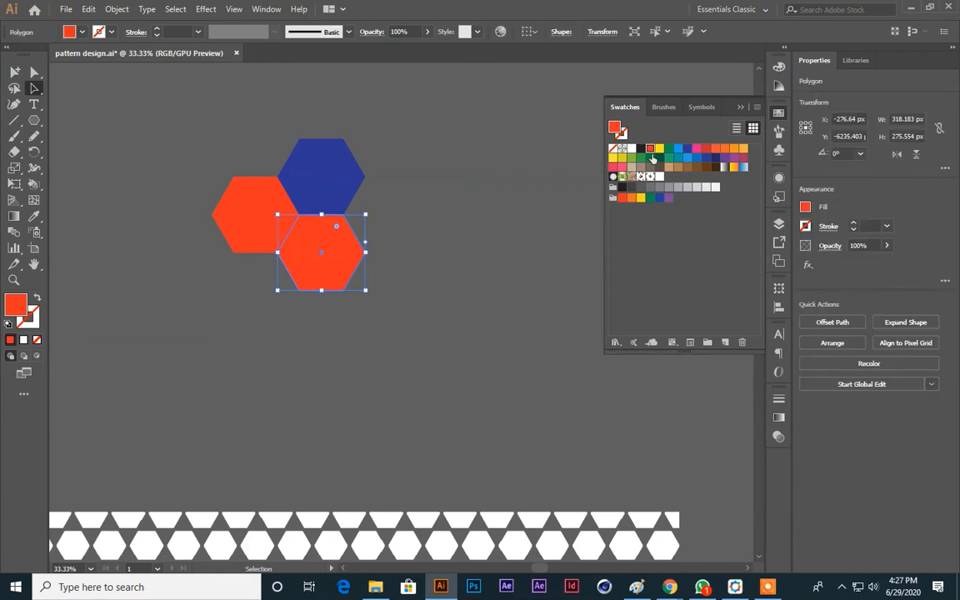
left_click(660, 149)
left_click(457, 346)
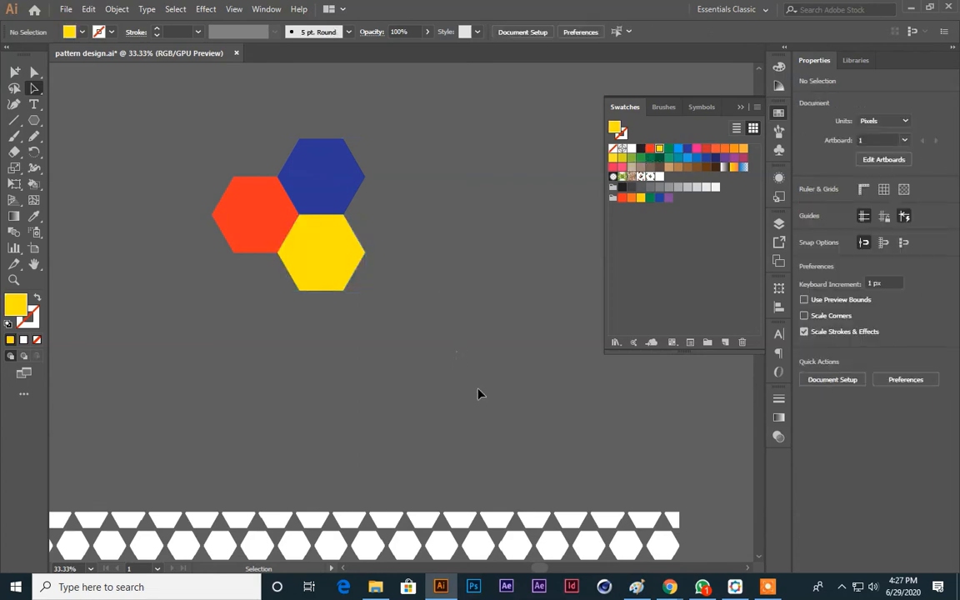
Save the red, blue and yellow hexagon cluster as a new pattern swatch and delete the original hexagons from the artwork
left_click_drag(207, 138, 368, 317)
left_click(464, 321)
left_click_drag(233, 152, 429, 377)
left_click(428, 377)
left_click_drag(116, 135, 441, 394)
left_click(421, 362)
left_click_drag(444, 390, 661, 184)
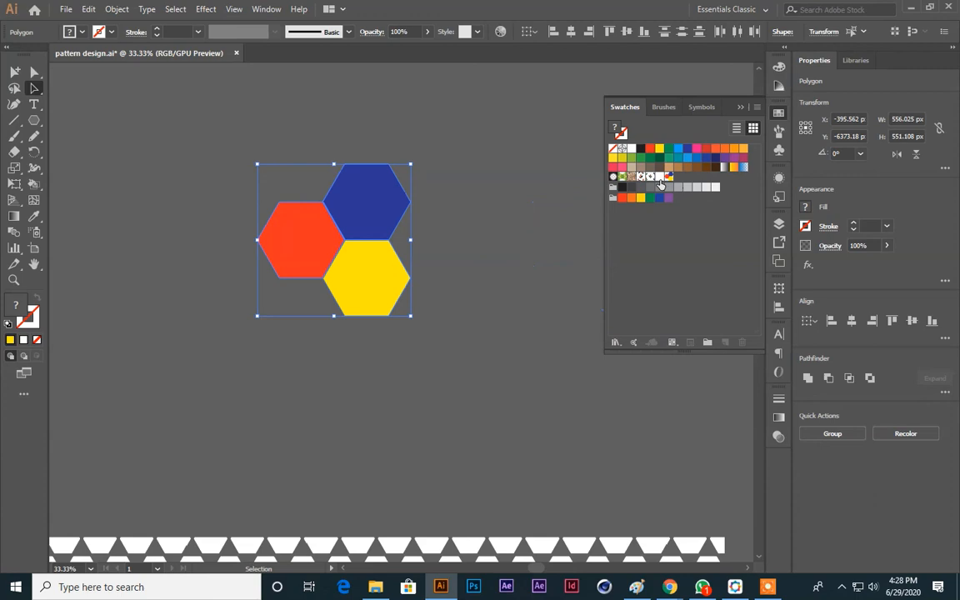
left_click(452, 282)
key("ctrl+z")
key("Delete")
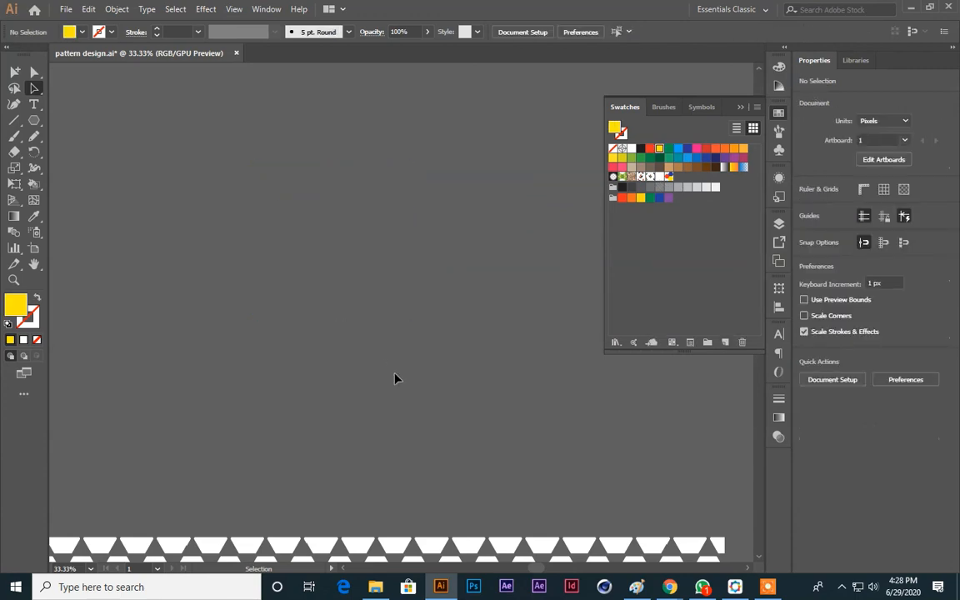
Draw a yellow rectangle about 2482 px wide and 1731 px high in the empty area above the white hexagon pattern
key("ctrl+minus")
scroll(146, 214, "up", 3)
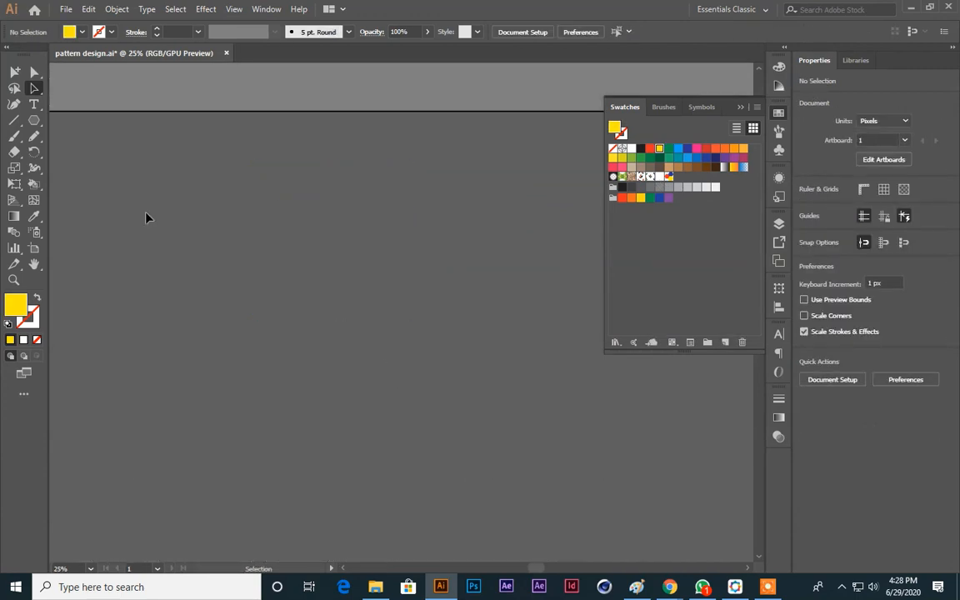
left_click(34, 120)
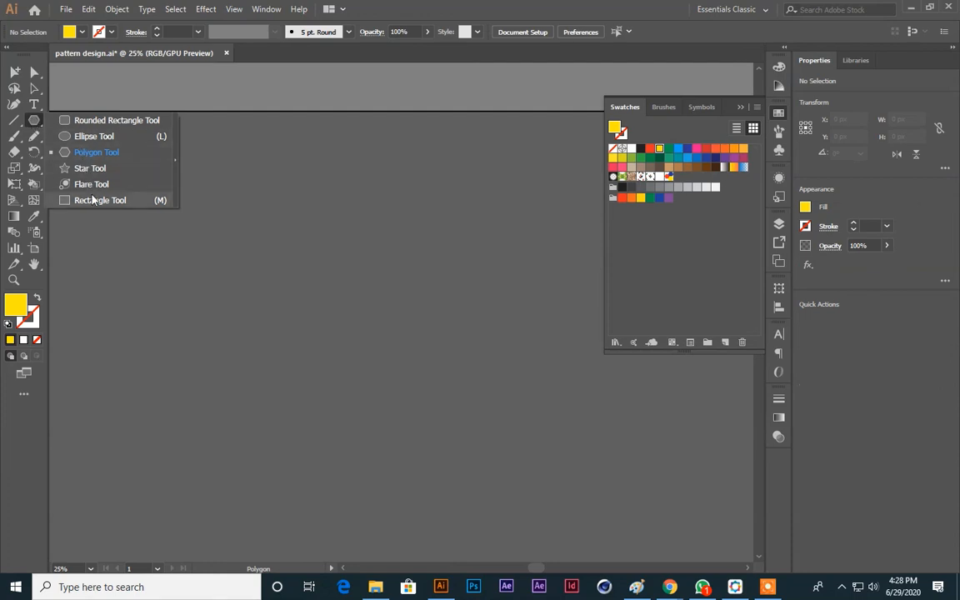
left_click(94, 201)
left_click_drag(116, 173, 628, 530)
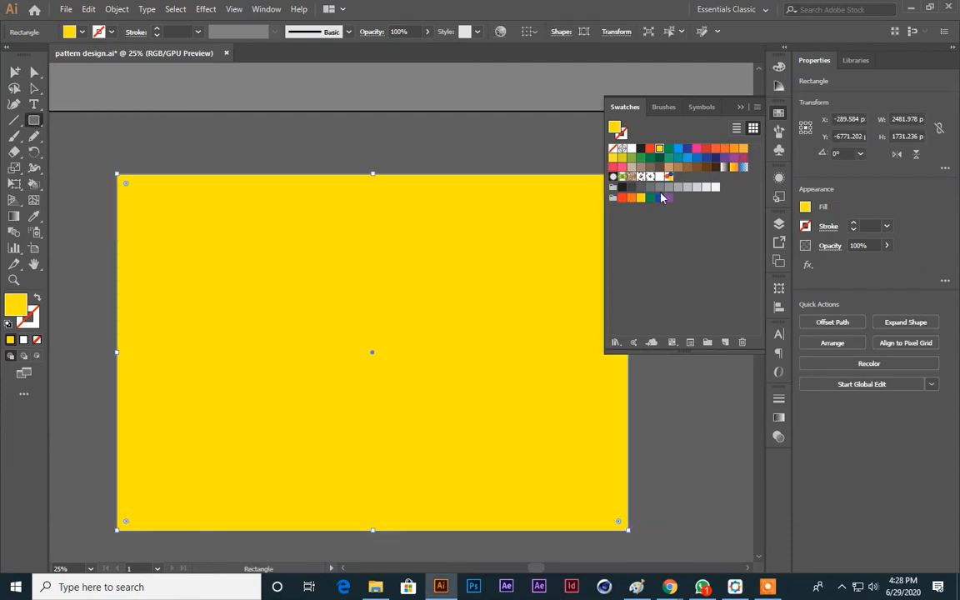
Fill the new rectangle with the three-color hexagon pattern swatch and deselect it
left_click(670, 178)
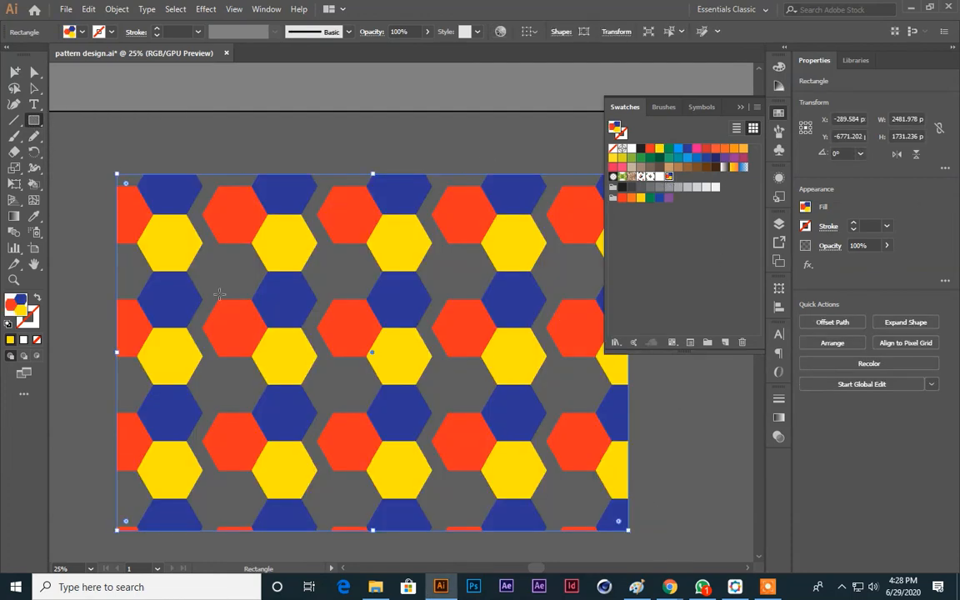
left_click(34, 73)
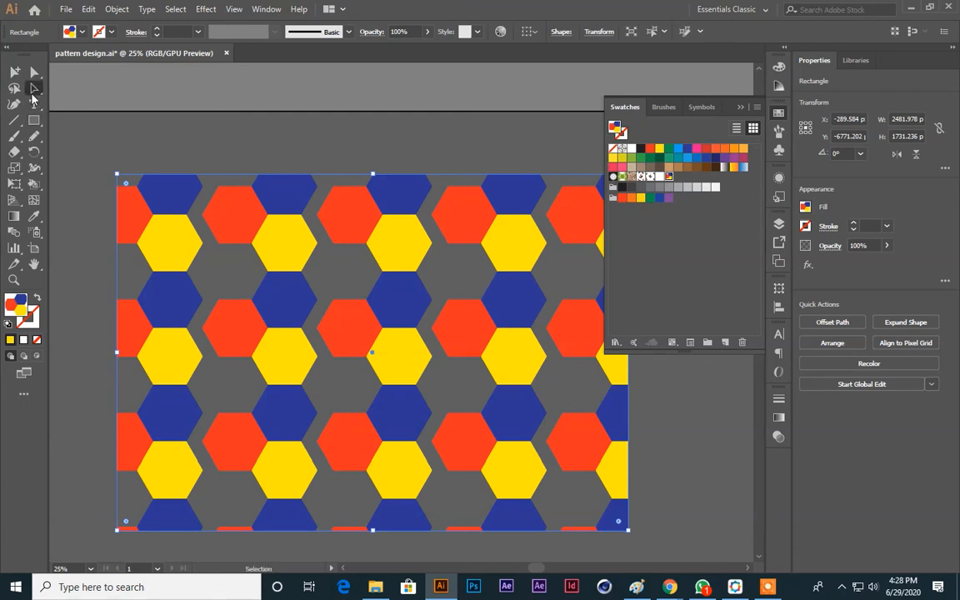
left_click(85, 132)
left_click_drag(343, 251, 322, 221)
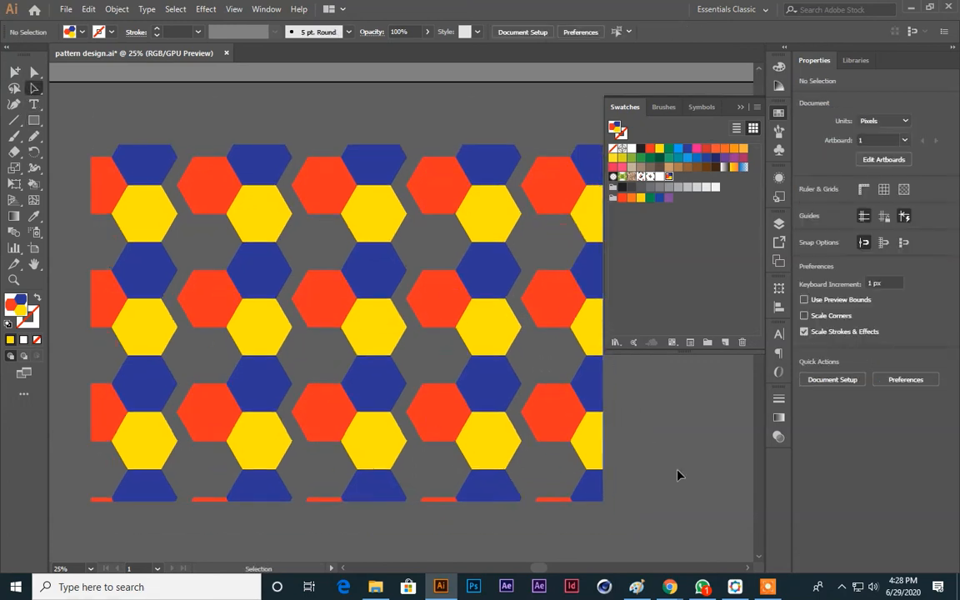
Scale only the pattern inside the three-color hexagon rectangle uniformly to 51%, without transforming the rectangle itself
scroll(542, 367, "down", 2)
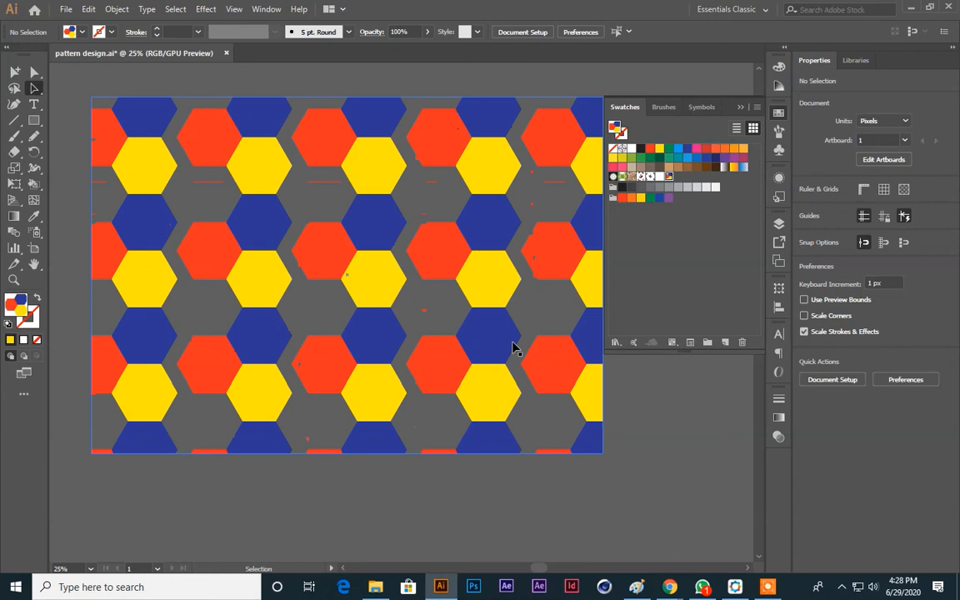
left_click(365, 227)
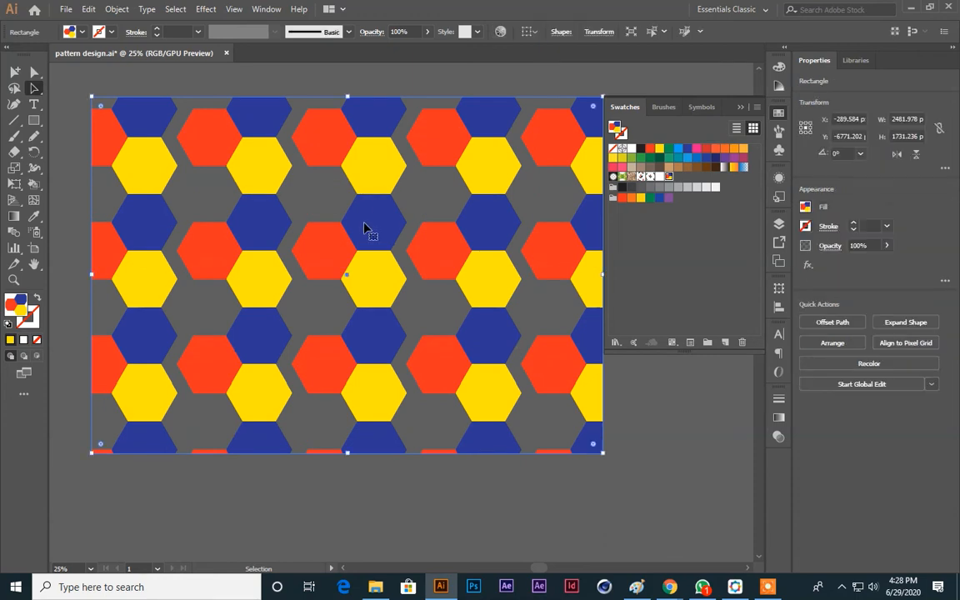
double_click(14, 167)
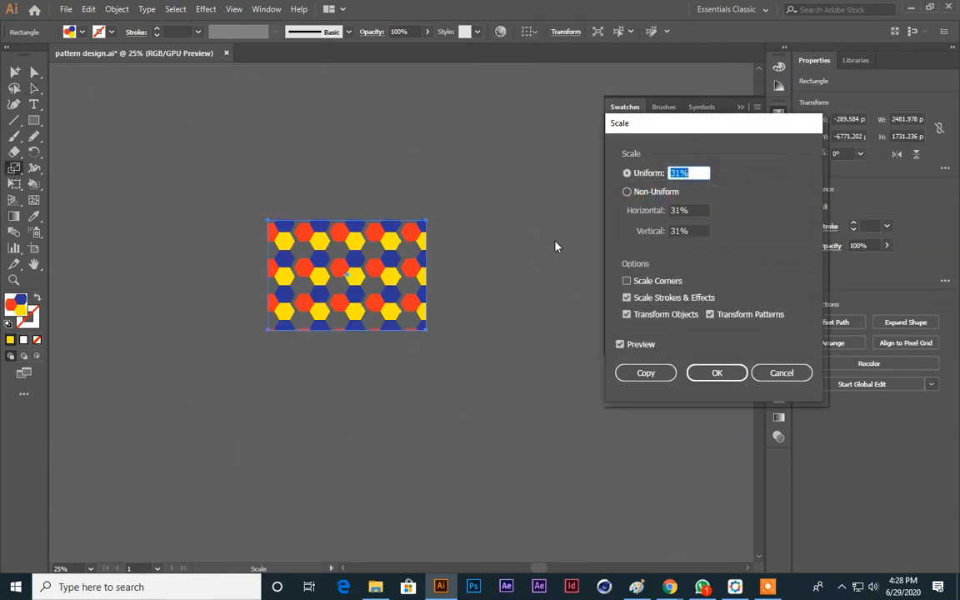
left_click(627, 315)
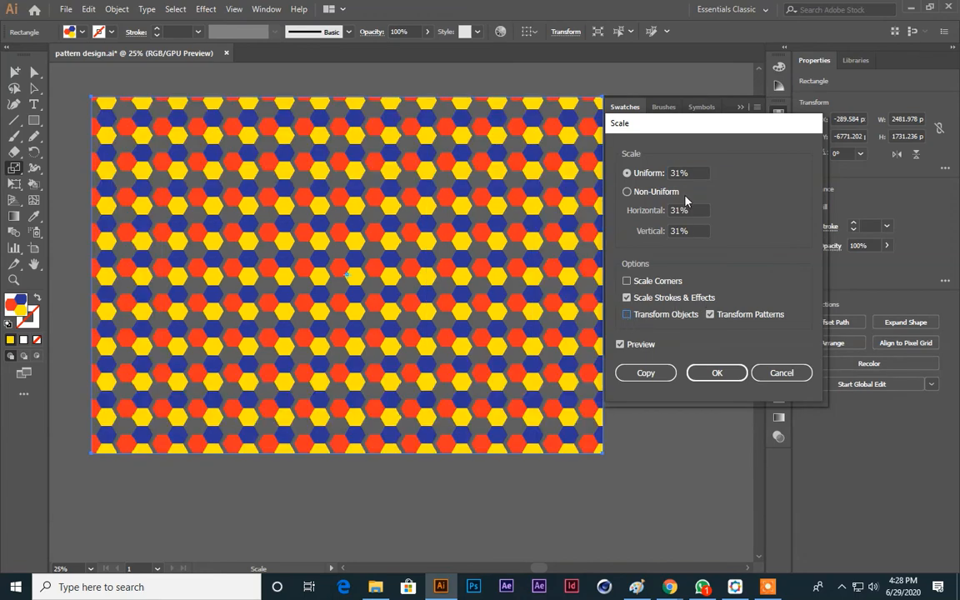
left_click(684, 172)
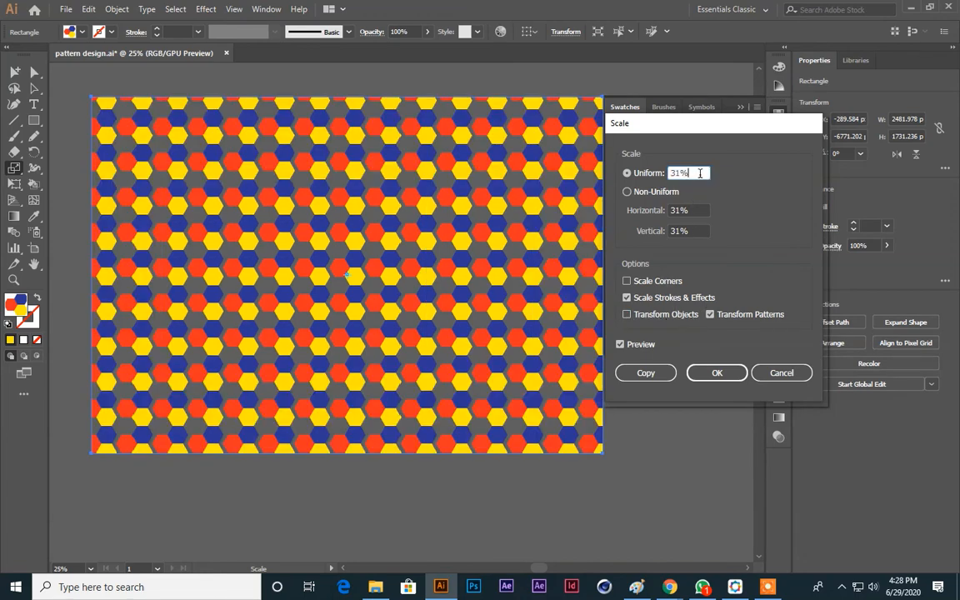
scroll(700, 173, "down", 18)
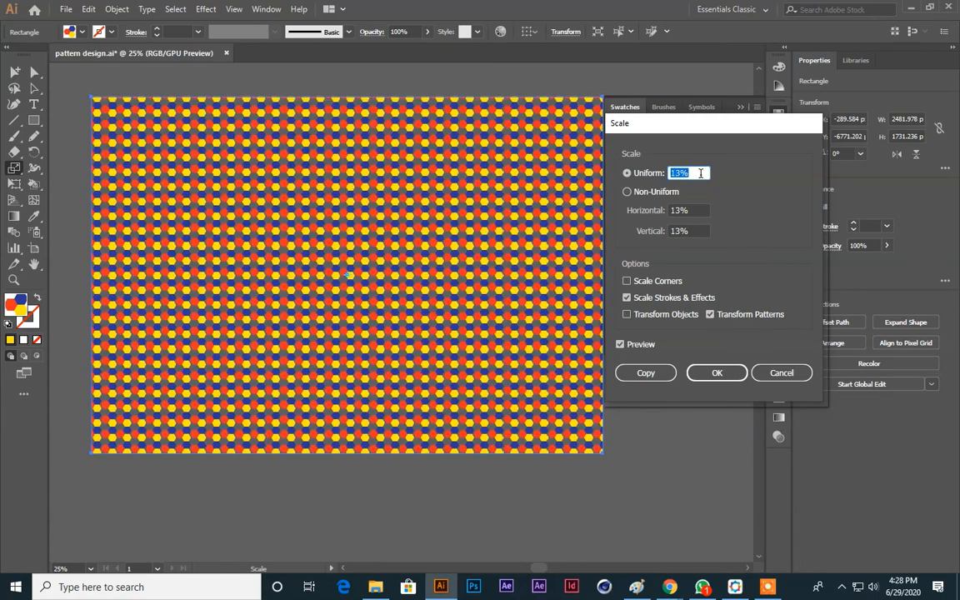
scroll(700, 173, "up", 20)
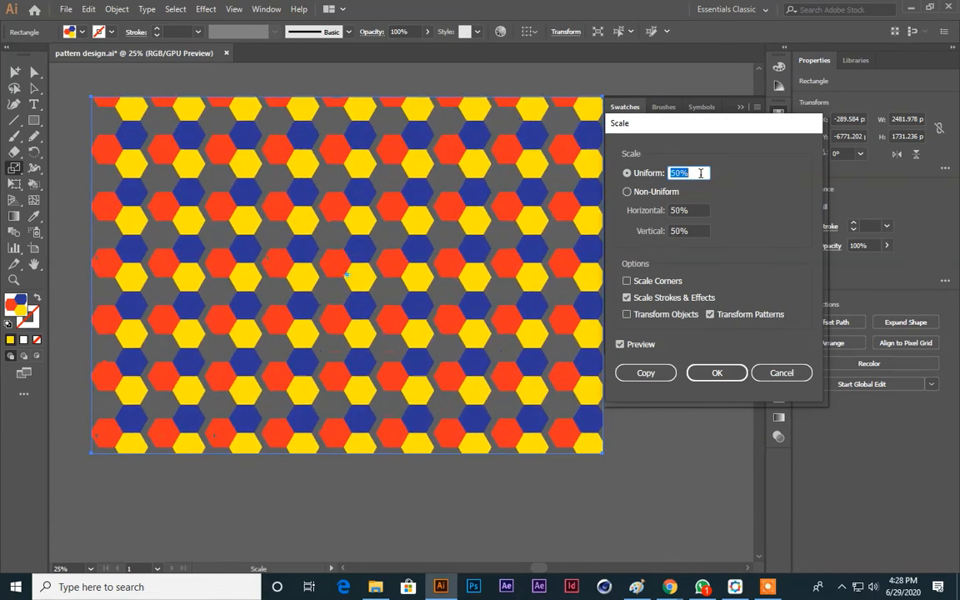
scroll(700, 173, "up", 10)
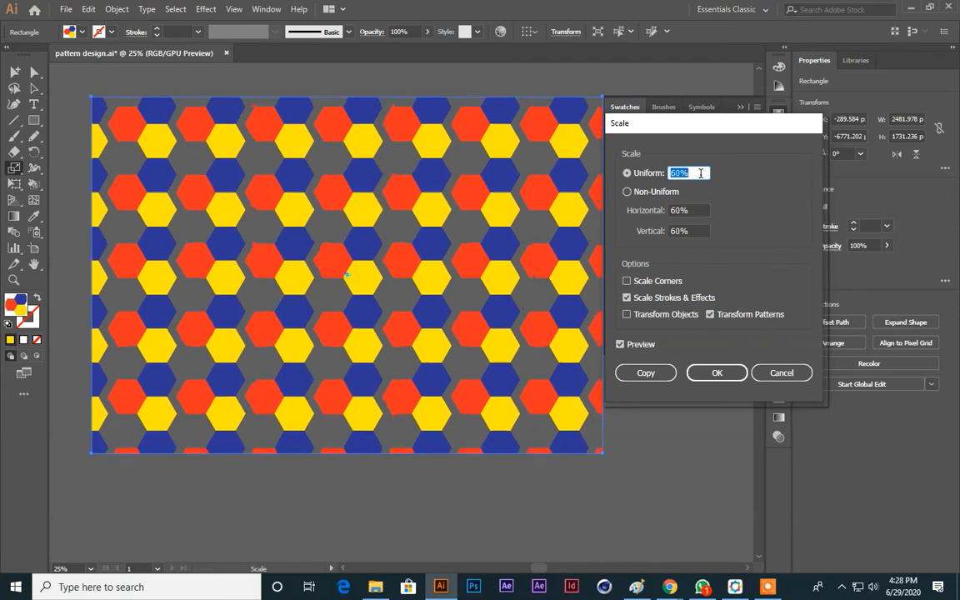
scroll(700, 173, "down", 9)
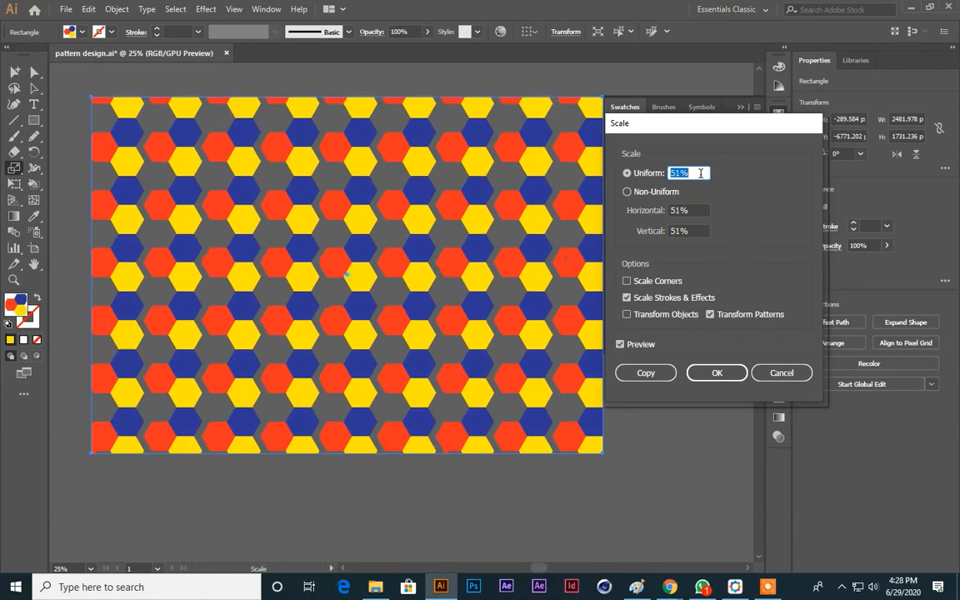
left_click(719, 375)
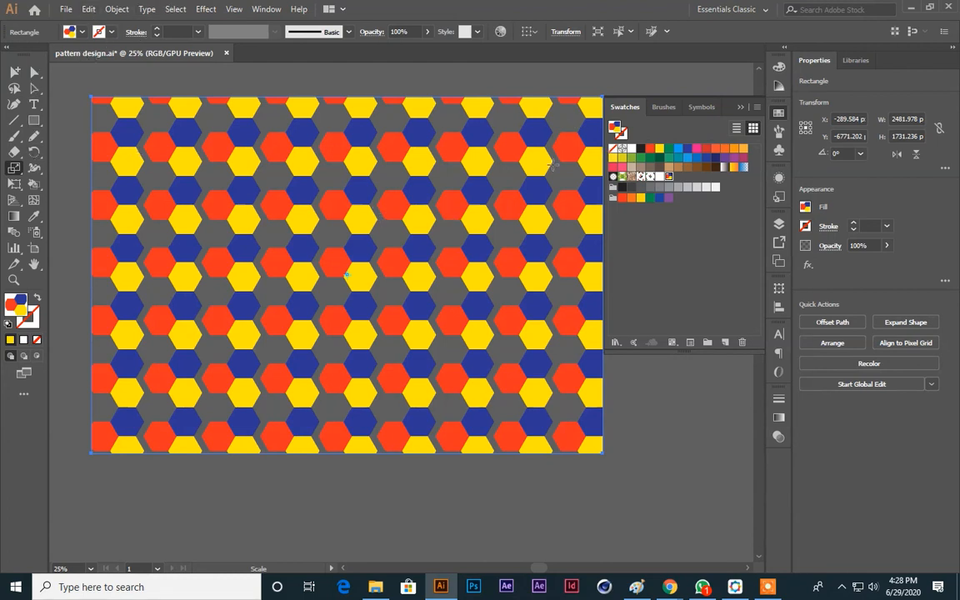
Edit the three-color hexagon pattern swatch, reducing its tile width to 481 px, and save the change
double_click(668, 178)
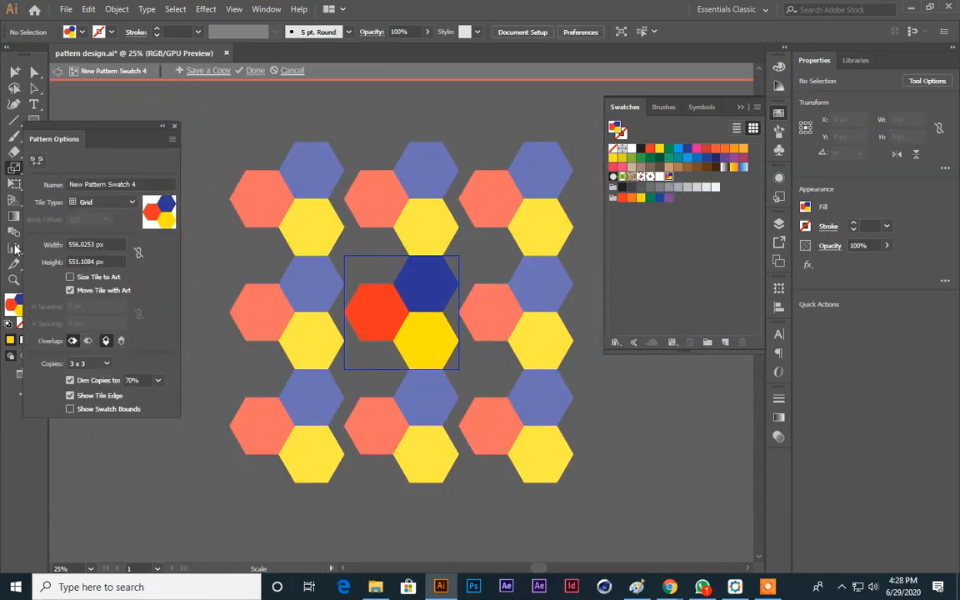
left_click(95, 244)
type("528")
key("Return")
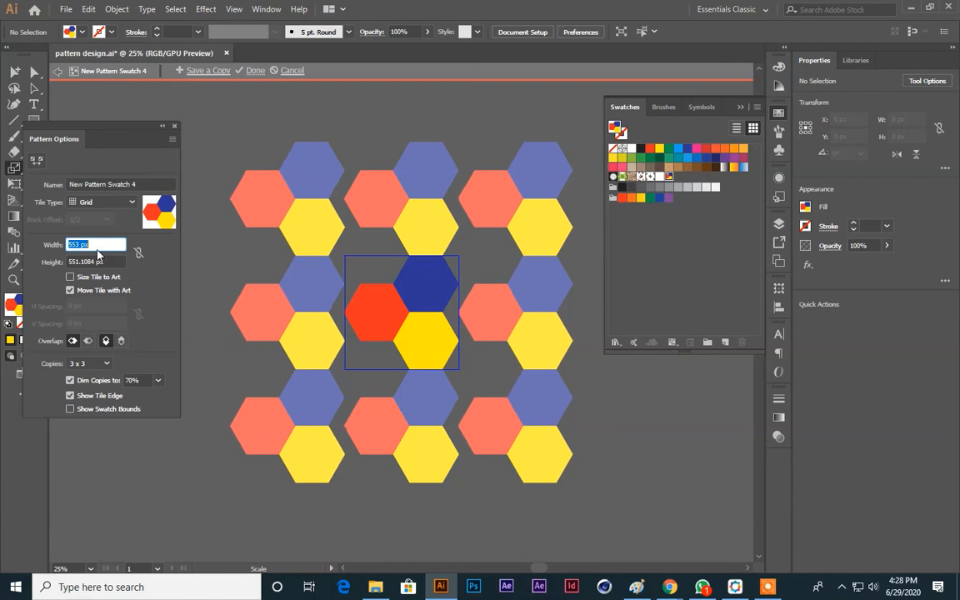
key("Down")
key("Down")
key("Down")
key("Down")
key("Down")
key("Down")
key("Down")
key("Down")
key("Down")
key("Down")
key("Down")
key("Down")
key("Down")
key("Down")
key("Down")
key("Down")
key("Down")
key("Down")
key("Down")
key("Down")
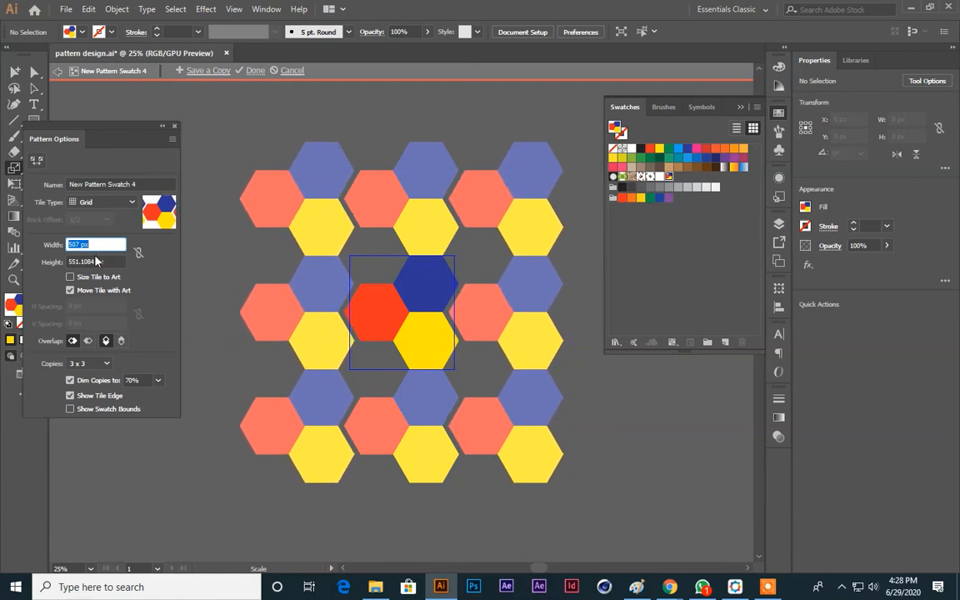
key("Down")
key("Down")
key("Down")
key("Down")
key("Down")
key("Down")
key("Down")
key("Down")
key("Down")
key("Down")
key("Down")
key("Down")
key("Down")
key("Down")
key("Down")
key("Down")
key("Down")
key("Down")
key("Down")
key("Down")
key("Down")
key("Down")
key("Down")
key("Down")
key("Down")
key("Down")
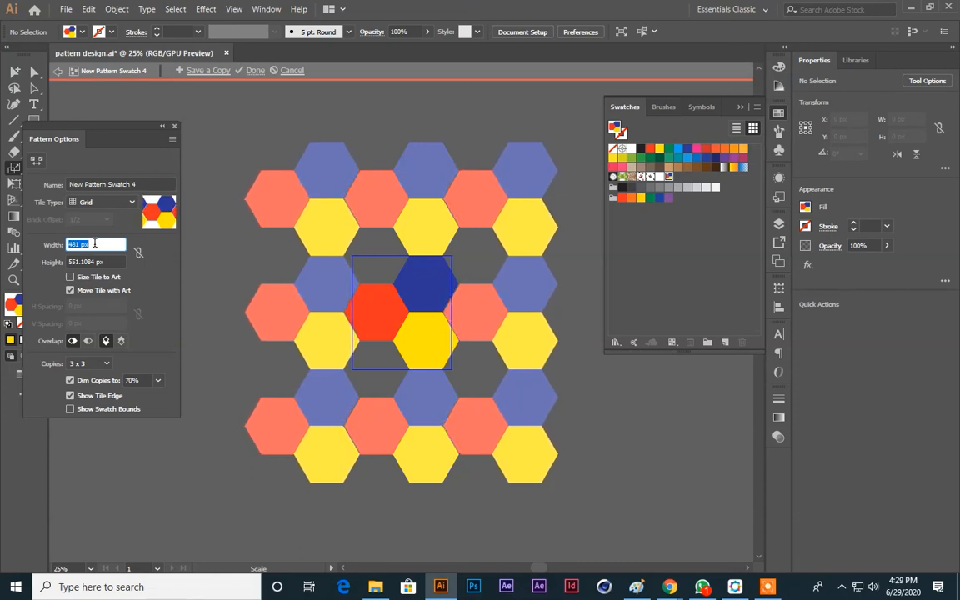
left_click(251, 71)
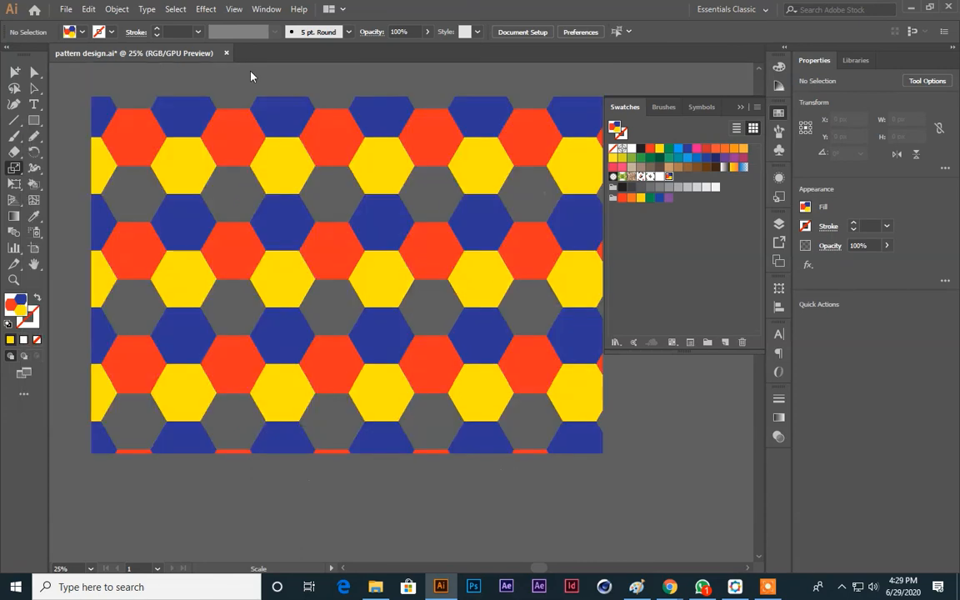
Enlarge the three-color pattern rectangle from its center to about 3171 × 2212 px and move it slightly down
left_click(14, 74)
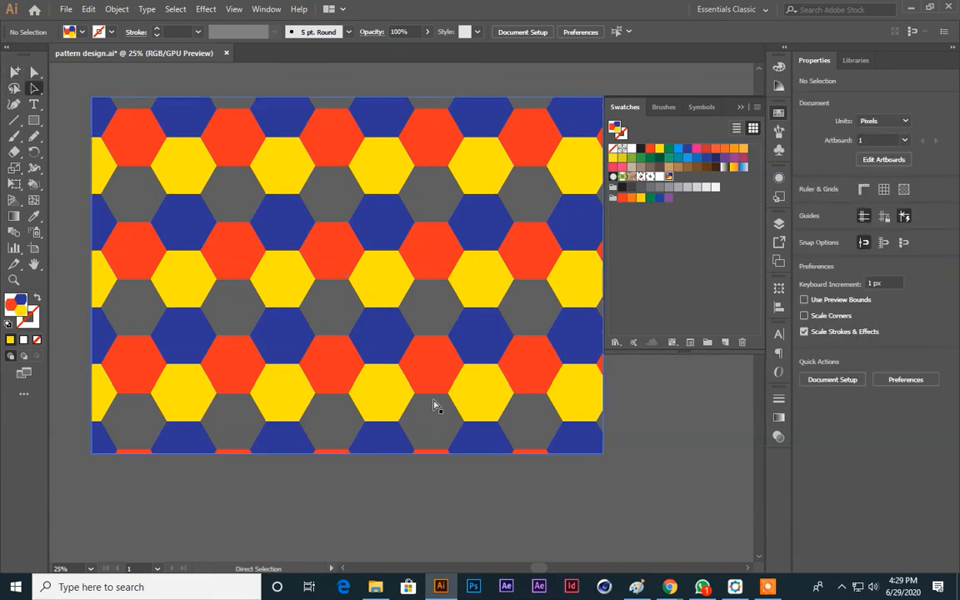
key("ctrl+minus")
left_click(409, 176)
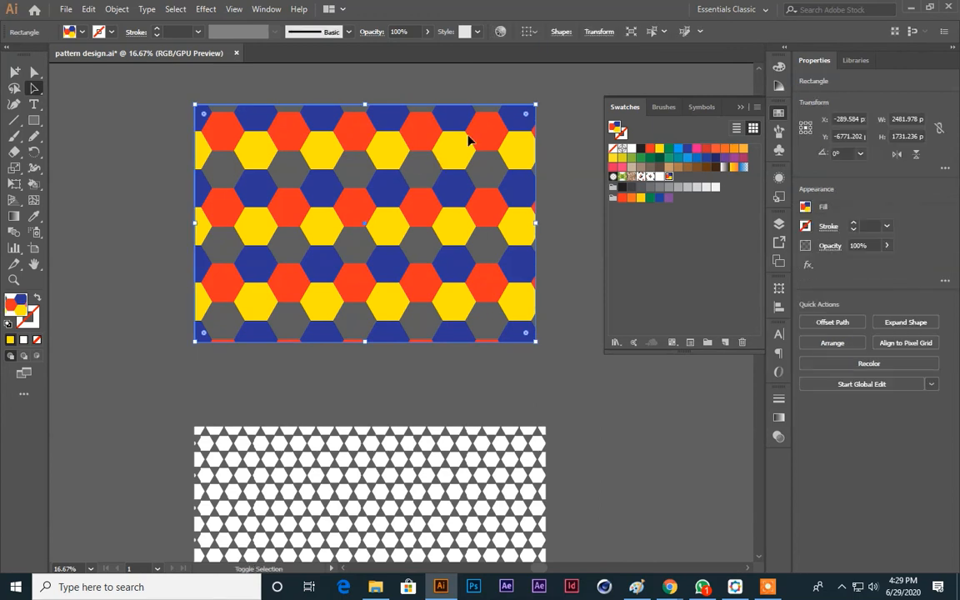
left_click_drag(535, 106, 583, 75)
scroll(515, 290, "up", 2)
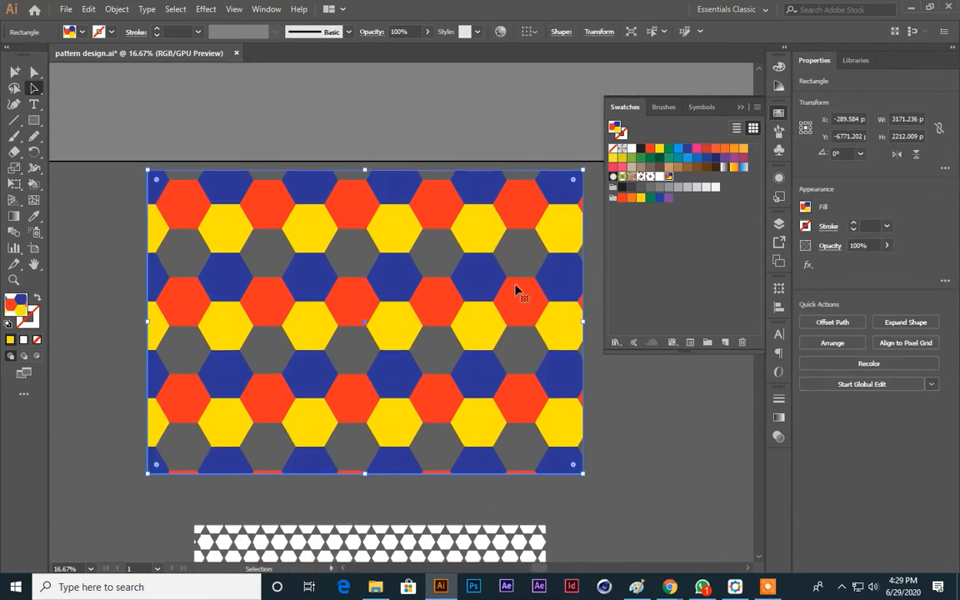
left_click_drag(480, 287, 479, 297)
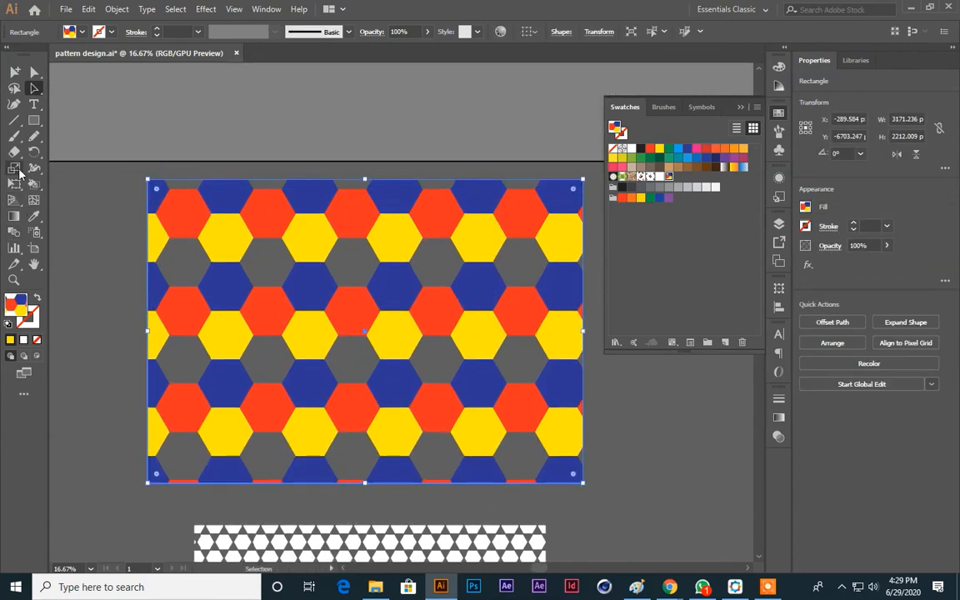
Scale only the hexagon pattern inside the enlarged rectangle uniformly to 58%, leaving object transformation off
left_click(15, 169)
double_click(15, 169)
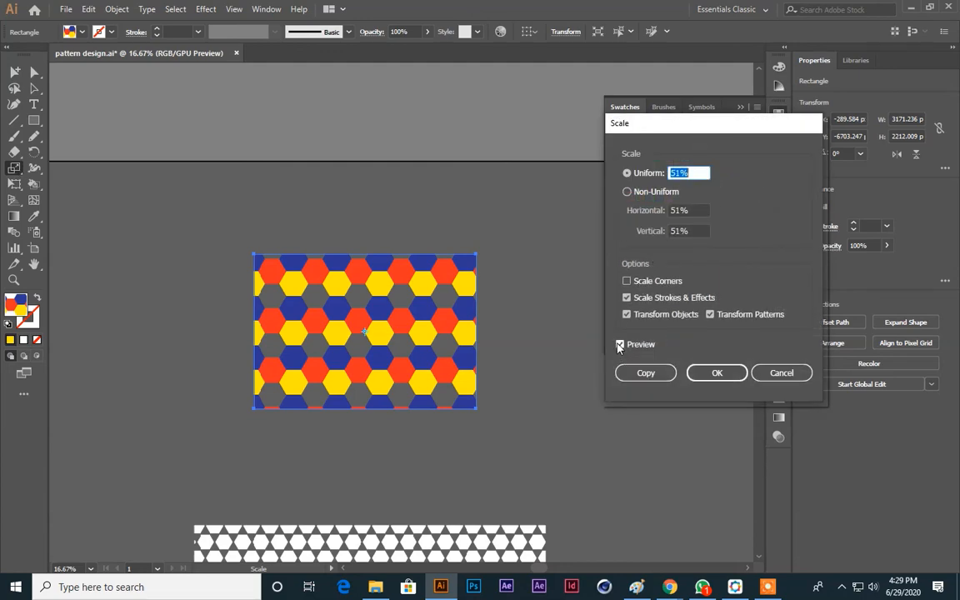
left_click(627, 314)
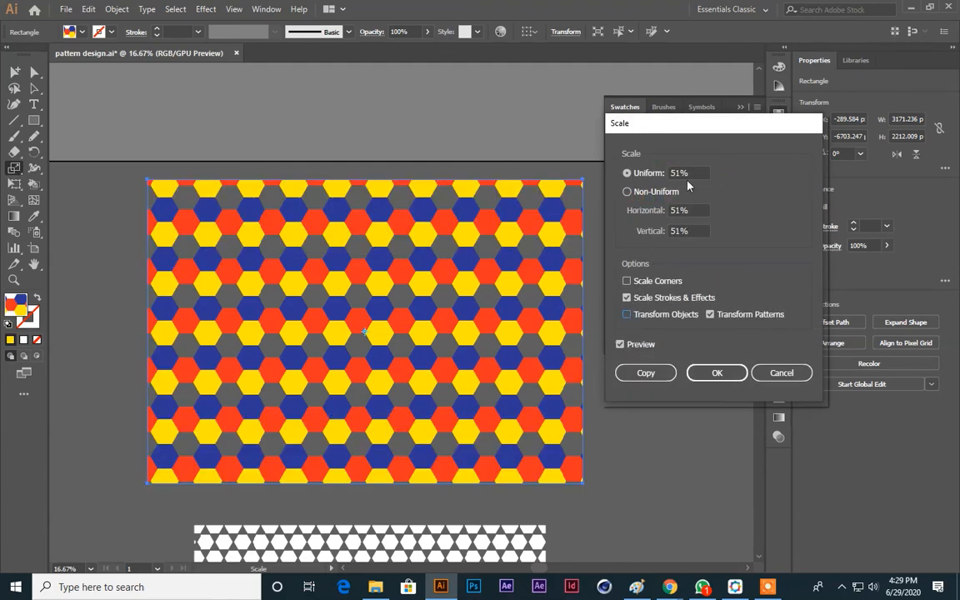
scroll(689, 187, "down", 12)
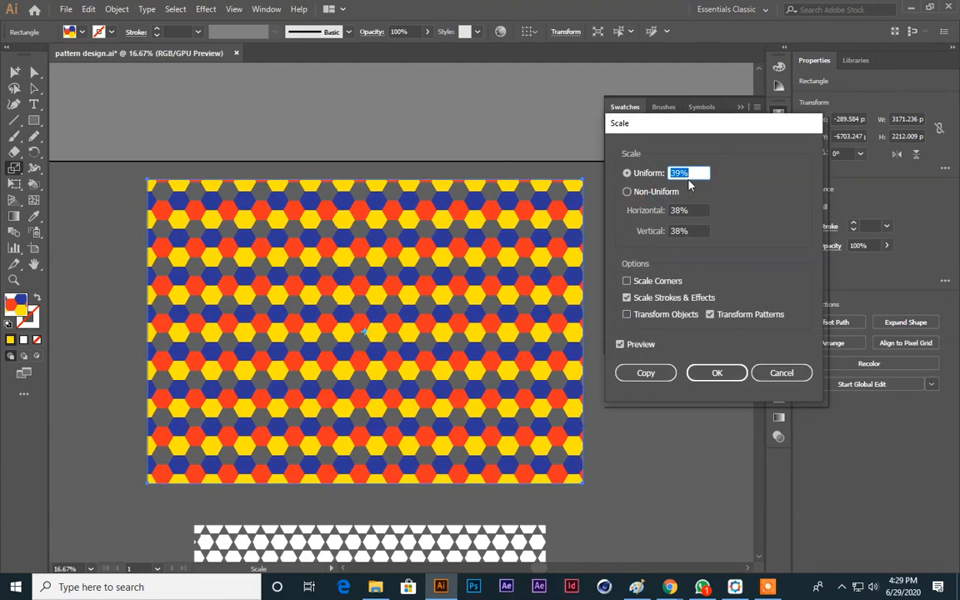
scroll(689, 187, "up", 19)
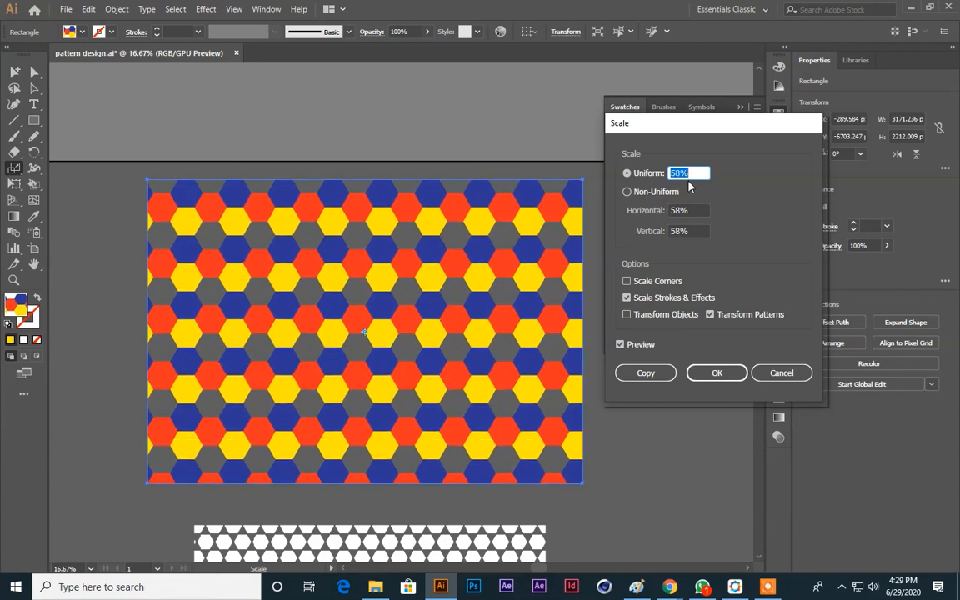
left_click(715, 374)
left_click(34, 89)
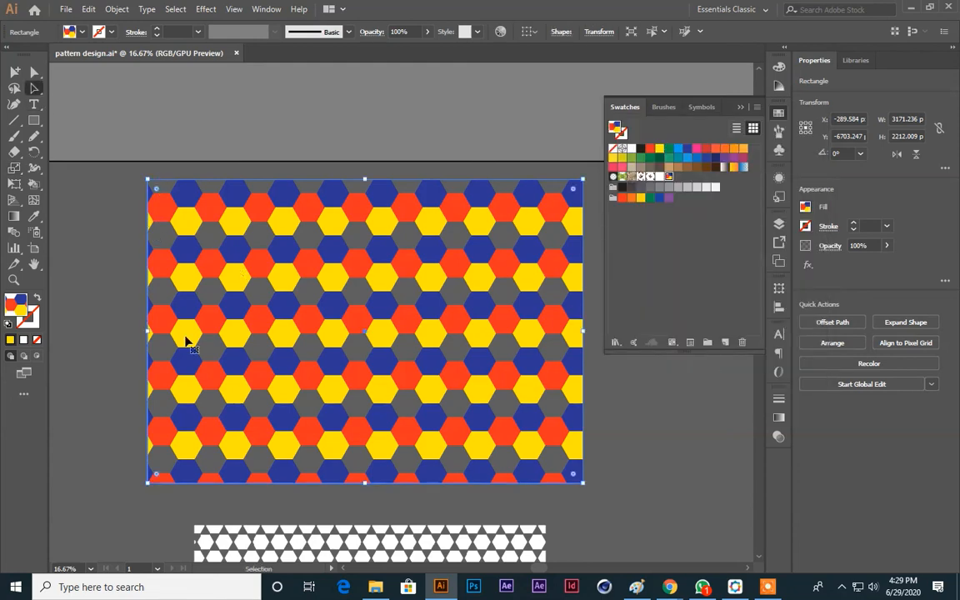
Reopen the three-color hexagon swatch in pattern editing to examine its tile arrangement, and exit without changing it
scroll(321, 263, "down", 2)
left_click(393, 454)
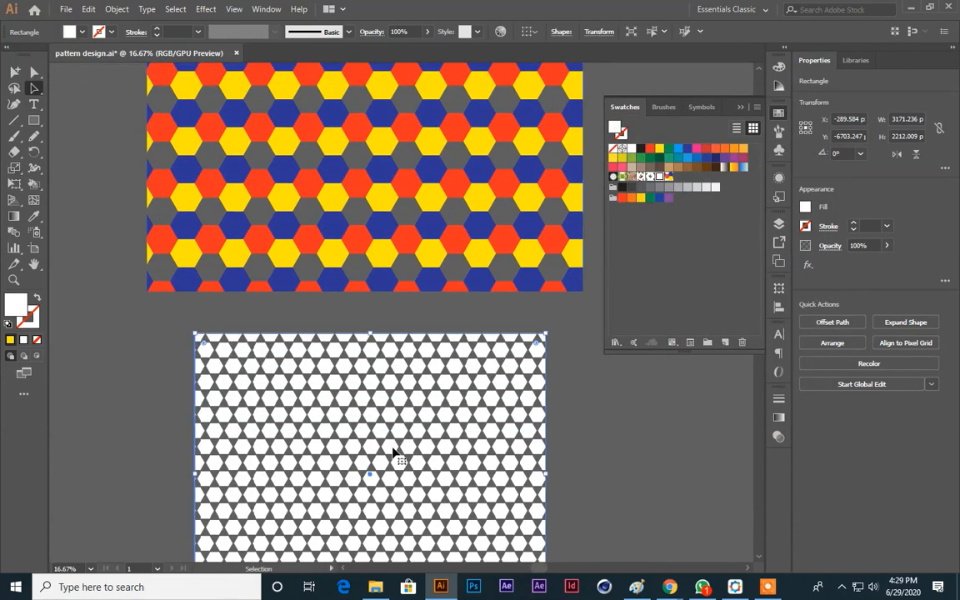
scroll(394, 455, "up", 3)
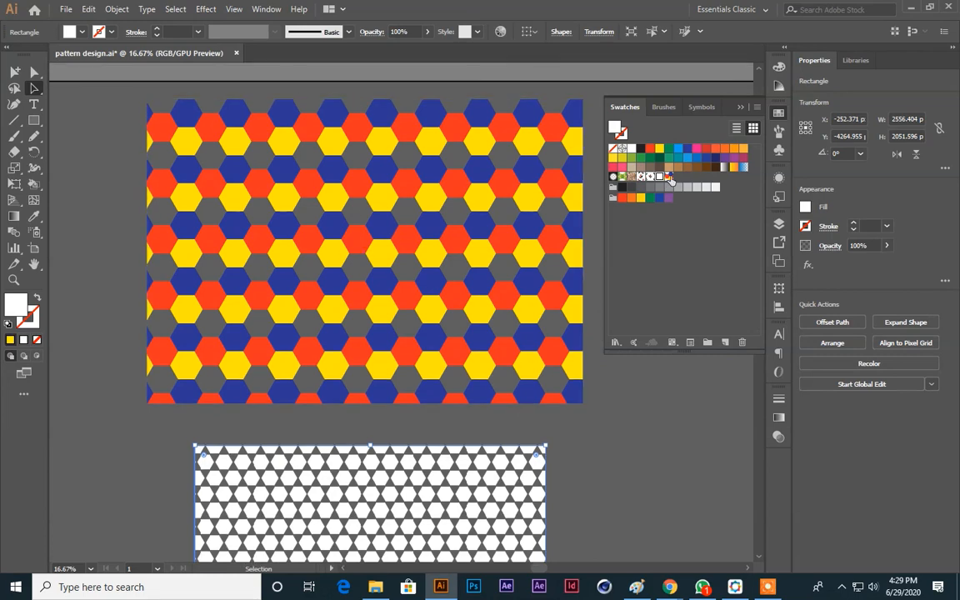
double_click(668, 177)
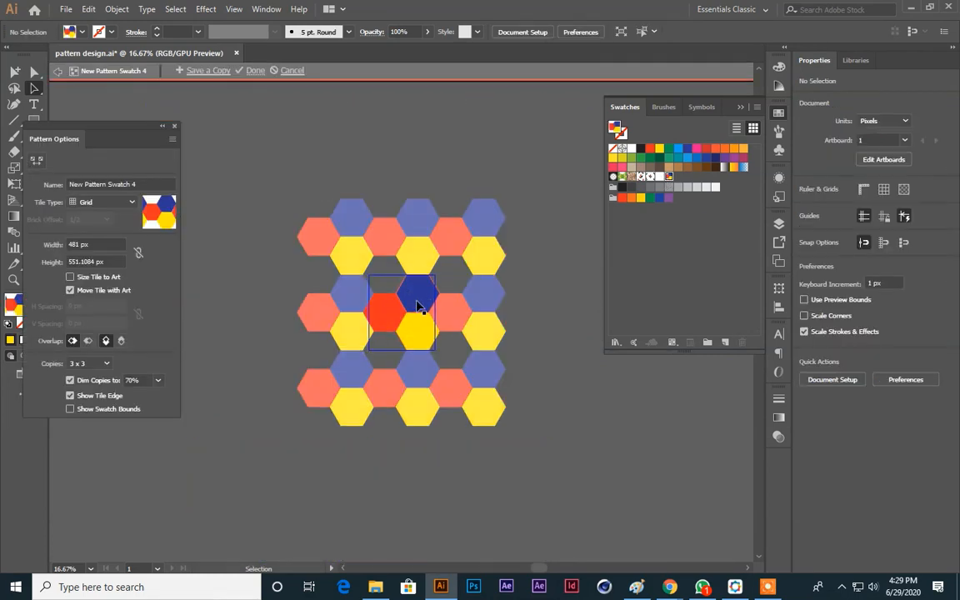
left_click(253, 70)
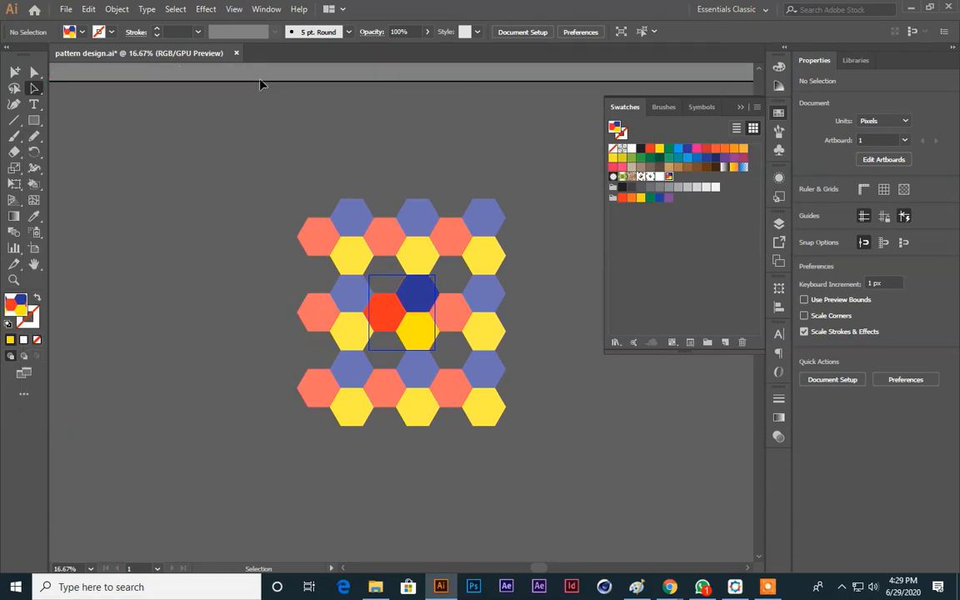
Draw a red hexagon about 535 px wide and 463 px high in the empty area above the three-color pattern
scroll(313, 203, "up", 5)
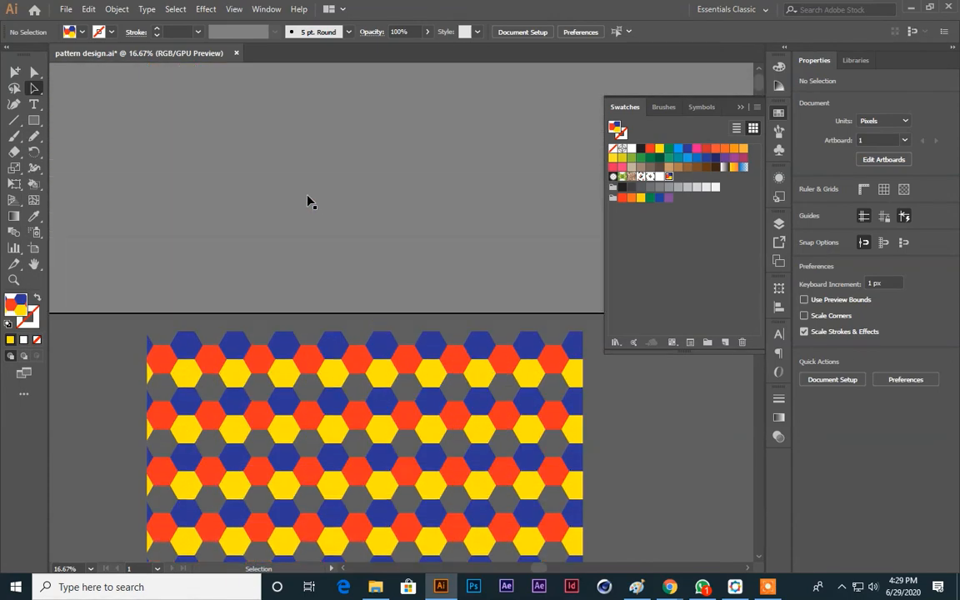
left_click_drag(34, 120, 88, 153)
left_click(650, 151)
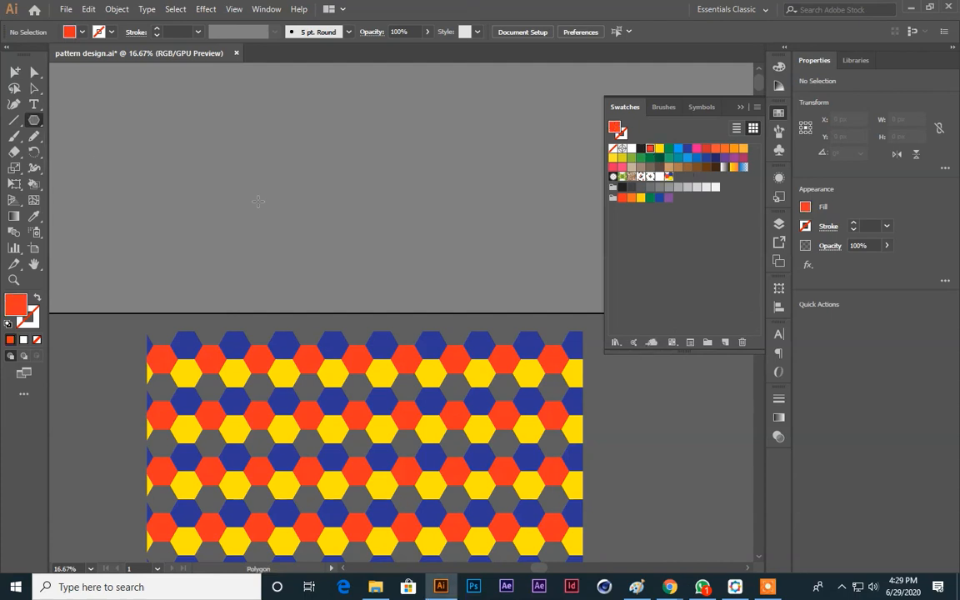
mouse_move(279, 201)
left_mouse_down()
mouse_move(292, 215)
mouse_move(241, 170)
left_mouse_up()
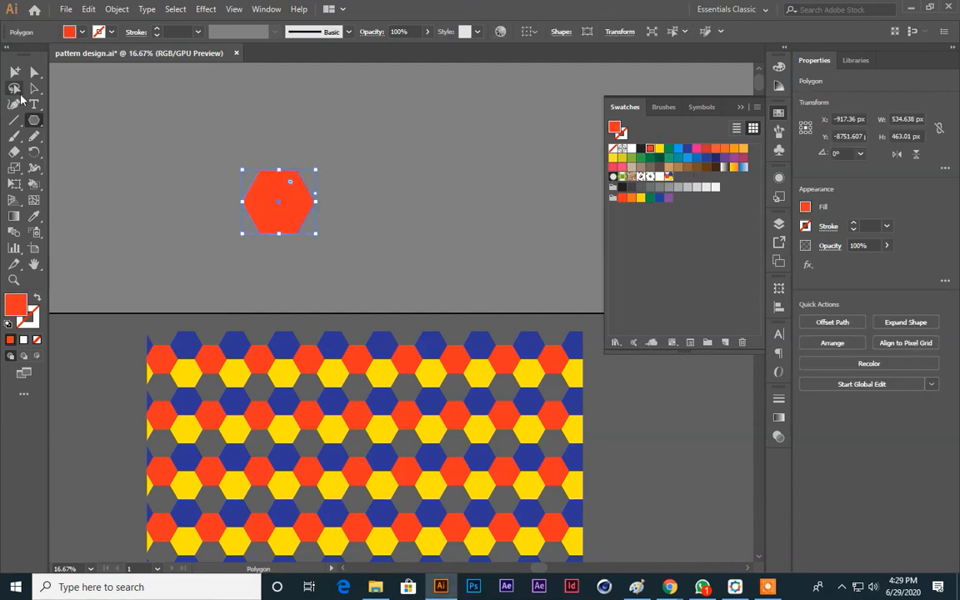
left_click(34, 91)
left_click(381, 193)
left_click(278, 205)
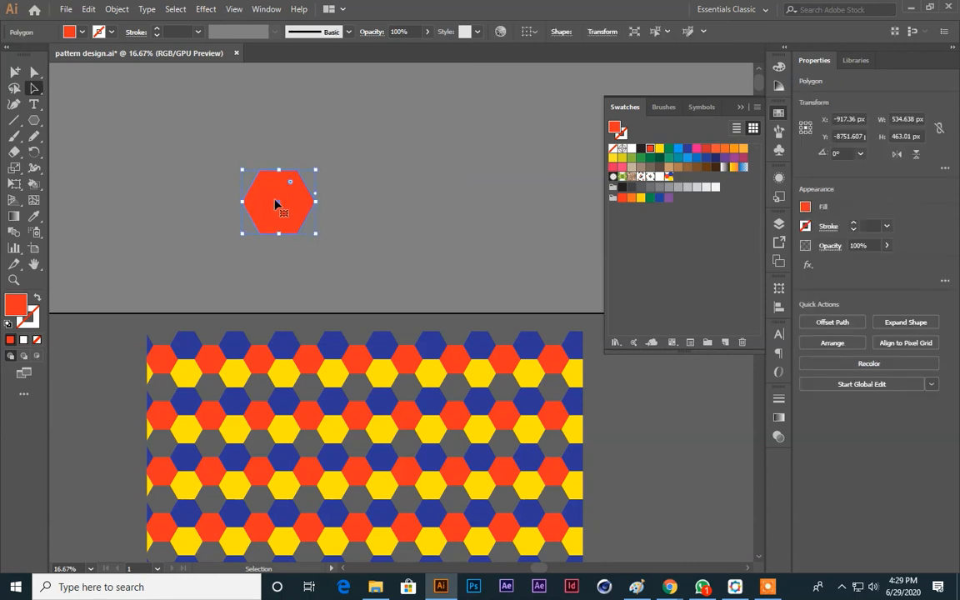
Try to duplicate and move the red hexagon above the three-color pattern, leaving isolation mode between attempts
left_click_drag(353, 177, 286, 208)
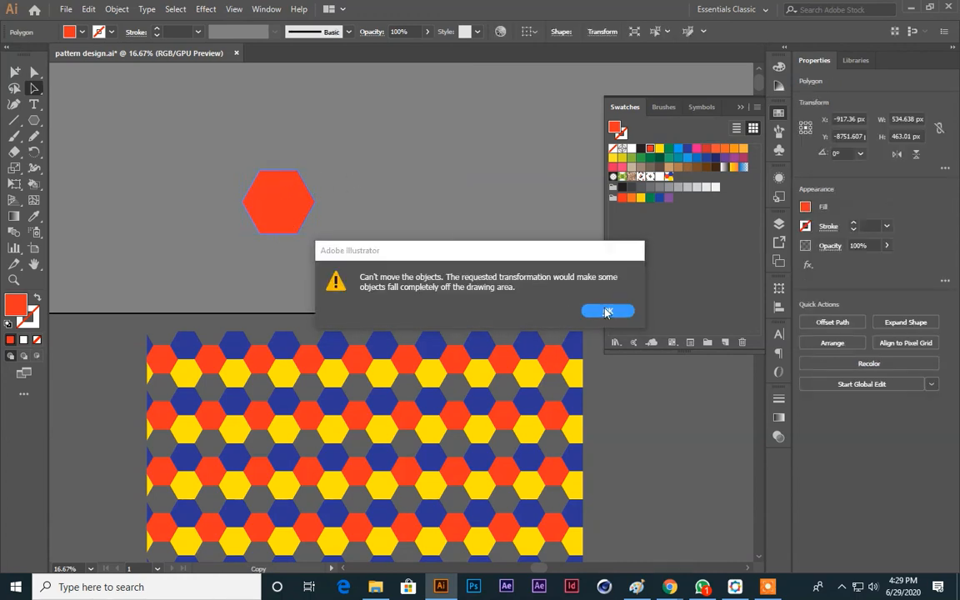
left_click(609, 311)
double_click(285, 207)
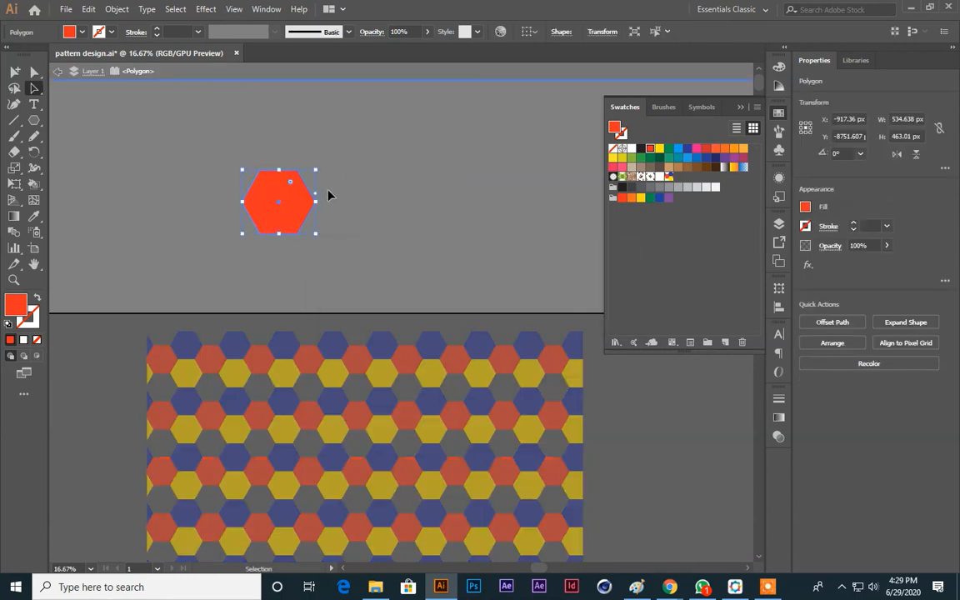
double_click(73, 84)
left_click(286, 200)
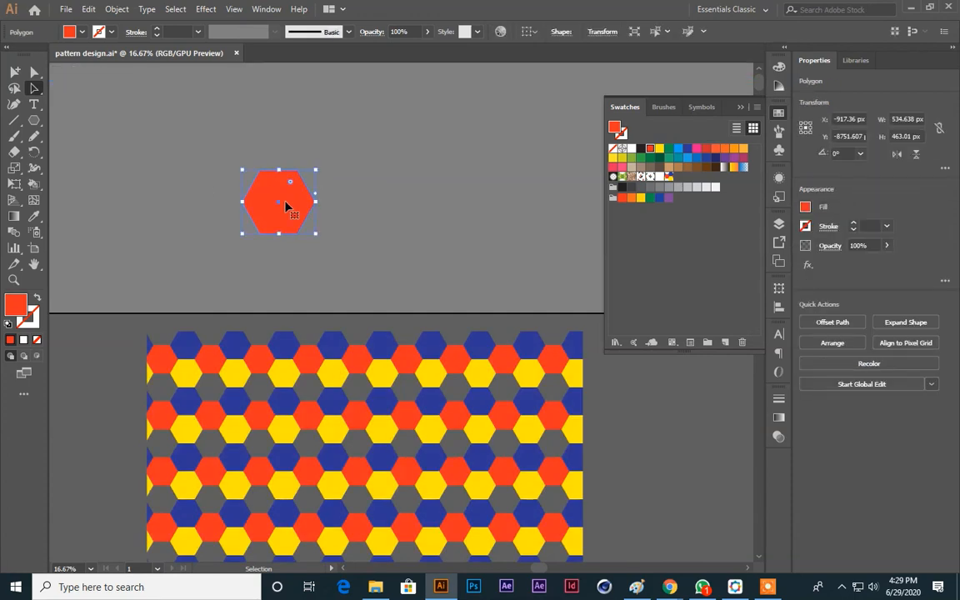
left_click_drag(296, 201, 229, 157)
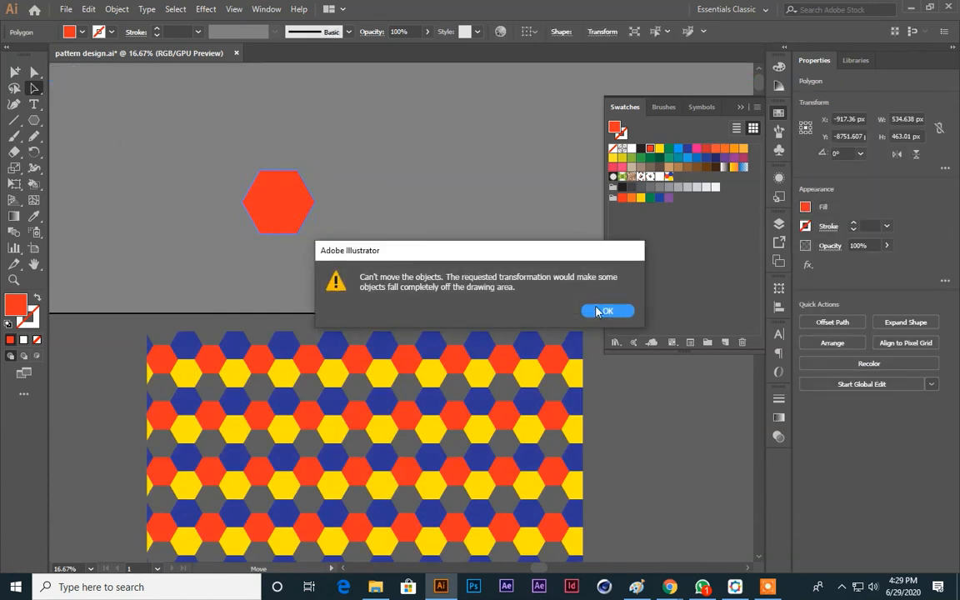
key("Return")
Delete the red hexagon above the three-color pattern
left_click(103, 169)
scroll(167, 171, "down", 2)
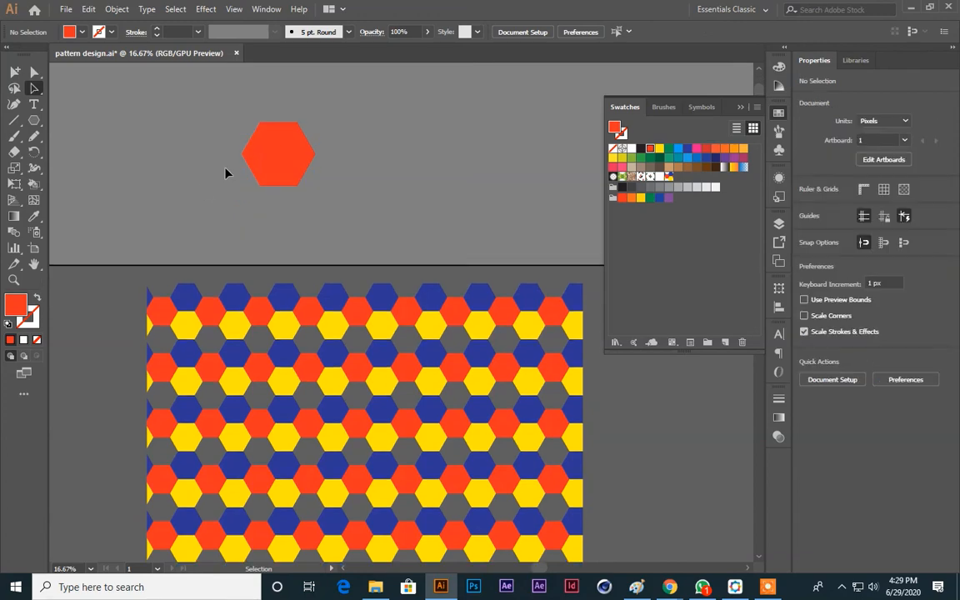
left_click(266, 165)
key("Delete")
scroll(343, 236, "down", 12)
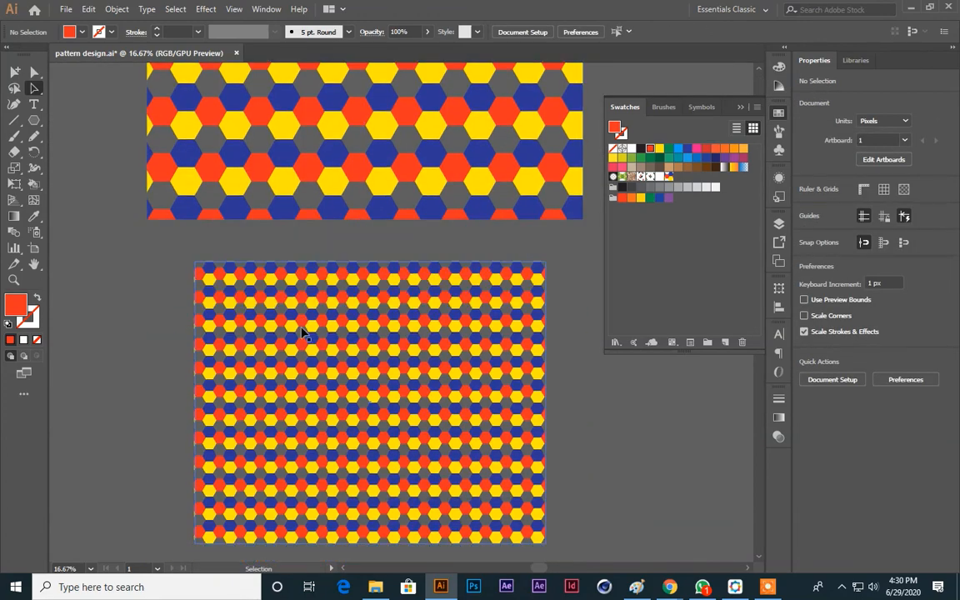
Build a cluster of three adjoining hexagons about 582 × 504 px in an empty artboard area: one red with a blue and a yellow copy
left_click_drag(510, 465, 59, 98)
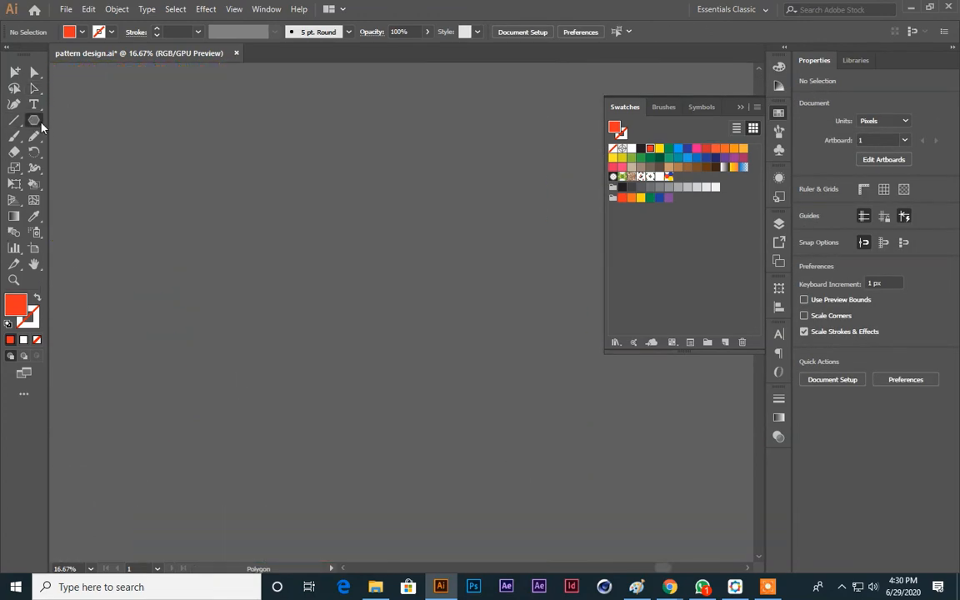
left_click(34, 120)
left_click_drag(268, 255, 338, 223)
left_click(34, 88)
left_click(688, 148)
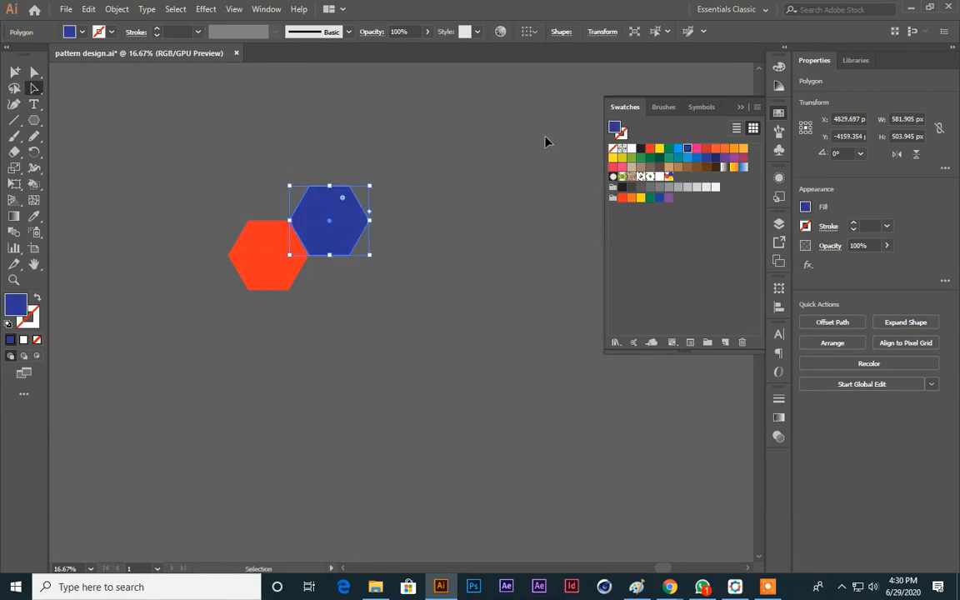
left_click_drag(321, 204, 349, 285)
left_click(660, 149)
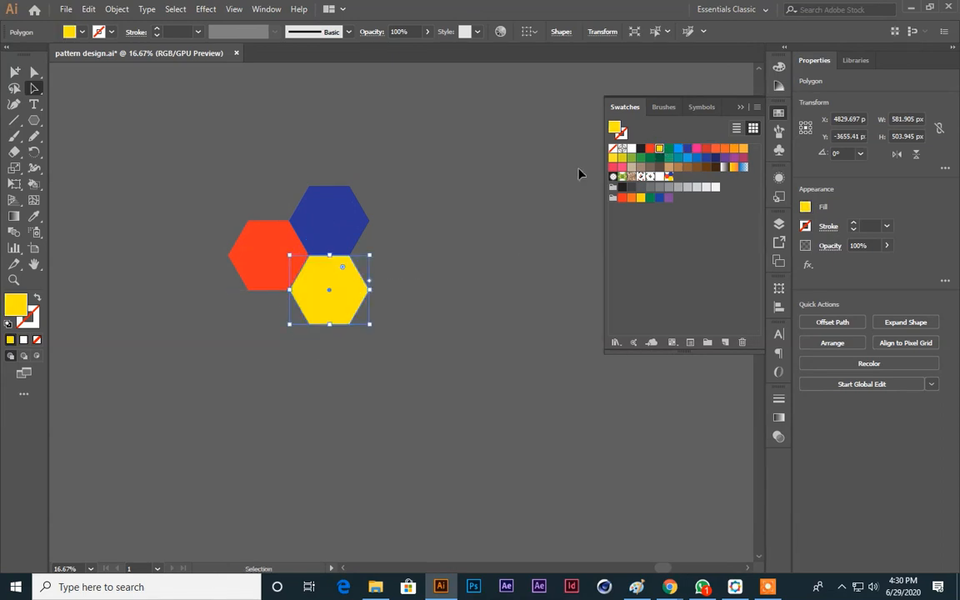
left_click(515, 248)
Examine the enlarged three-color hexagon pattern up close and open its swatch for pattern editing
key("ctrl+minus")
key("ctrl+minus")
key("ctrl+minus")
key("ctrl+minus")
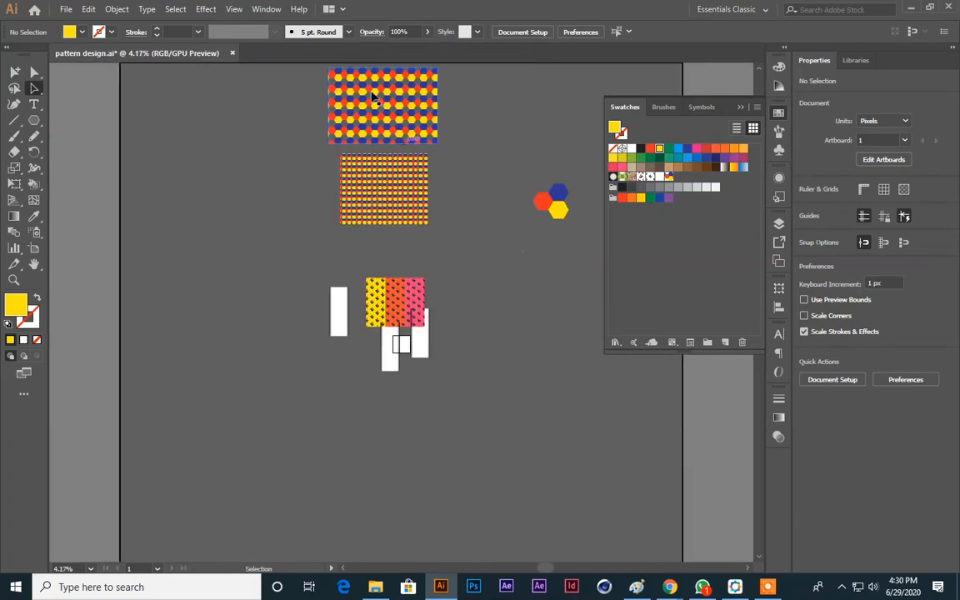
scroll(336, 70, "up", 4)
key("ctrl+plus")
key("ctrl+plus")
key("ctrl+plus")
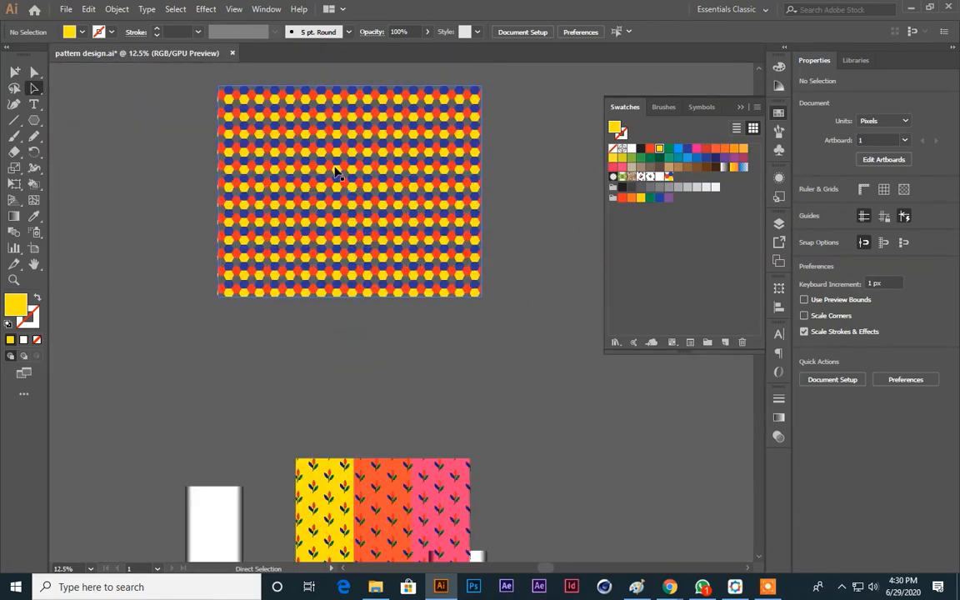
scroll(385, 200, "up", 7)
left_click(376, 223)
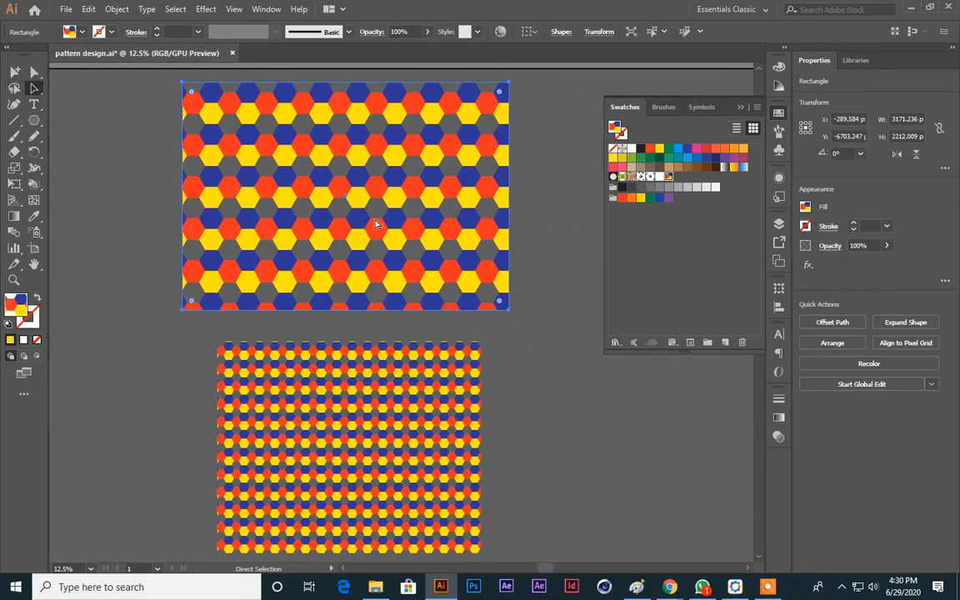
key("ctrl+plus")
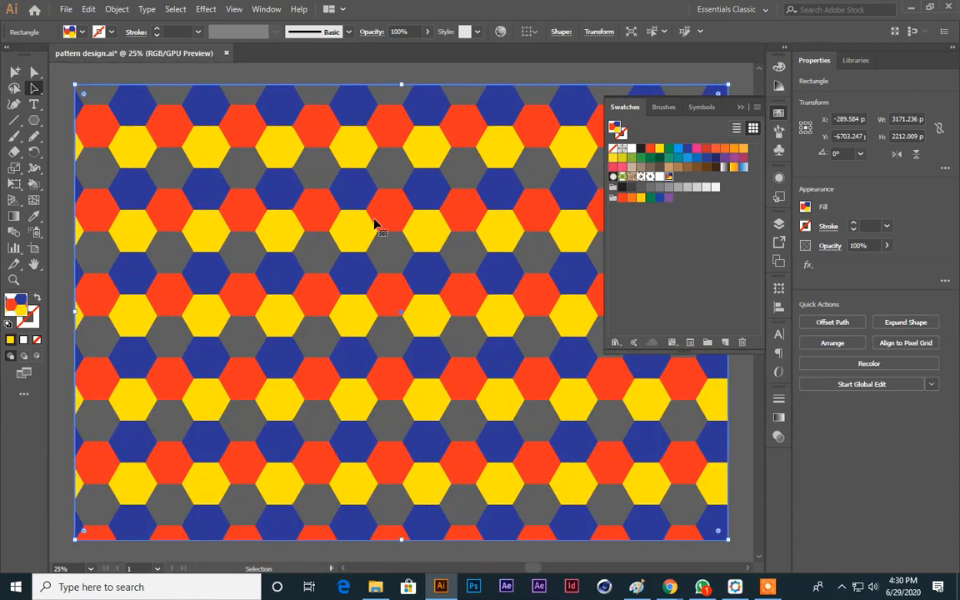
scroll(397, 275, "up", 1)
scroll(393, 269, "down", 1)
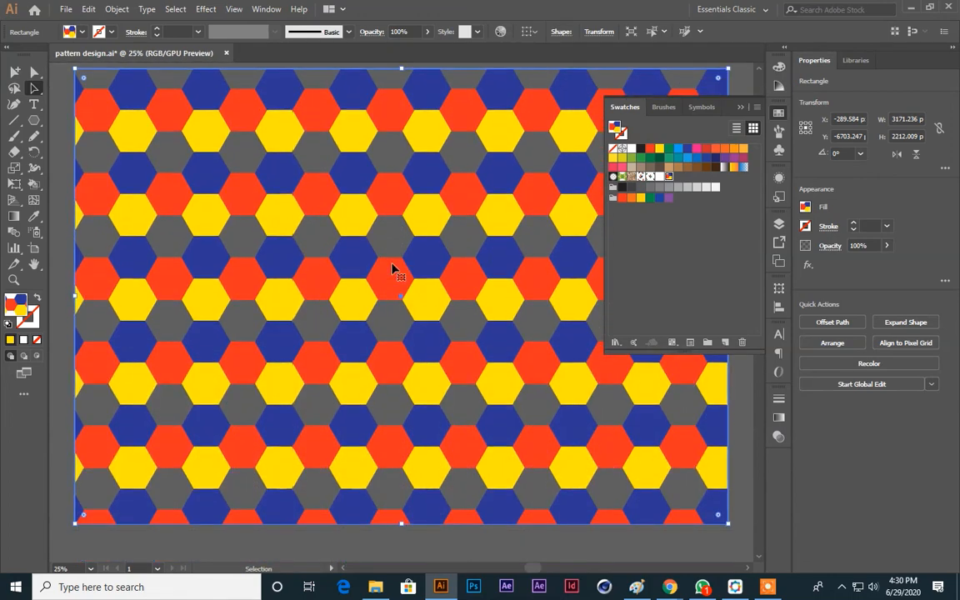
left_click(672, 181)
double_click(670, 176)
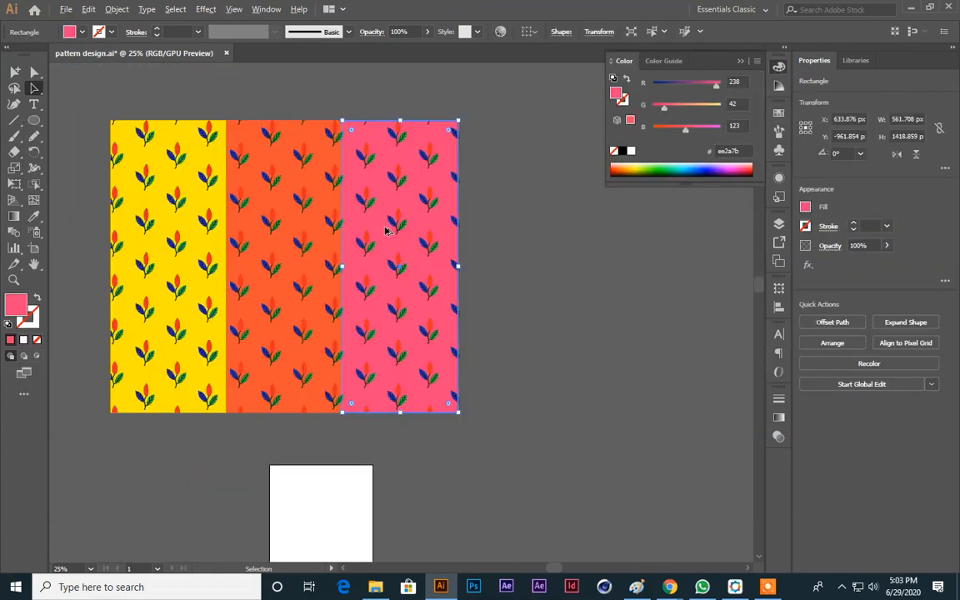
Duplicate the pink stripe into the empty area beside the leaf pattern and fill the copy with the white-to-black linear gradient swatch
left_click_drag(534, 214, 650, 506)
left_click_drag(465, 361, 425, 336)
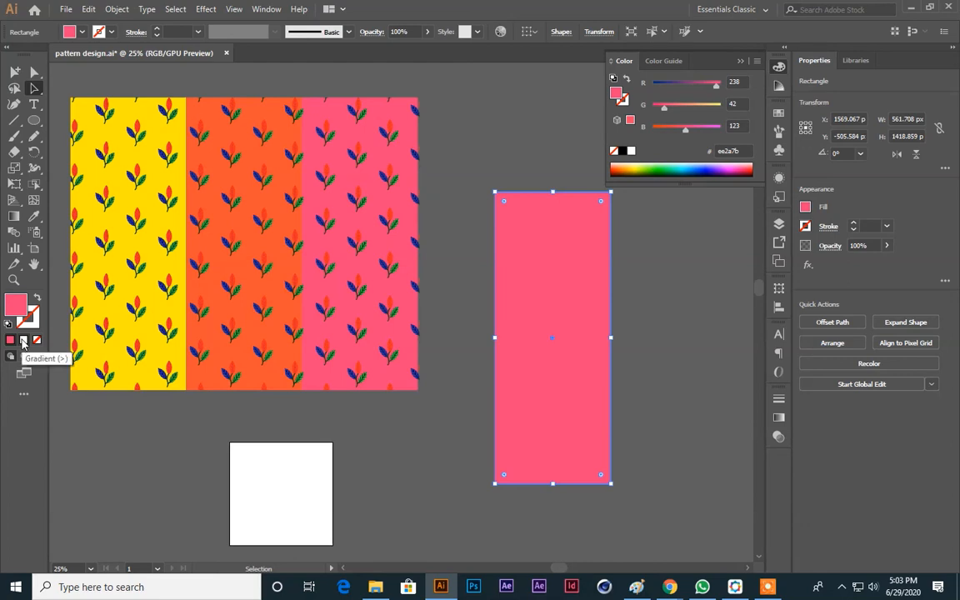
left_click(778, 114)
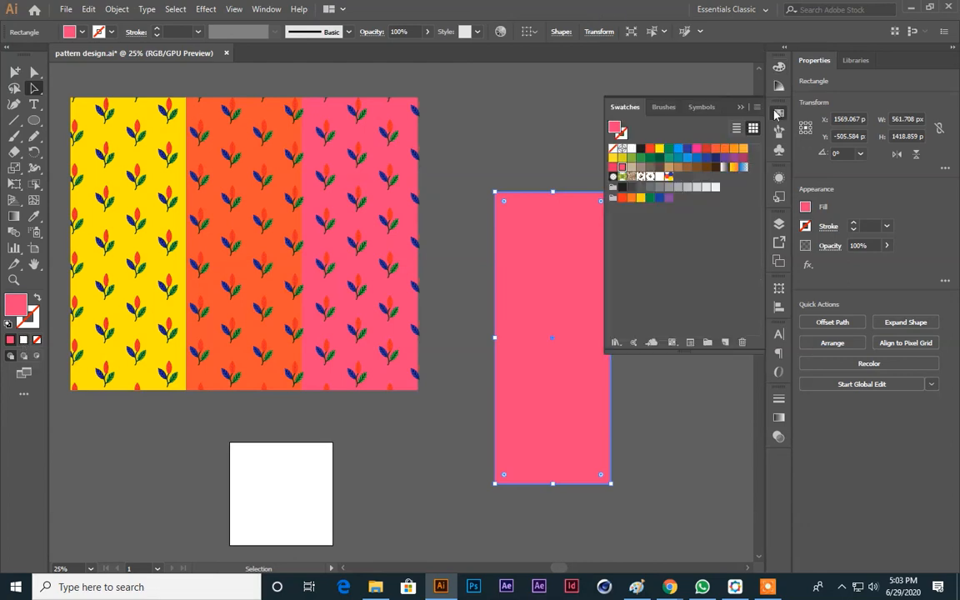
left_click(725, 168)
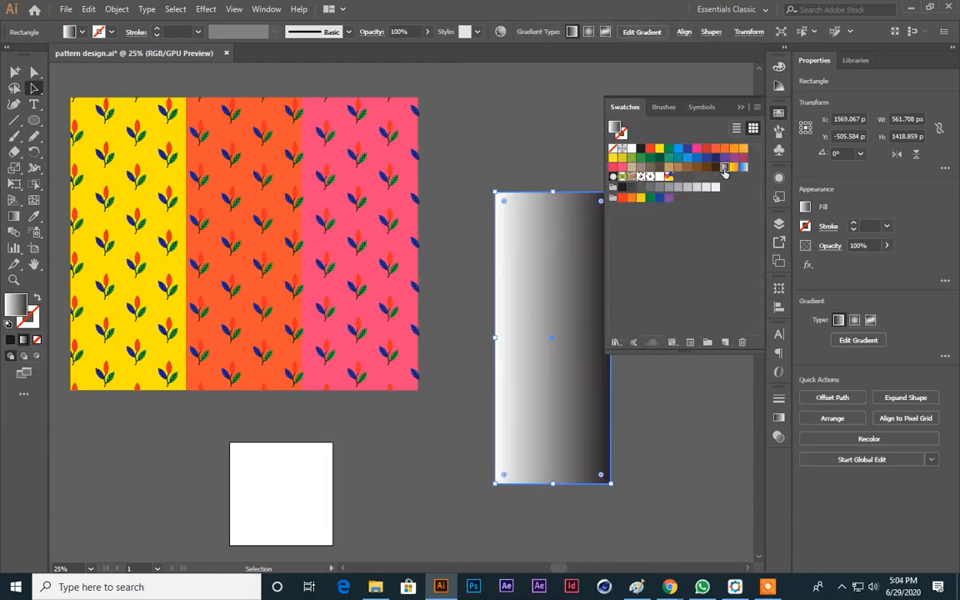
left_click(741, 109)
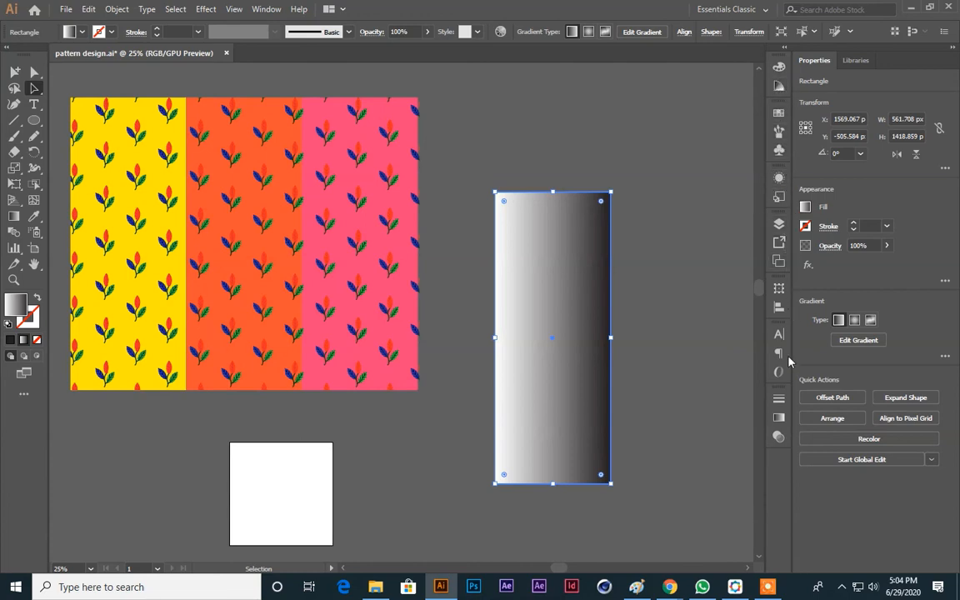
Move the rectangle's white gradient stop to 89.39% and shift the rectangle slightly up and to the left
left_click(780, 418)
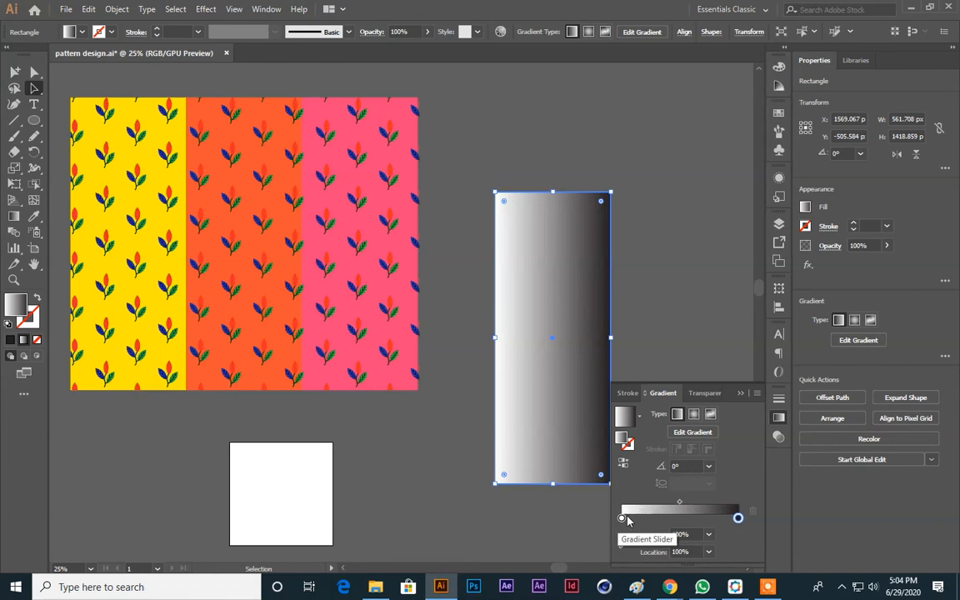
left_click_drag(623, 519, 723, 522)
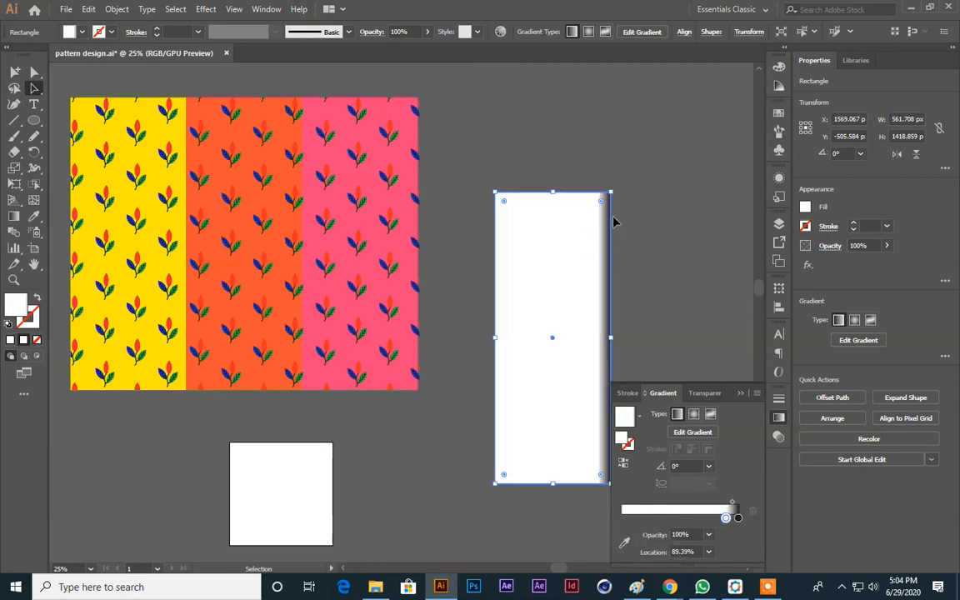
left_click_drag(614, 221, 603, 180)
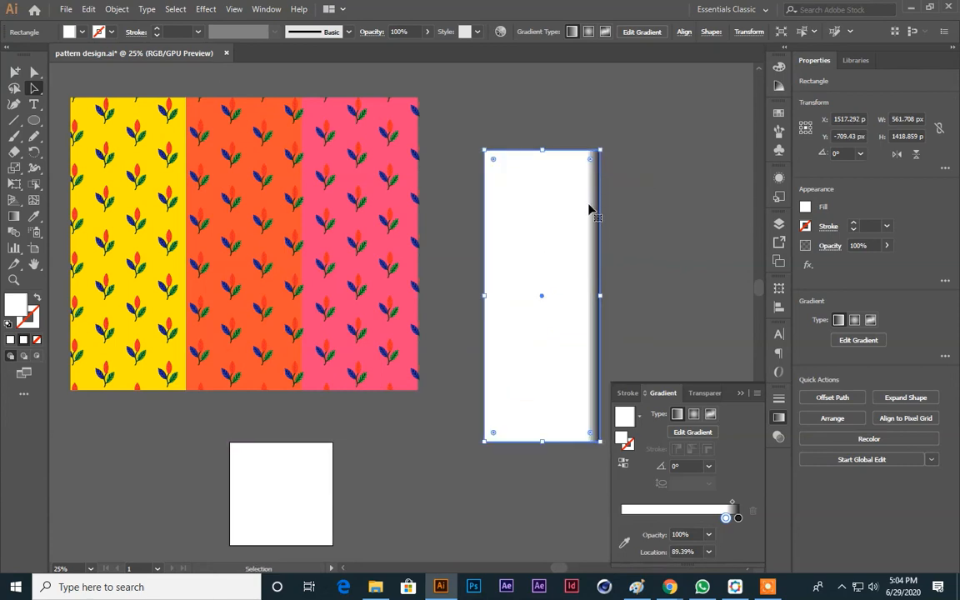
left_click(627, 216)
left_click(568, 210)
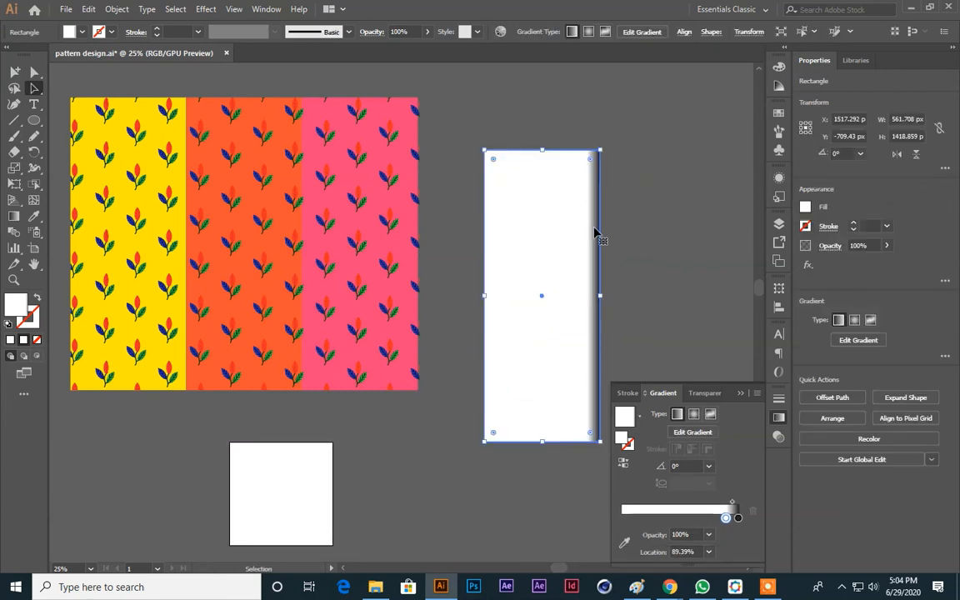
left_click(647, 235)
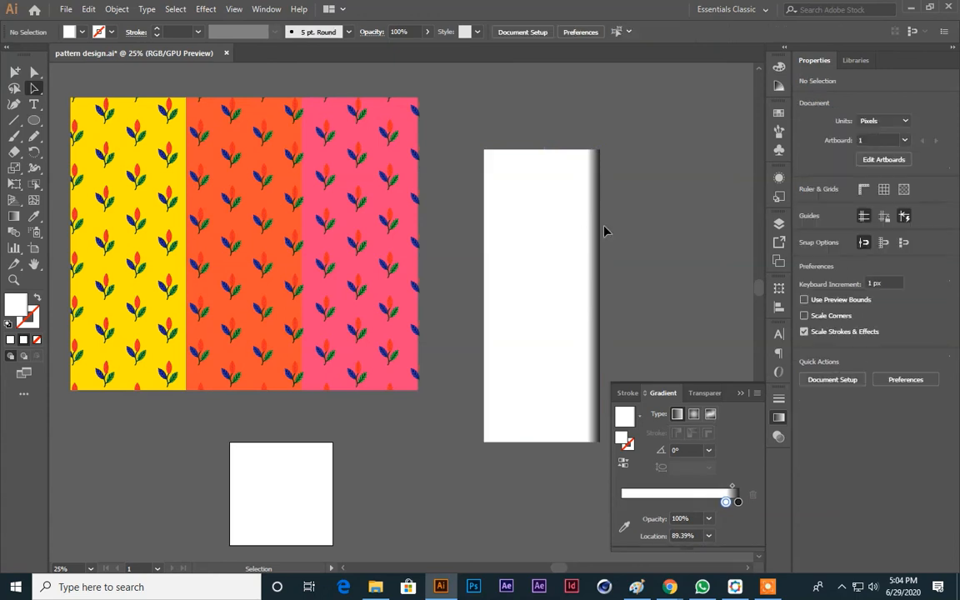
left_click(532, 250)
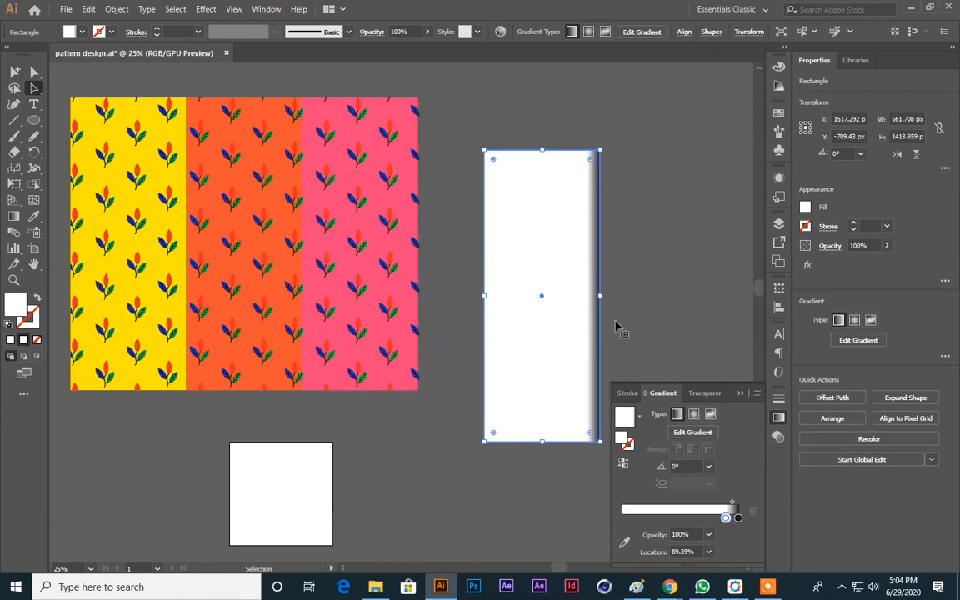
Add a black gradient stop at 0% to the rectangle, undoing a trial move of the white stop
left_click_drag(726, 518, 622, 518)
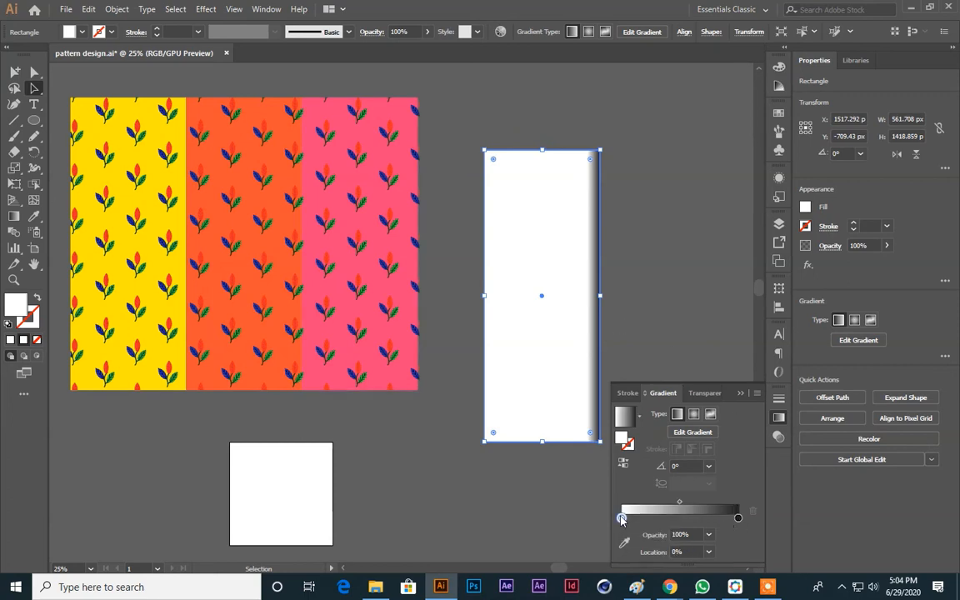
key("ctrl+z")
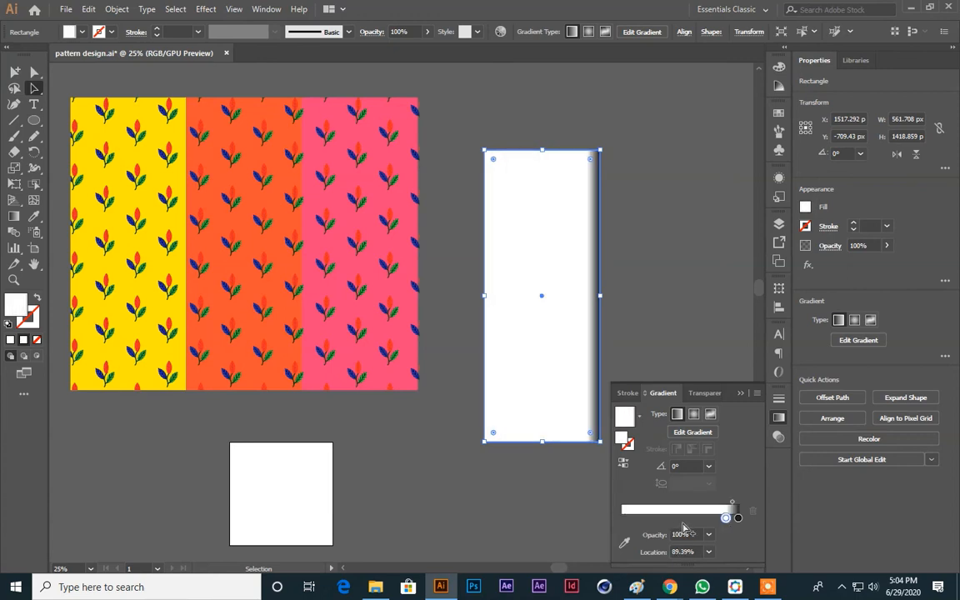
left_click(621, 519)
double_click(622, 519)
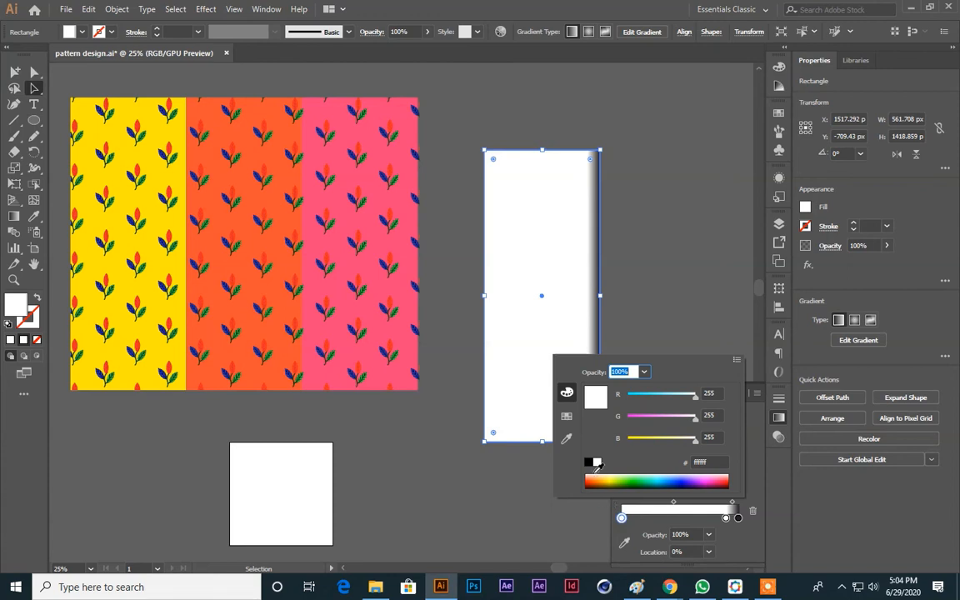
left_click(588, 463)
left_click(666, 549)
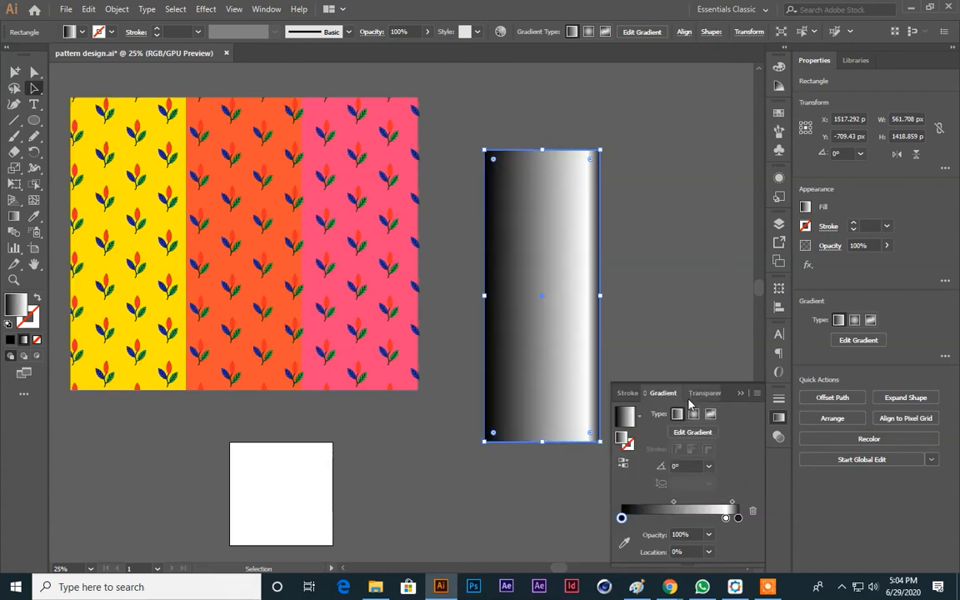
Add a white gradient stop at about 9.78% beside the black starting stop
left_click(632, 517)
double_click(633, 518)
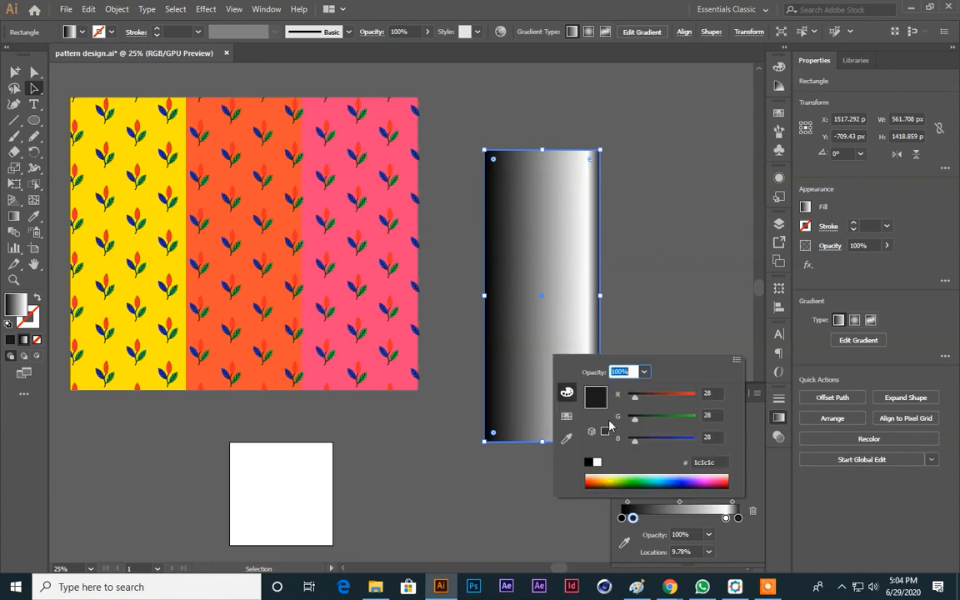
left_click(597, 463)
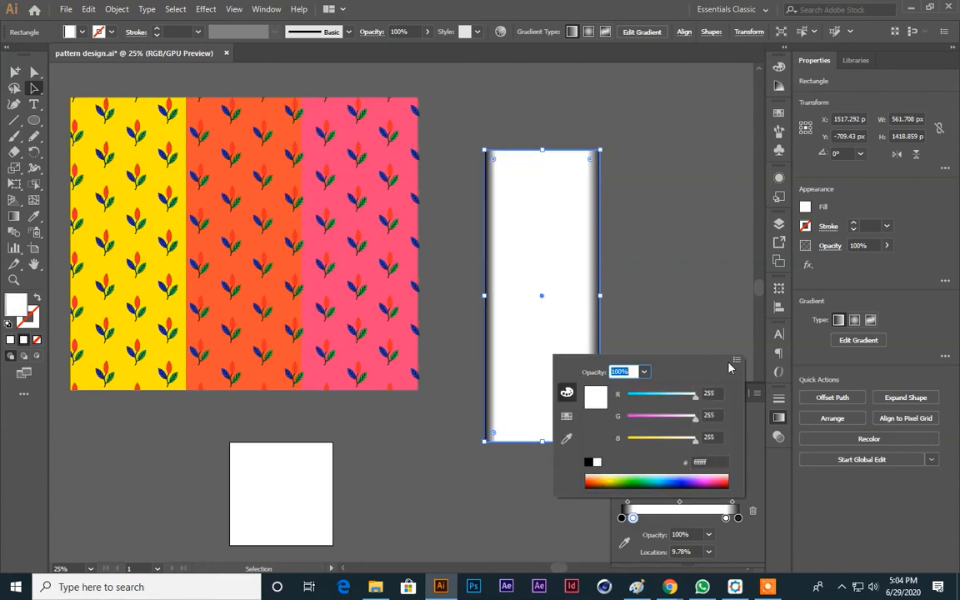
left_click(697, 293)
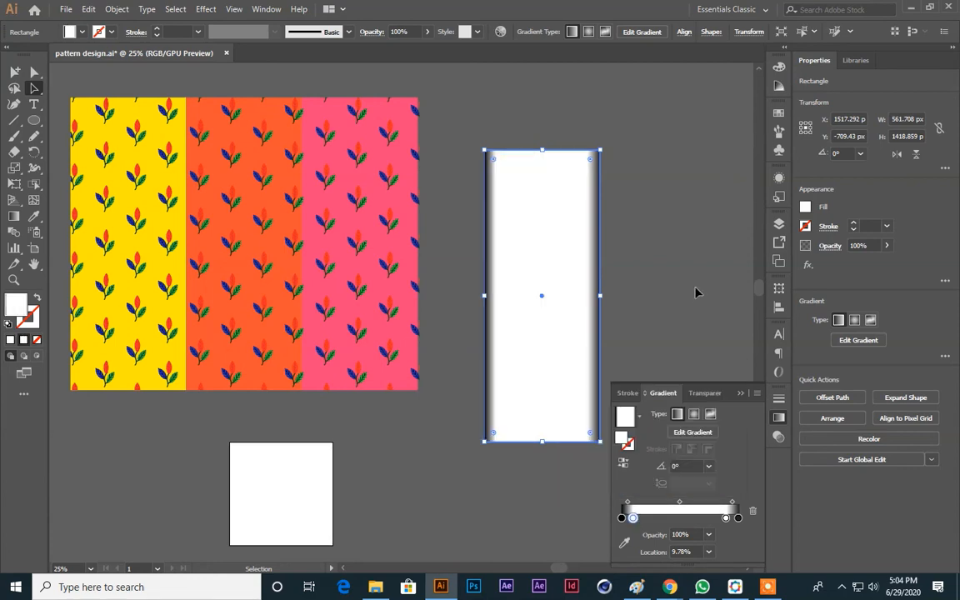
Move the gradient rectangle exactly over the pink stripe, behind the leaf motifs
left_click(678, 210)
left_click(575, 272)
left_click(617, 274)
left_click(589, 281)
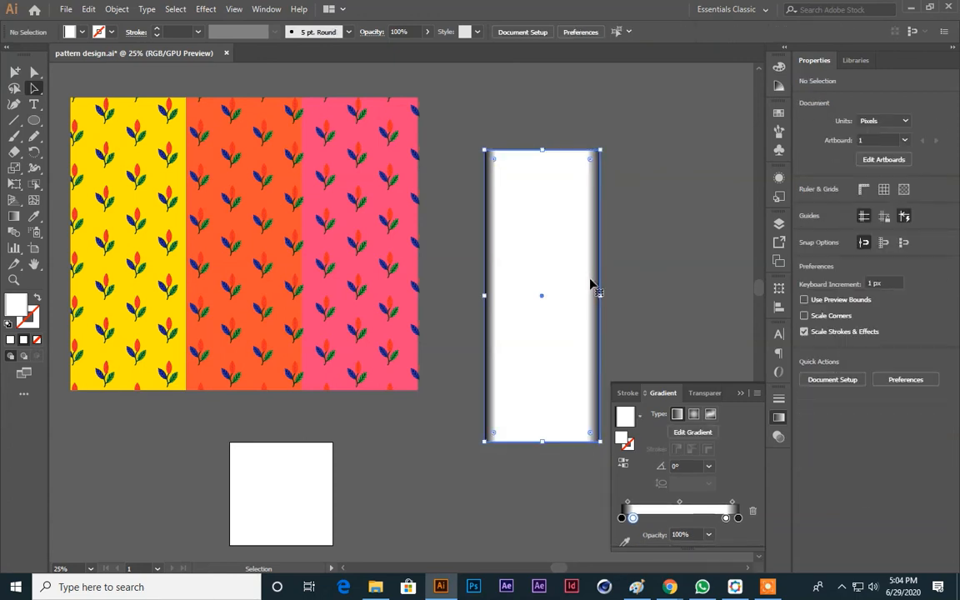
left_click_drag(589, 291, 407, 238)
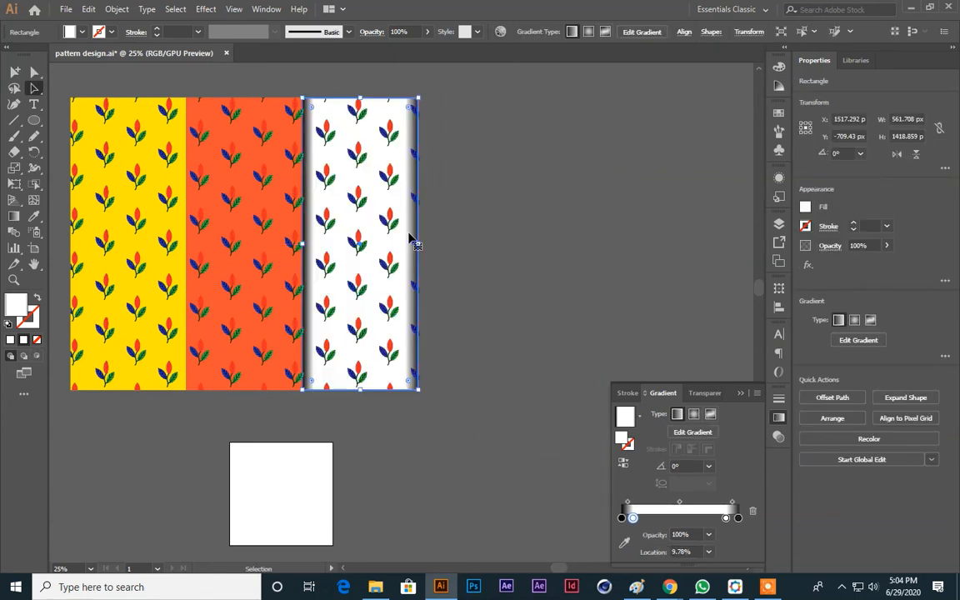
left_click(524, 273)
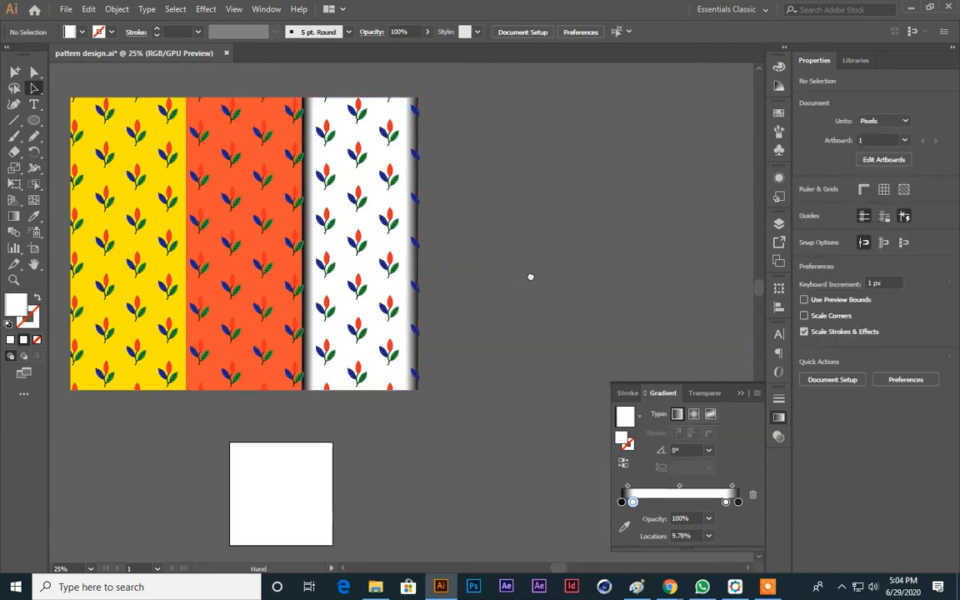
Bring the gradient rectangle over the pink stripe to the front, above the leaf motifs
left_click_drag(529, 276, 672, 270)
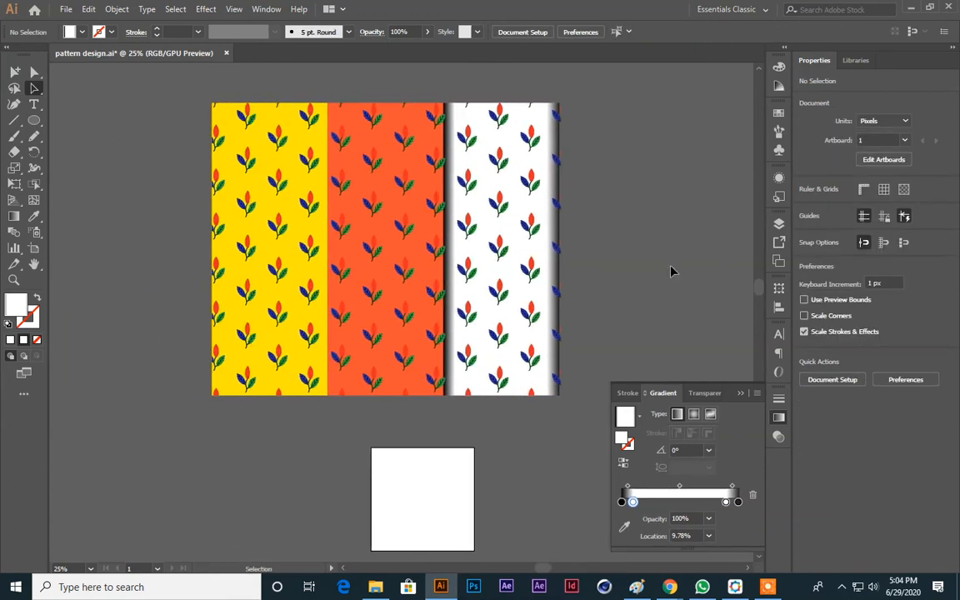
left_click(536, 132)
right_click(537, 131)
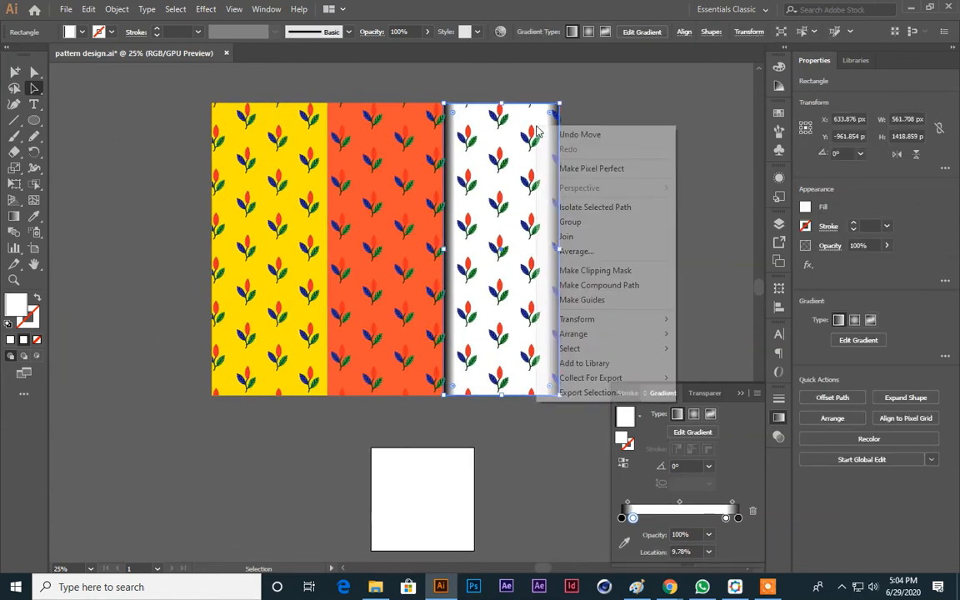
right_click(535, 113)
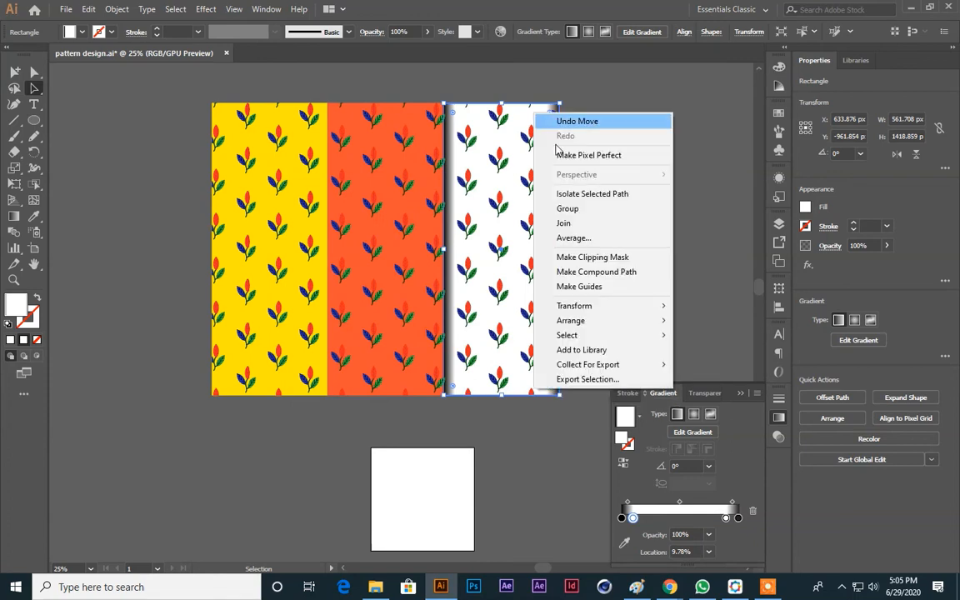
mouse_move(634, 320)
left_click(686, 323)
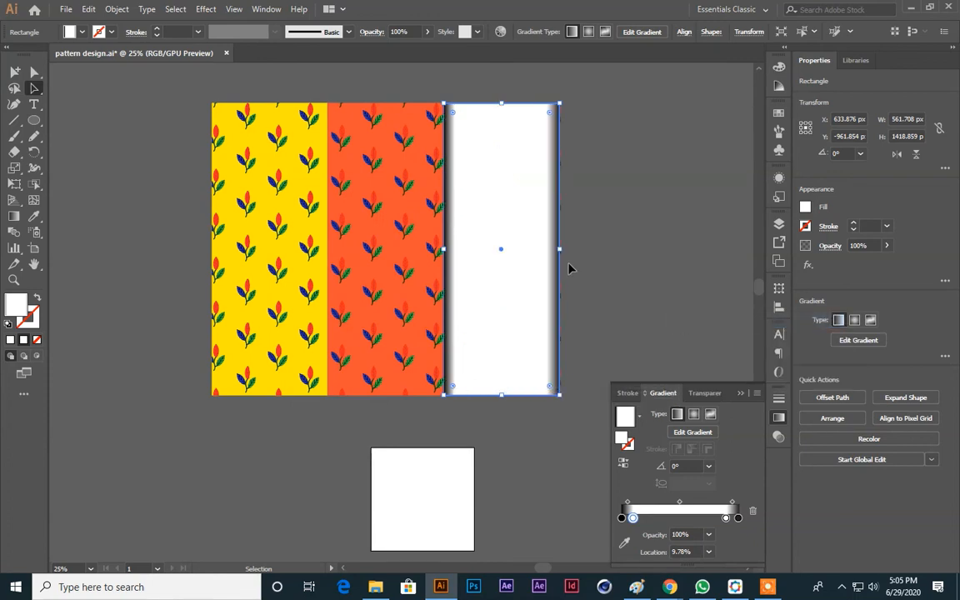
left_click(621, 274)
left_click_drag(621, 274, 662, 280)
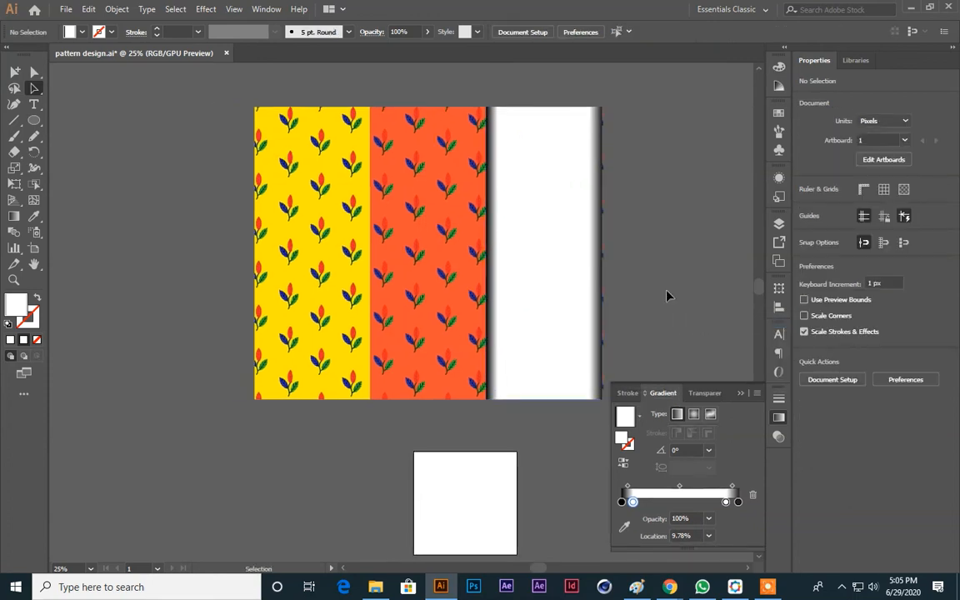
Set the blending mode of the gradient rectangle over the pink stripe to Multiply
left_click(548, 220)
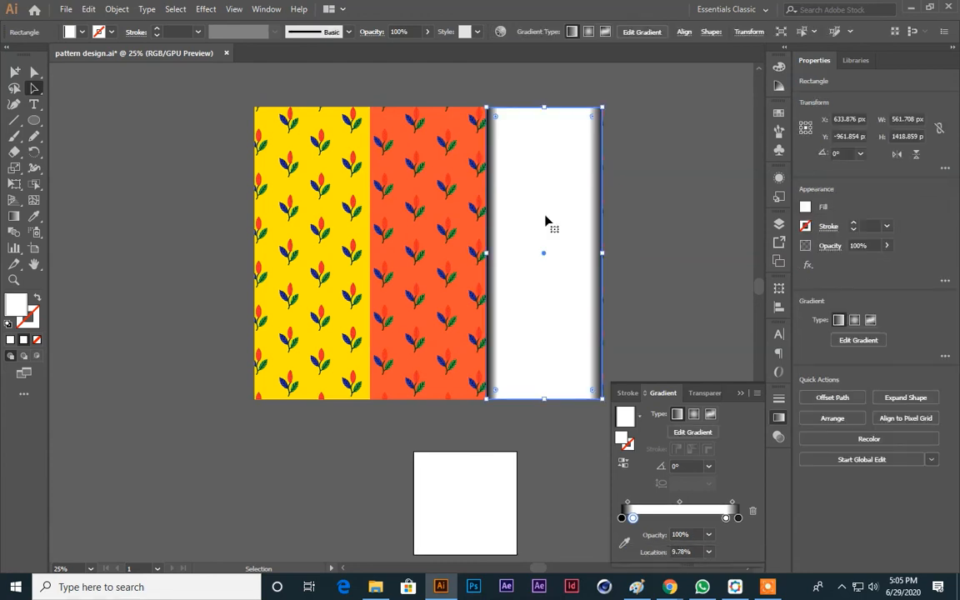
left_click(779, 437)
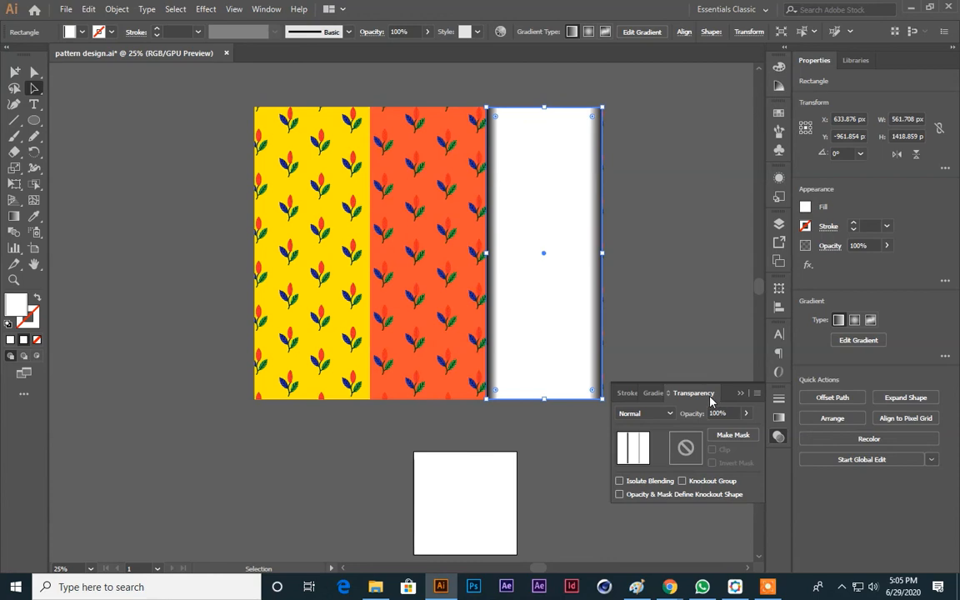
left_click(646, 413)
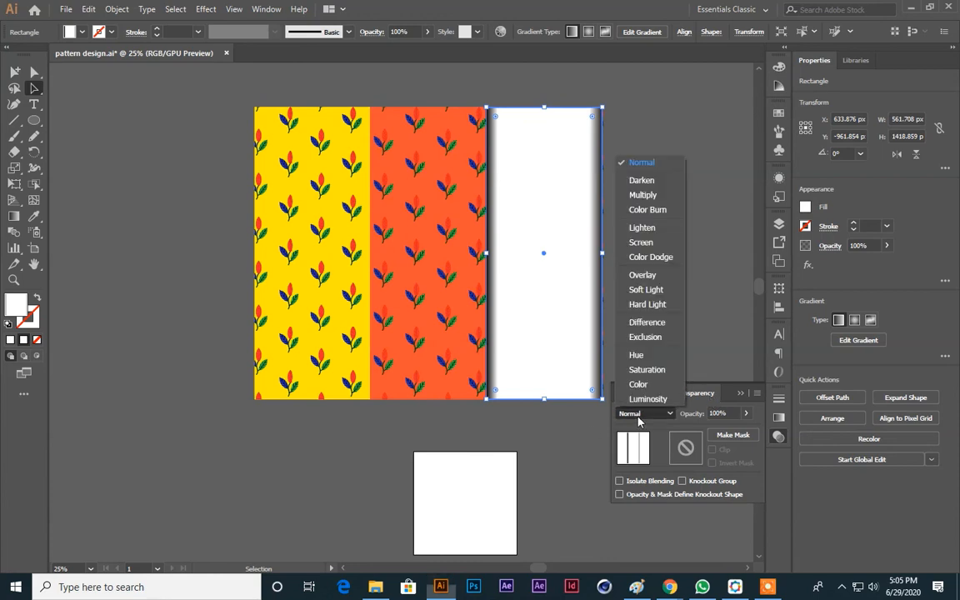
key("Escape")
left_click(650, 196)
left_click(710, 209)
left_click_drag(670, 295, 726, 301)
Duplicate the Multiply gradient rectangle onto the orange stripe and repeat the copy onto the yellow stripe
left_click(617, 237)
left_click_drag(623, 237, 506, 238)
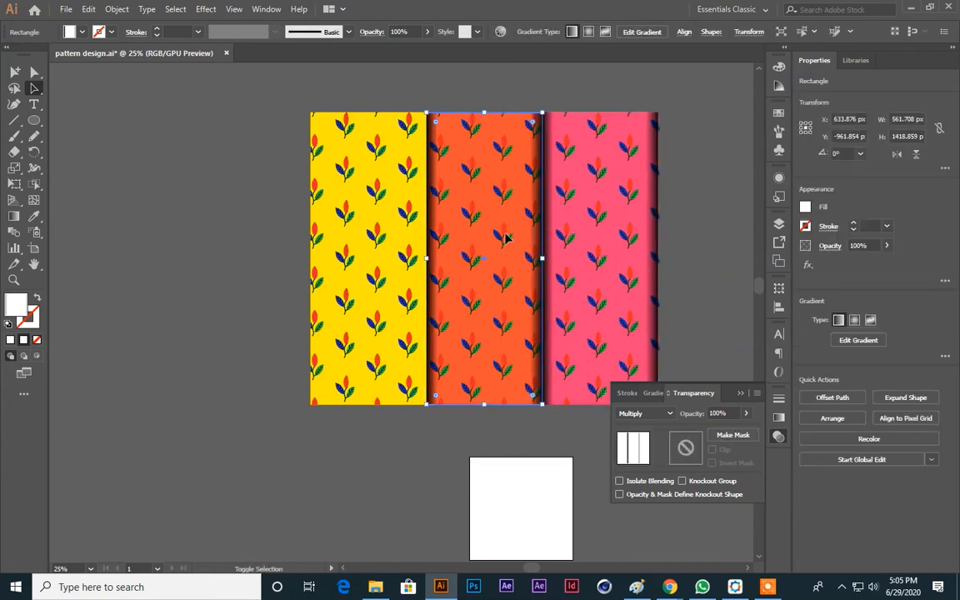
key("ctrl+d")
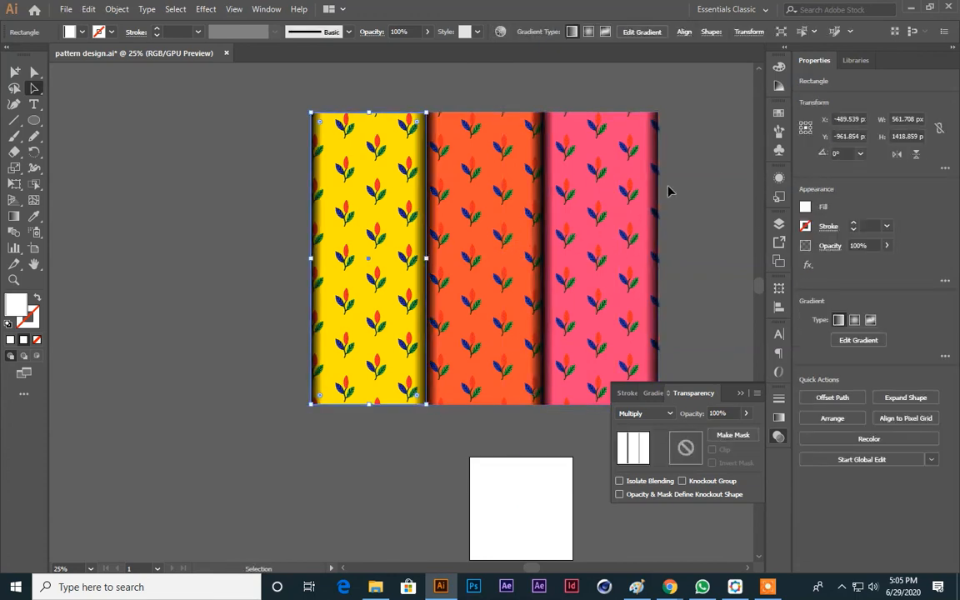
left_click(698, 214)
Select the three gradient rectangles over the yellow, orange and pink stripes and lock them
left_click(359, 170)
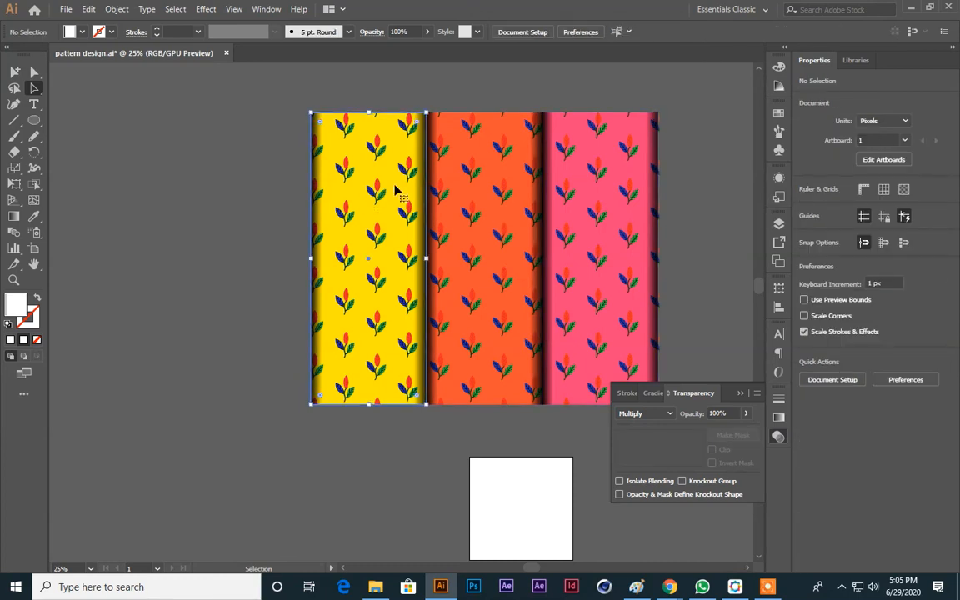
left_click(508, 192, "shift")
left_click(578, 214, "shift")
key("a")
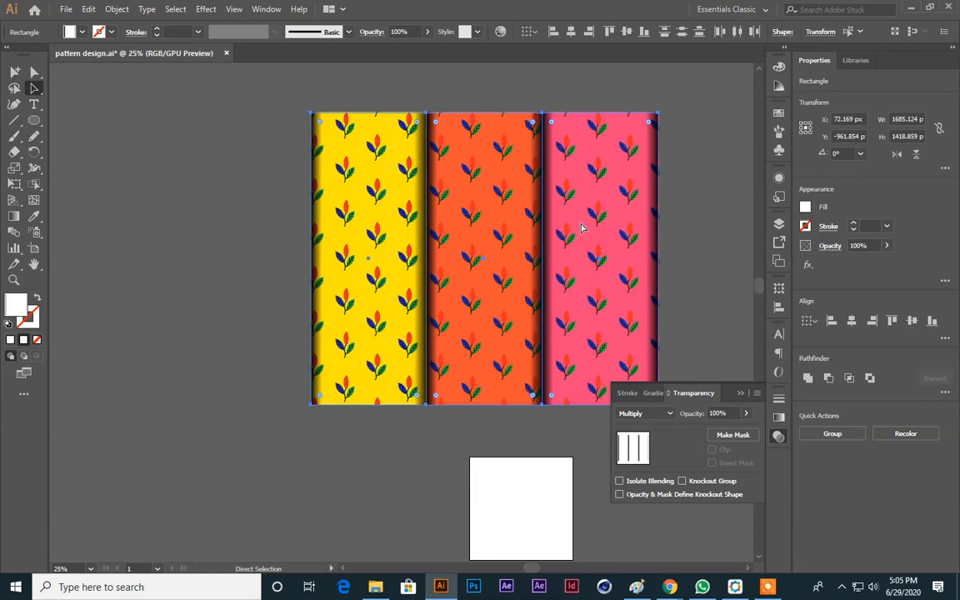
left_click(664, 232)
key("v")
Recolor the pink stripe with the yellow swatch after trying dark blue and green
left_click(611, 183)
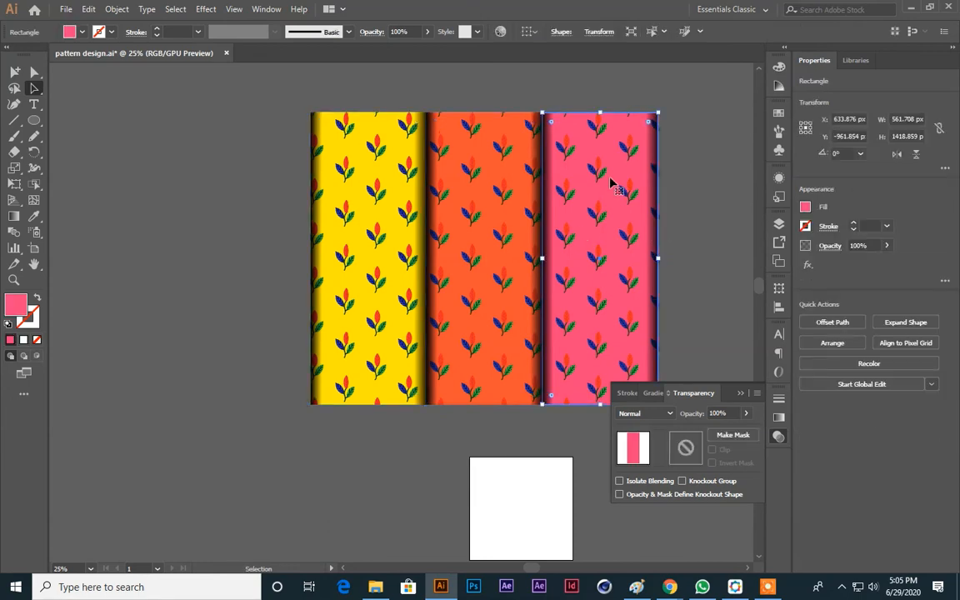
left_click(777, 115)
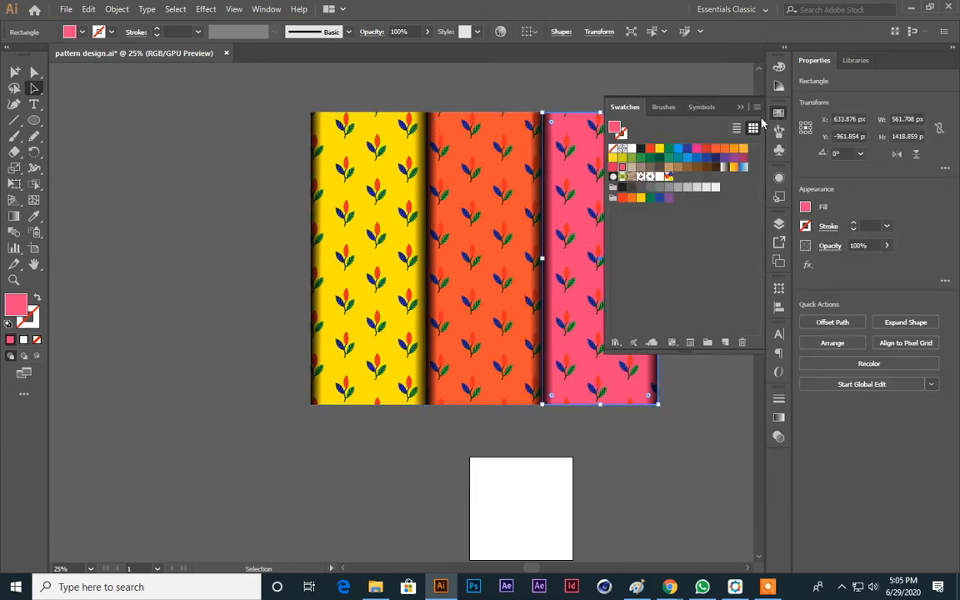
left_click(687, 150)
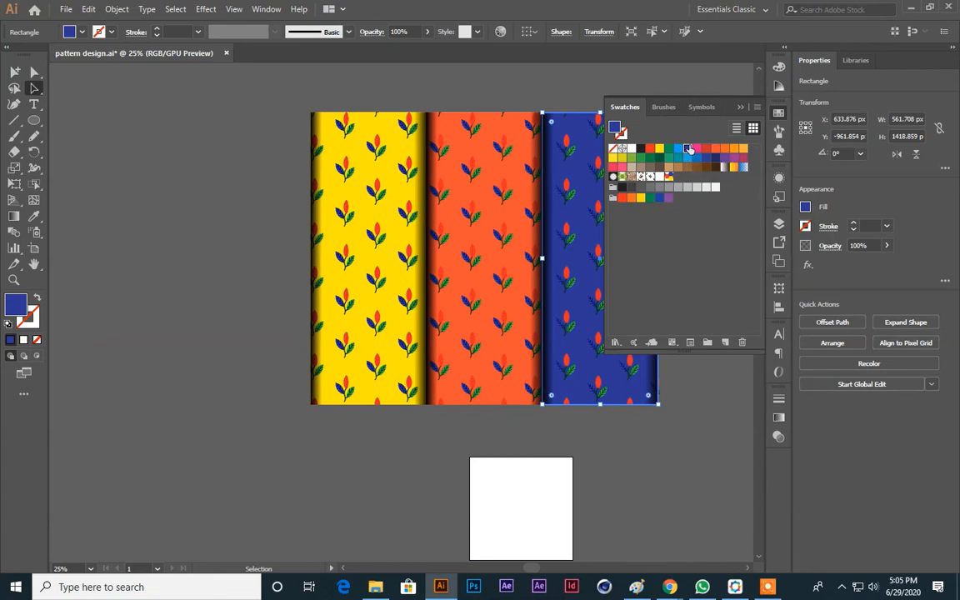
left_click(669, 150)
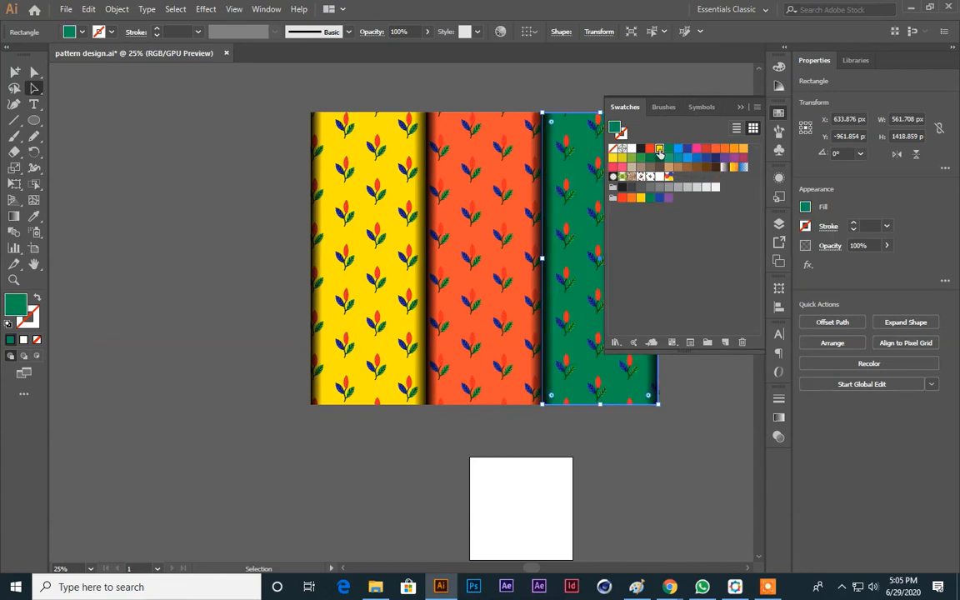
left_click(660, 149)
left_click(722, 388)
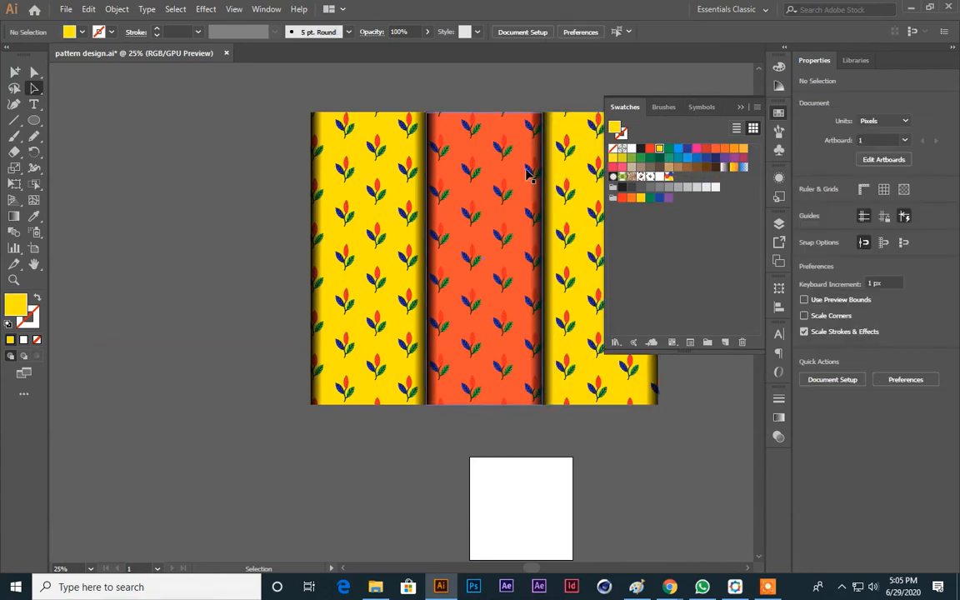
Recolor the middle orange stripe with the bright blue swatch
left_click(517, 134)
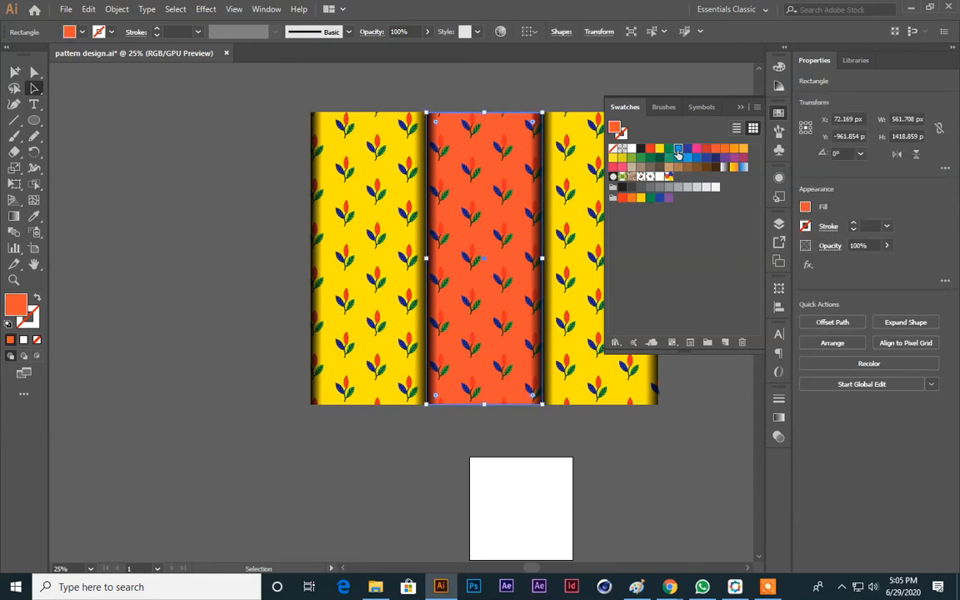
left_click(680, 151)
left_click(640, 451)
Recolor the first yellow stripe with the light orange swatch C=0 M=35 Y=85 K=0 and clear the selection
left_click(360, 146)
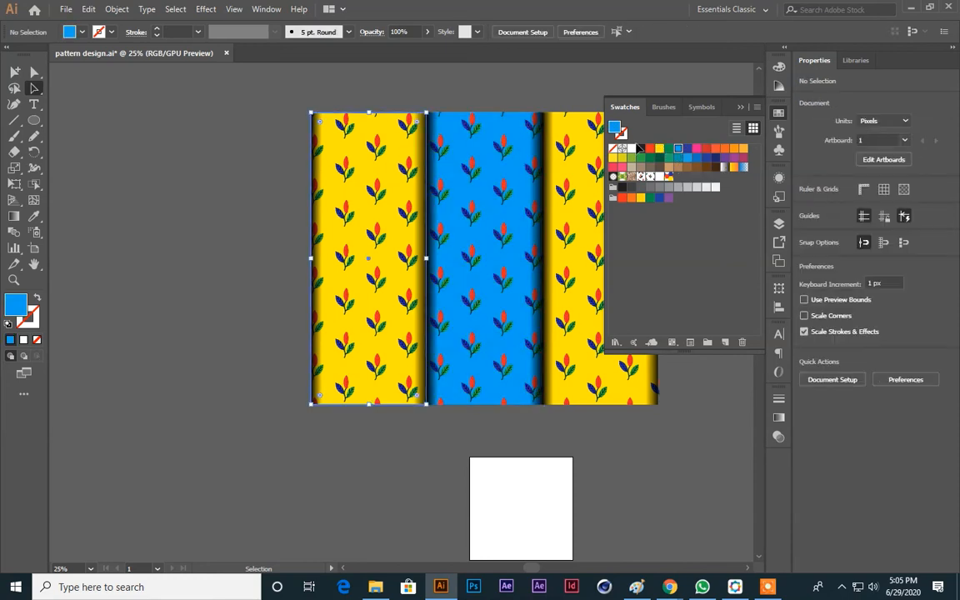
left_click(744, 150)
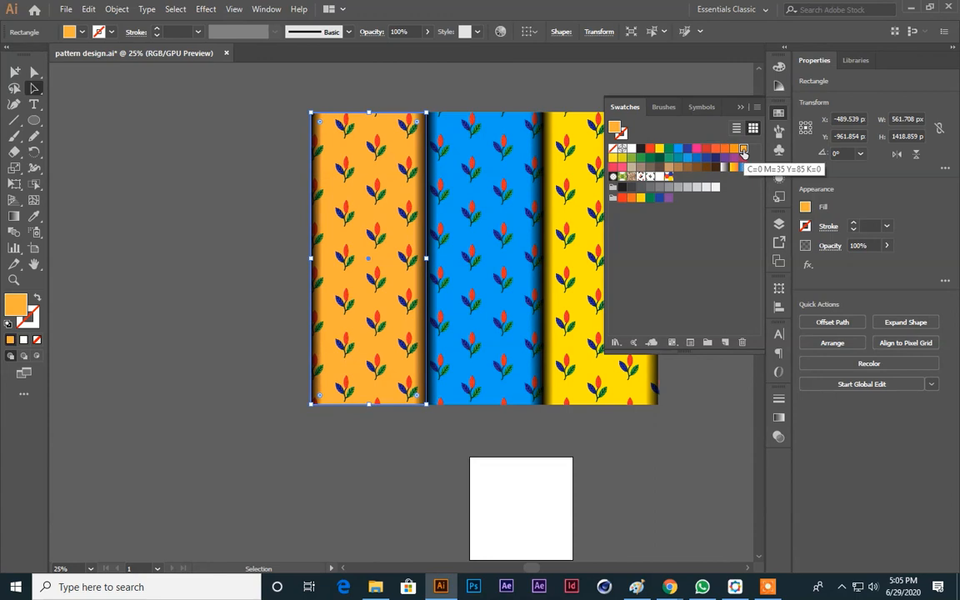
left_click(735, 416)
left_click(739, 108)
left_click(657, 391)
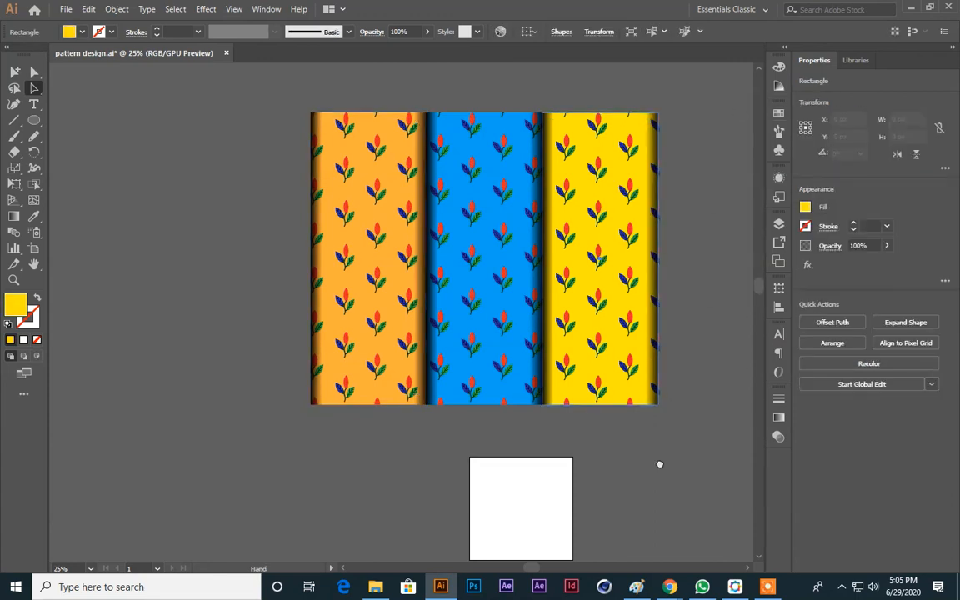
scroll(659, 463, "left", 2)
left_click(681, 471)
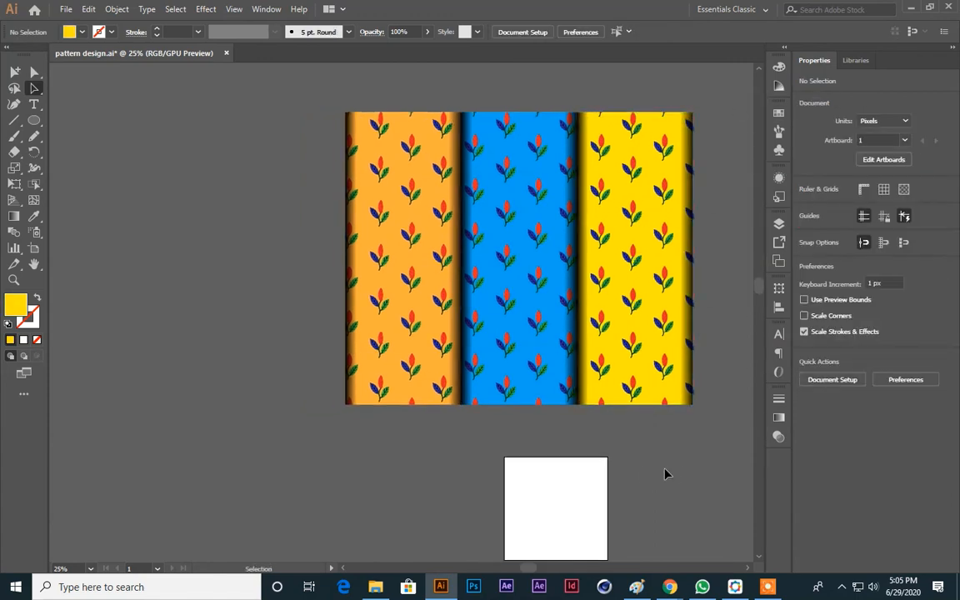